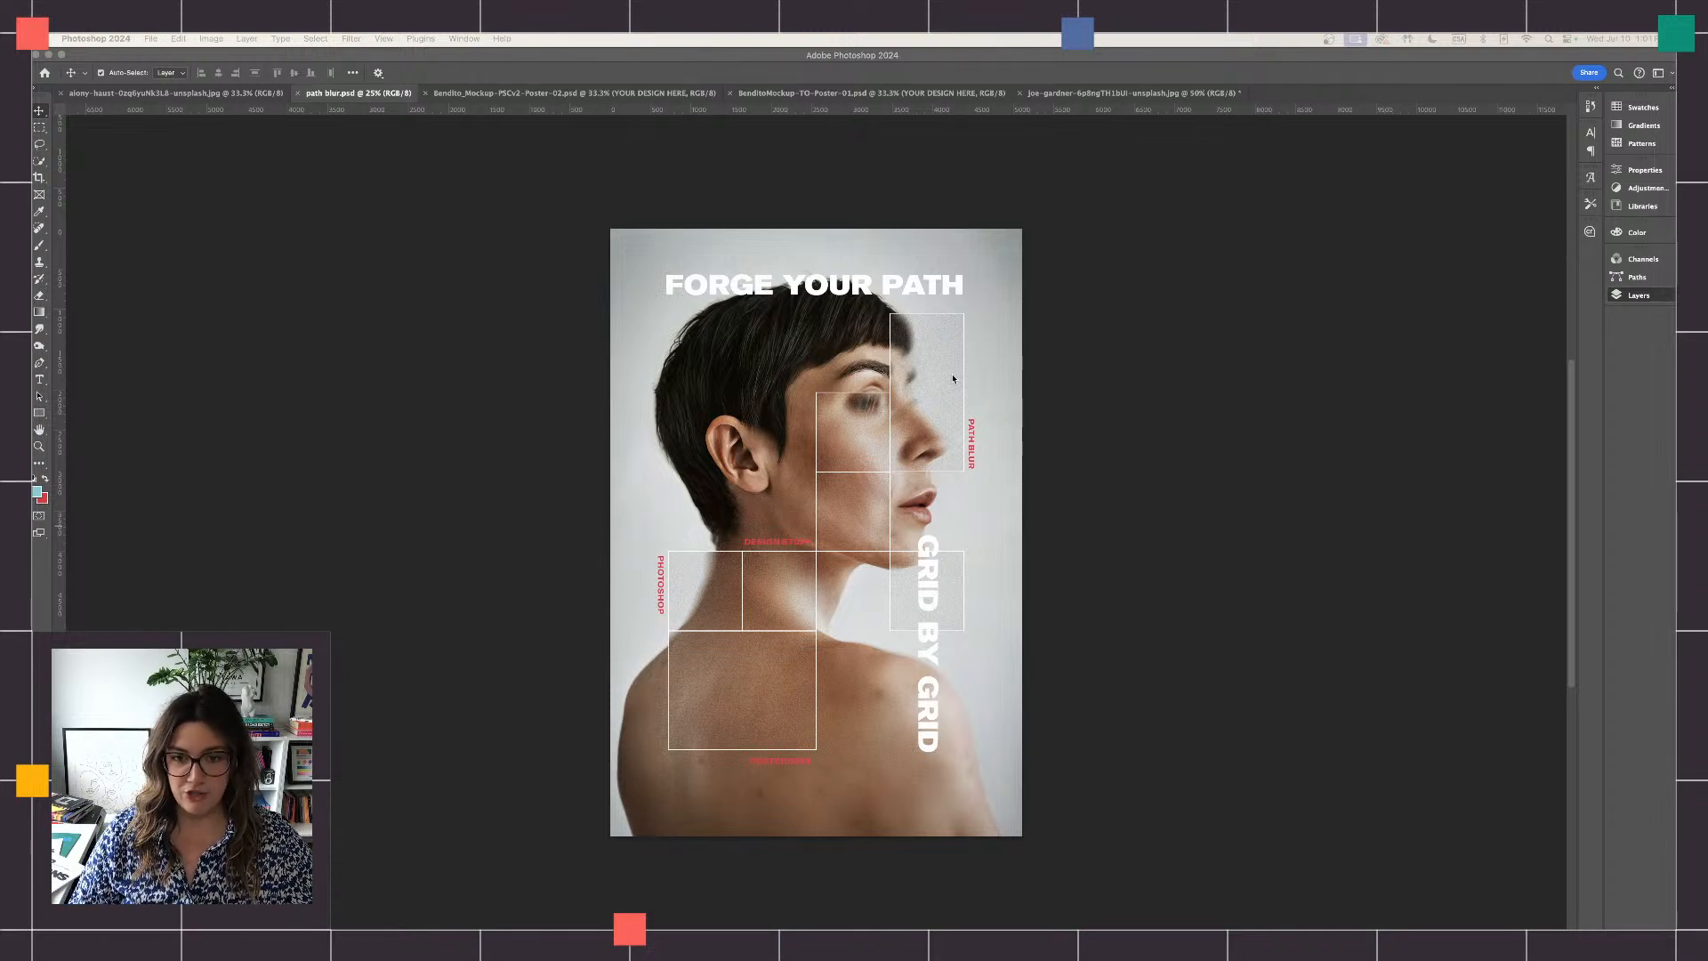
- Examine the finished "Forge Your Path" poster up close, looking at its grid boxes, blurred sections and text placement
{"action": "left_click", "coordinate": [1028, 391]}
{"action": "key", "text": "super+plus"}
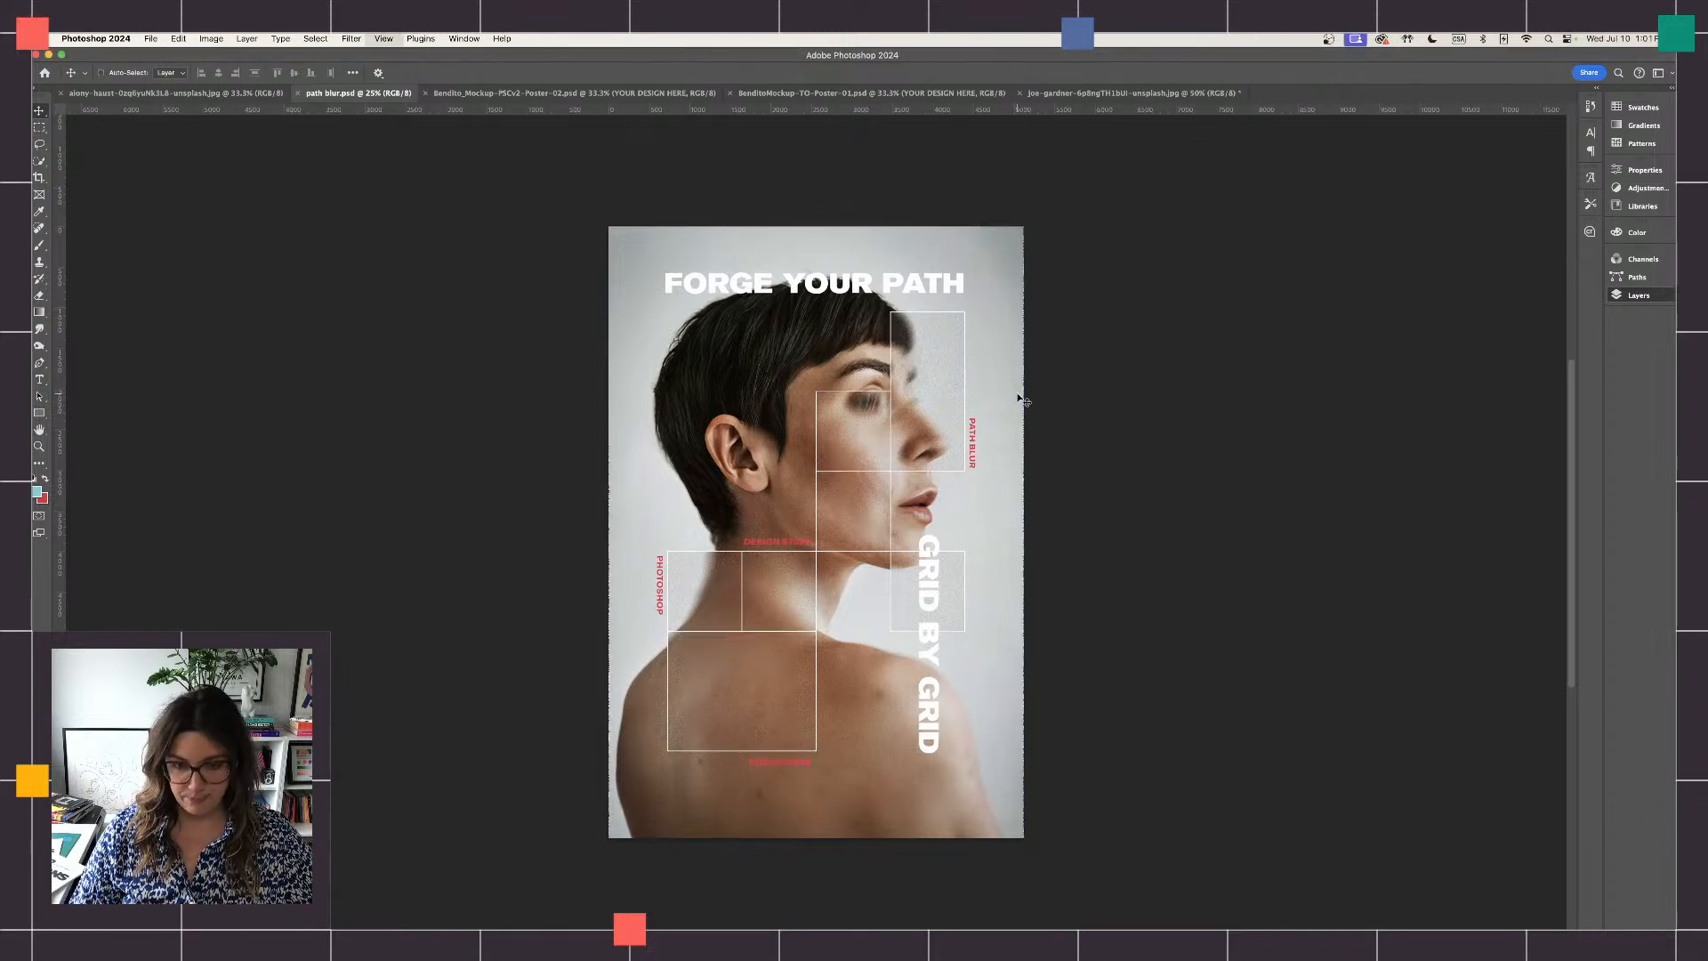
{"action": "key", "text": "super+plus"}
{"action": "scroll", "coordinate": [1023, 401], "scroll_direction": "up", "scroll_amount": 5}
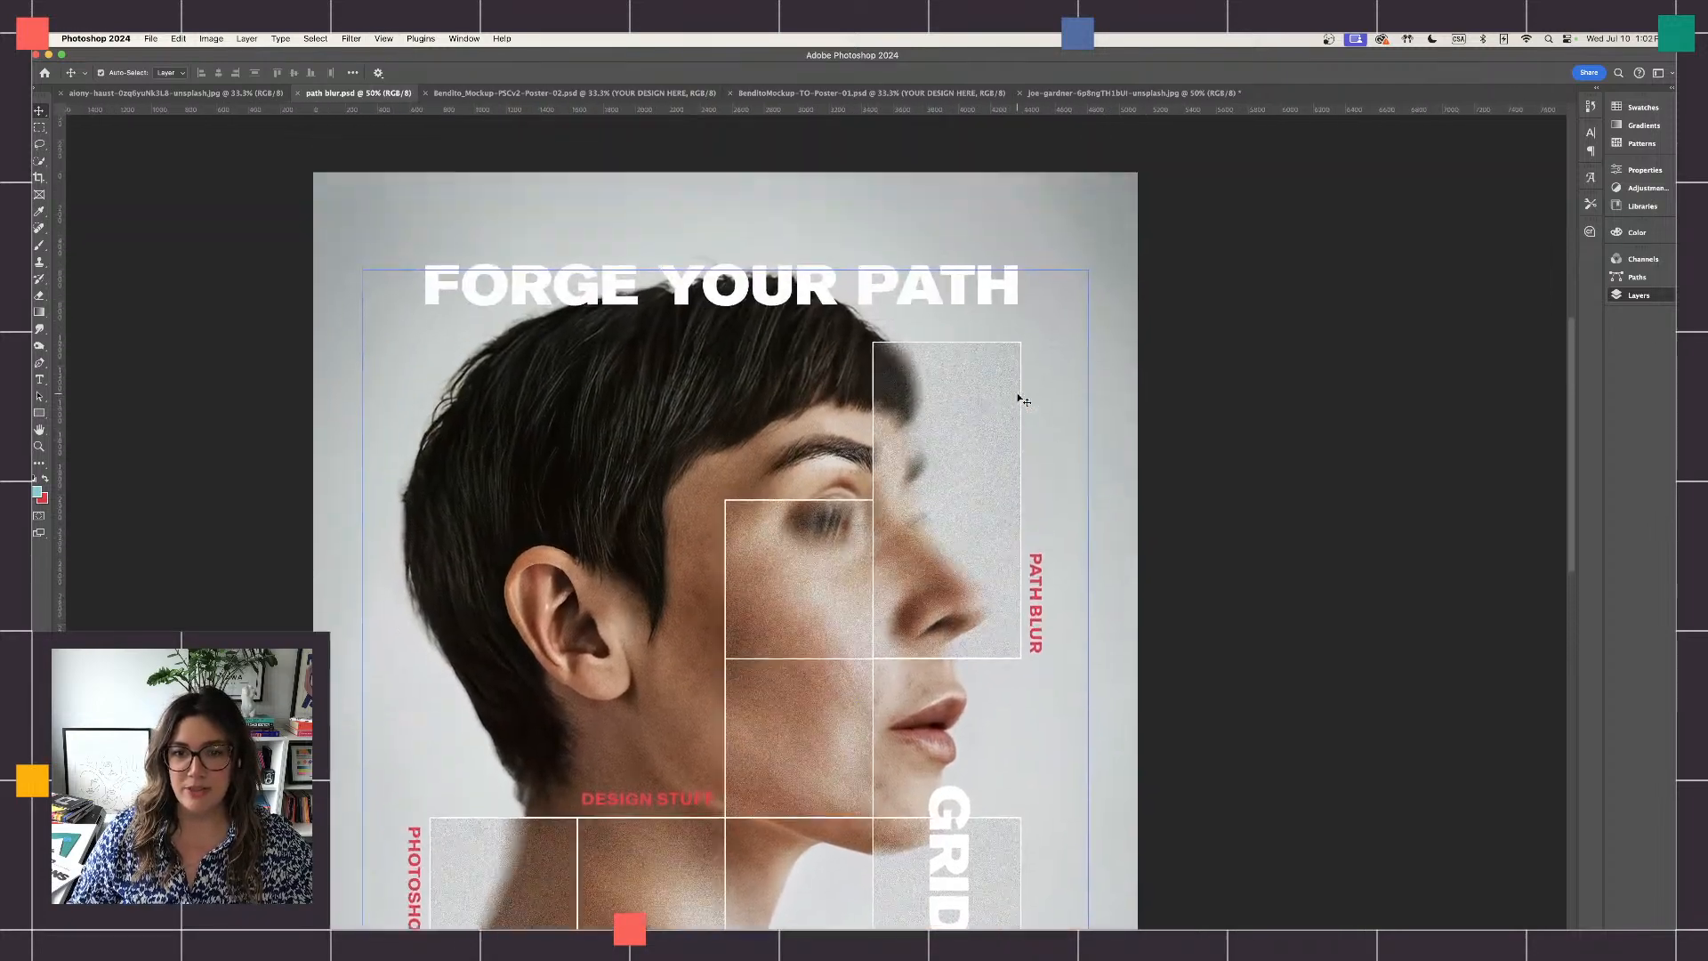
{"action": "scroll", "coordinate": [1023, 401], "scroll_direction": "down", "scroll_amount": 1}
{"action": "scroll", "coordinate": [1023, 400], "scroll_direction": "left", "scroll_amount": 5}
{"action": "scroll", "coordinate": [1023, 400], "scroll_direction": "down", "scroll_amount": 5}
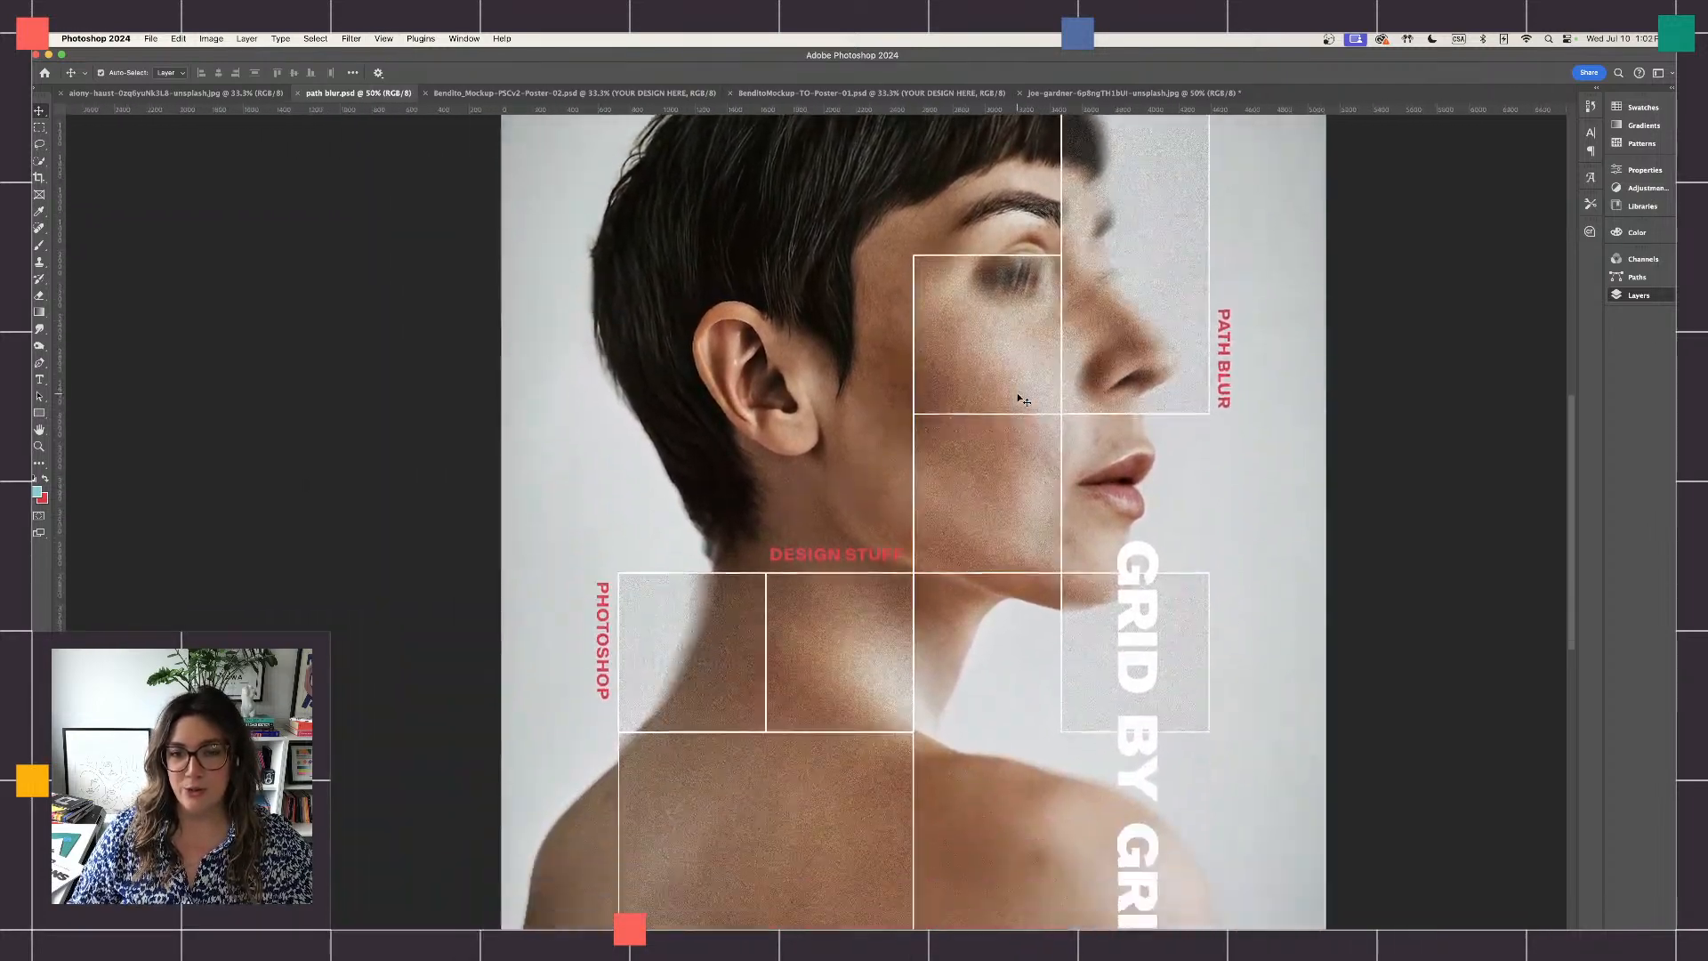
{"action": "scroll", "coordinate": [1023, 400], "scroll_direction": "down", "scroll_amount": 3}
{"action": "scroll", "coordinate": [1023, 400], "scroll_direction": "right", "scroll_amount": 3}
{"action": "scroll", "coordinate": [1023, 401], "scroll_direction": "up", "scroll_amount": 8}
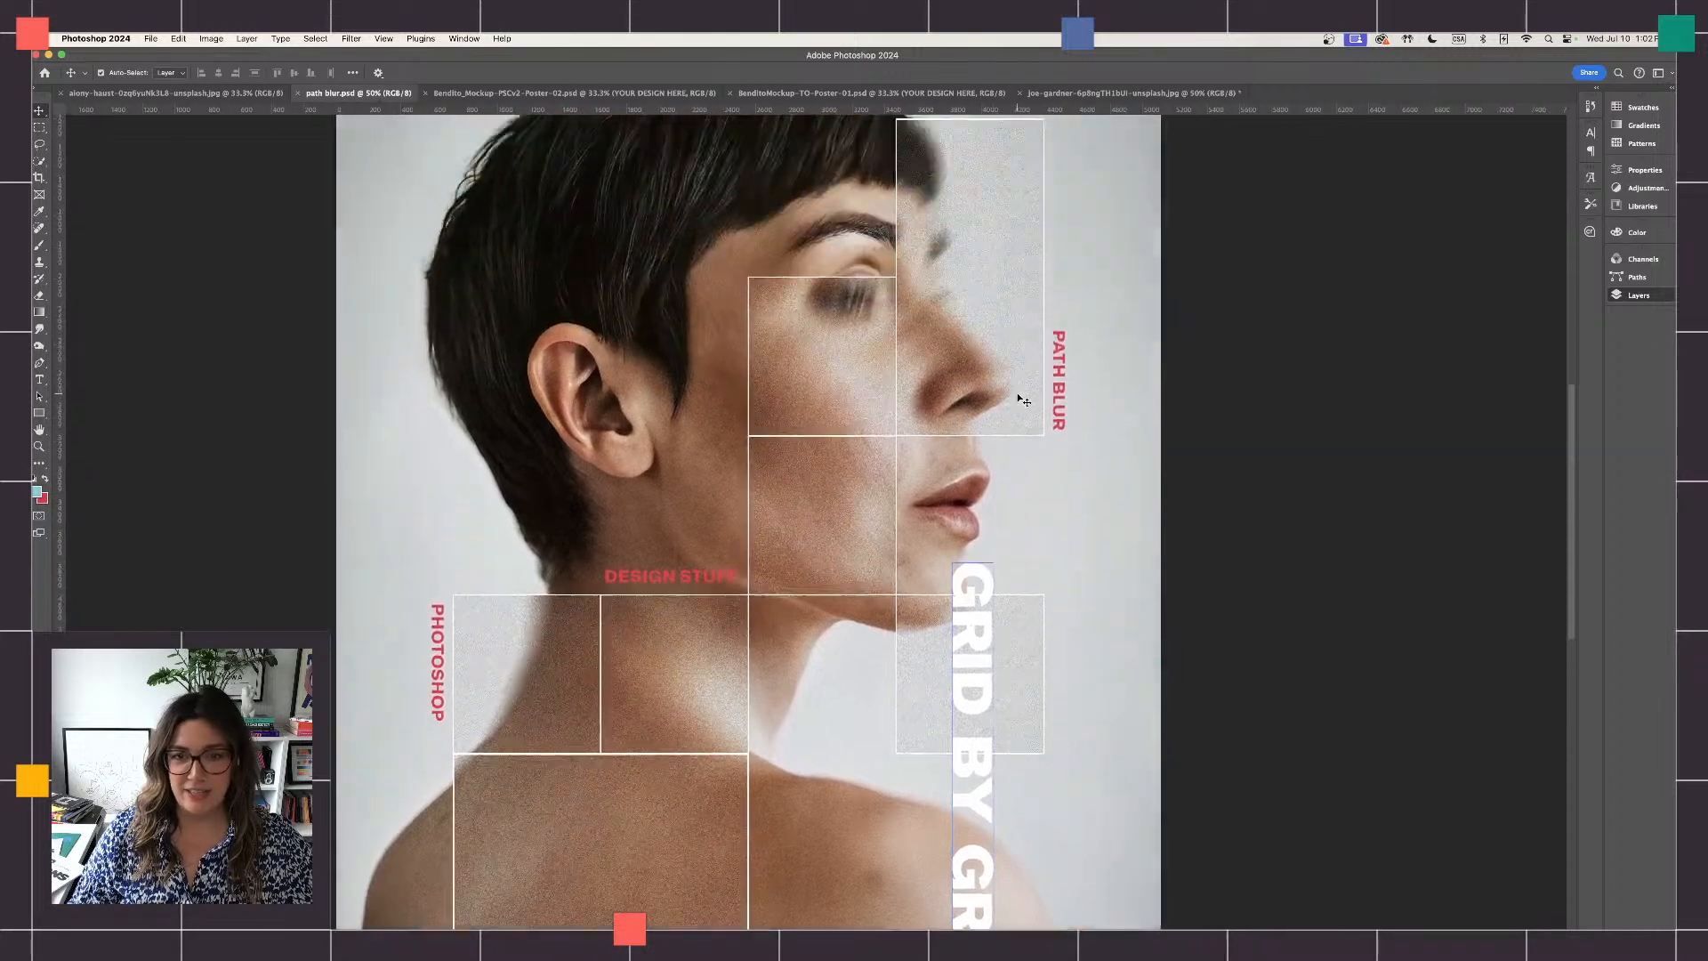
{"action": "scroll", "coordinate": [1022, 400], "scroll_direction": "left", "scroll_amount": 3}
{"action": "scroll", "coordinate": [1021, 400], "scroll_direction": "down", "scroll_amount": 2}
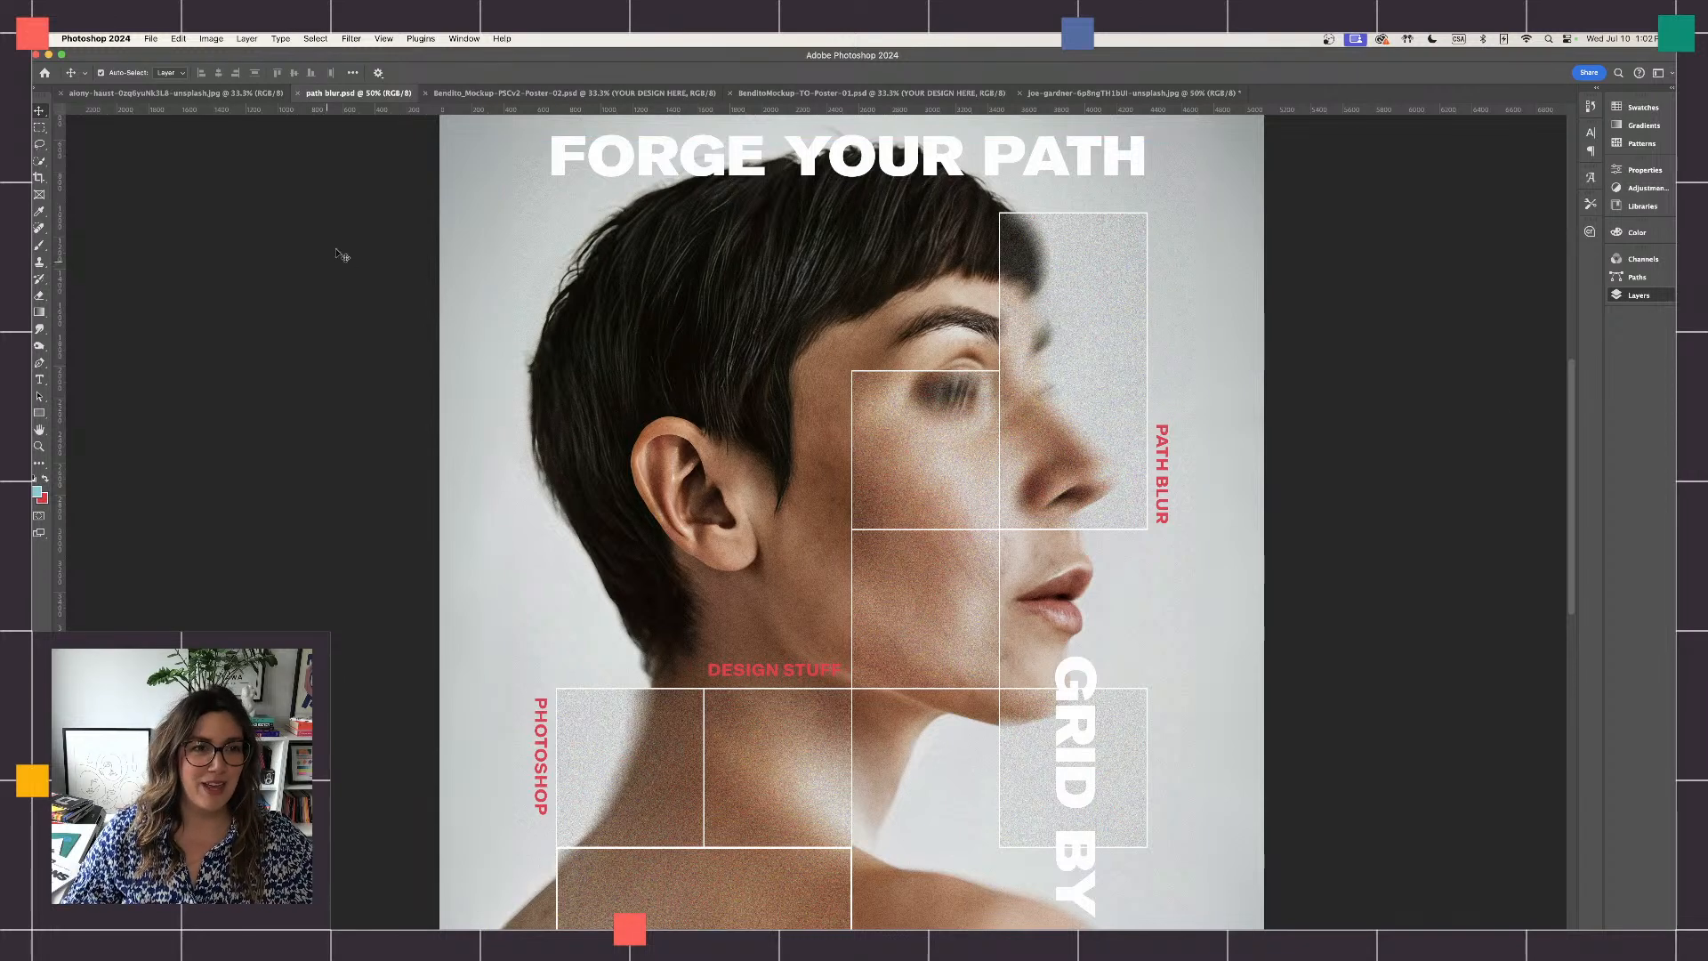
- In the unedited portrait document with the blue background, add a Brightness/Contrast adjustment layer with brightness 43 and contrast 31
{"action": "left_click", "coordinate": [222, 92]}
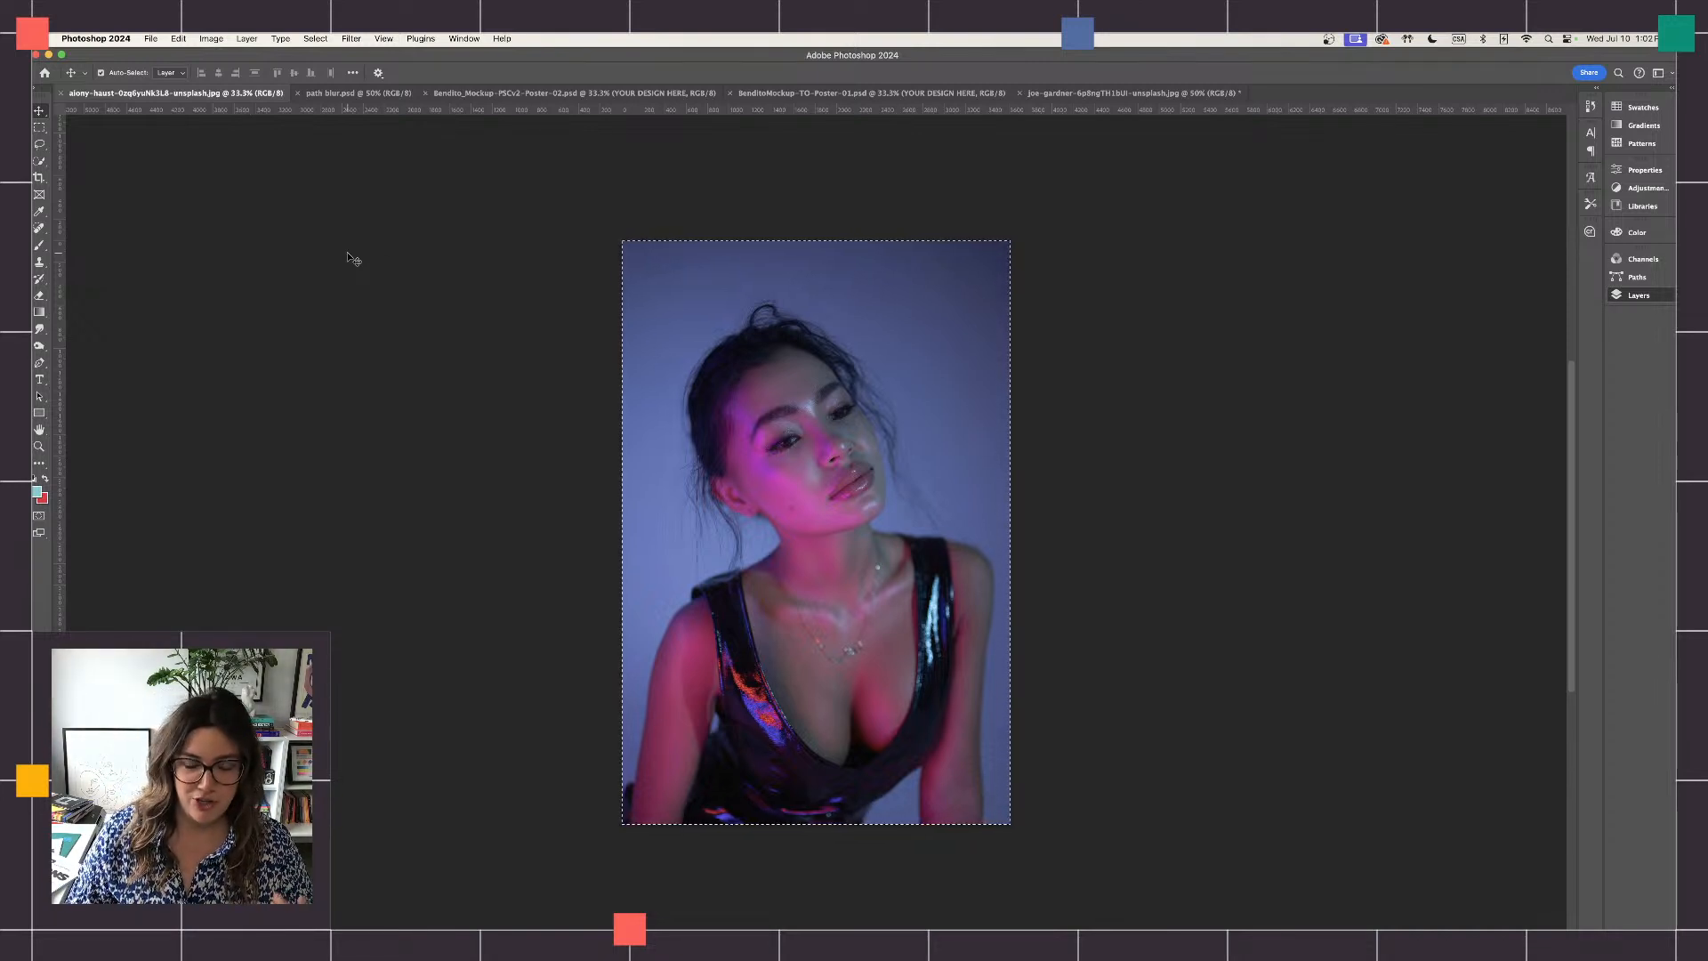
{"action": "scroll", "coordinate": [375, 253], "scroll_direction": "right", "scroll_amount": 2}
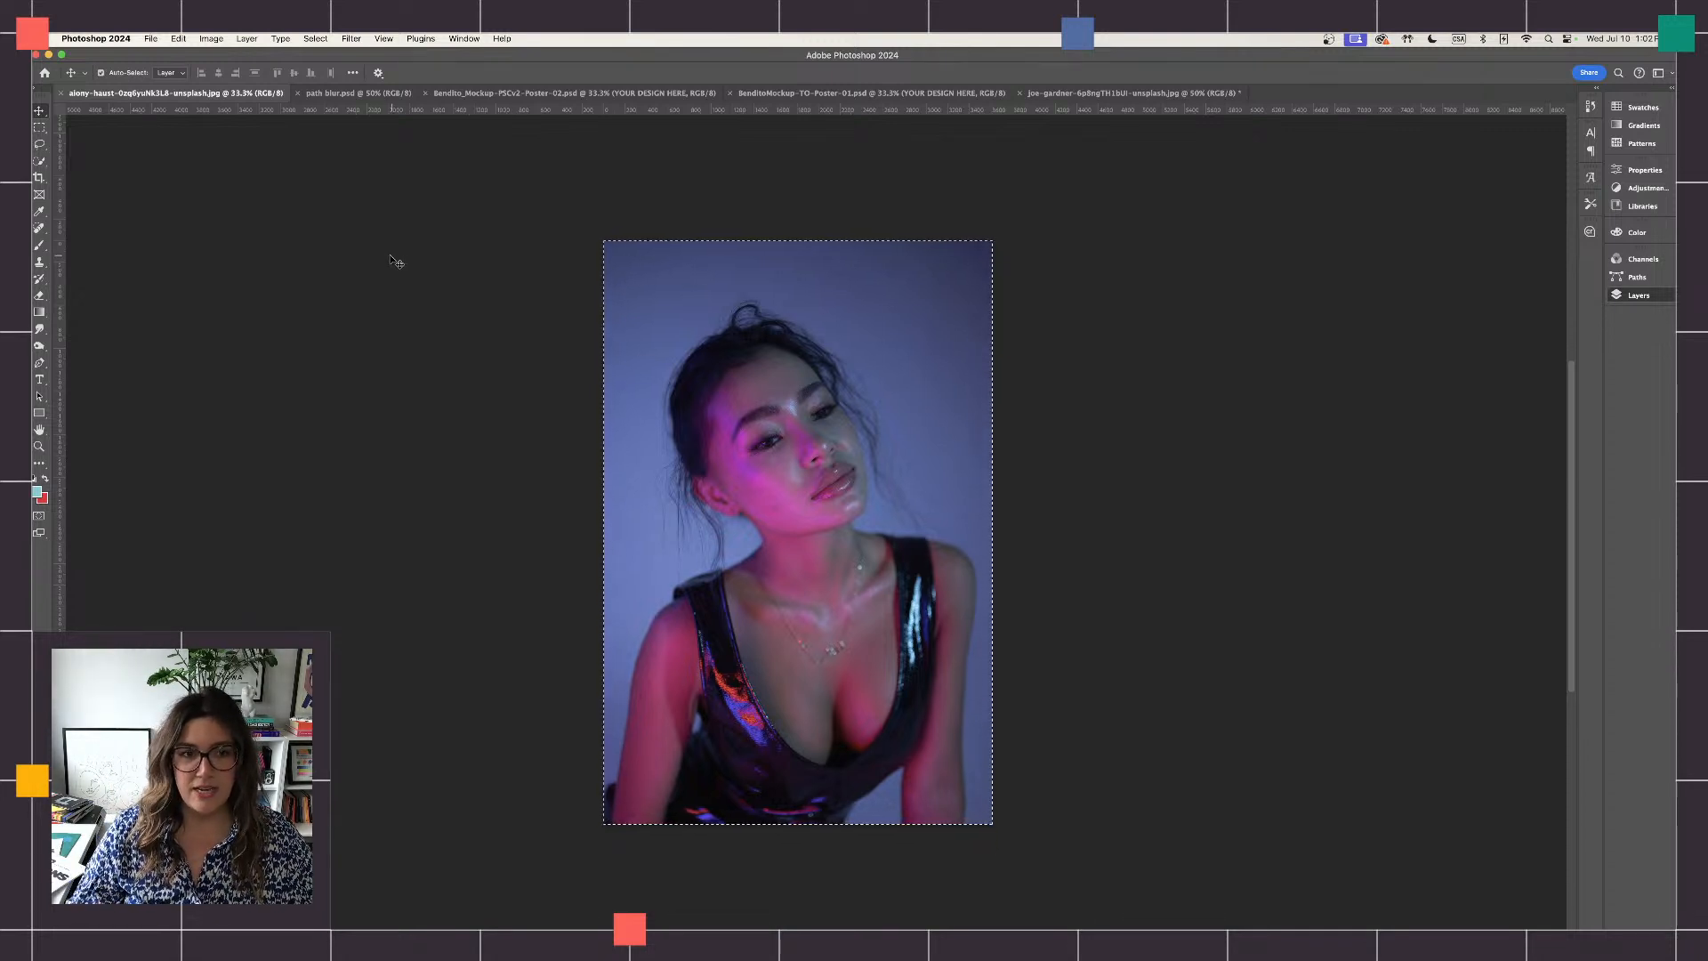
{"action": "key", "text": "super+equal"}
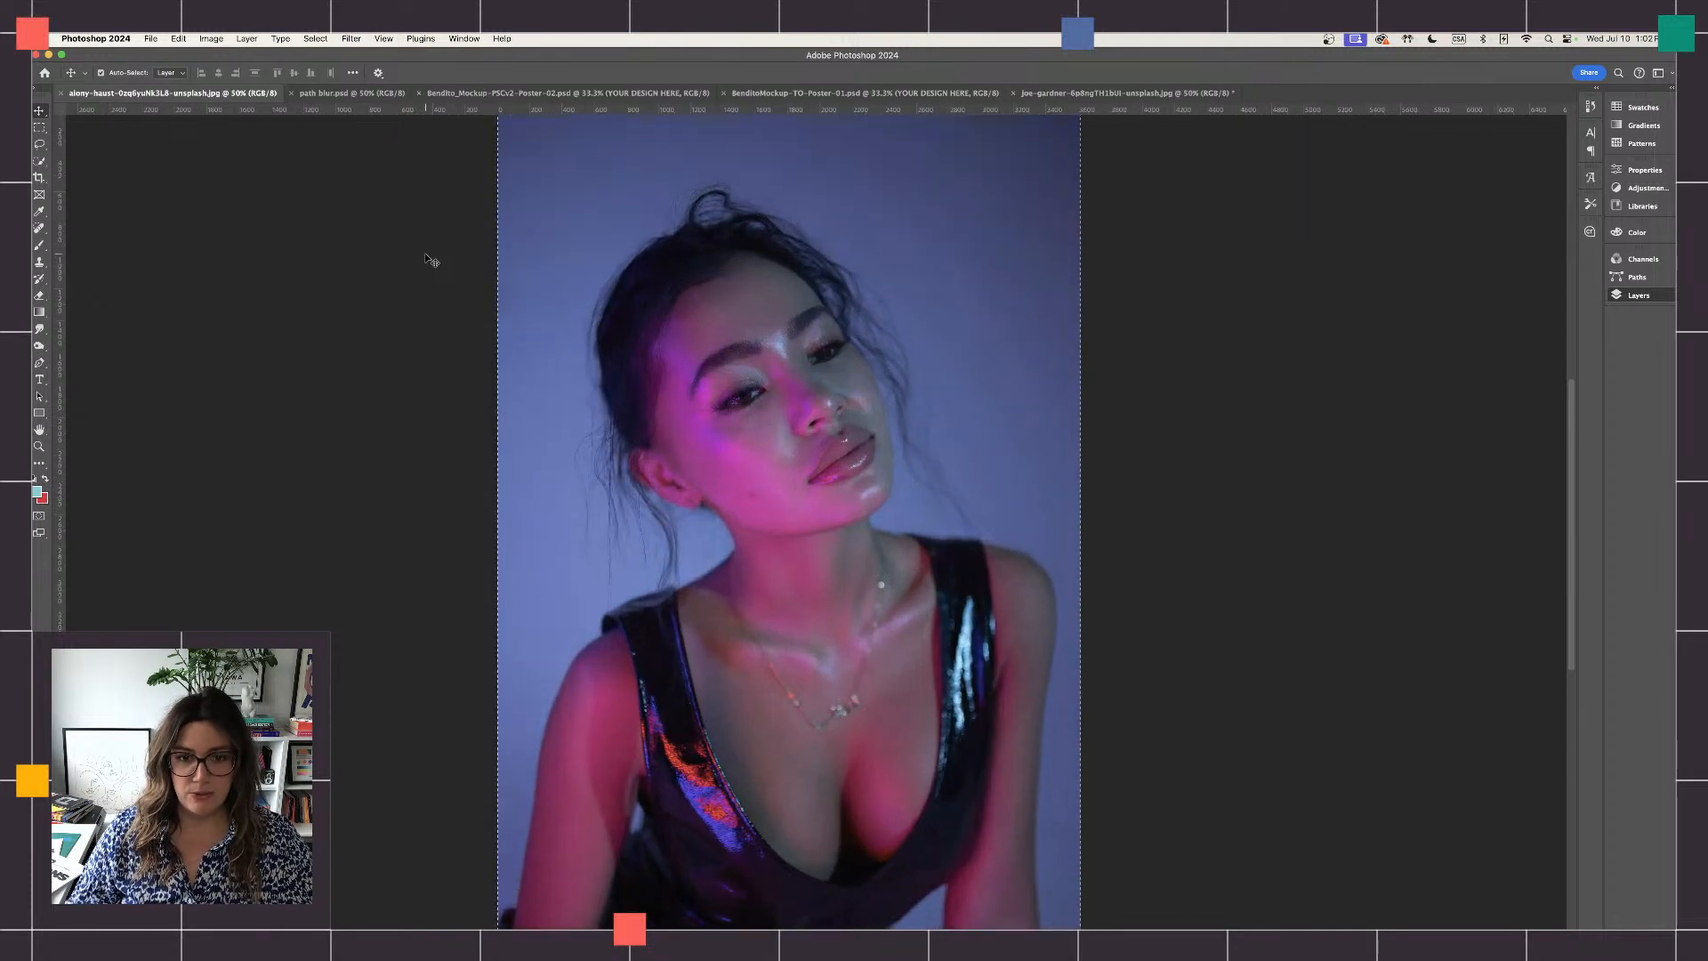
{"action": "scroll", "coordinate": [504, 313], "scroll_direction": "left", "scroll_amount": 3}
{"action": "scroll", "coordinate": [742, 372], "scroll_direction": "down", "scroll_amount": 1}
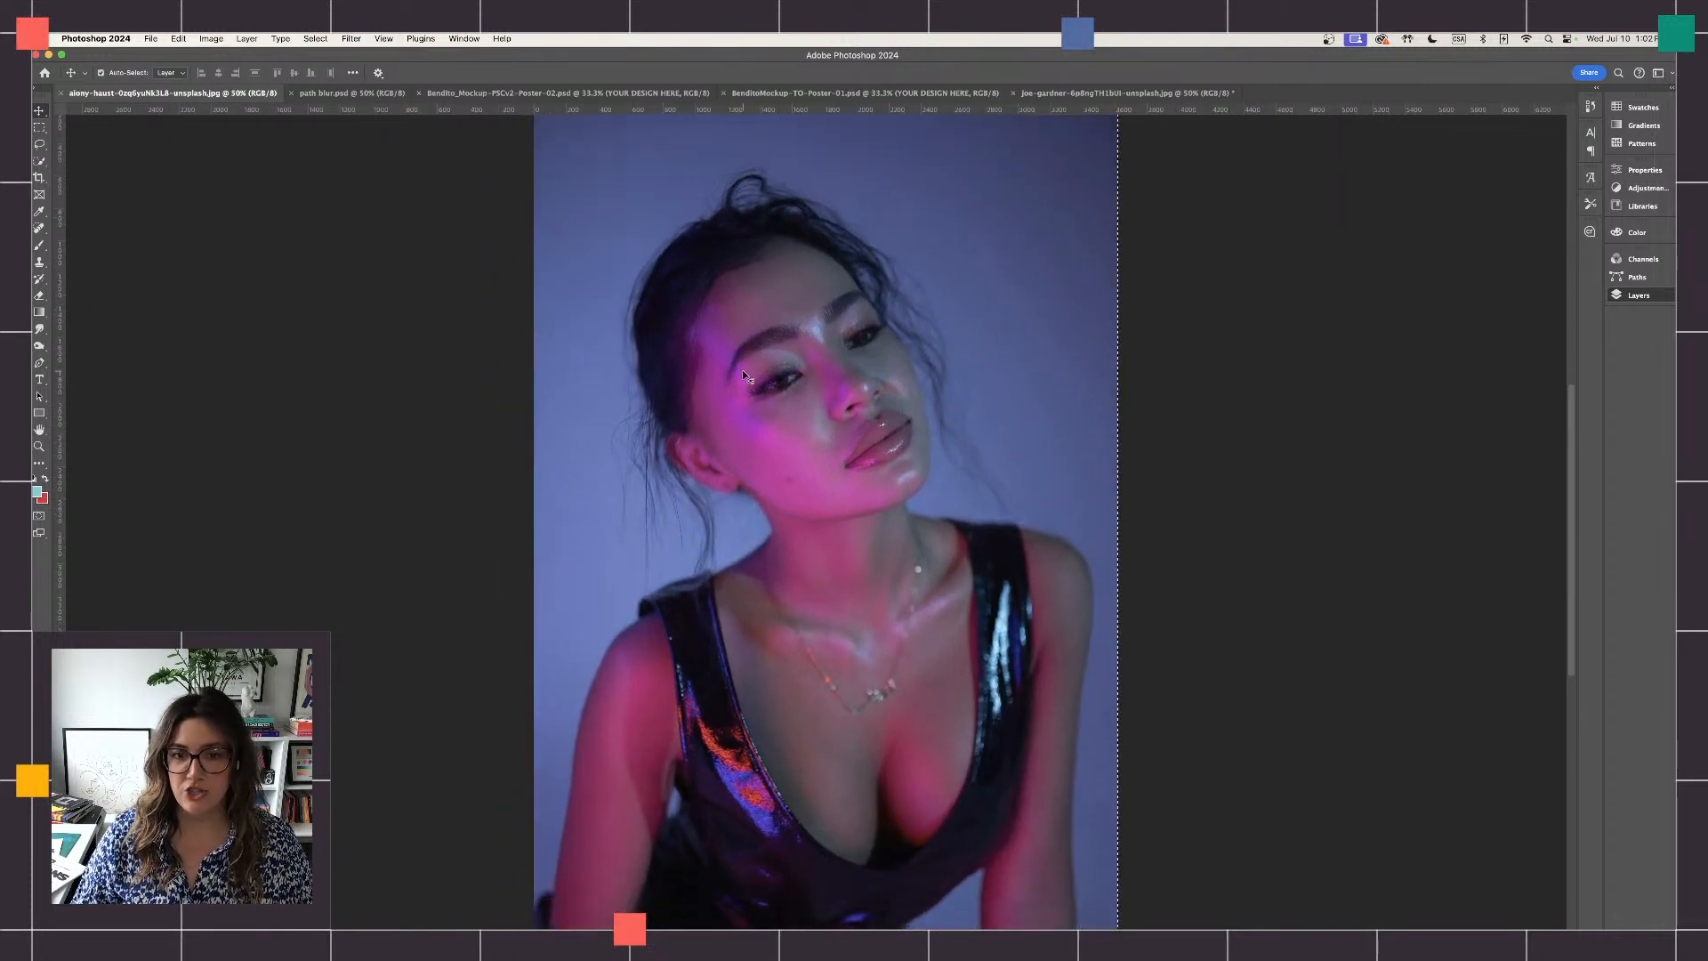
{"action": "left_click", "coordinate": [1635, 302]}
{"action": "left_click", "coordinate": [1529, 780]}
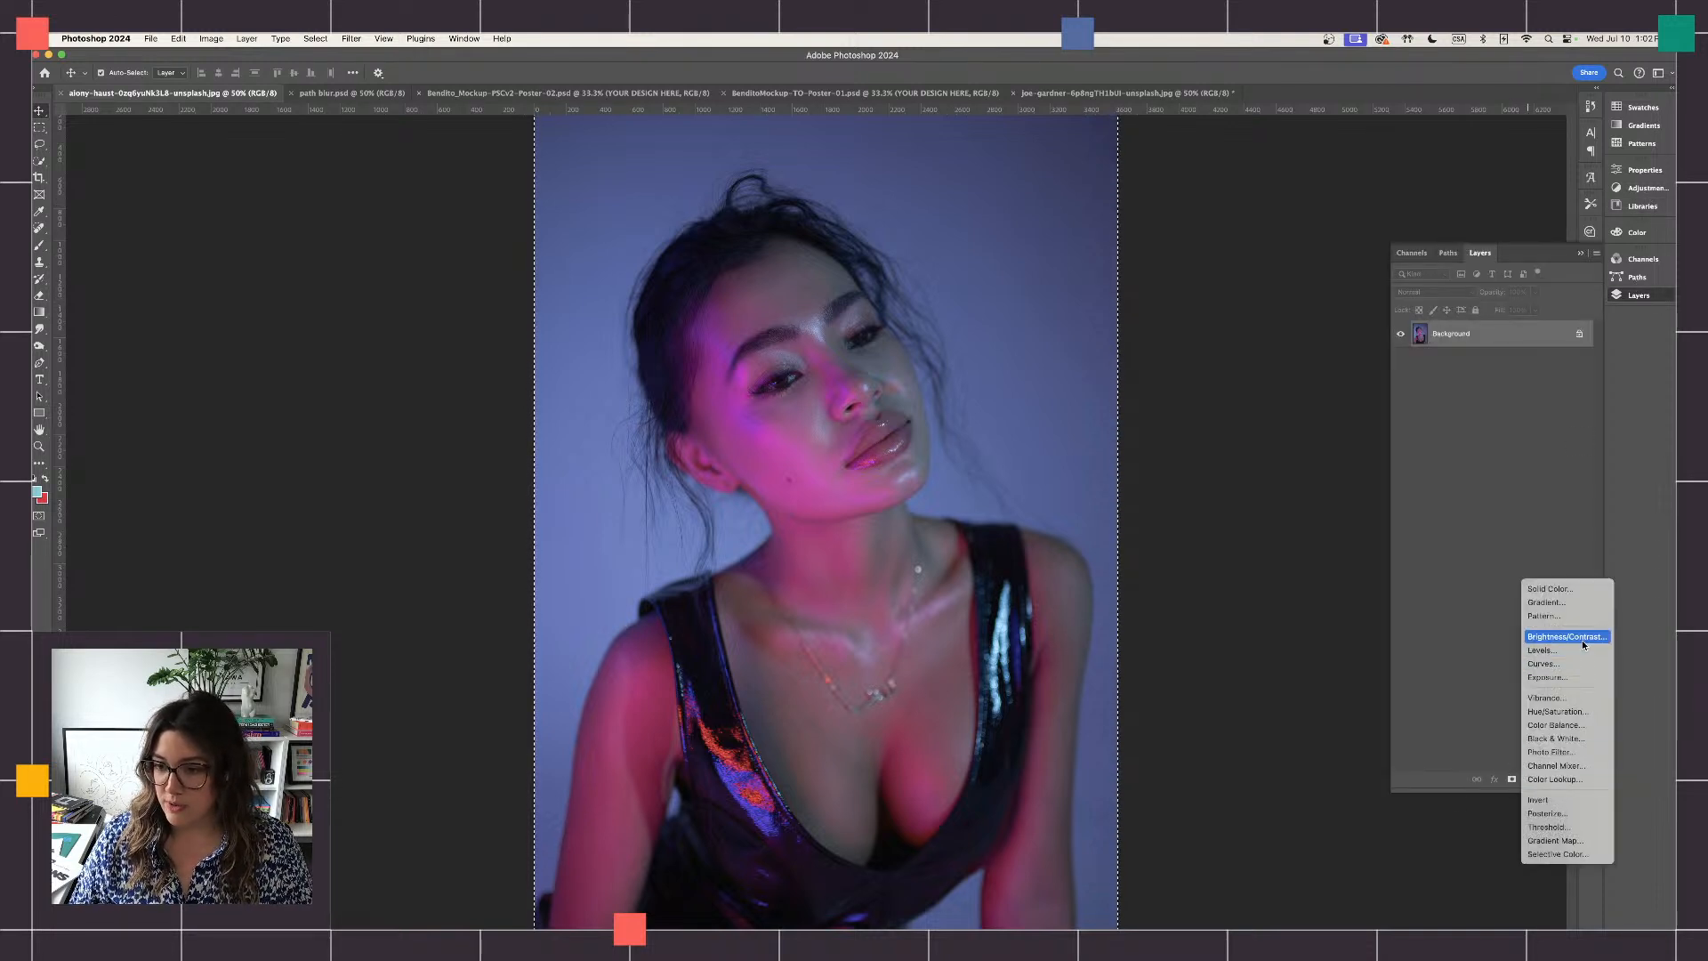
{"action": "left_click", "coordinate": [1584, 639]}
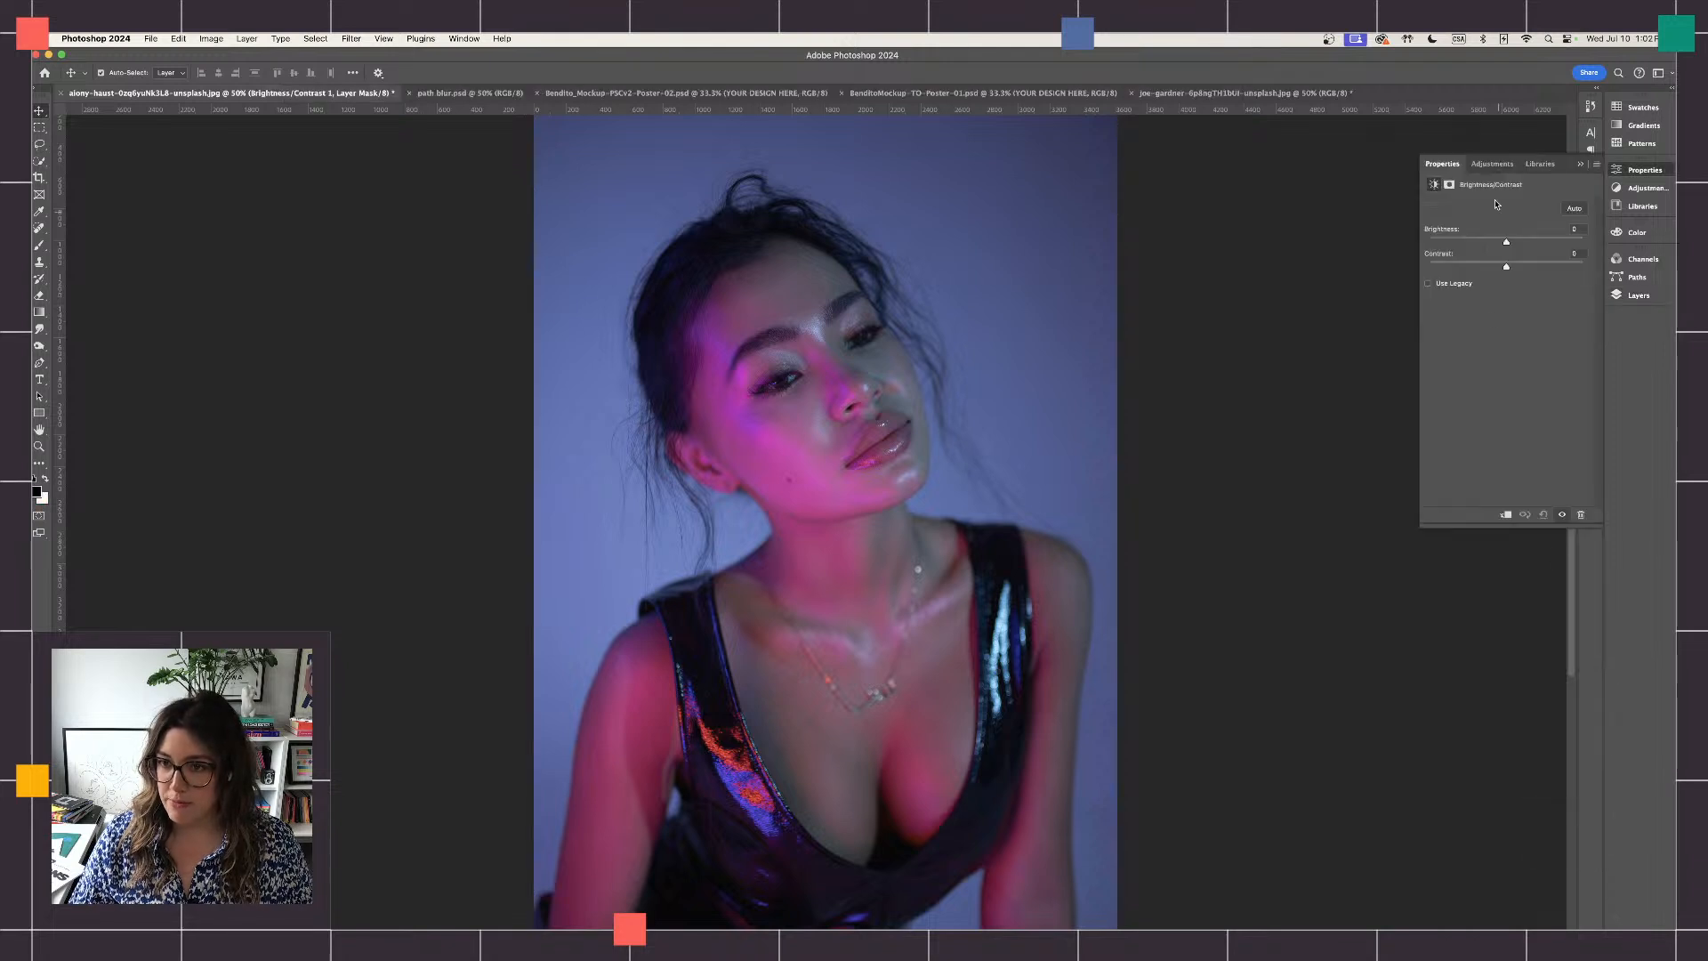
{"action": "left_click_drag", "start_coordinate": [1506, 242], "coordinate": [1530, 269]}
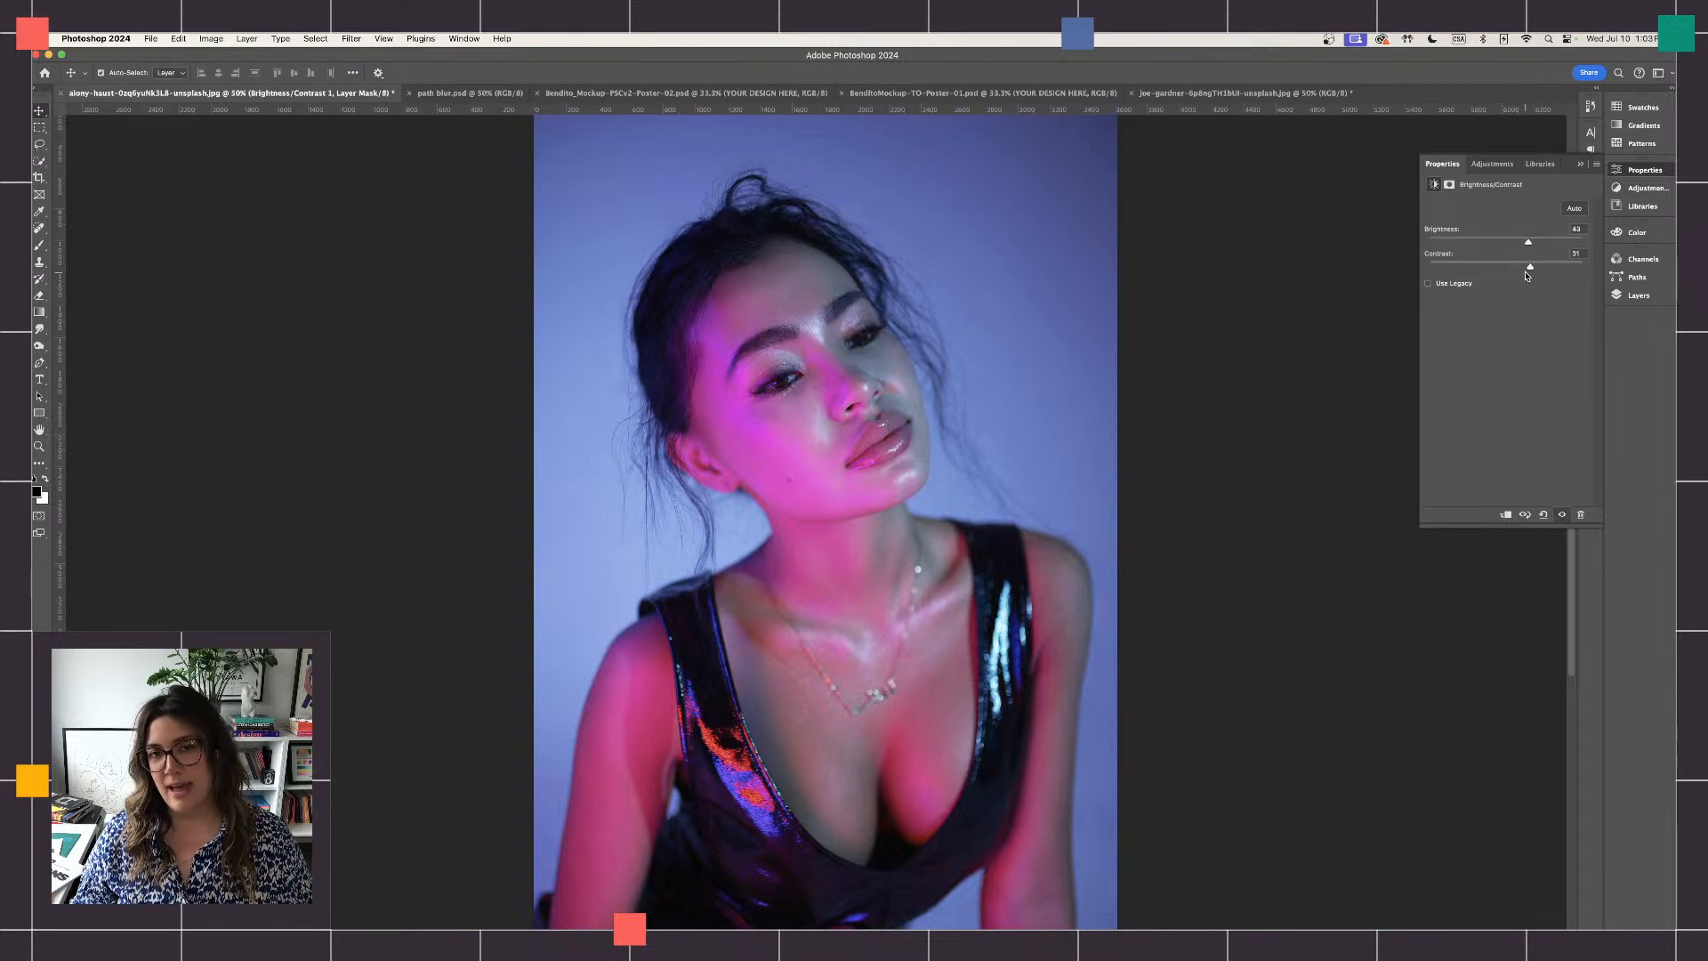
{"action": "left_click", "coordinate": [1581, 164]}
- Add a Hue/Saturation adjustment layer above it with the hue shifted to +43
{"action": "left_click", "coordinate": [1638, 295]}
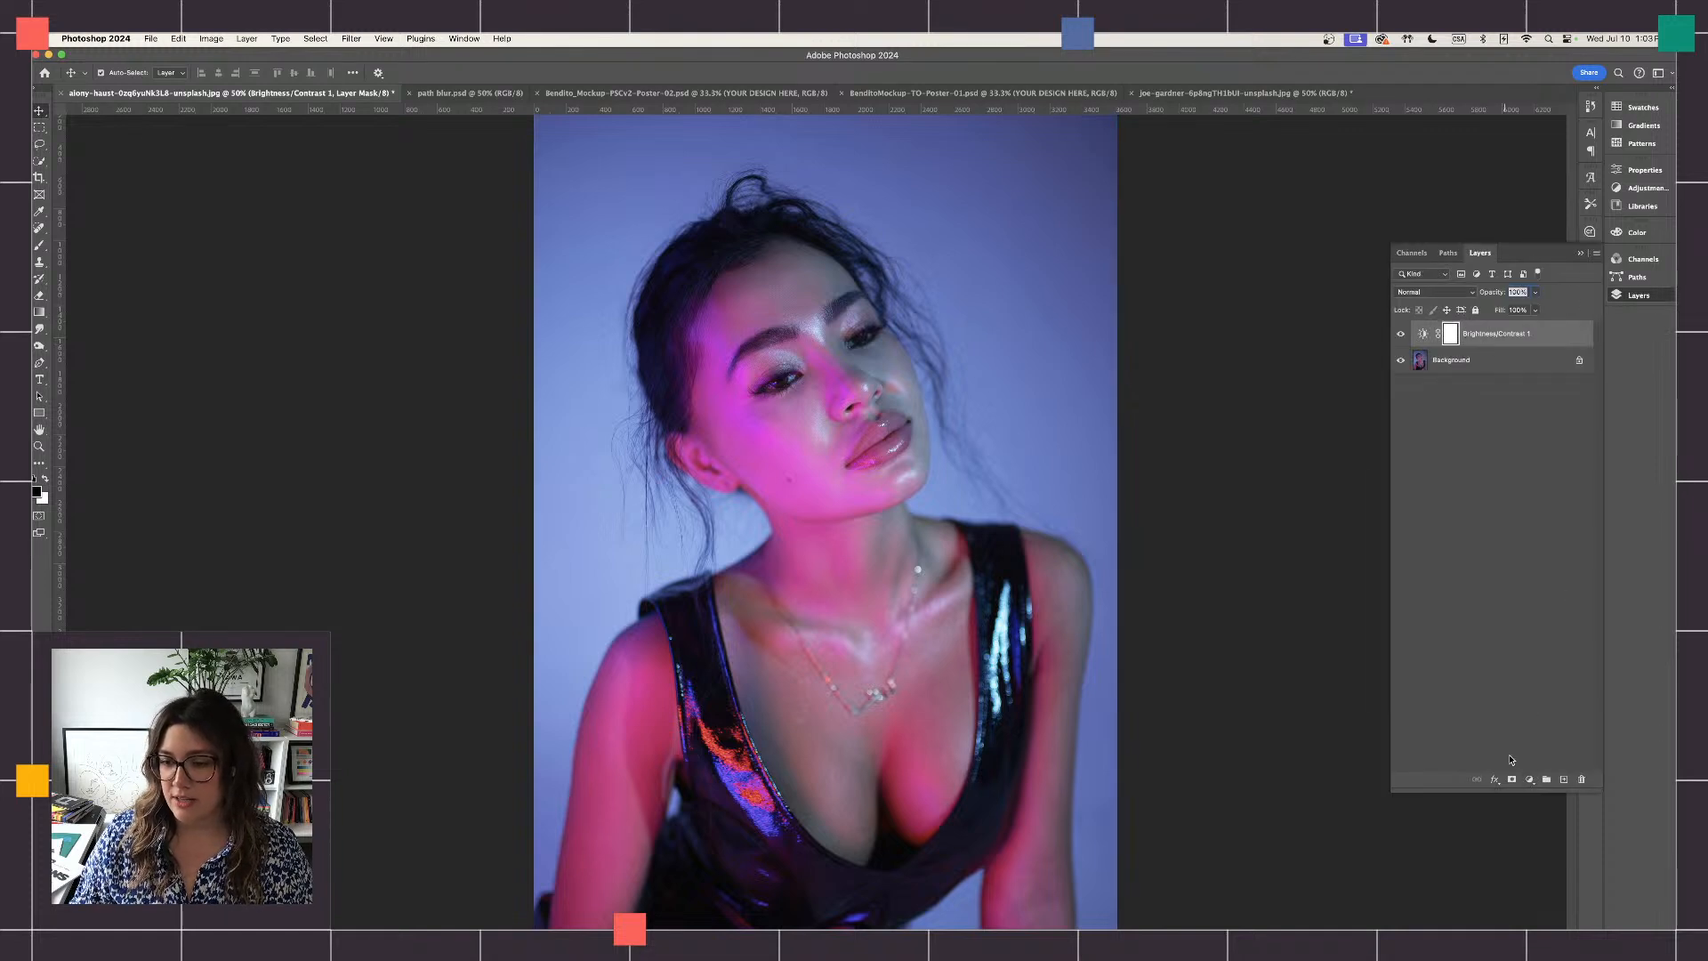
{"action": "left_click", "coordinate": [1529, 780]}
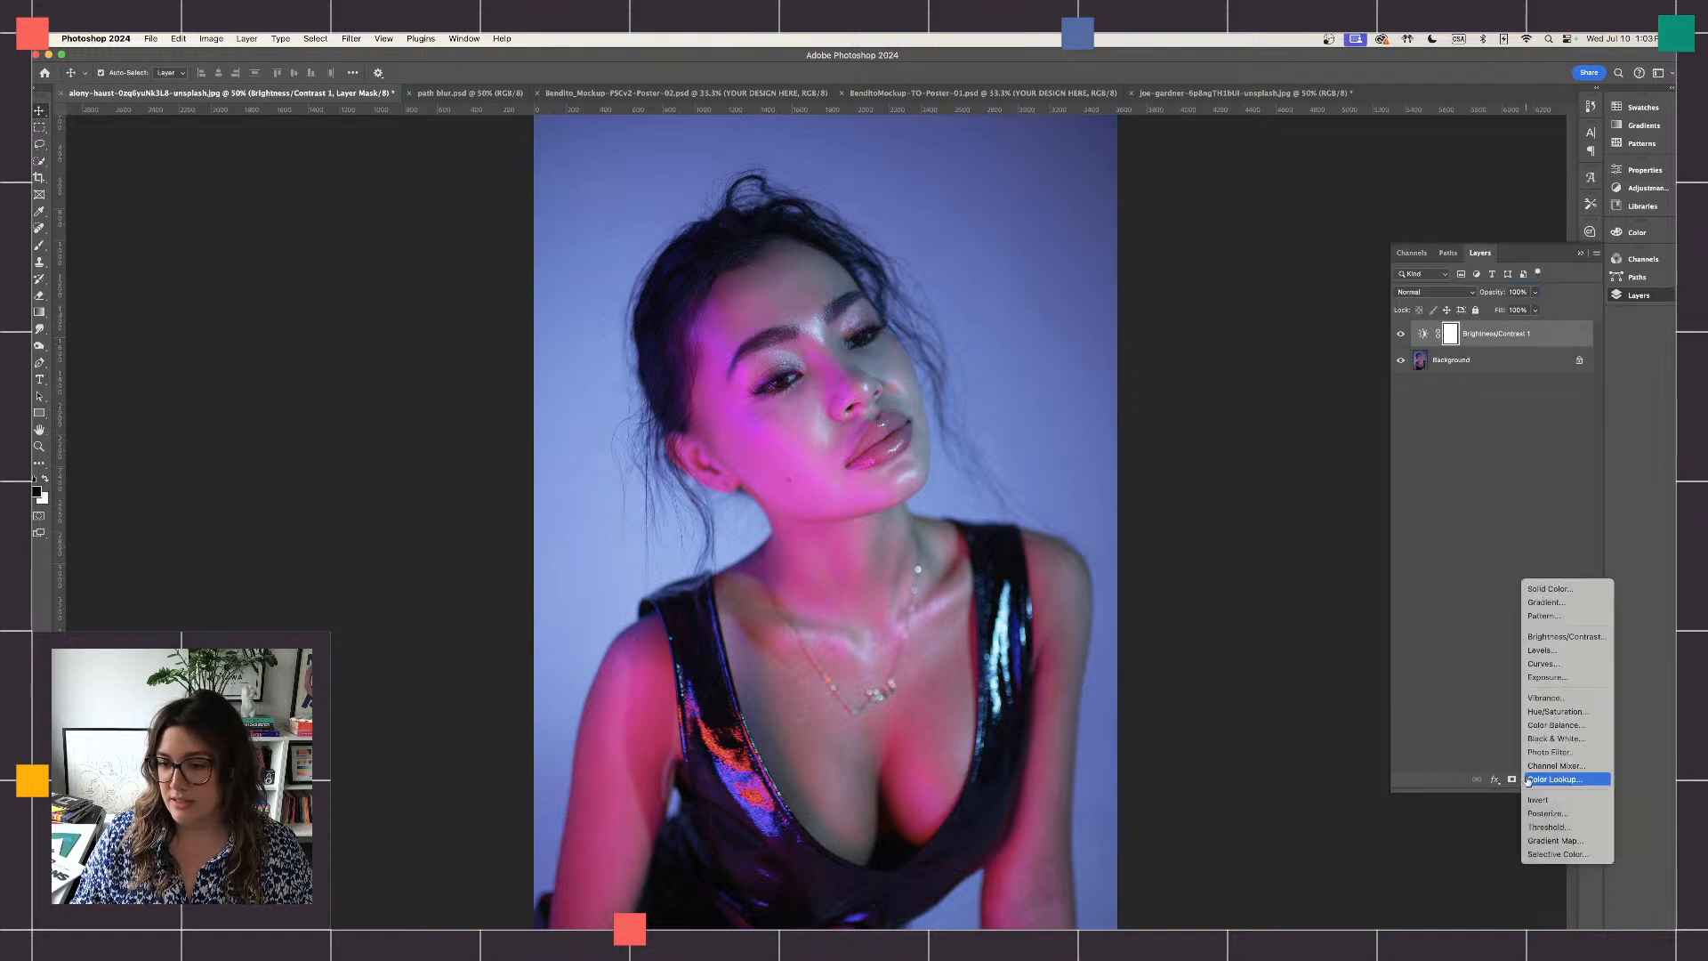
{"action": "left_click", "coordinate": [1559, 712]}
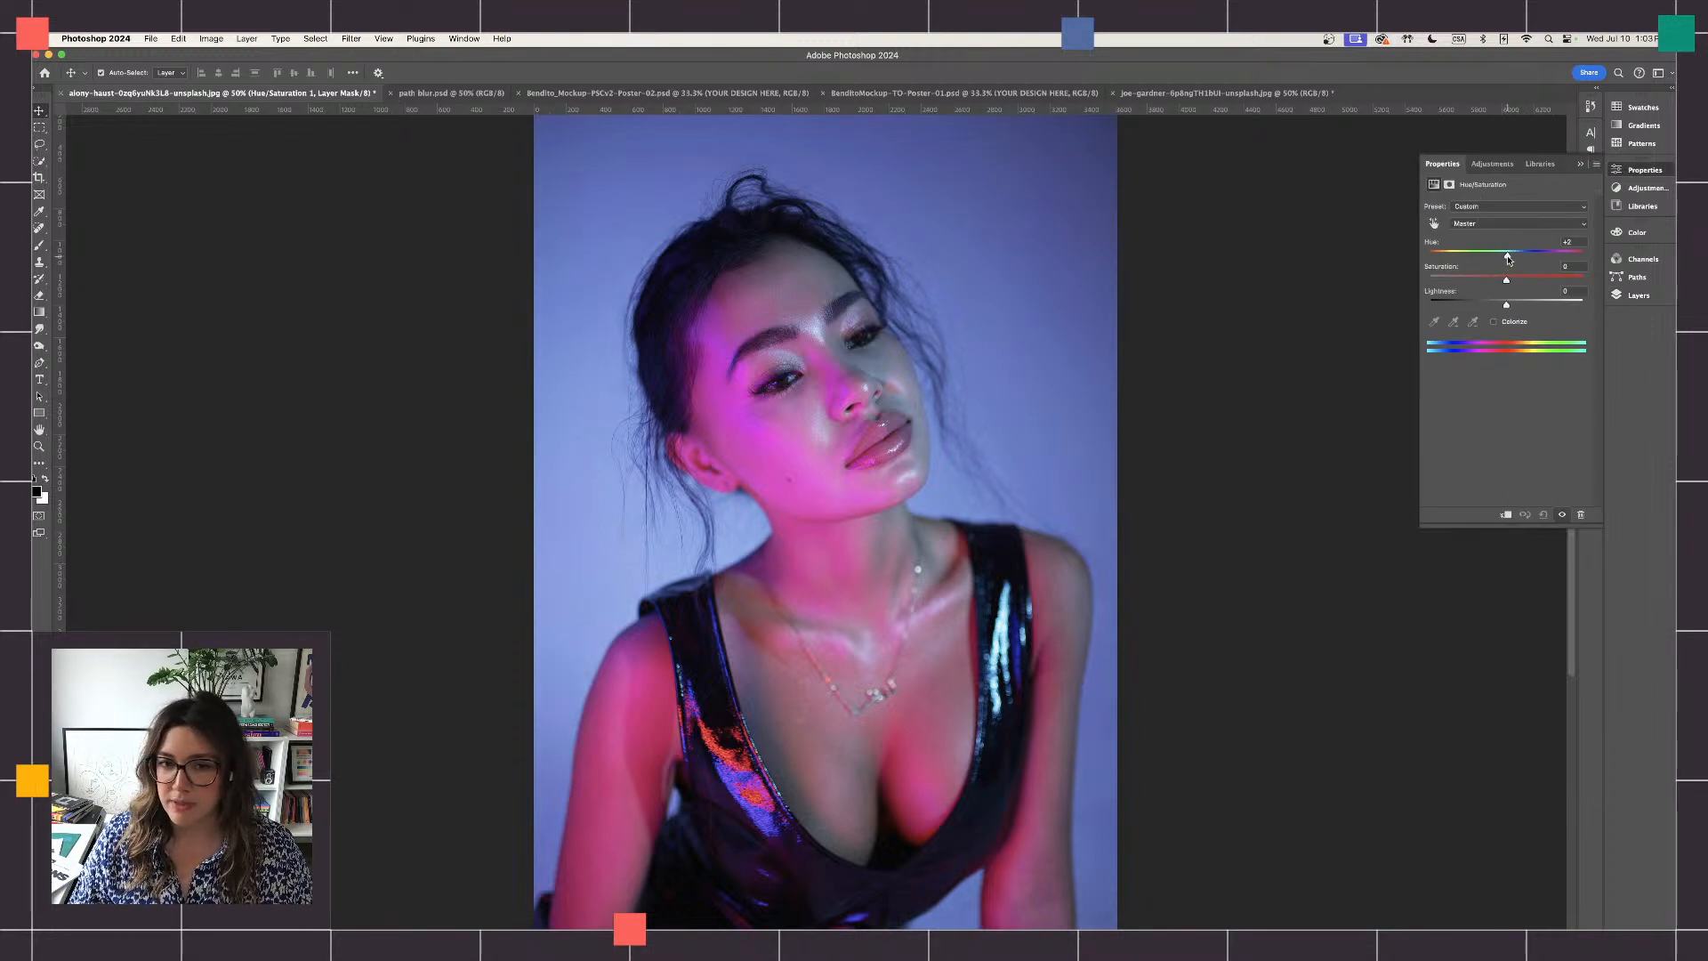
{"action": "left_click_drag", "start_coordinate": [1510, 260], "coordinate": [1542, 279]}
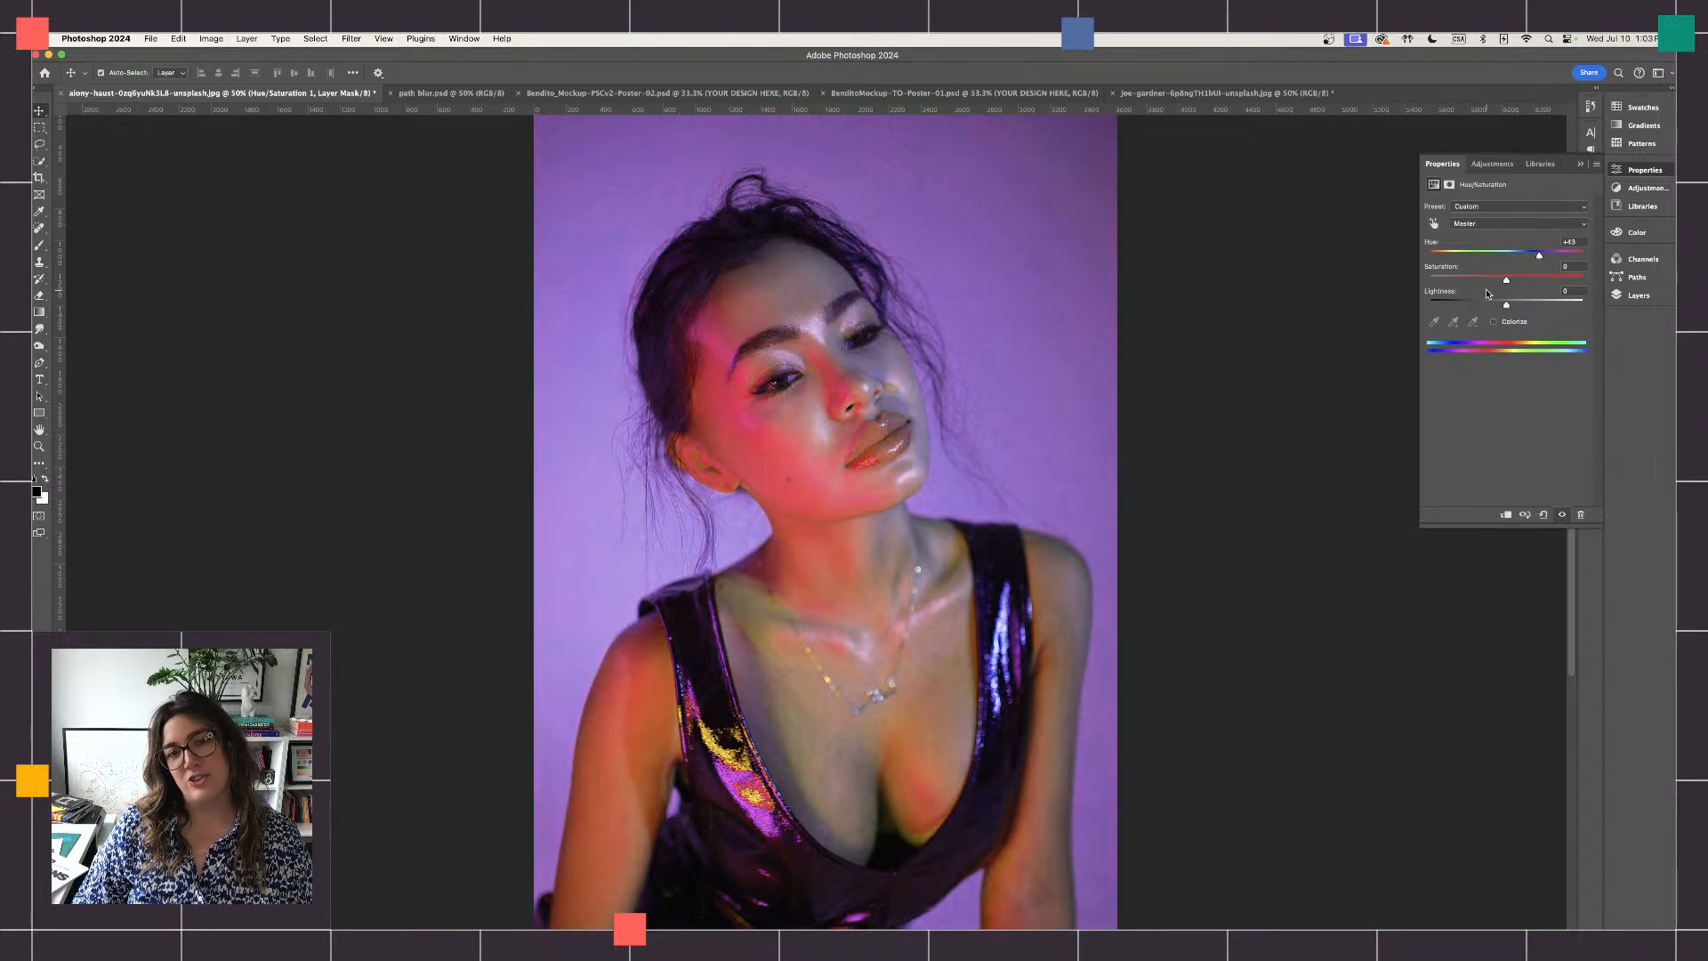
{"action": "left_click", "coordinate": [1580, 165]}
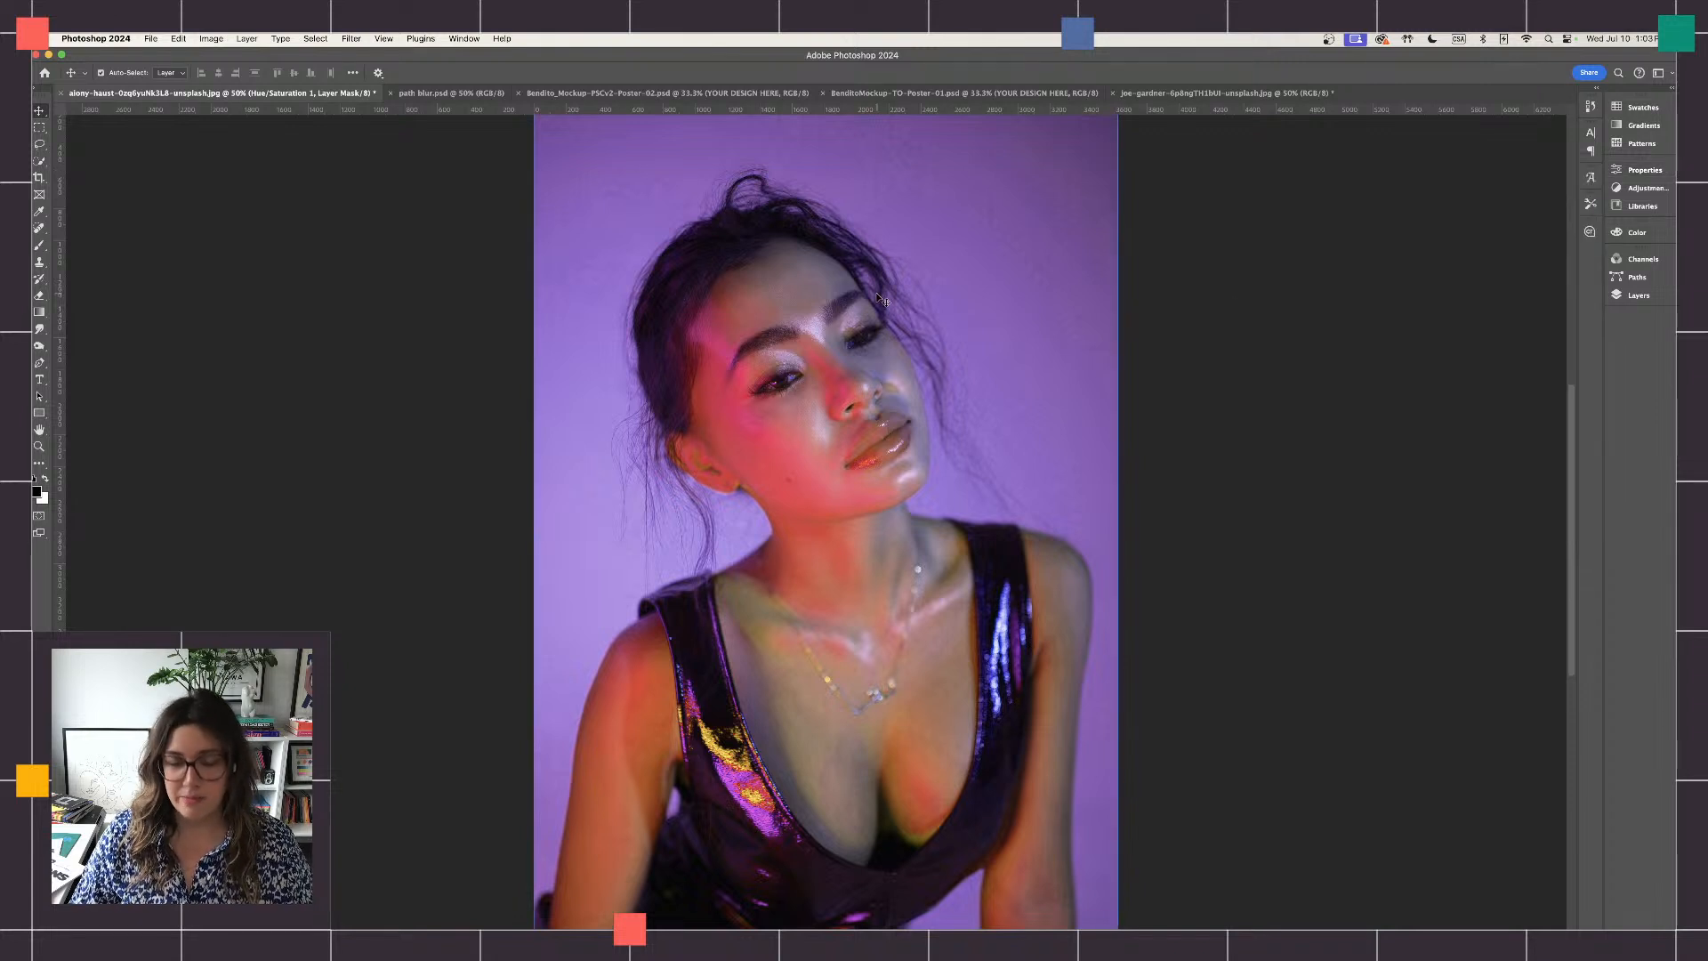
- Reduce the Brightness/Contrast adjustment to about brightness 33 and contrast -6
{"action": "key", "text": "super+equal"}
{"action": "scroll", "coordinate": [1042, 320], "scroll_direction": "up", "scroll_amount": 3}
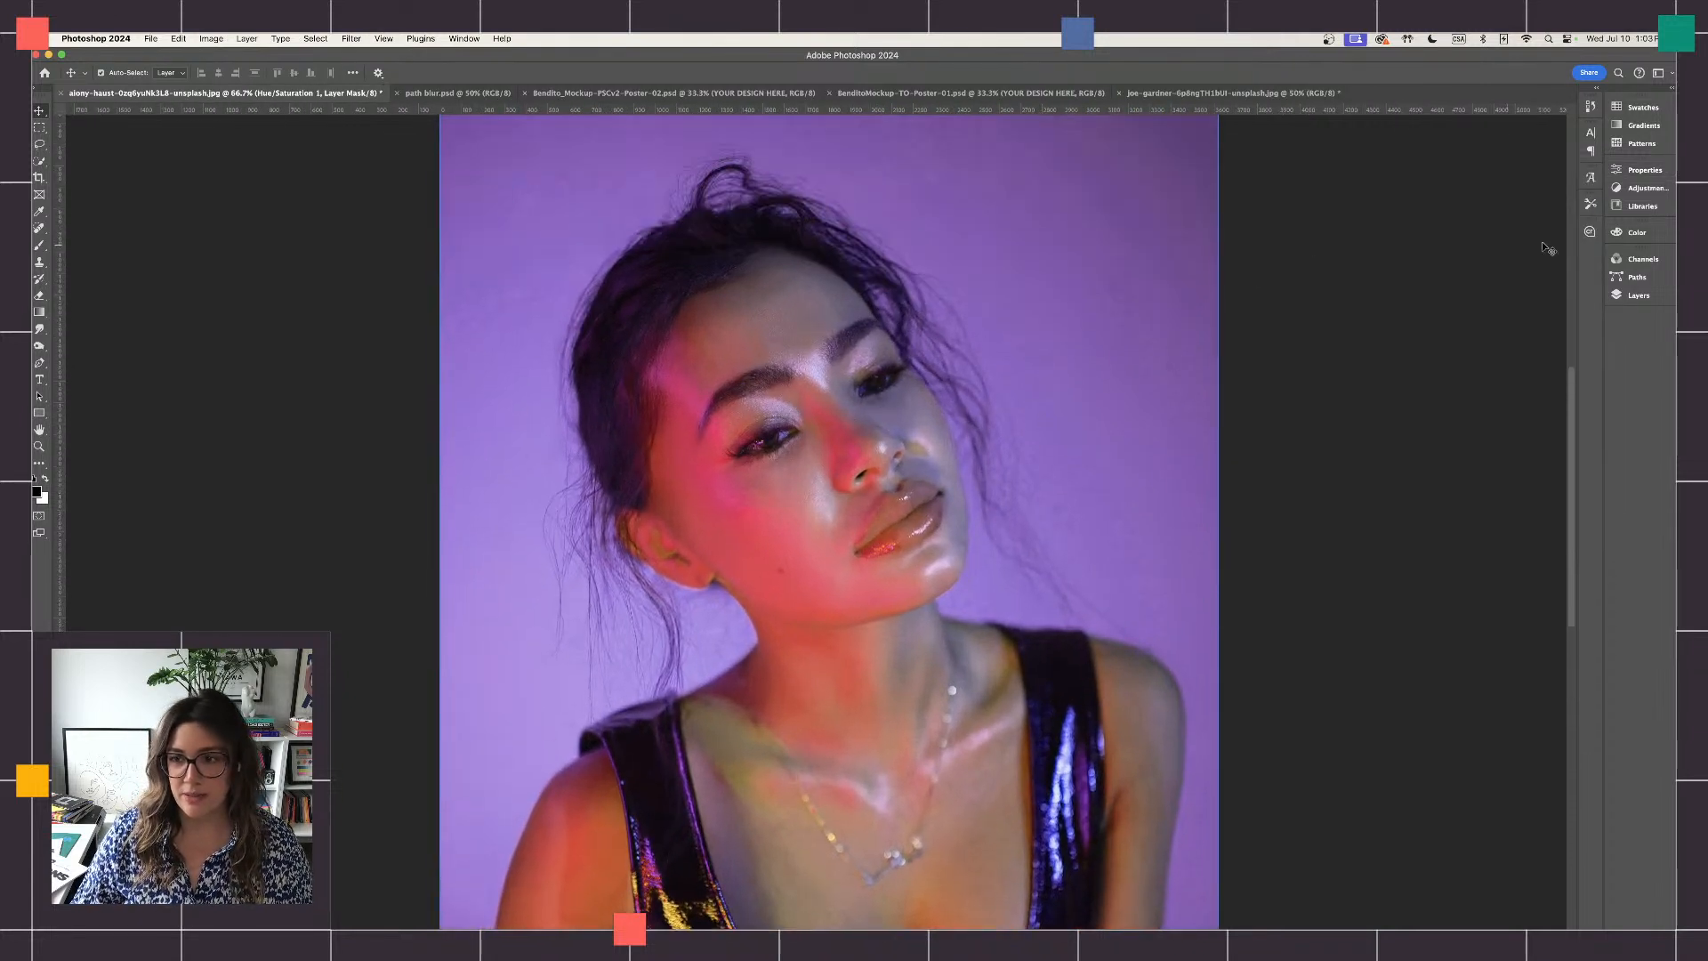
{"action": "left_click", "coordinate": [1638, 295]}
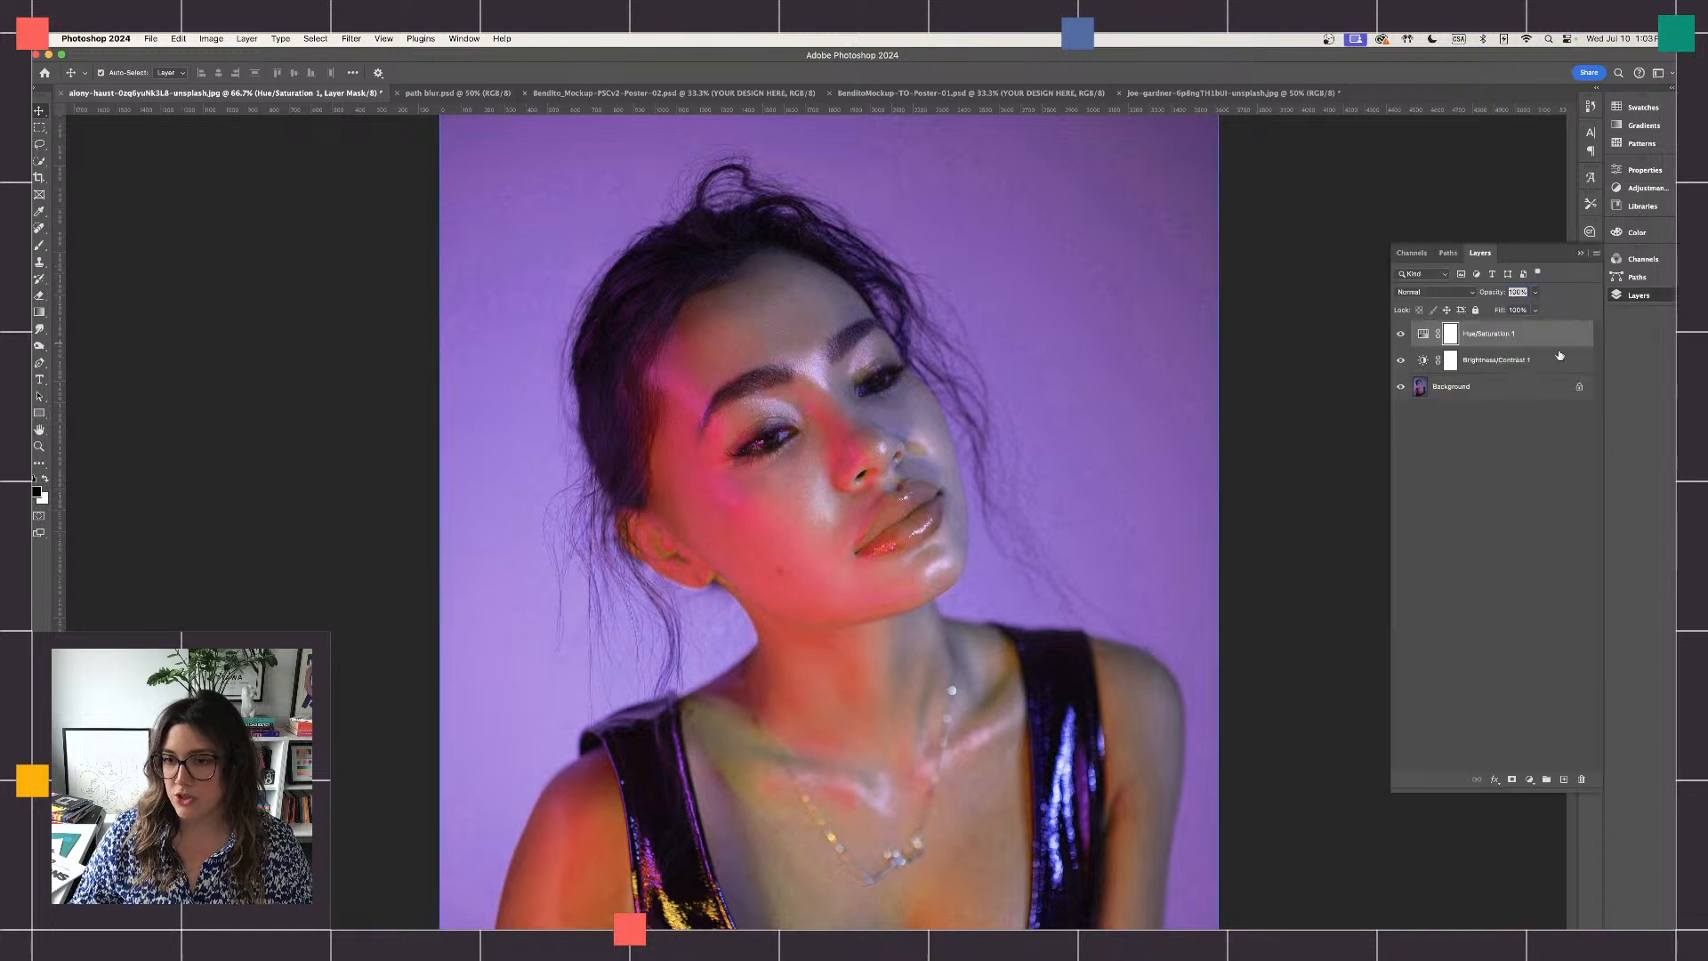
{"action": "left_click", "coordinate": [1500, 367]}
{"action": "double_click", "coordinate": [1501, 367]}
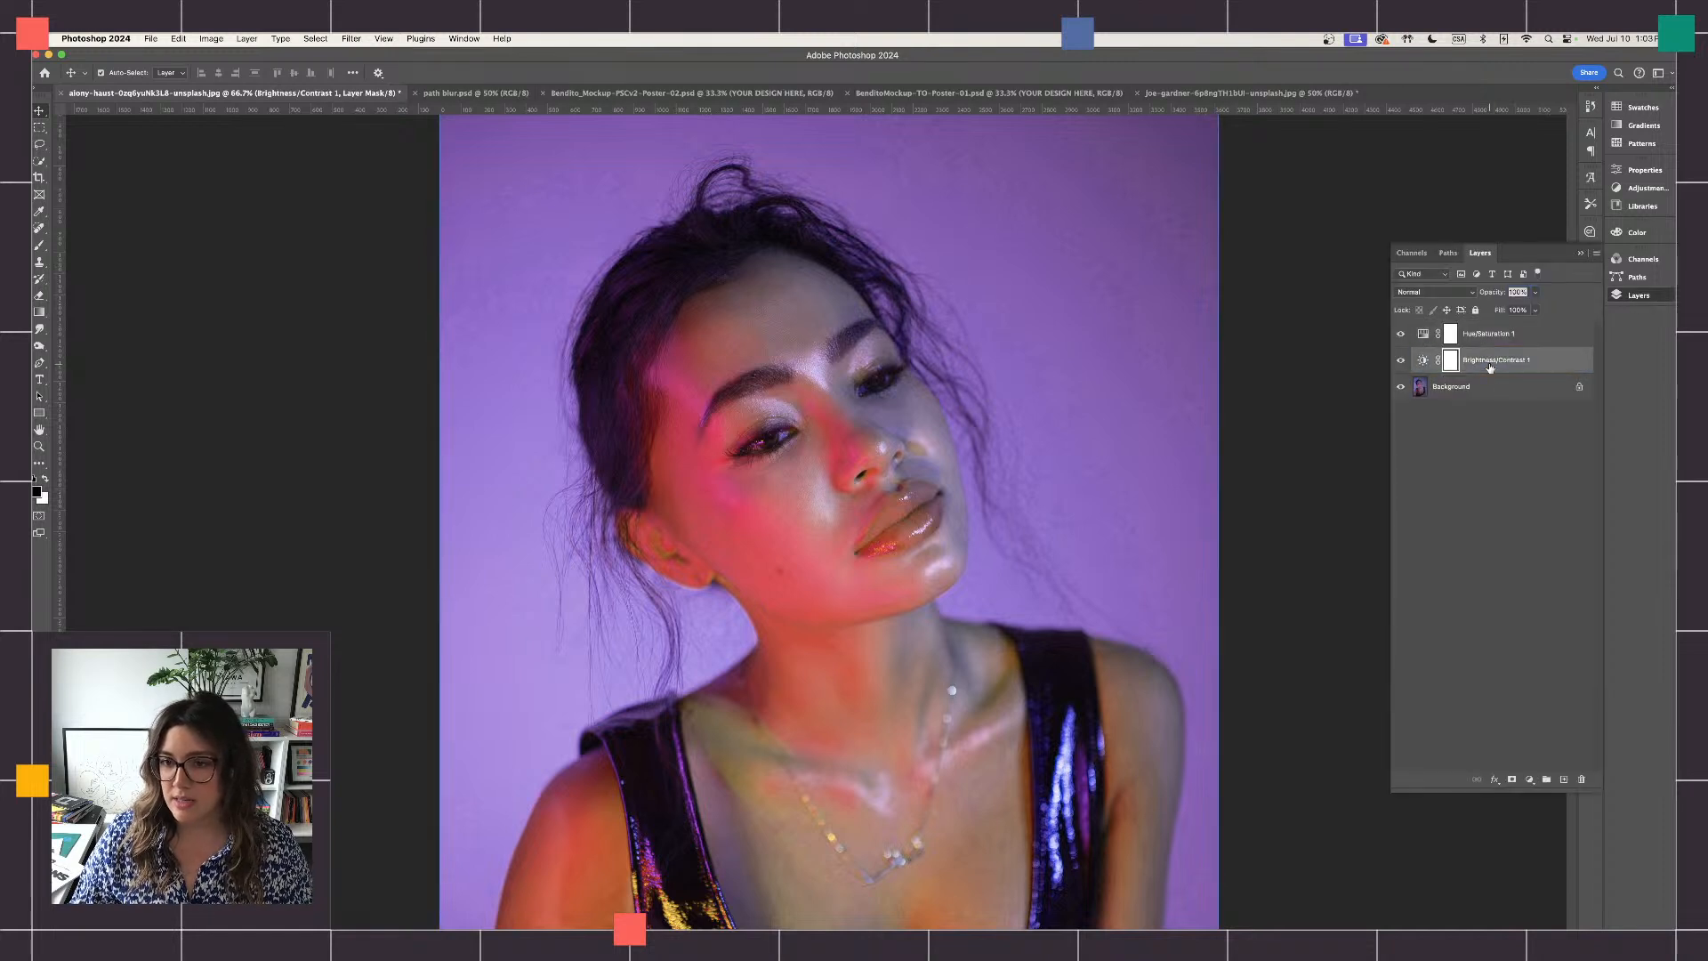
{"action": "double_click", "coordinate": [1424, 361]}
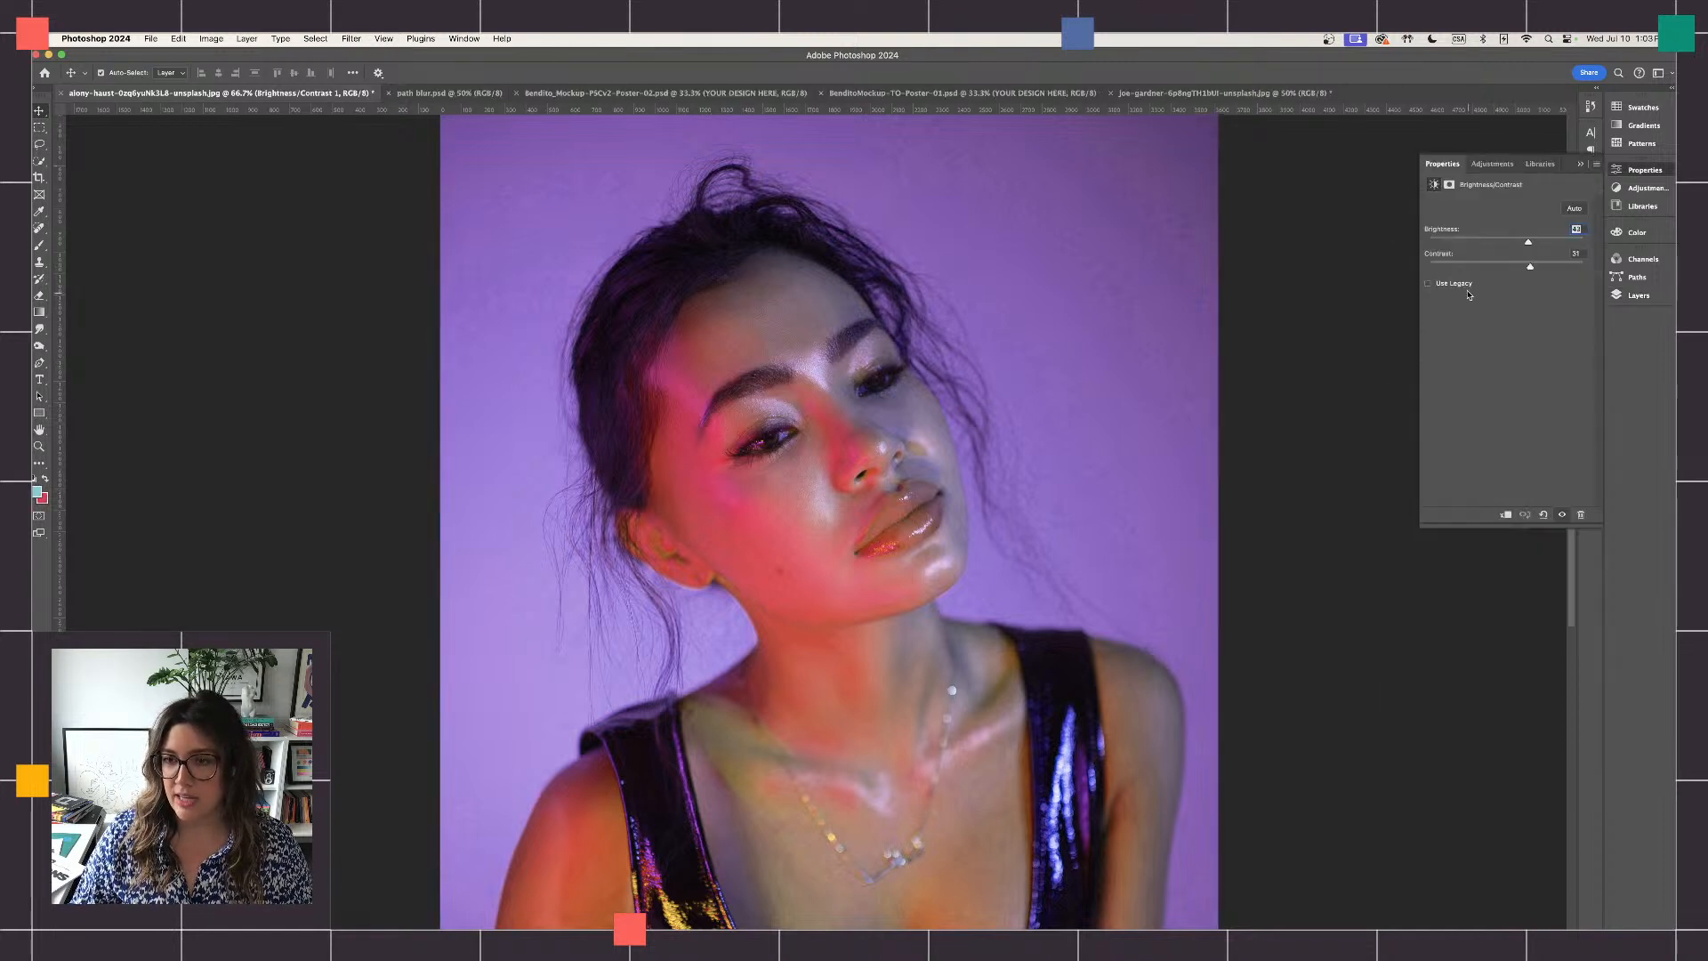
{"action": "mouse_move", "coordinate": [1529, 269]}
{"action": "left_mouse_down"}
{"action": "mouse_move", "coordinate": [1496, 285]}
{"action": "mouse_move", "coordinate": [1523, 245]}
{"action": "mouse_move", "coordinate": [1499, 269]}
{"action": "left_mouse_up"}
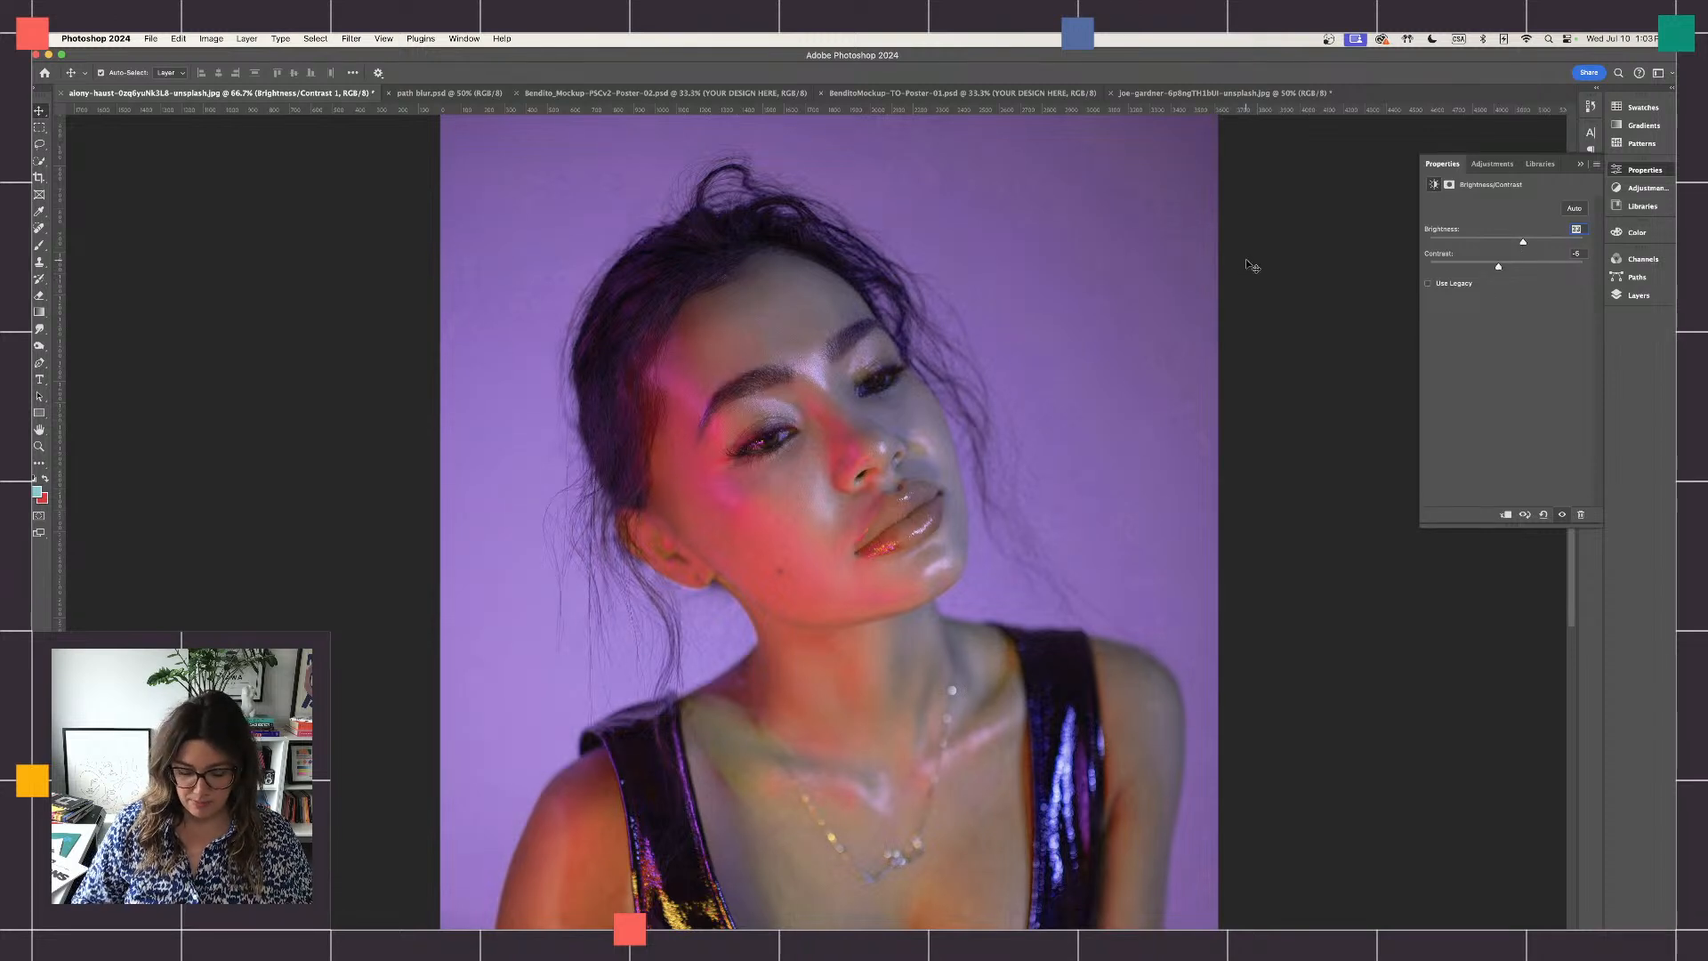
{"action": "key", "text": "super+minus"}
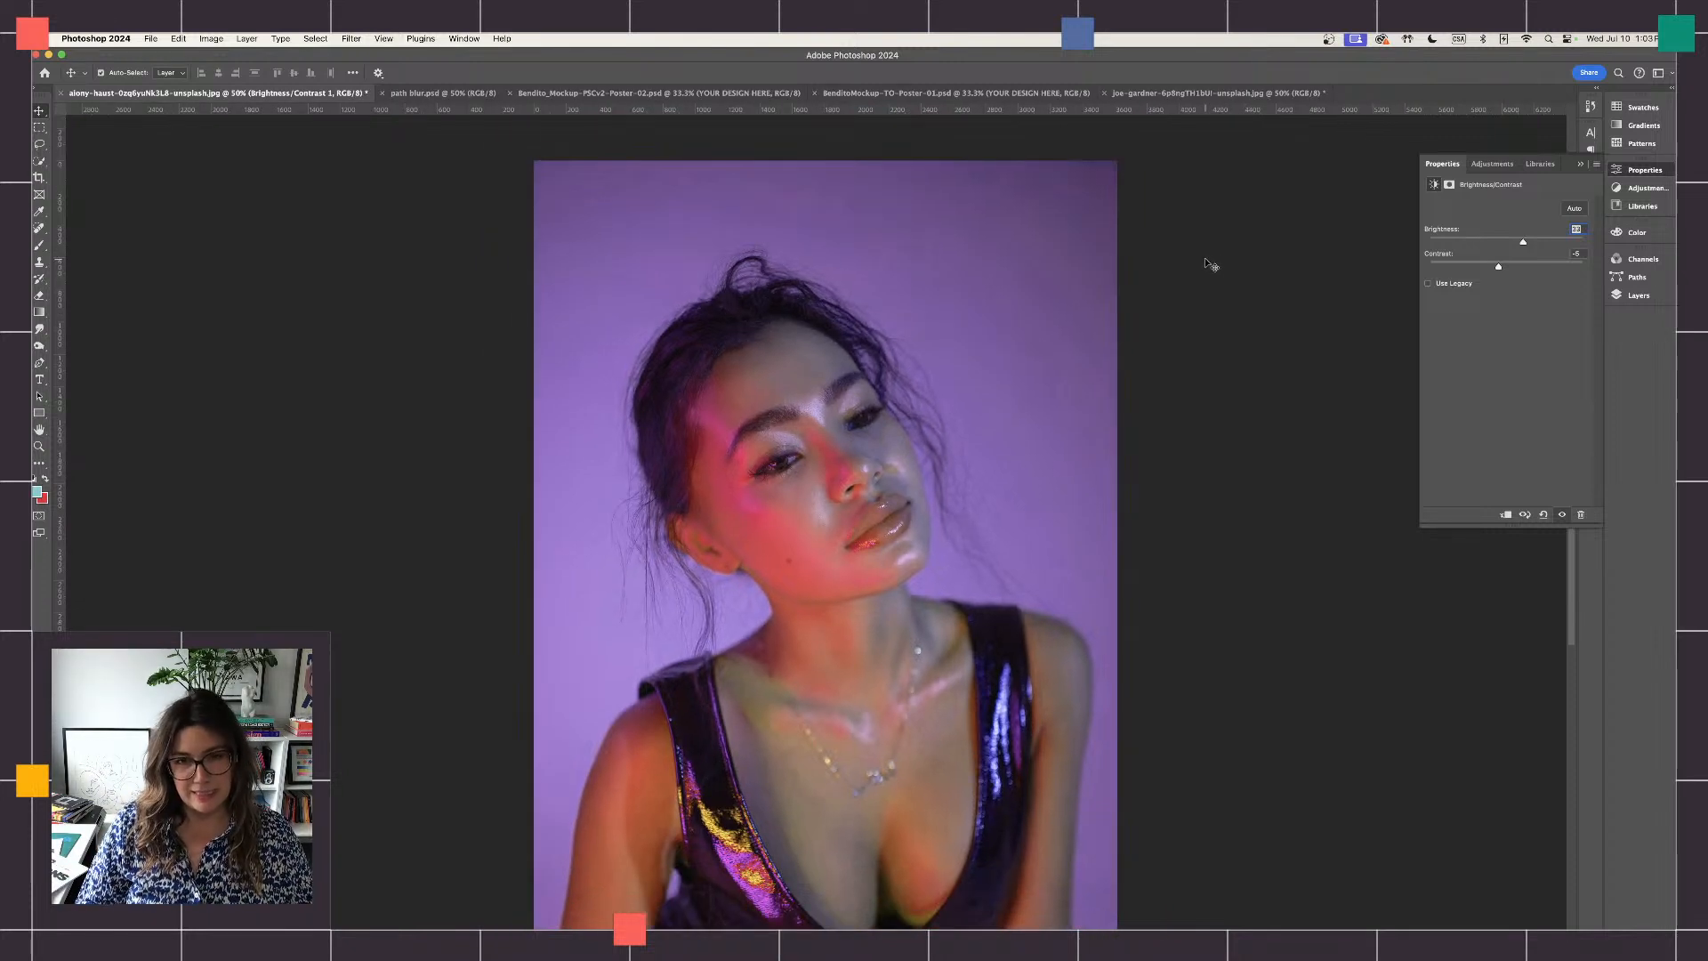
{"action": "key", "text": "super+plus"}
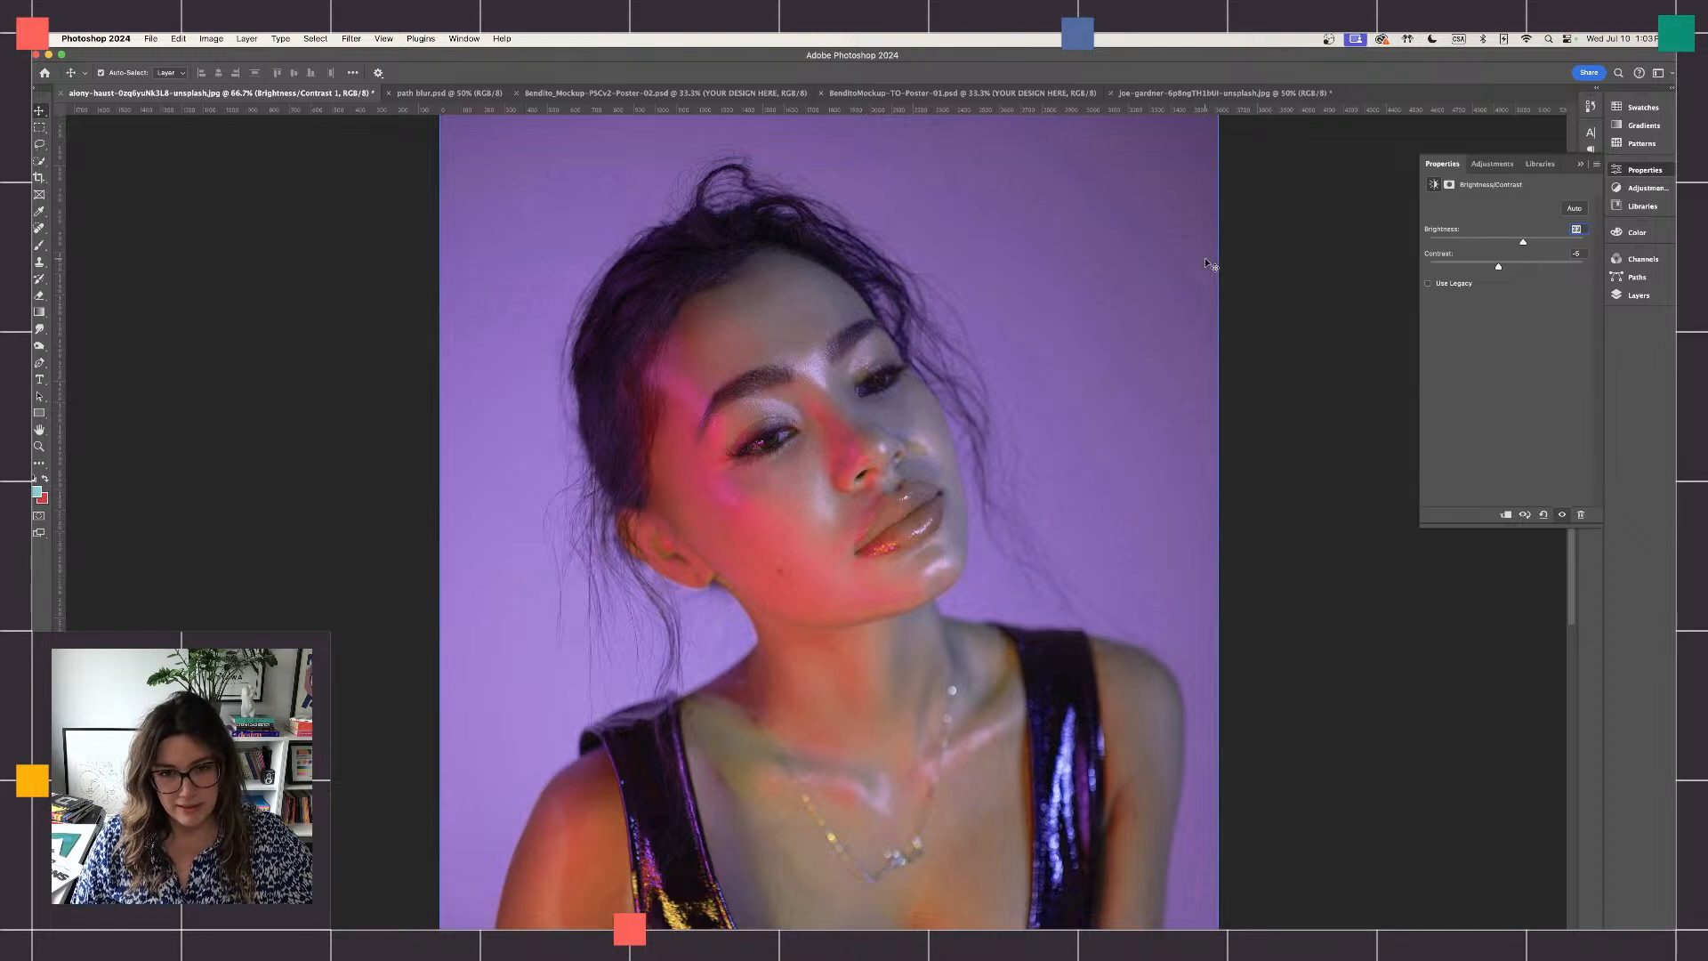
{"action": "key", "text": "super+minus"}
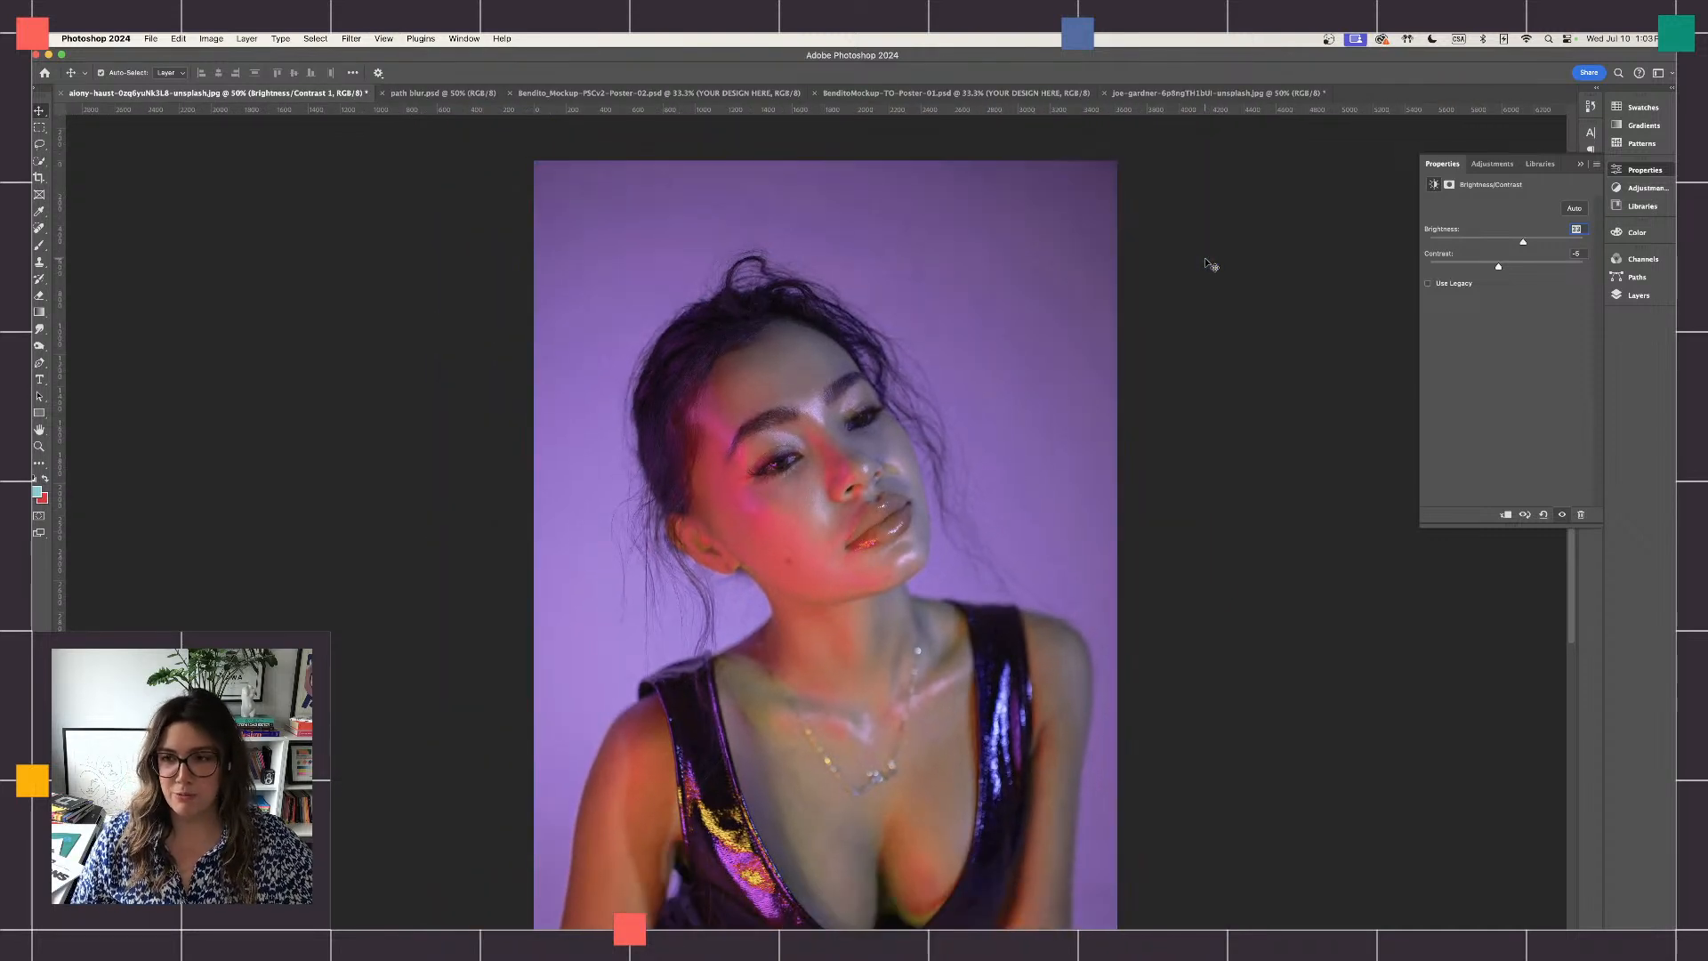
{"action": "left_click", "coordinate": [1581, 164]}
- Unlock the background portrait layer and duplicate it beneath the adjustment layers
{"action": "left_click", "coordinate": [1638, 294]}
{"action": "left_click", "coordinate": [1489, 333]}
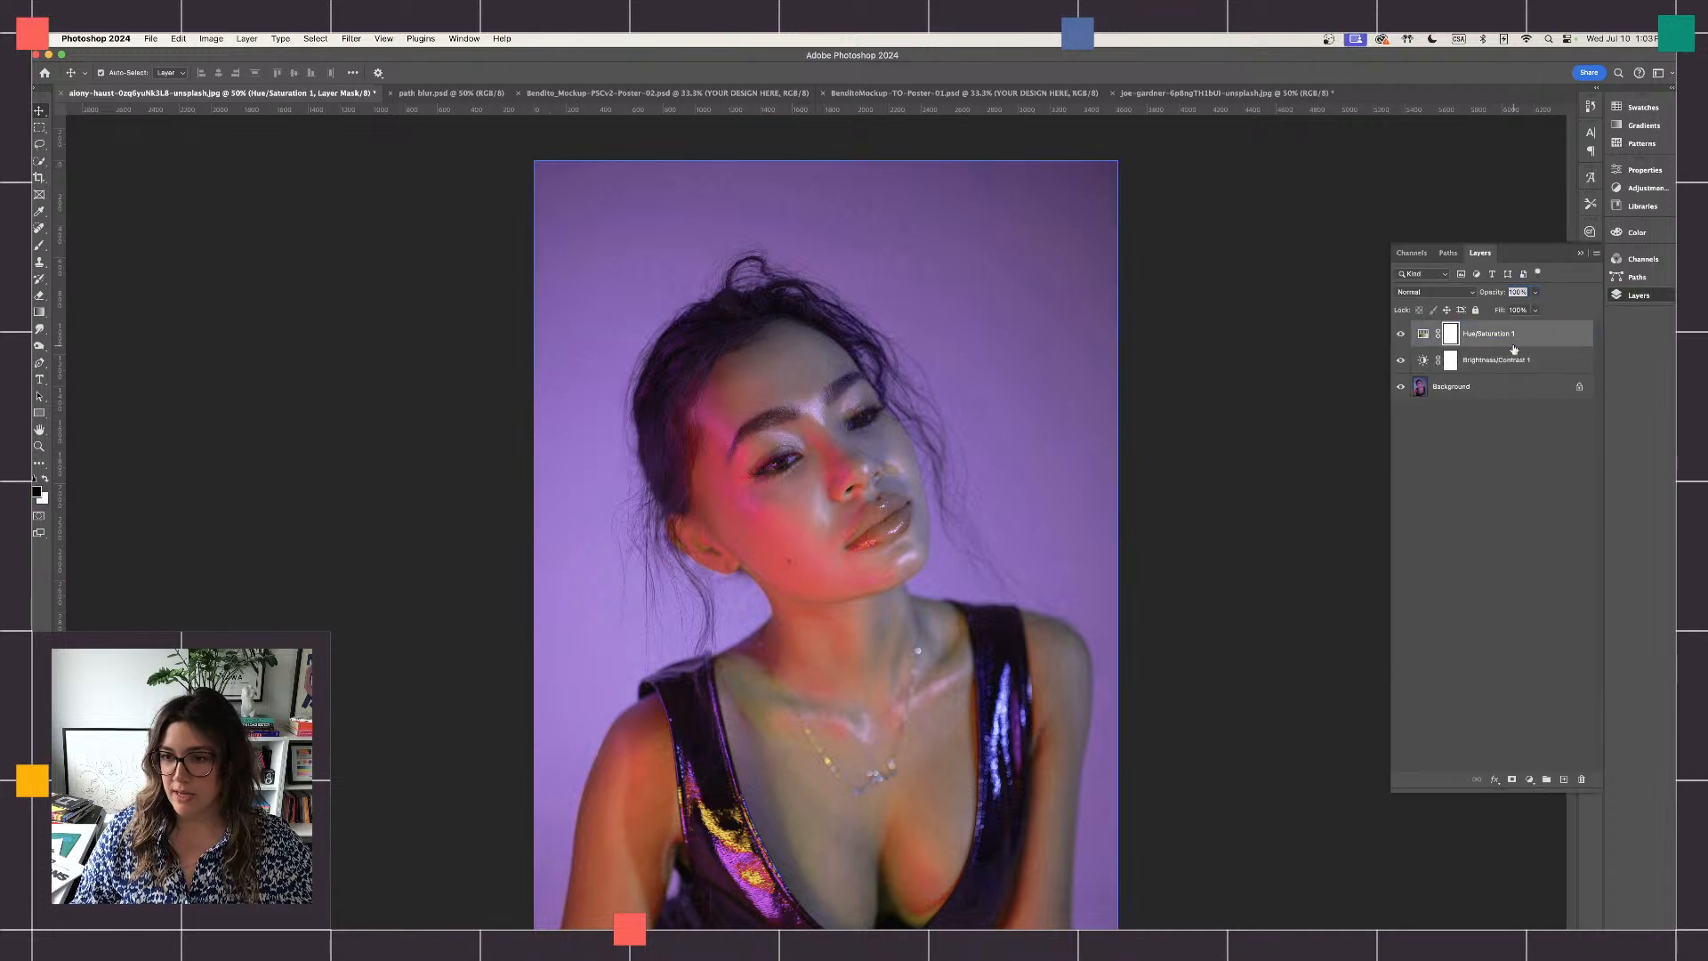
{"action": "left_click", "coordinate": [1579, 388]}
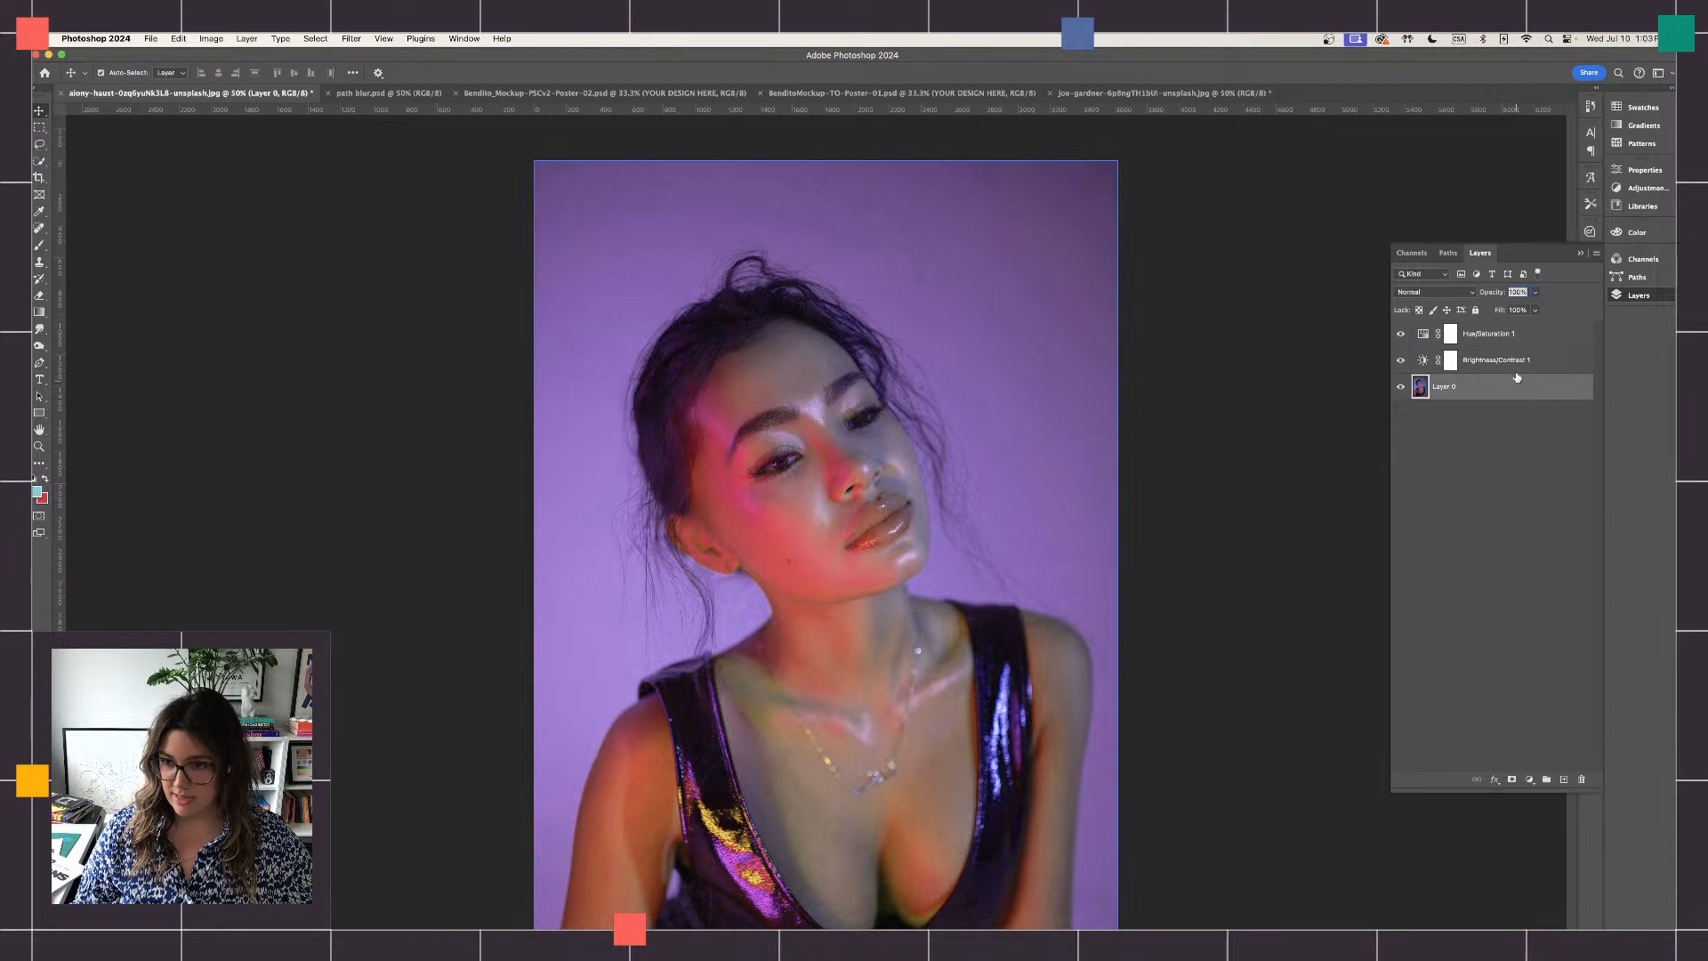
{"action": "left_click", "coordinate": [1522, 342]}
{"action": "left_click_drag", "start_coordinate": [1513, 386], "coordinate": [1563, 780]}
{"action": "left_click", "coordinate": [1455, 415]}
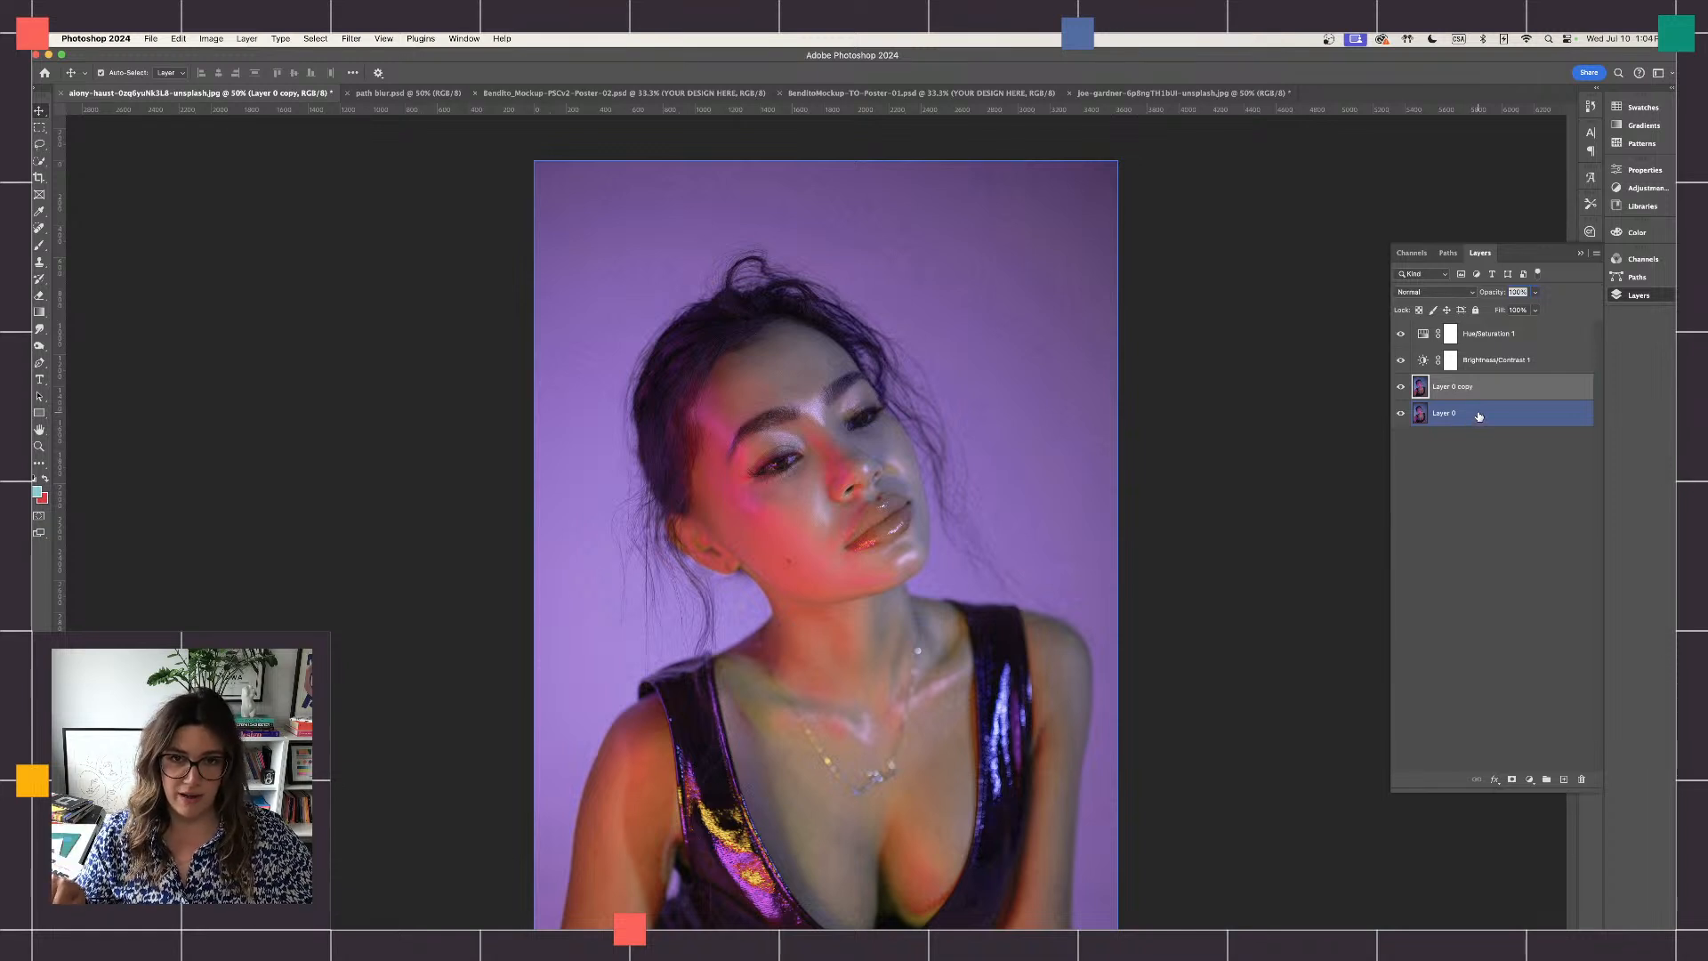
- Group the Hue/Saturation and Brightness/Contrast adjustment layers together with the duplicated portrait layer, leaving the original Layer 0 outside
{"action": "left_click", "coordinate": [1470, 335]}
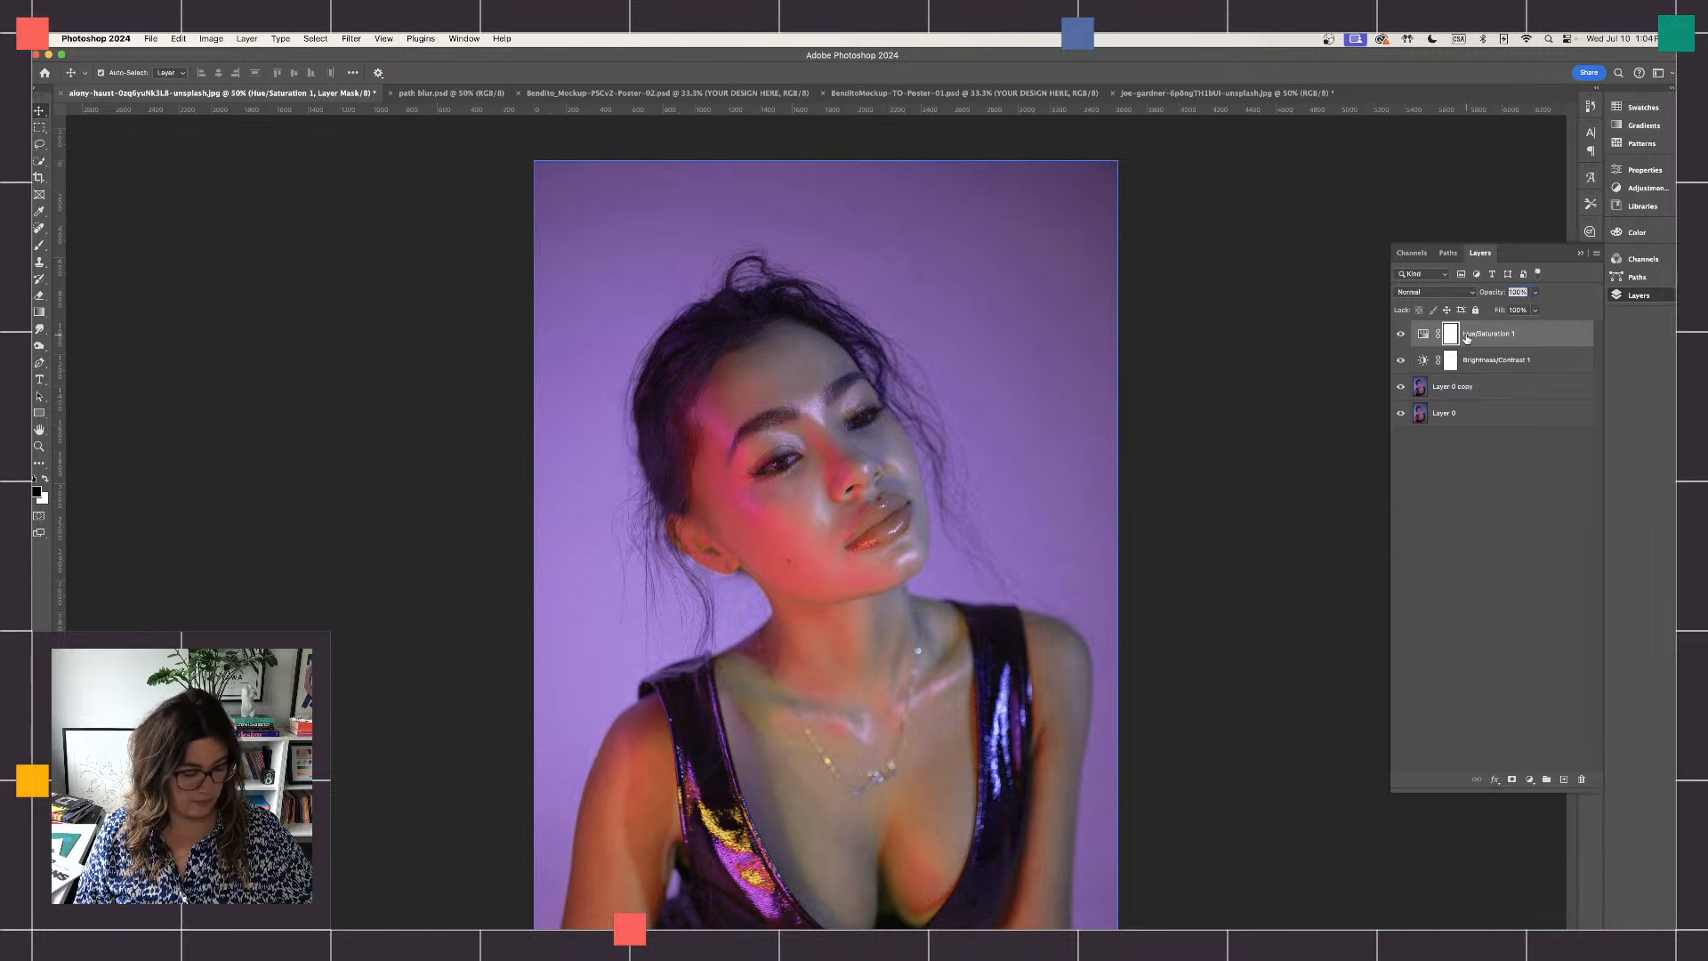
{"action": "left_click", "coordinate": [1483, 372]}
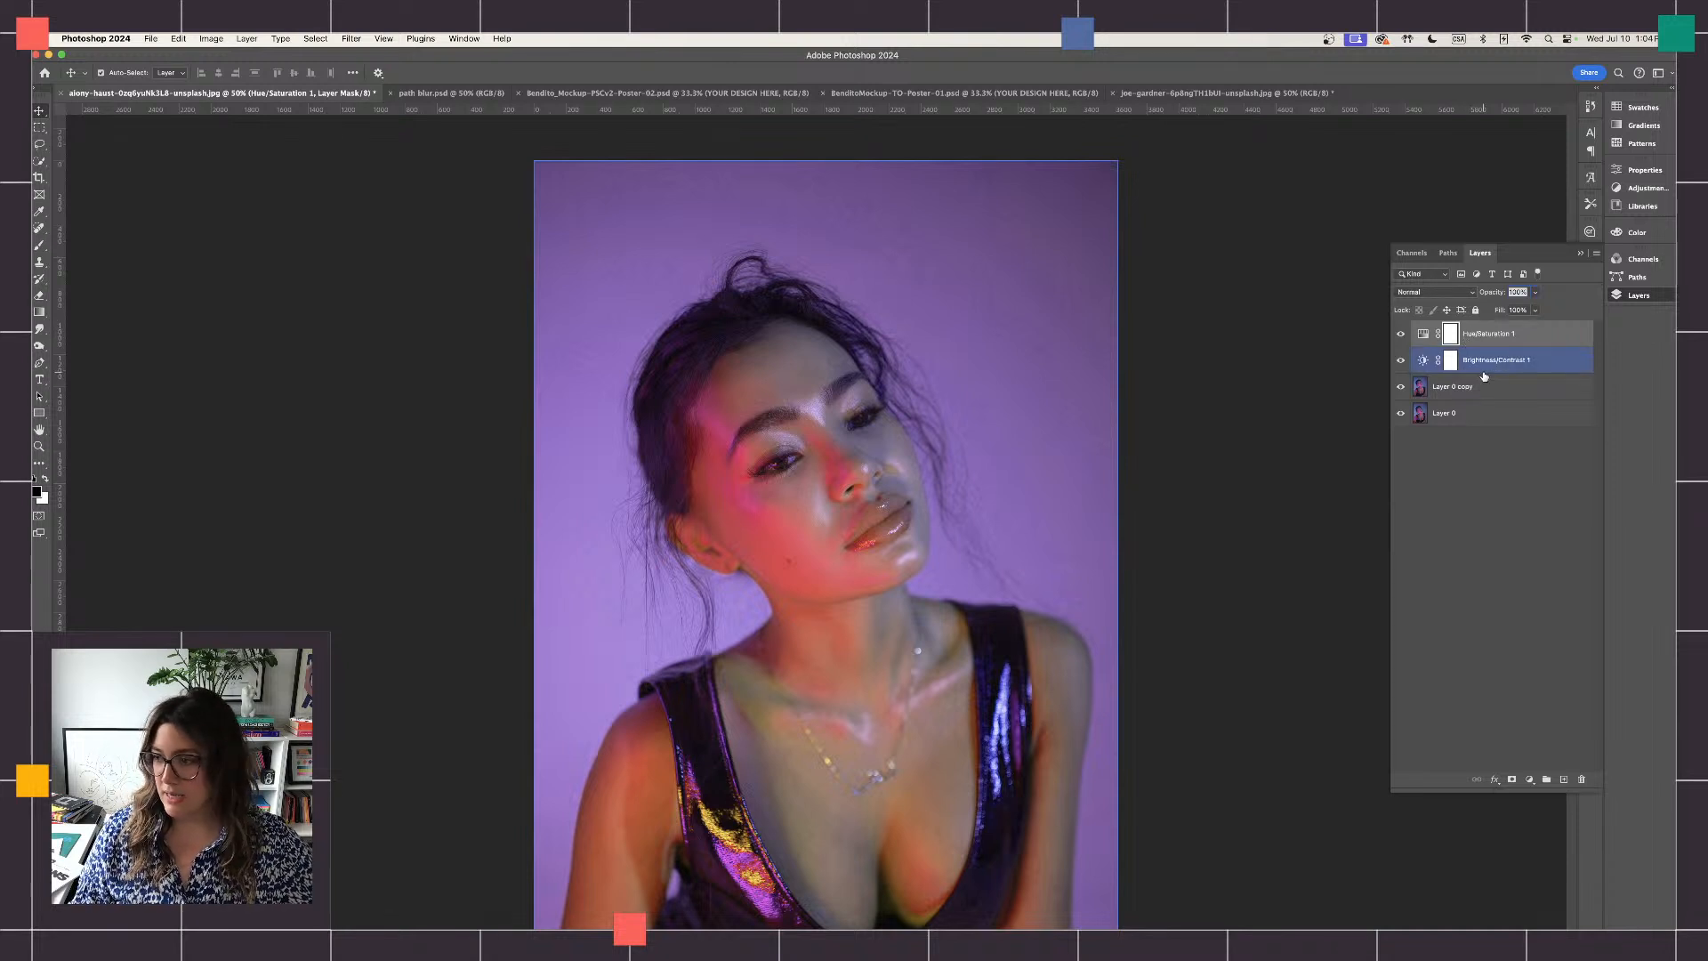
{"action": "left_click", "coordinate": [1485, 386]}
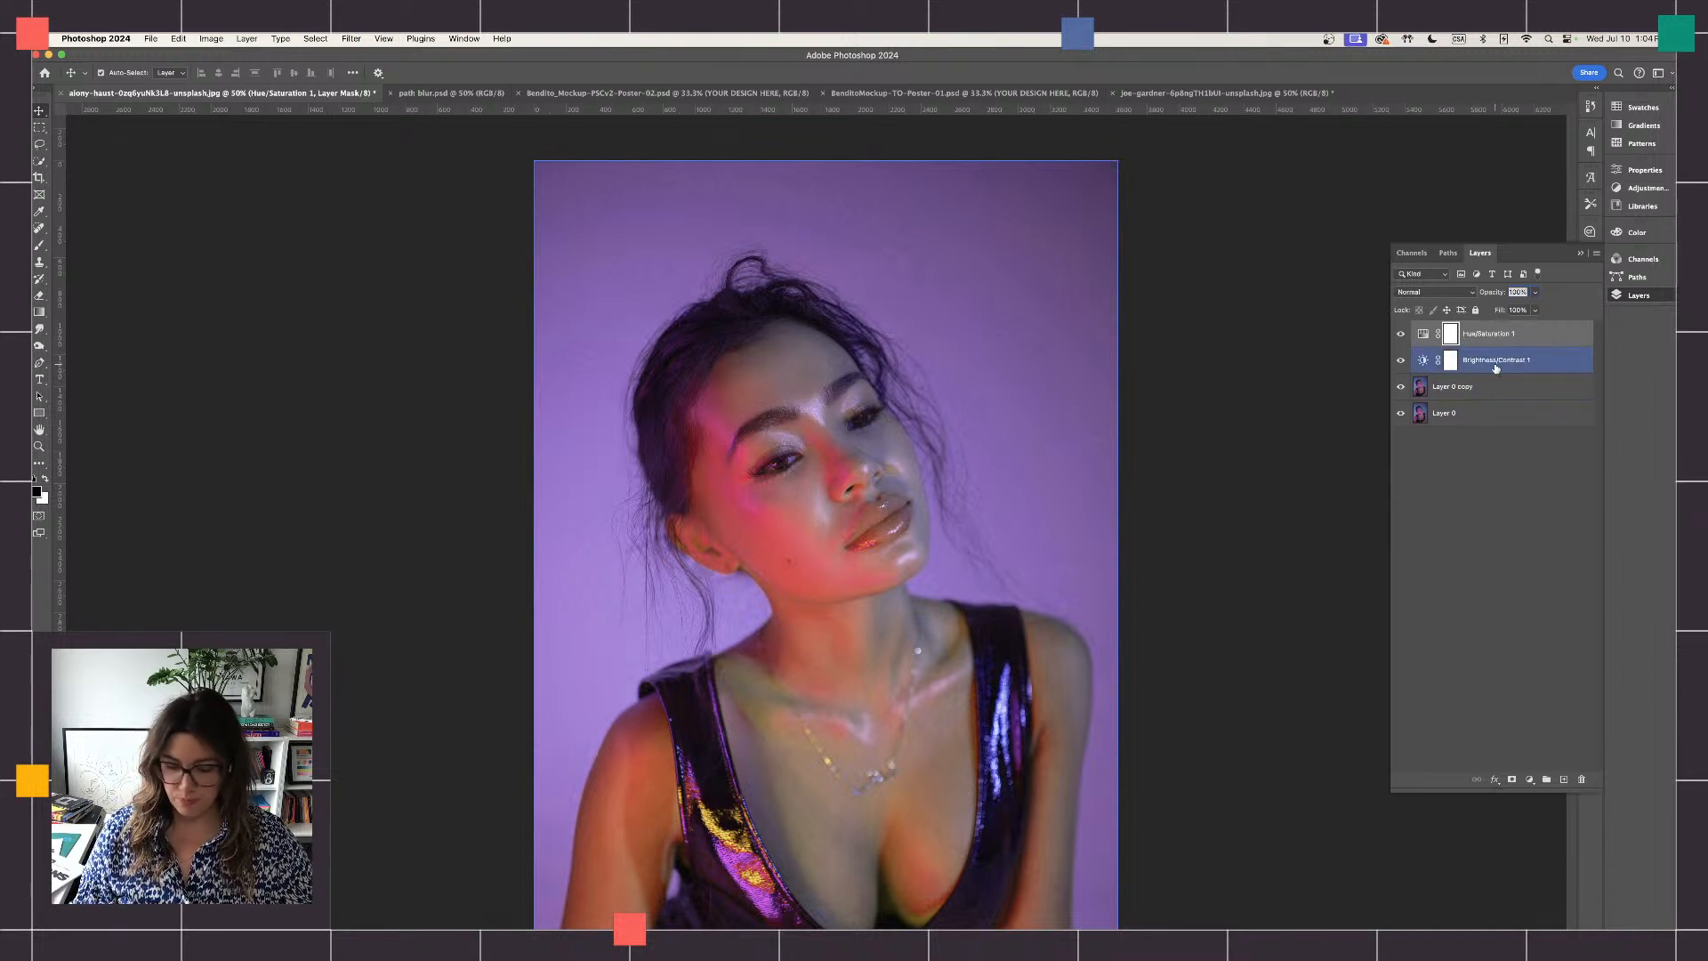
{"action": "left_click", "coordinate": [1495, 370]}
{"action": "left_click", "coordinate": [1493, 344]}
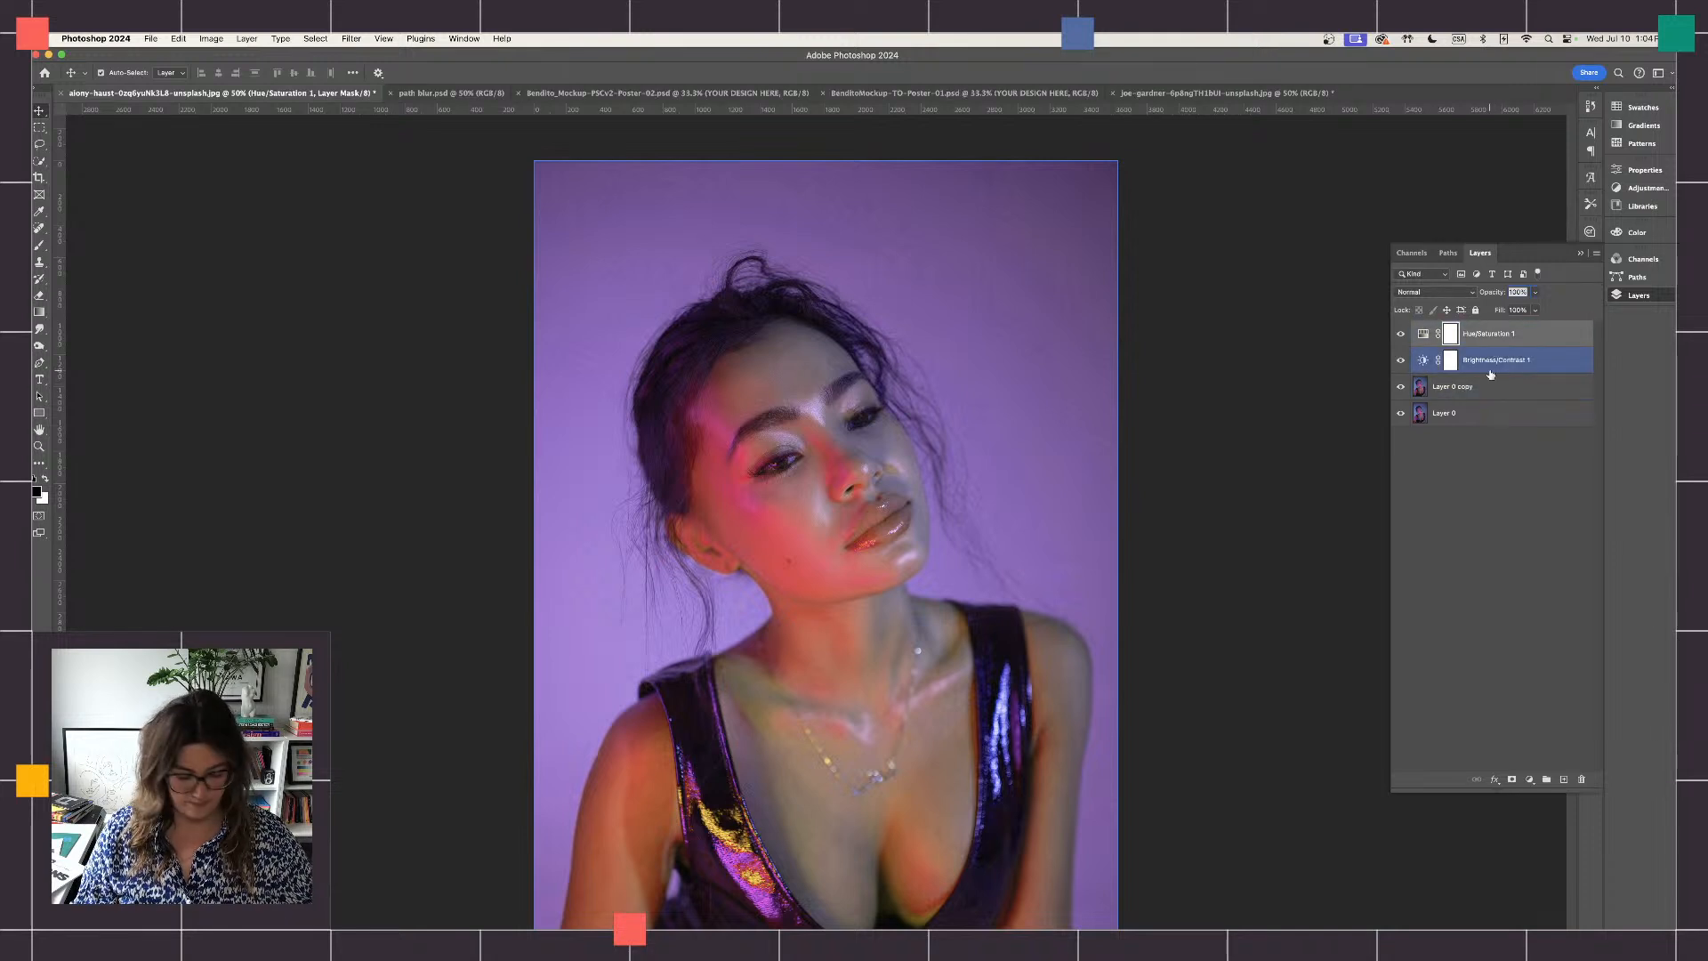
{"action": "left_click", "coordinate": [1492, 359], "text": "shift"}
{"action": "left_click", "coordinate": [1484, 384], "text": "shift"}
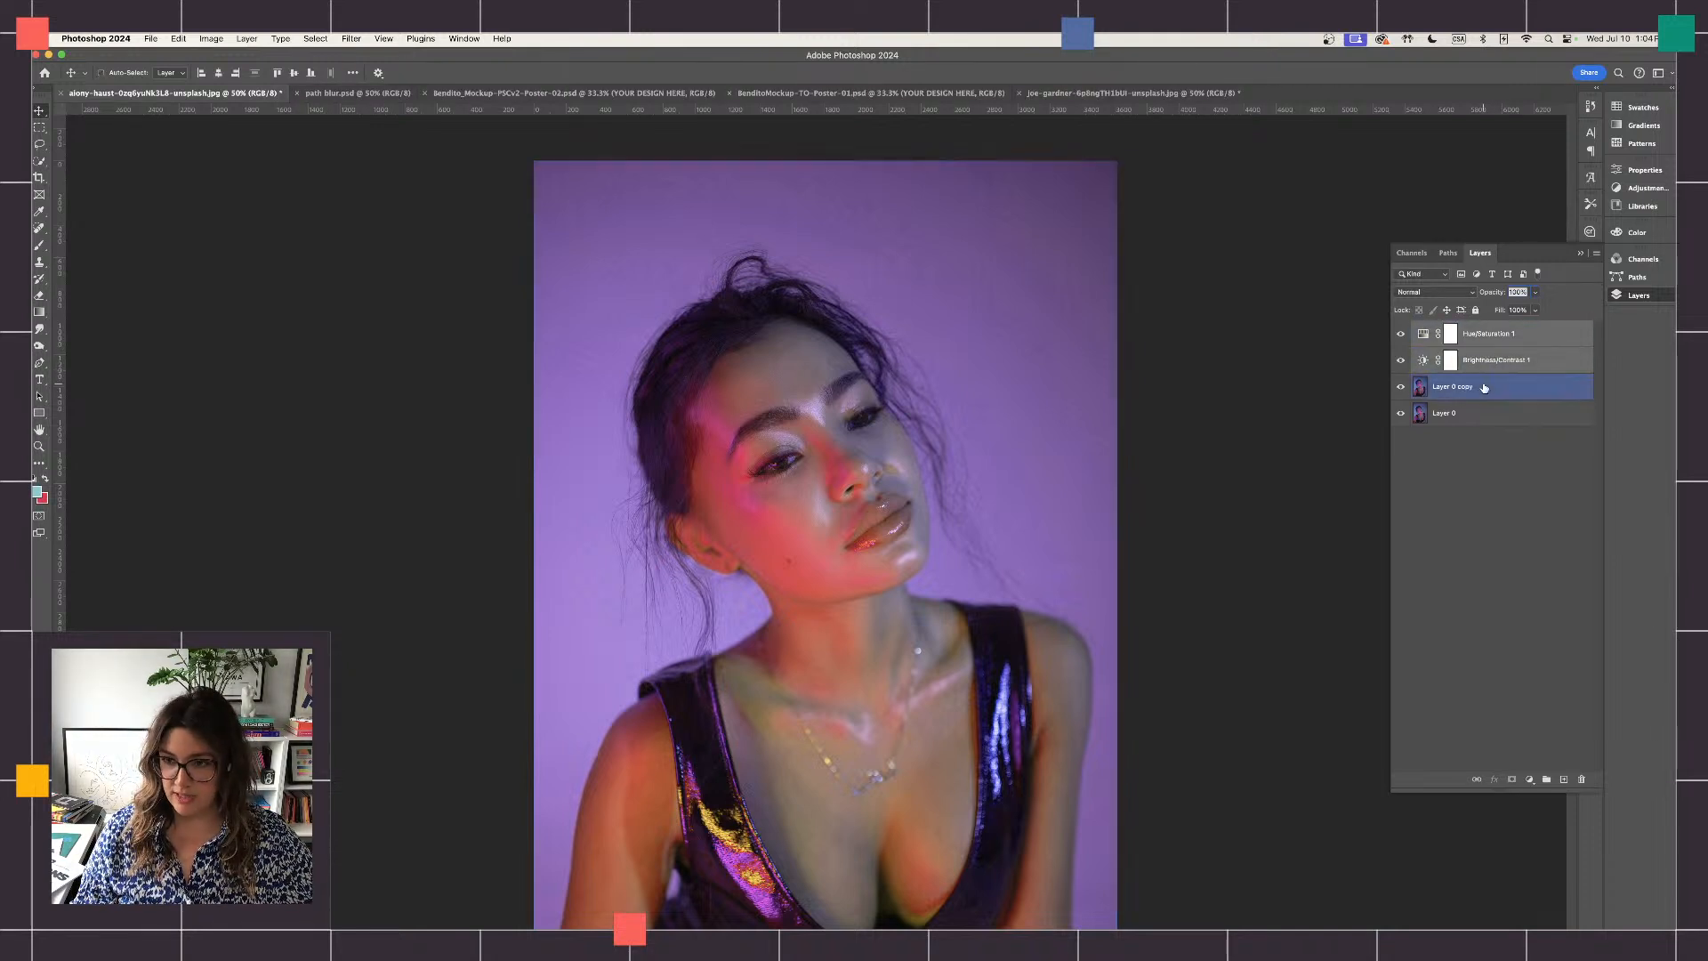
{"action": "left_click", "coordinate": [1547, 780]}
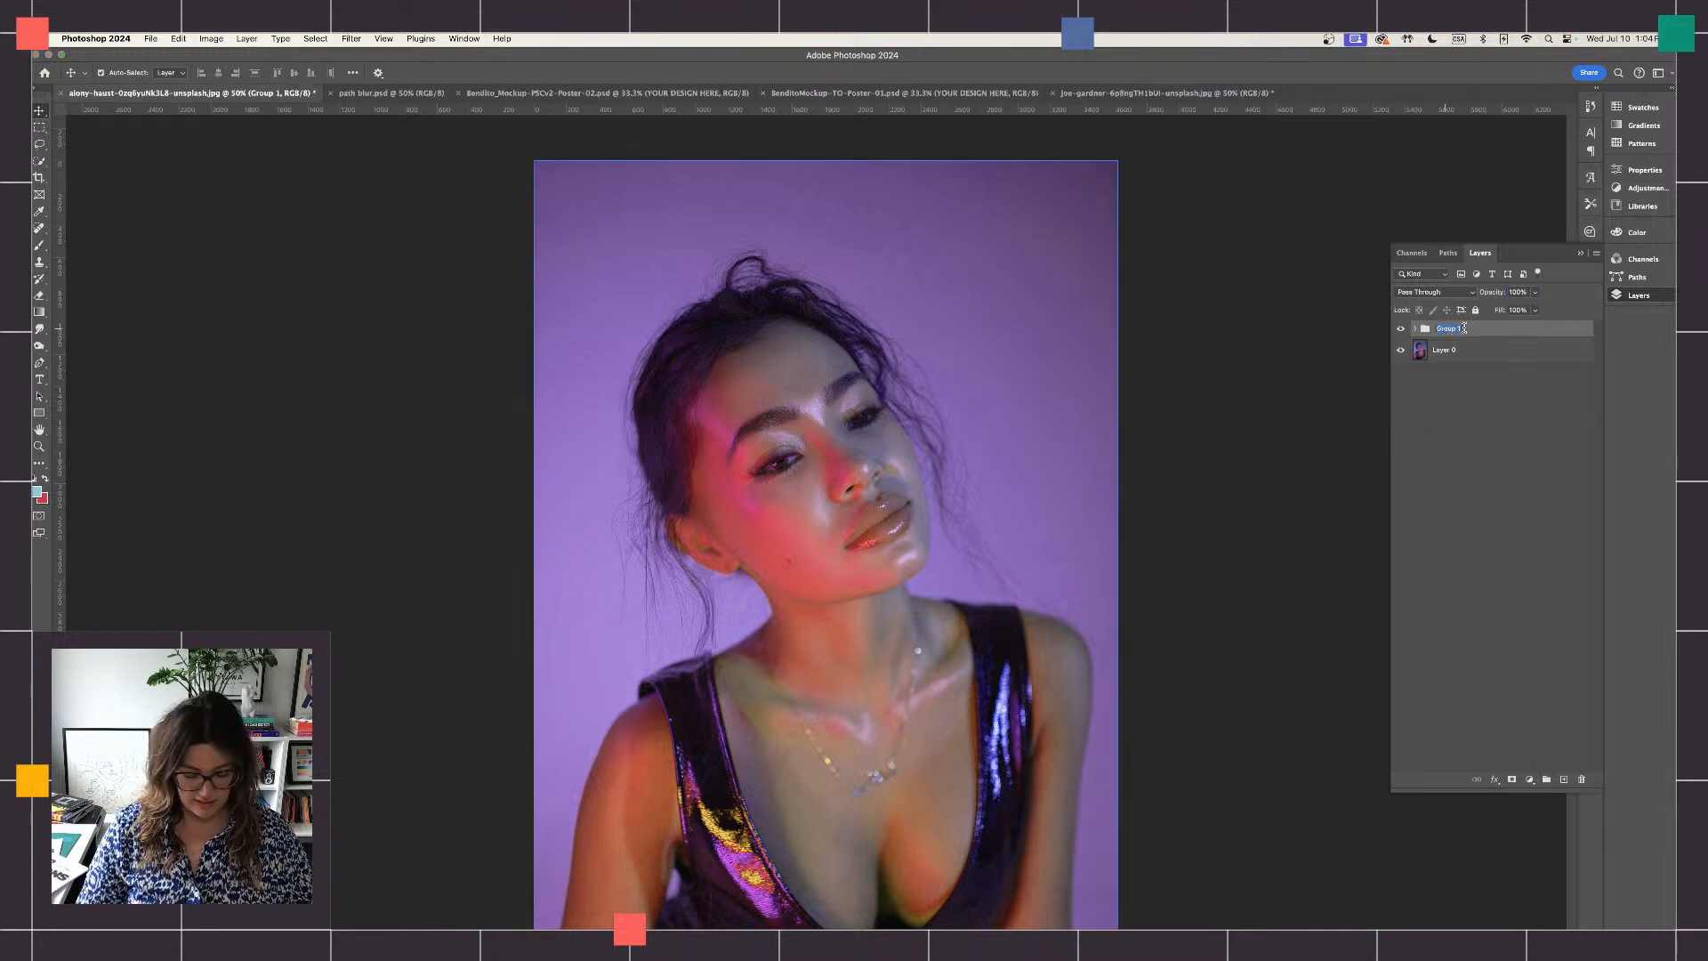
- Rename the new group "Unlayered - adjustments"
{"action": "type", "text": "Un"}
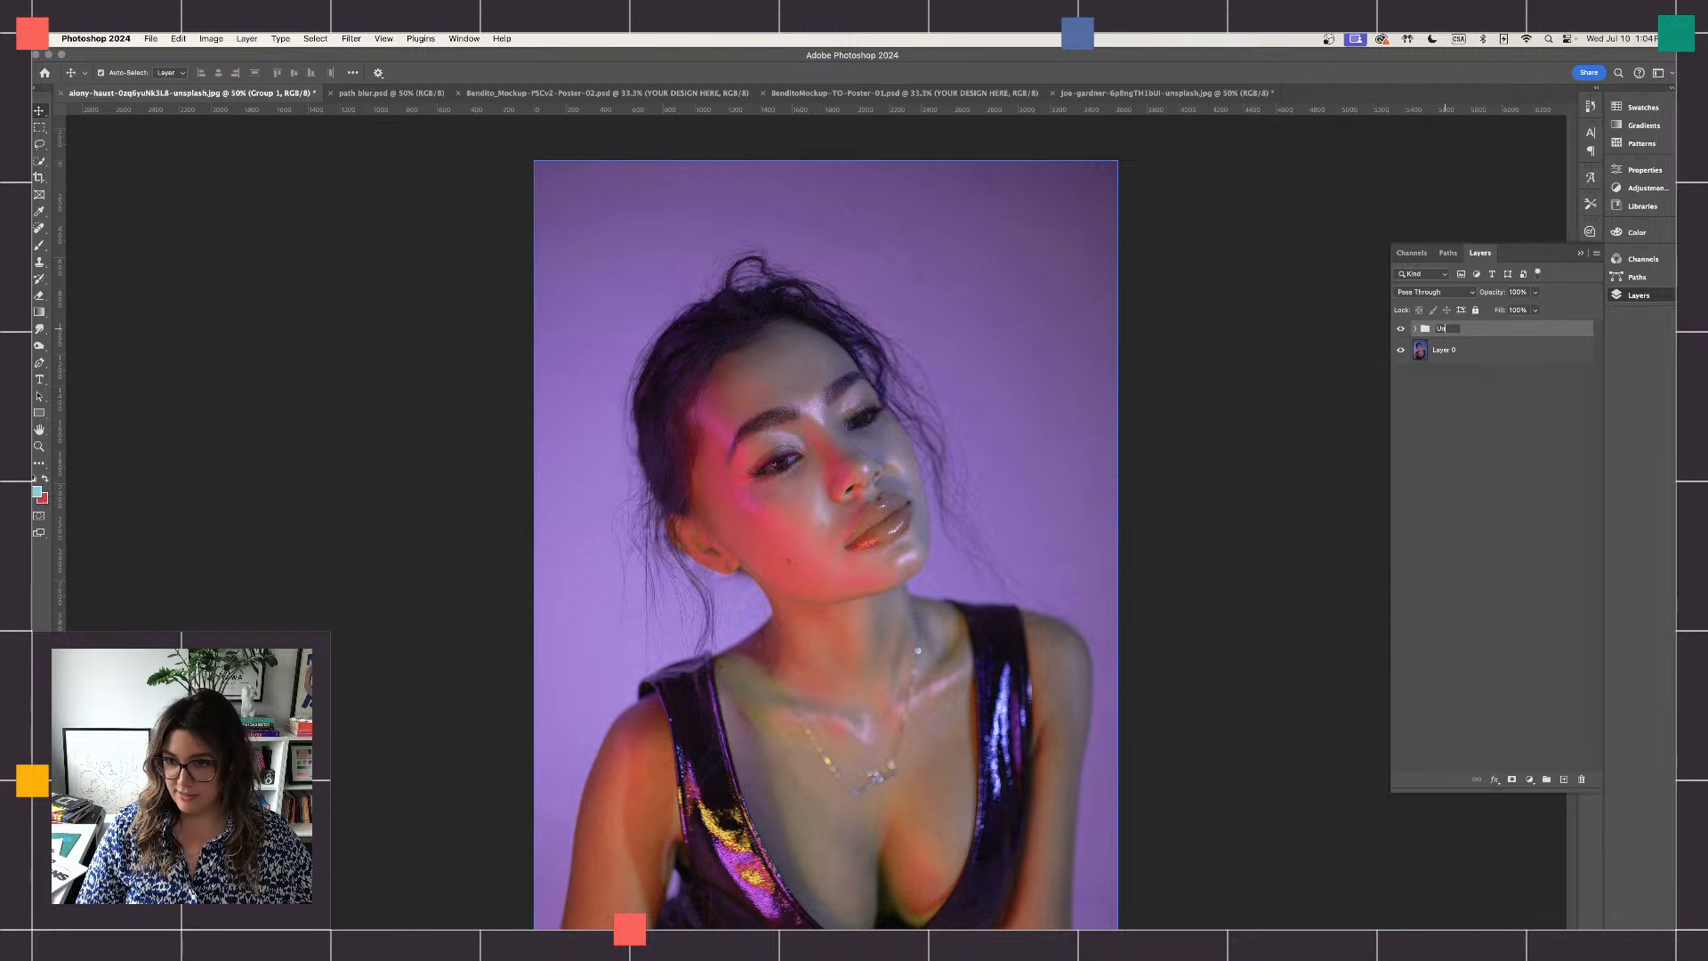
{"action": "type", "text": "layered"}
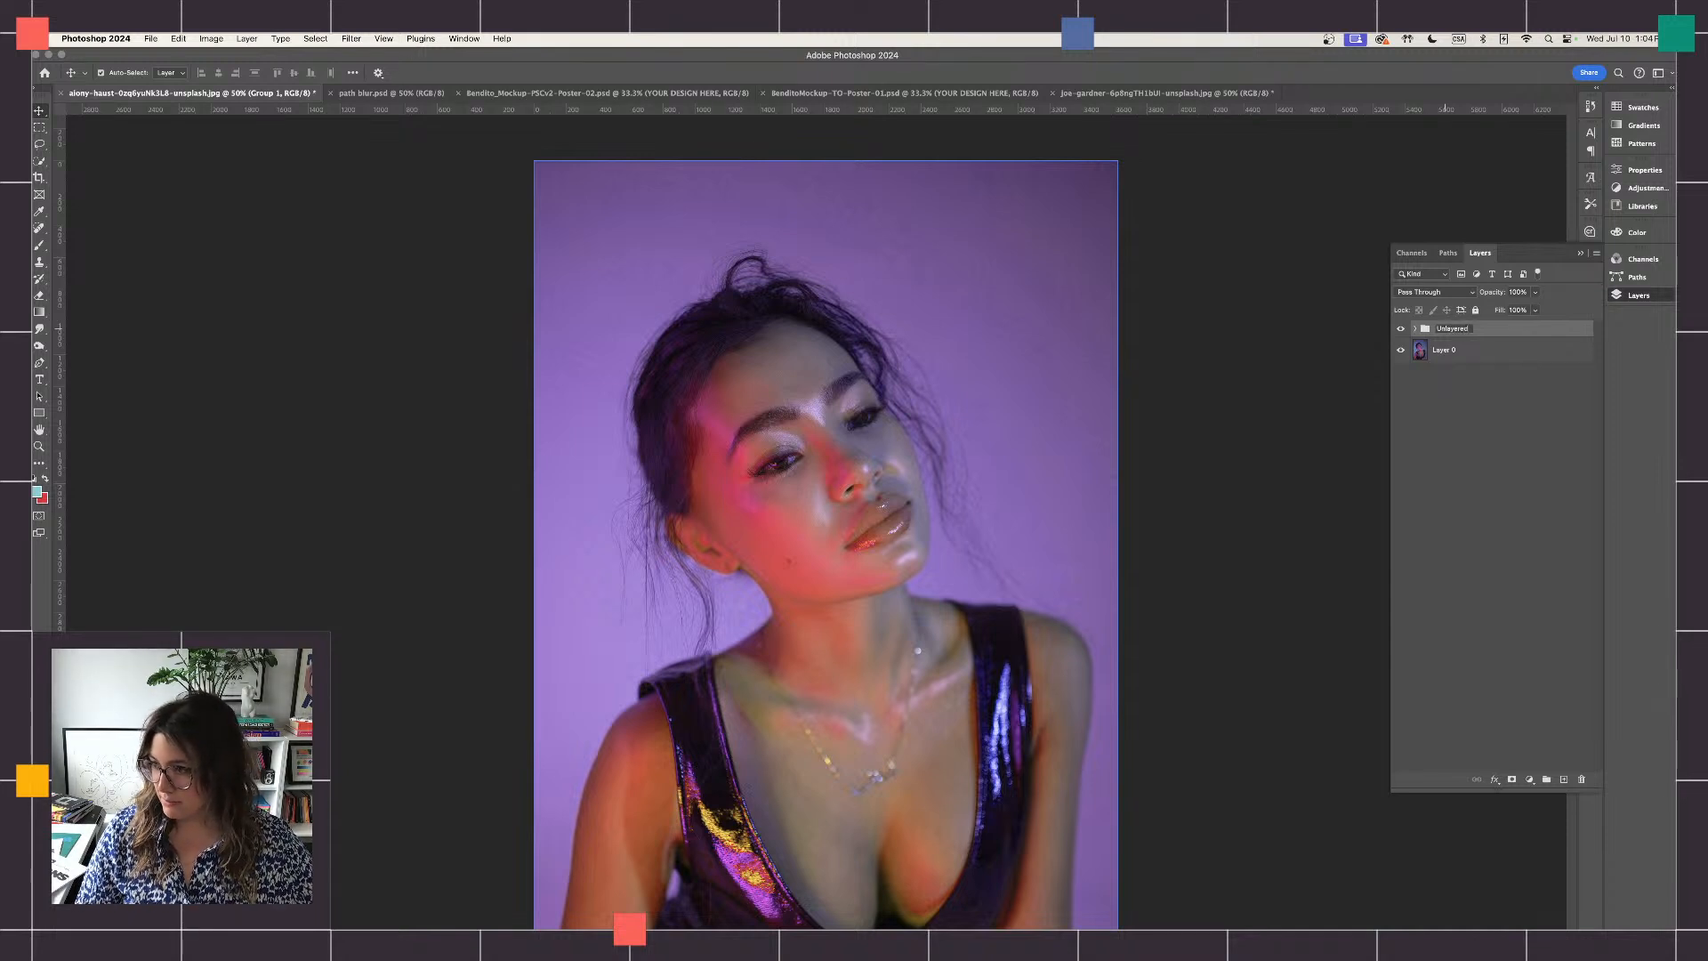
{"action": "type", "text": " -"}
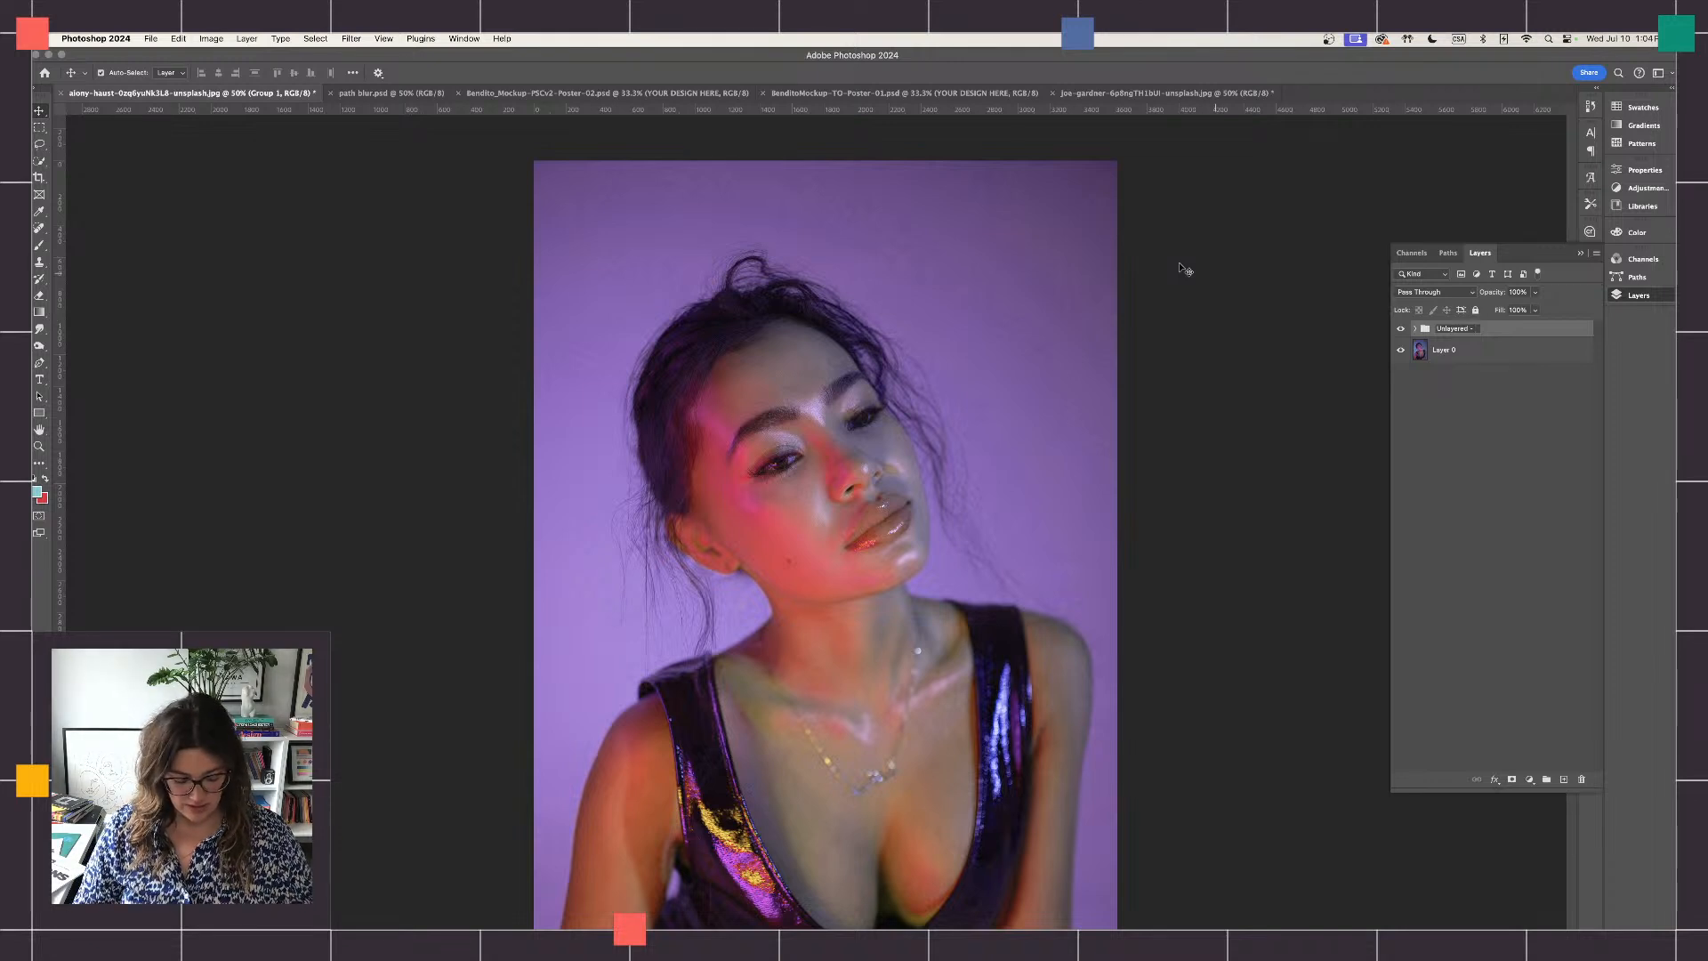
{"action": "type", "text": "adj"}
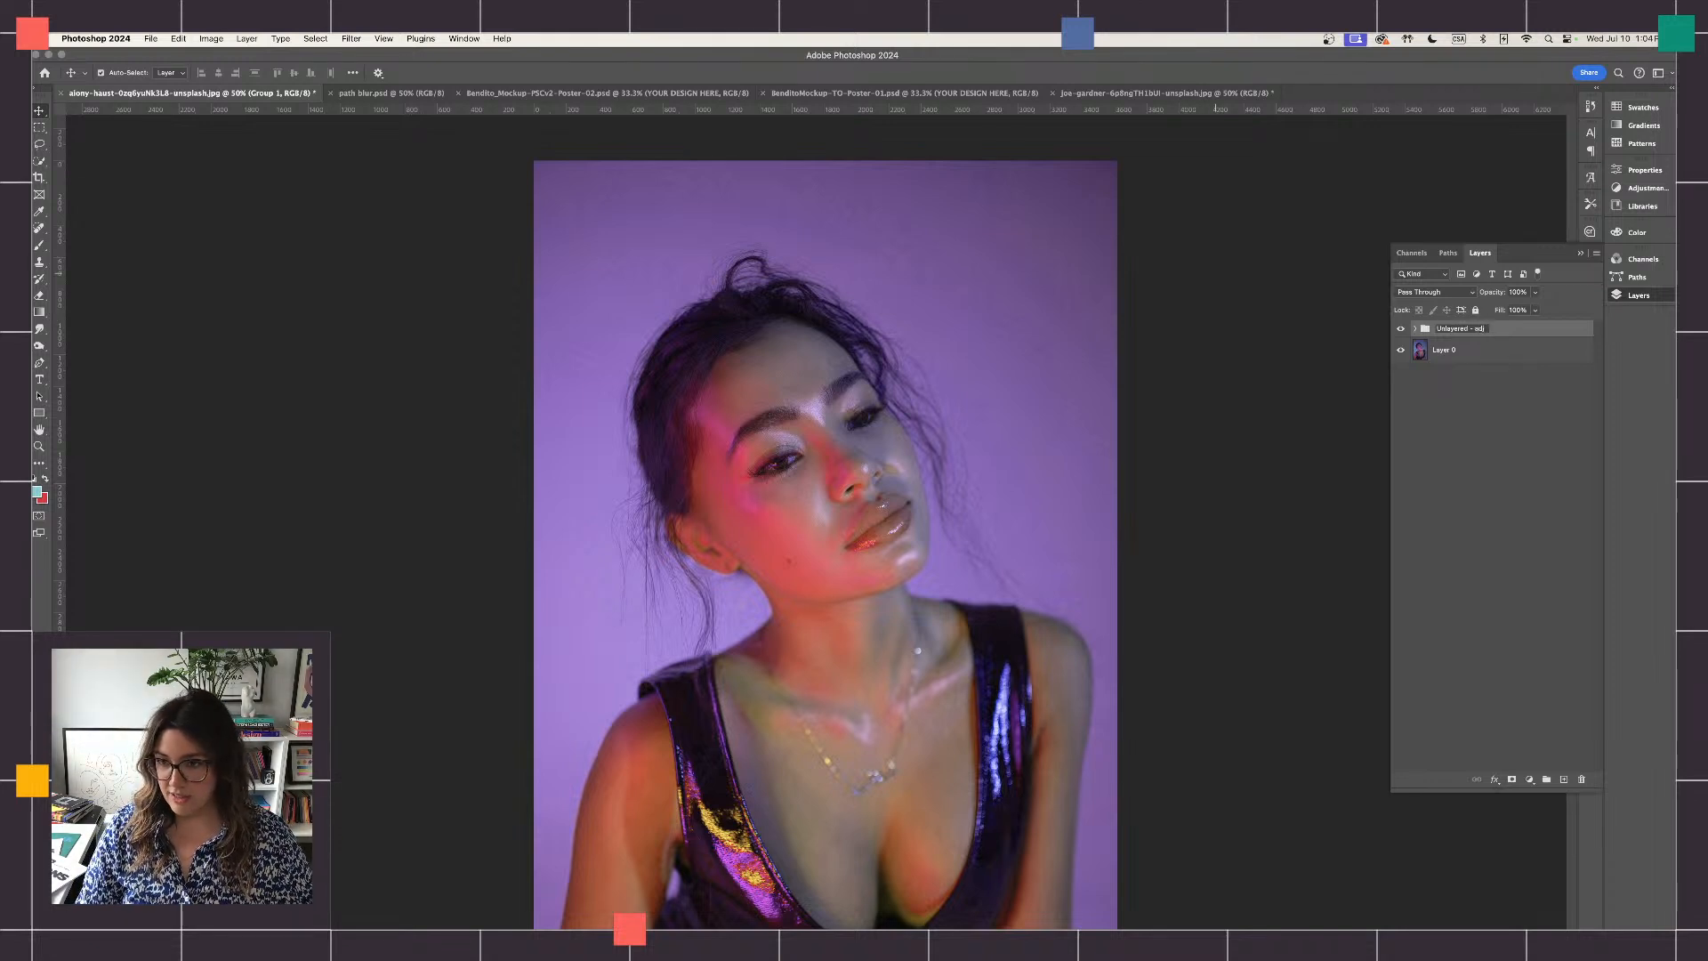
{"action": "type", "text": "ustments"}
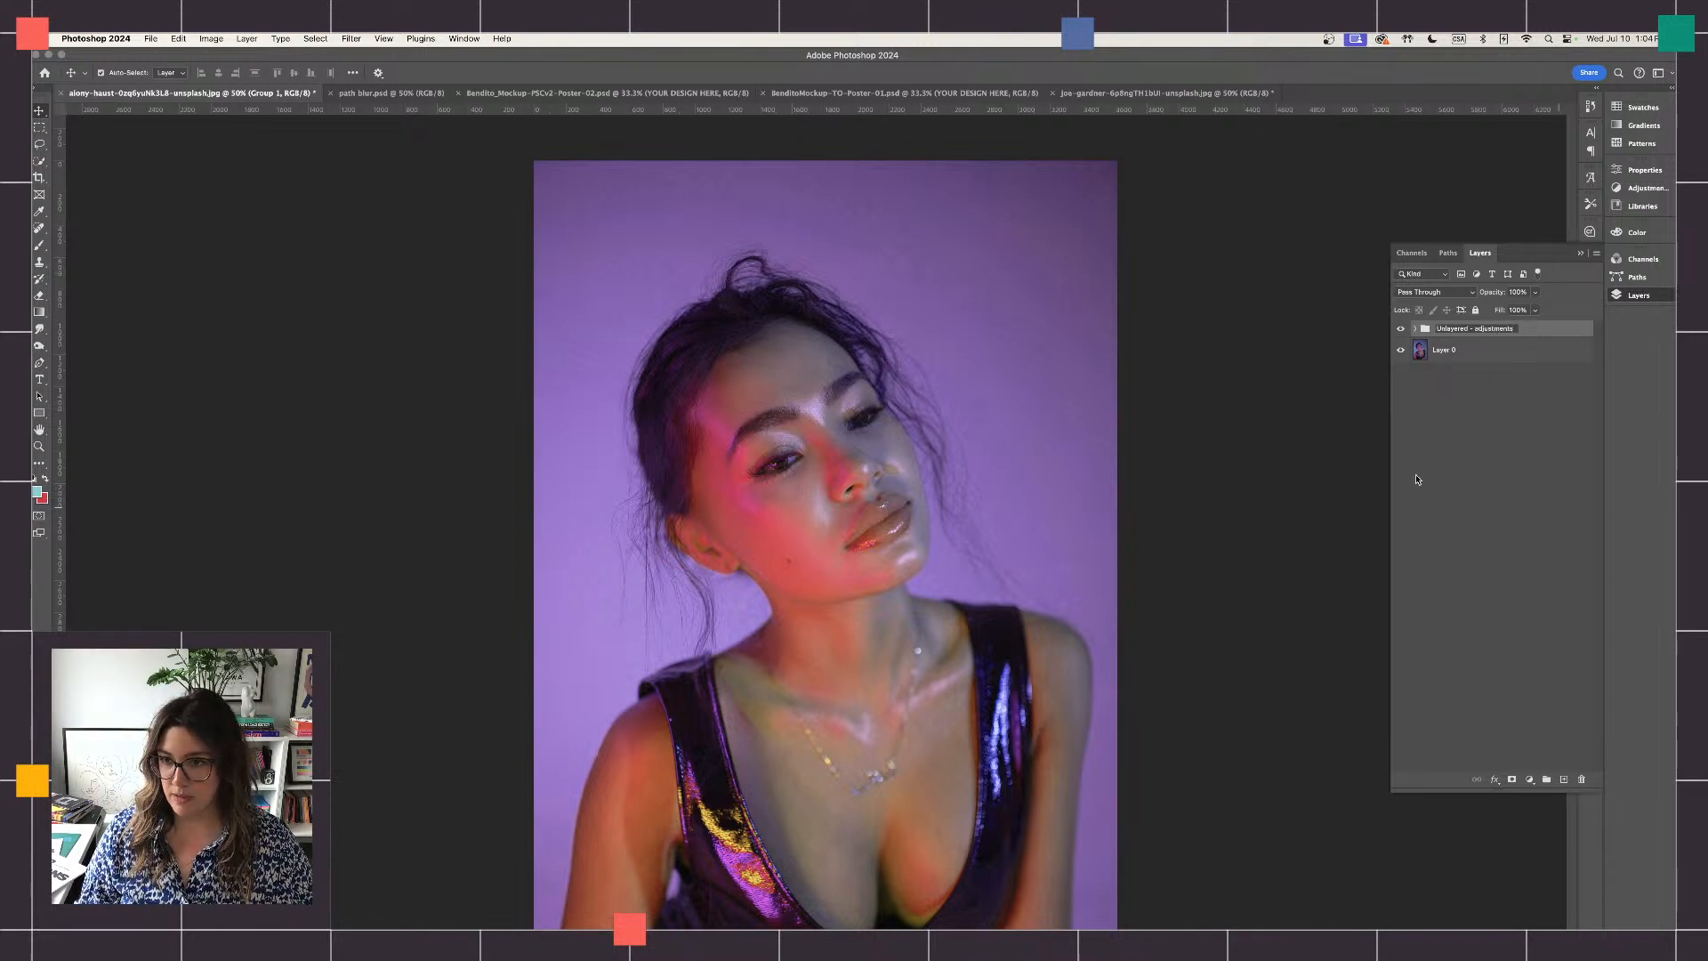
{"action": "left_click", "coordinate": [1531, 478]}
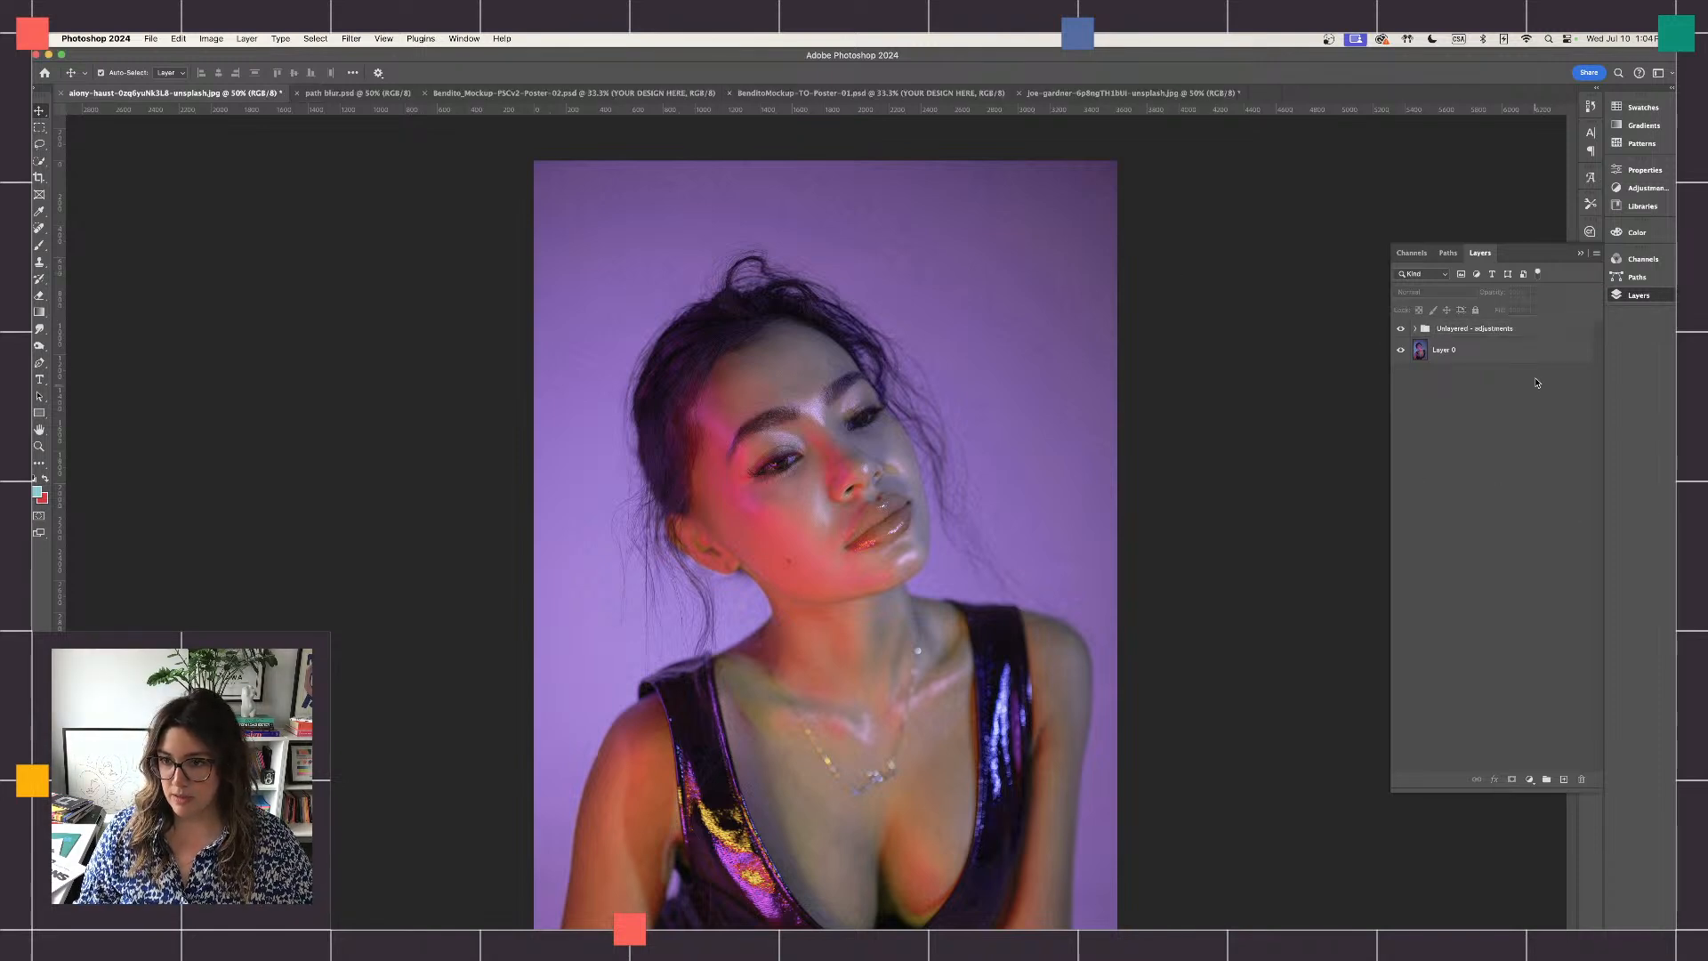
- Duplicate the "Unlayered - adjustments" group and select the copy together with all the layers inside it
{"action": "left_click_drag", "start_coordinate": [1546, 329], "coordinate": [1563, 780]}
{"action": "left_click", "coordinate": [1428, 344]}
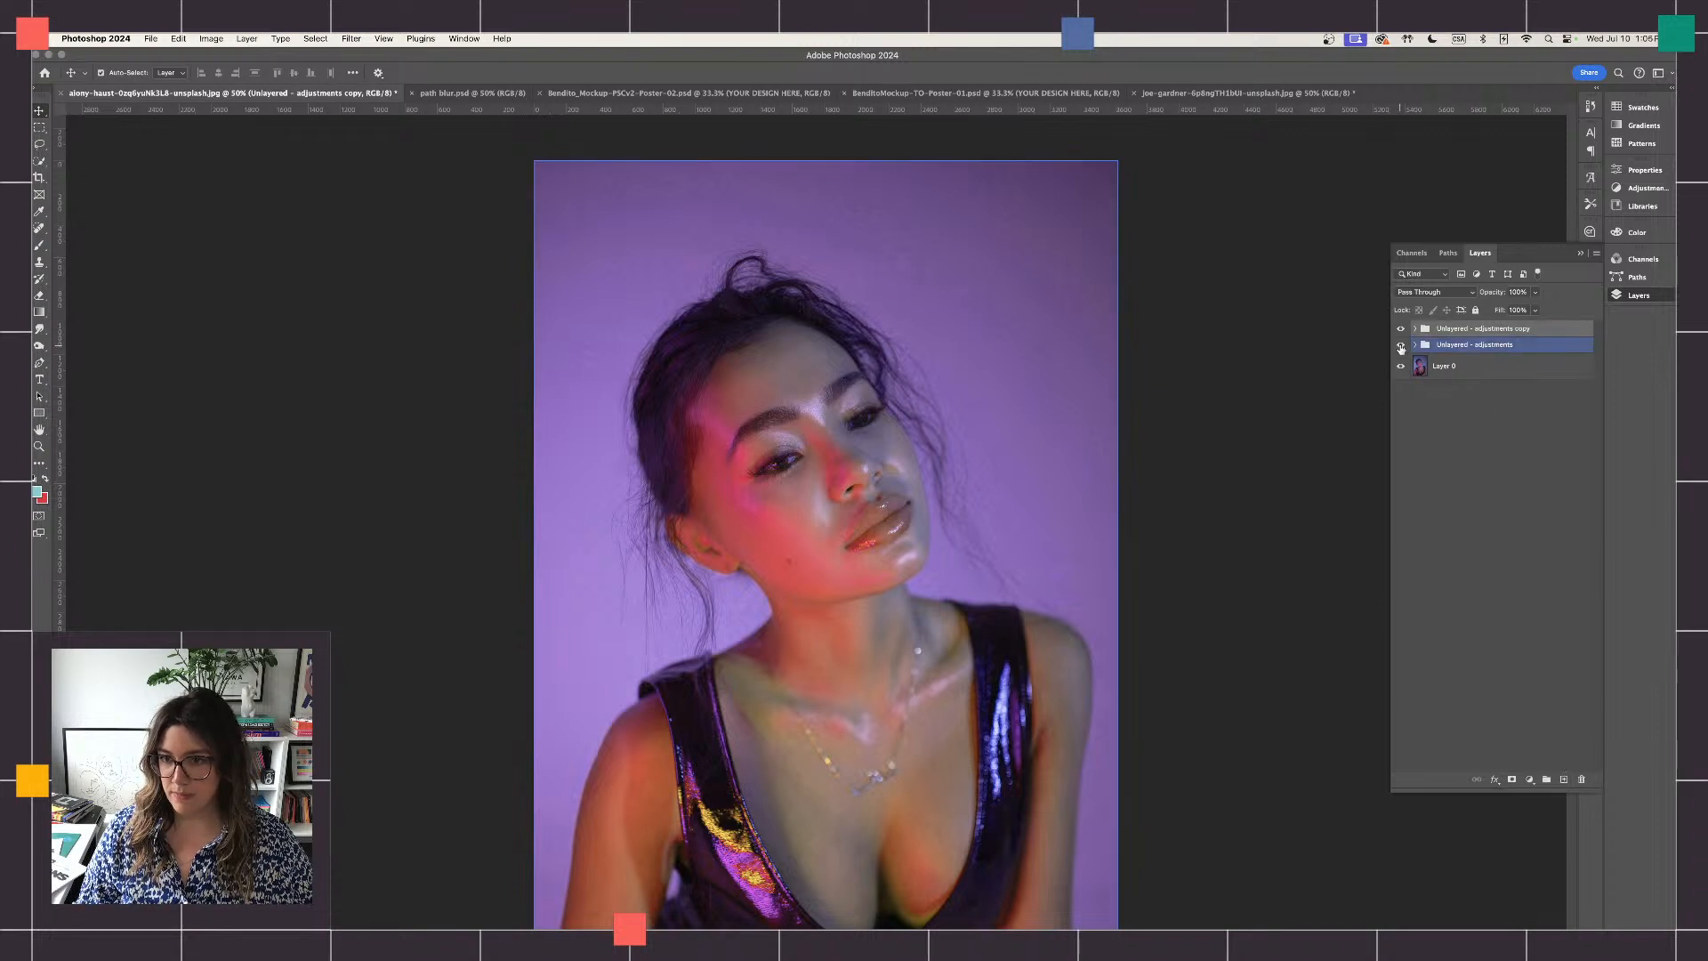
{"action": "left_click", "coordinate": [1415, 328]}
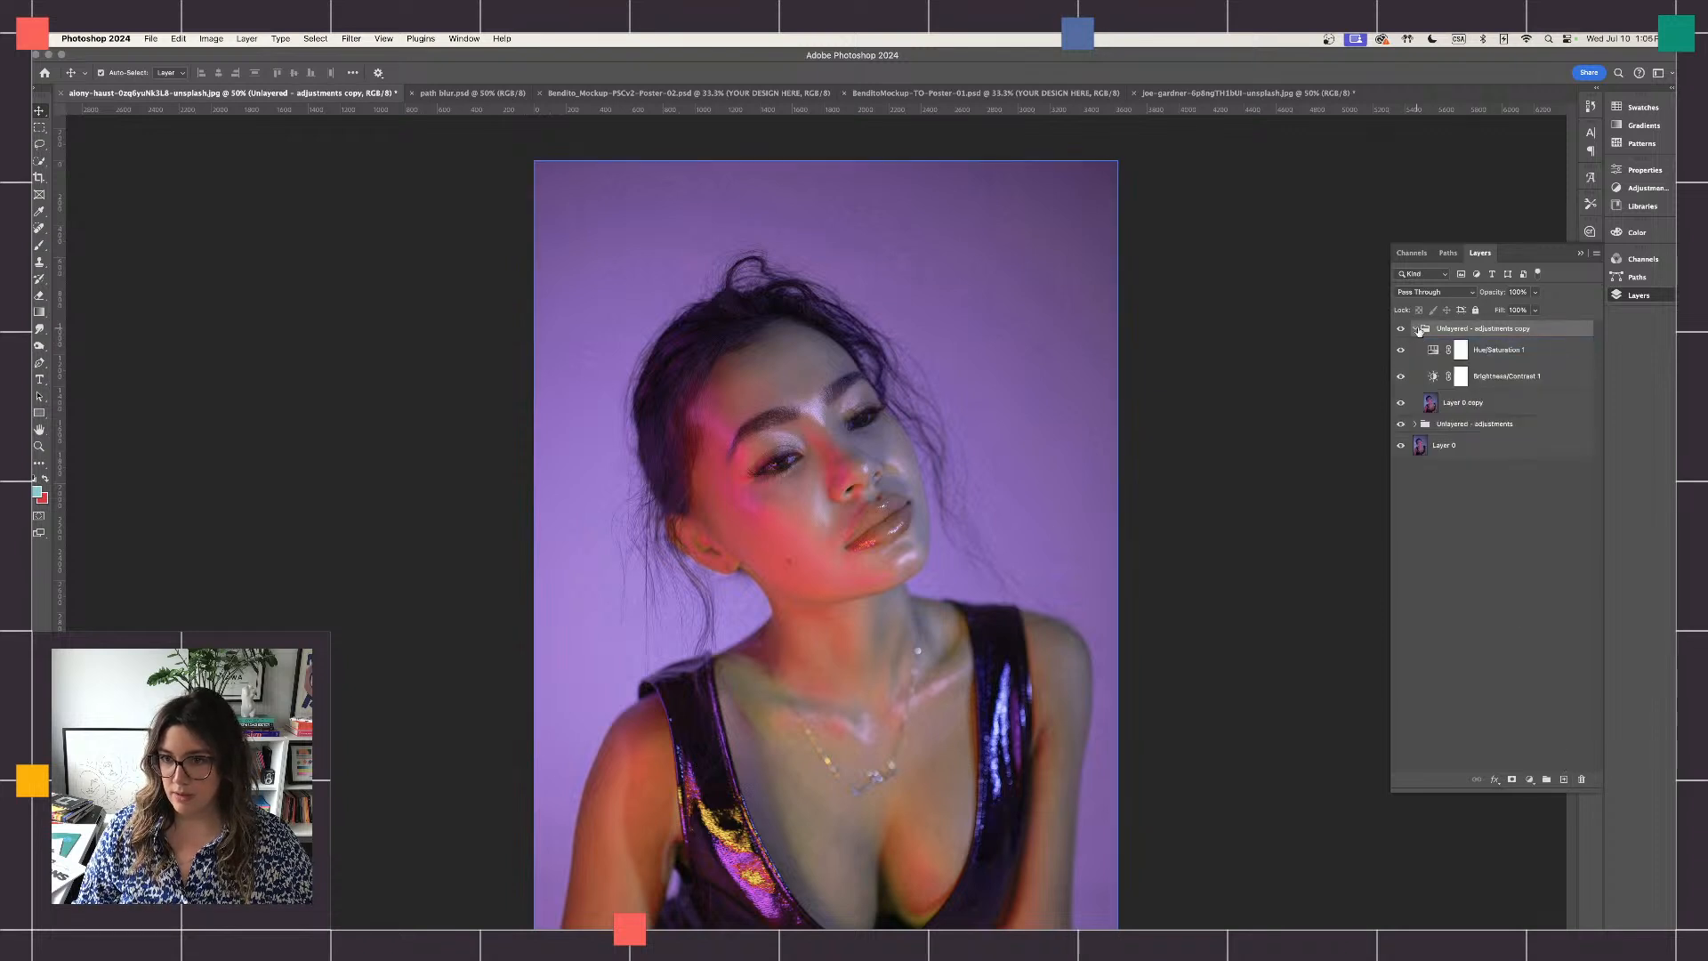
{"action": "left_click", "coordinate": [1495, 348]}
{"action": "left_click", "coordinate": [1495, 331]}
{"action": "left_click", "coordinate": [1481, 405], "text": "super"}
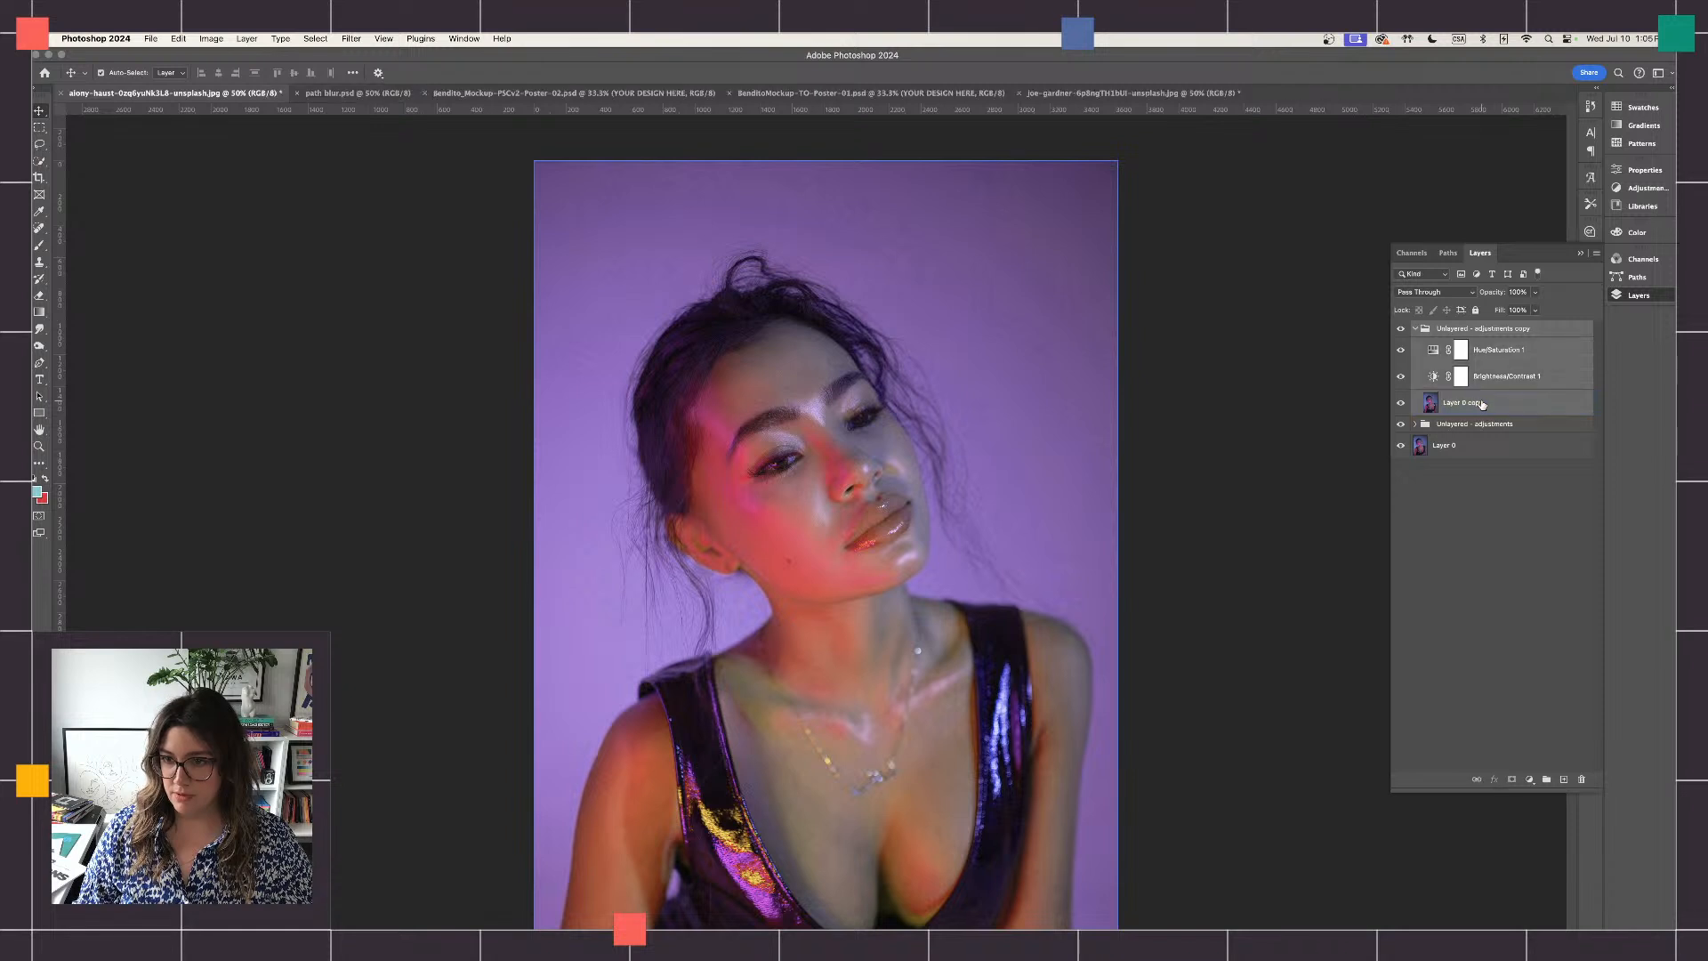
- Try merging all visible layers, and undo the merge
{"action": "left_click", "coordinate": [1596, 254]}
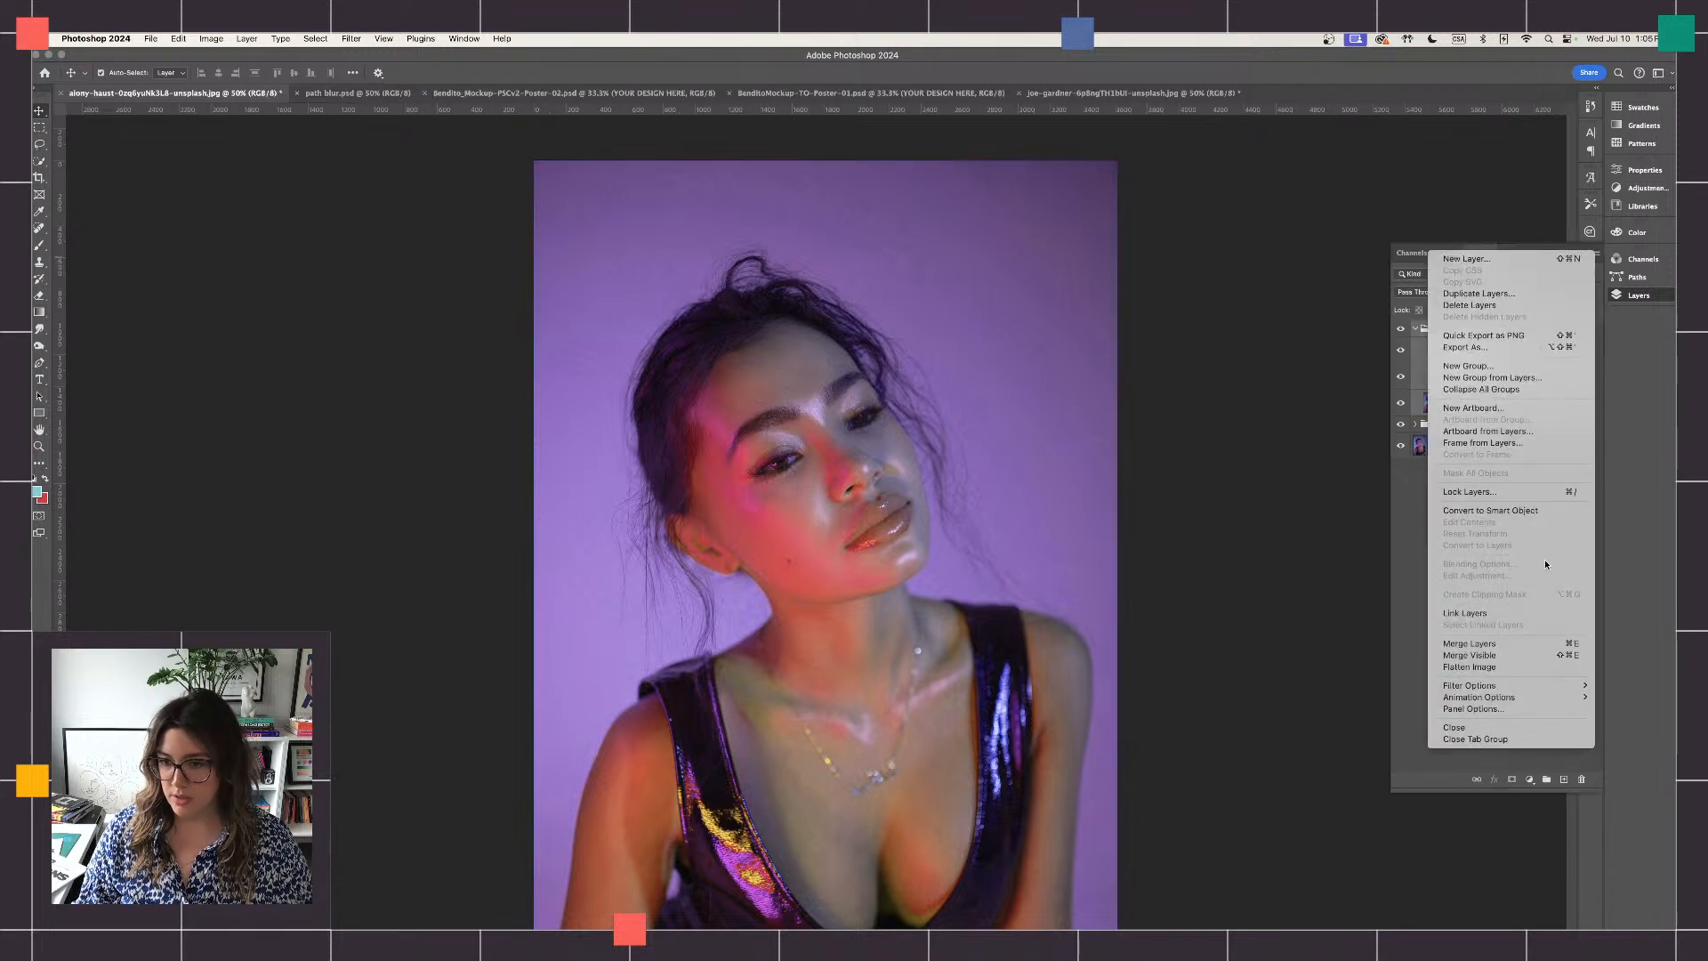
{"action": "left_click", "coordinate": [1483, 655]}
{"action": "key", "text": "super+z"}
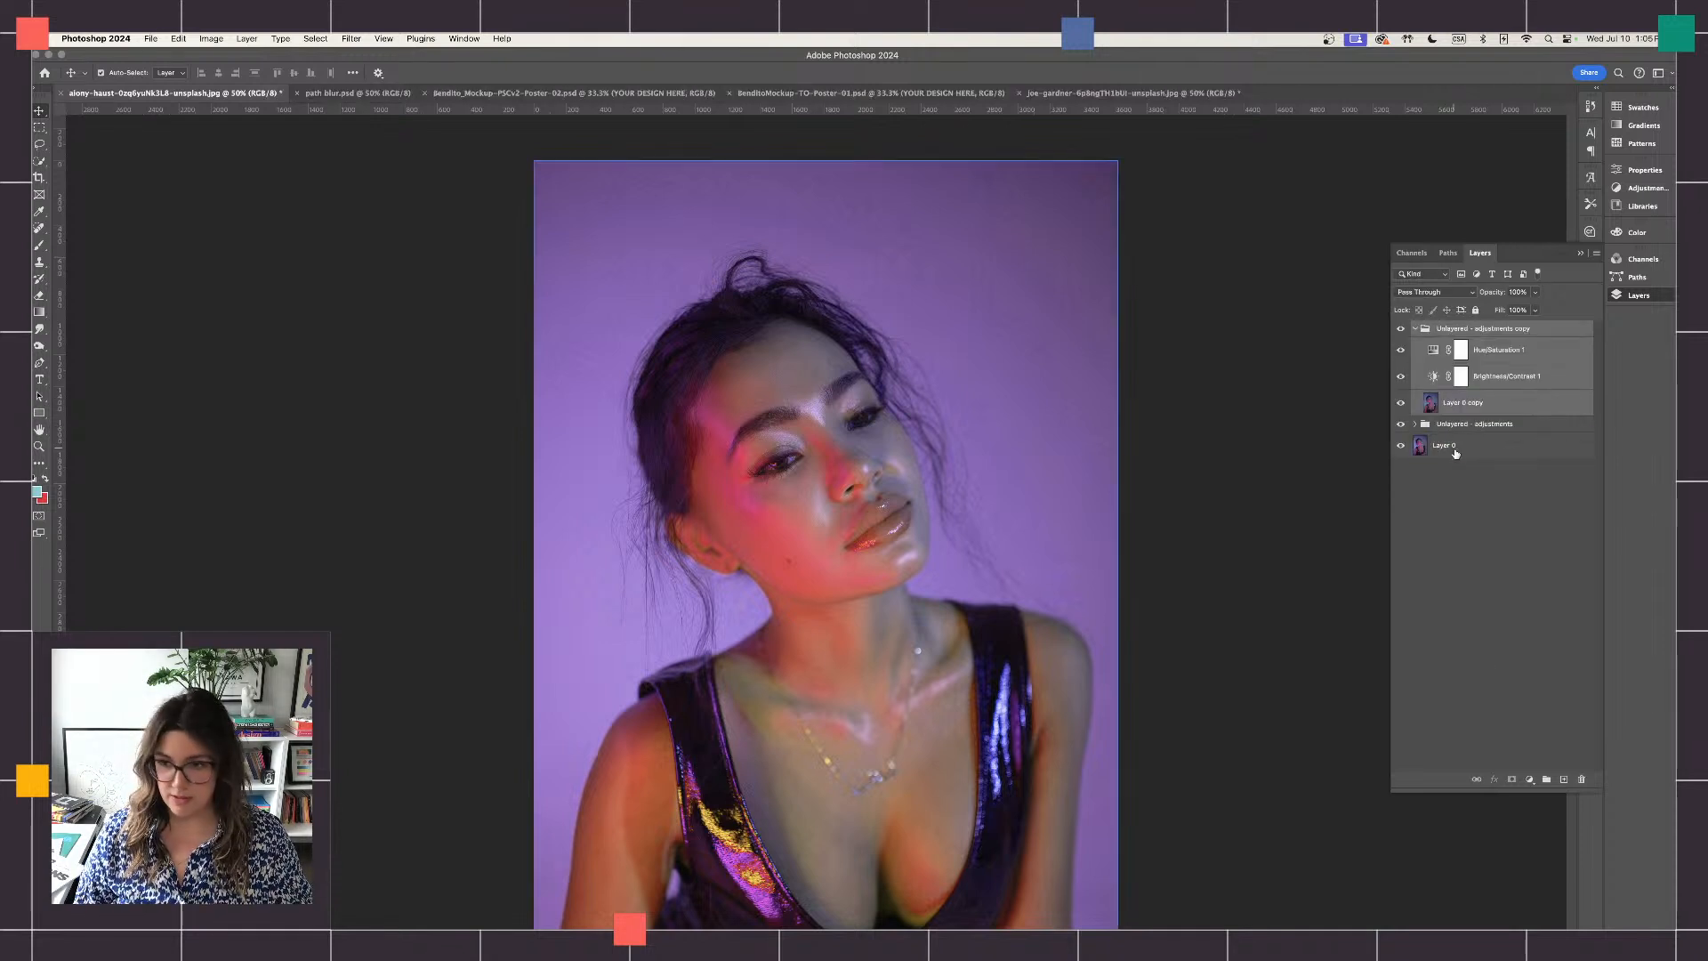
- Merge the duplicated group and its layers into one layer, and hide the original "Unlayered - adjustments" group
{"action": "left_click", "coordinate": [1596, 254]}
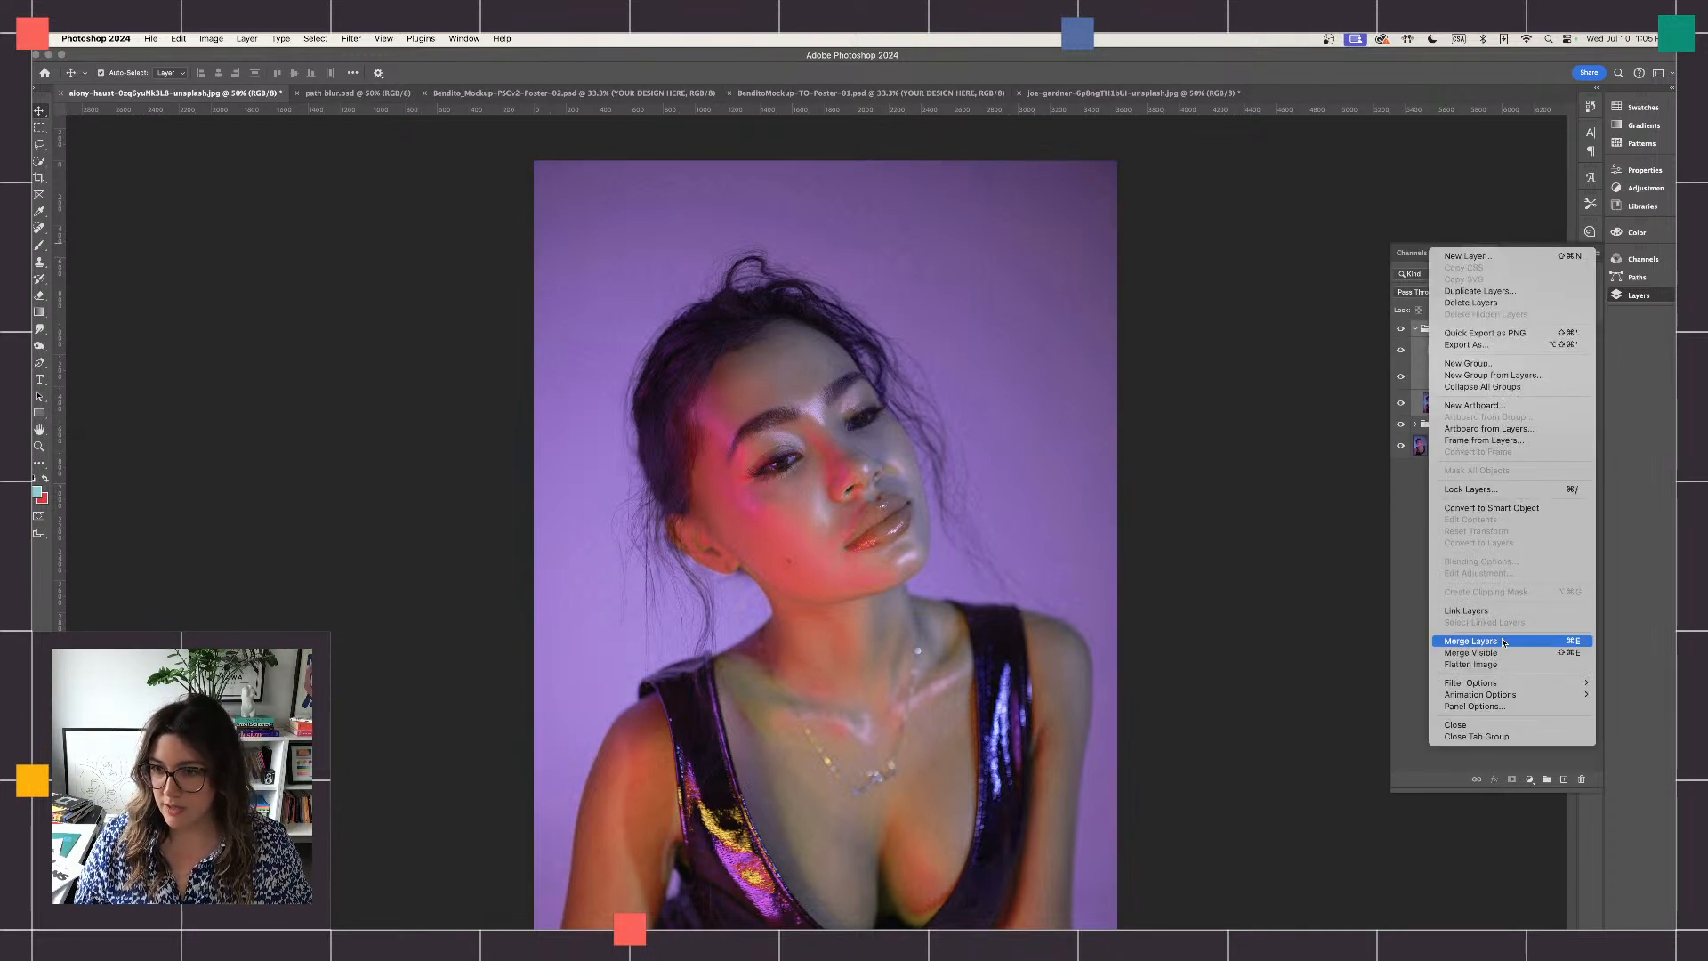
{"action": "left_click", "coordinate": [1502, 641]}
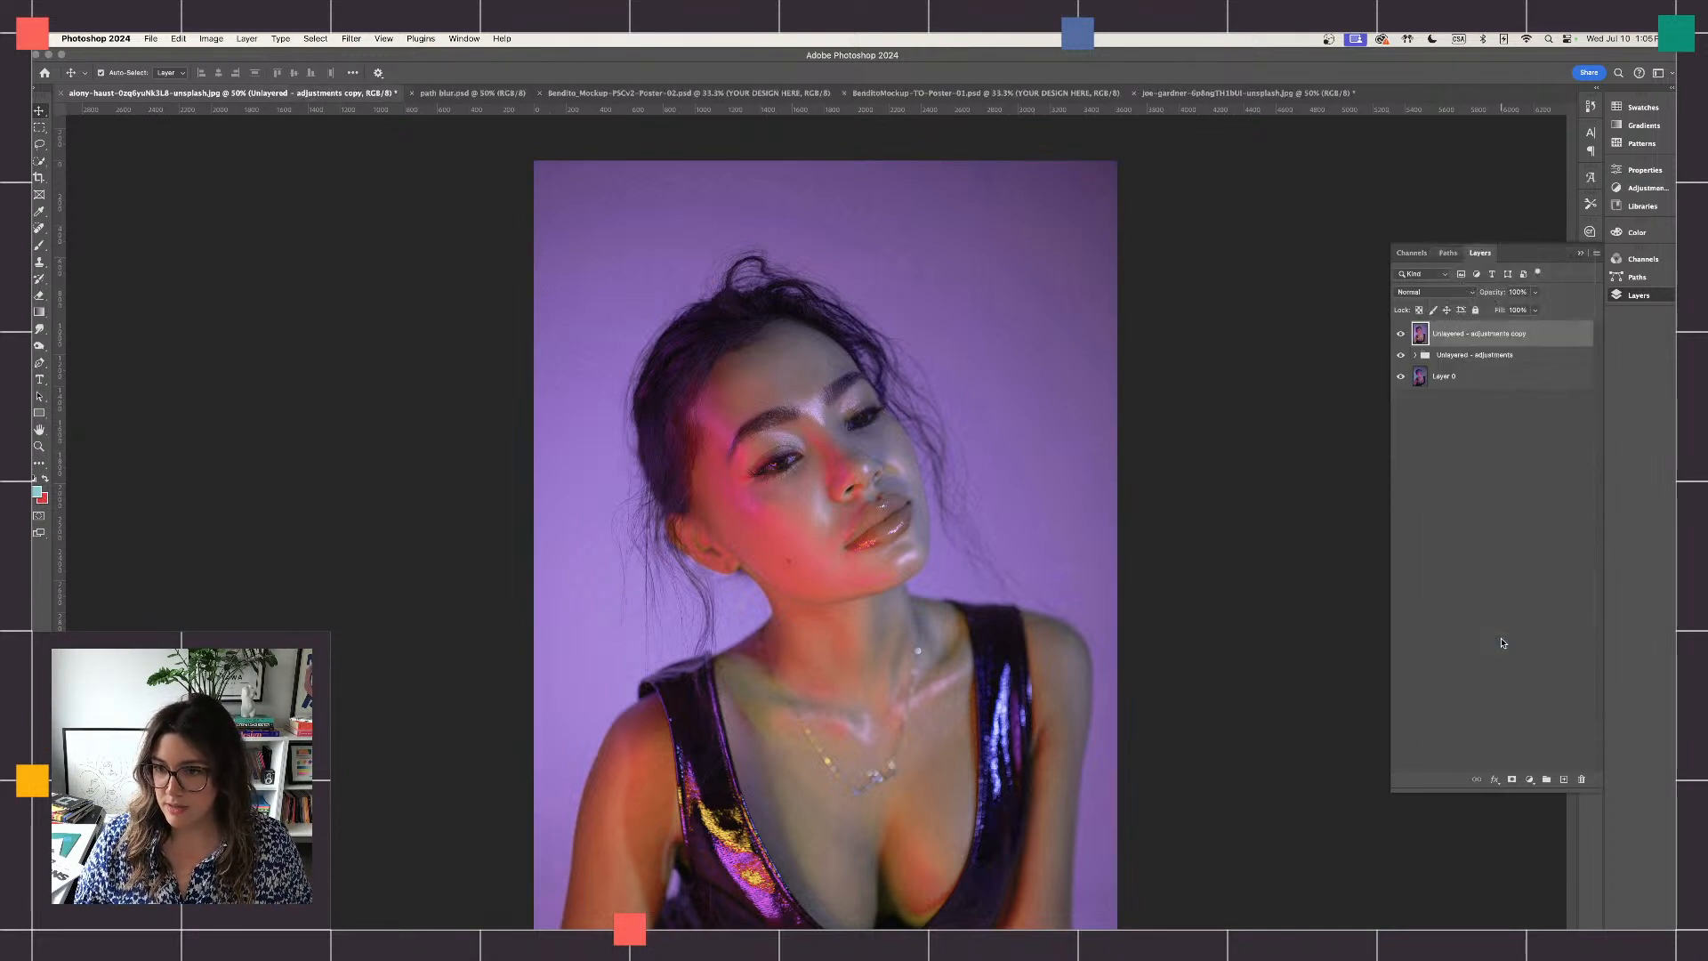
{"action": "left_click", "coordinate": [1400, 357]}
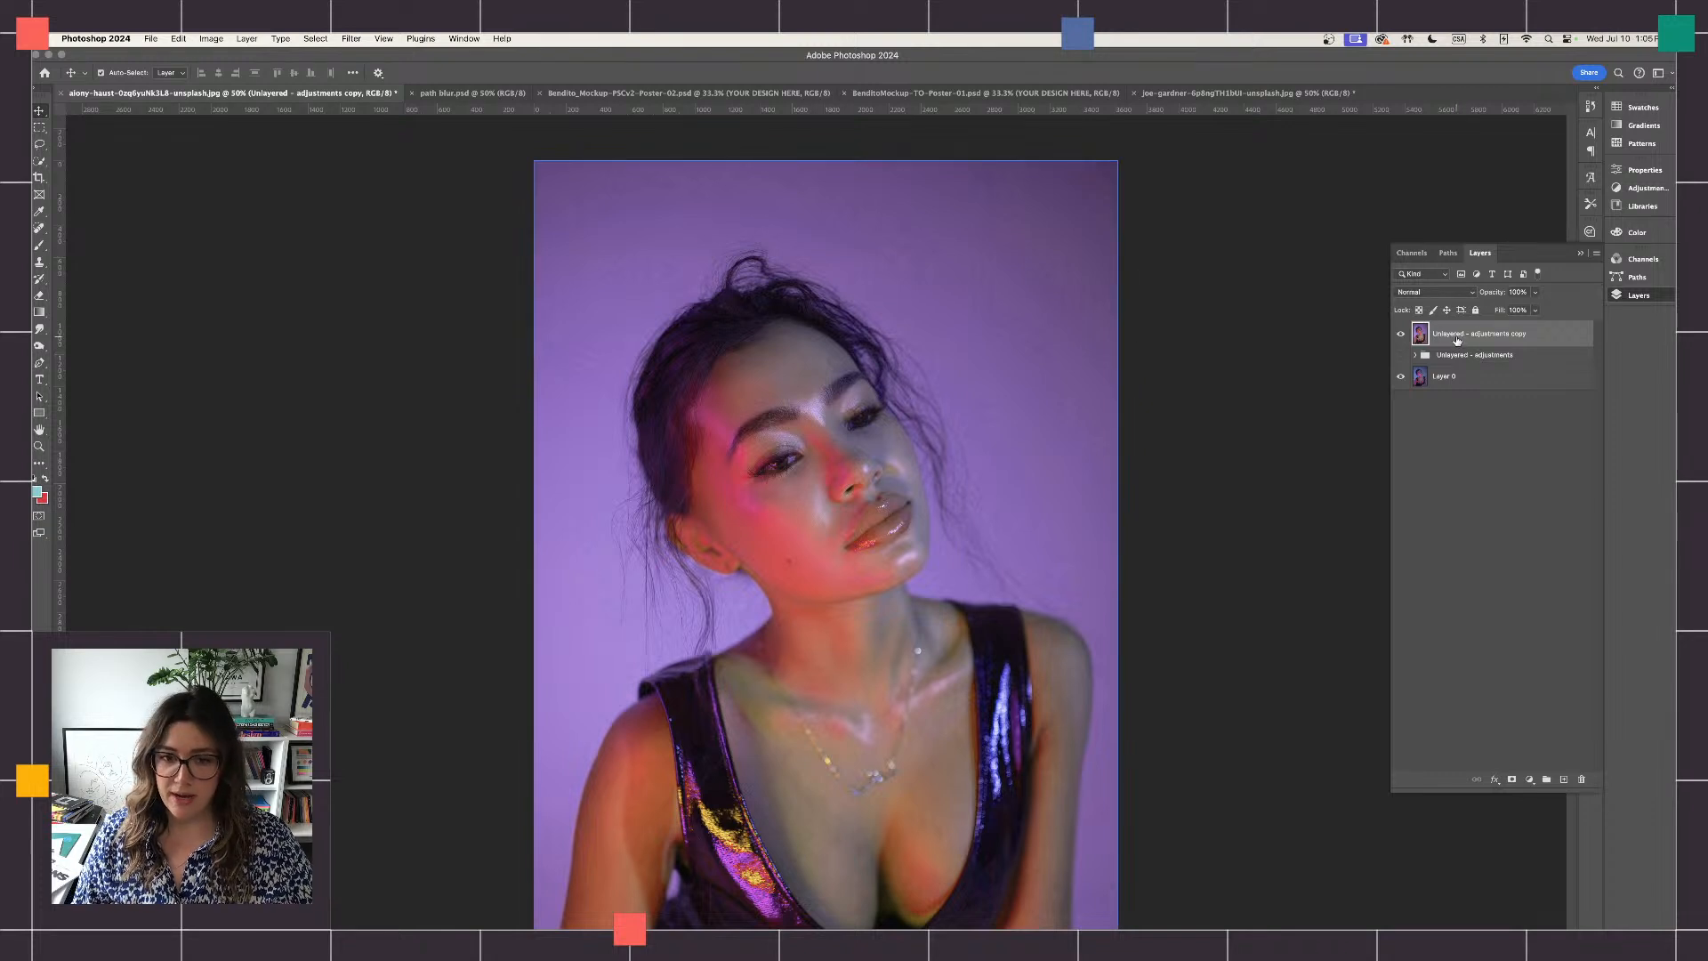
- Examine the grid of outlined blur sections in the finished path blur.psd poster and return to the portrait document
{"action": "scroll", "coordinate": [1283, 425], "scroll_direction": "down", "scroll_amount": 3}
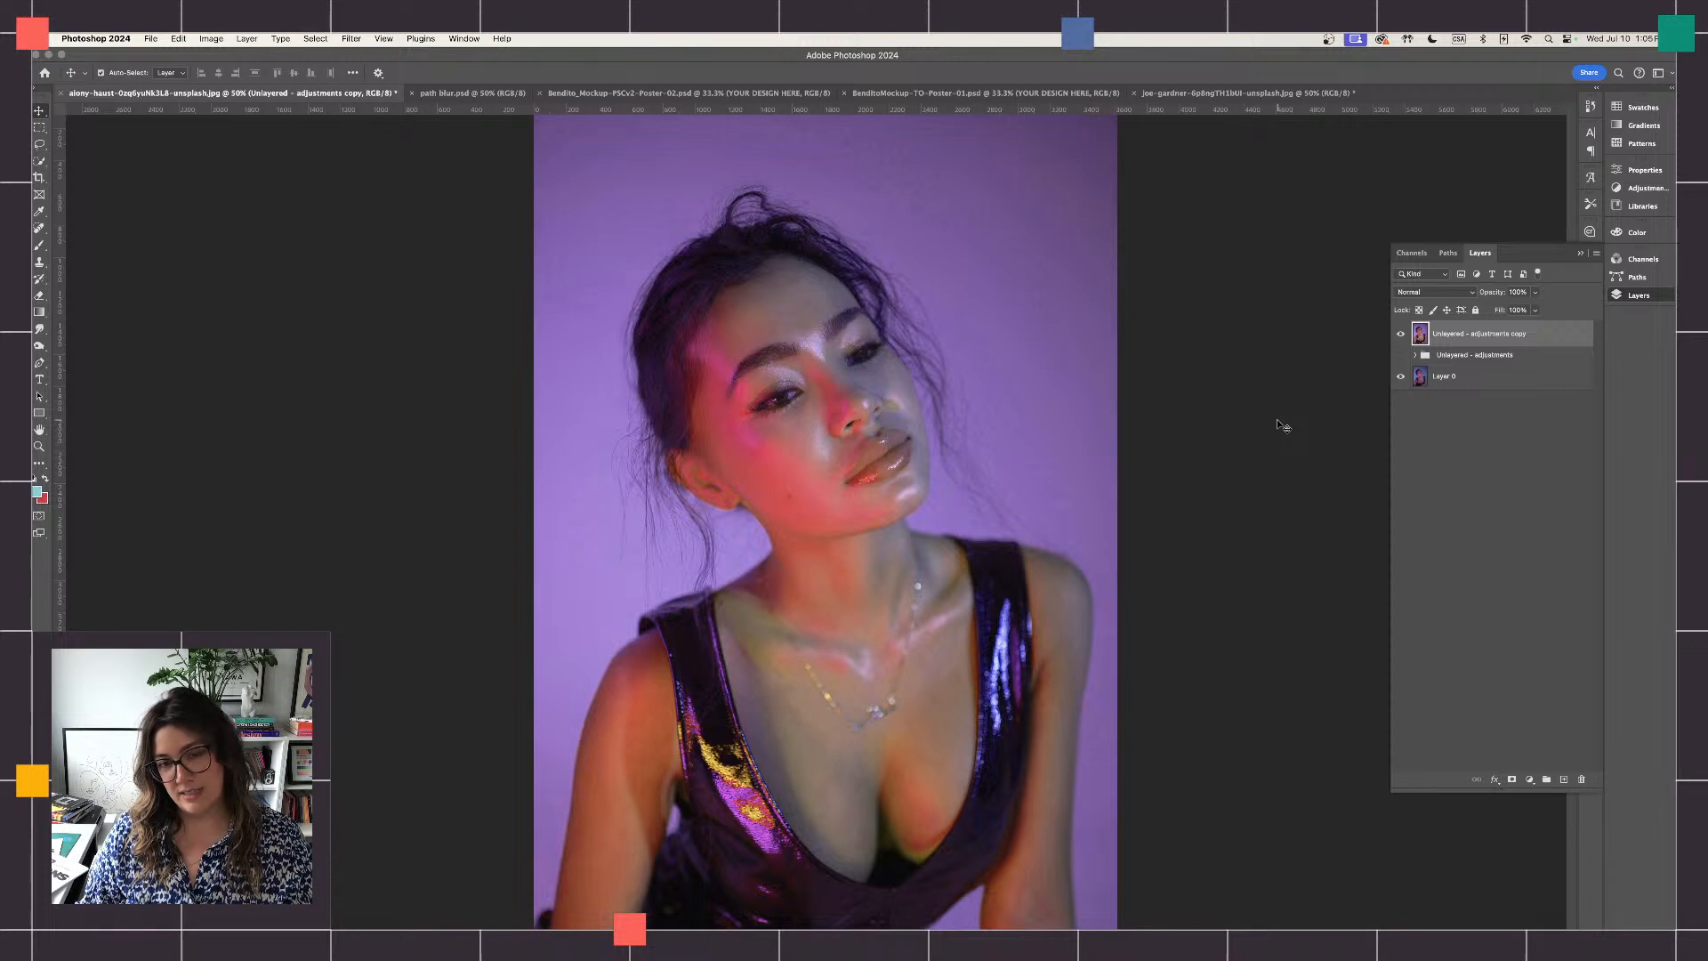
{"action": "left_click", "coordinate": [449, 93]}
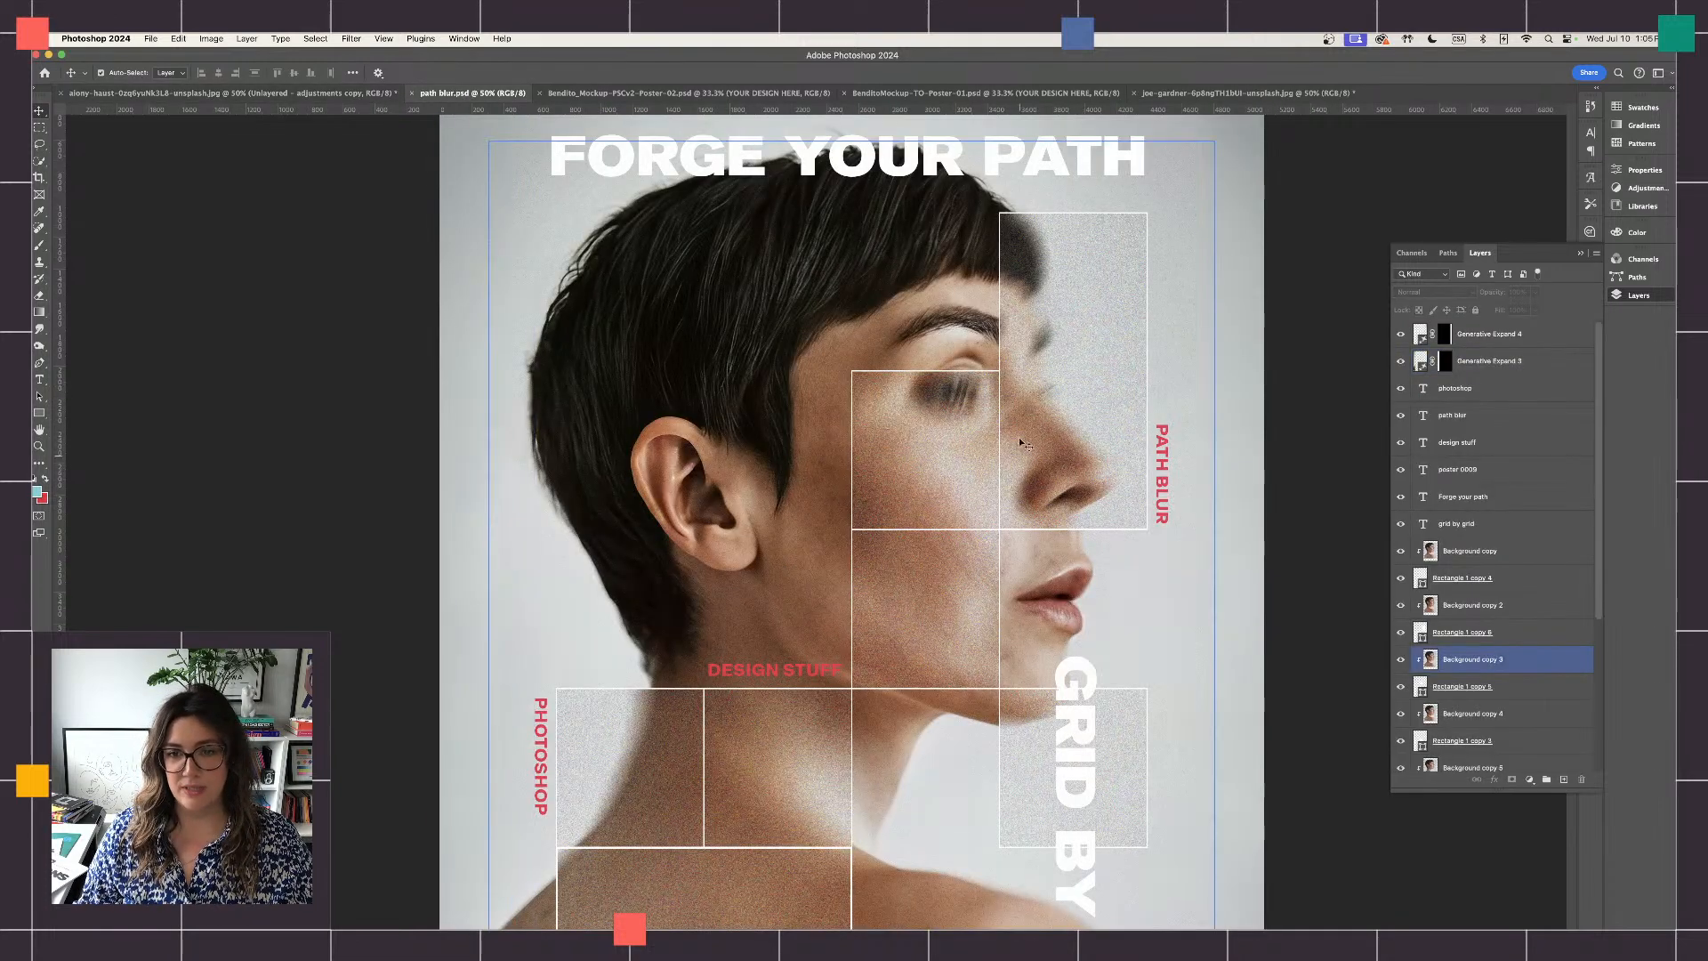
{"action": "scroll", "coordinate": [1020, 442], "scroll_direction": "down", "scroll_amount": 4}
{"action": "scroll", "coordinate": [1019, 441], "scroll_direction": "up", "scroll_amount": 4}
{"action": "scroll", "coordinate": [1020, 441], "scroll_direction": "left", "scroll_amount": 2}
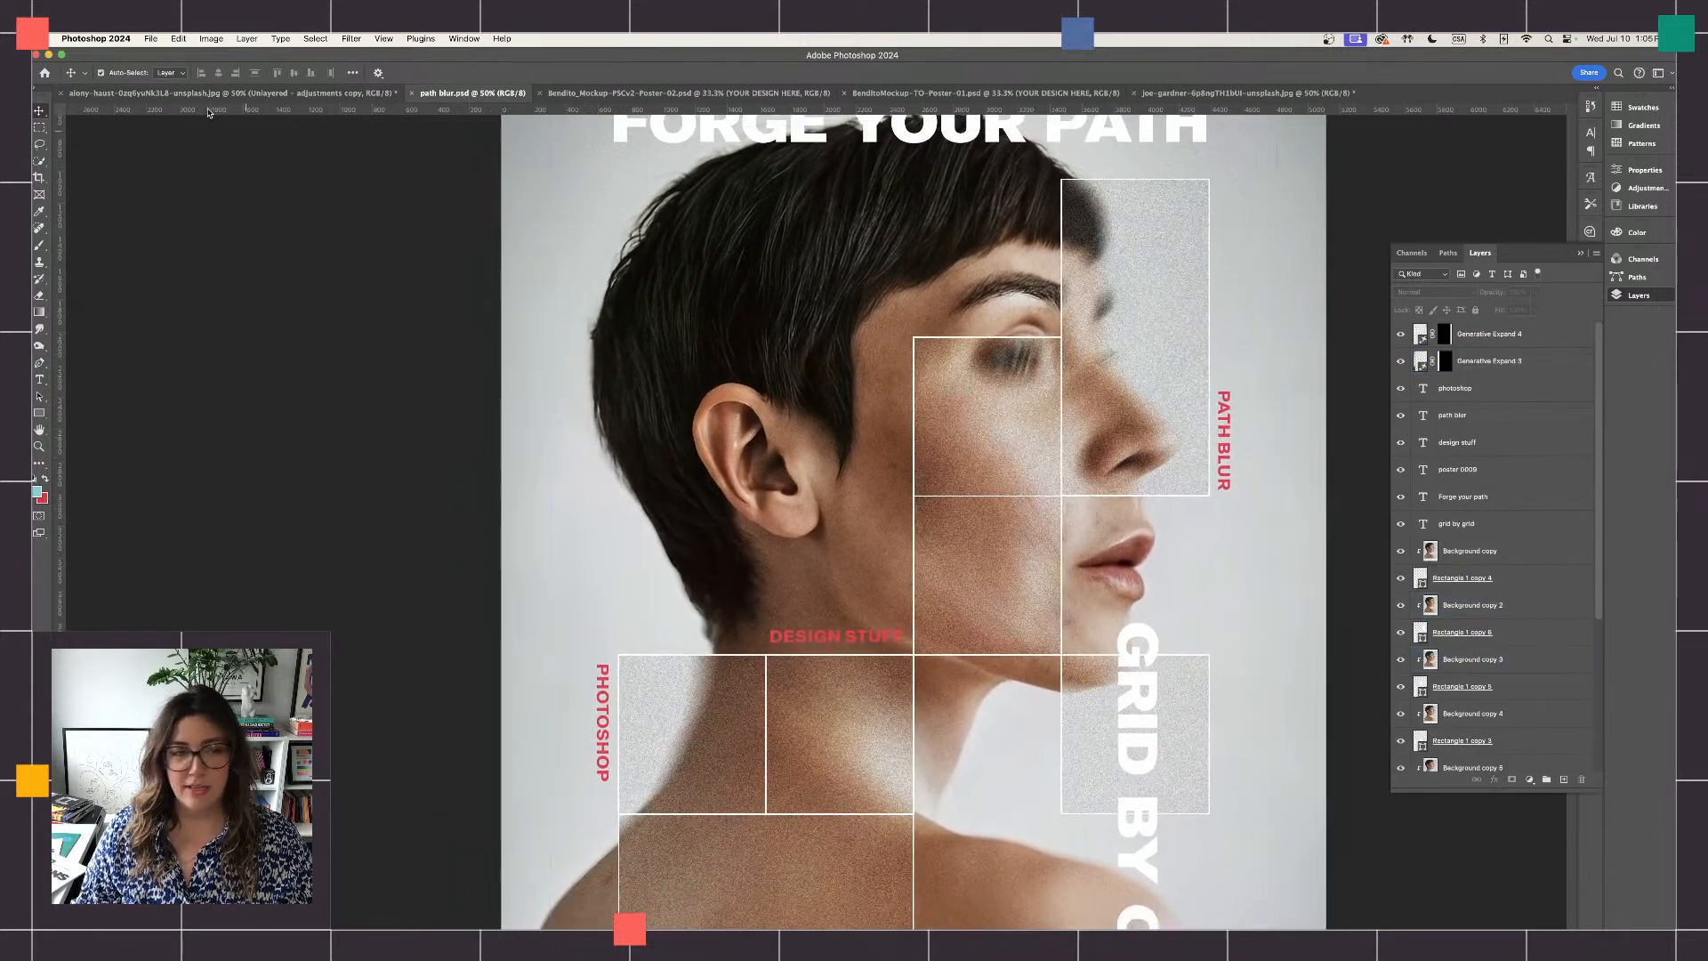
{"action": "left_click", "coordinate": [208, 94]}
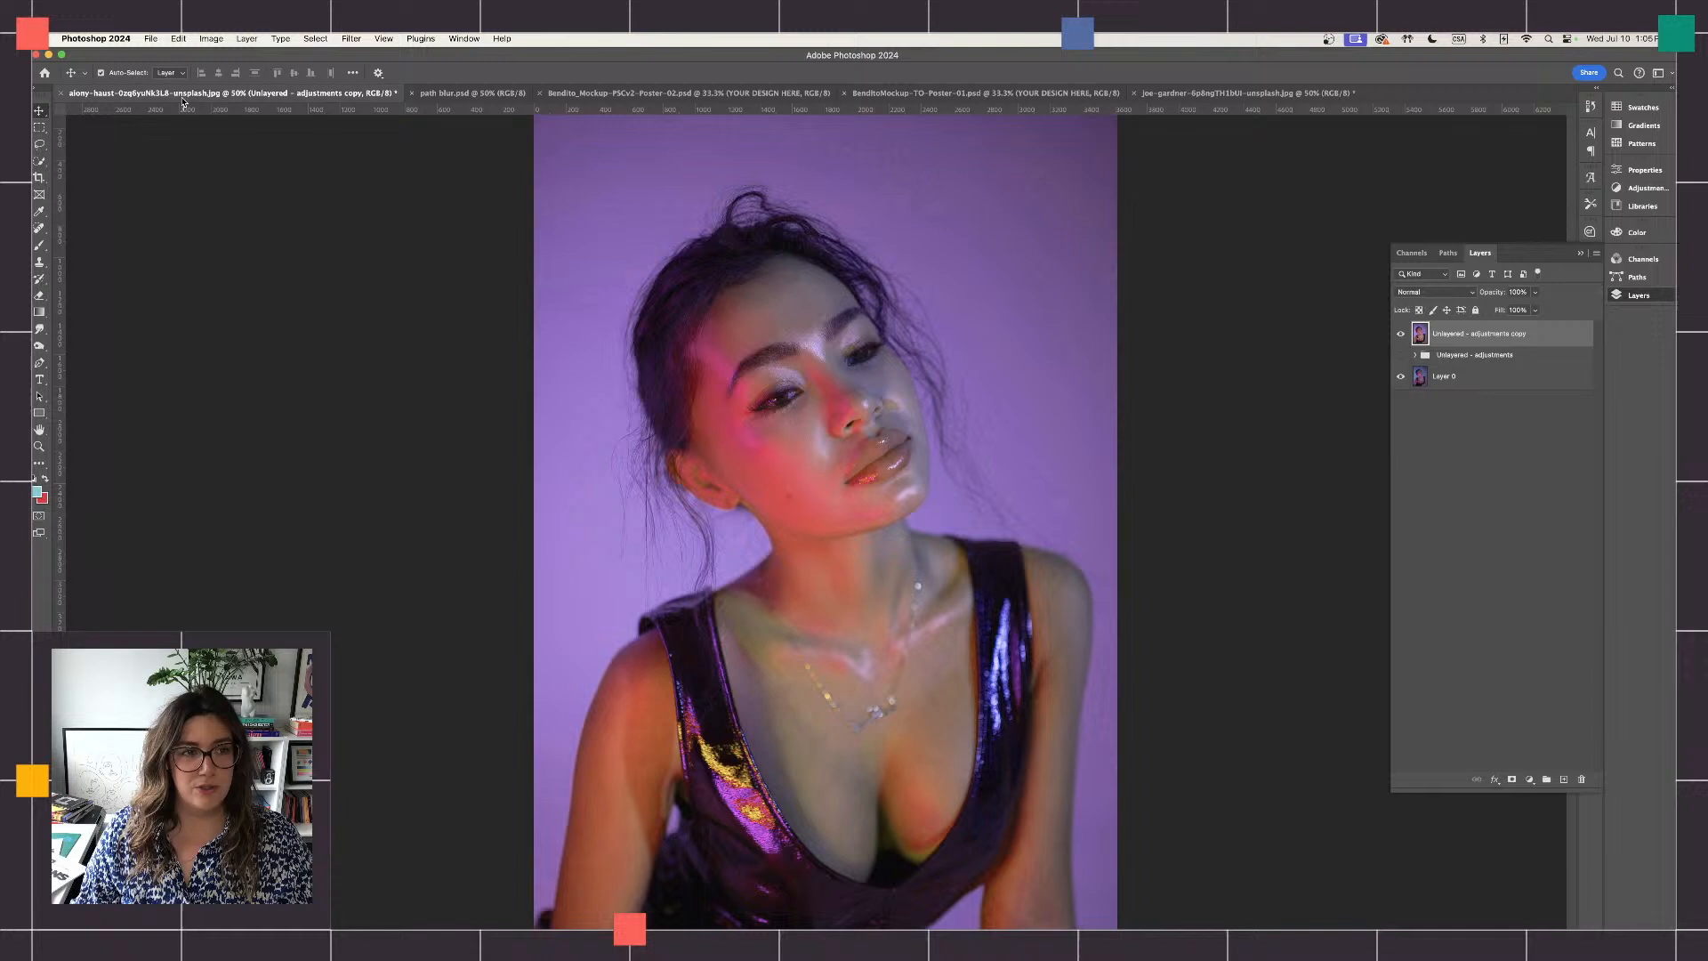
- Draw a blue square about 817 px wide with a thin white stroke over the hair, and shift it slightly down and left
{"action": "left_click", "coordinate": [39, 414]}
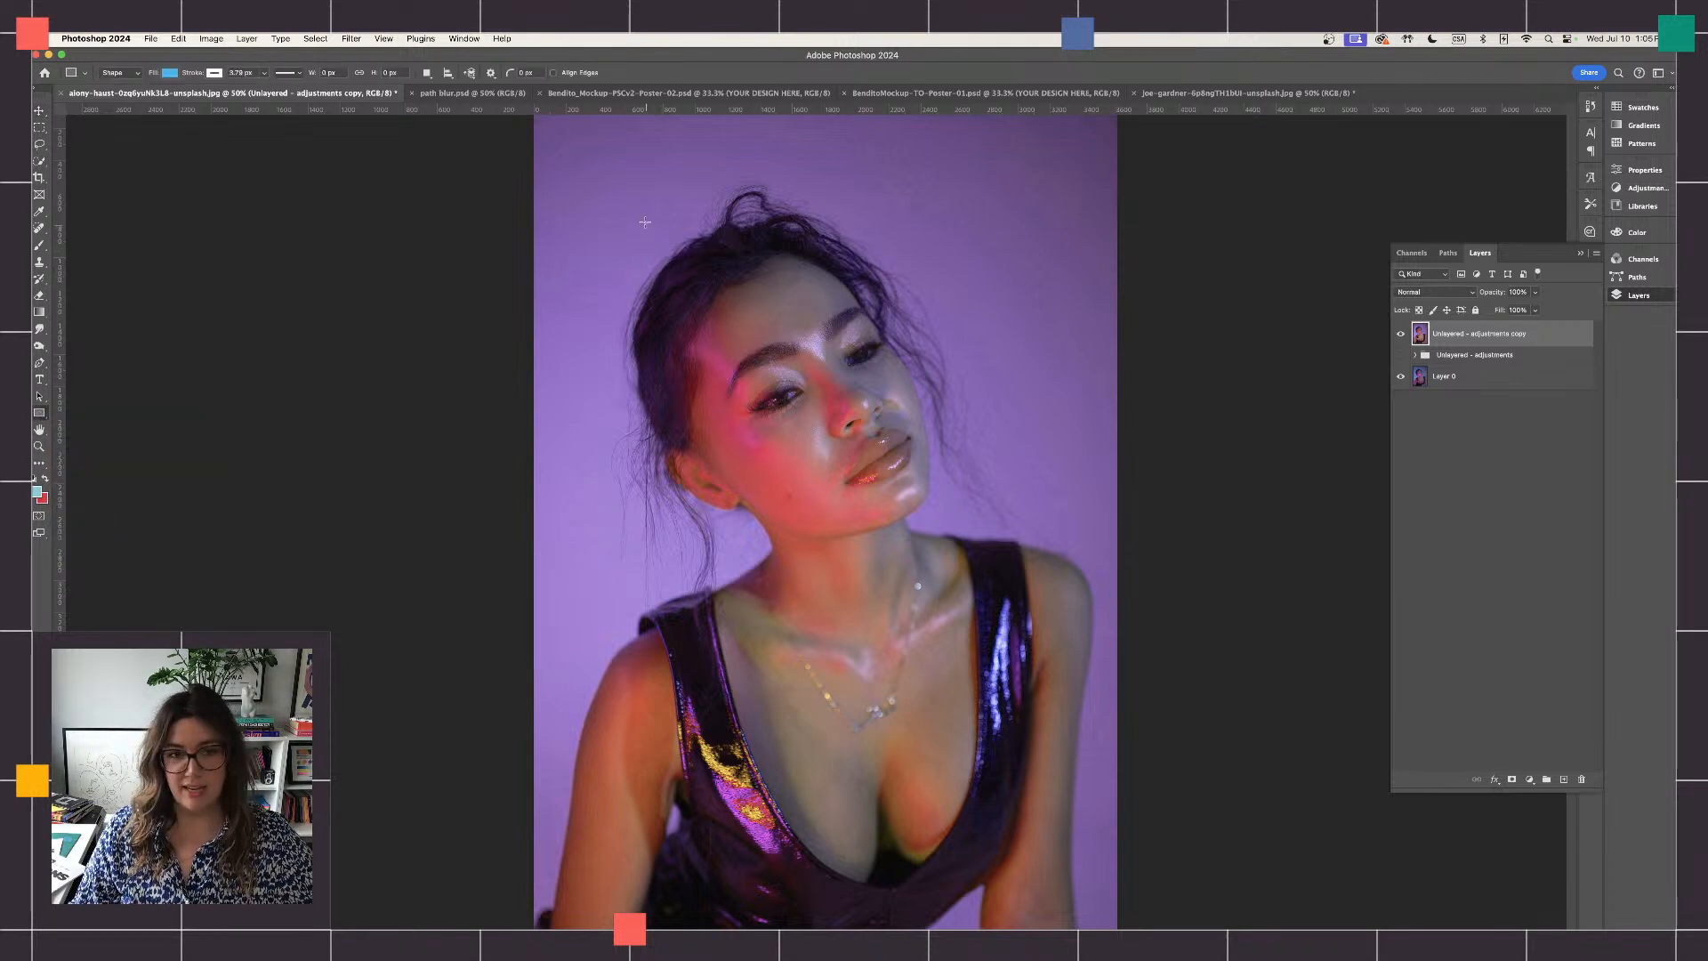
{"action": "left_click_drag", "start_coordinate": [642, 220], "coordinate": [774, 367]}
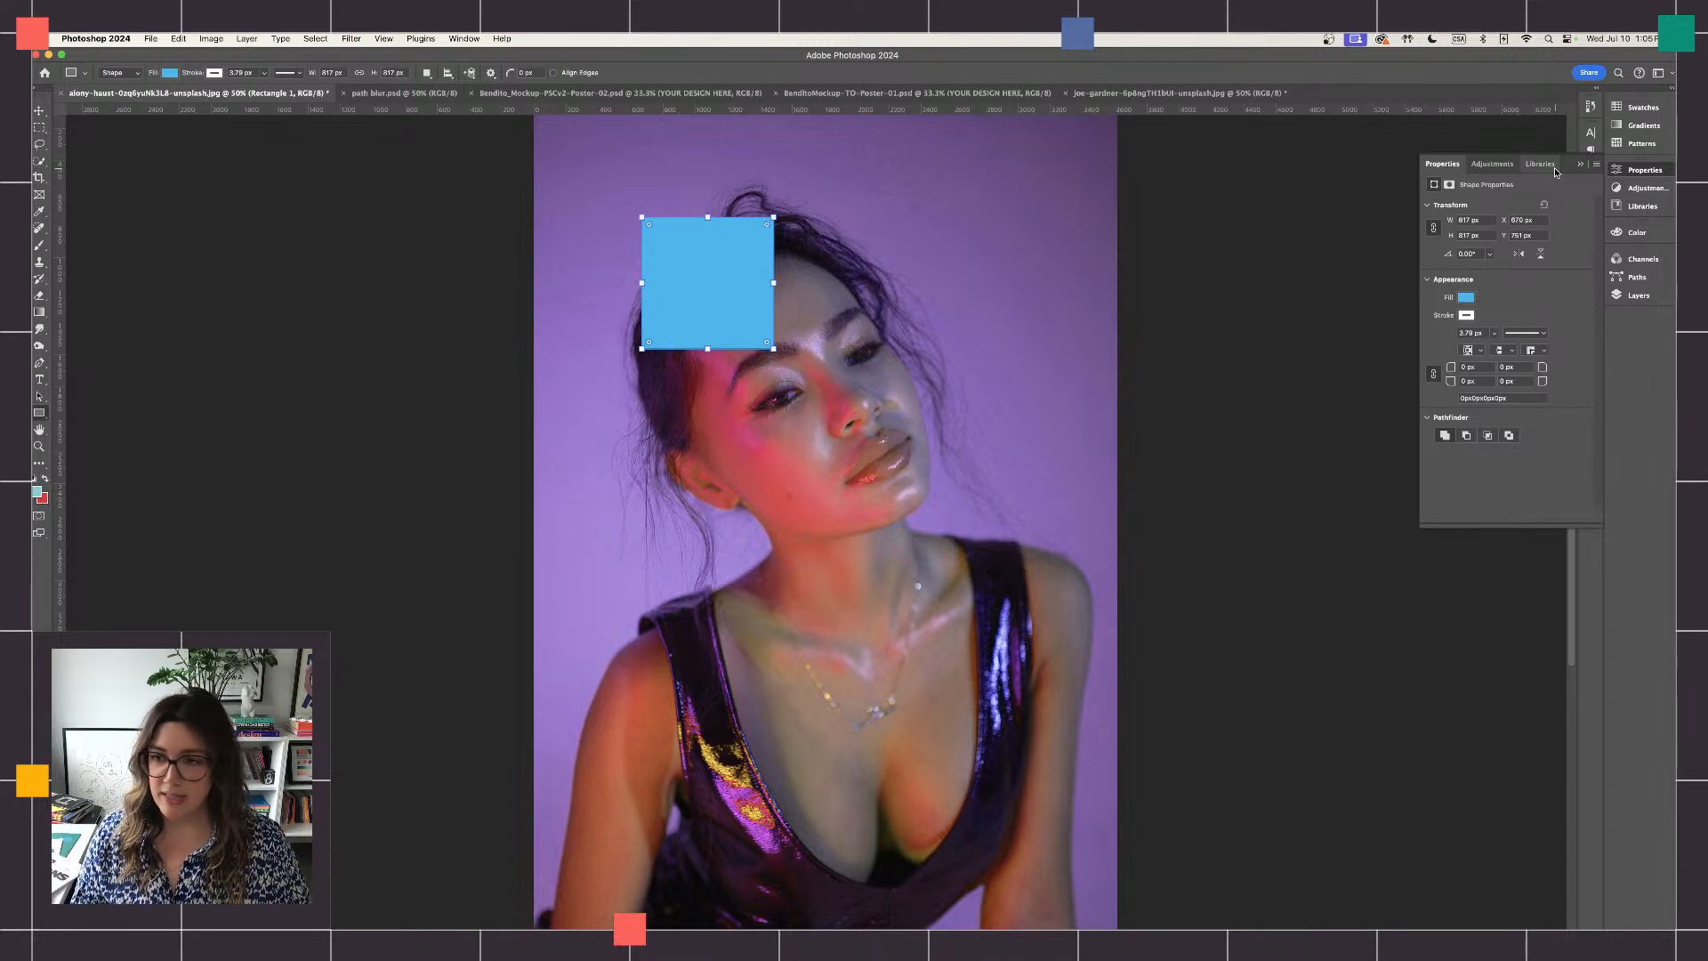
{"action": "left_click", "coordinate": [1466, 301]}
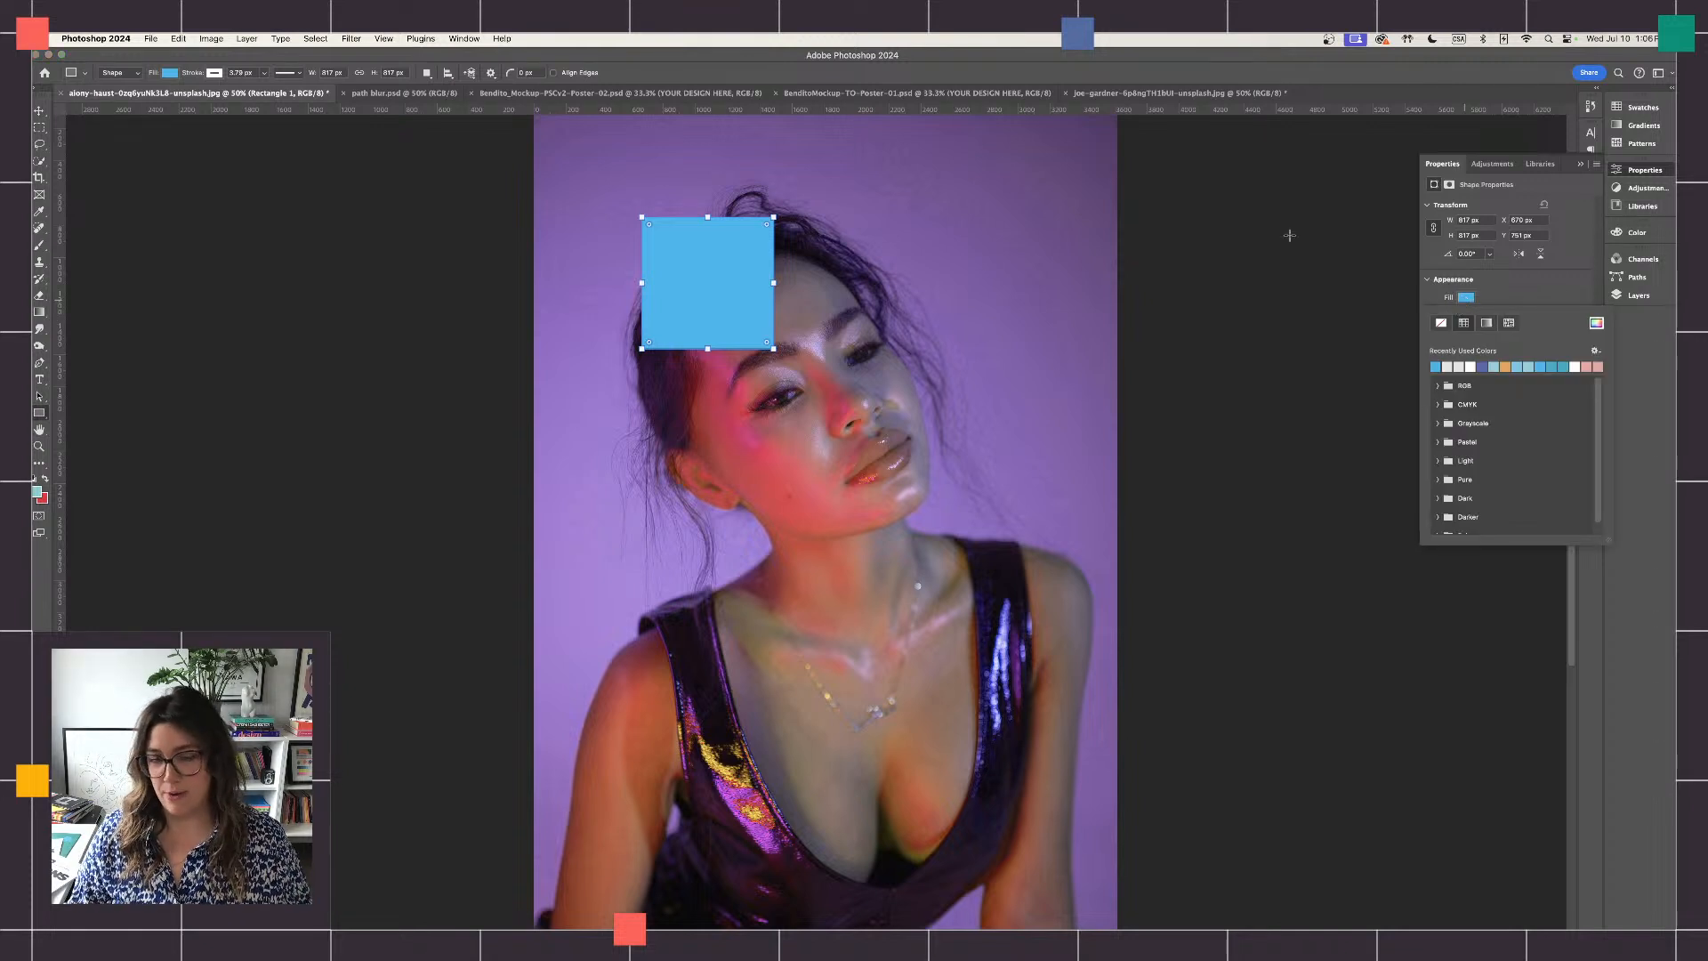
{"action": "left_click", "coordinate": [39, 111]}
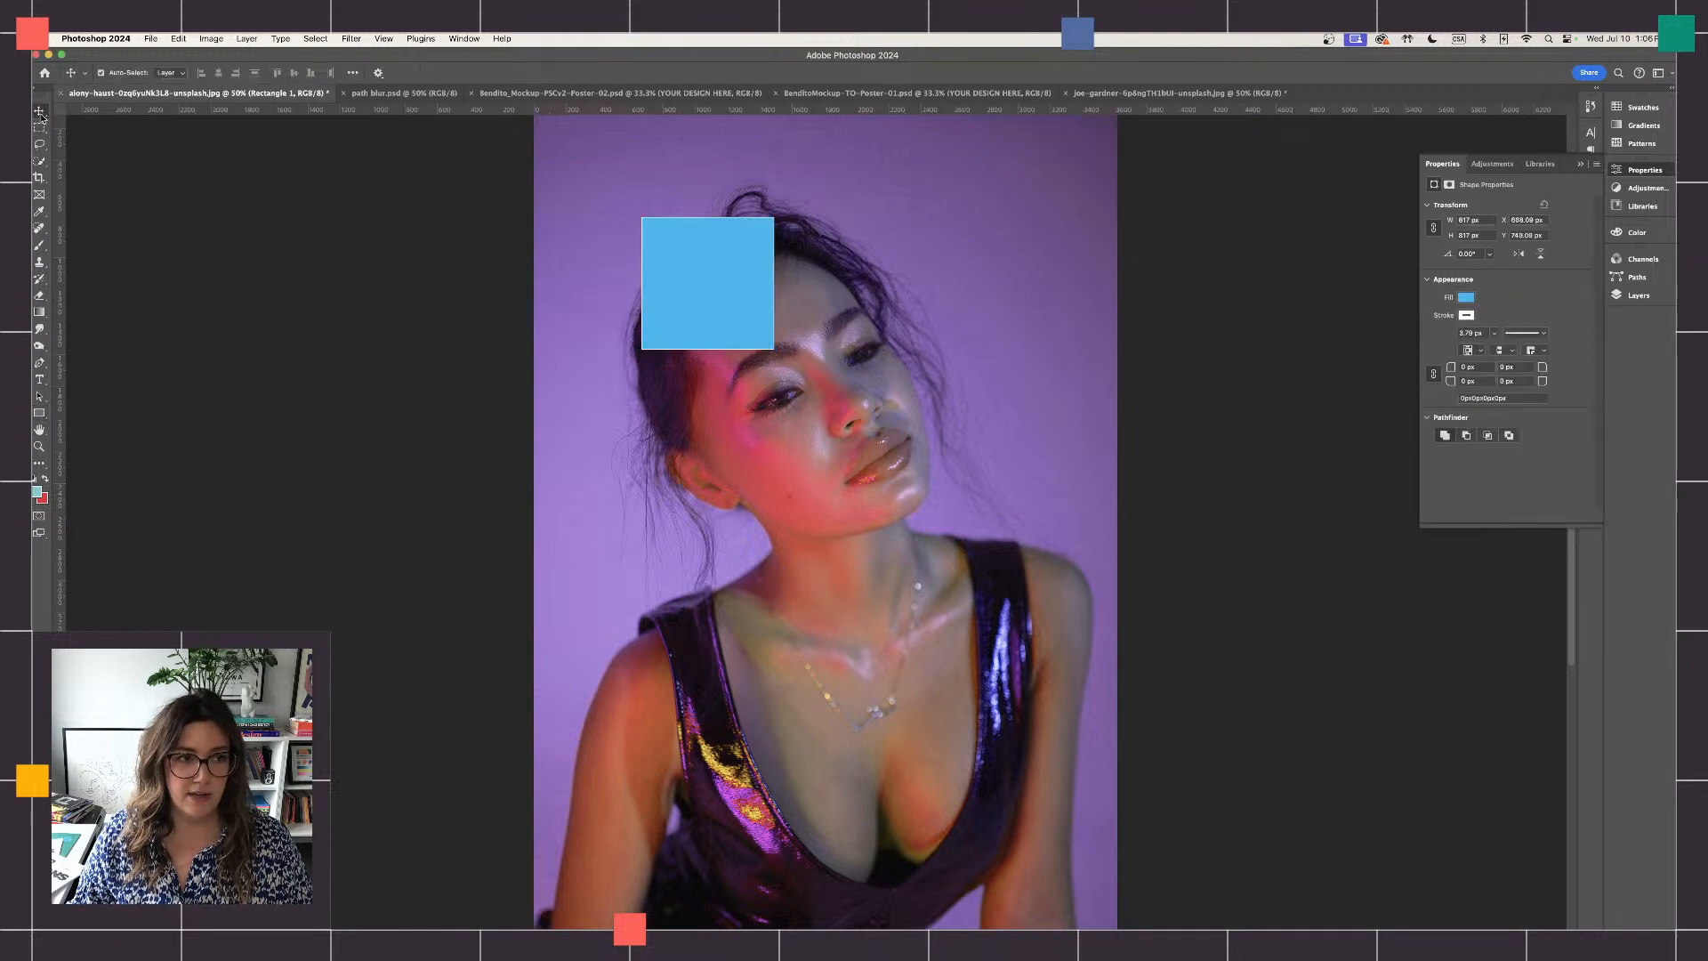
{"action": "left_click_drag", "start_coordinate": [695, 289], "coordinate": [678, 314]}
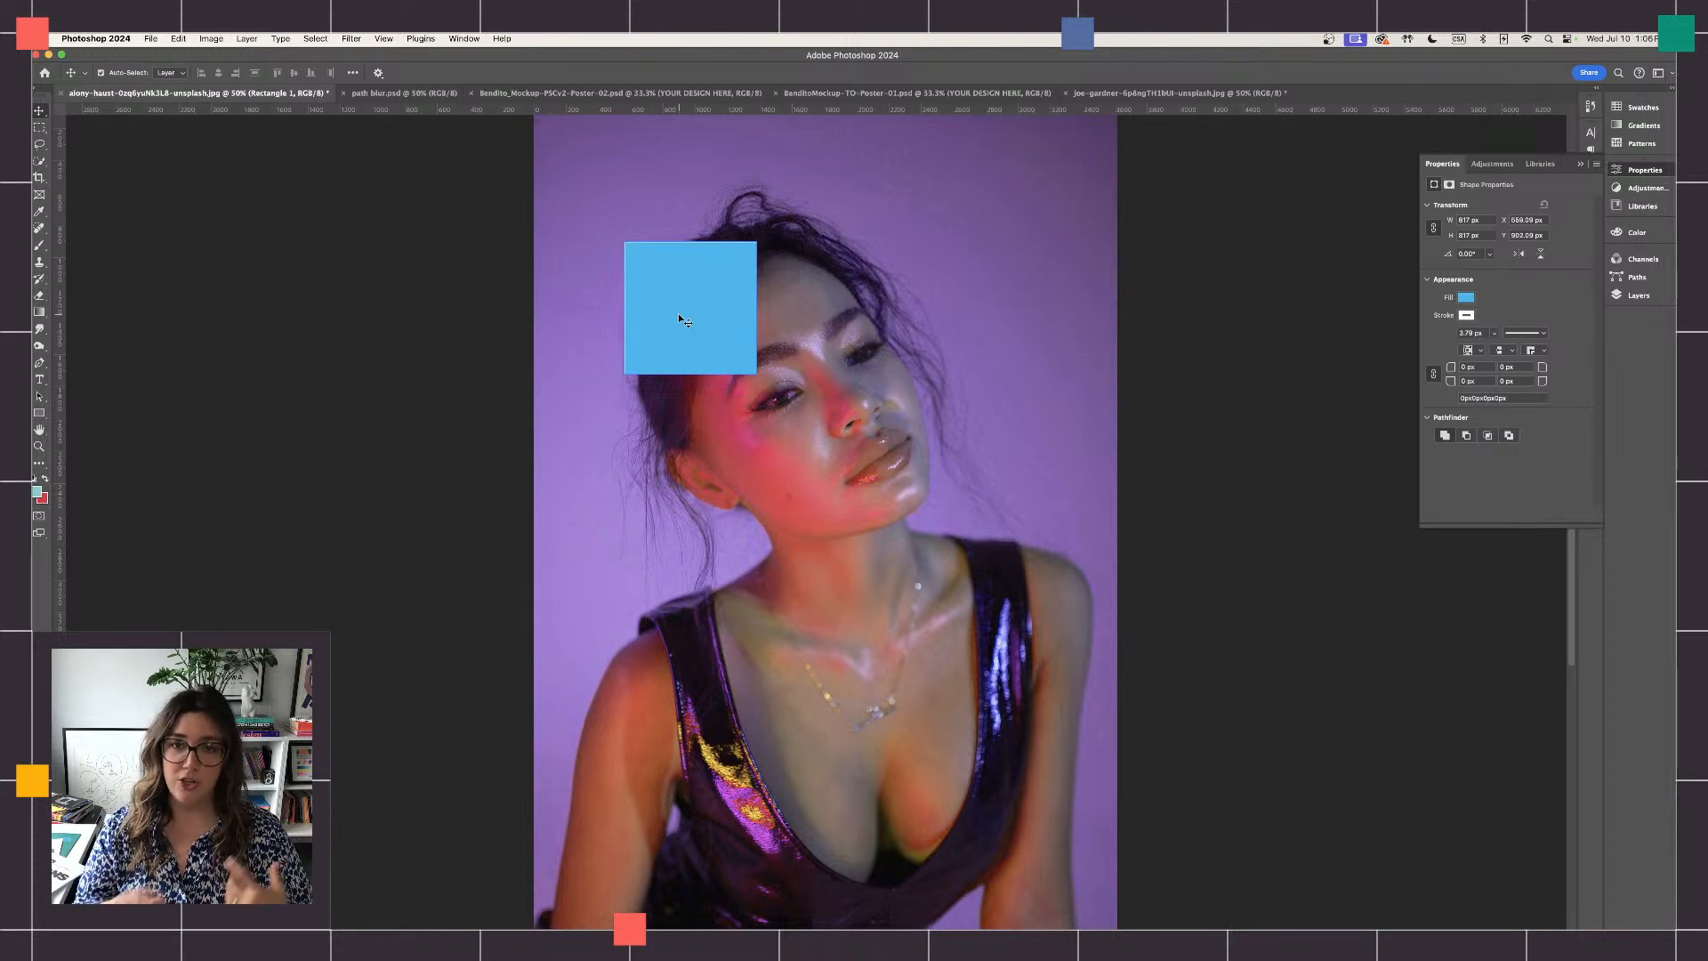
{"action": "left_click", "coordinate": [1581, 166]}
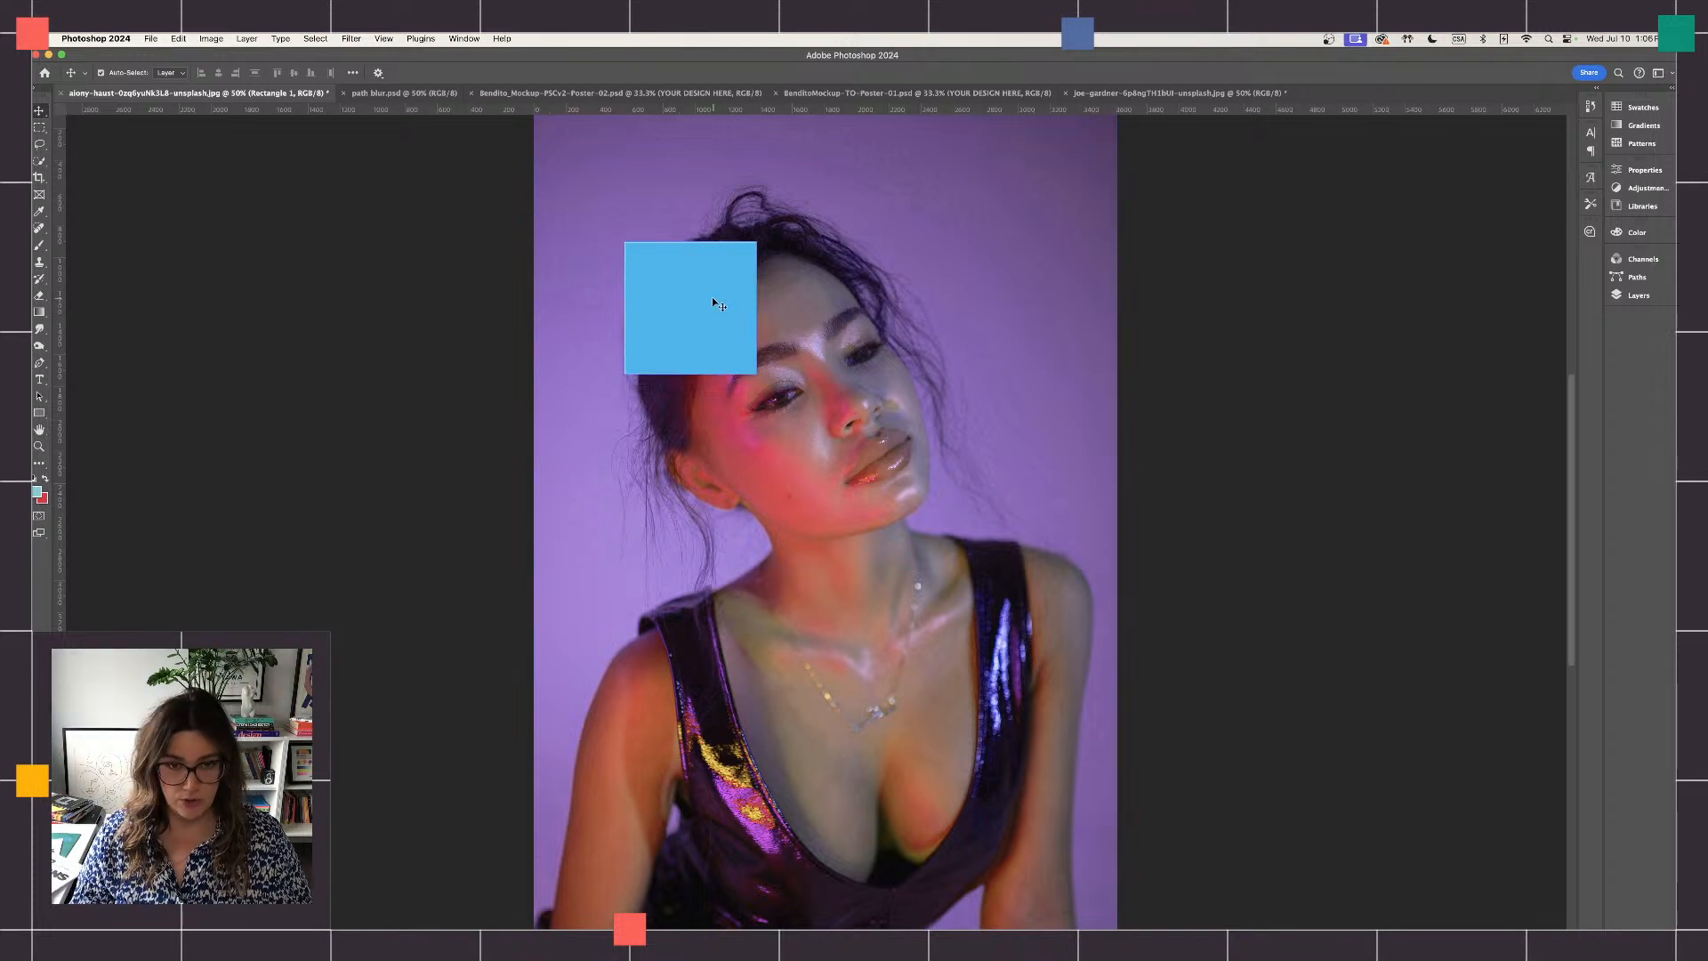
- Duplicate the blue square six times, placing five copies edge to edge in descending steps and one above them near the photo's upper right
{"action": "left_click_drag", "start_coordinate": [717, 306], "coordinate": [959, 708]}
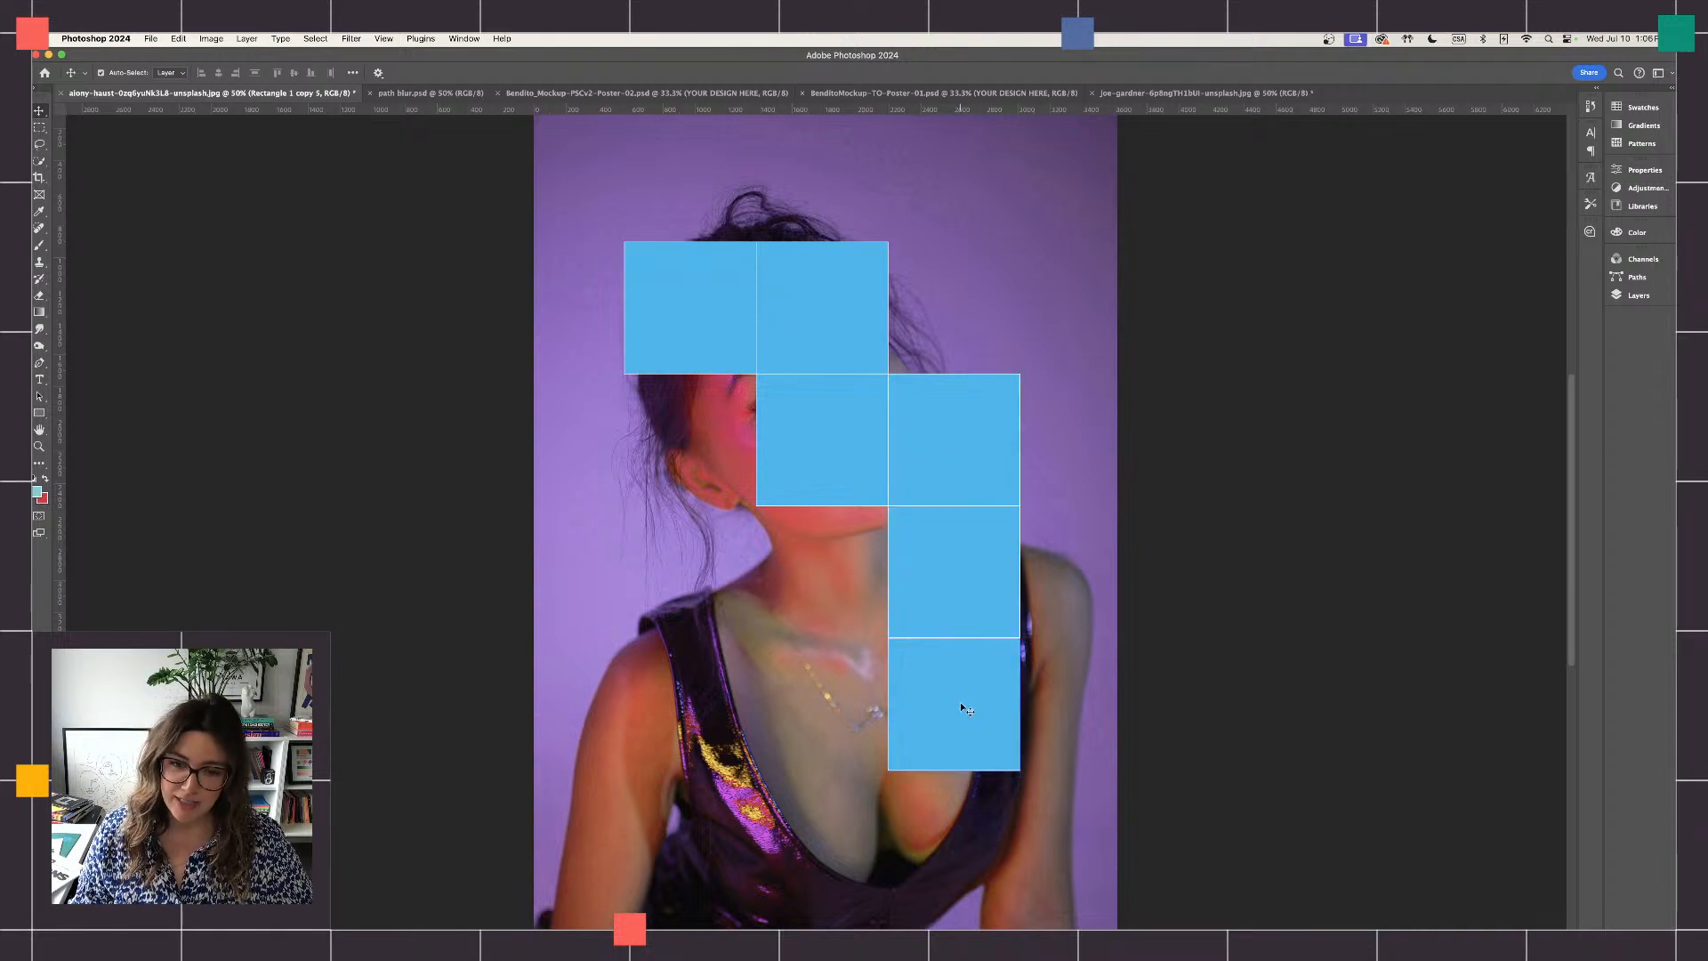
{"action": "left_click_drag", "start_coordinate": [958, 706], "coordinate": [961, 708]}
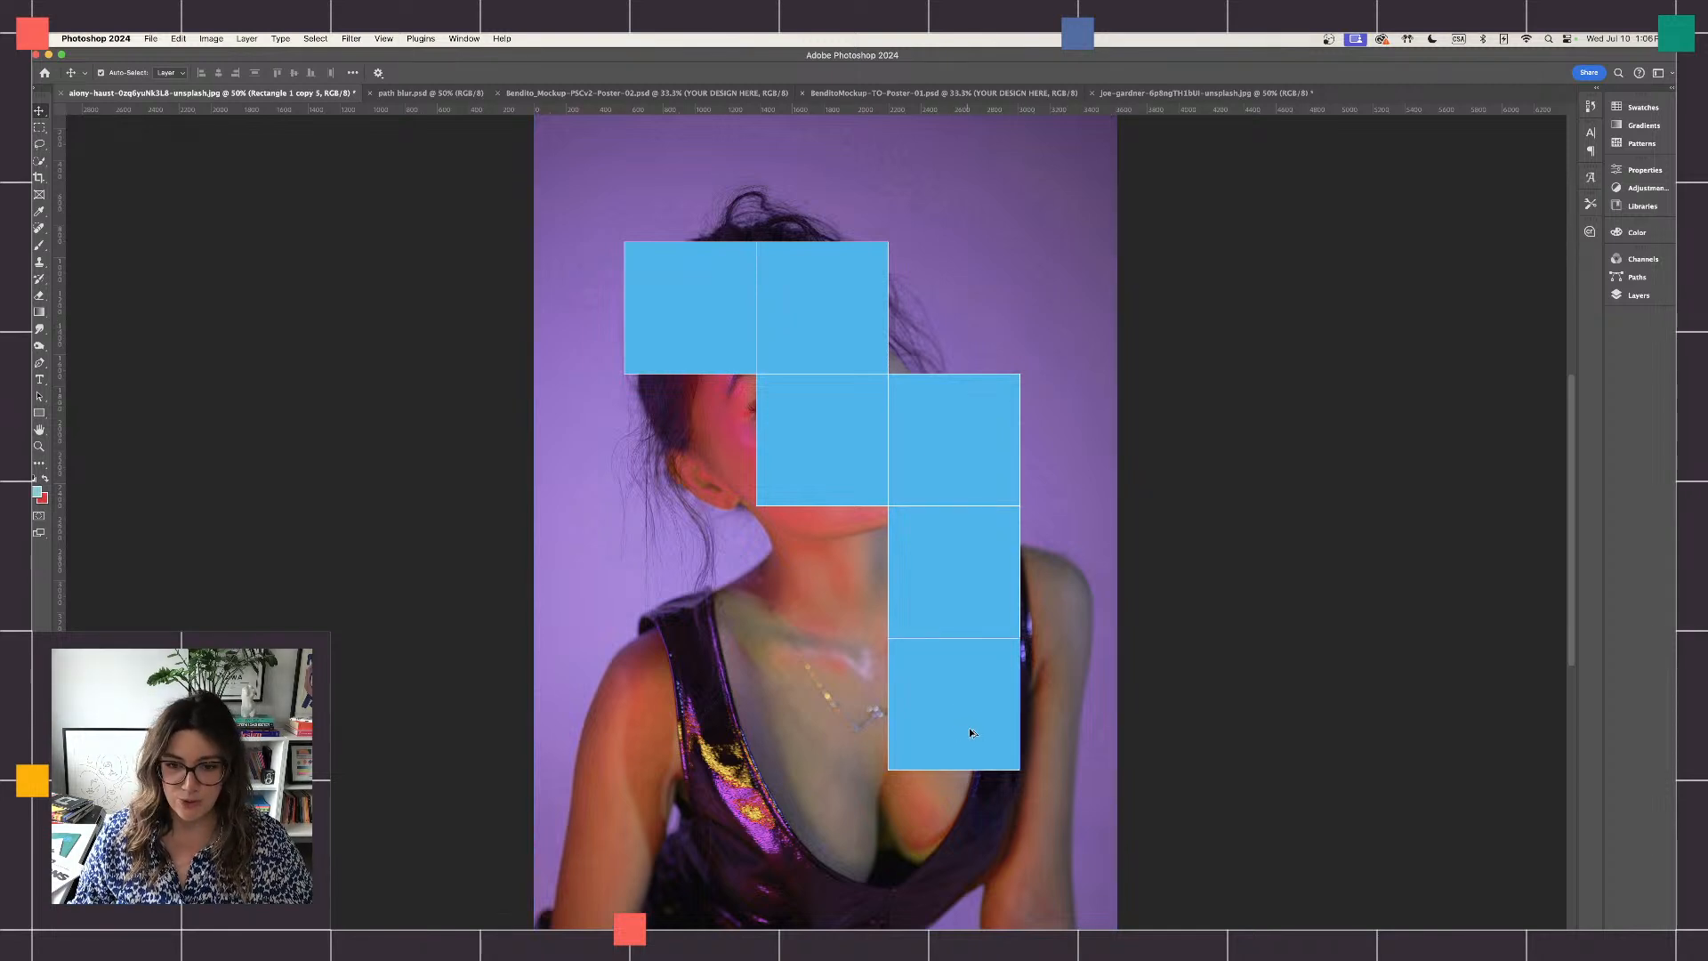
{"action": "left_click_drag", "start_coordinate": [960, 723], "coordinate": [971, 206]}
{"action": "scroll", "coordinate": [1026, 393], "scroll_direction": "up", "scroll_amount": 2}
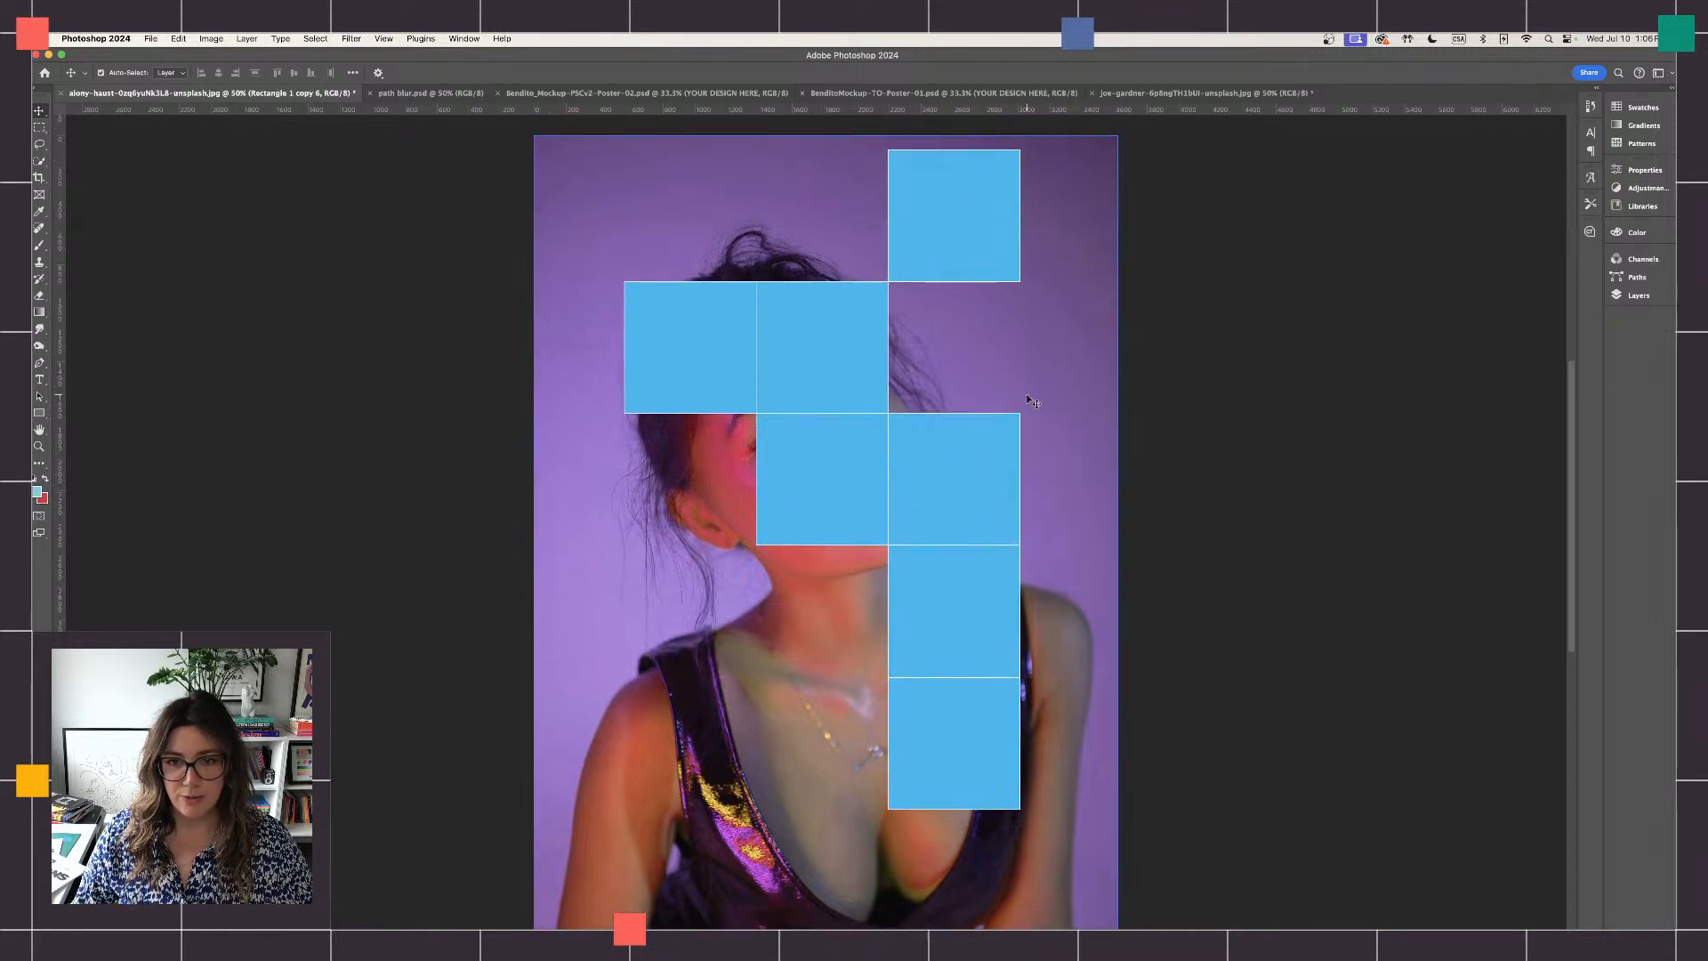
- Select all seven blue squares and move them together down and slightly left over the face and torso
{"action": "left_click", "coordinate": [1639, 294]}
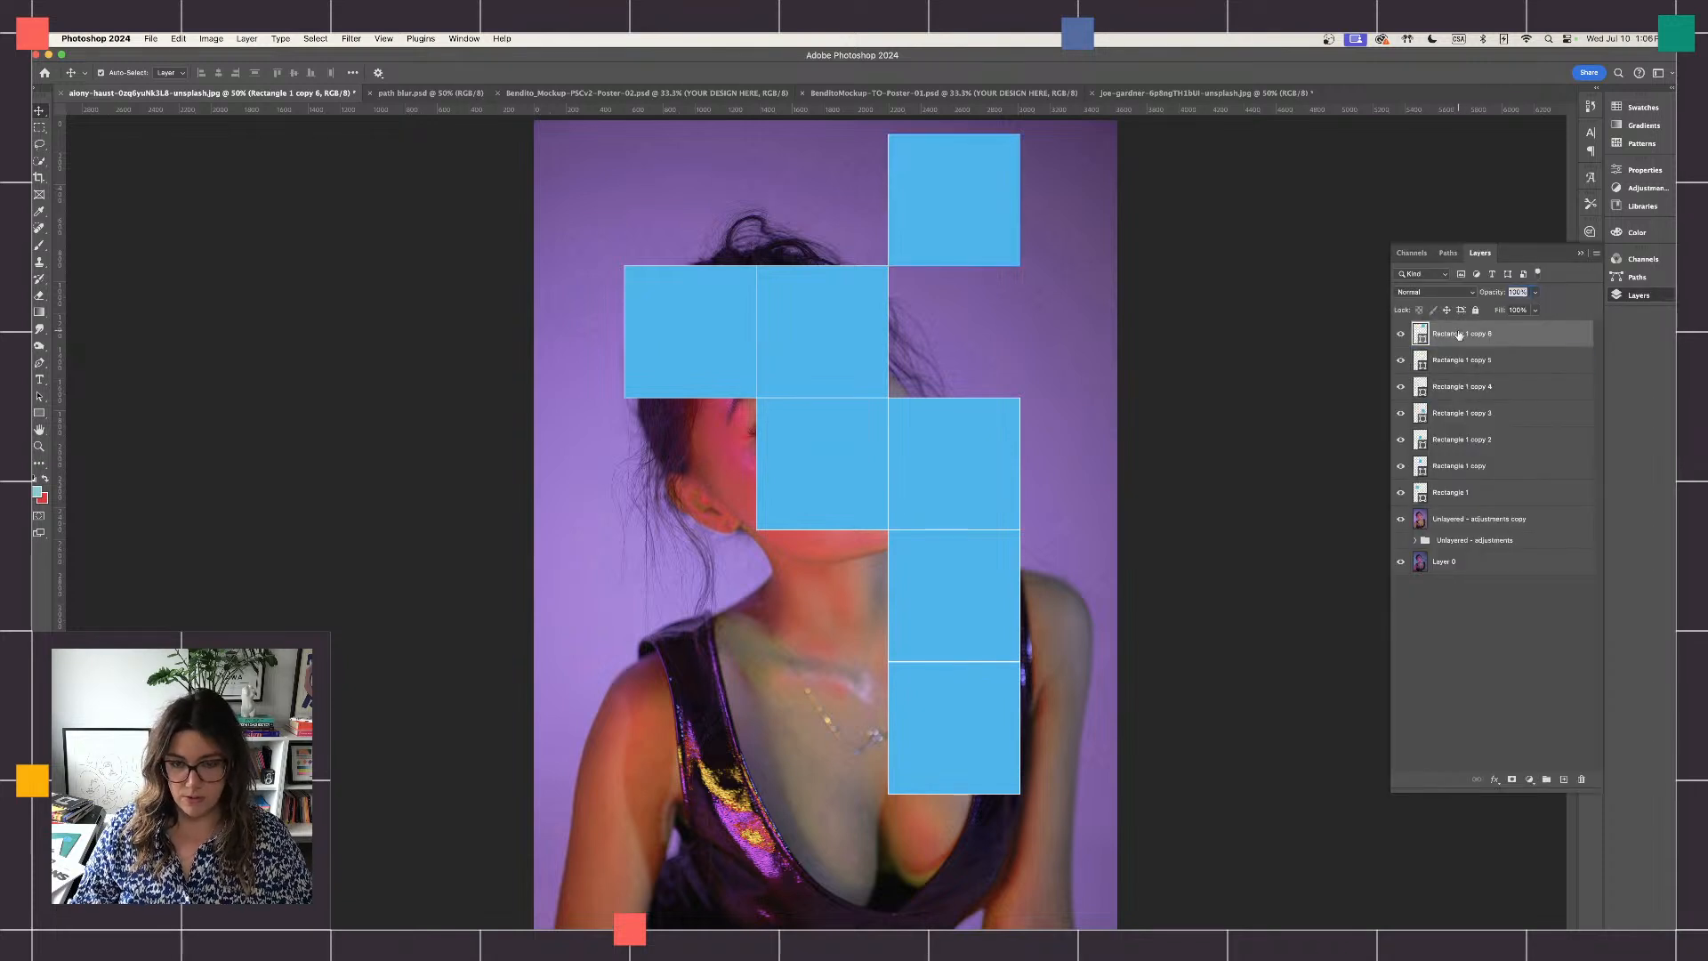
{"action": "left_click", "coordinate": [1472, 494]}
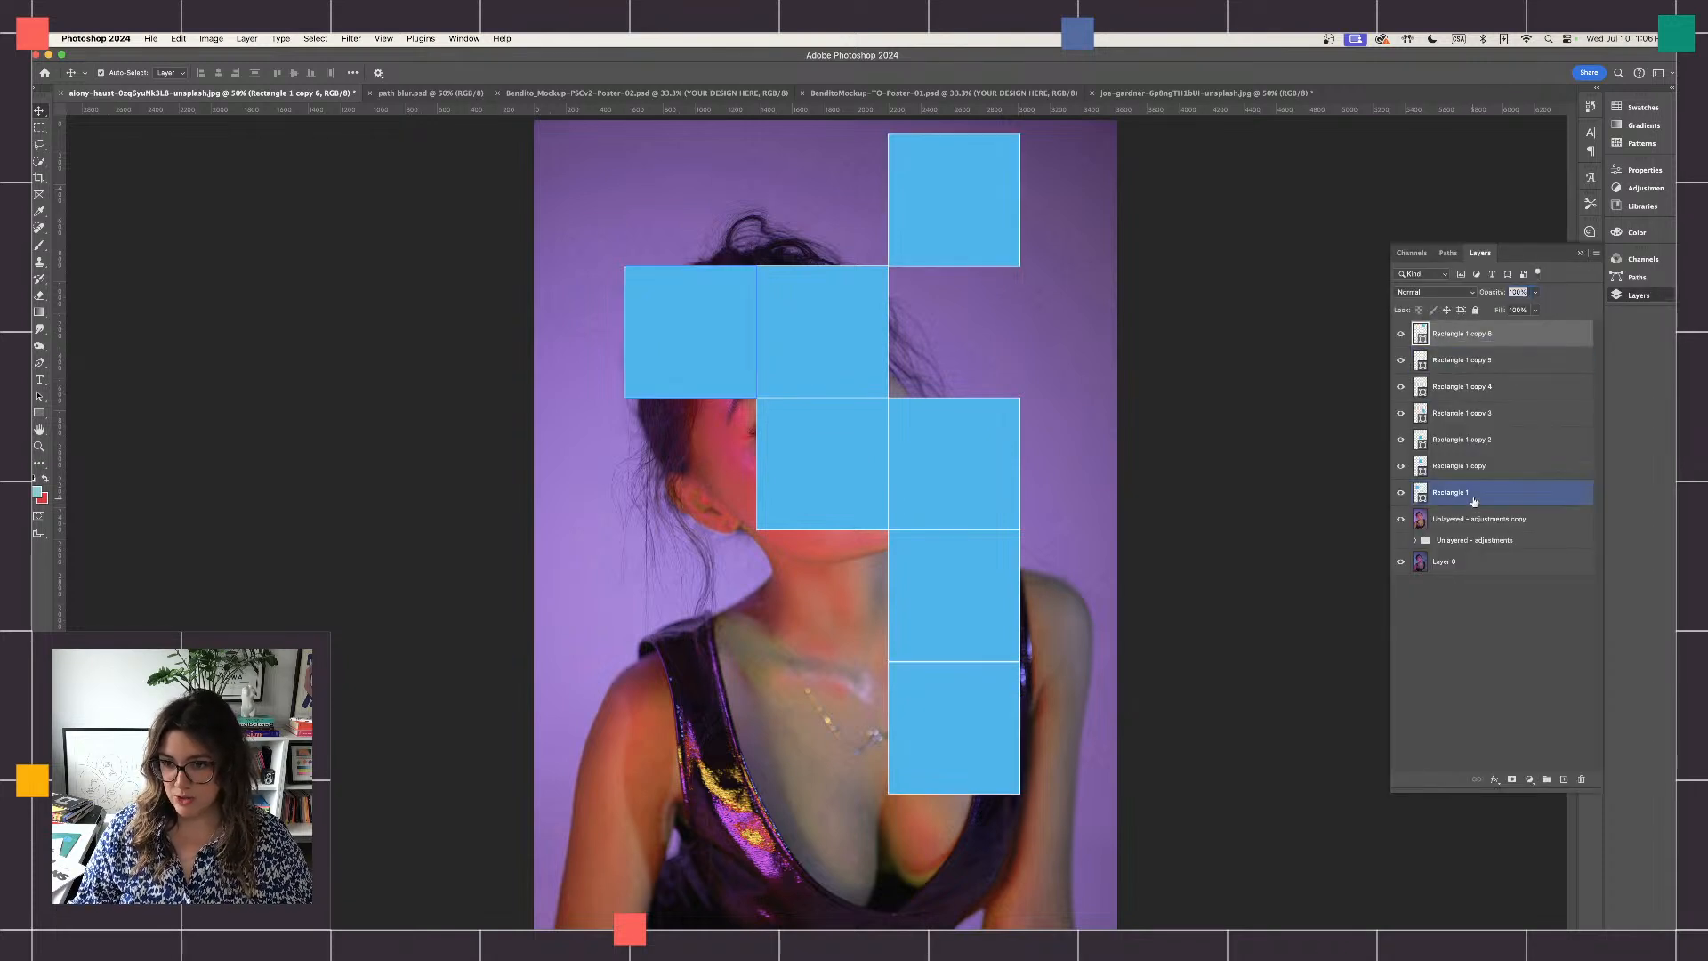
{"action": "left_click", "coordinate": [1473, 501], "text": "shift"}
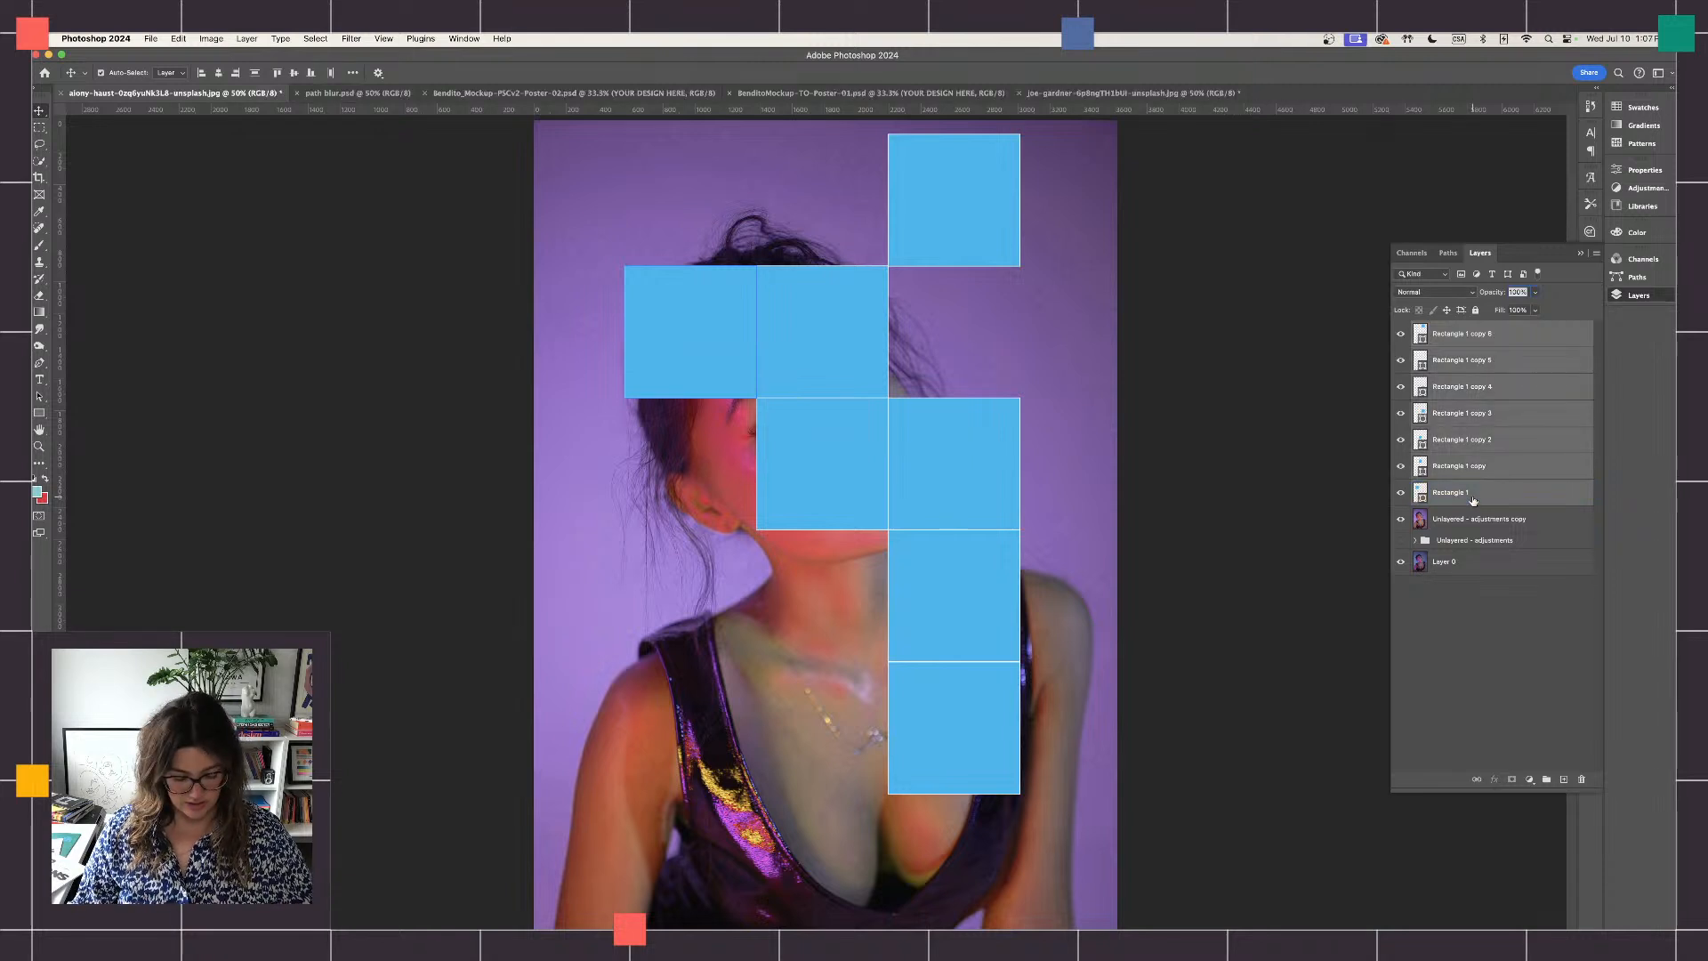
{"action": "key", "text": "super+t"}
{"action": "key", "text": "super+minus"}
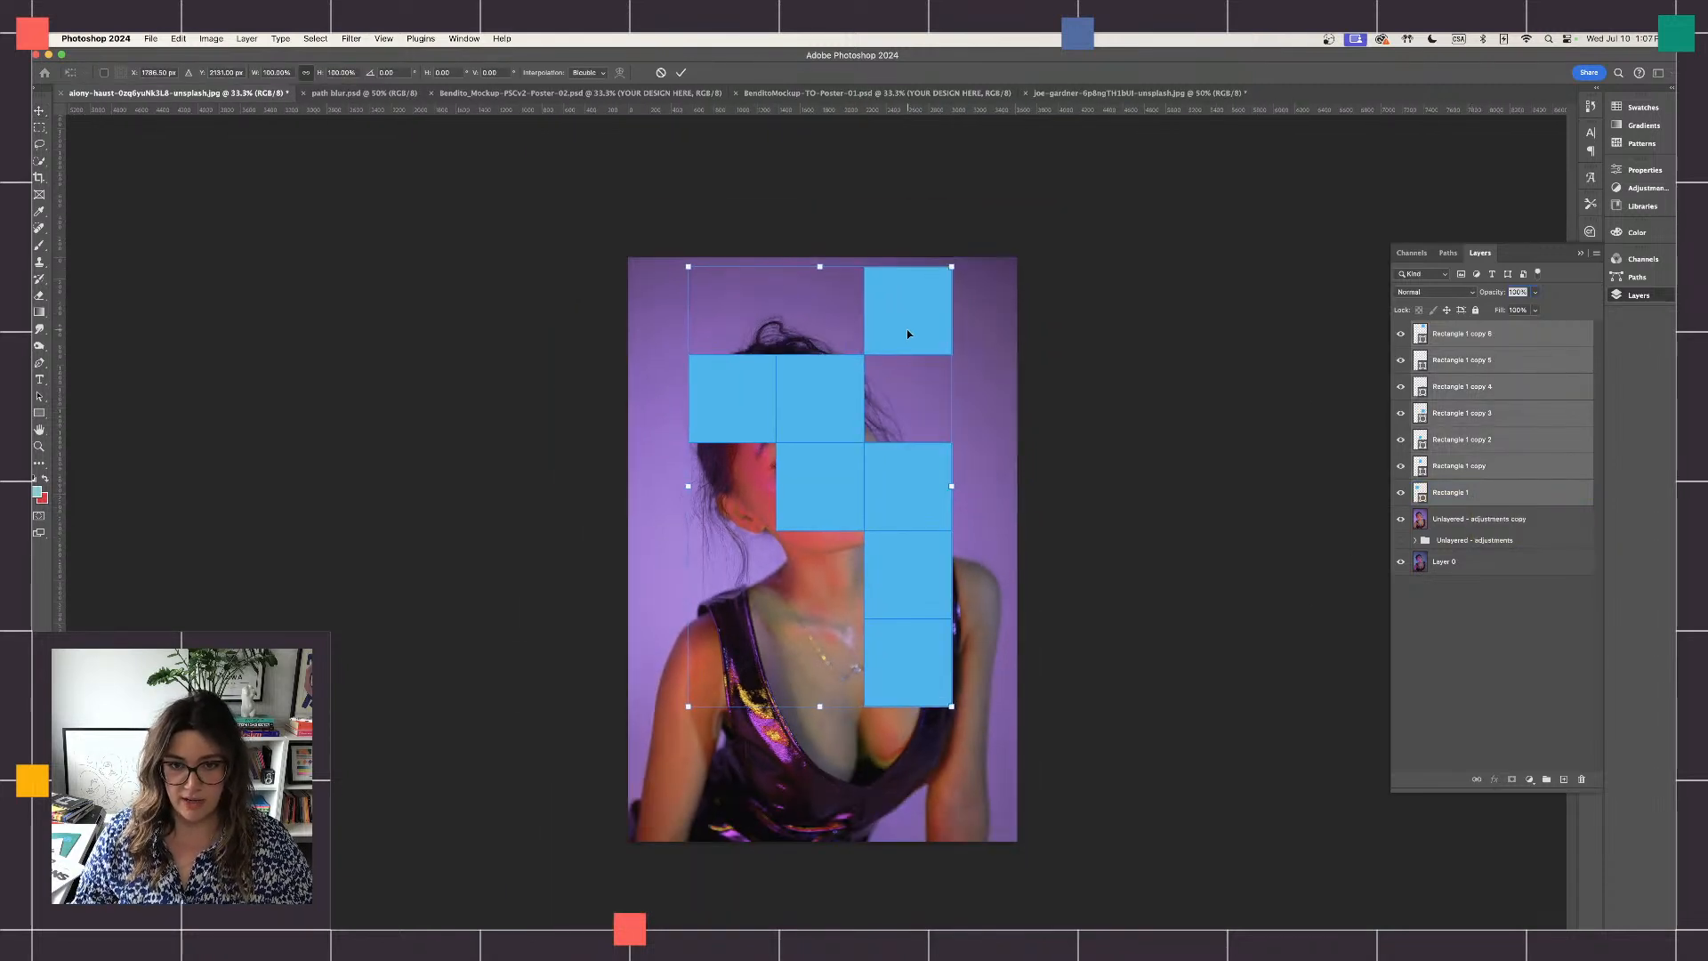
{"action": "left_click_drag", "start_coordinate": [908, 333], "coordinate": [885, 372]}
{"action": "key", "text": "Return"}
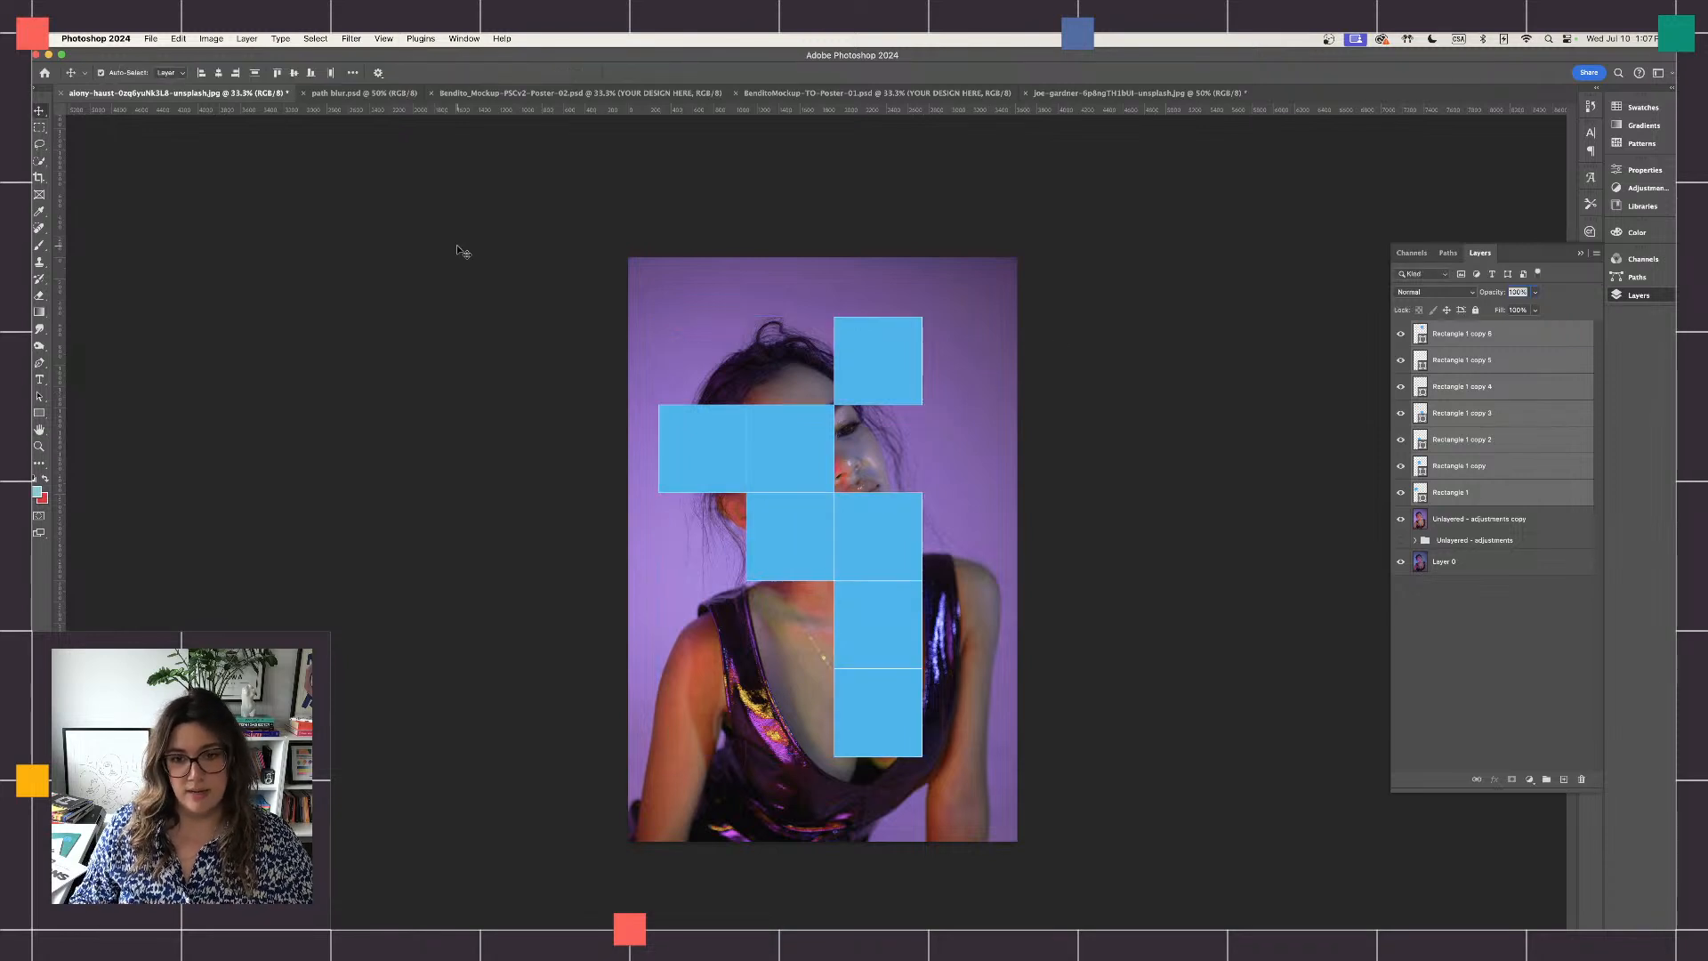
- Stretch the blue square over the chin and neck downward to about 2455 px tall, spanning three squares beside it
{"action": "left_click", "coordinate": [794, 537]}
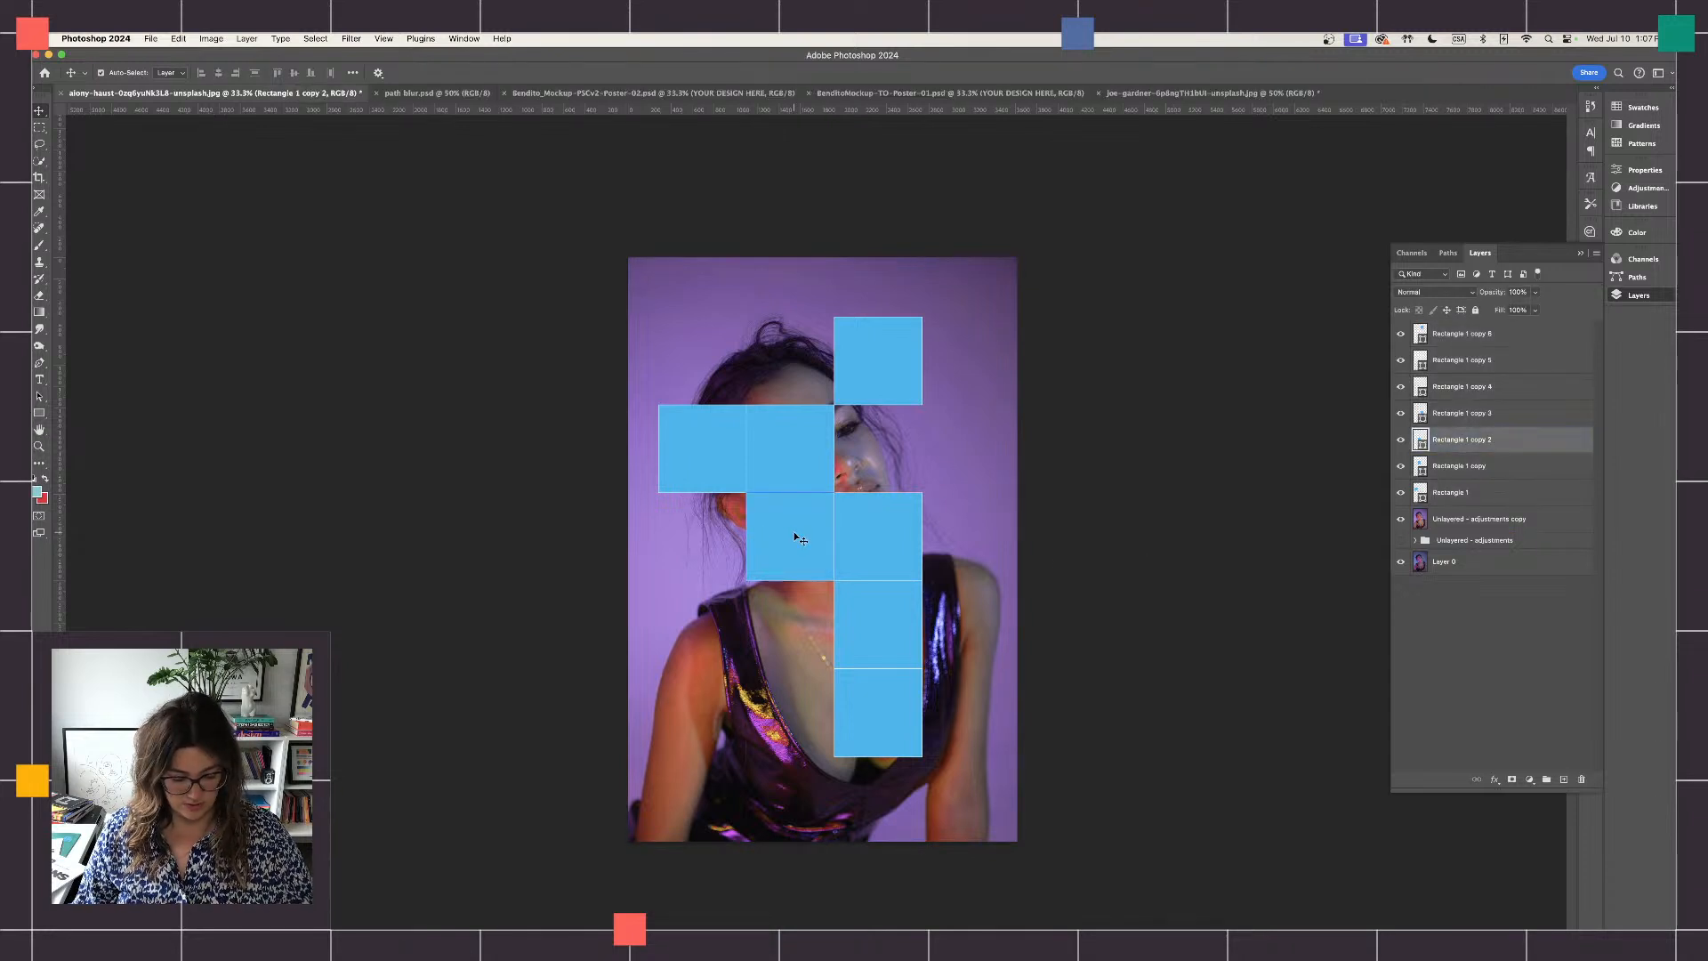
{"action": "key", "text": "super+t"}
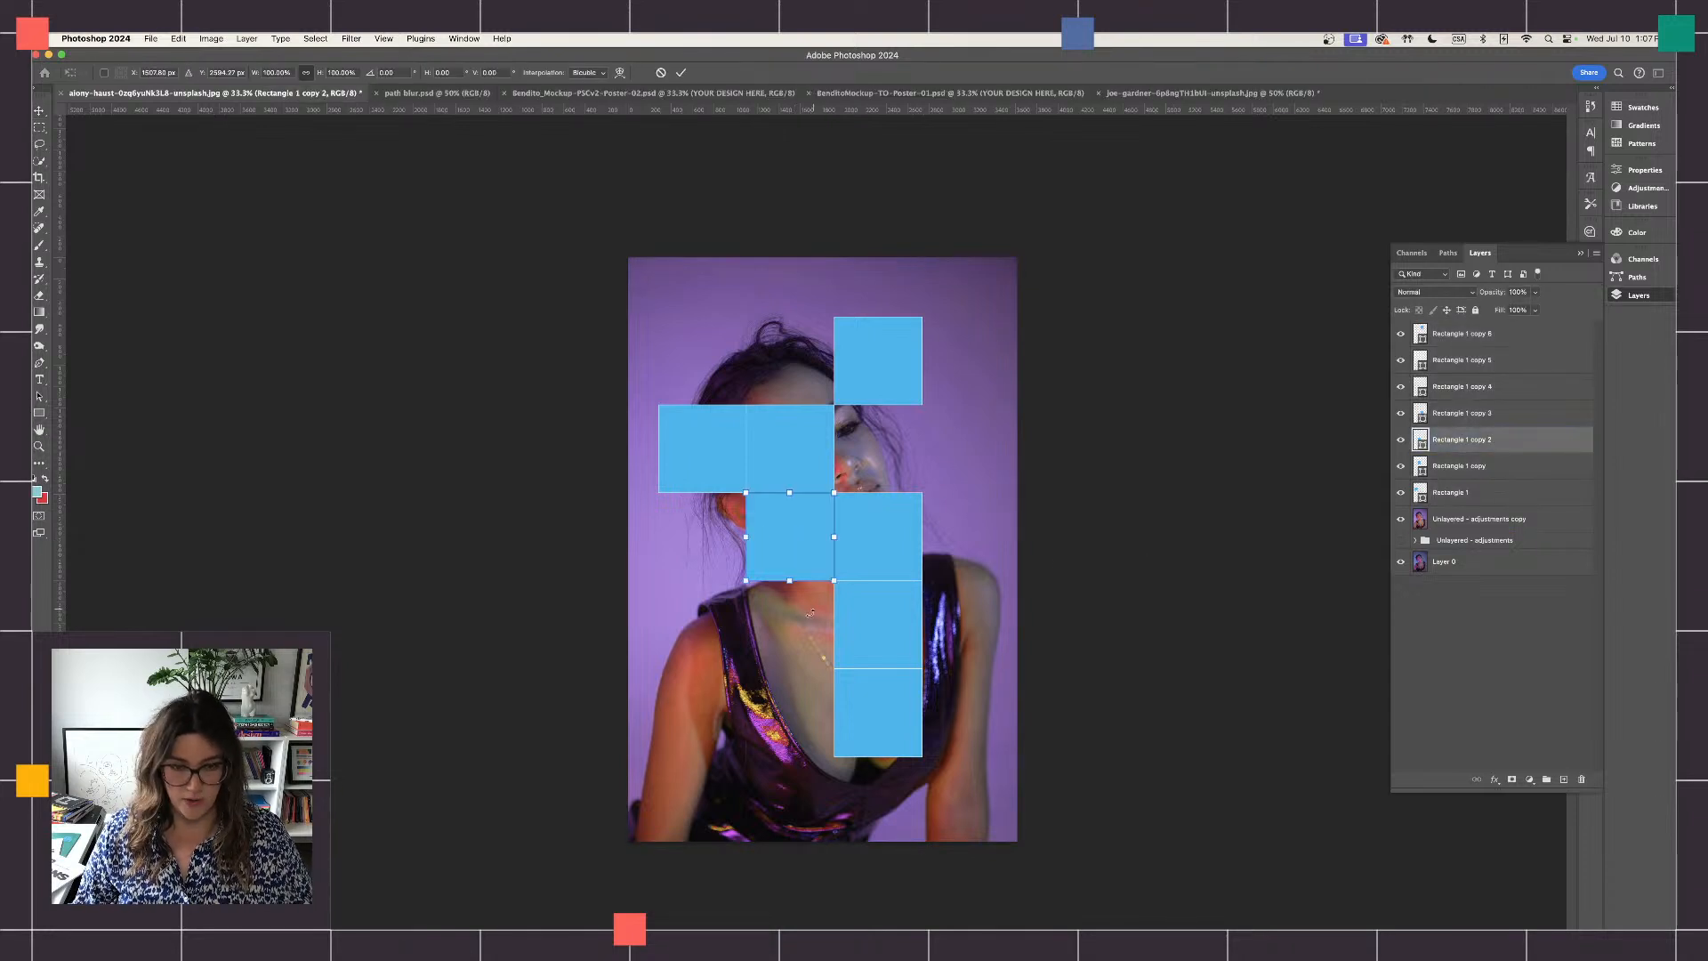
{"action": "left_click_drag", "start_coordinate": [790, 582], "coordinate": [774, 754]}
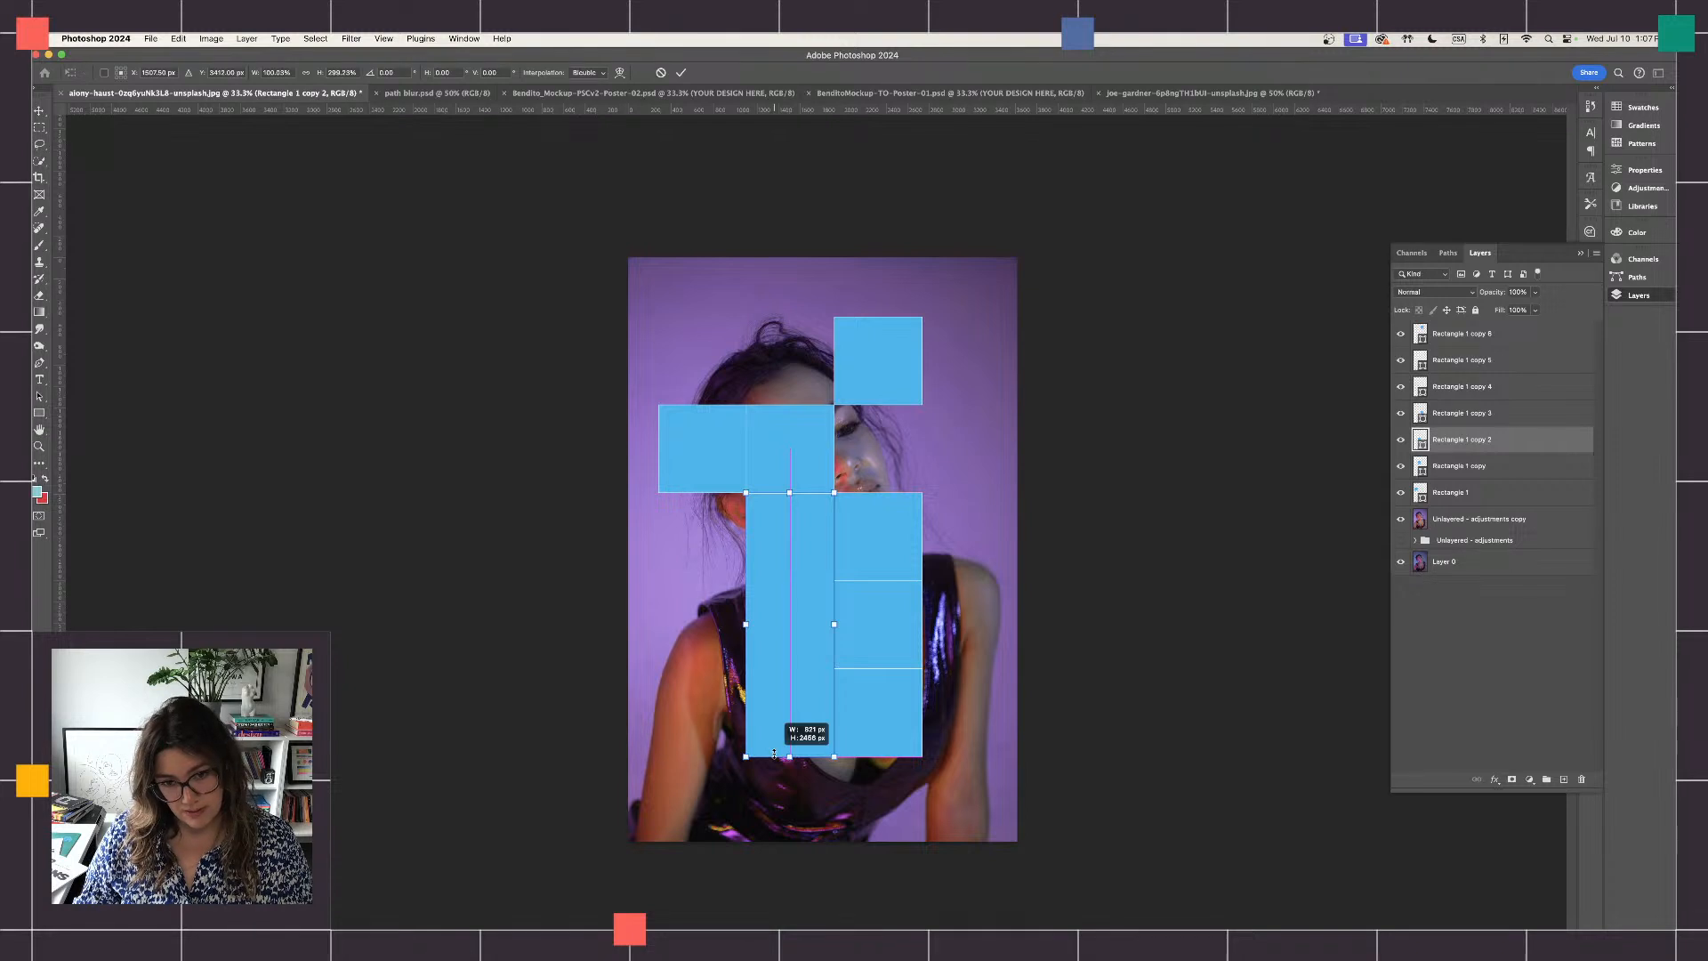
{"action": "left_click_drag", "start_coordinate": [774, 754], "coordinate": [774, 754]}
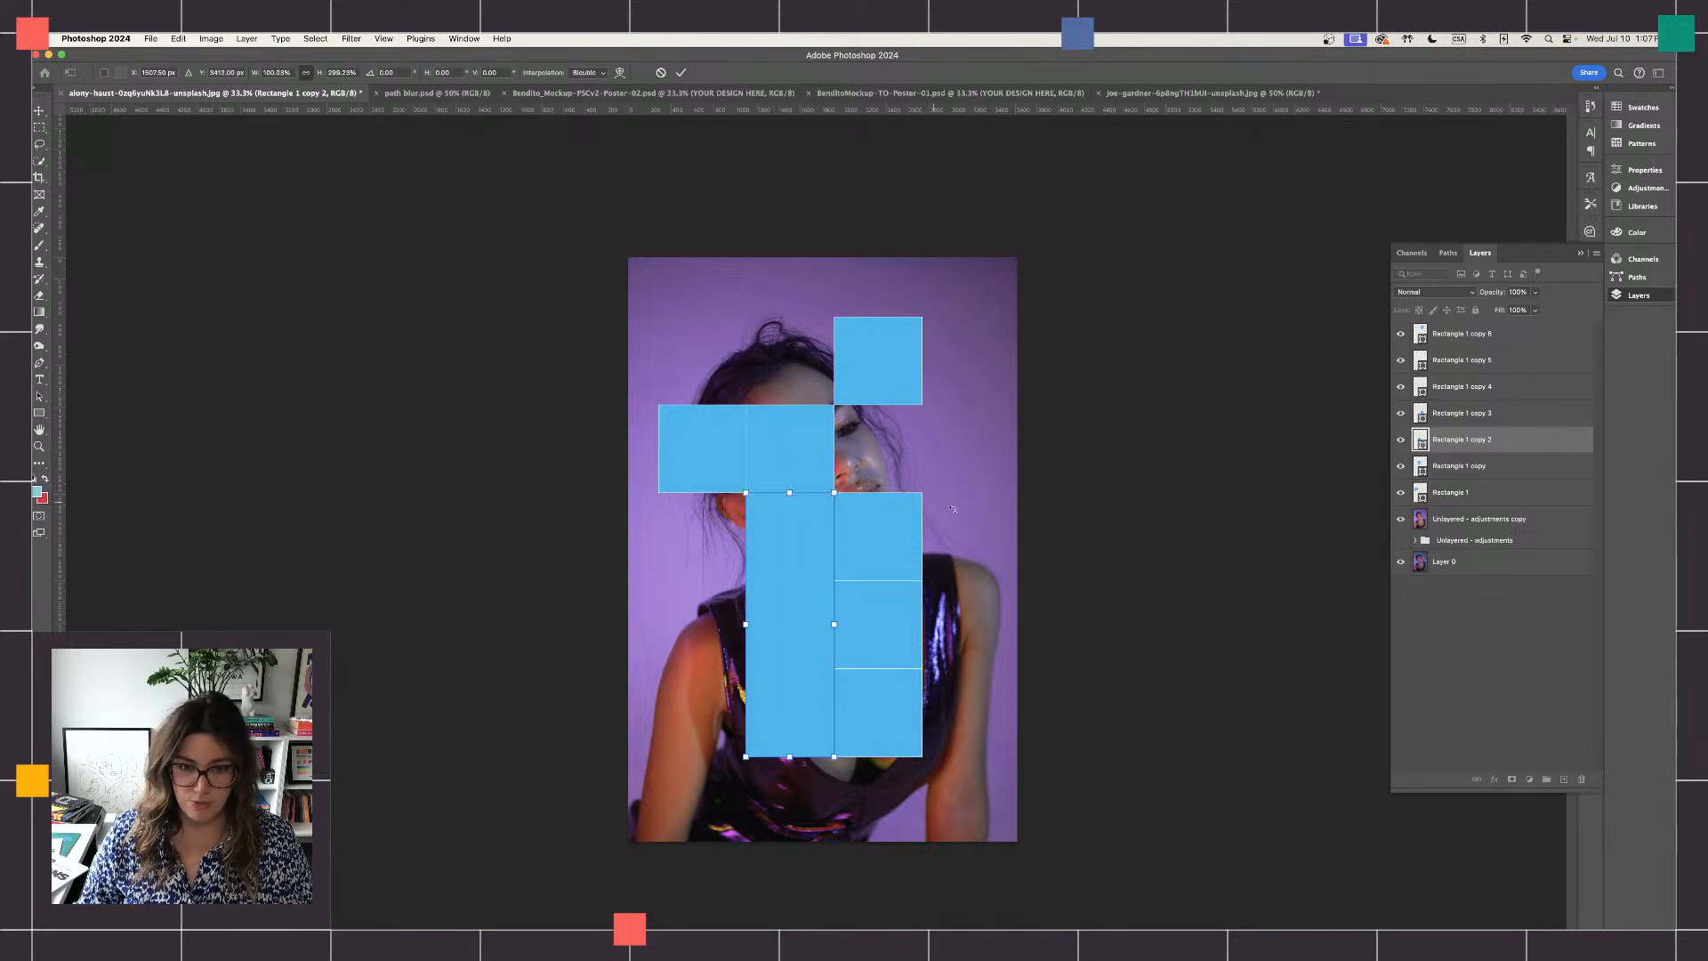
{"action": "key", "text": "Return"}
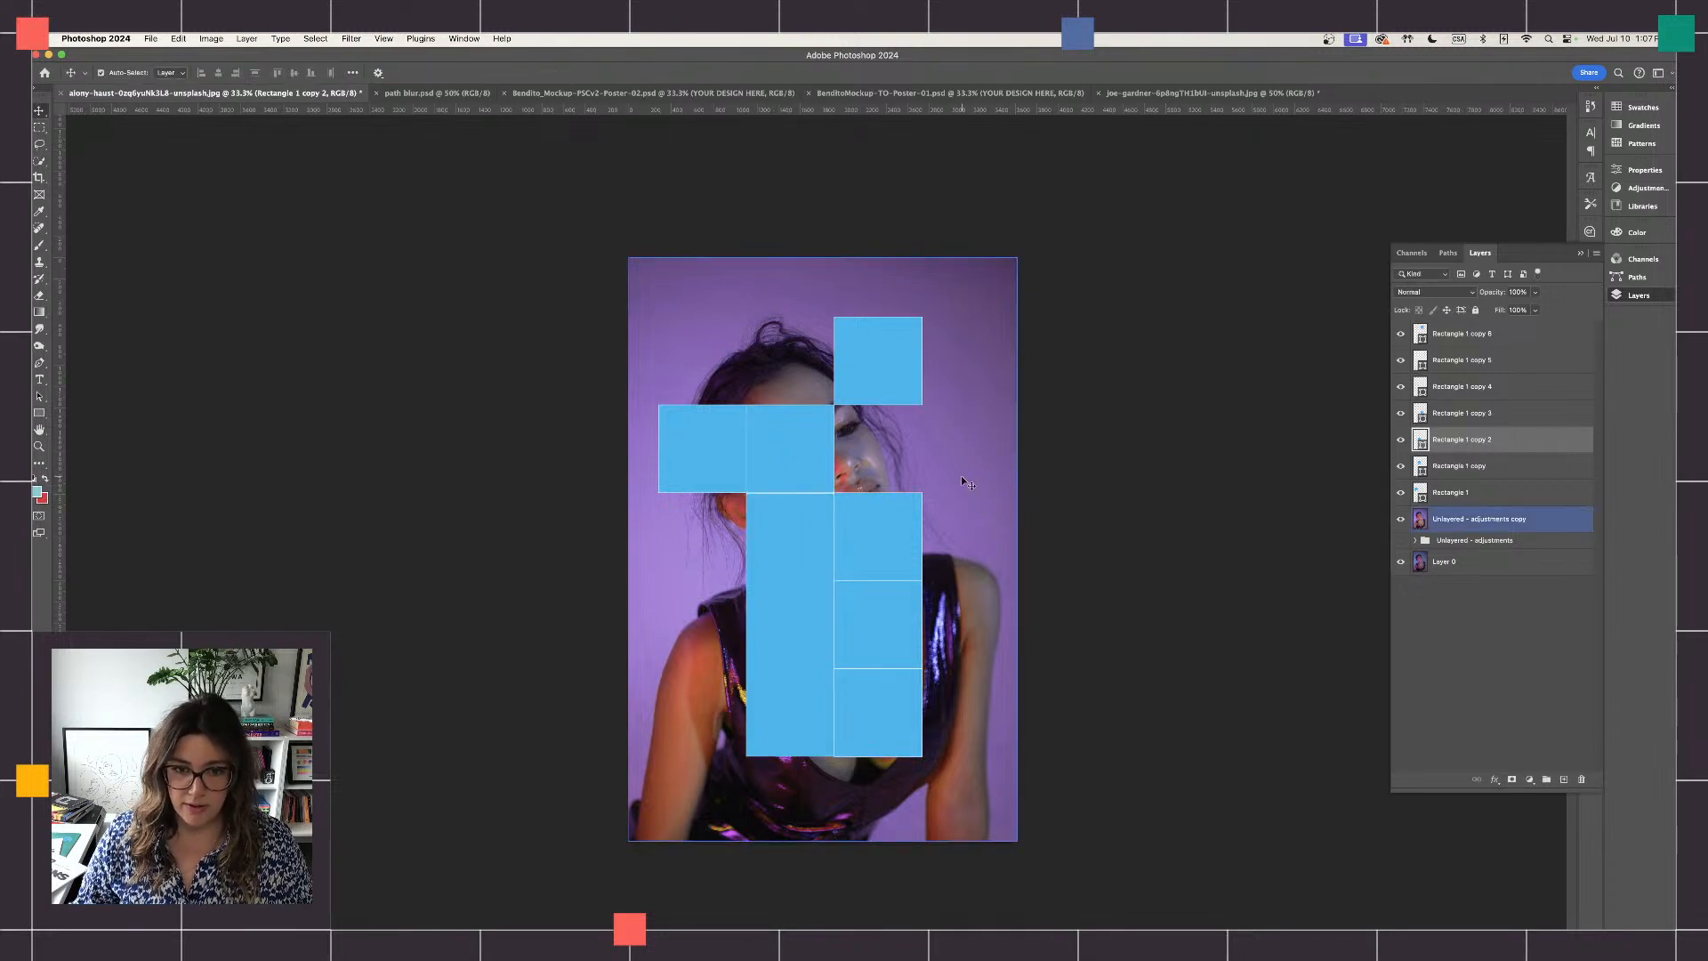
- Place a horizontal guide on the bottom edge of the lowest square in the column beside the tall rectangle
{"action": "key", "text": "super+equal"}
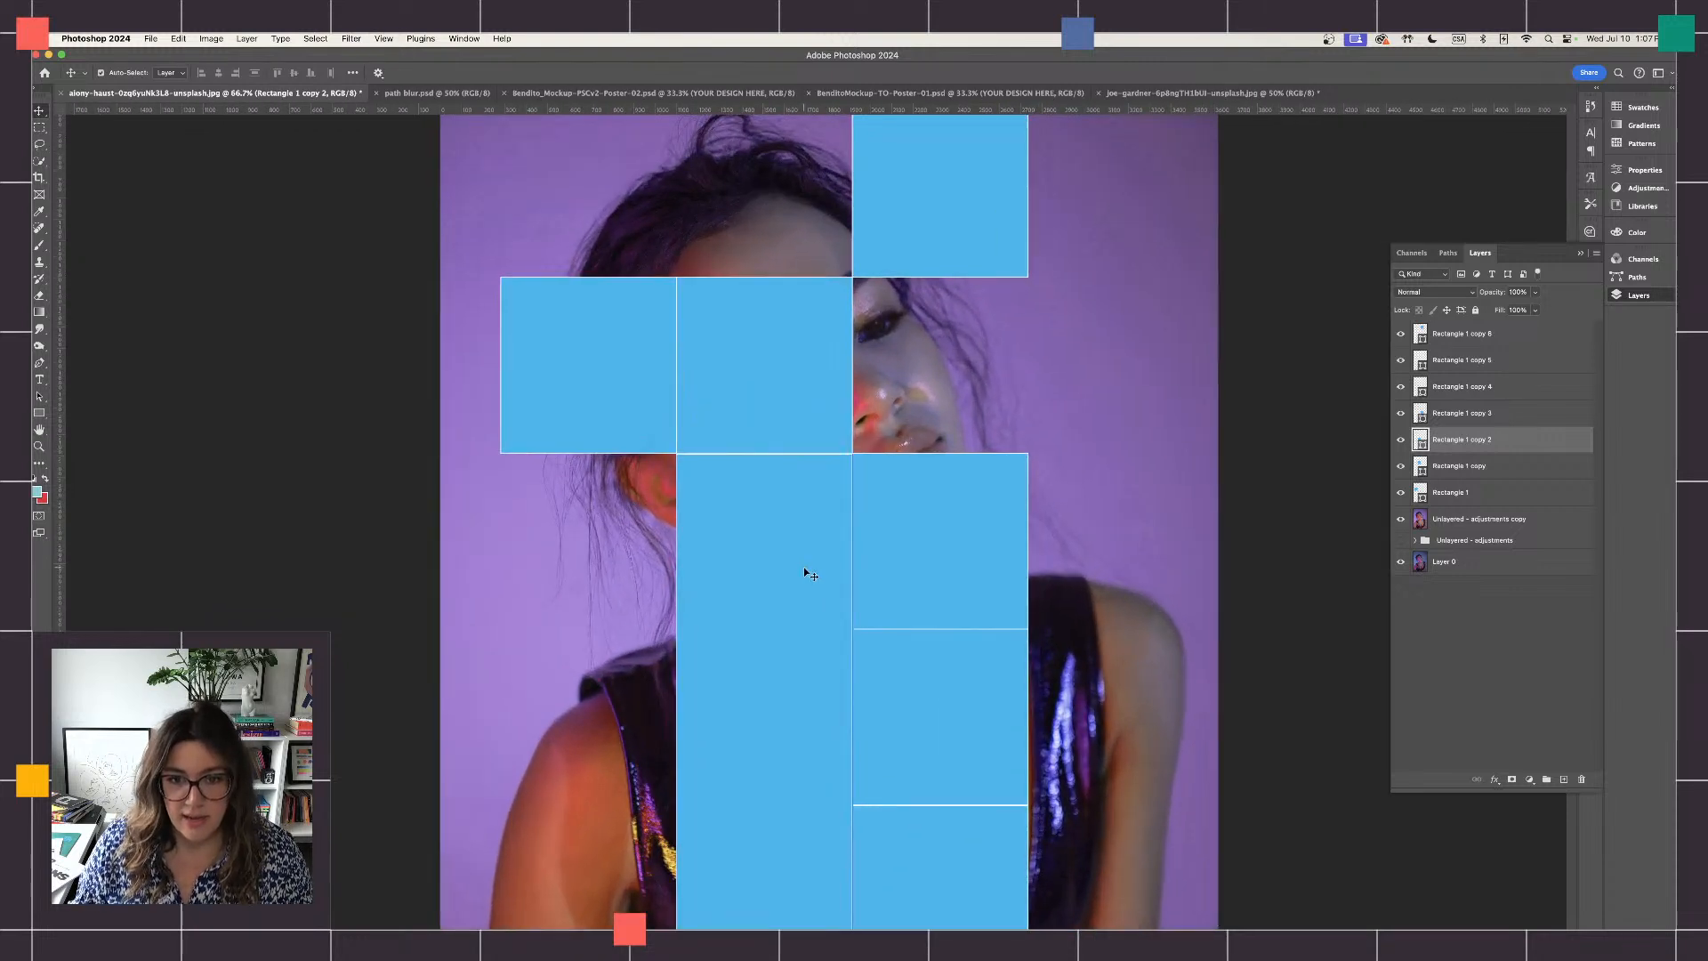
{"action": "left_click_drag", "start_coordinate": [804, 564], "coordinate": [804, 564]}
{"action": "scroll", "coordinate": [804, 564], "scroll_direction": "down", "scroll_amount": 5}
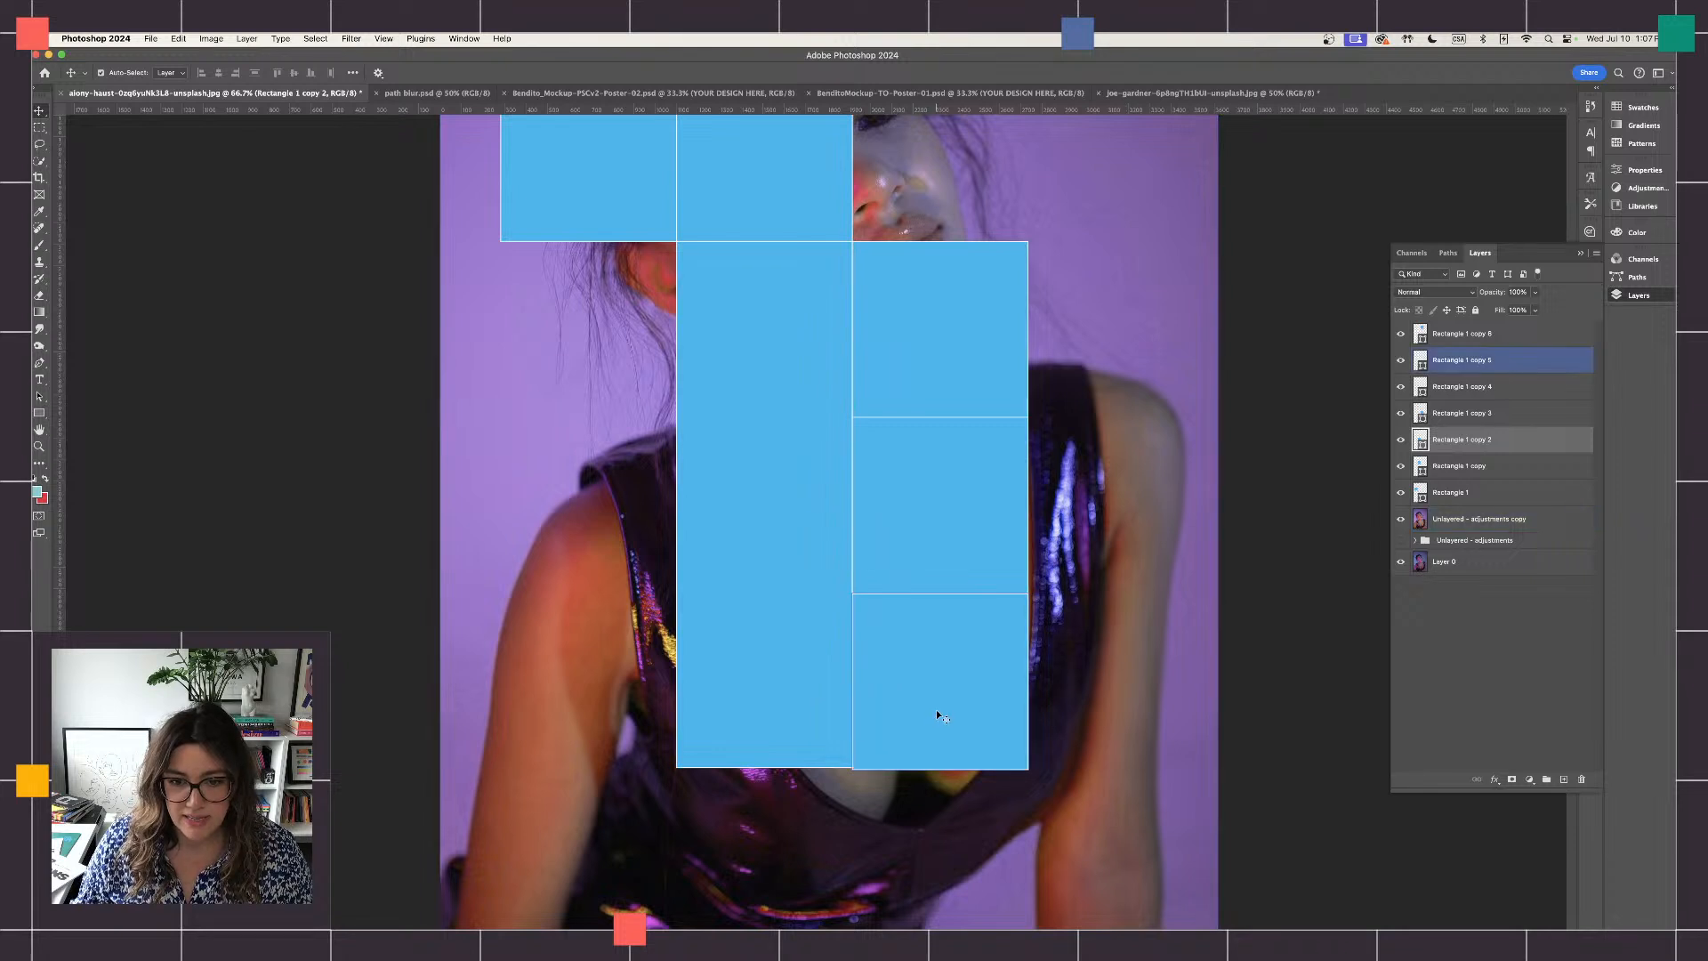
{"action": "key", "text": "super+t"}
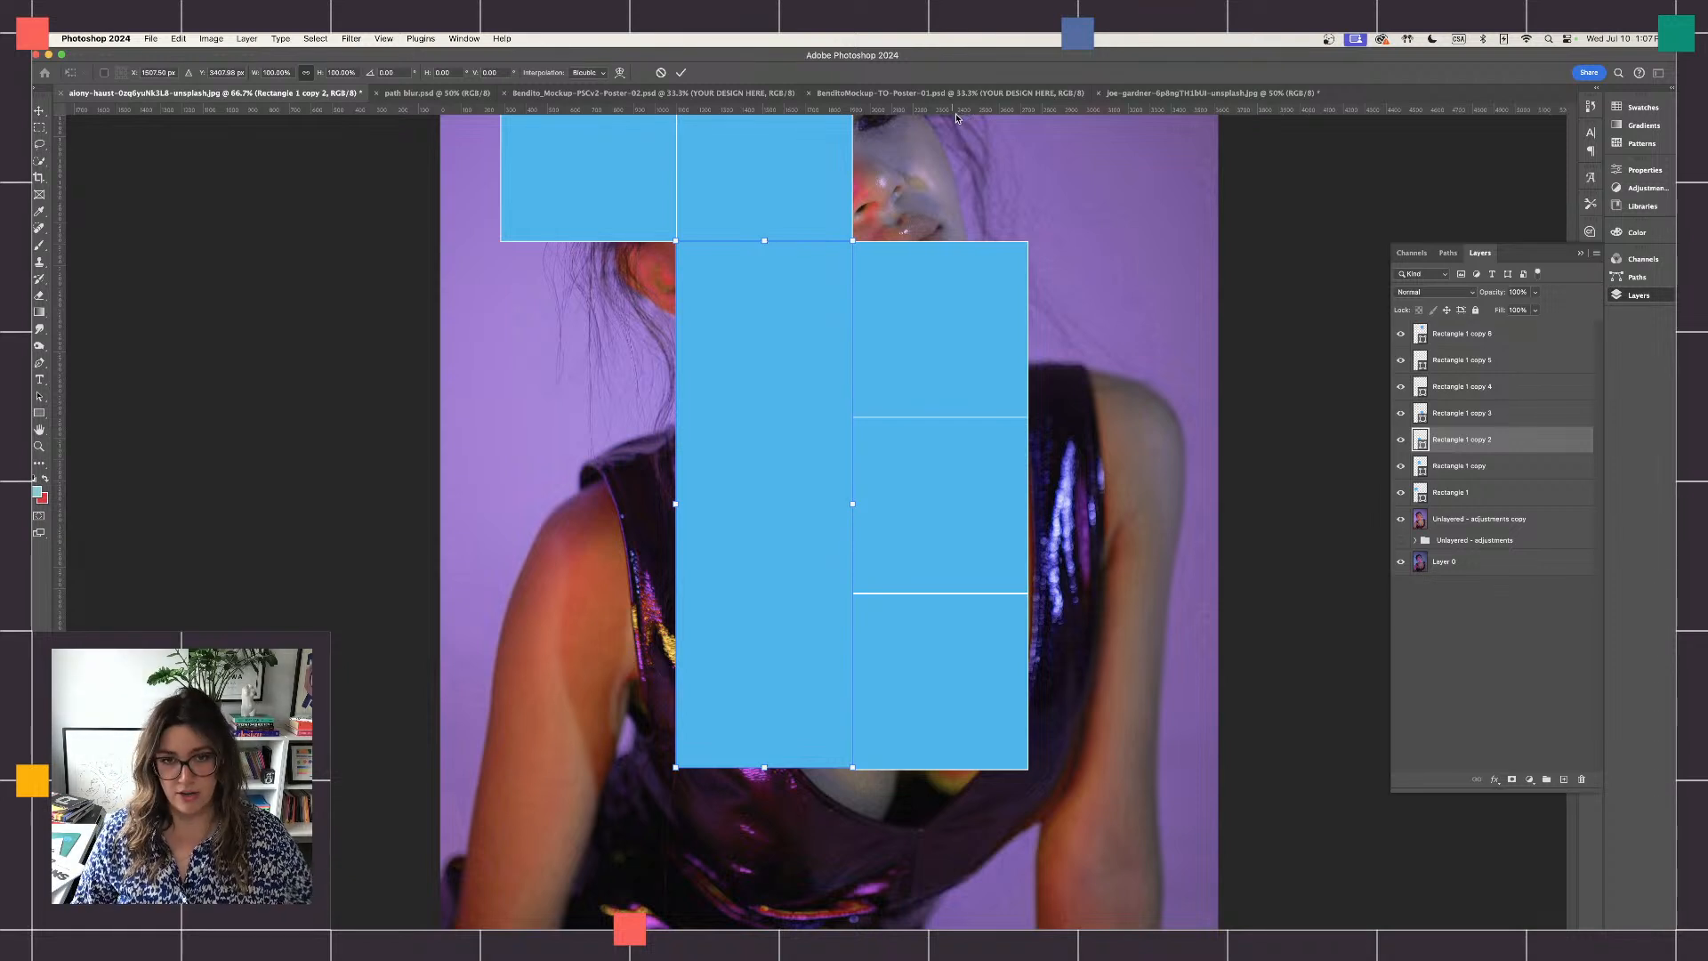
{"action": "key", "text": "super+r"}
{"action": "key", "text": "super+r"}
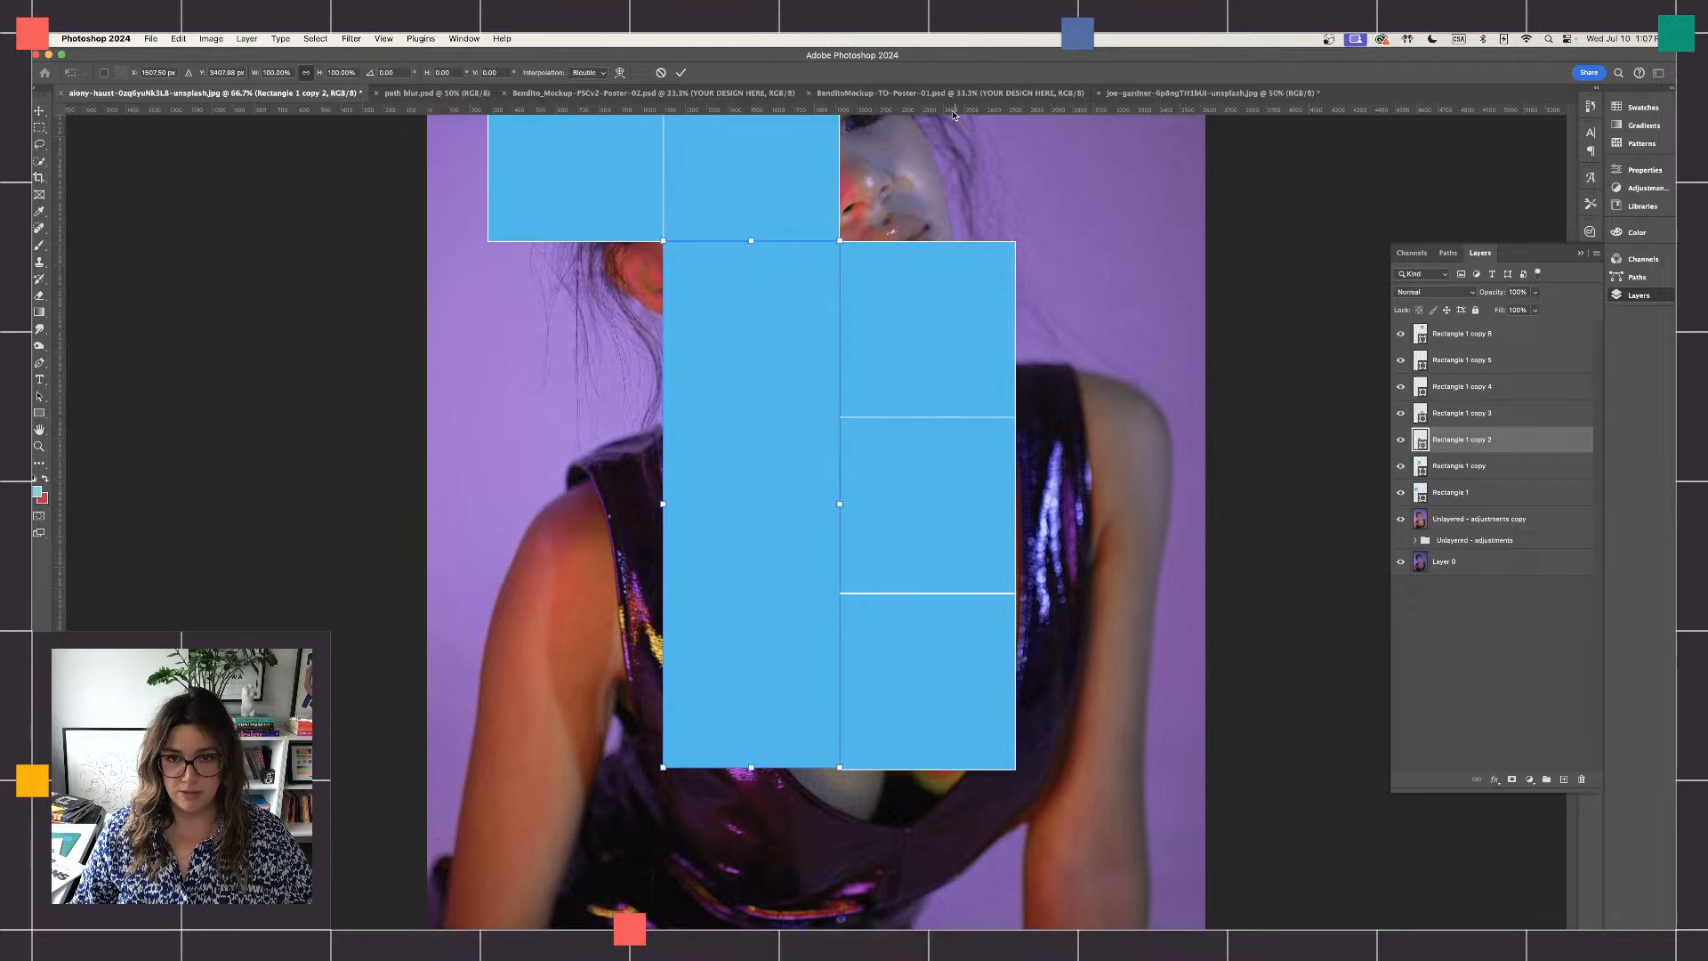
{"action": "left_click_drag", "start_coordinate": [951, 108], "coordinate": [865, 772]}
{"action": "key", "text": "super+equal"}
{"action": "key", "text": "super+equal"}
{"action": "key", "text": "super+equal"}
{"action": "scroll", "coordinate": [934, 449], "scroll_direction": "down", "scroll_amount": 10}
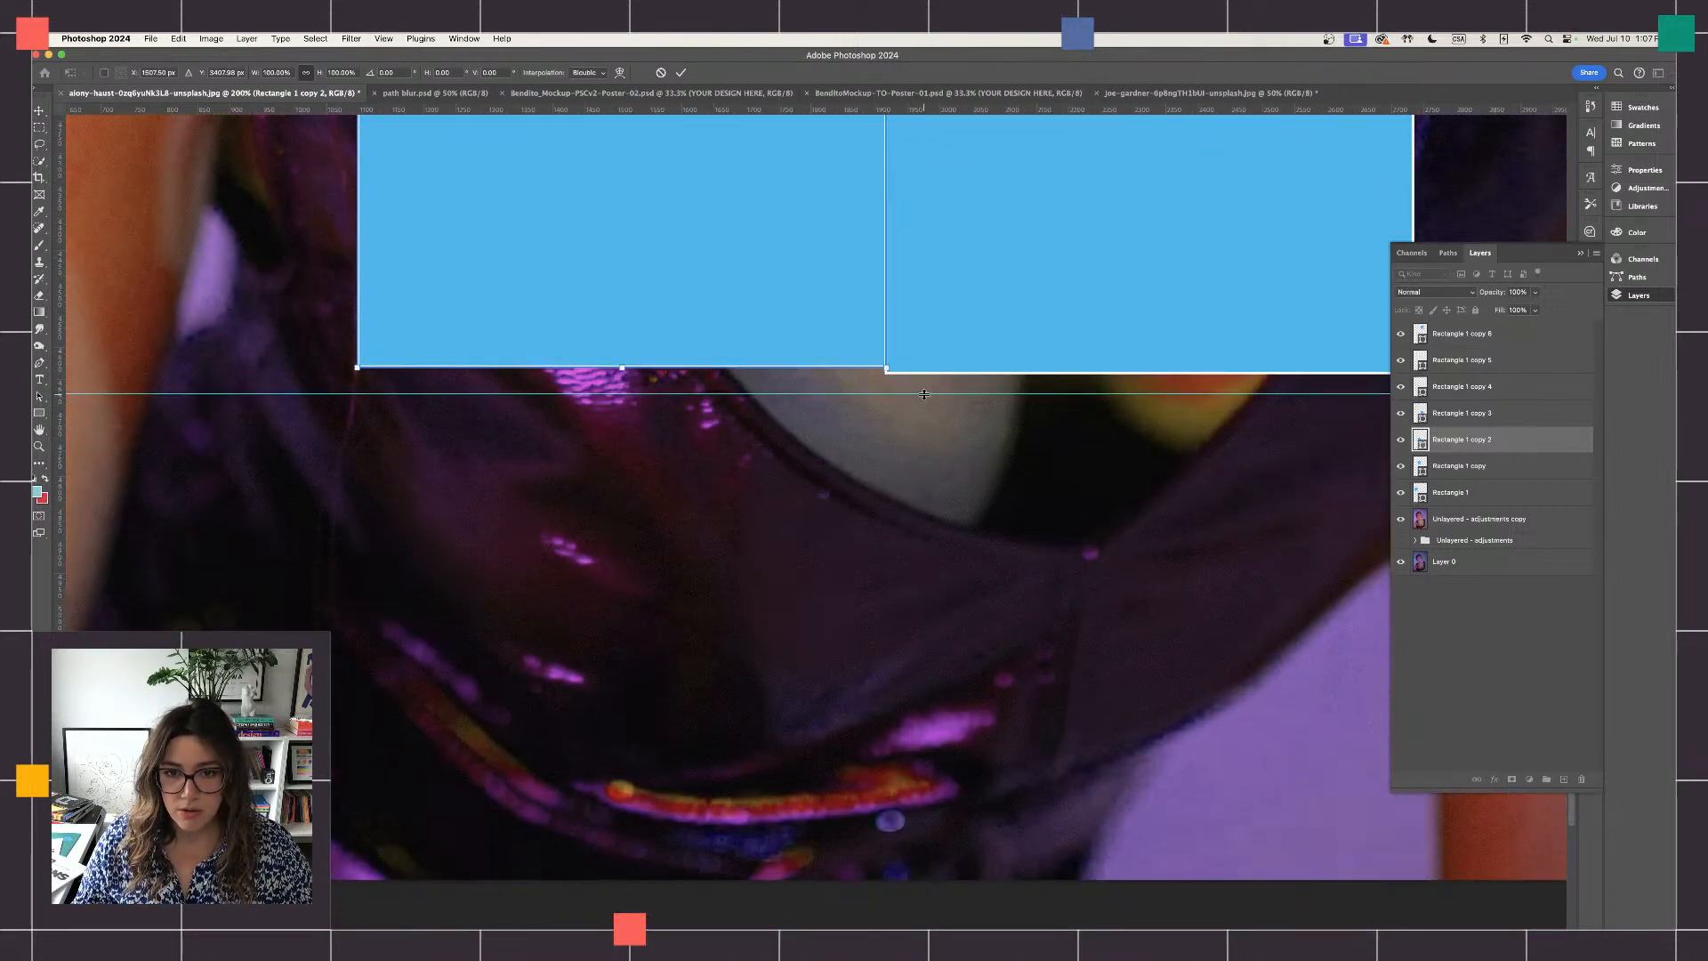
{"action": "left_click_drag", "start_coordinate": [925, 394], "coordinate": [921, 374]}
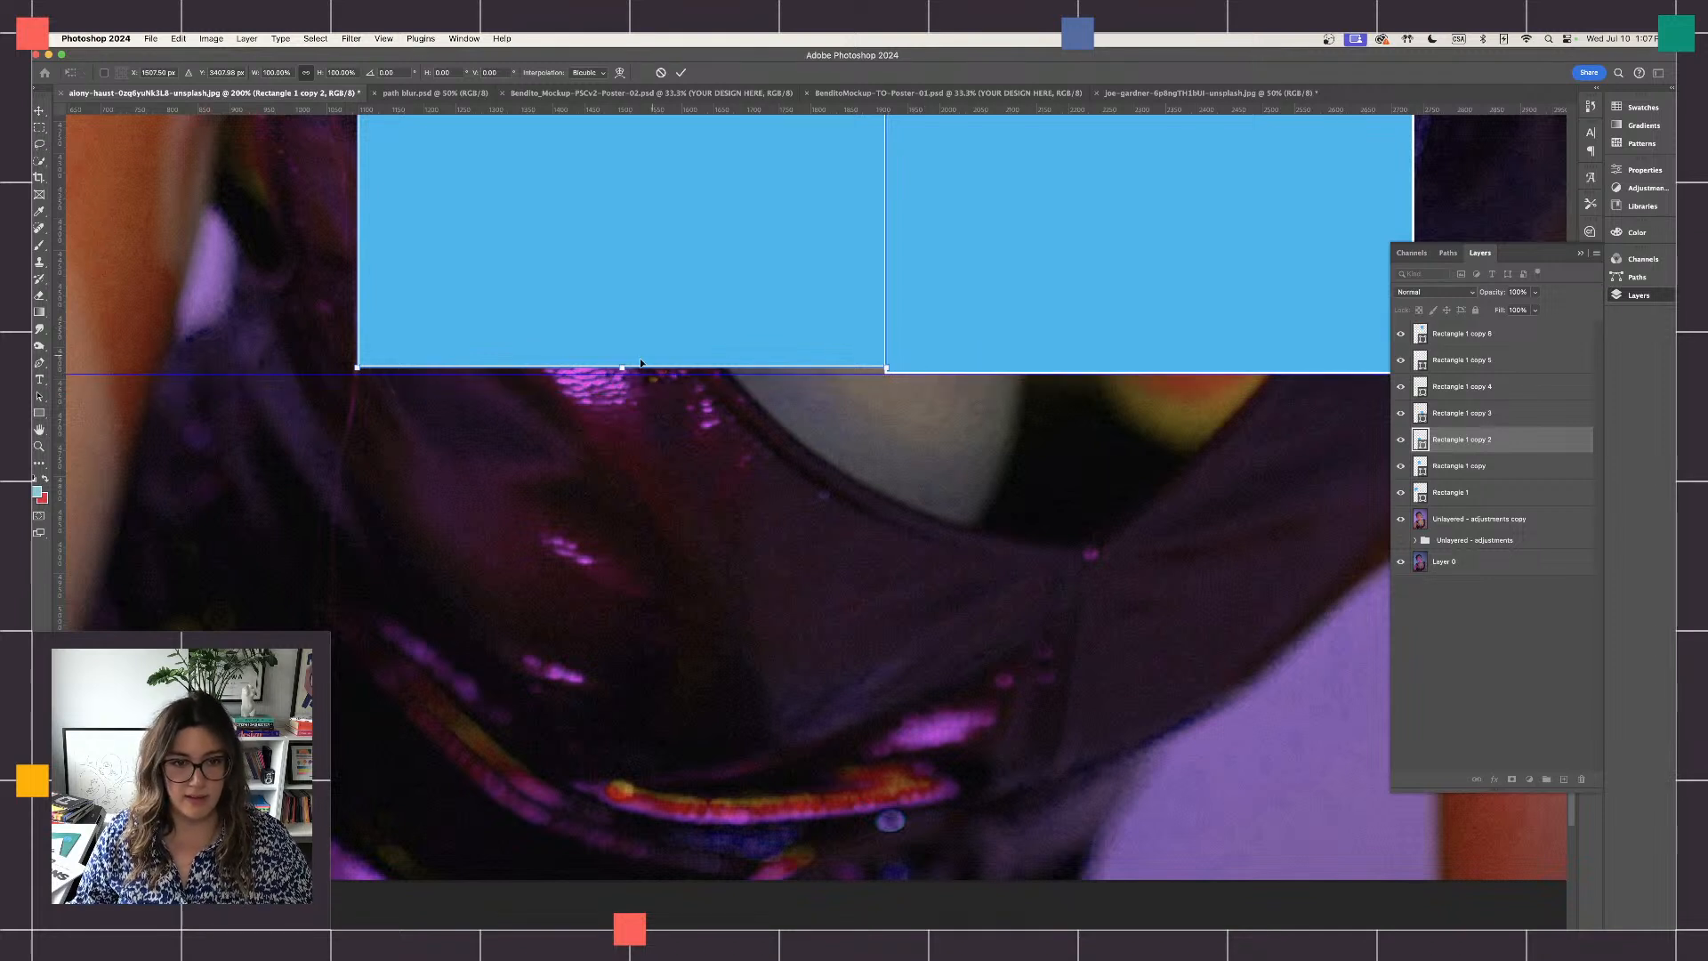
- Extend the tall rectangle's bottom edge to the guide so it lines up with the neighbouring lowest square, and deselect it
{"action": "left_click_drag", "start_coordinate": [620, 366], "coordinate": [620, 373]}
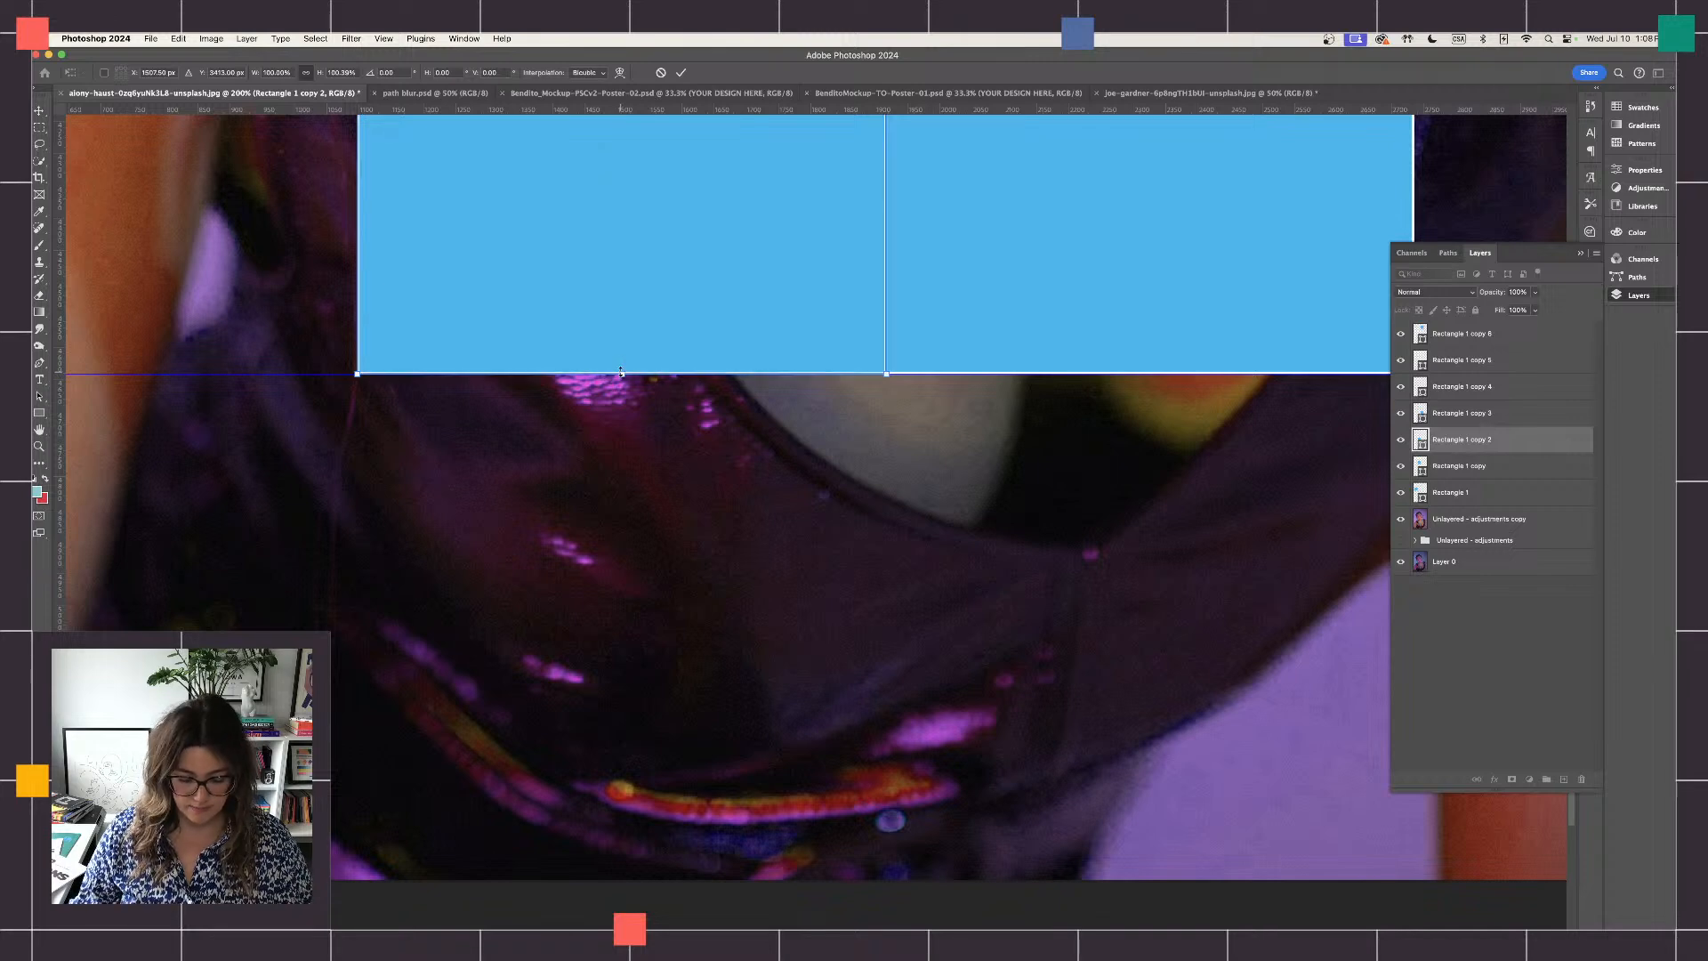
{"action": "key", "text": "super+minus"}
{"action": "key", "text": "super+minus"}
{"action": "key", "text": "super+minus"}
{"action": "key", "text": "super+minus"}
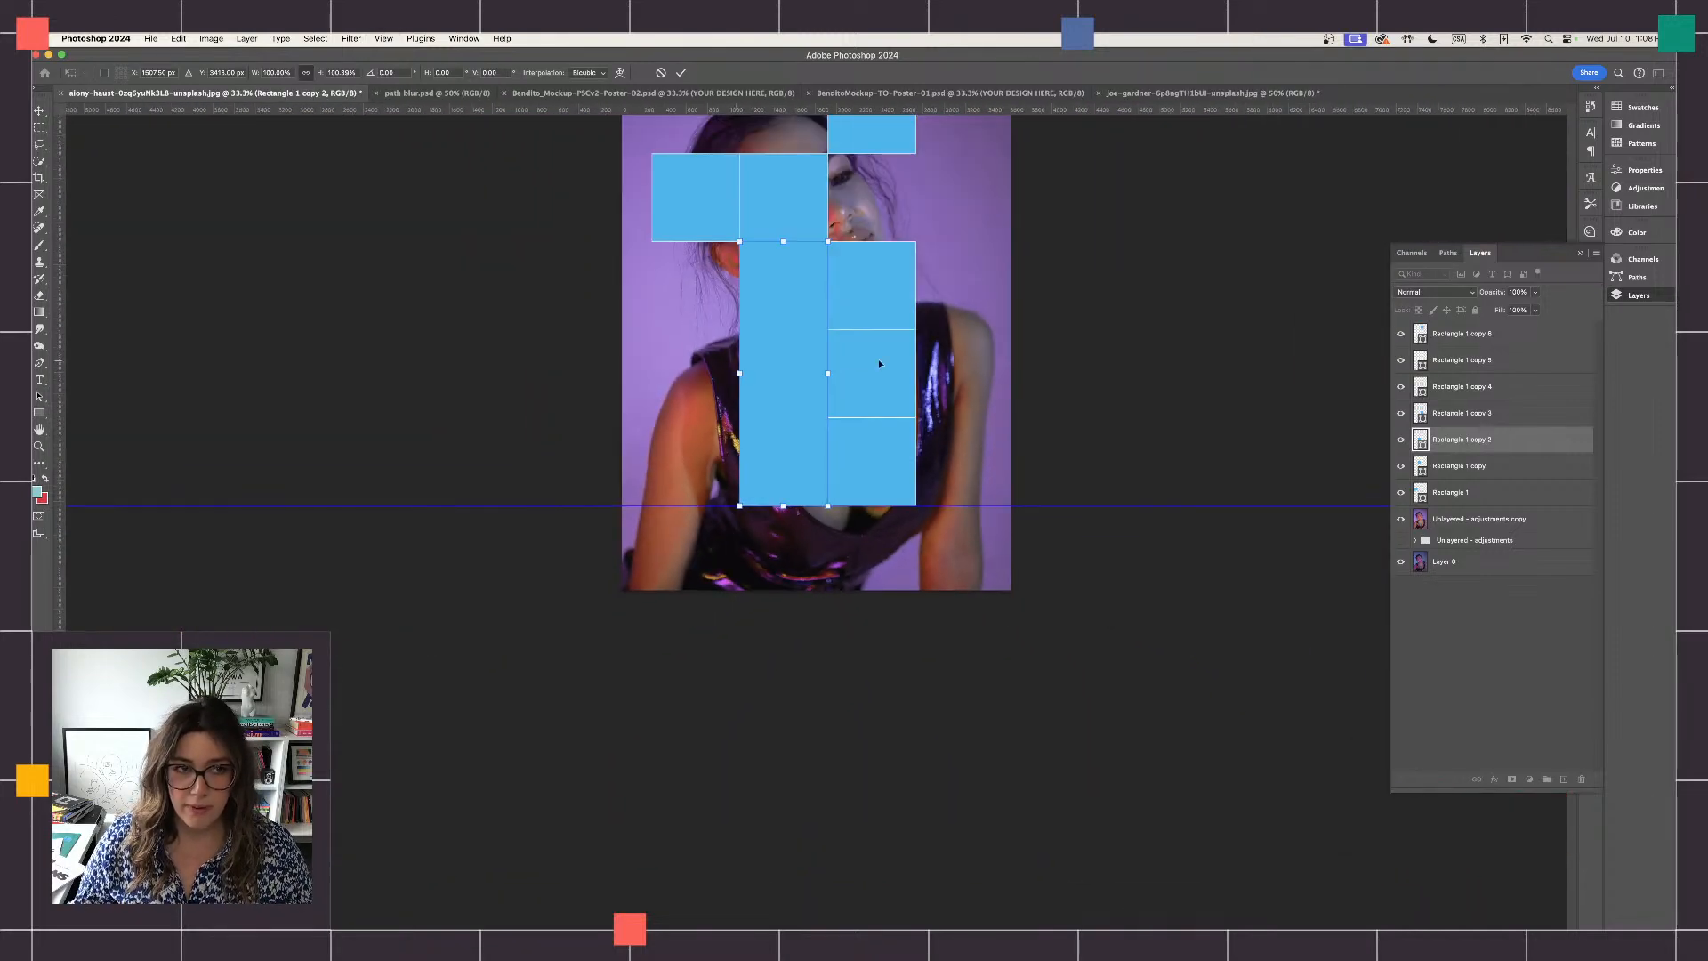
{"action": "key", "text": "Return"}
{"action": "left_click", "coordinate": [1023, 477]}
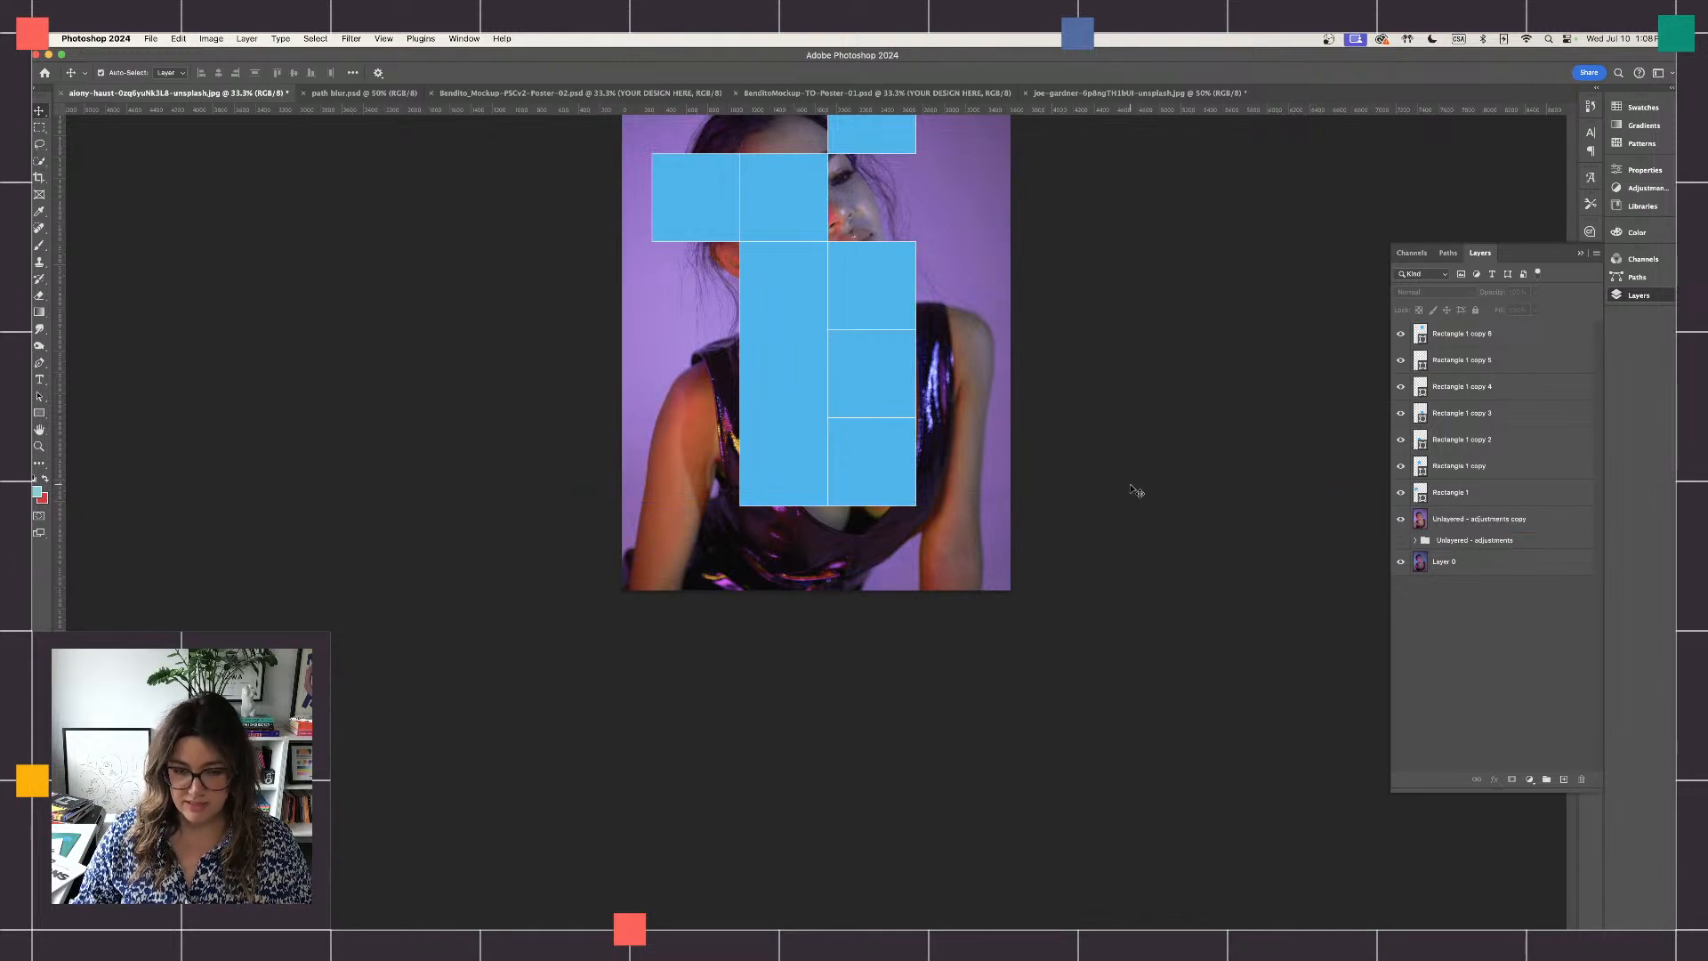
- Widen the middle square of the three-square column rightward to about 1.4 times its width, keeping its height
{"action": "scroll", "coordinate": [1137, 489], "scroll_direction": "up", "scroll_amount": 3}
{"action": "key", "text": "super+plus"}
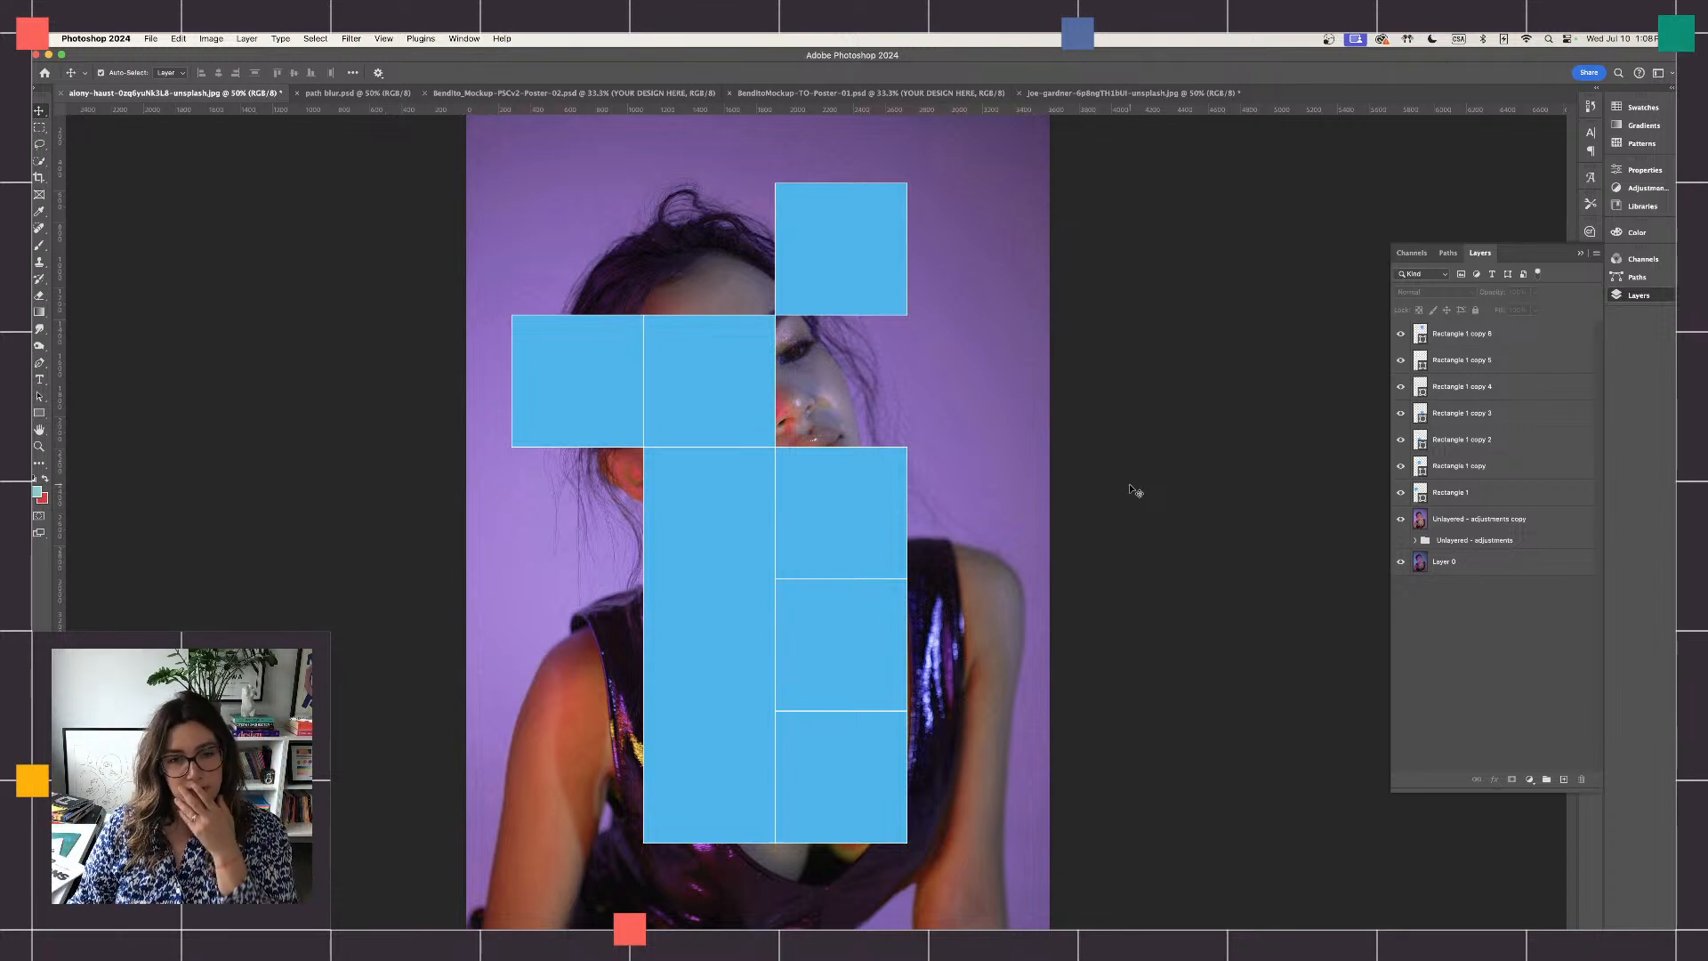
{"action": "left_click", "coordinate": [949, 430]}
{"action": "scroll", "coordinate": [948, 430], "scroll_direction": "down", "scroll_amount": 2}
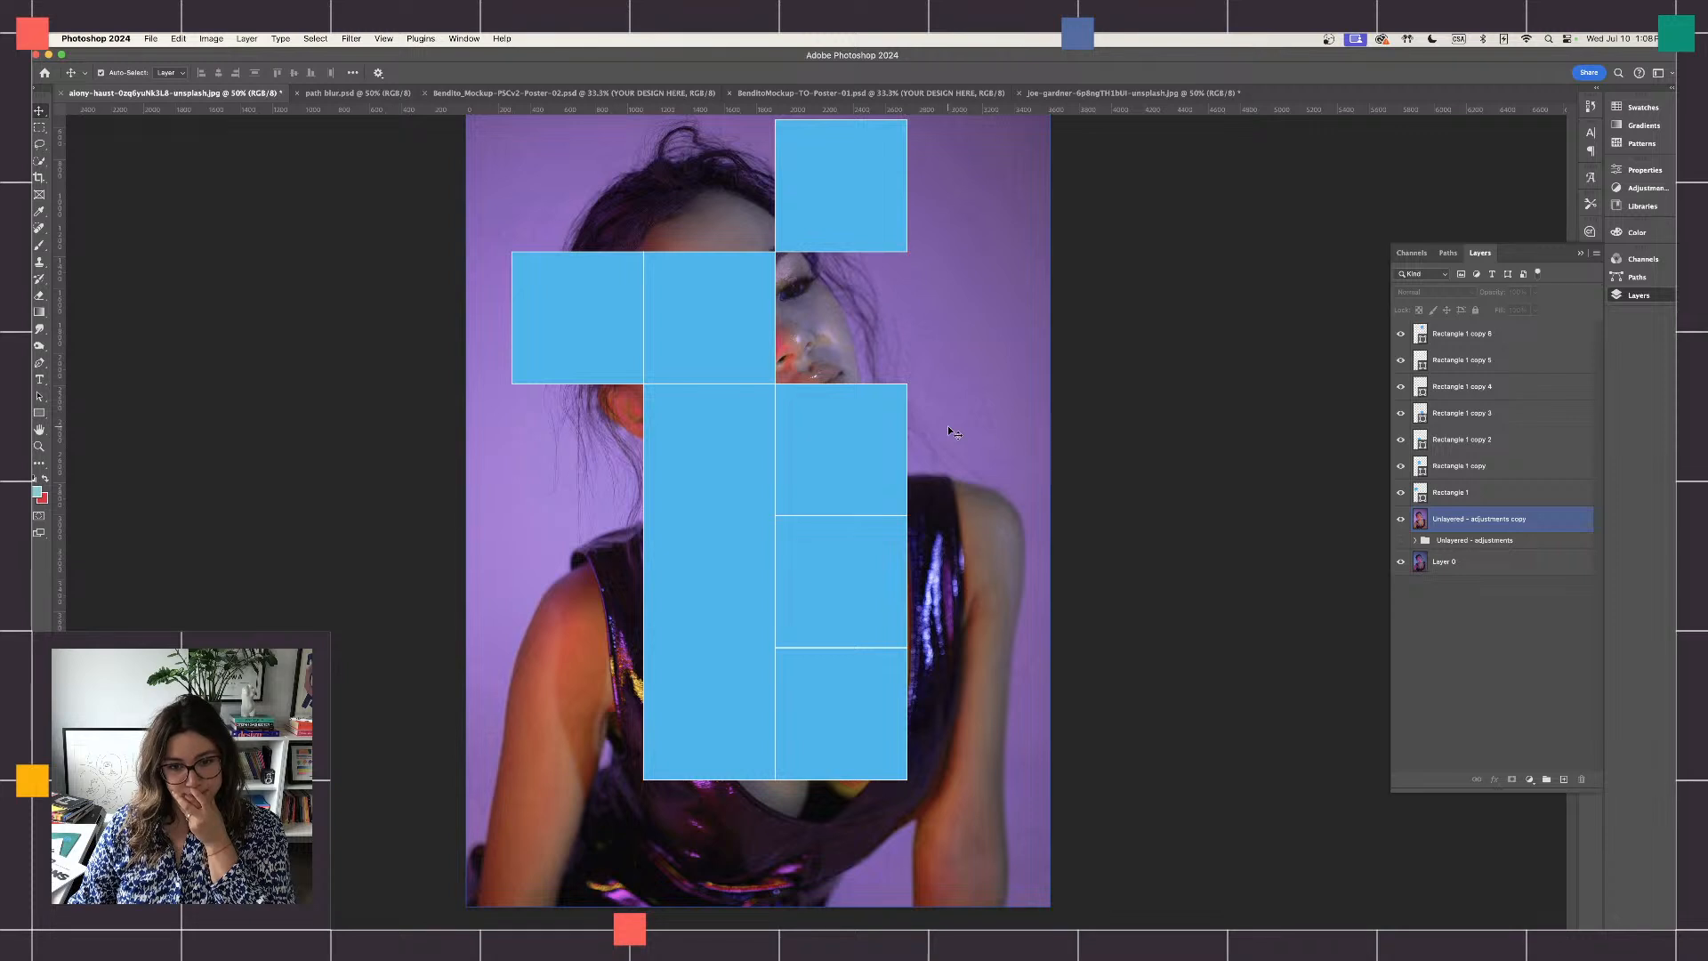
{"action": "left_click", "coordinate": [828, 584]}
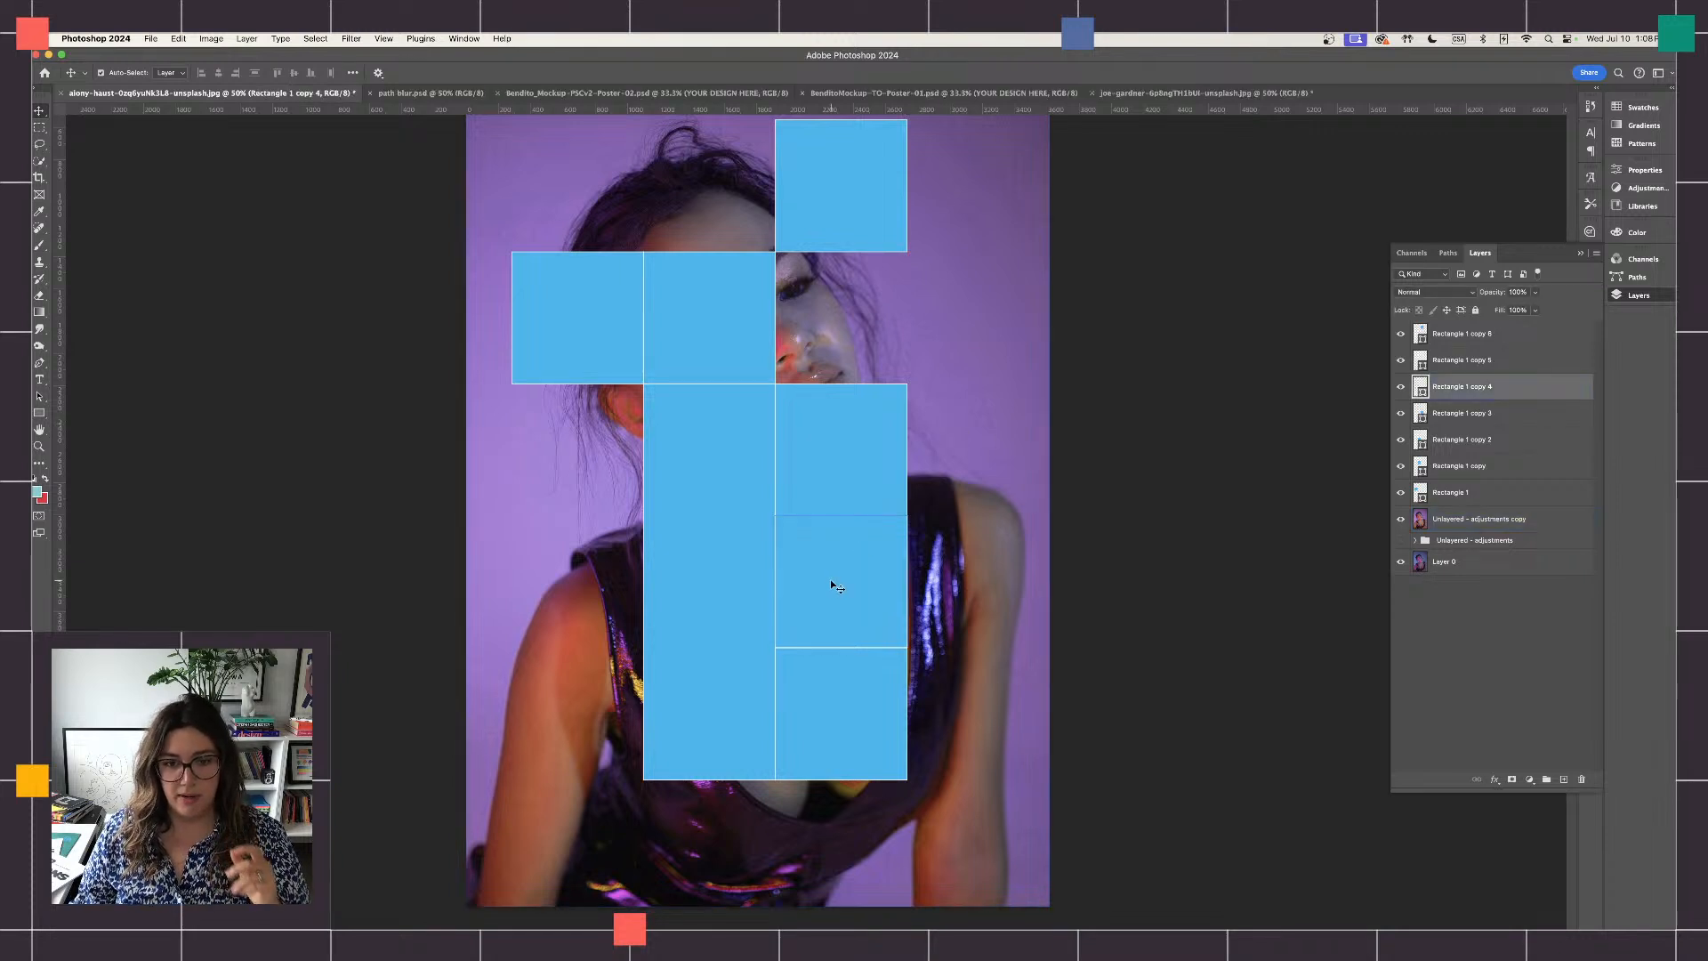
{"action": "key", "text": "super+t"}
{"action": "left_click_drag", "start_coordinate": [909, 583], "coordinate": [959, 586]}
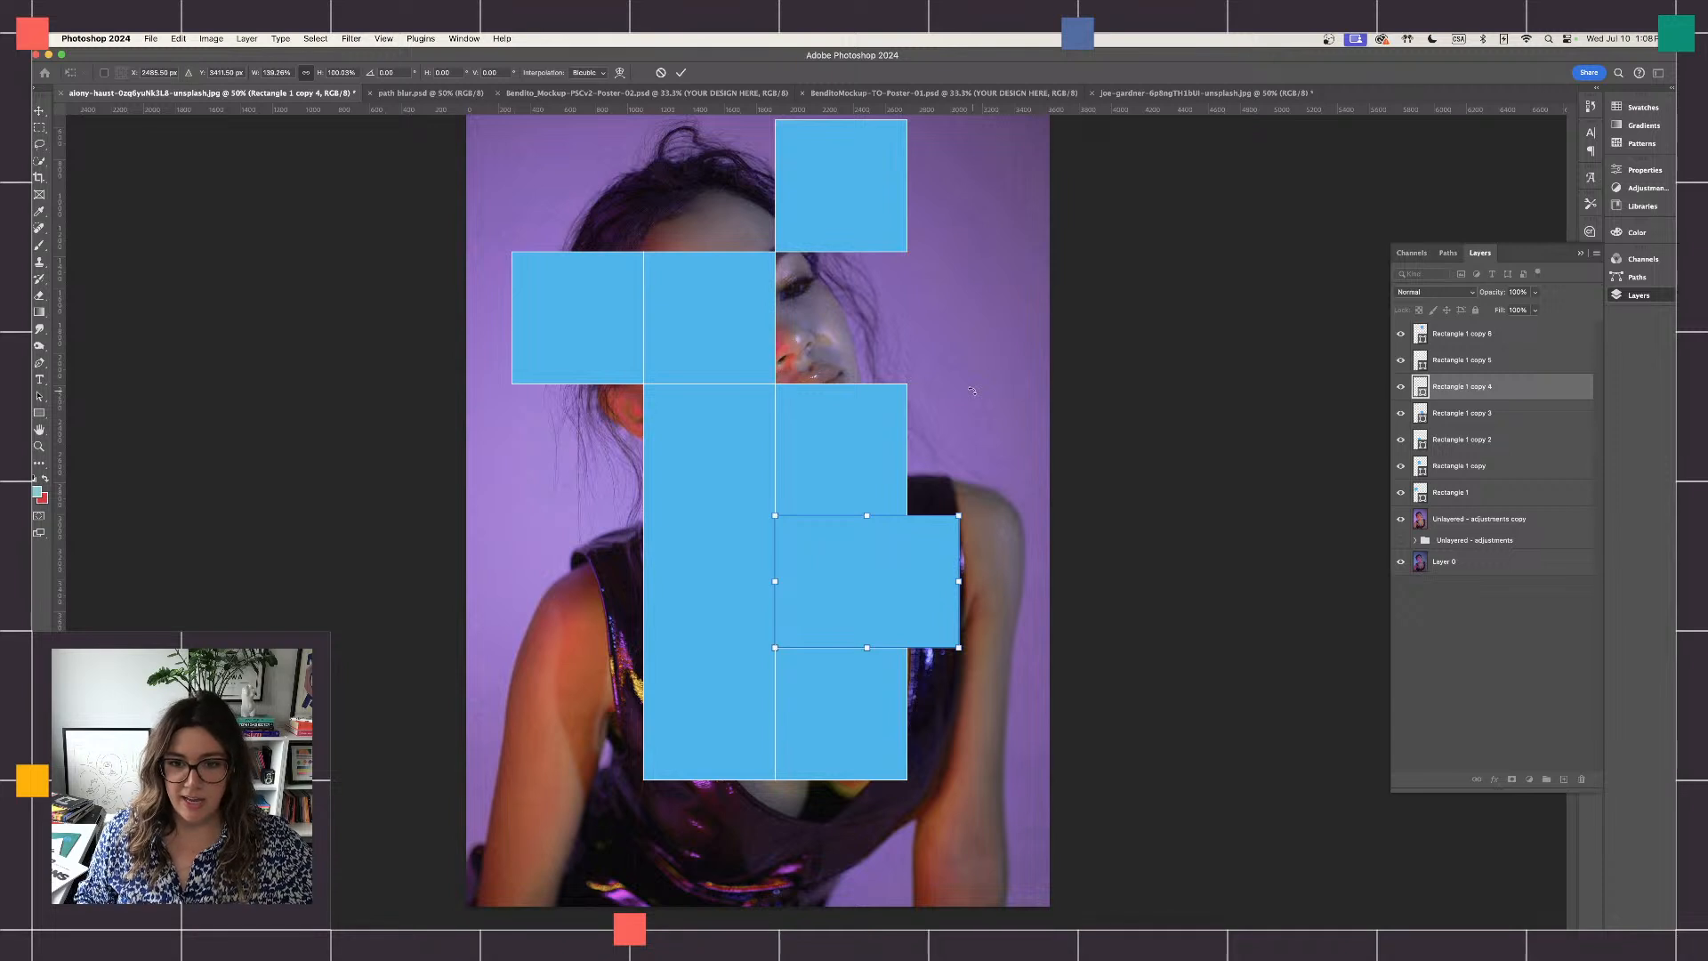
{"action": "key", "text": "Return"}
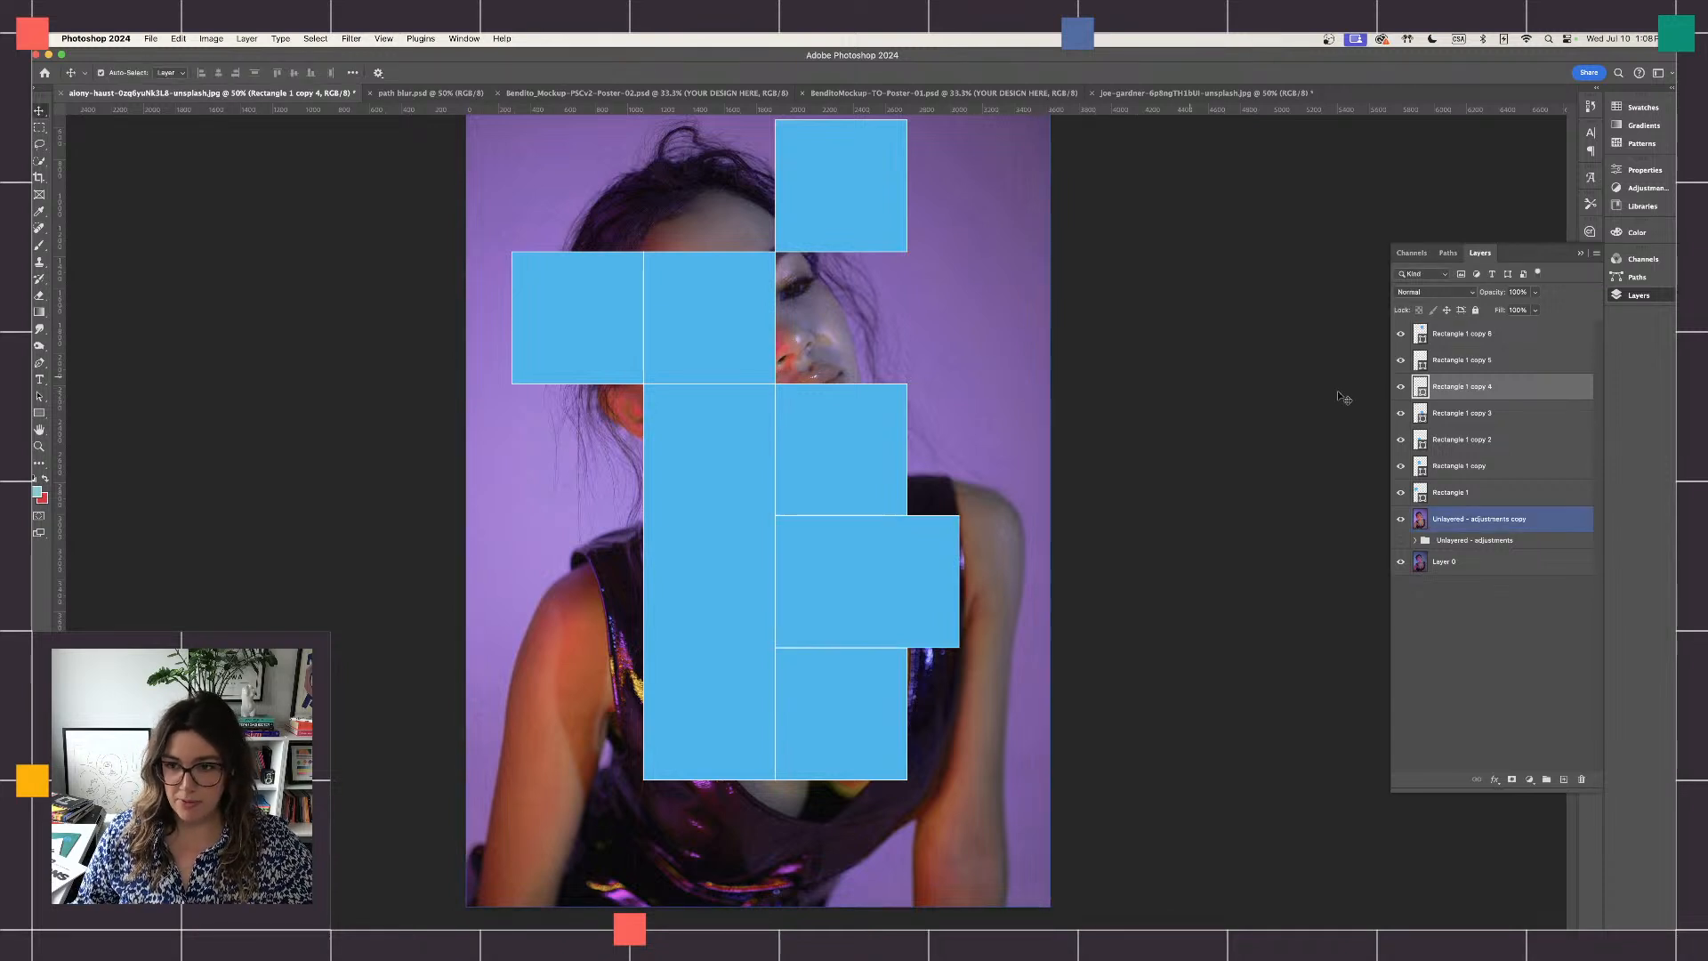
- Select all seven rectangles and shift the whole arrangement slightly right and down over the portrait
{"action": "left_click", "coordinate": [1448, 334]}
{"action": "left_click", "coordinate": [1470, 495], "text": "shift"}
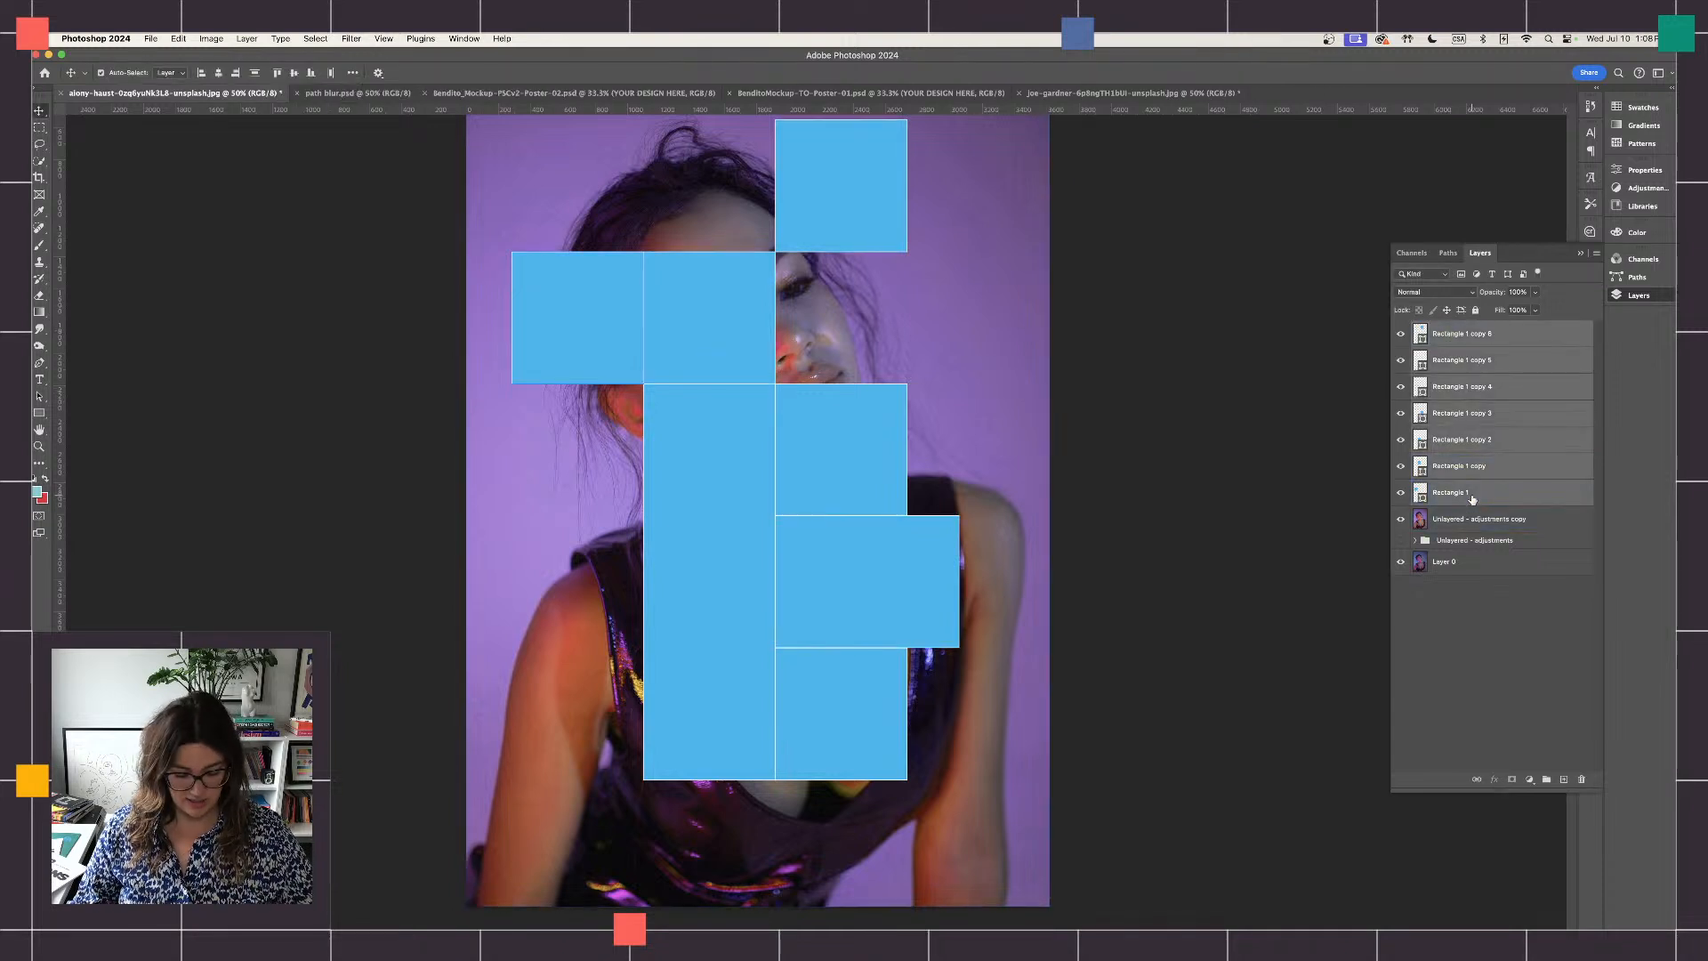
{"action": "key", "text": "super+minus"}
{"action": "key", "text": "super+t"}
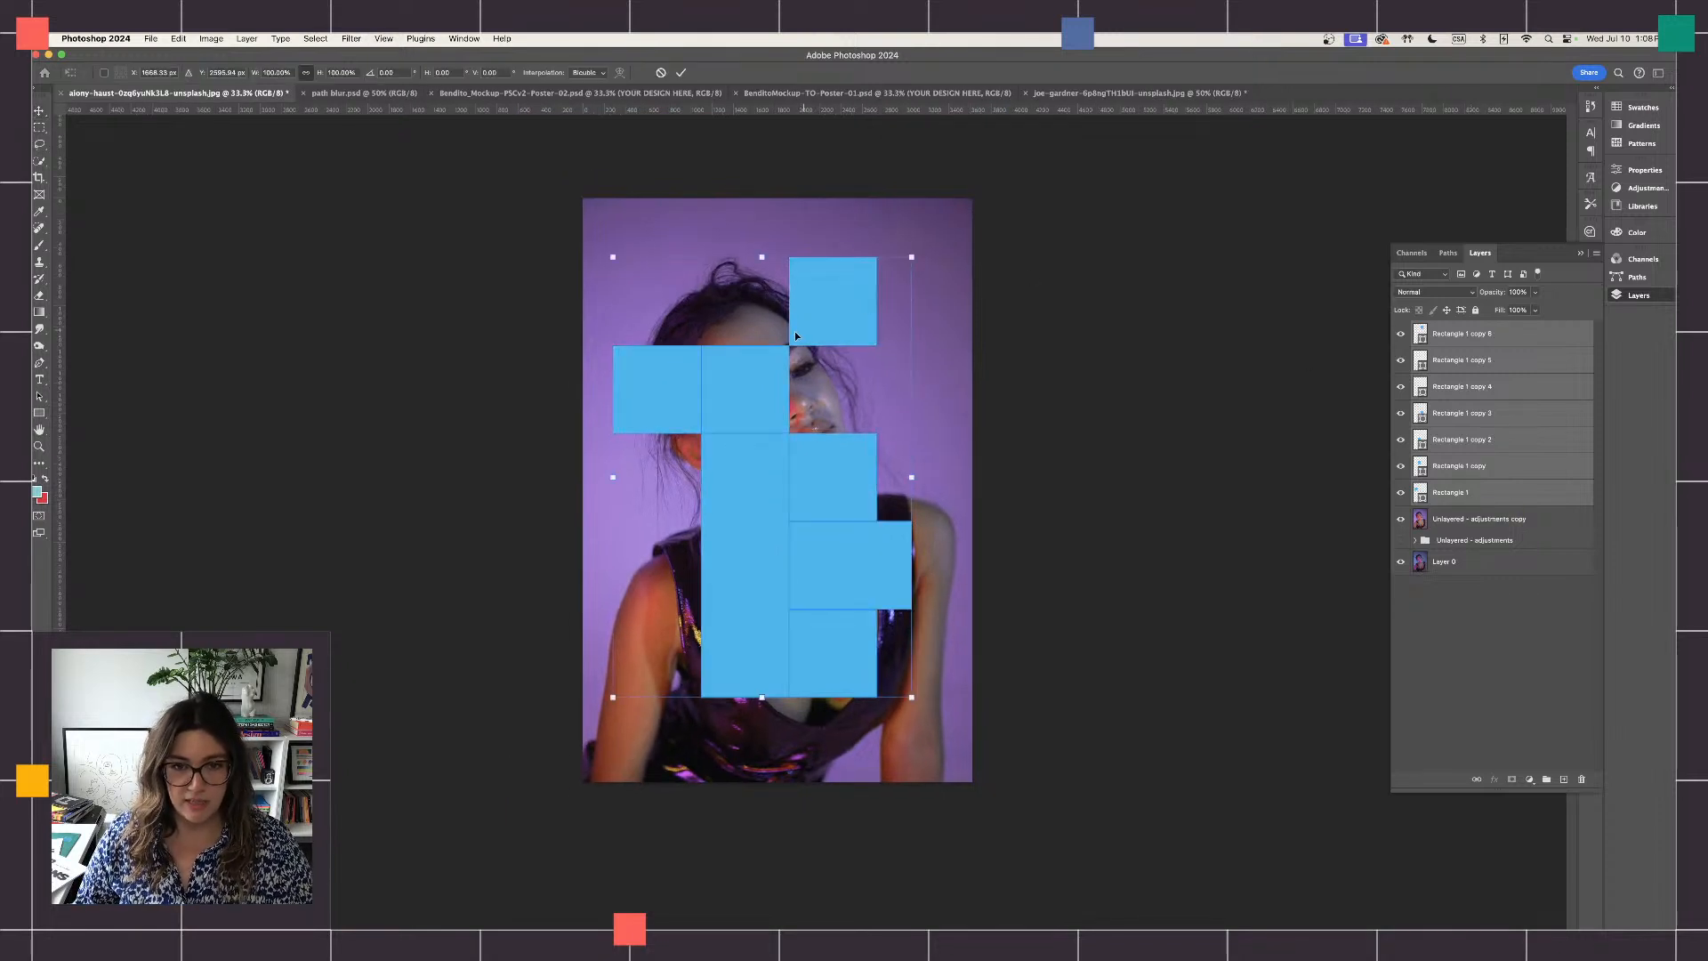
{"action": "left_click_drag", "start_coordinate": [794, 331], "coordinate": [862, 323]}
{"action": "key", "text": "Return"}
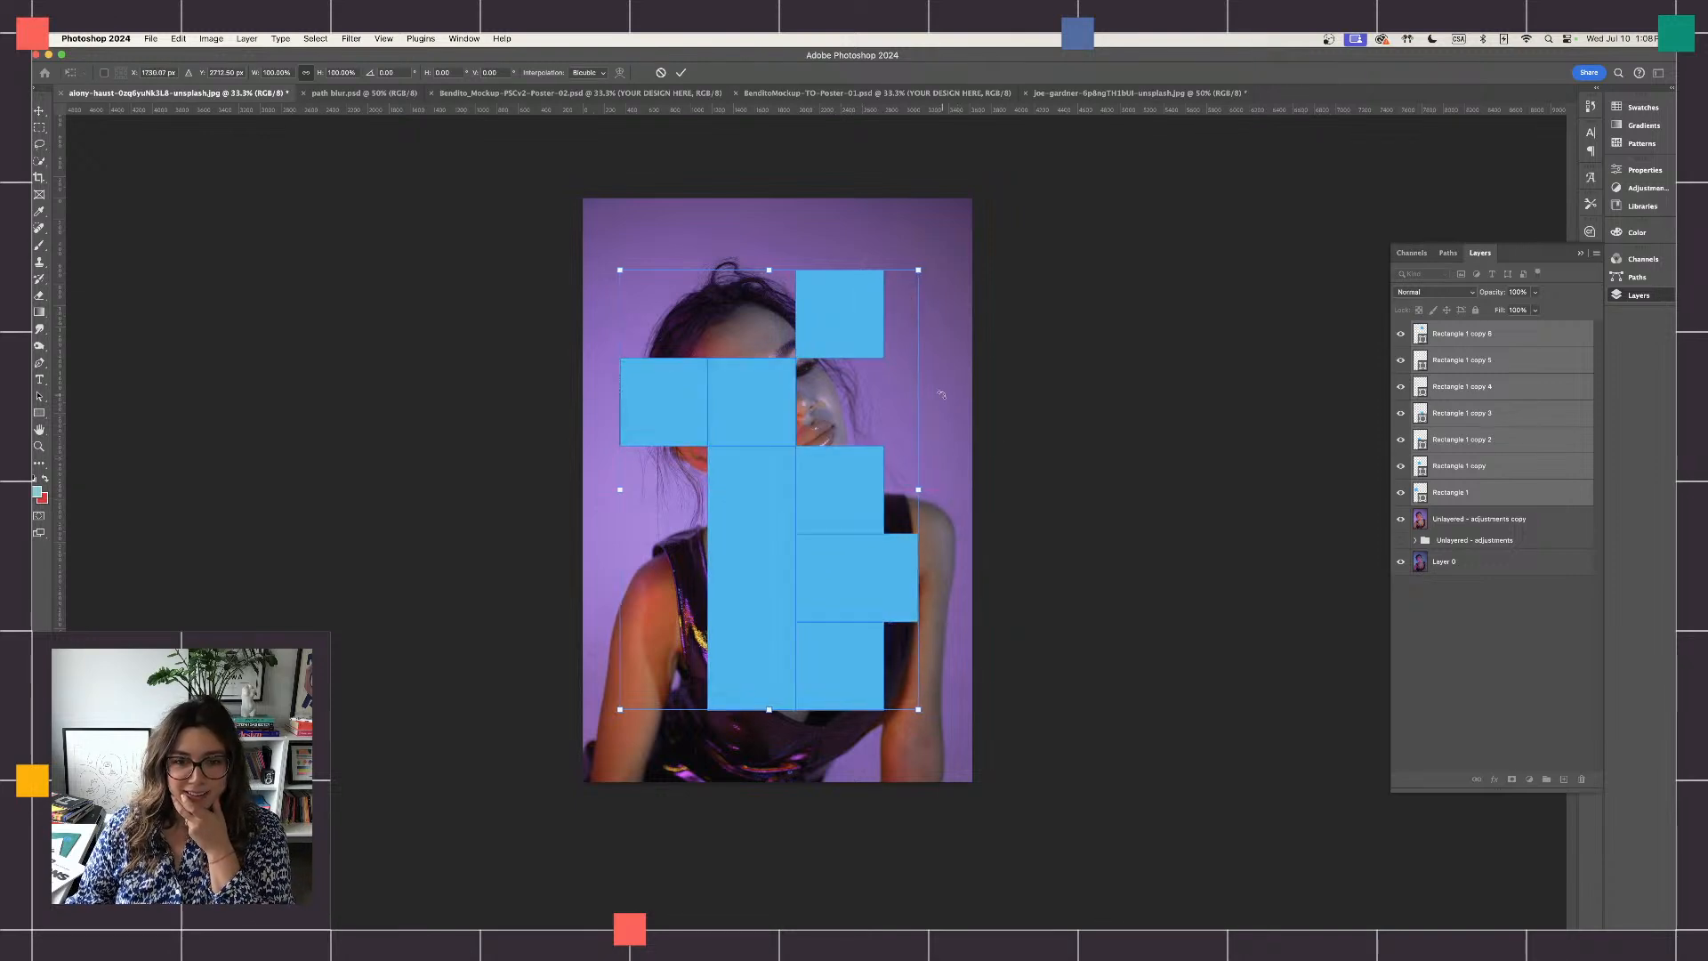
- Move the square above the widened rectangle up and right, detaching it and aligning both right edges
{"action": "left_click_drag", "start_coordinate": [850, 489], "coordinate": [883, 465]}
{"action": "key", "text": "super+z"}
{"action": "left_click", "coordinate": [867, 470]}
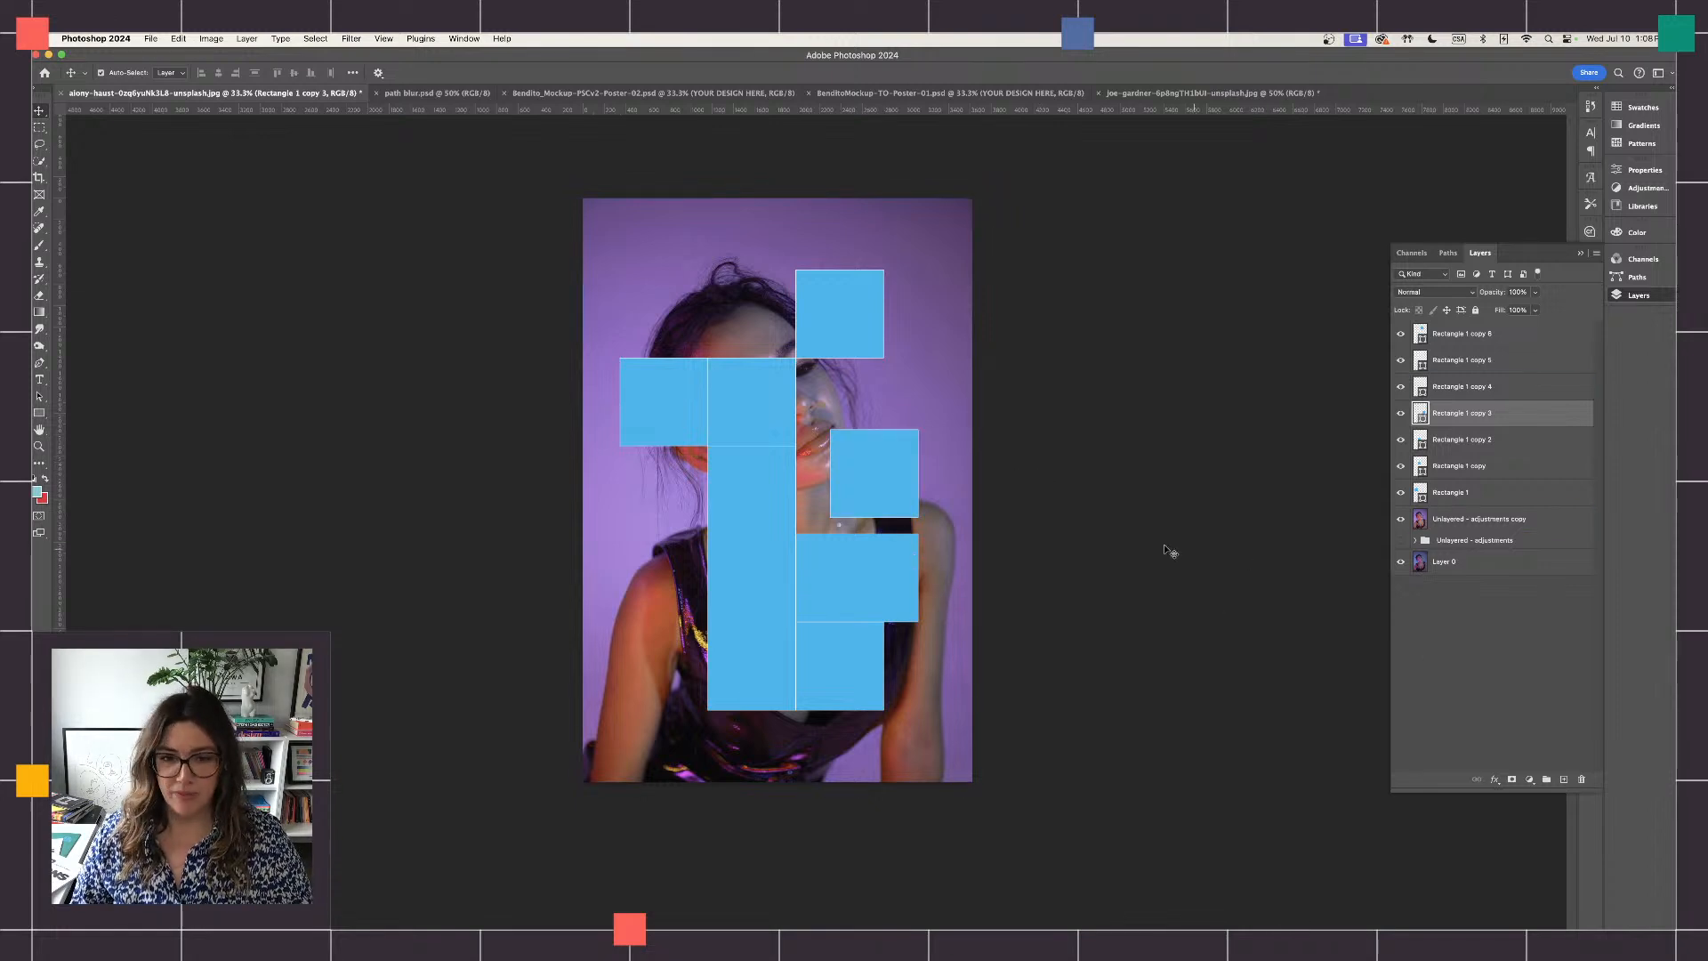
{"action": "left_click", "coordinate": [1113, 554]}
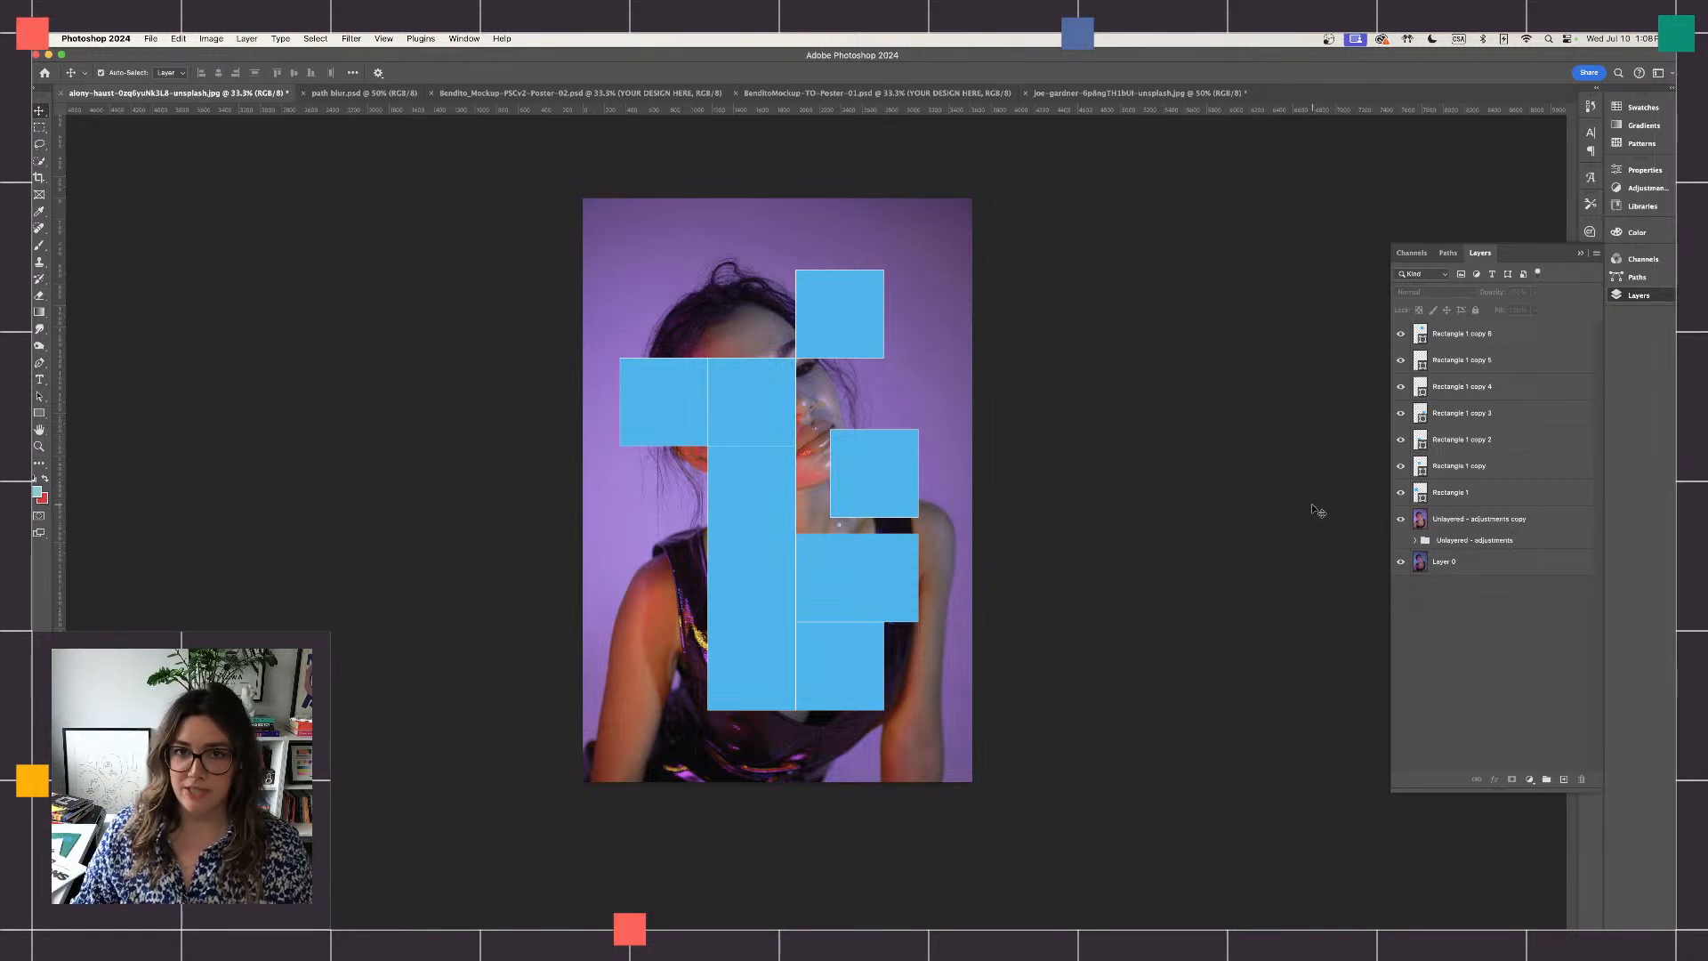
- Lower the opacity of all seven rectangle layers to 55% to check the photo beneath, and restore it to 100%
{"action": "left_click", "coordinate": [1520, 492]}
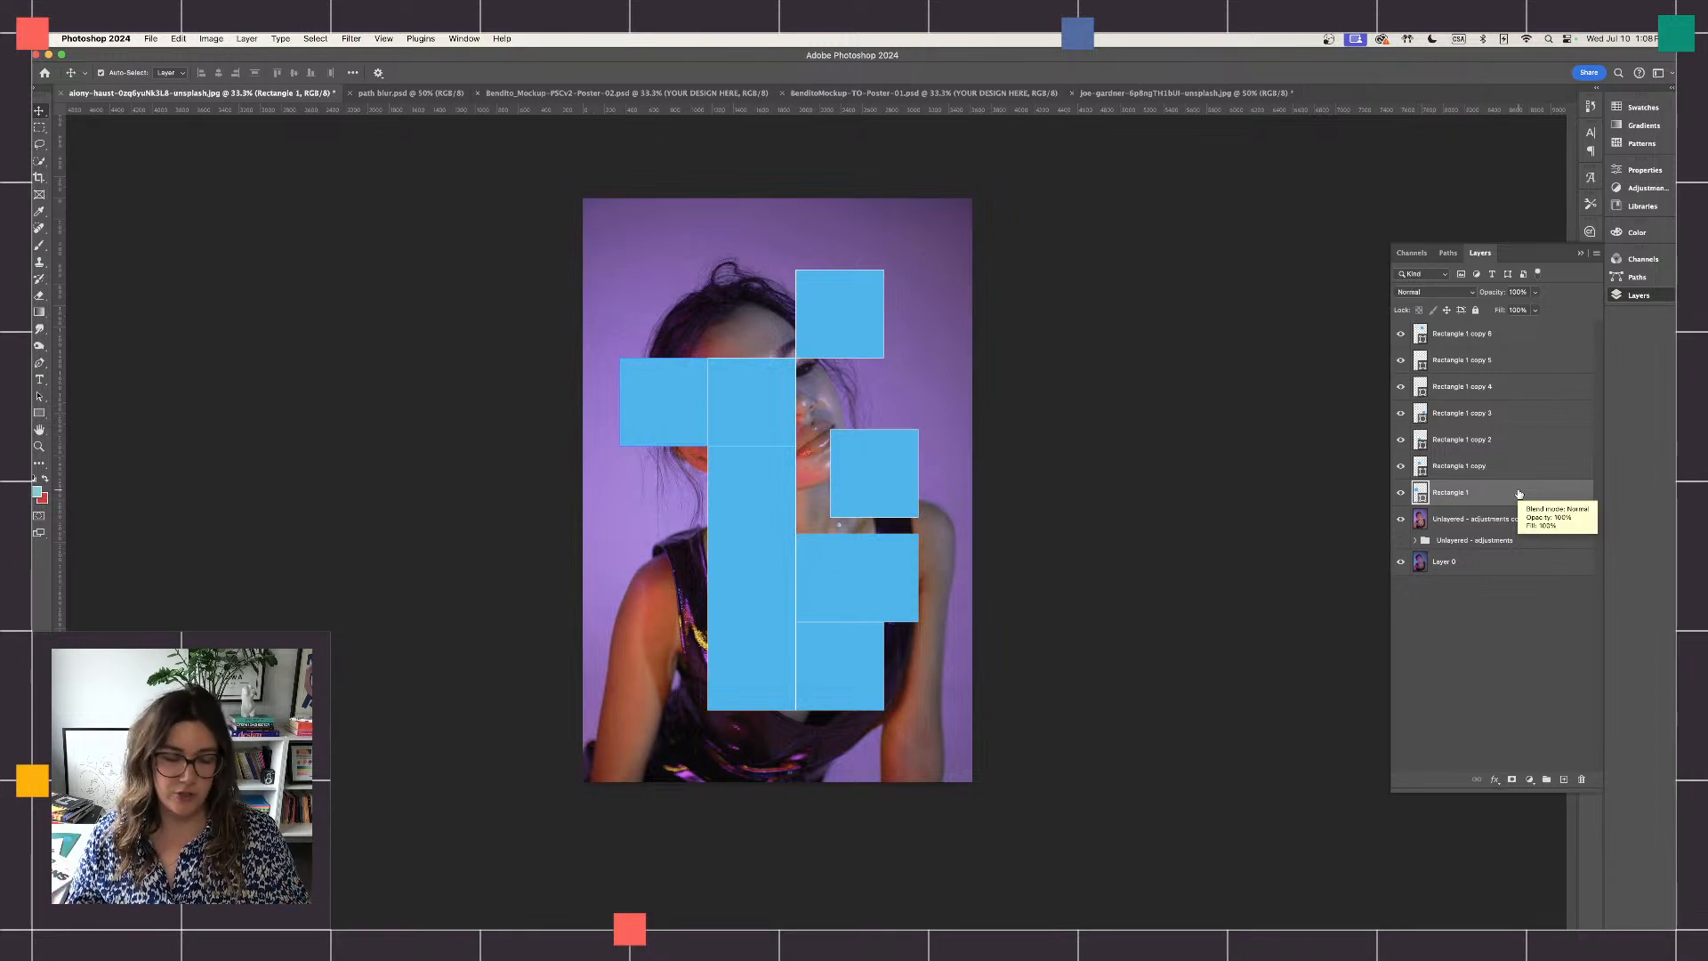
{"action": "left_click", "coordinate": [1460, 335]}
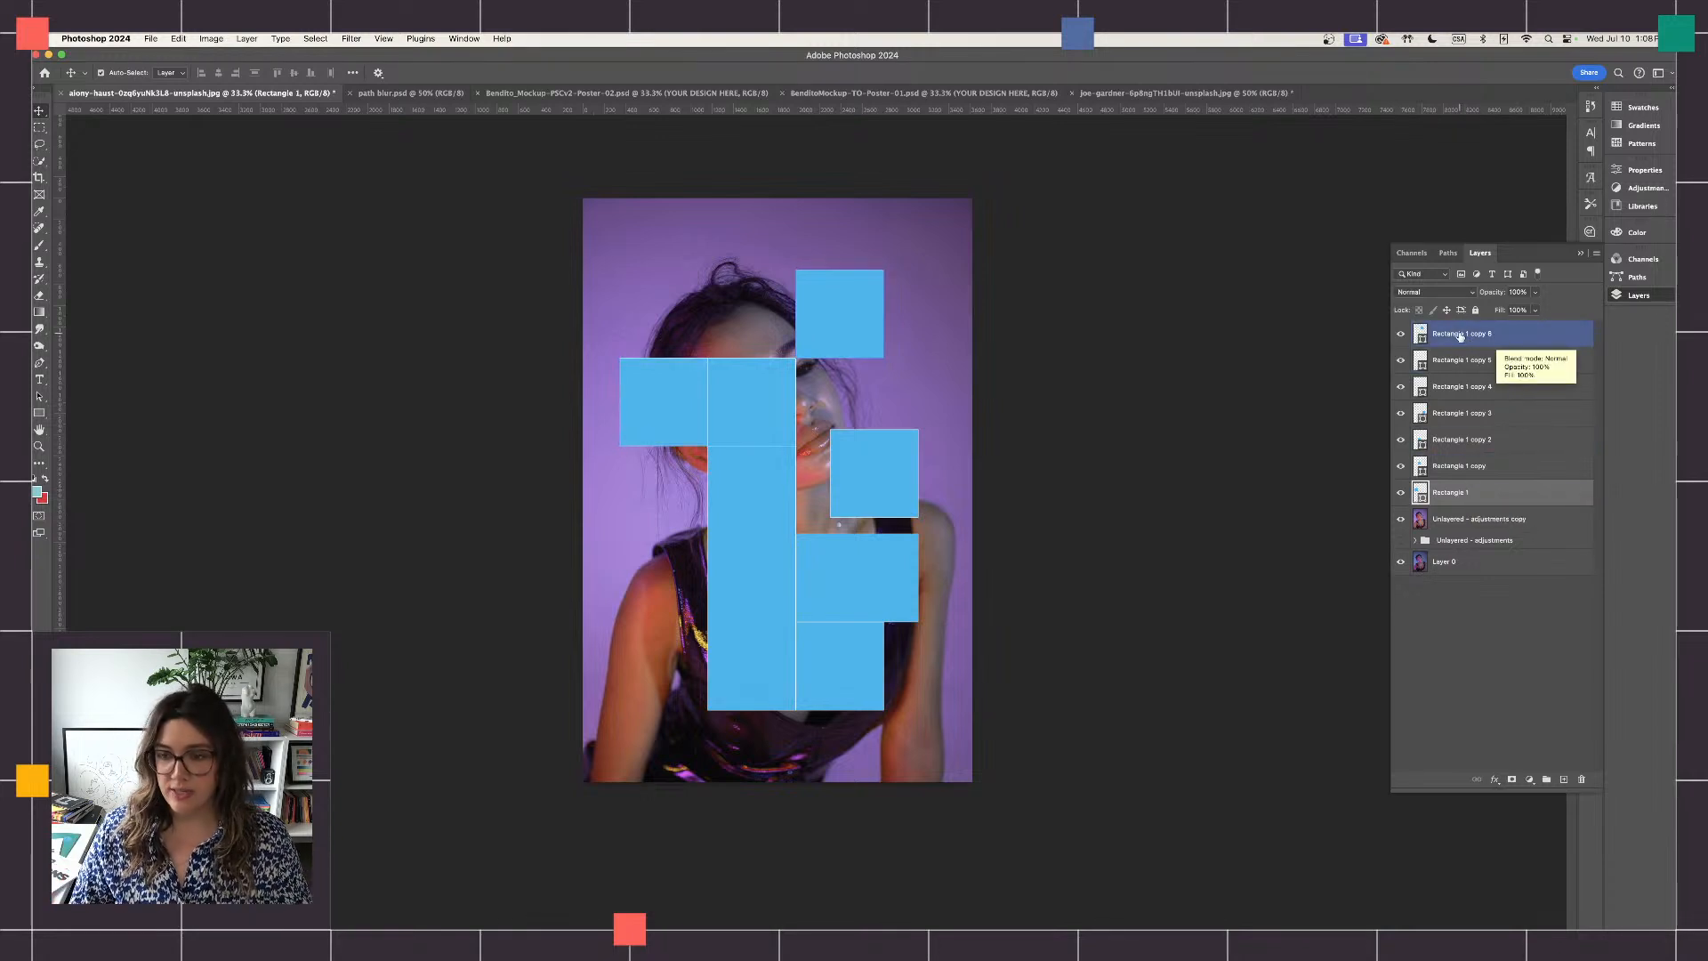
{"action": "left_click", "coordinate": [1460, 336], "text": "shift"}
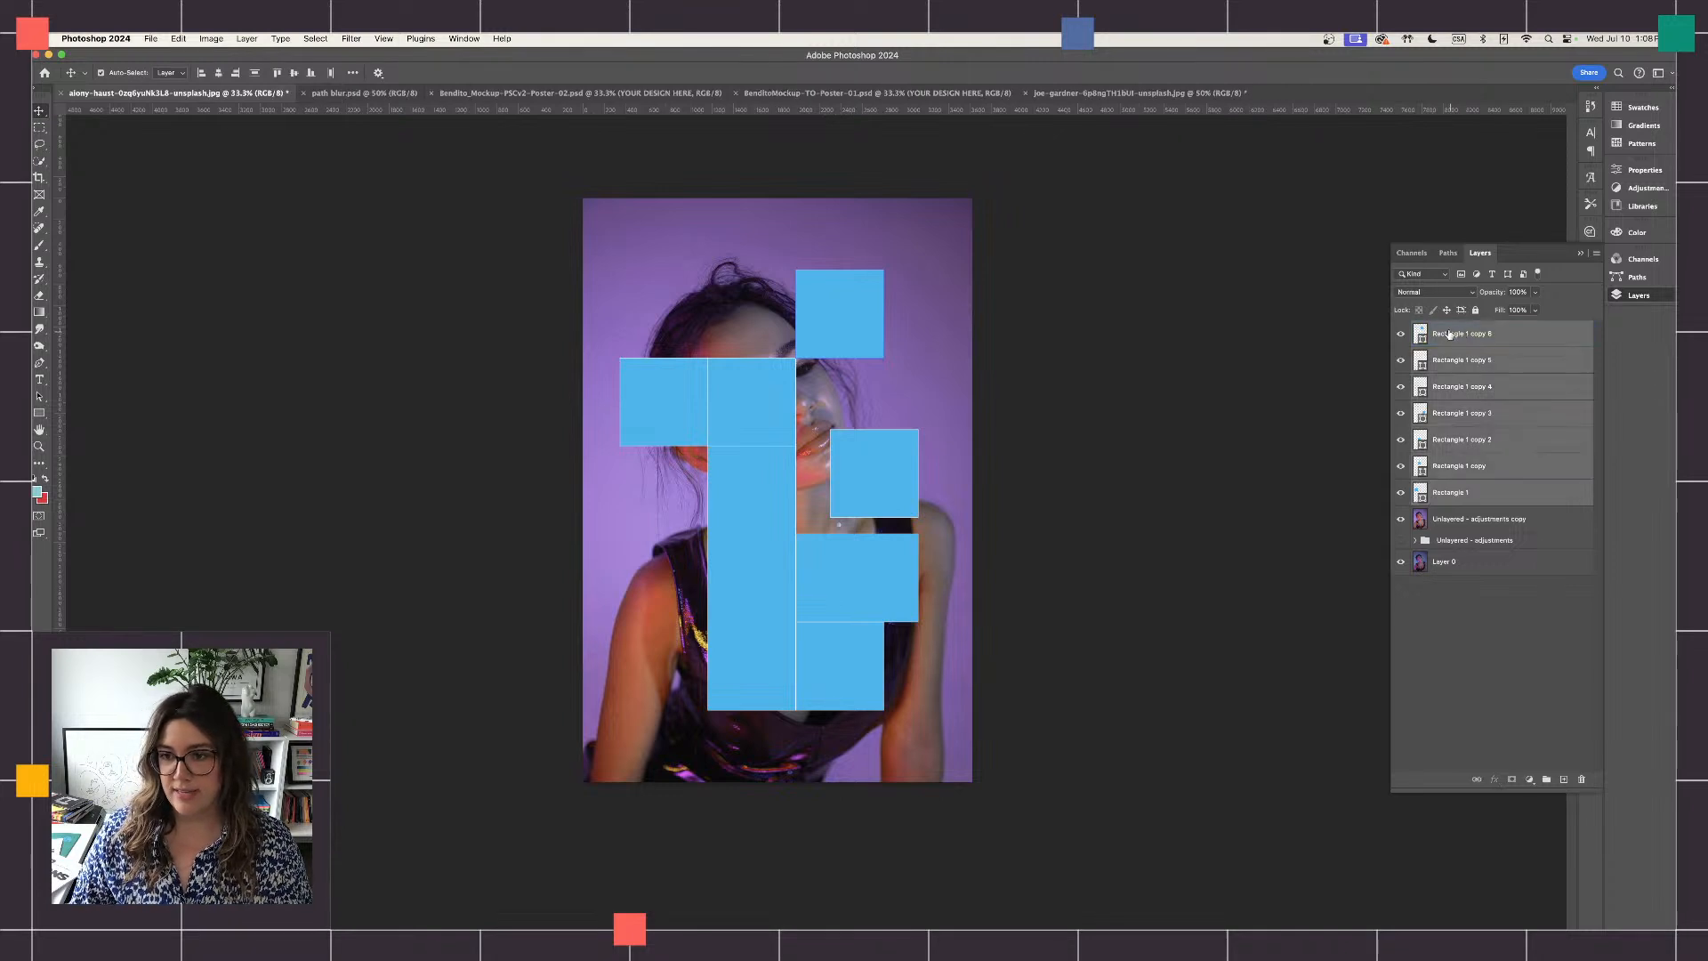
{"action": "left_click", "coordinate": [1535, 293]}
{"action": "left_click_drag", "start_coordinate": [1537, 307], "coordinate": [1513, 312]}
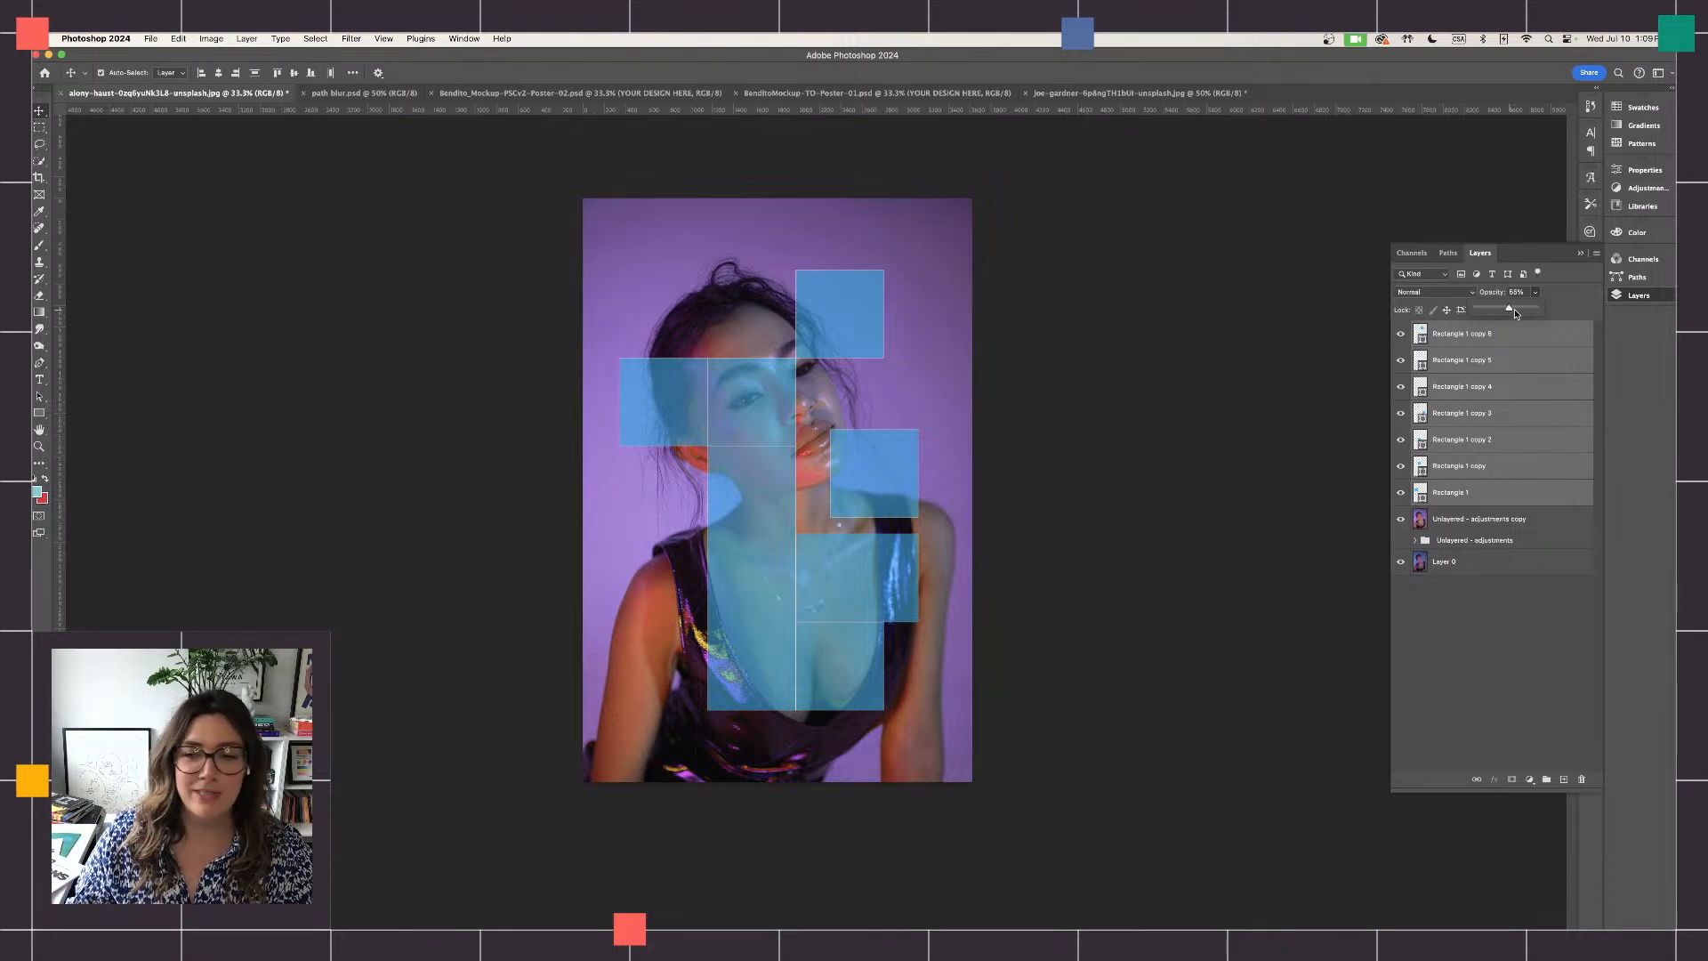
{"action": "left_click_drag", "start_coordinate": [1515, 311], "coordinate": [1538, 315]}
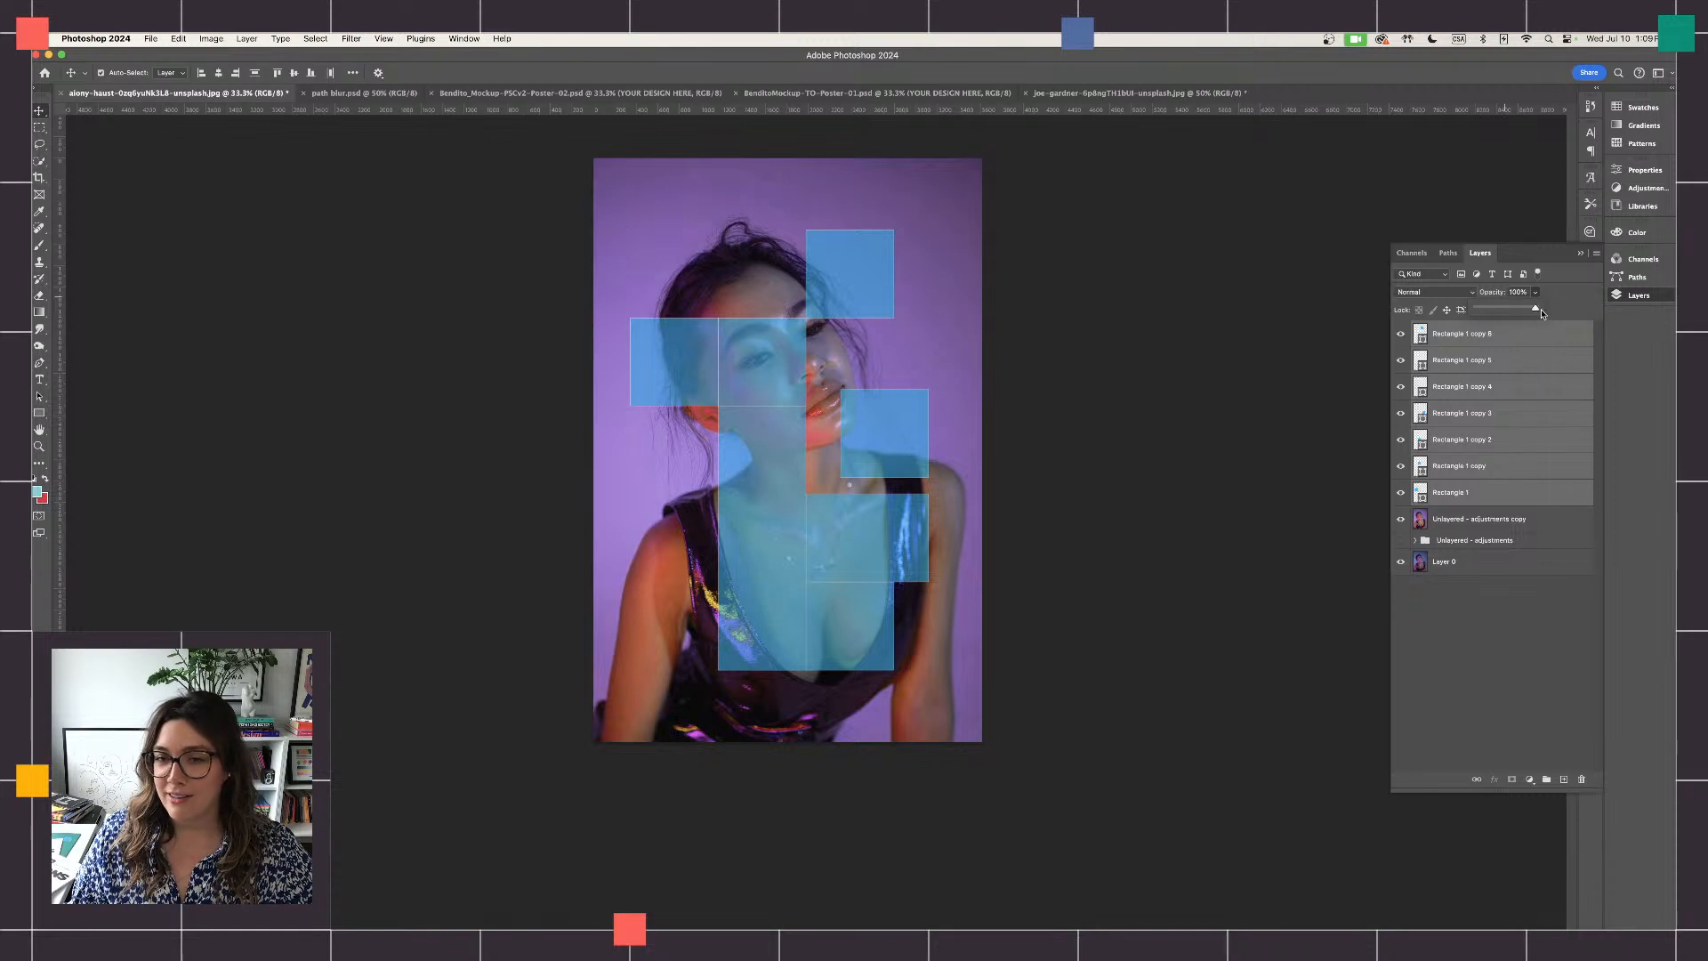
{"action": "left_click", "coordinate": [1508, 666]}
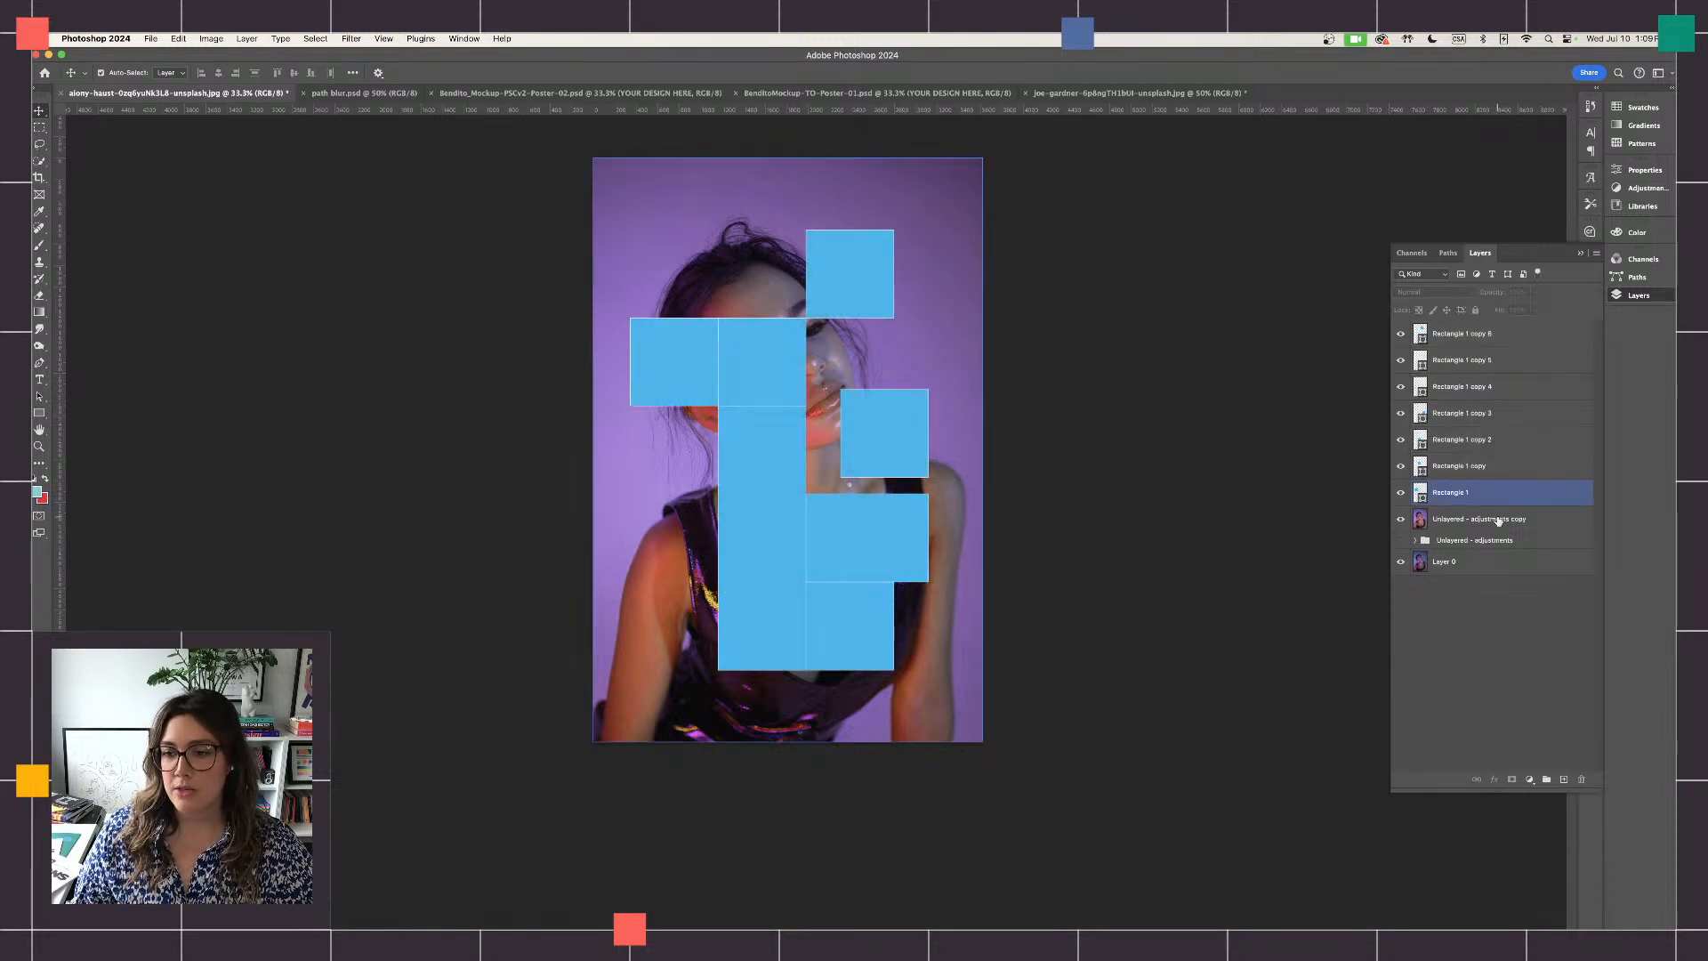
- Duplicate the color-adjusted portrait layer "Unlayered - adjustments copy" five times beneath the rectangle layers
{"action": "mouse_move", "coordinate": [1479, 523]}
{"action": "left_mouse_down"}
{"action": "mouse_move", "coordinate": [1515, 520]}
{"action": "mouse_move", "coordinate": [1477, 519]}
{"action": "left_mouse_up"}
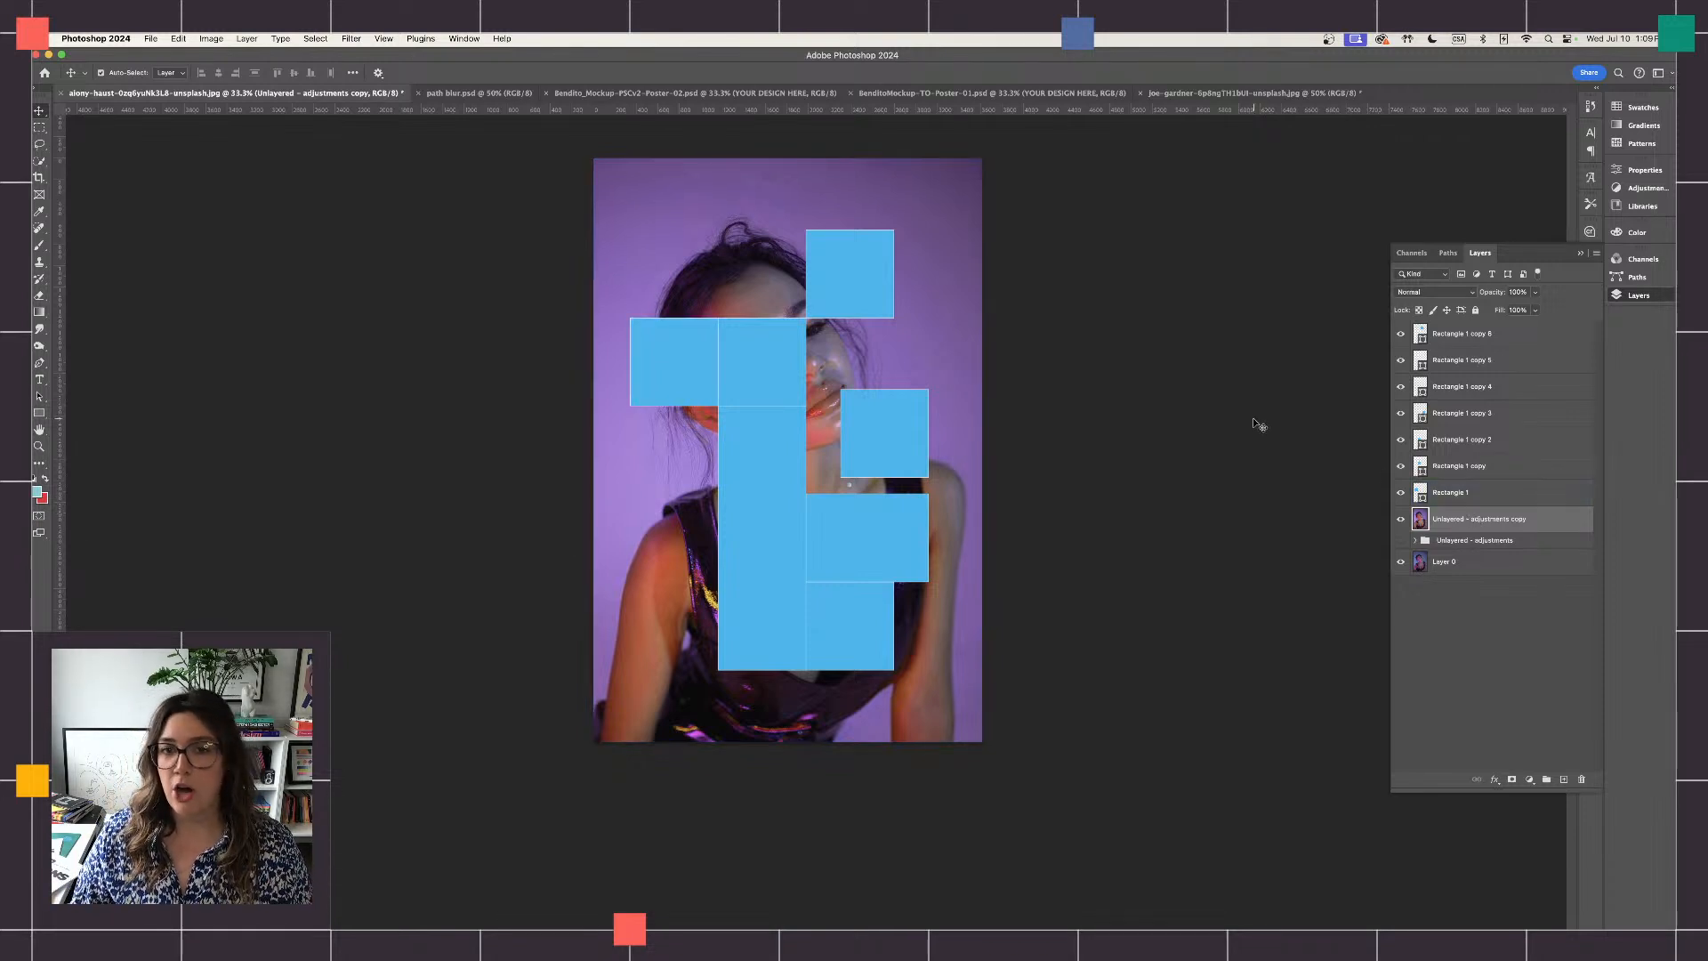
{"action": "left_click_drag", "start_coordinate": [1546, 521], "coordinate": [1563, 780]}
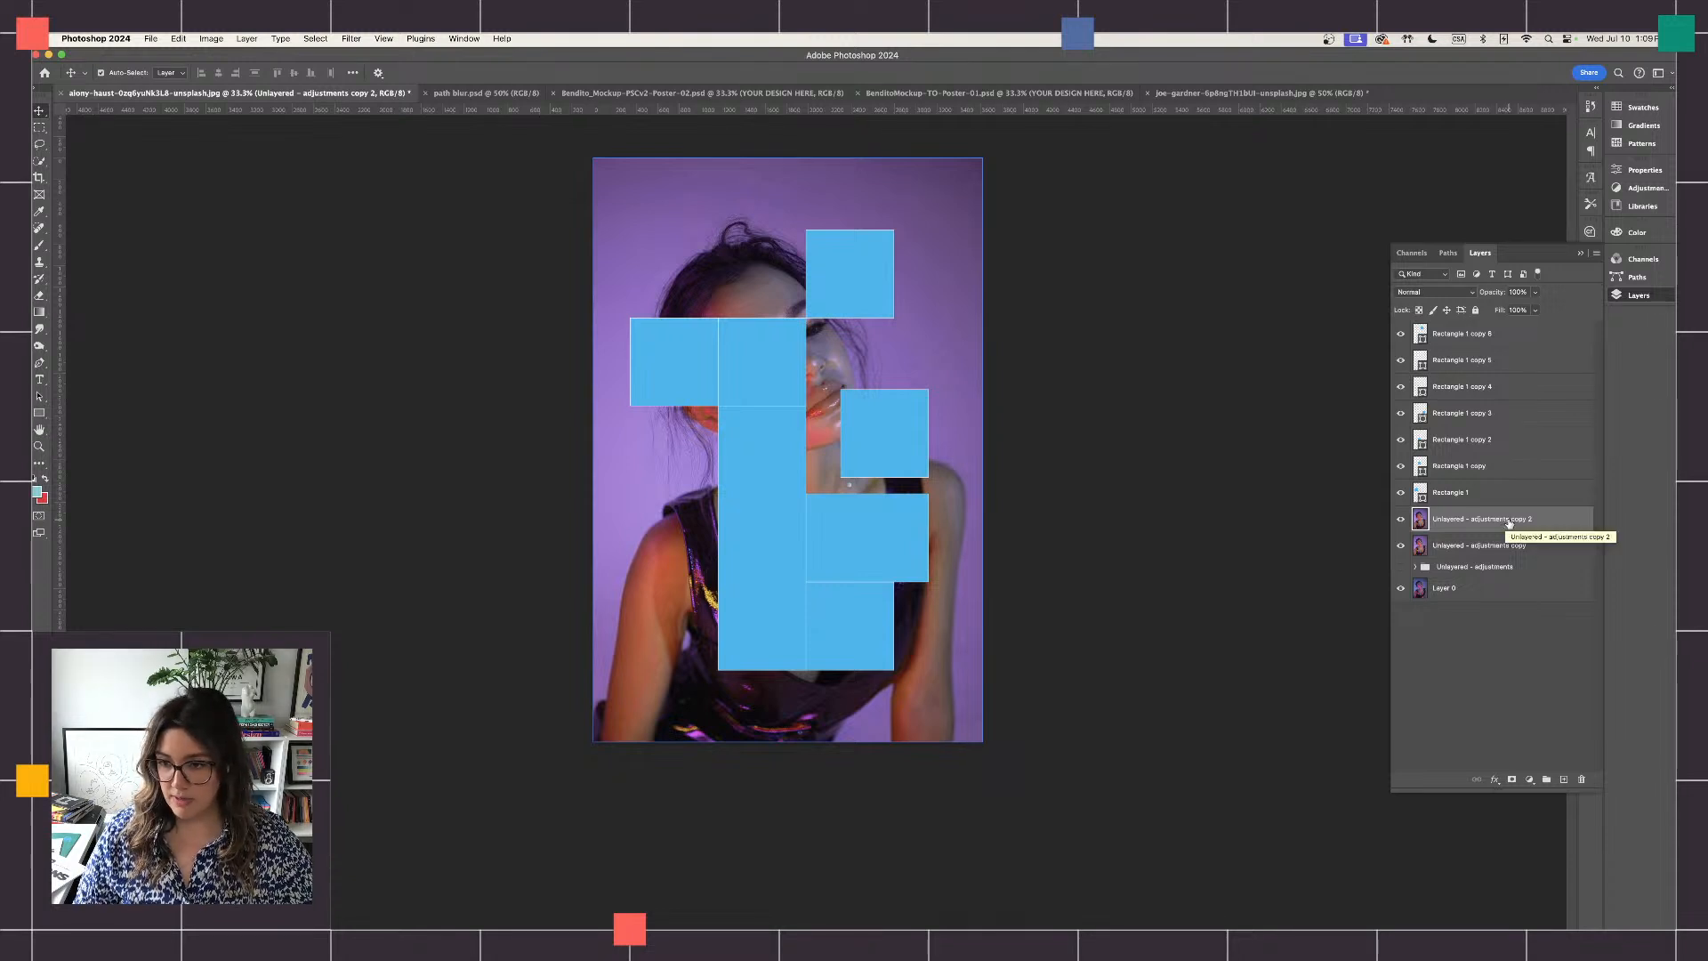
{"action": "key", "text": "super+j"}
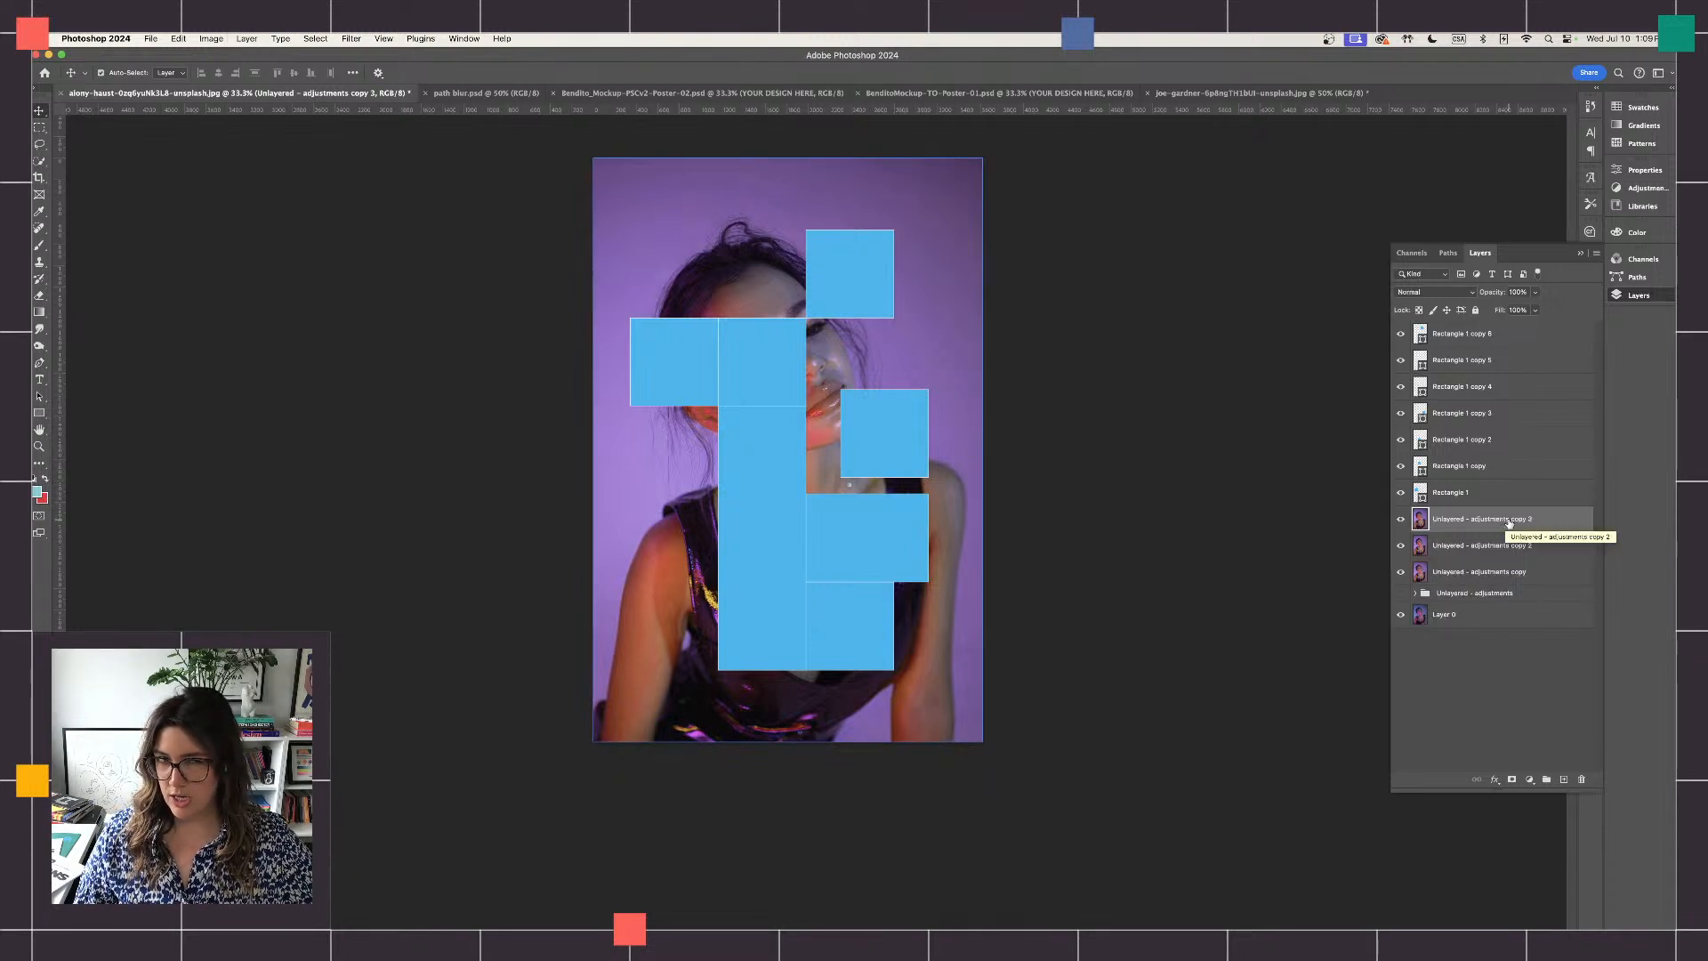
{"action": "key", "text": "super+j"}
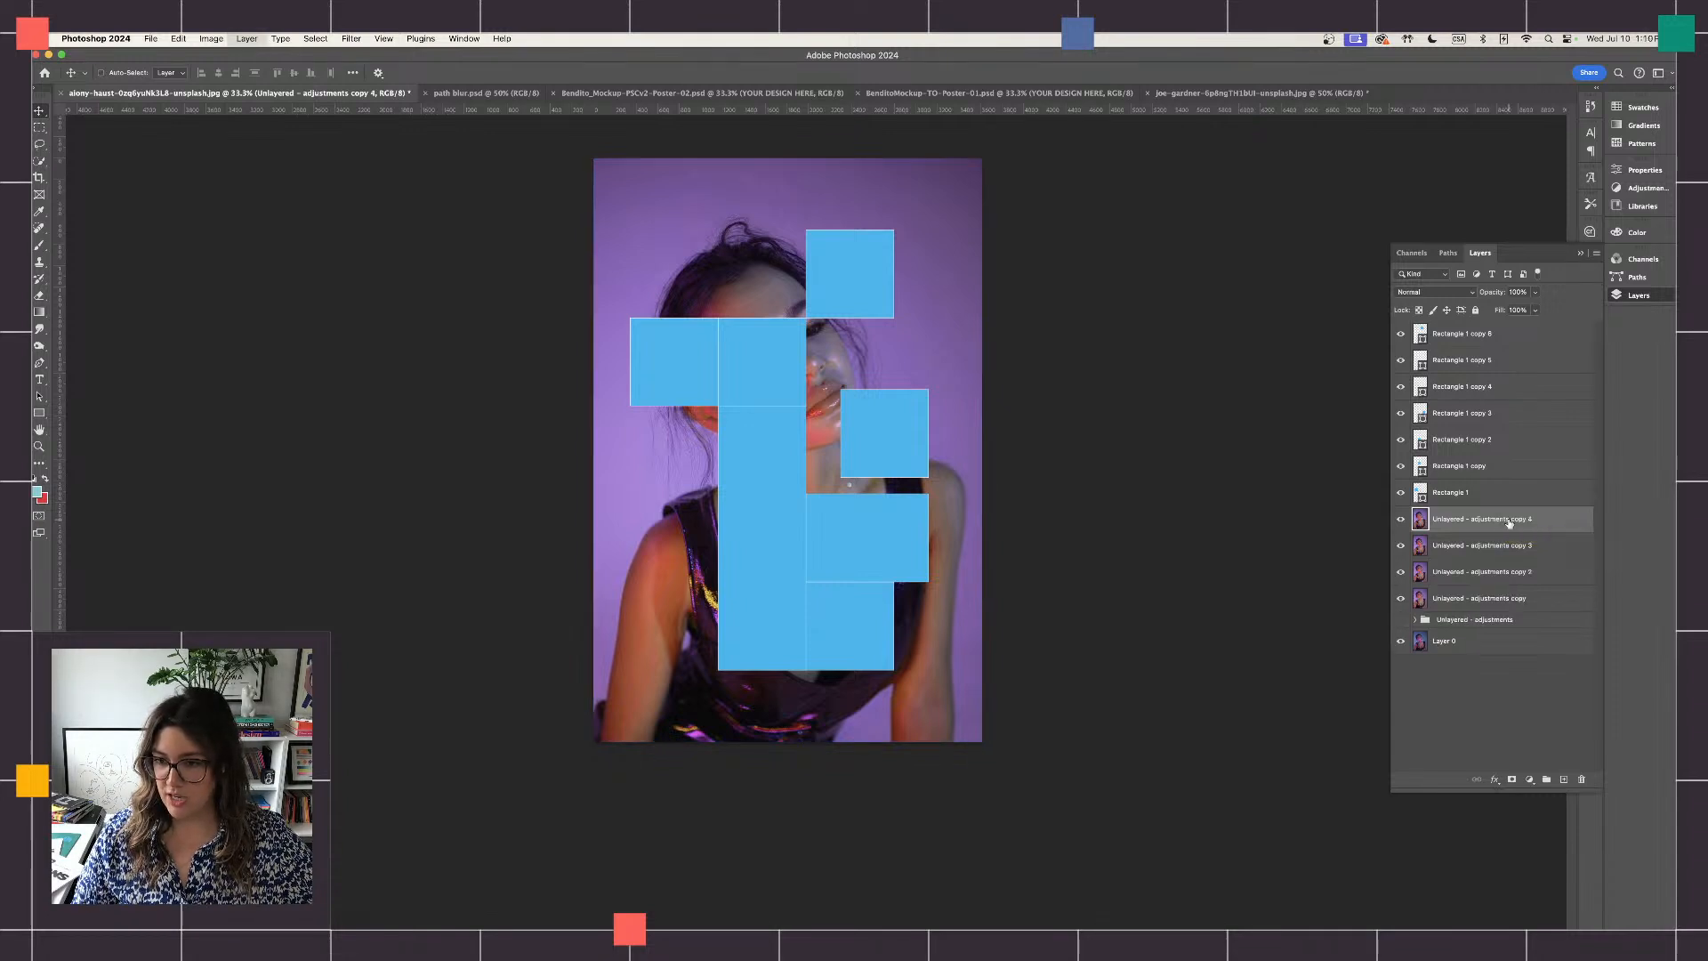
{"action": "key", "text": "super+j"}
{"action": "left_click_drag", "start_coordinate": [1510, 523], "coordinate": [1566, 779]}
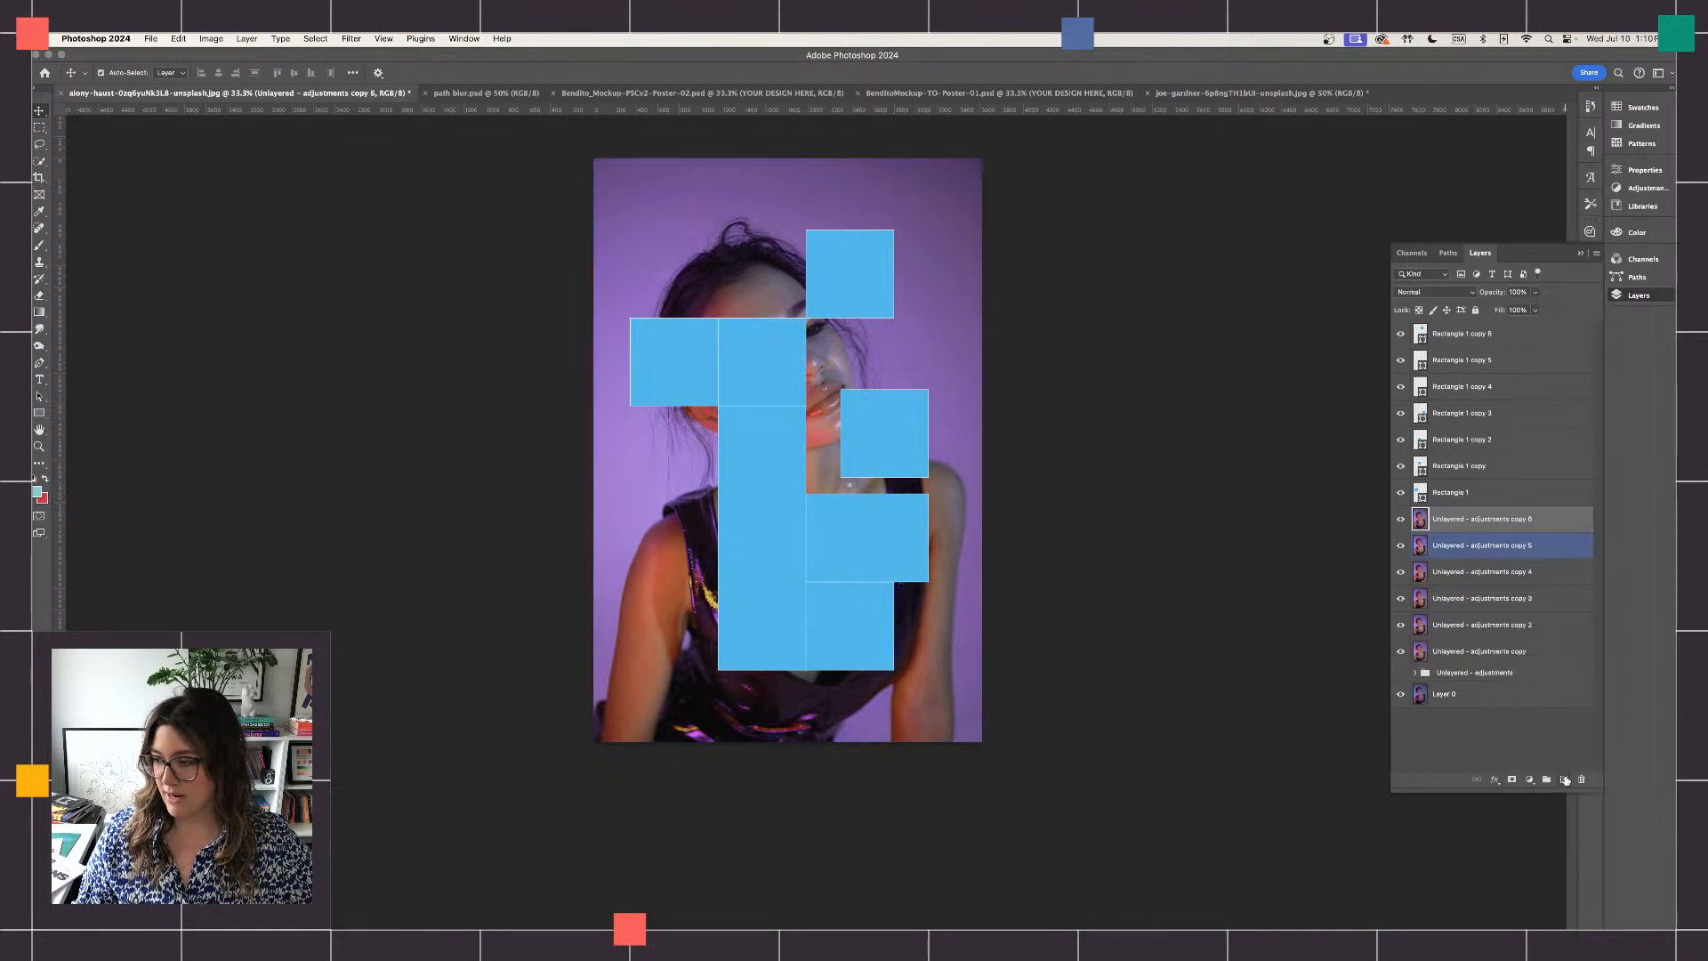
{"action": "key", "text": "super+Tab"}
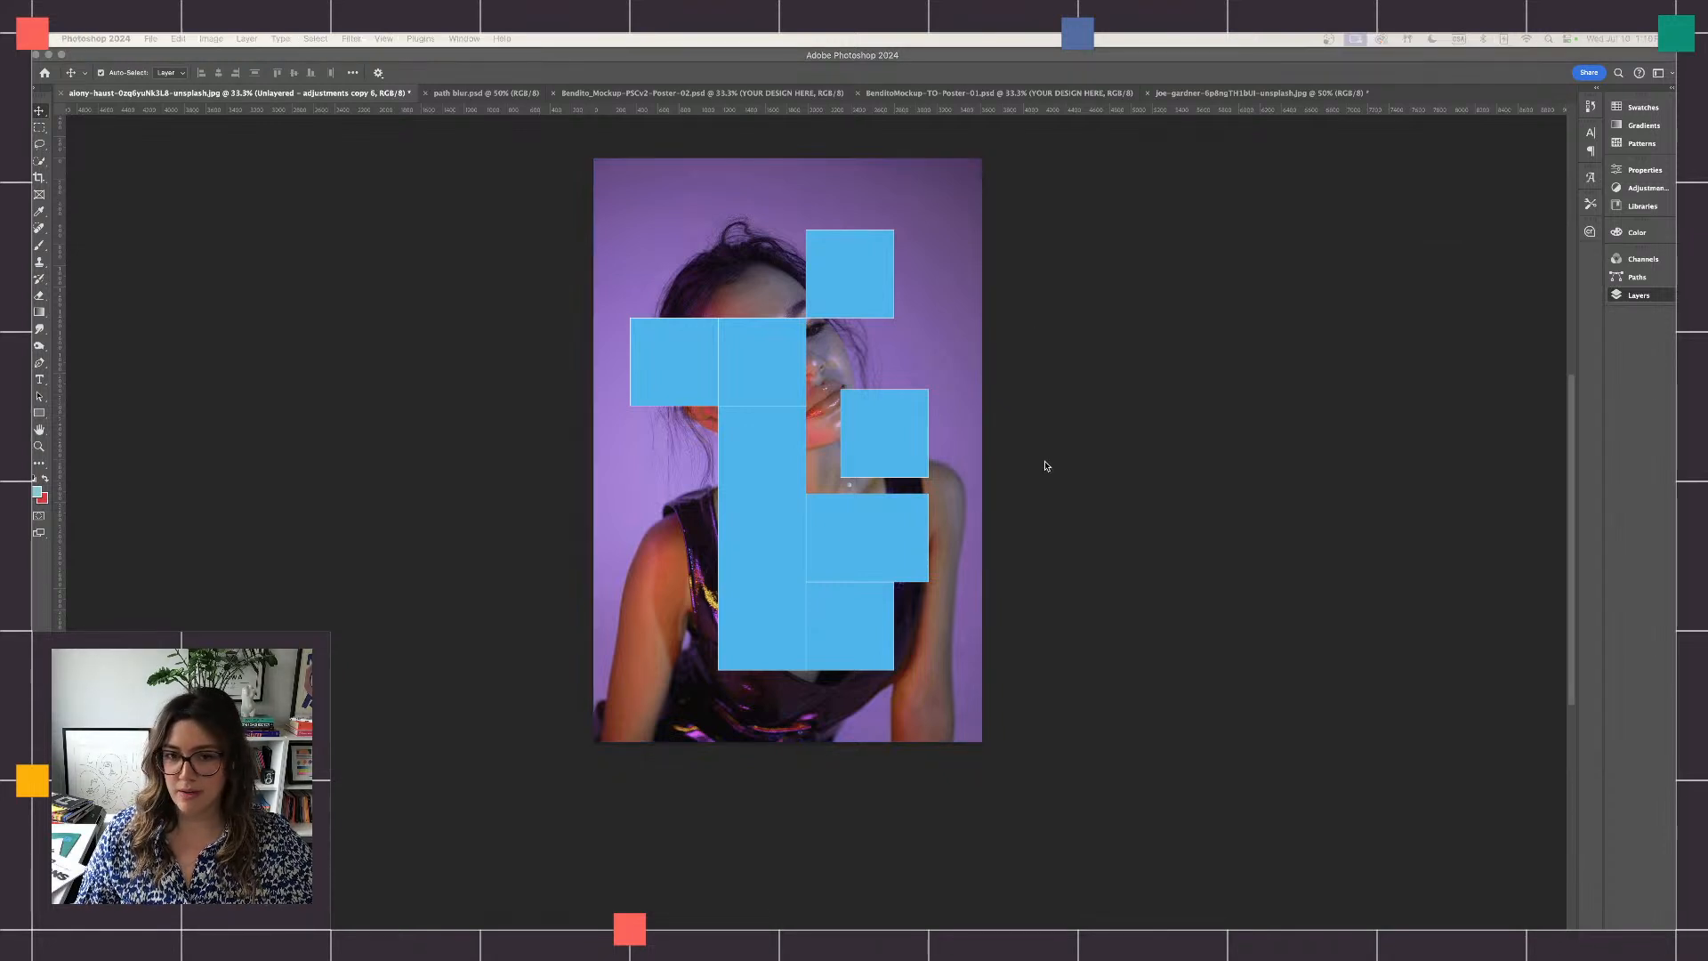
{"action": "left_click", "coordinate": [1595, 305]}
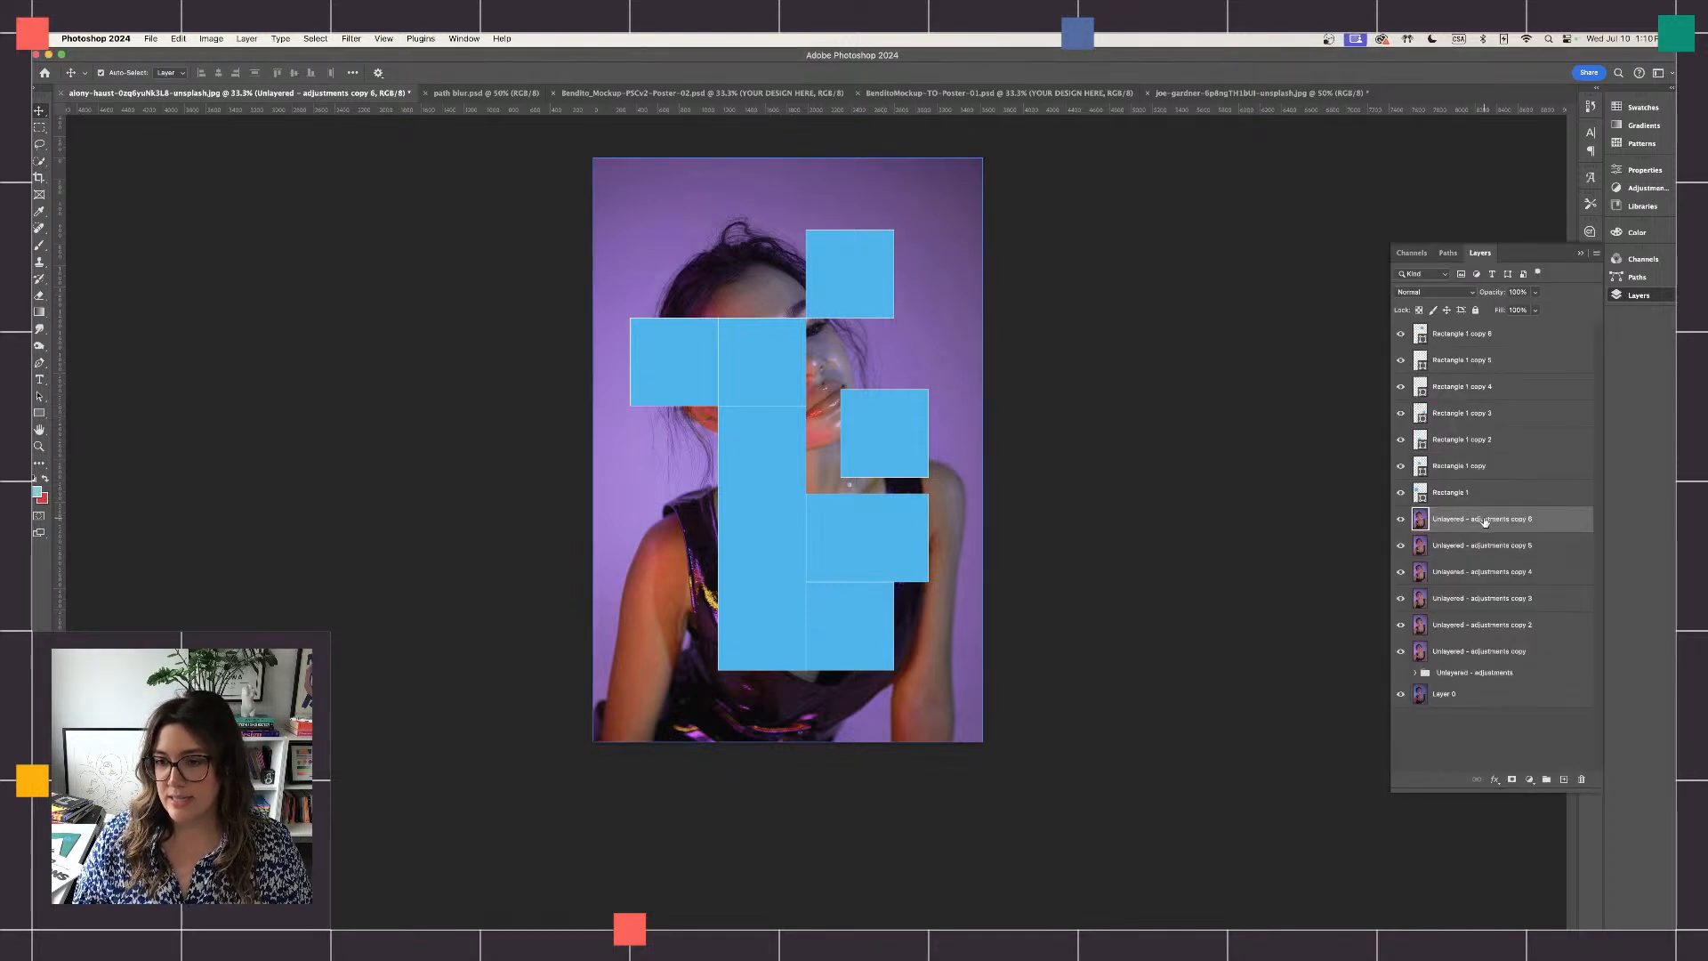
- Move the topmost portrait duplicate above Rectangle 1 copy 6 and clip it to that square as a clipping mask
{"action": "left_click_drag", "start_coordinate": [1486, 522], "coordinate": [1453, 333]}
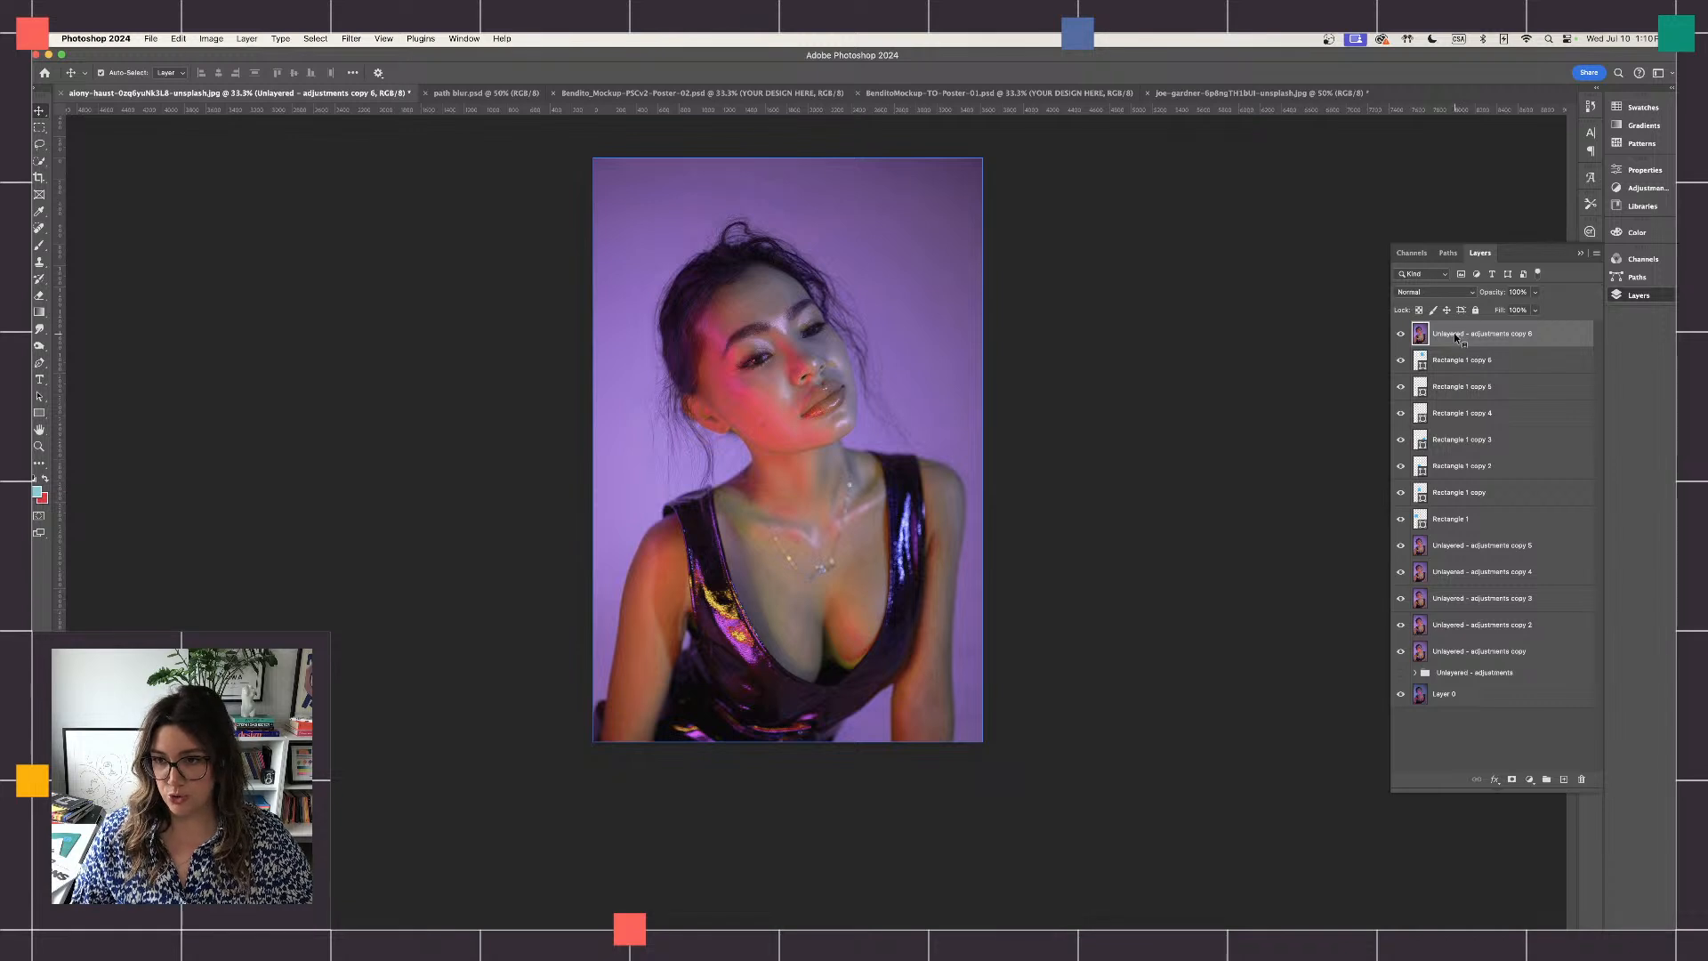
{"action": "right_click", "coordinate": [1456, 336]}
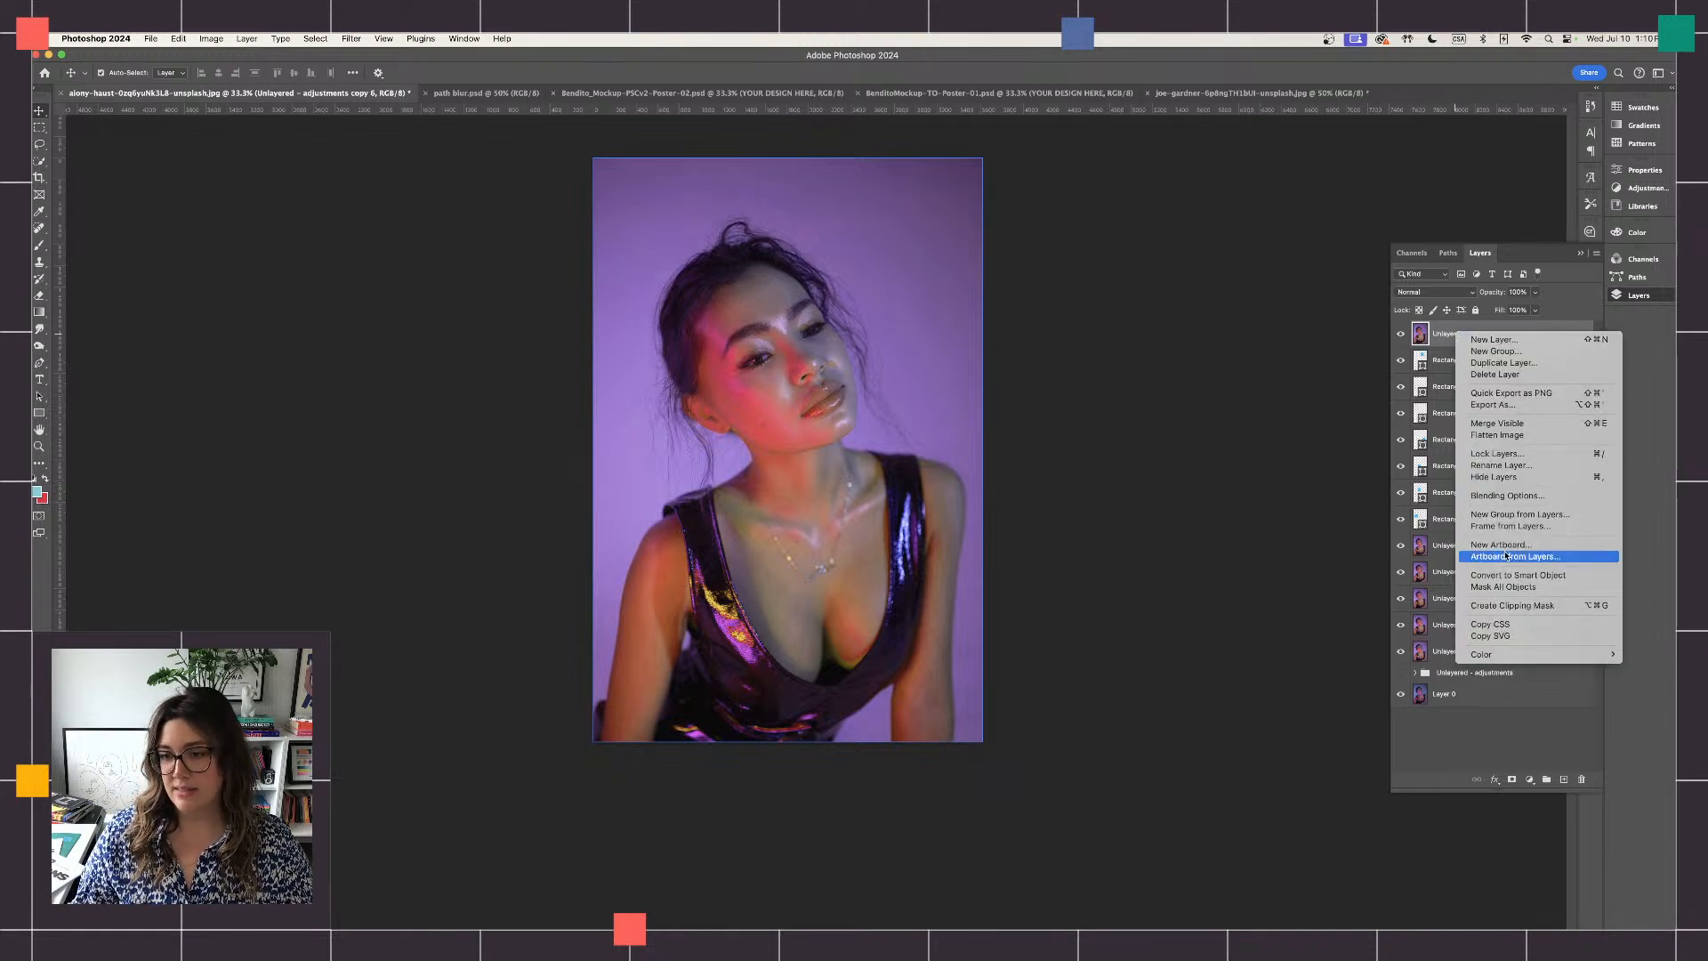
{"action": "left_click", "coordinate": [1509, 606]}
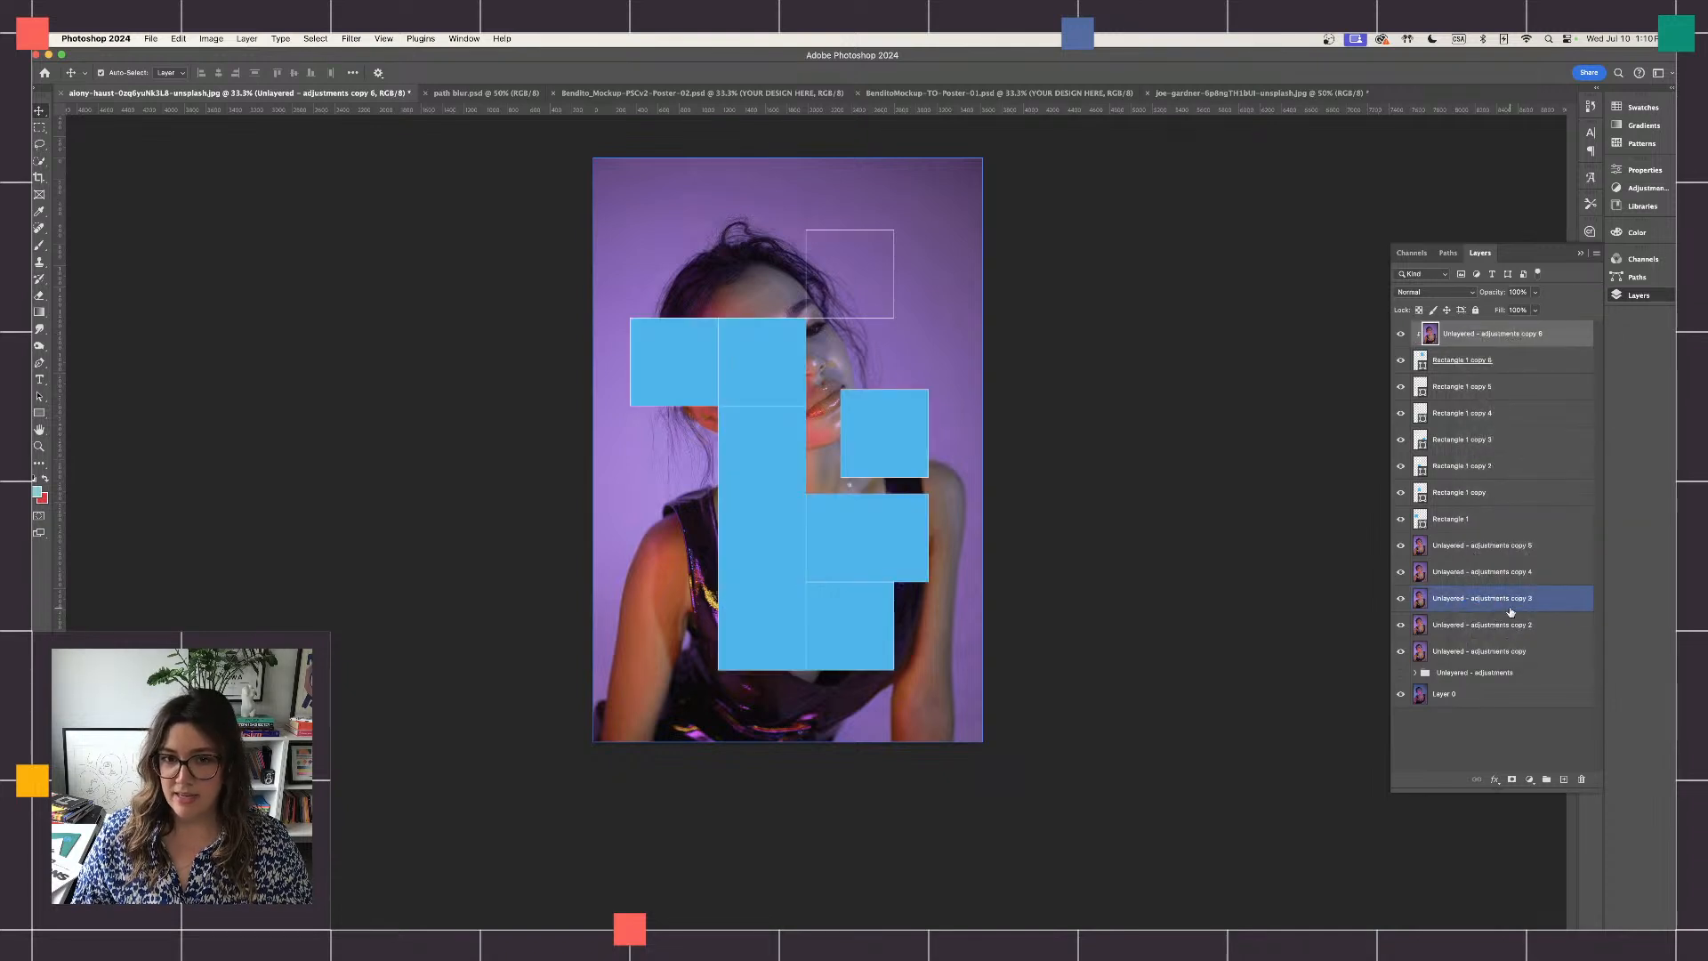
{"action": "key", "text": "super+equal"}
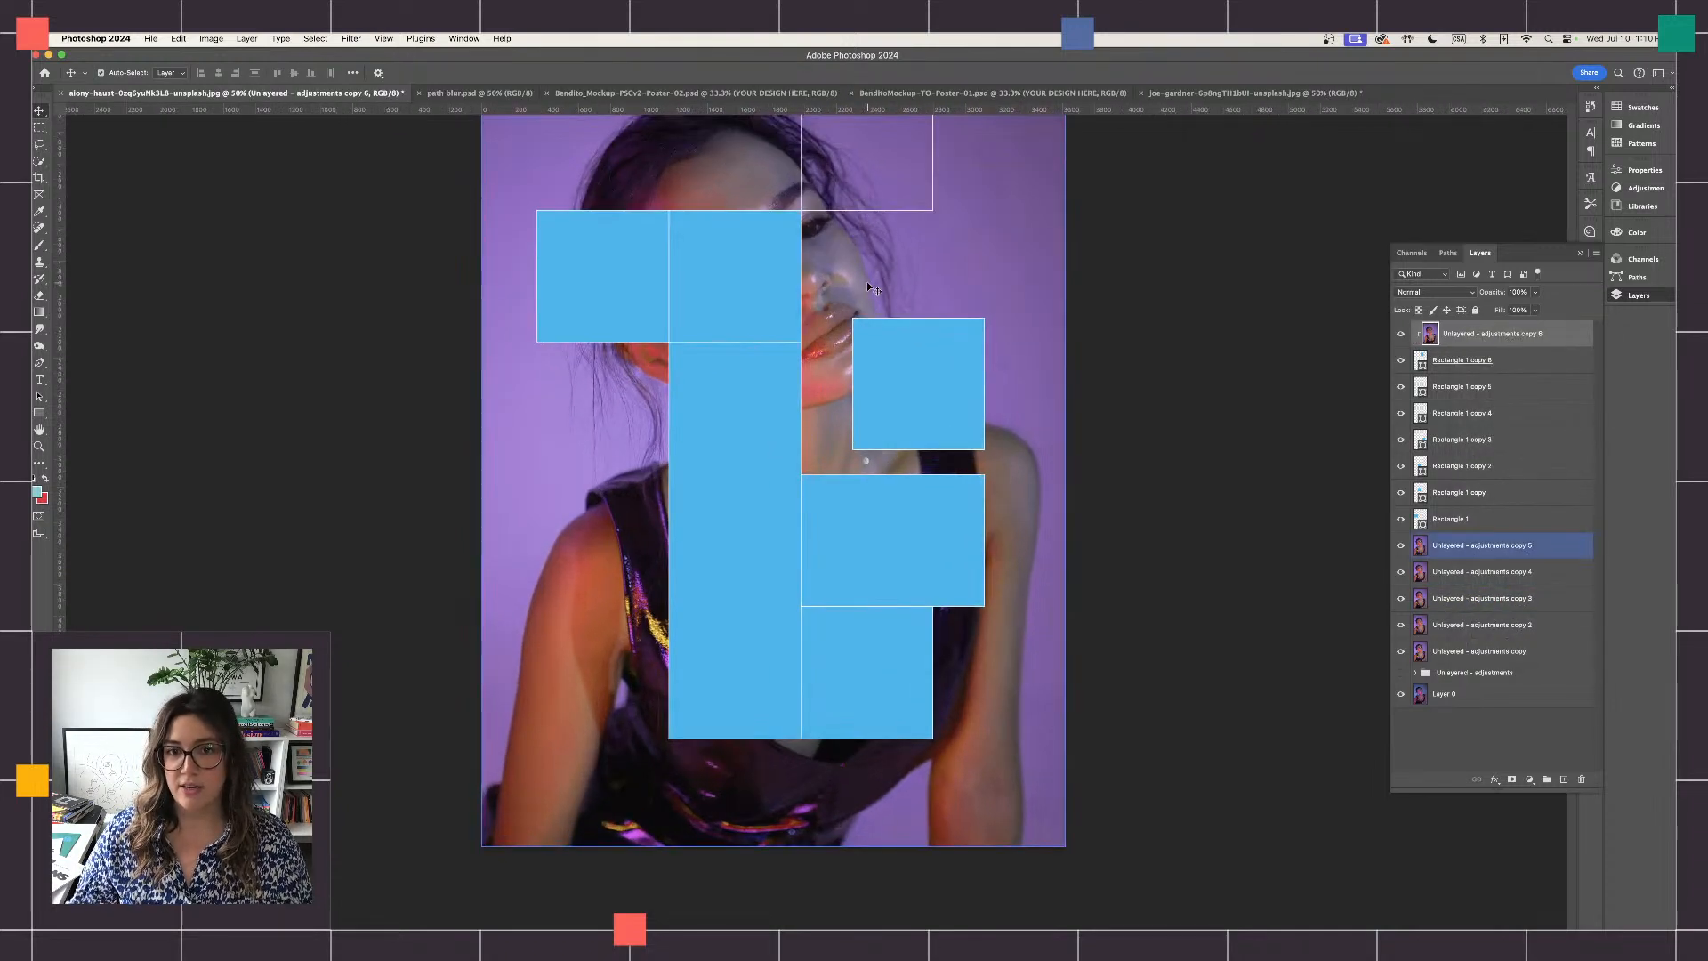
{"action": "scroll", "coordinate": [867, 281], "scroll_direction": "up", "scroll_amount": 5}
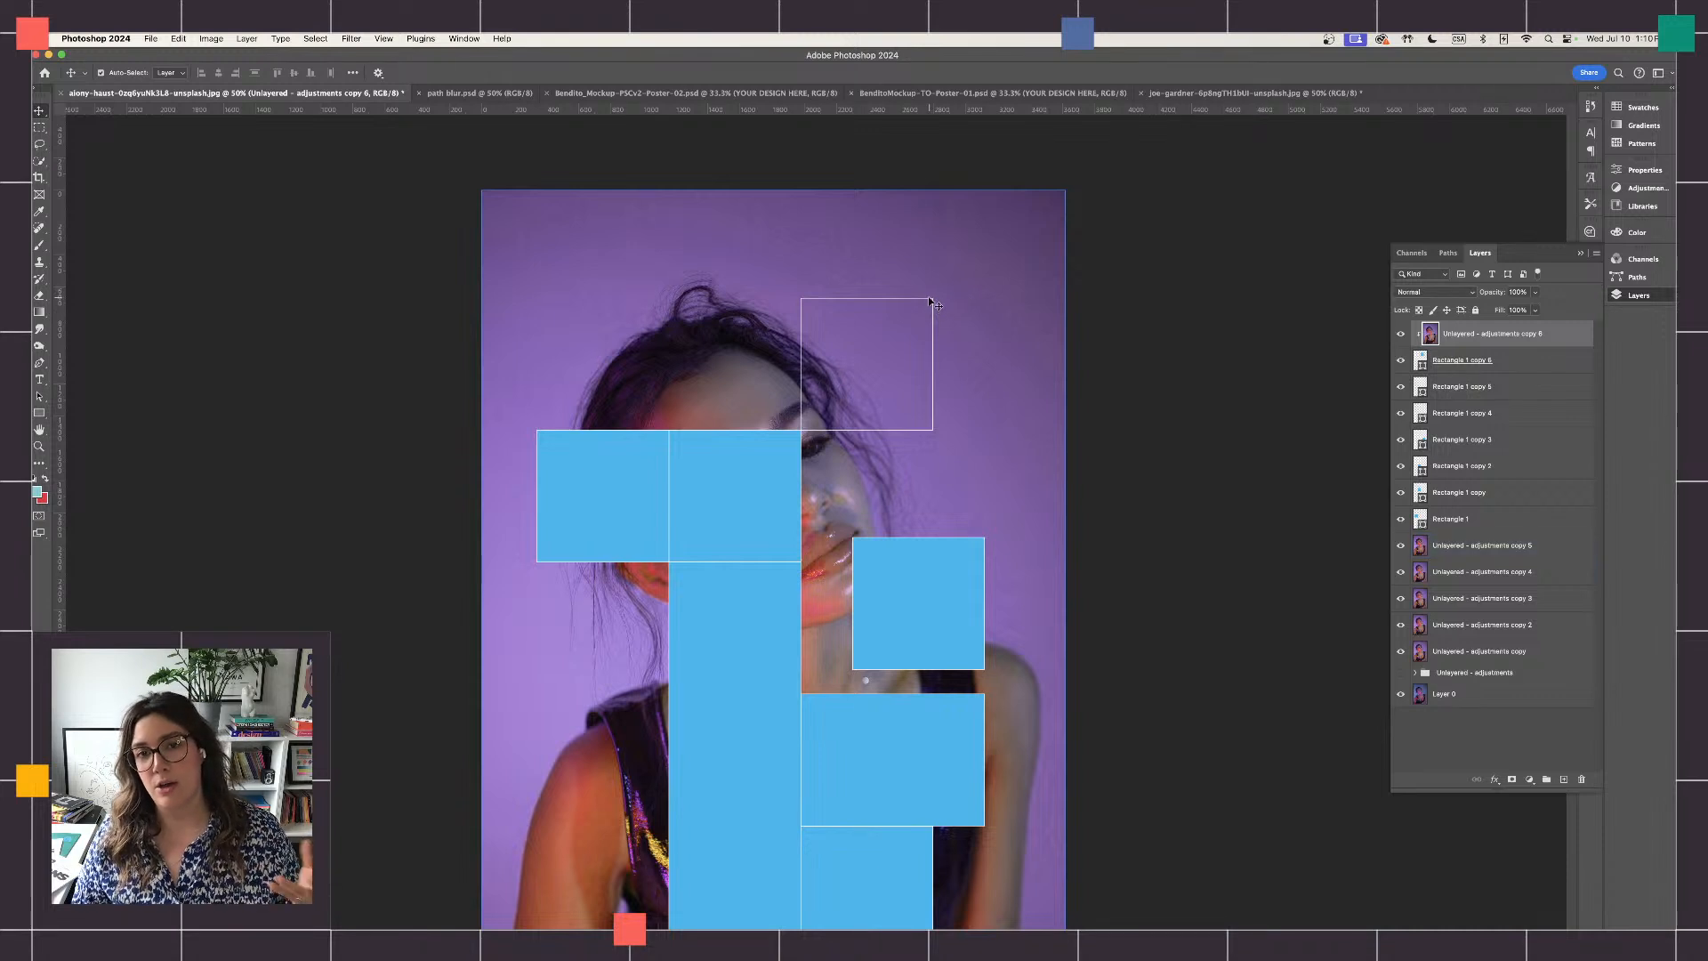
{"action": "left_click", "coordinate": [352, 39]}
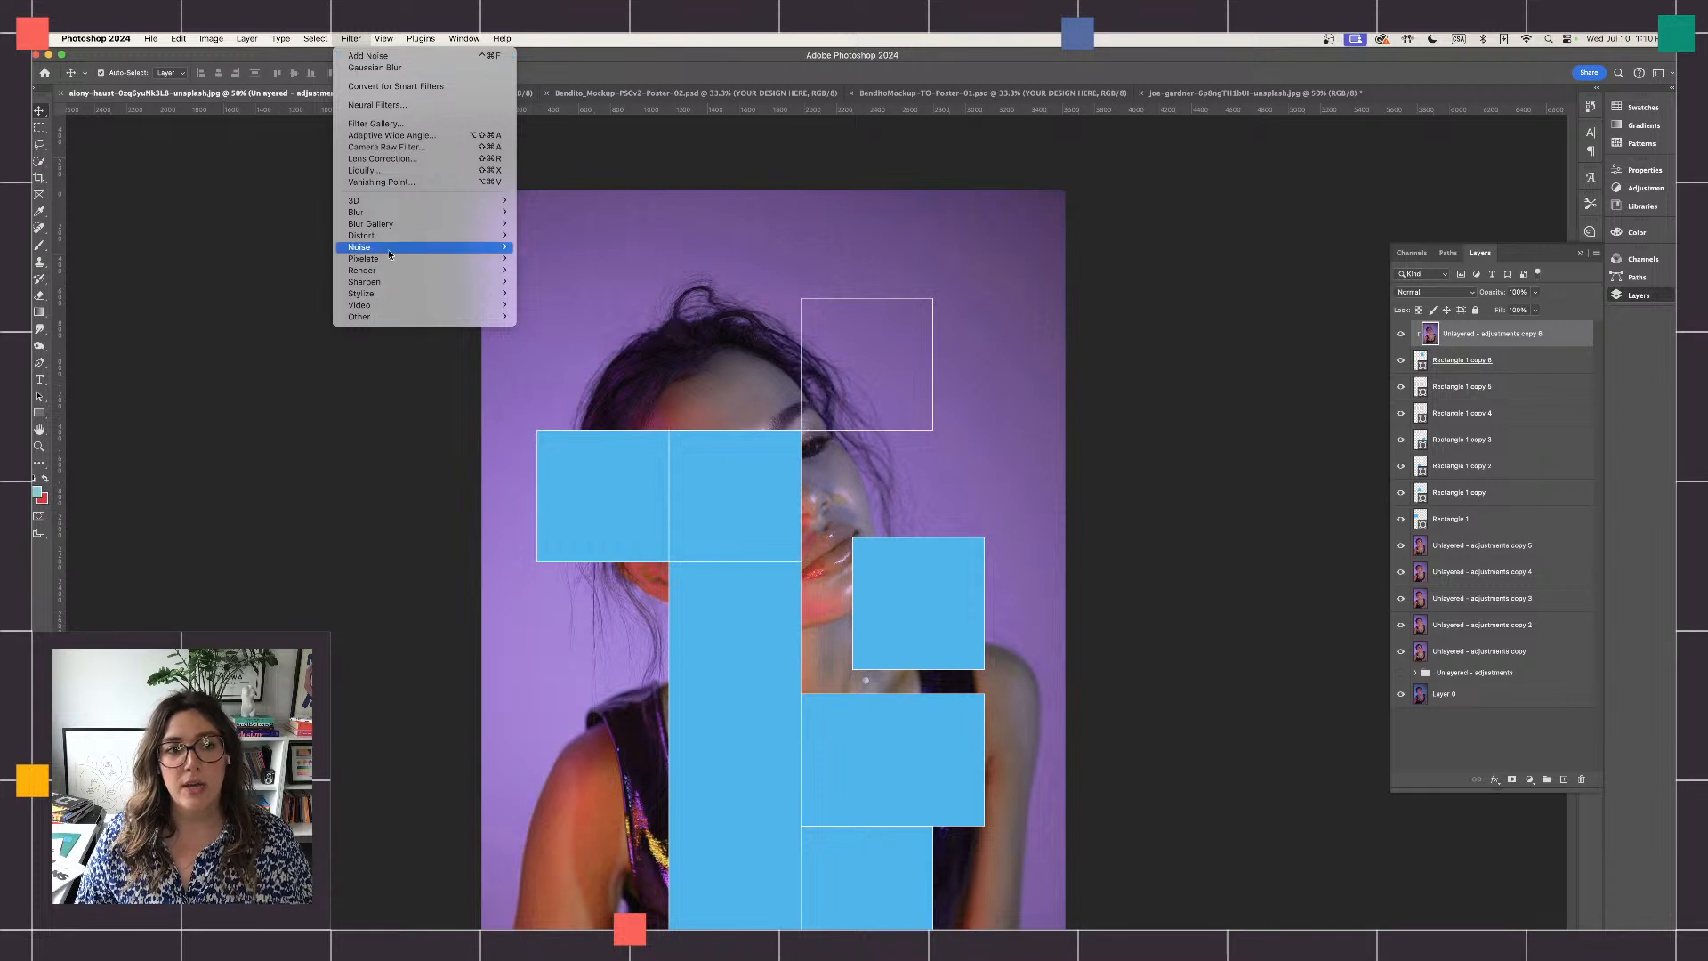
{"action": "mouse_move", "coordinate": [387, 226]}
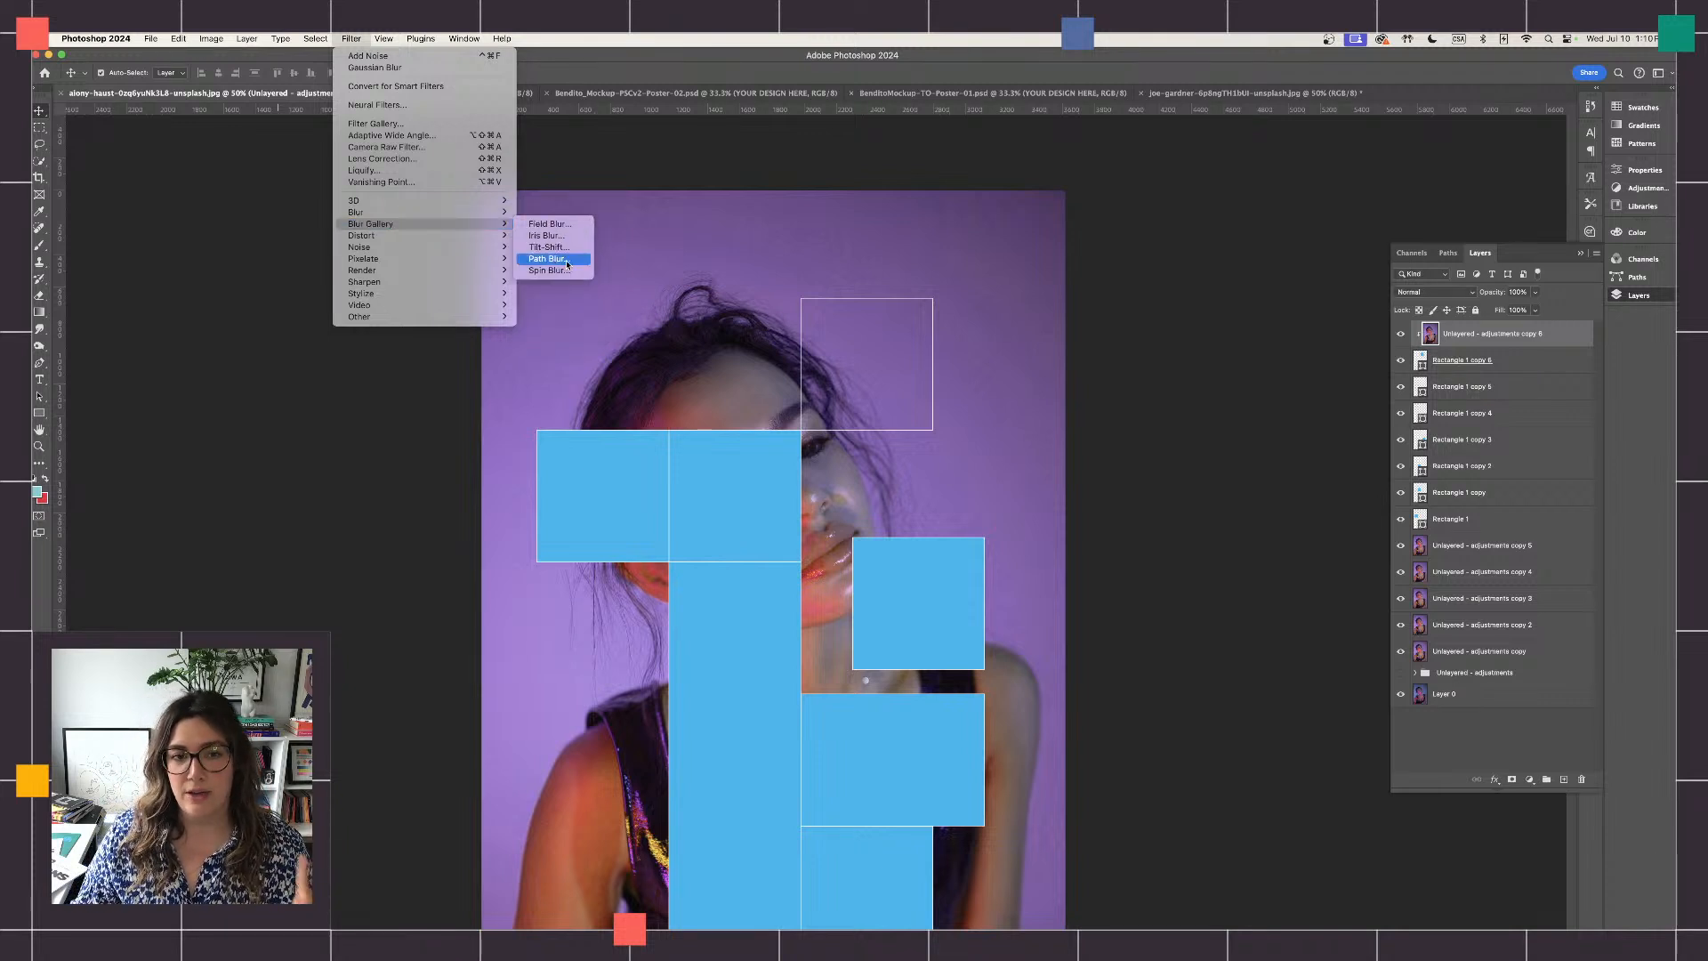
{"action": "left_click", "coordinate": [548, 259]}
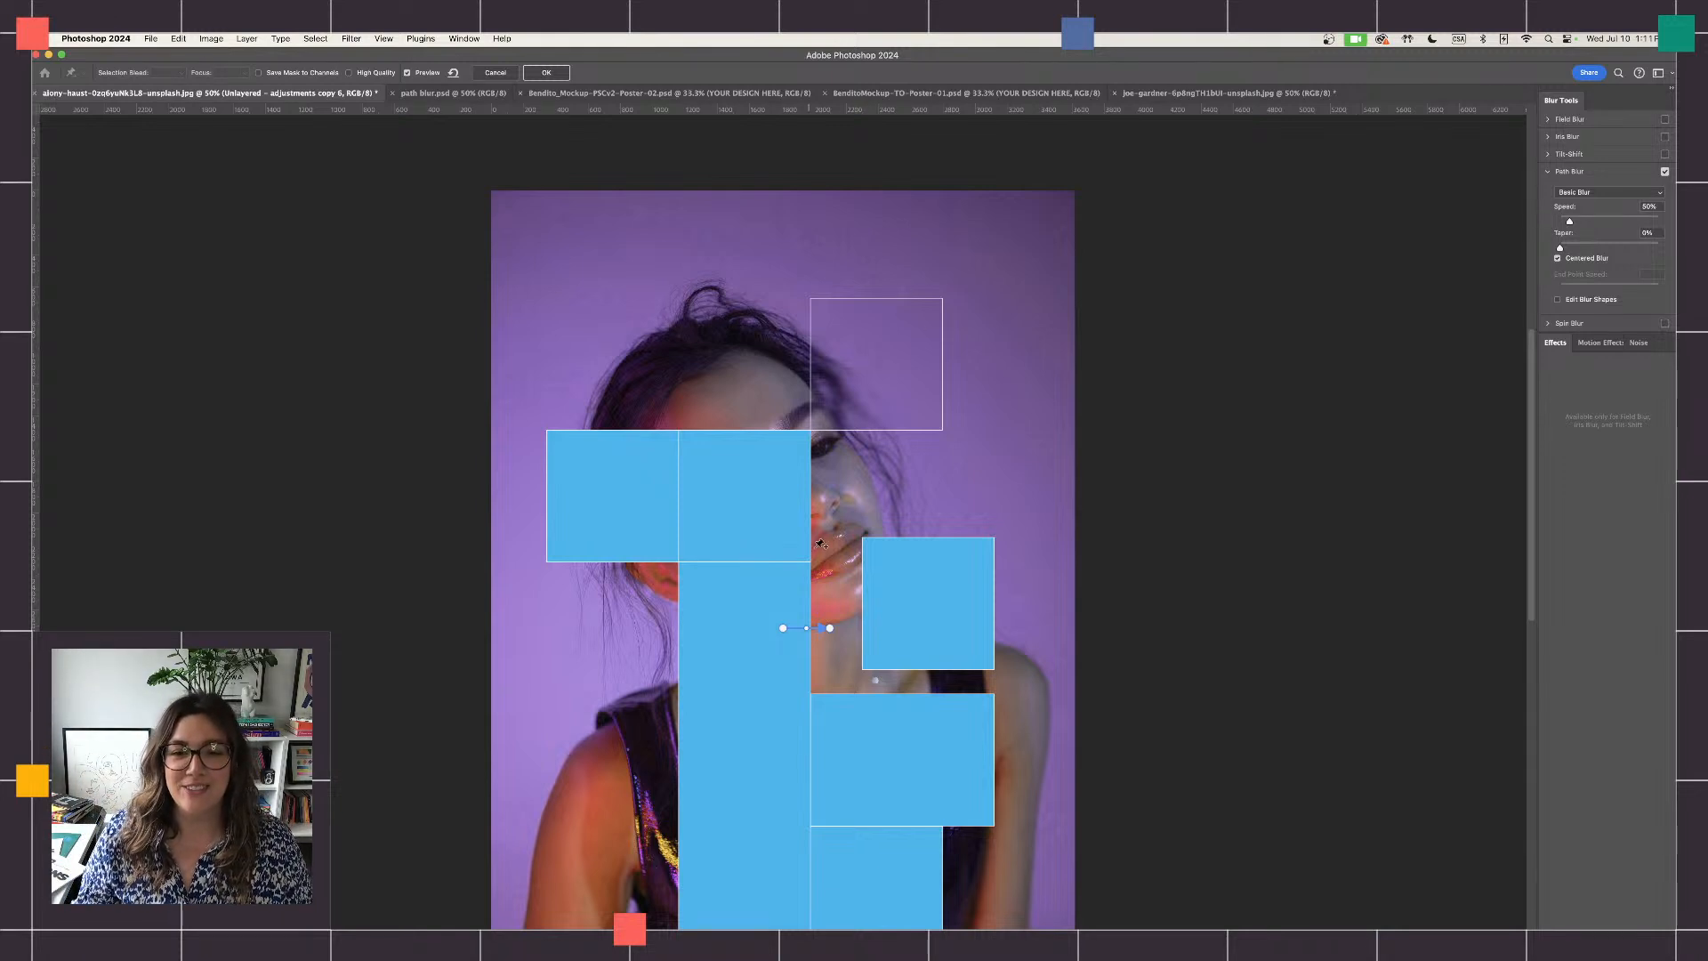
{"action": "key", "text": "super+plus"}
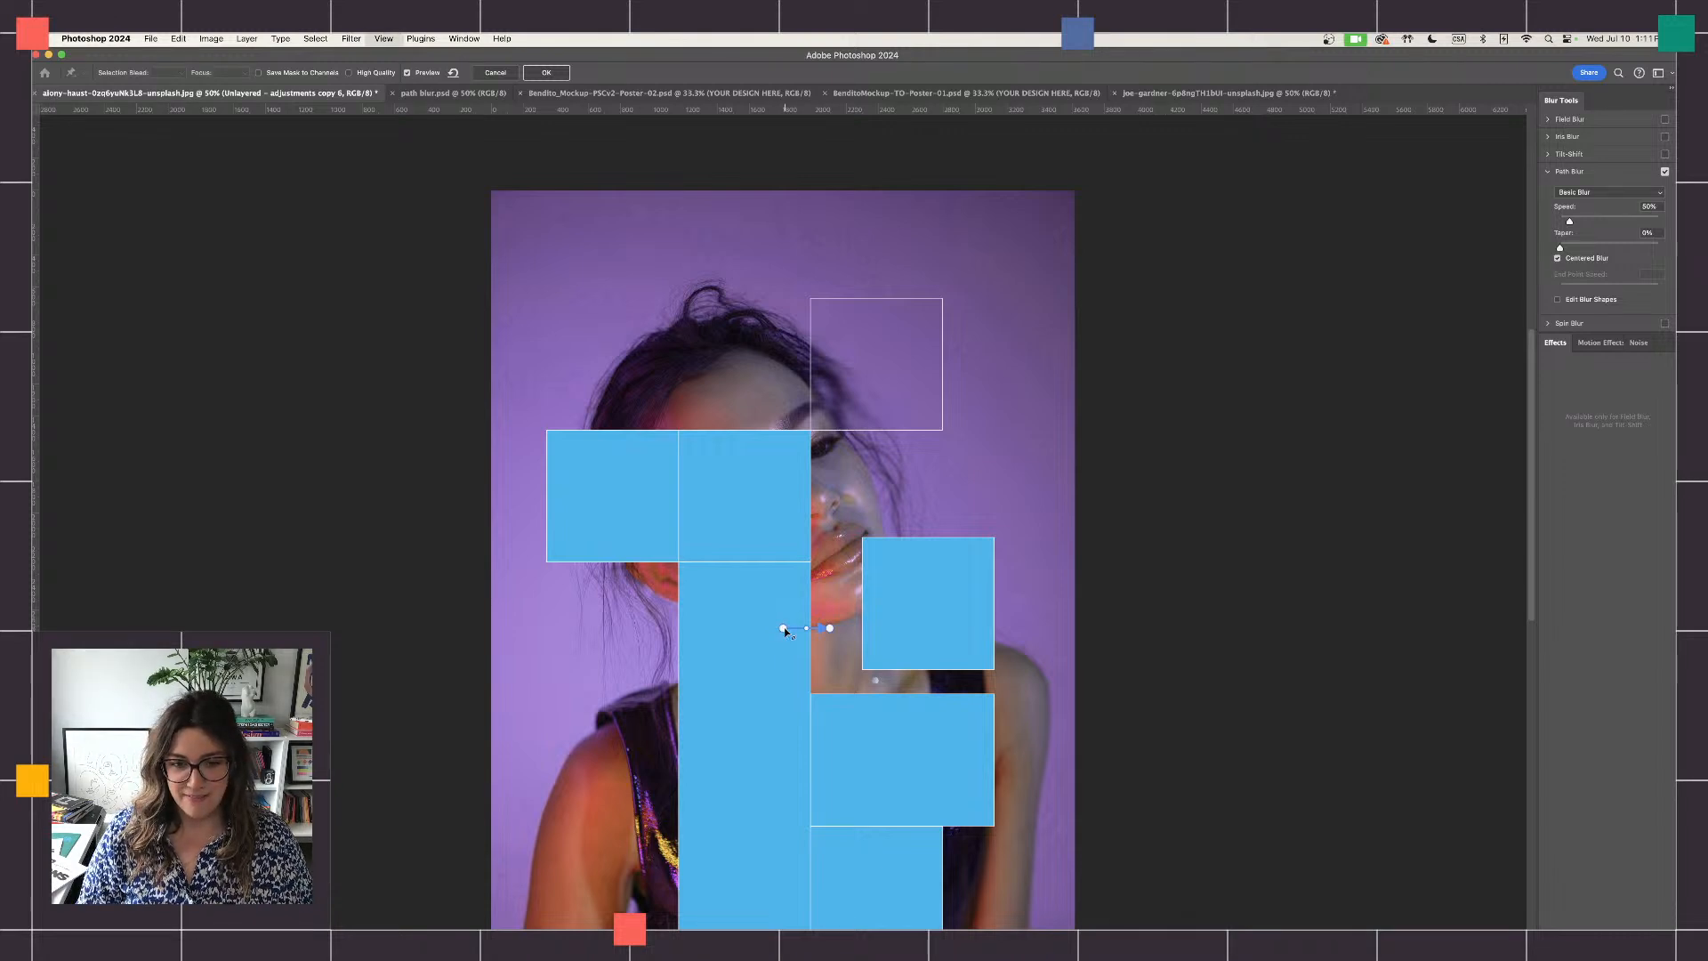
{"action": "scroll", "coordinate": [754, 569], "scroll_direction": "down", "scroll_amount": 2}
{"action": "scroll", "coordinate": [754, 569], "scroll_direction": "down", "scroll_amount": 5}
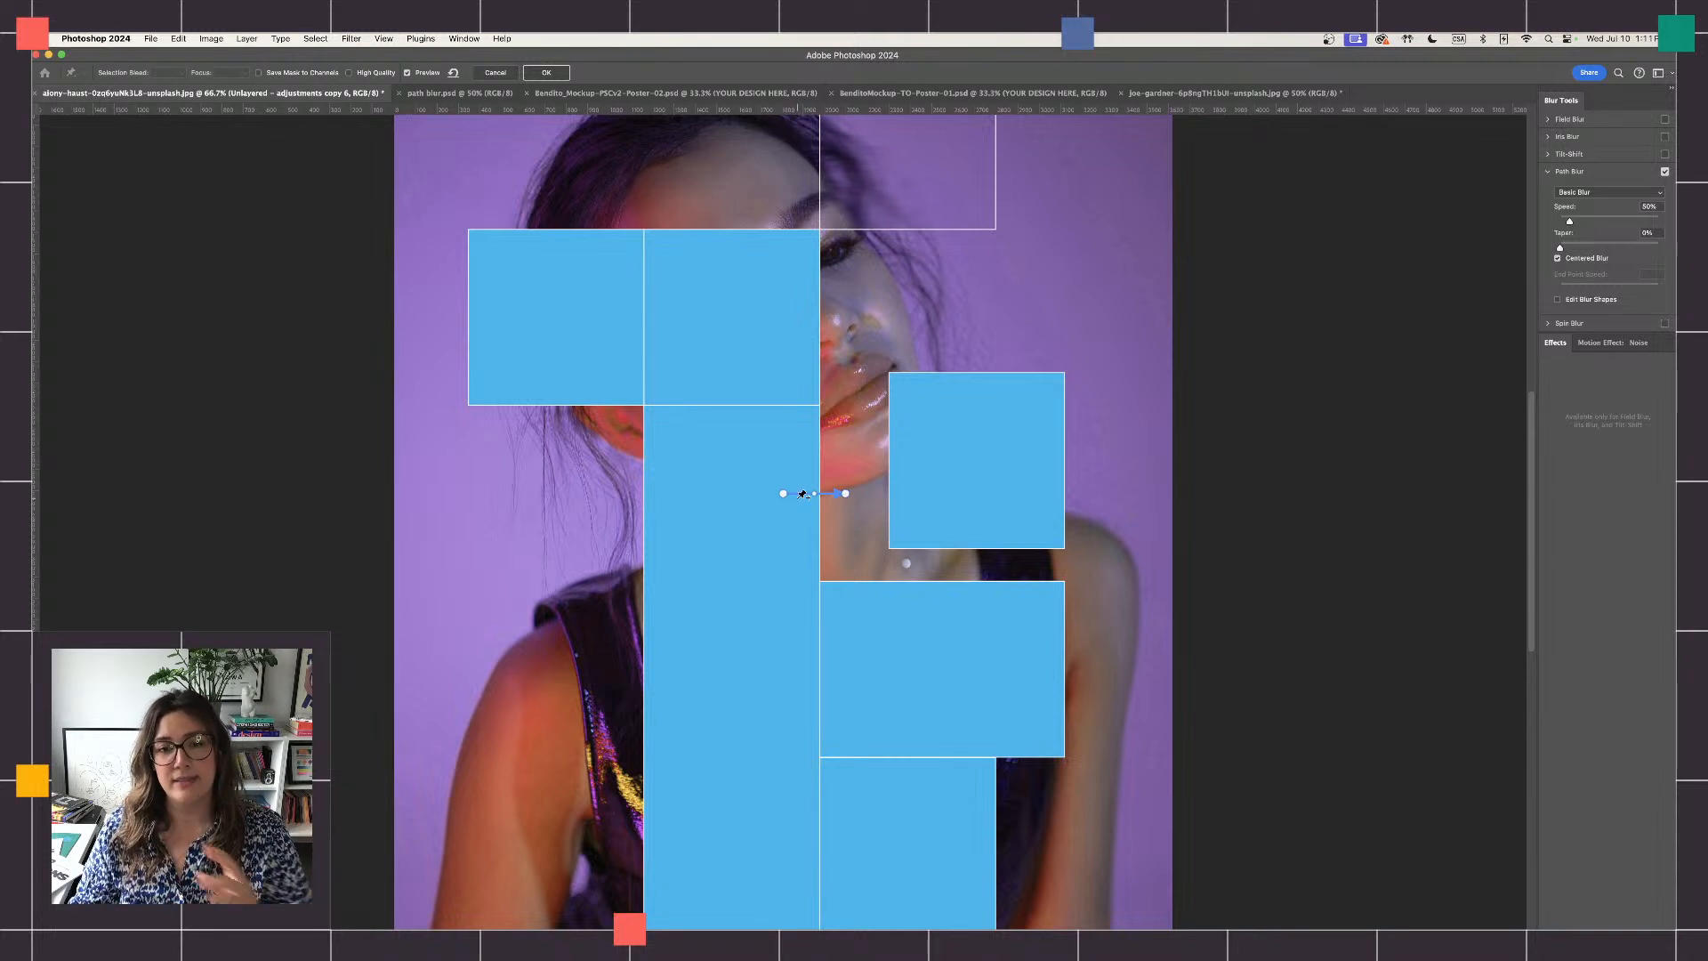
{"action": "left_click_drag", "start_coordinate": [846, 495], "coordinate": [861, 411]}
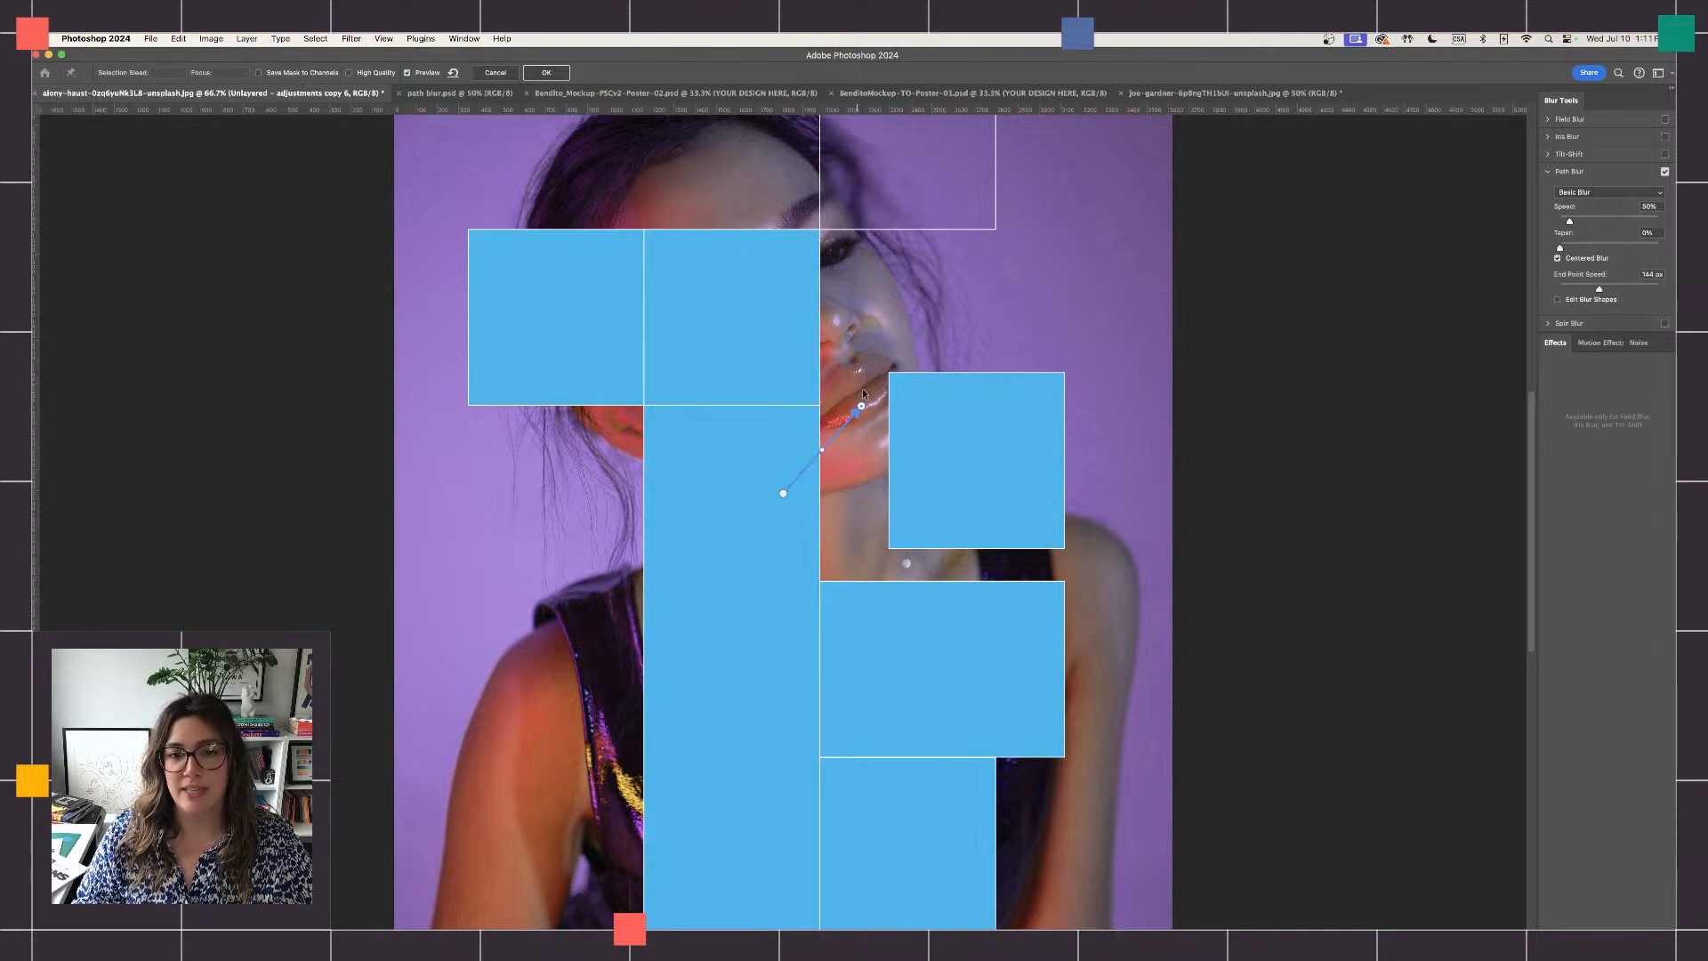
{"action": "scroll", "coordinate": [863, 393], "scroll_direction": "up", "scroll_amount": 4}
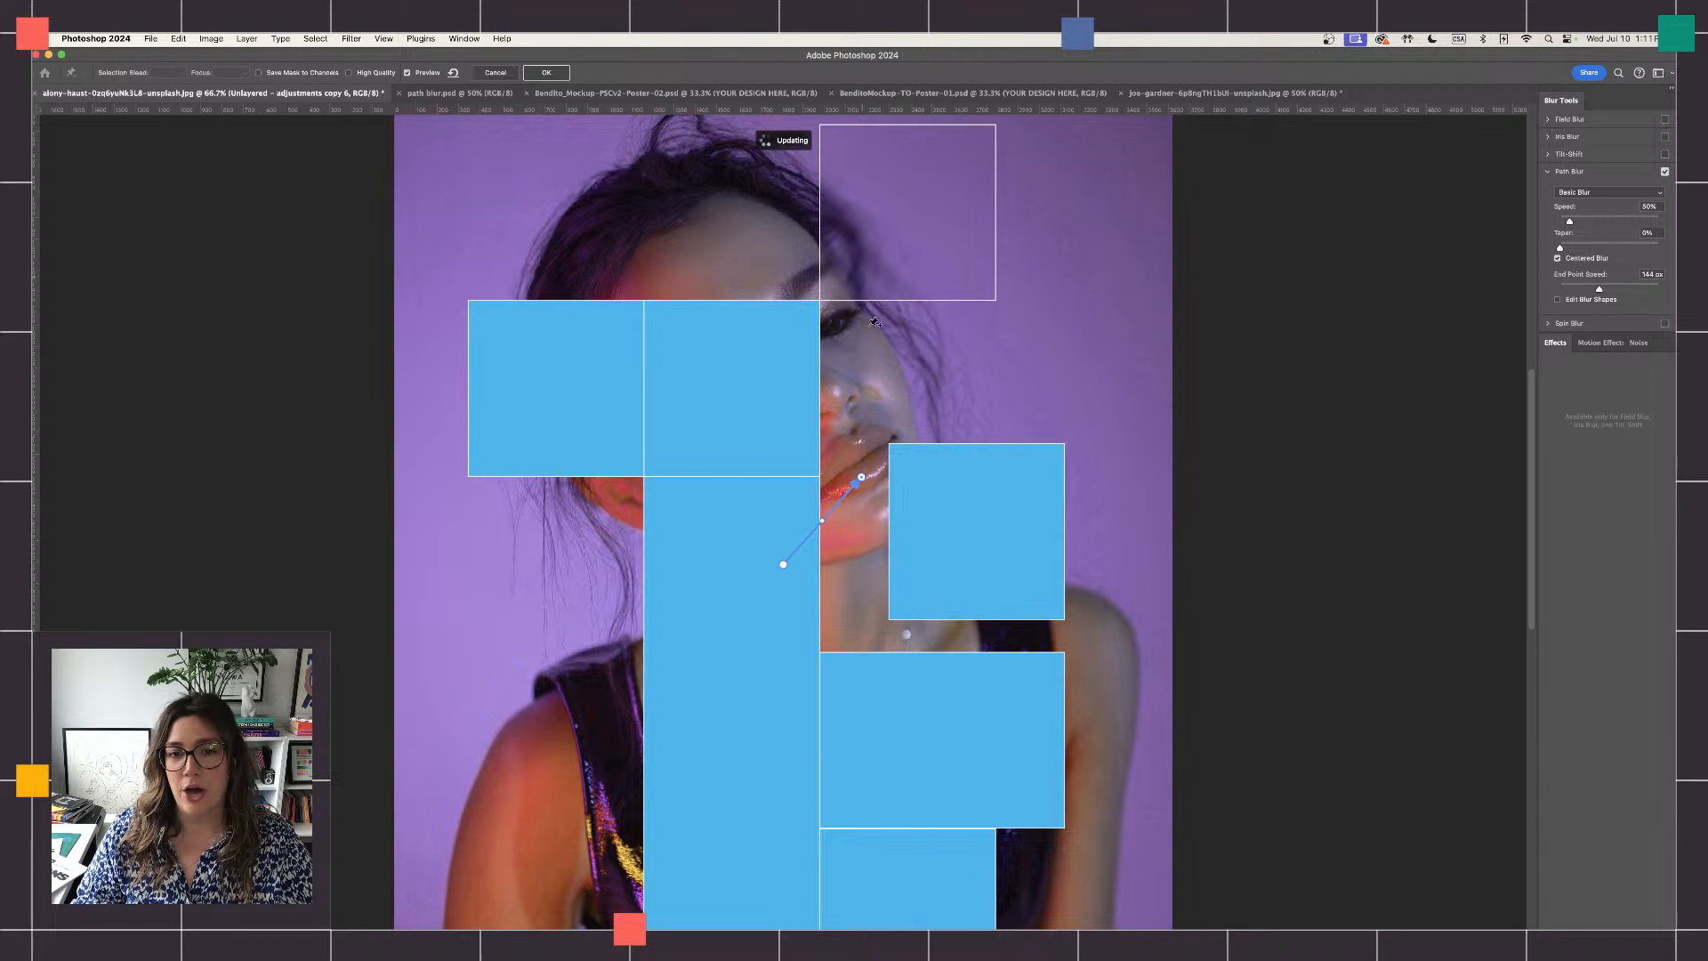
{"action": "scroll", "coordinate": [867, 480], "scroll_direction": "up", "scroll_amount": 6}
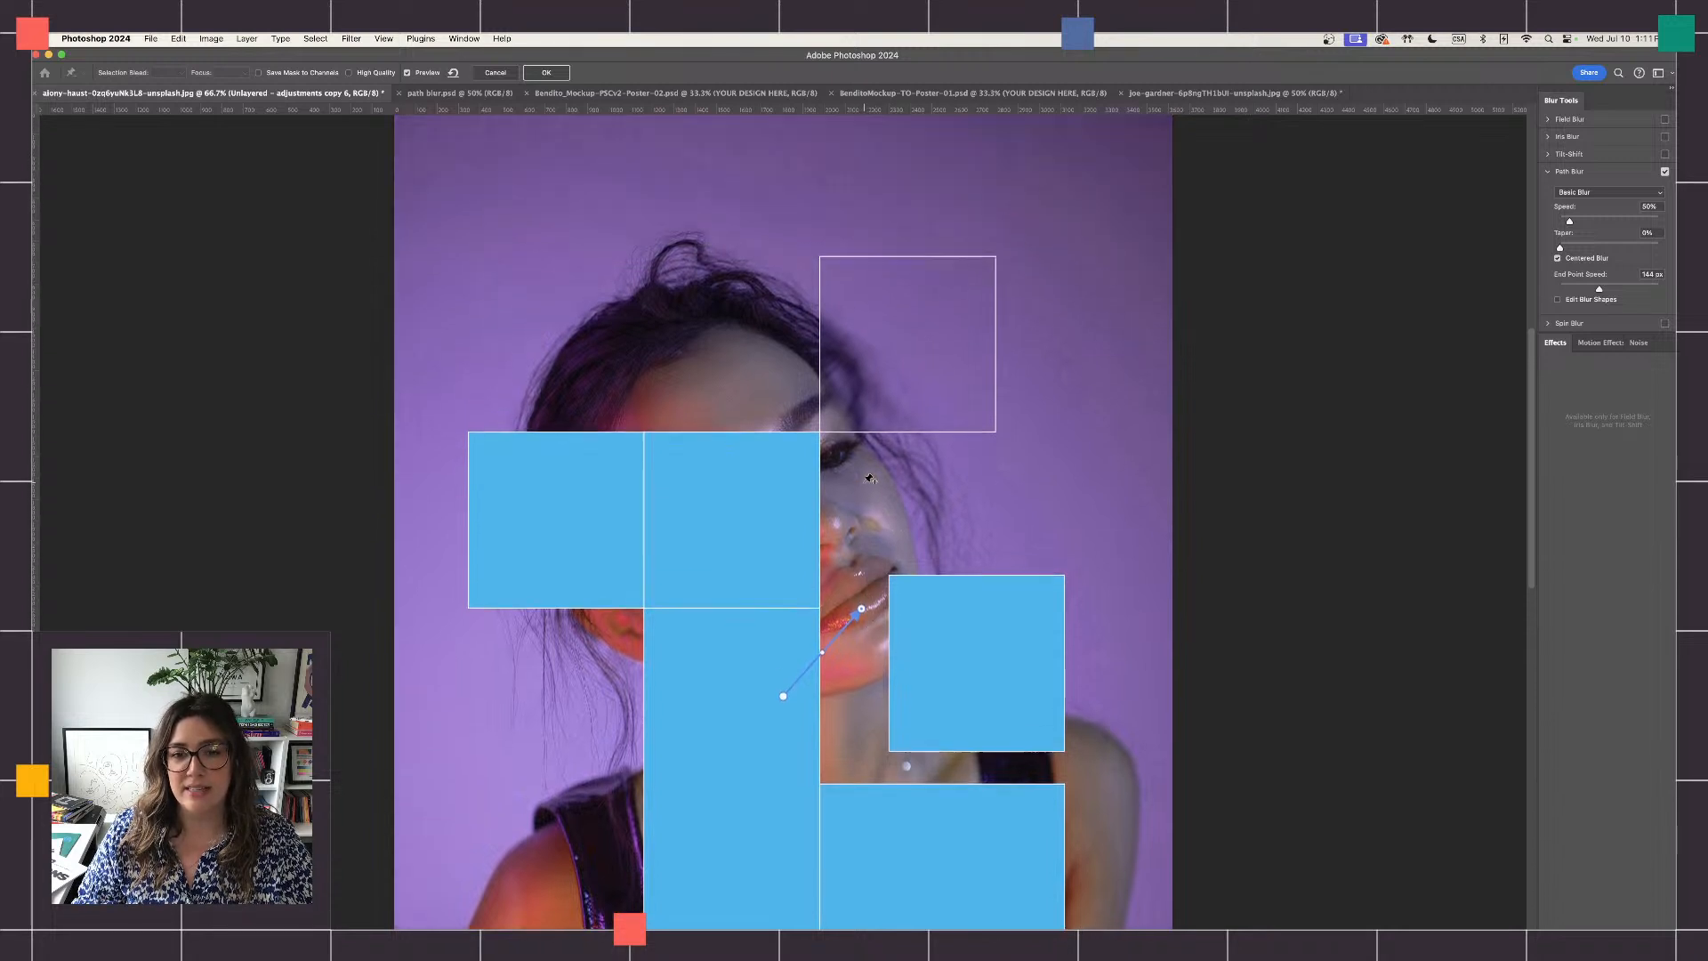
{"action": "scroll", "coordinate": [870, 479], "scroll_direction": "up", "scroll_amount": 10}
{"action": "scroll", "coordinate": [861, 665], "scroll_direction": "down", "scroll_amount": 8}
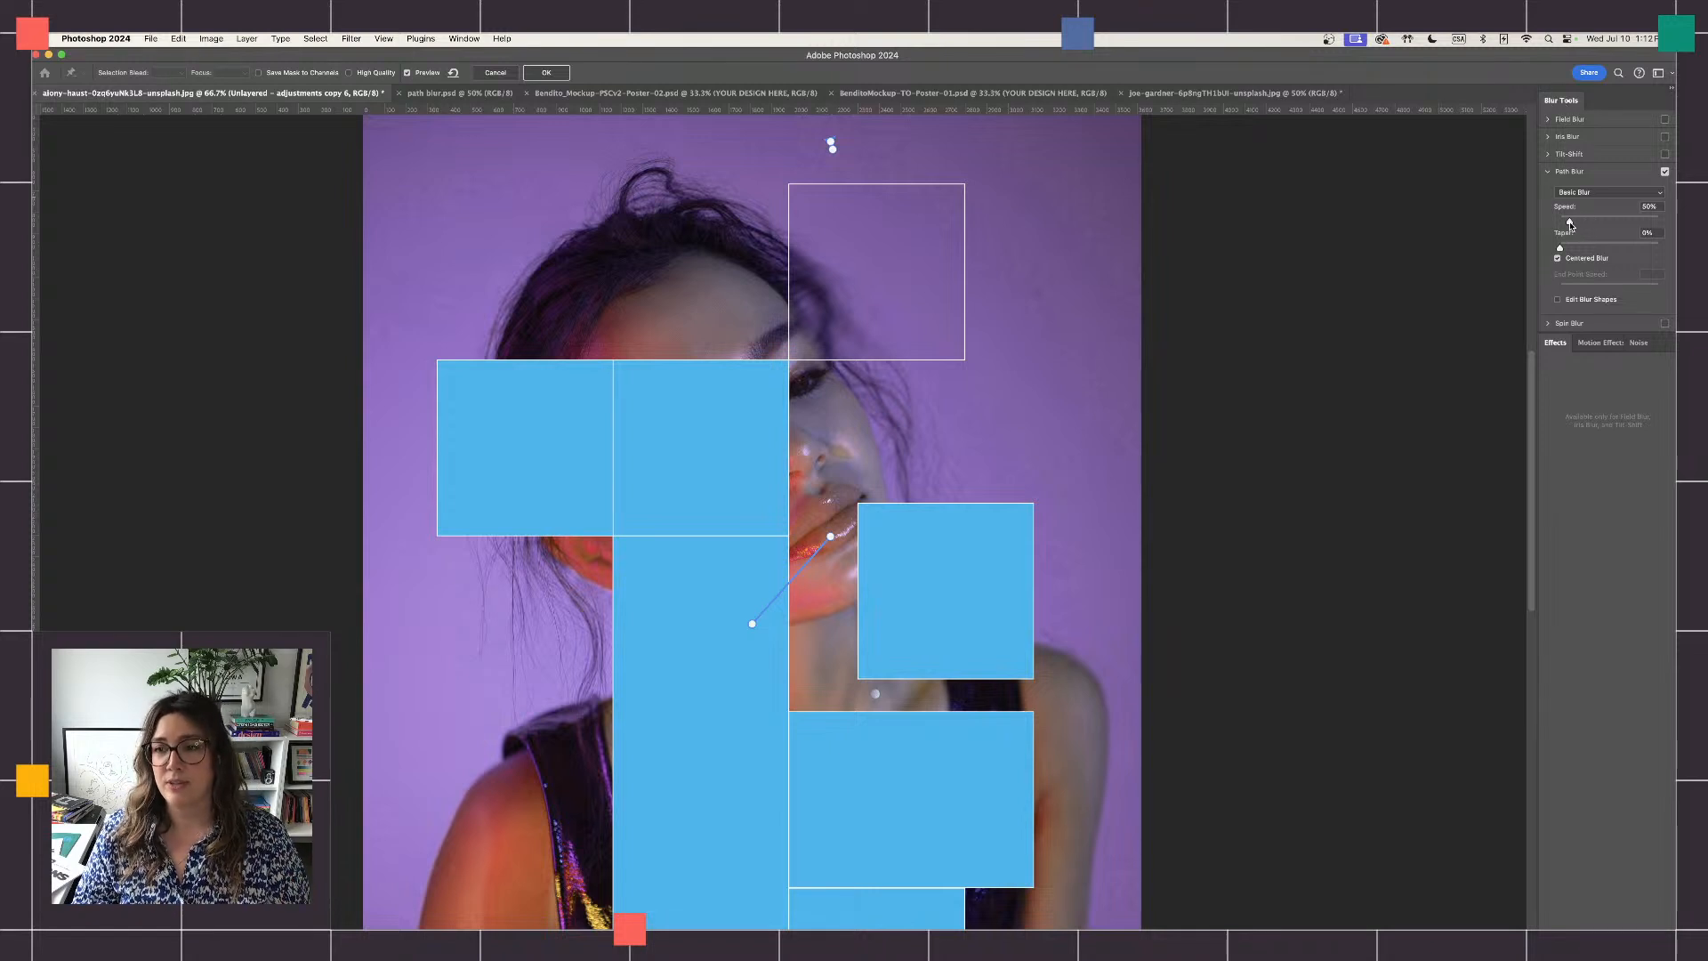
{"action": "left_click_drag", "start_coordinate": [1571, 224], "coordinate": [1583, 223]}
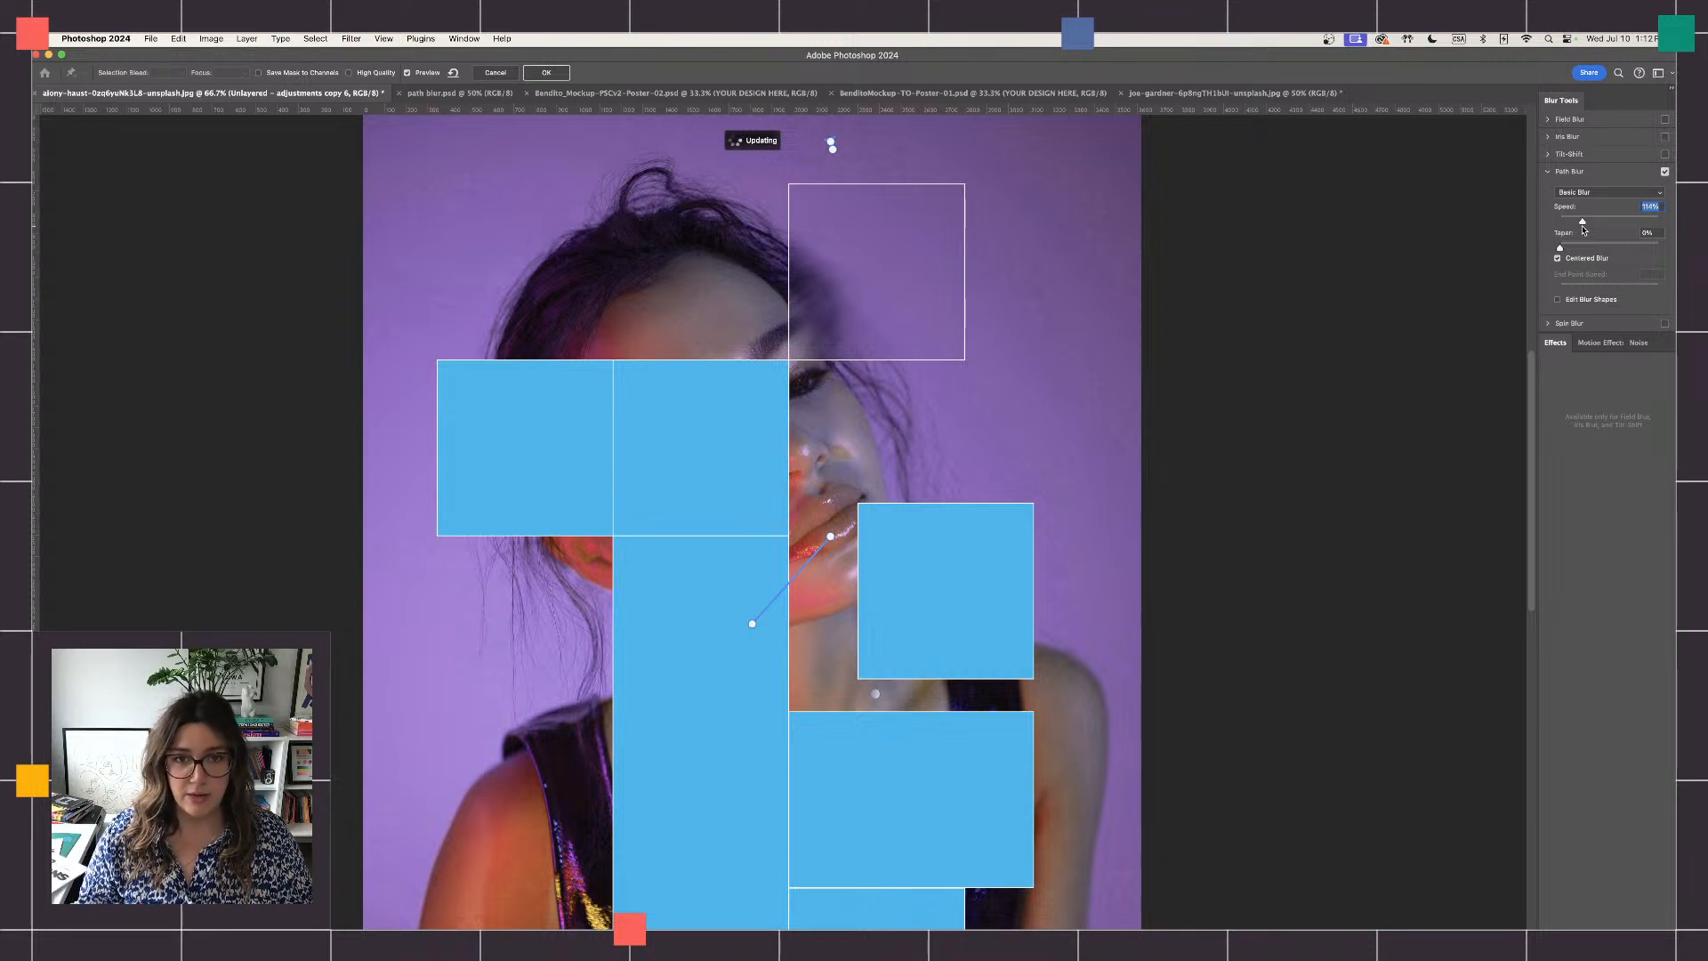
{"action": "left_click", "coordinate": [495, 74]}
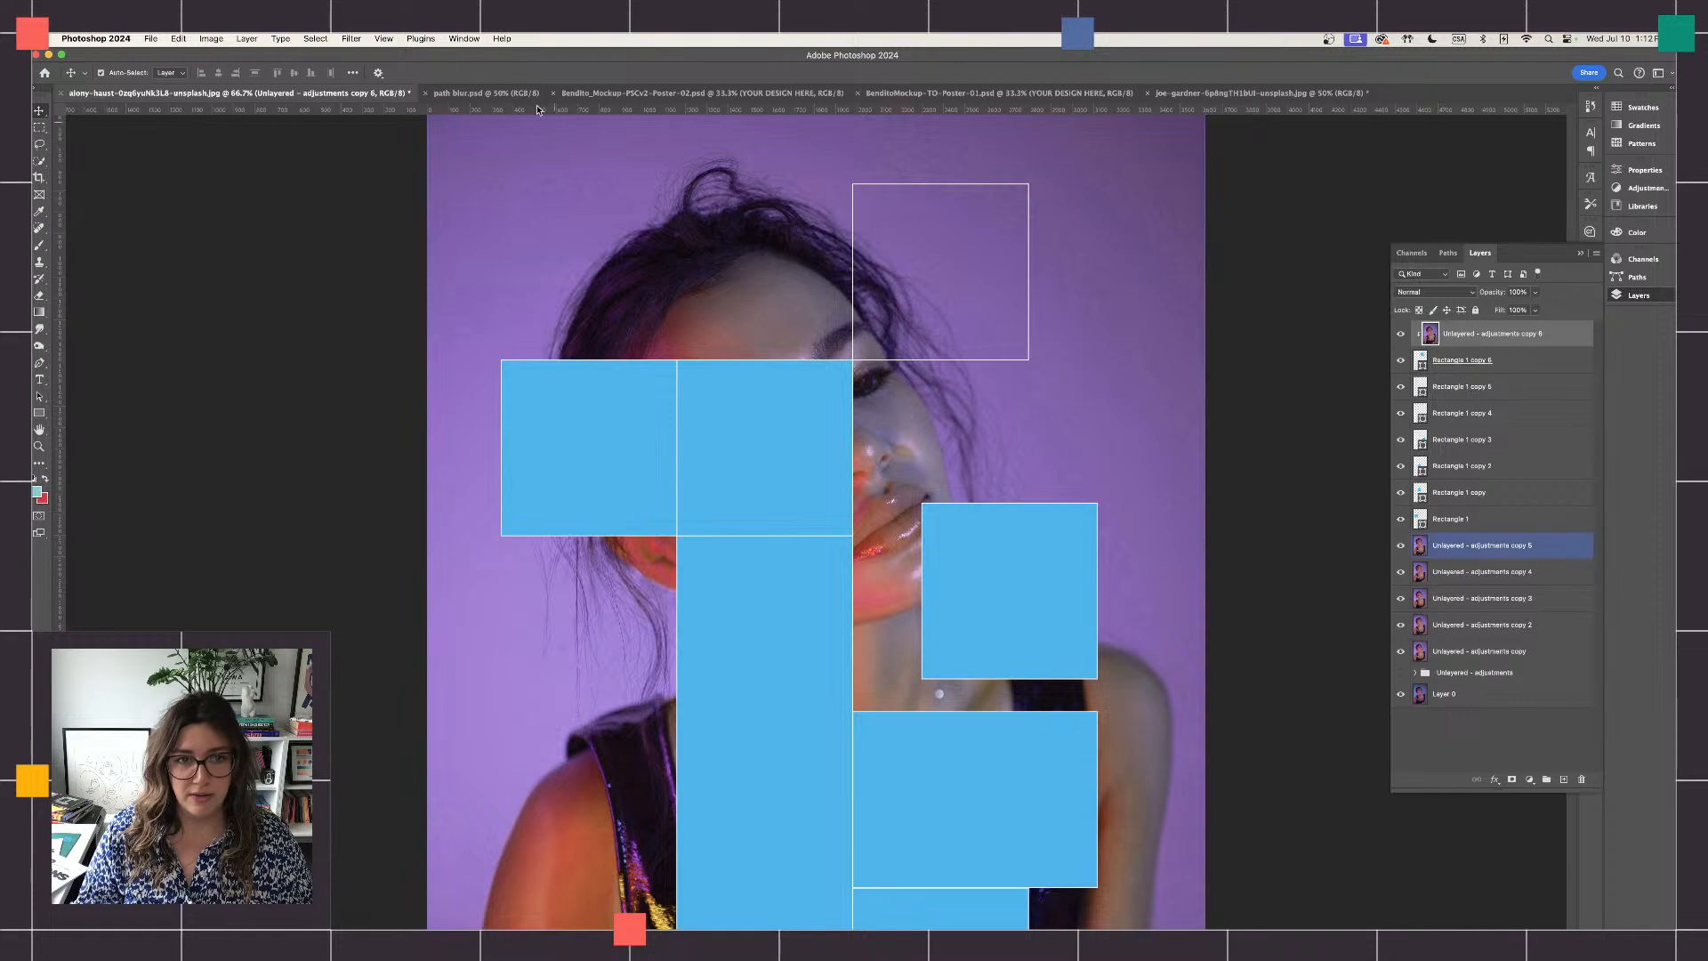
- Apply a Path Blur to the clipped portrait copy with a path angled up to the right and a speed of about 141%
{"action": "scroll", "coordinate": [481, 139], "scroll_direction": "right", "scroll_amount": 5}
{"action": "scroll", "coordinate": [481, 140], "scroll_direction": "up", "scroll_amount": 1}
{"action": "scroll", "coordinate": [483, 141], "scroll_direction": "left", "scroll_amount": 3}
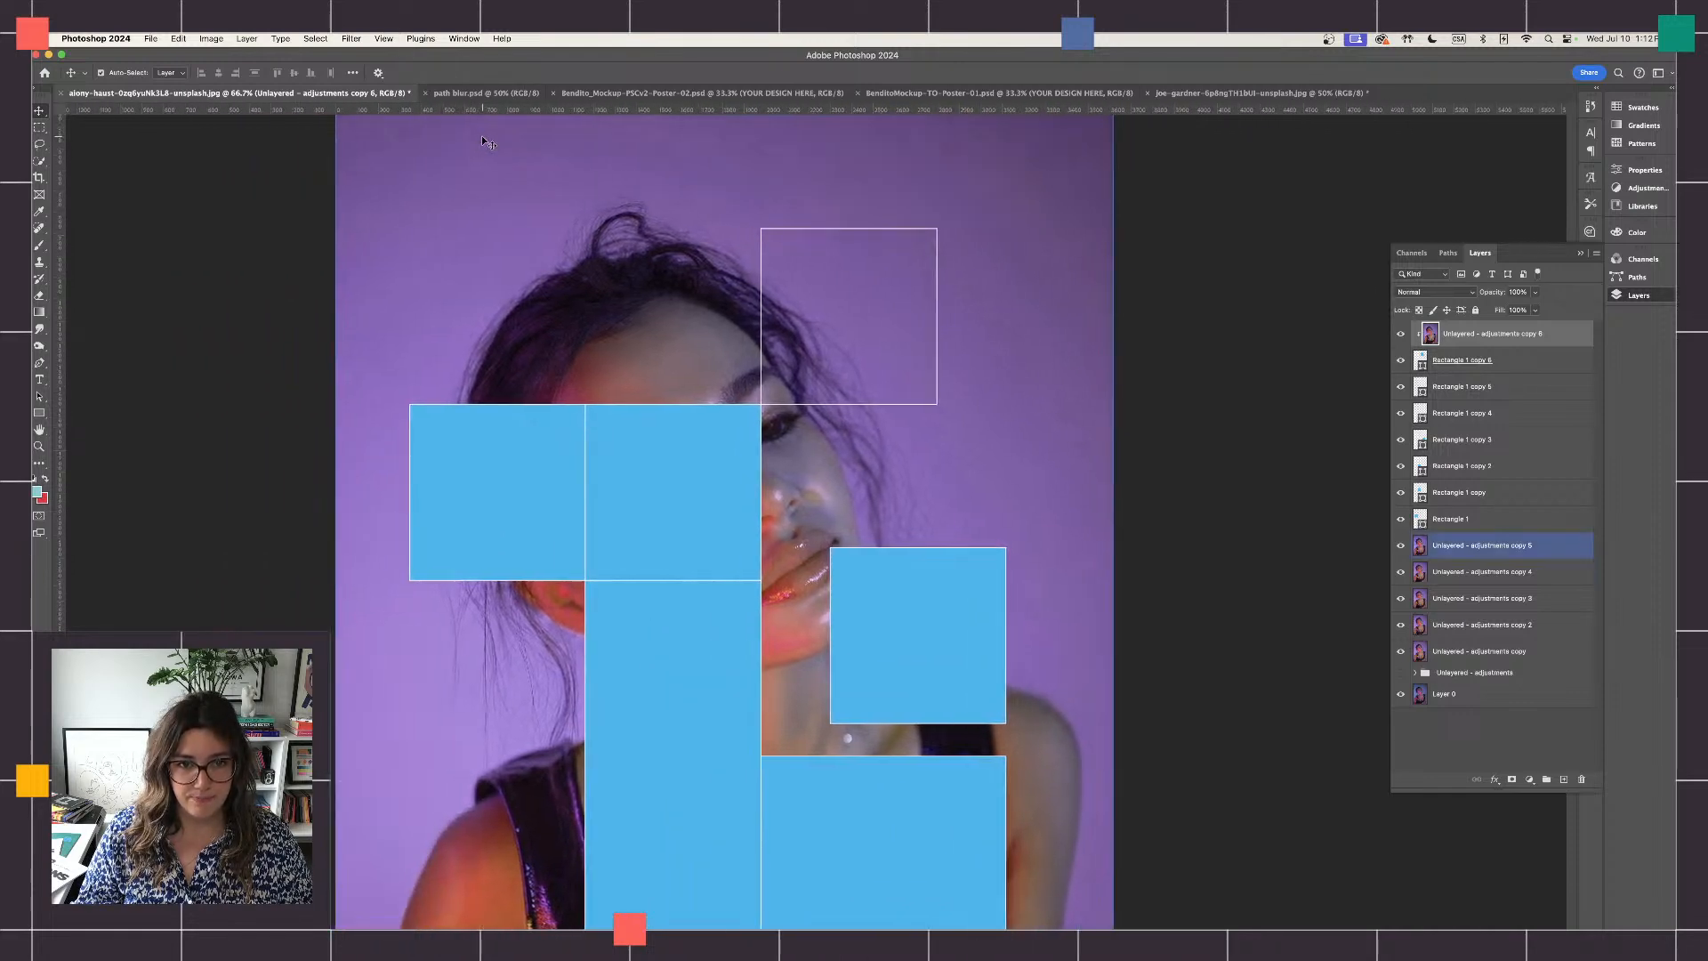
{"action": "key", "text": "super+equal"}
{"action": "scroll", "coordinate": [675, 298], "scroll_direction": "up", "scroll_amount": 3}
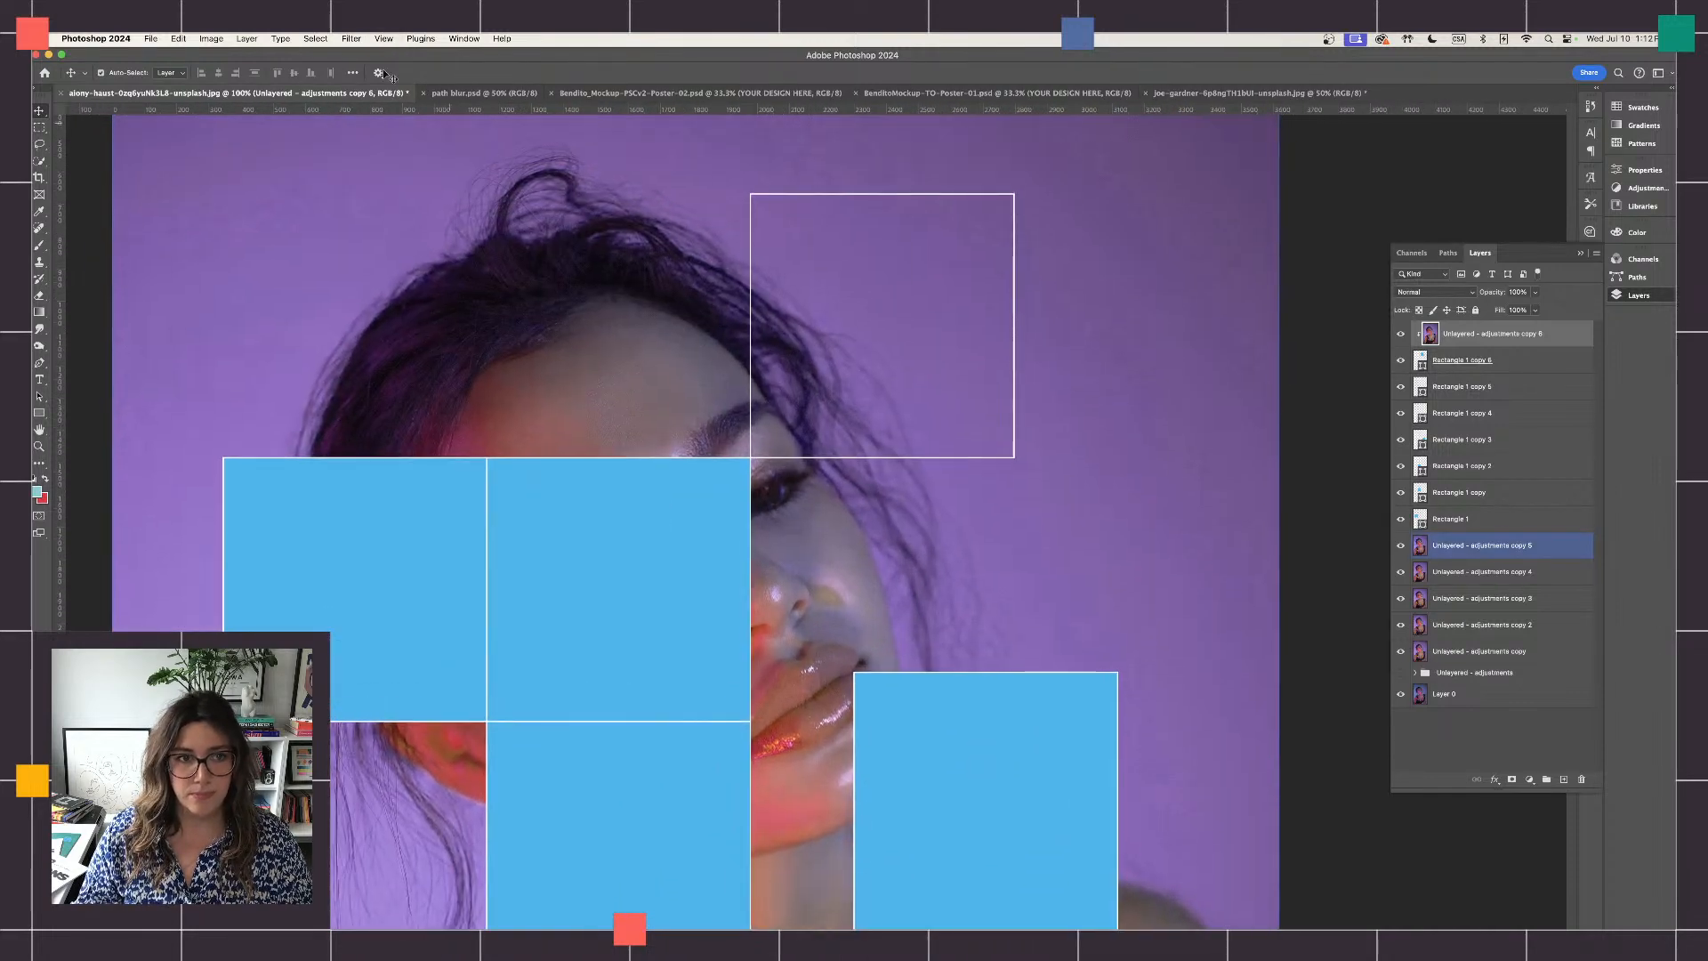
{"action": "left_click", "coordinate": [359, 40]}
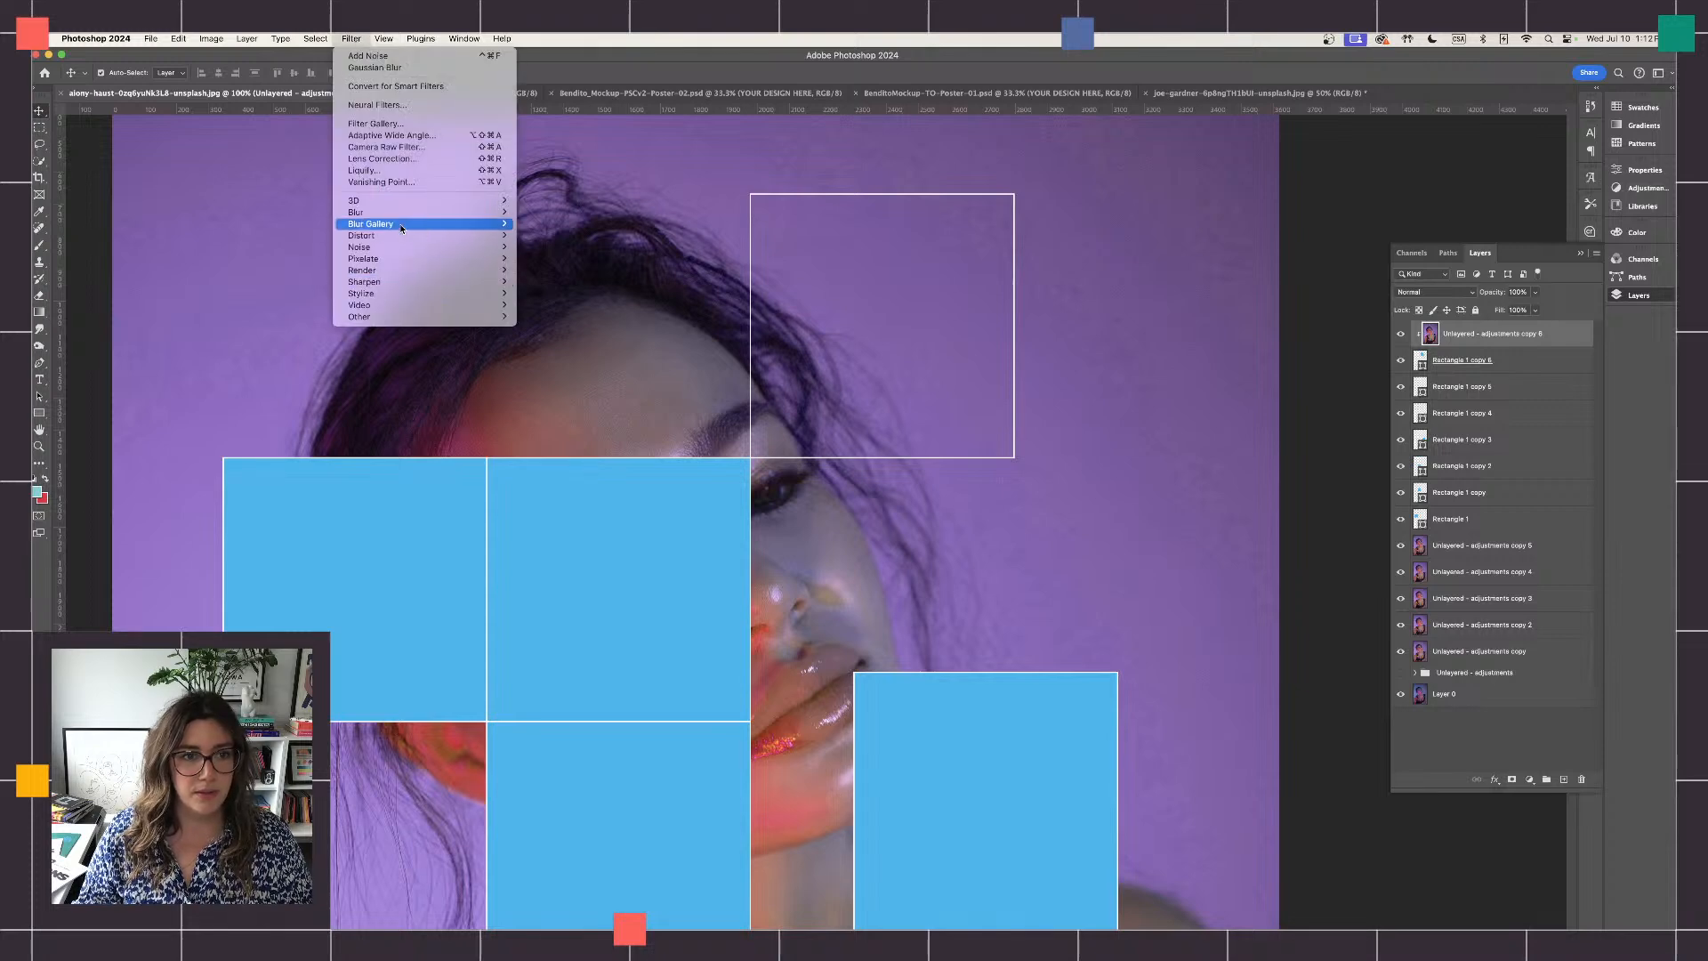
{"action": "mouse_move", "coordinate": [399, 230]}
{"action": "left_click", "coordinate": [548, 258]}
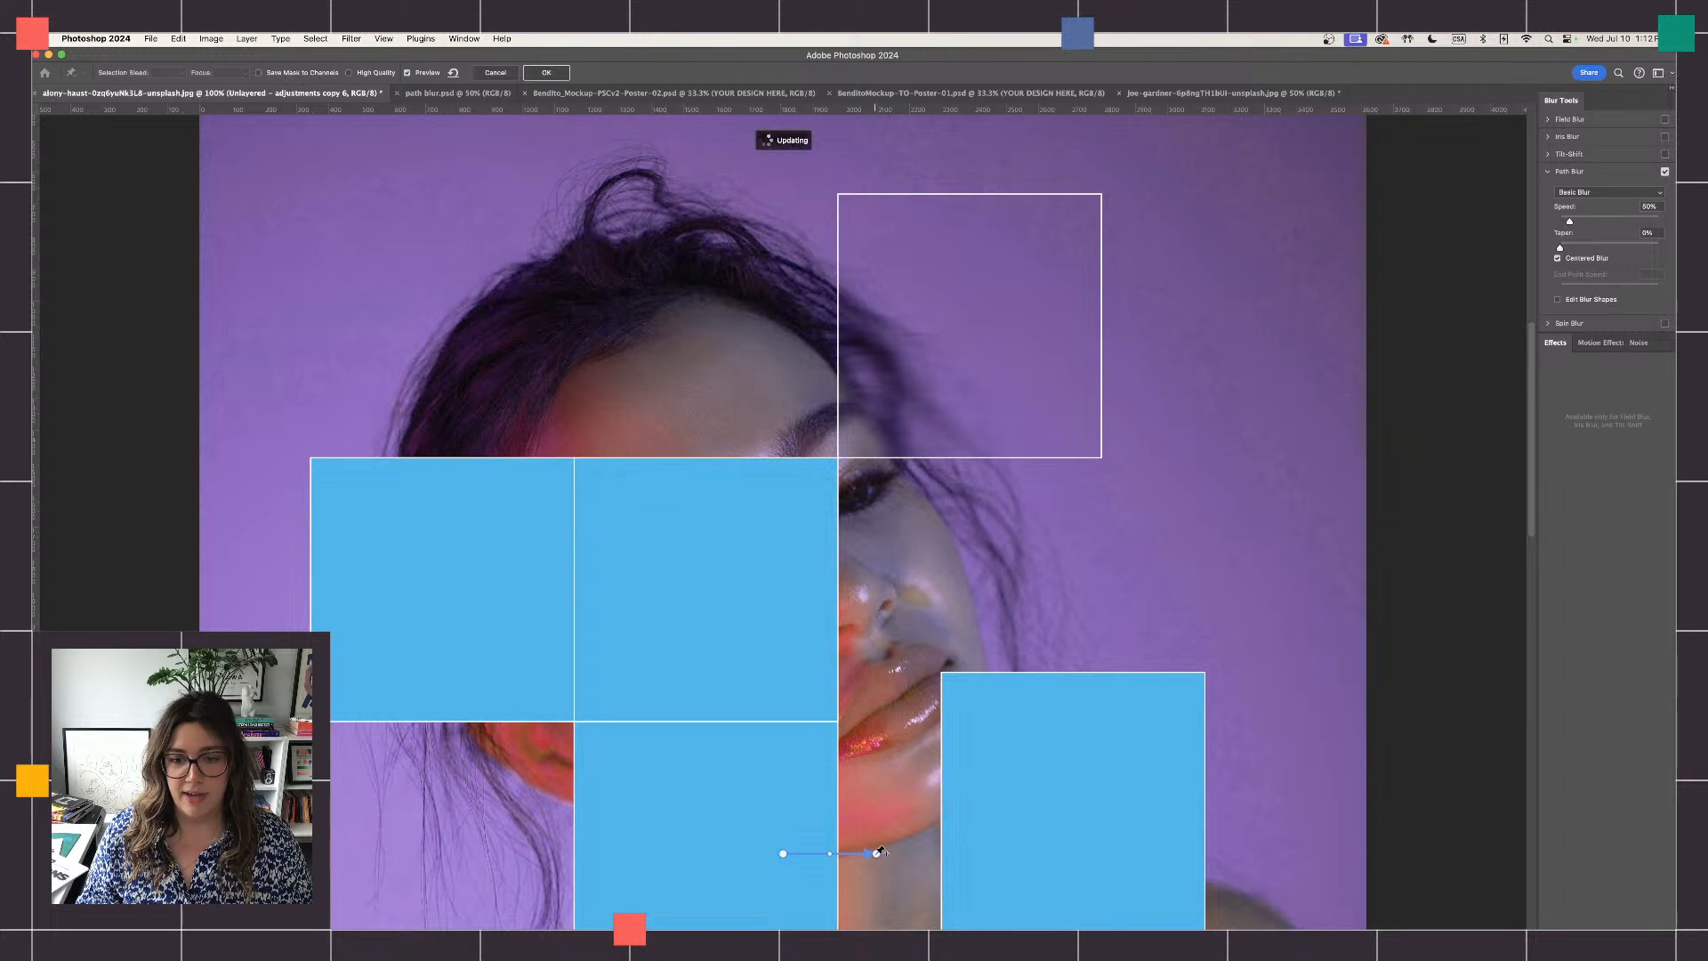
{"action": "left_click_drag", "start_coordinate": [876, 853], "coordinate": [891, 761]}
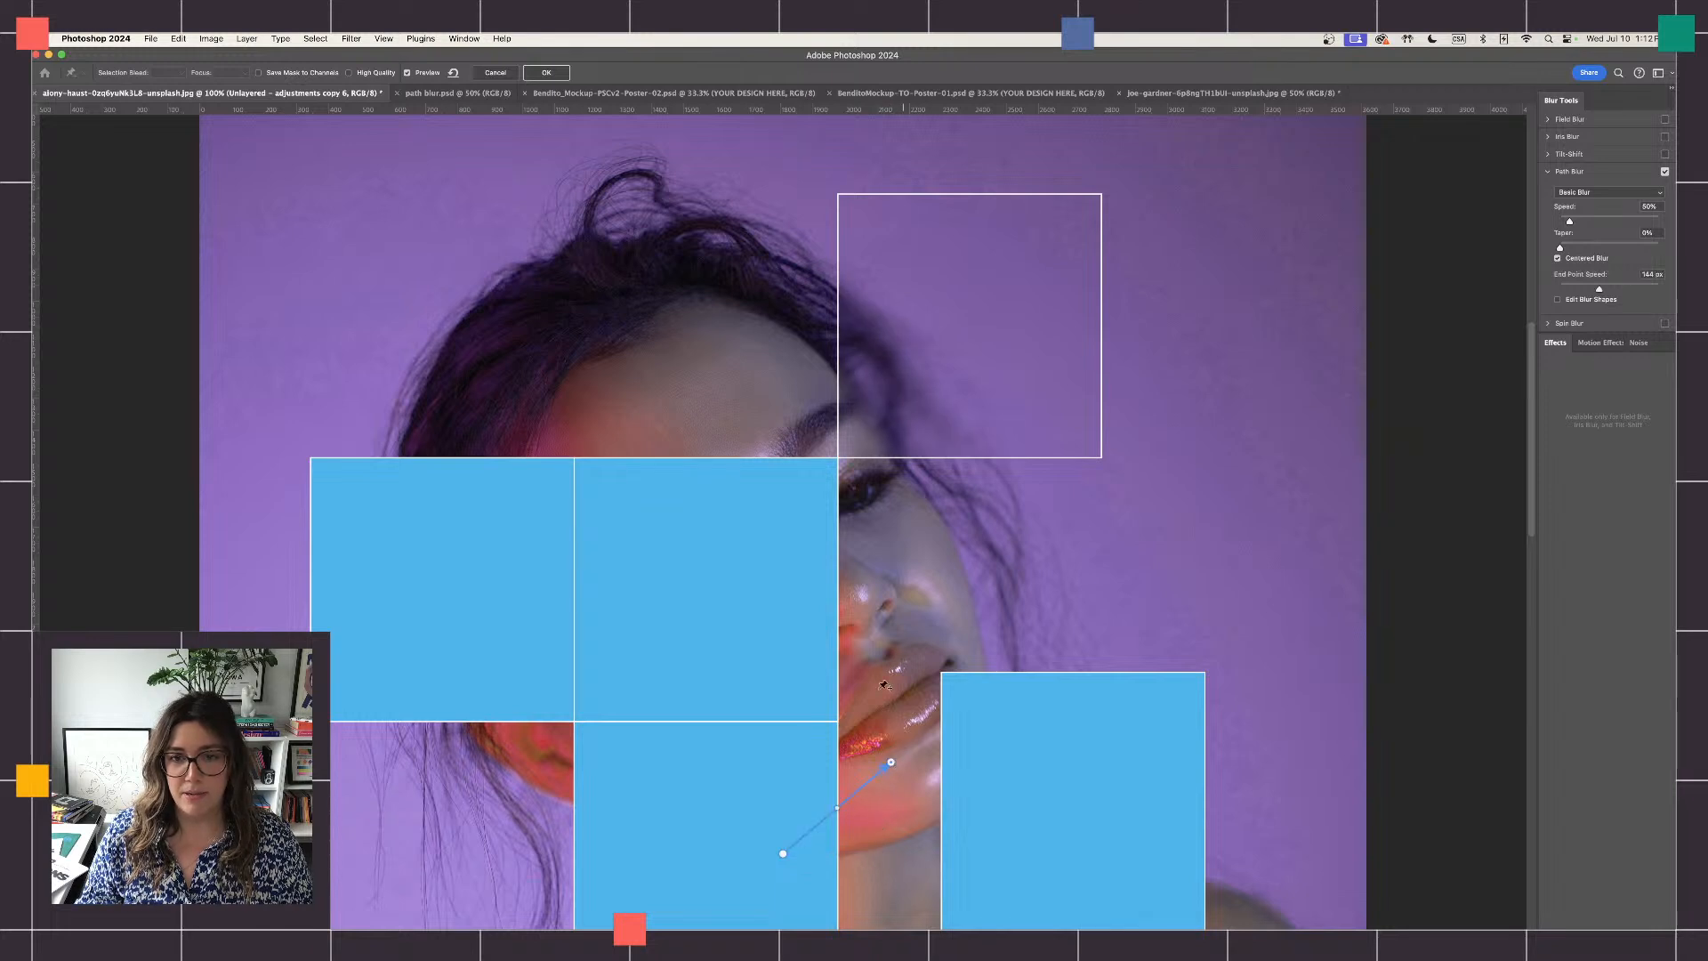
{"action": "left_click_drag", "start_coordinate": [1569, 220], "coordinate": [1589, 224]}
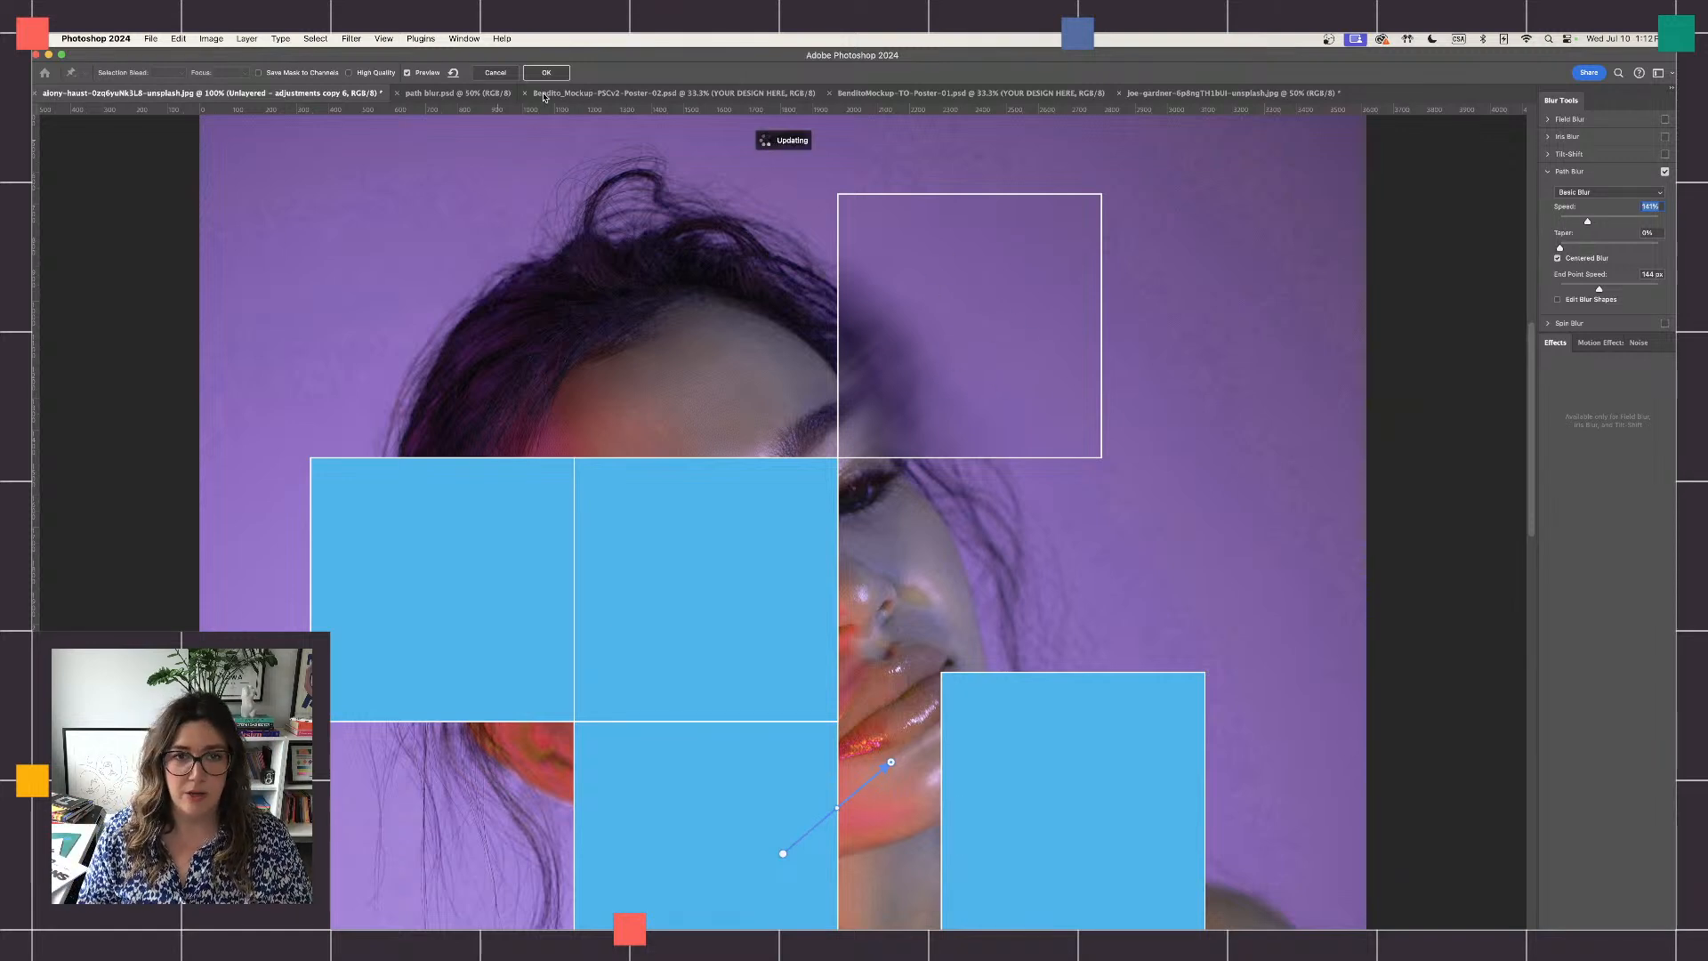
{"action": "left_click", "coordinate": [351, 40]}
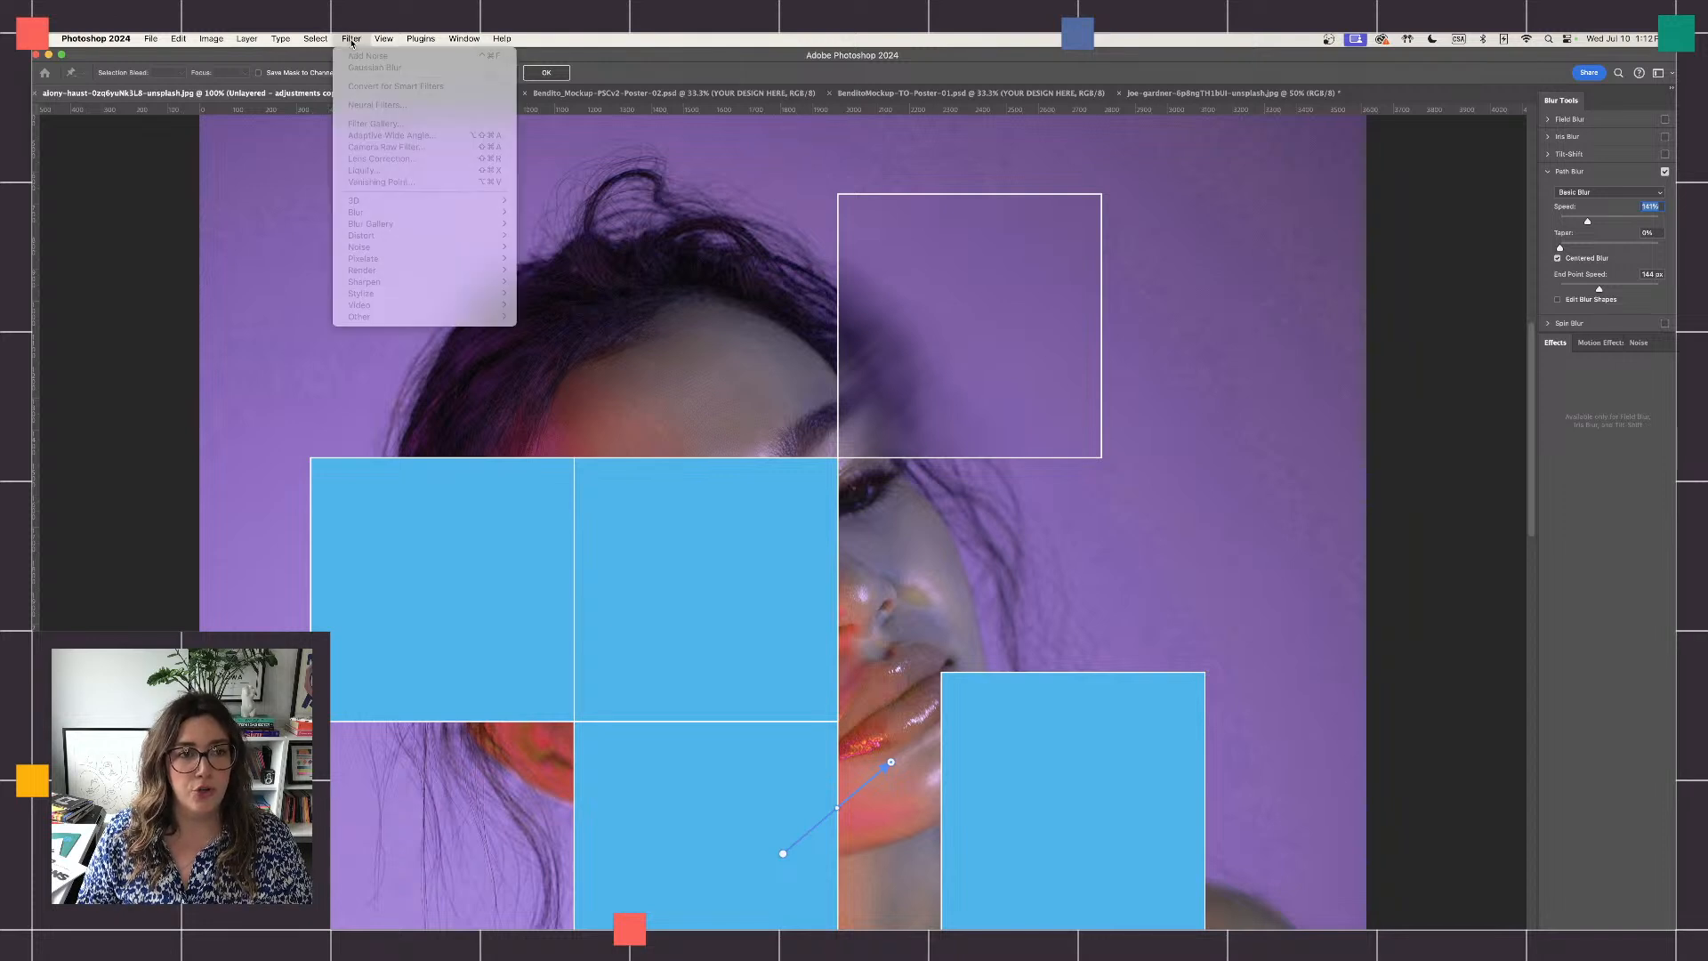
{"action": "left_click", "coordinate": [748, 76]}
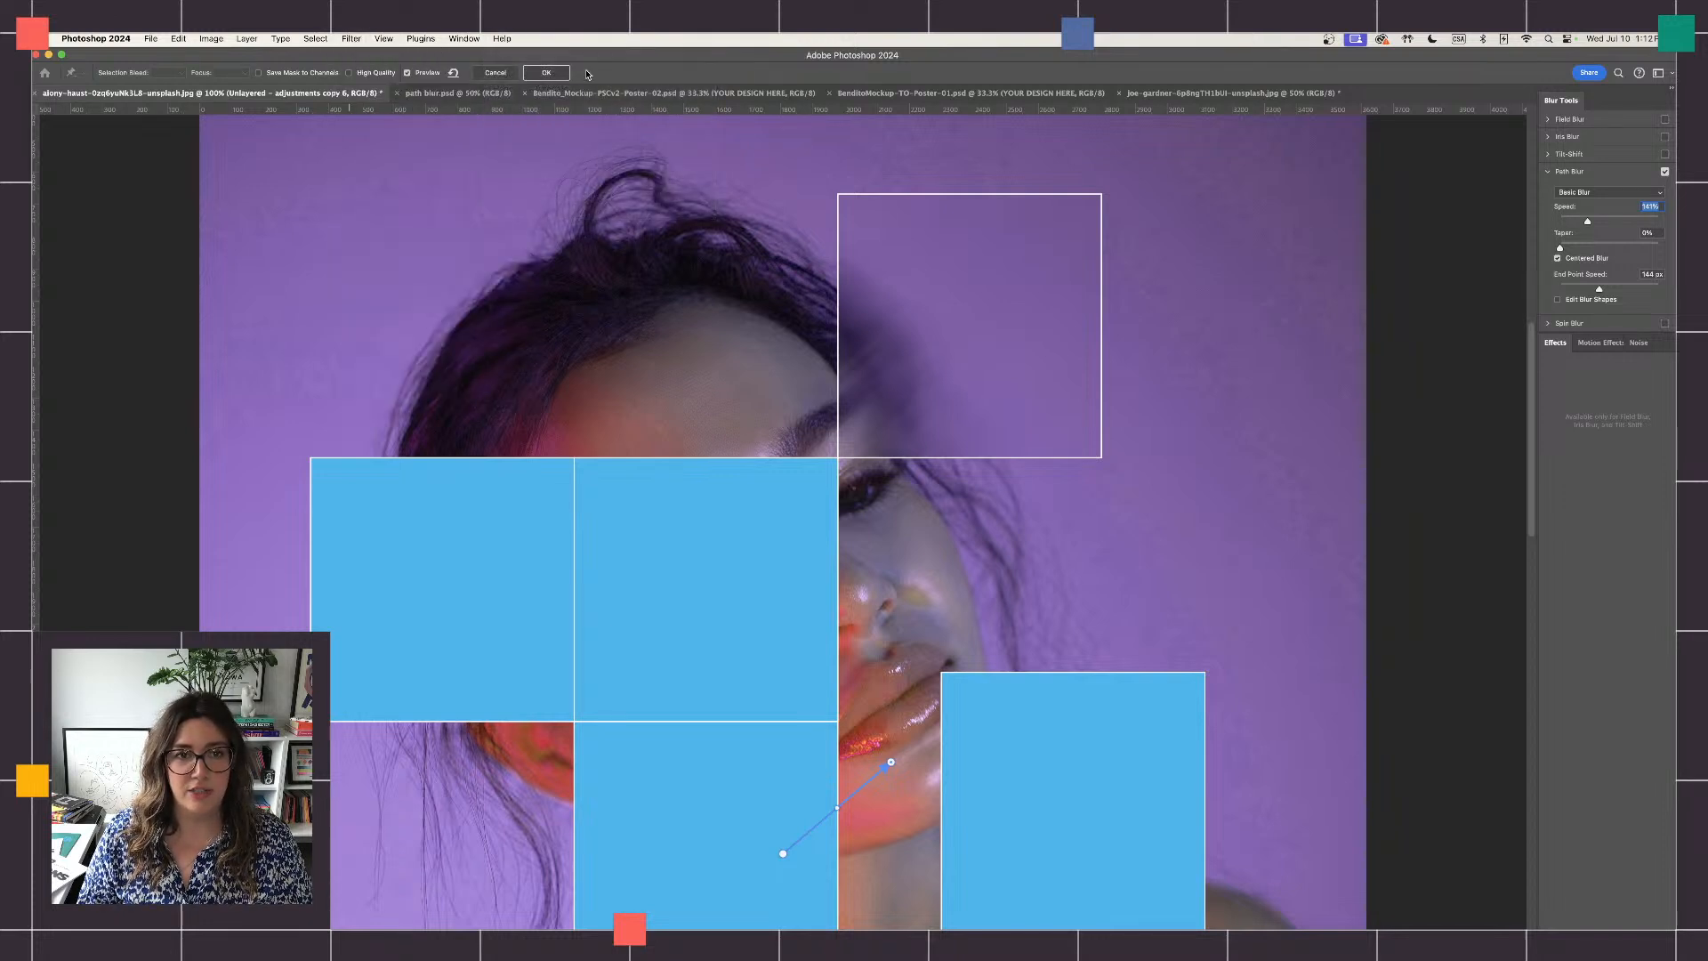
{"action": "left_click", "coordinate": [563, 73]}
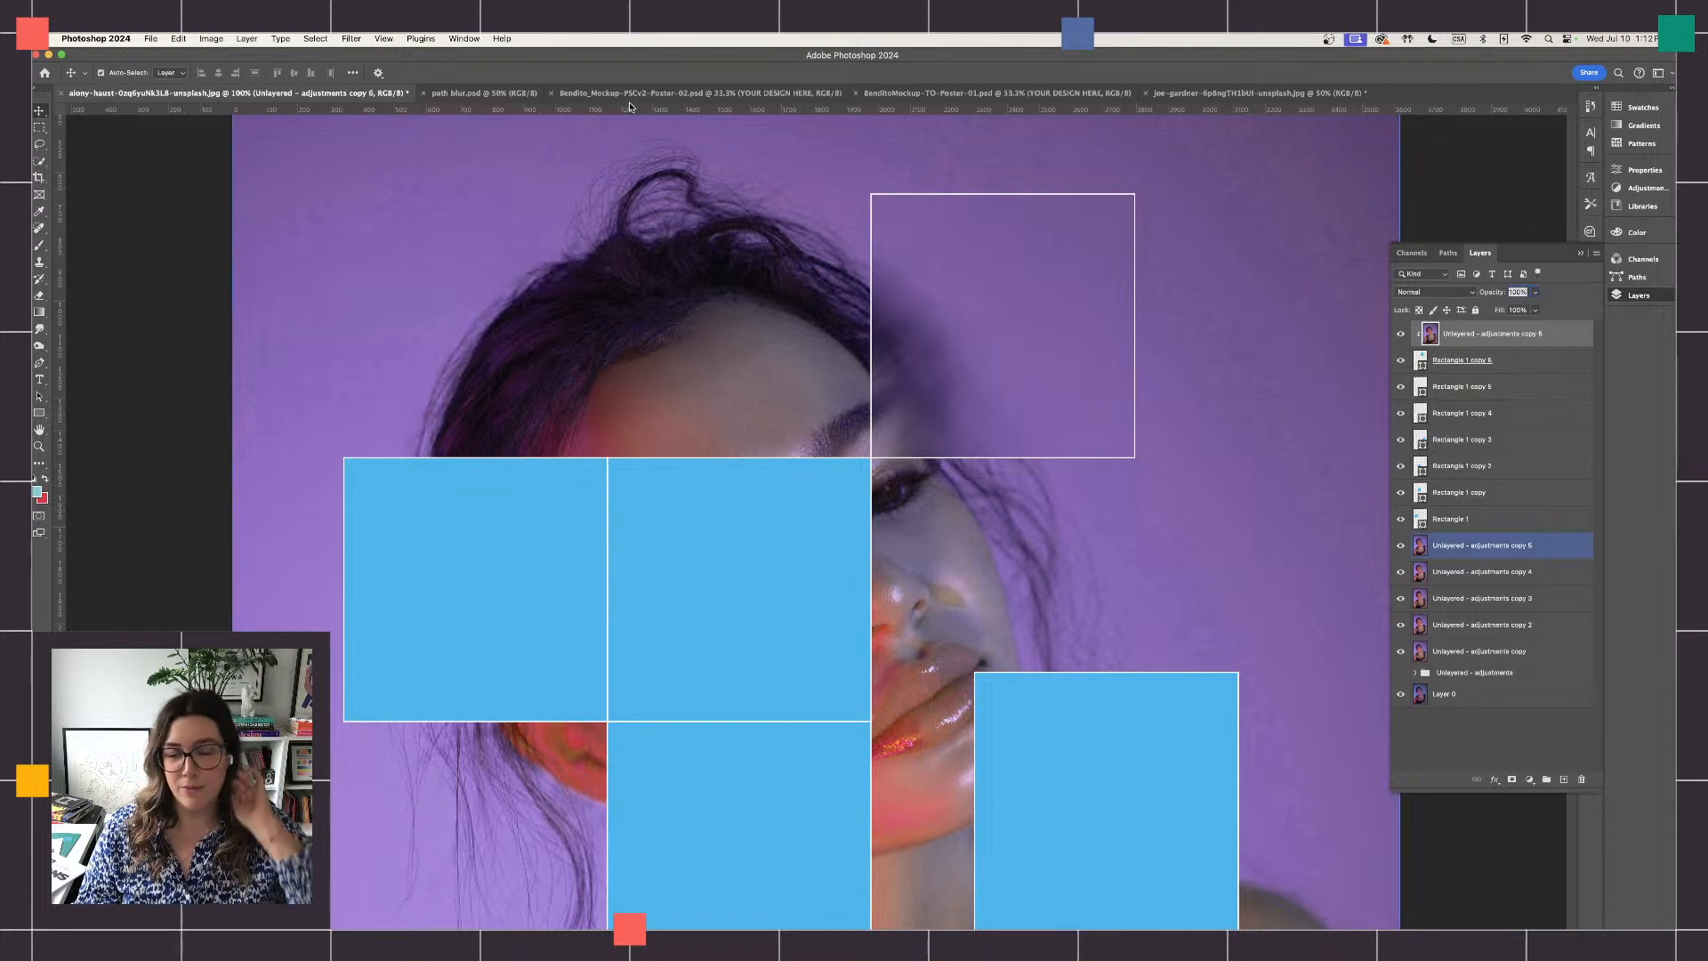
- Add uniform noise of about 12% to the blurred portrait copy clipped to Rectangle 1 copy 6
{"action": "left_click", "coordinate": [352, 39]}
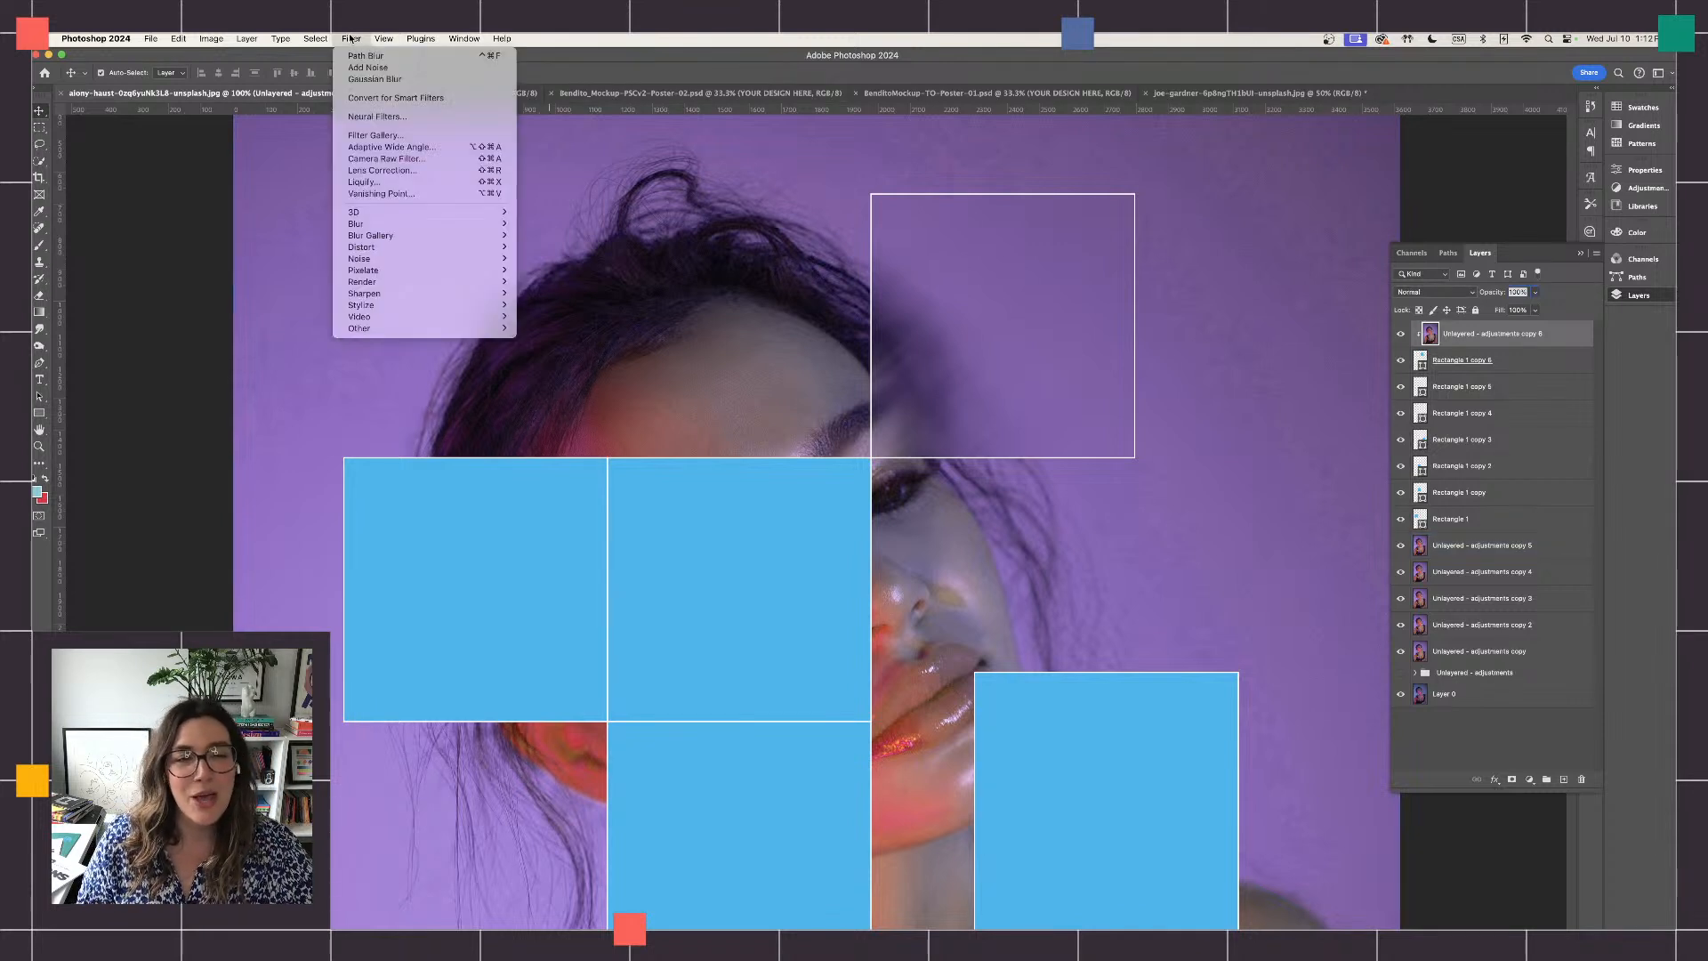
{"action": "mouse_move", "coordinate": [415, 259]}
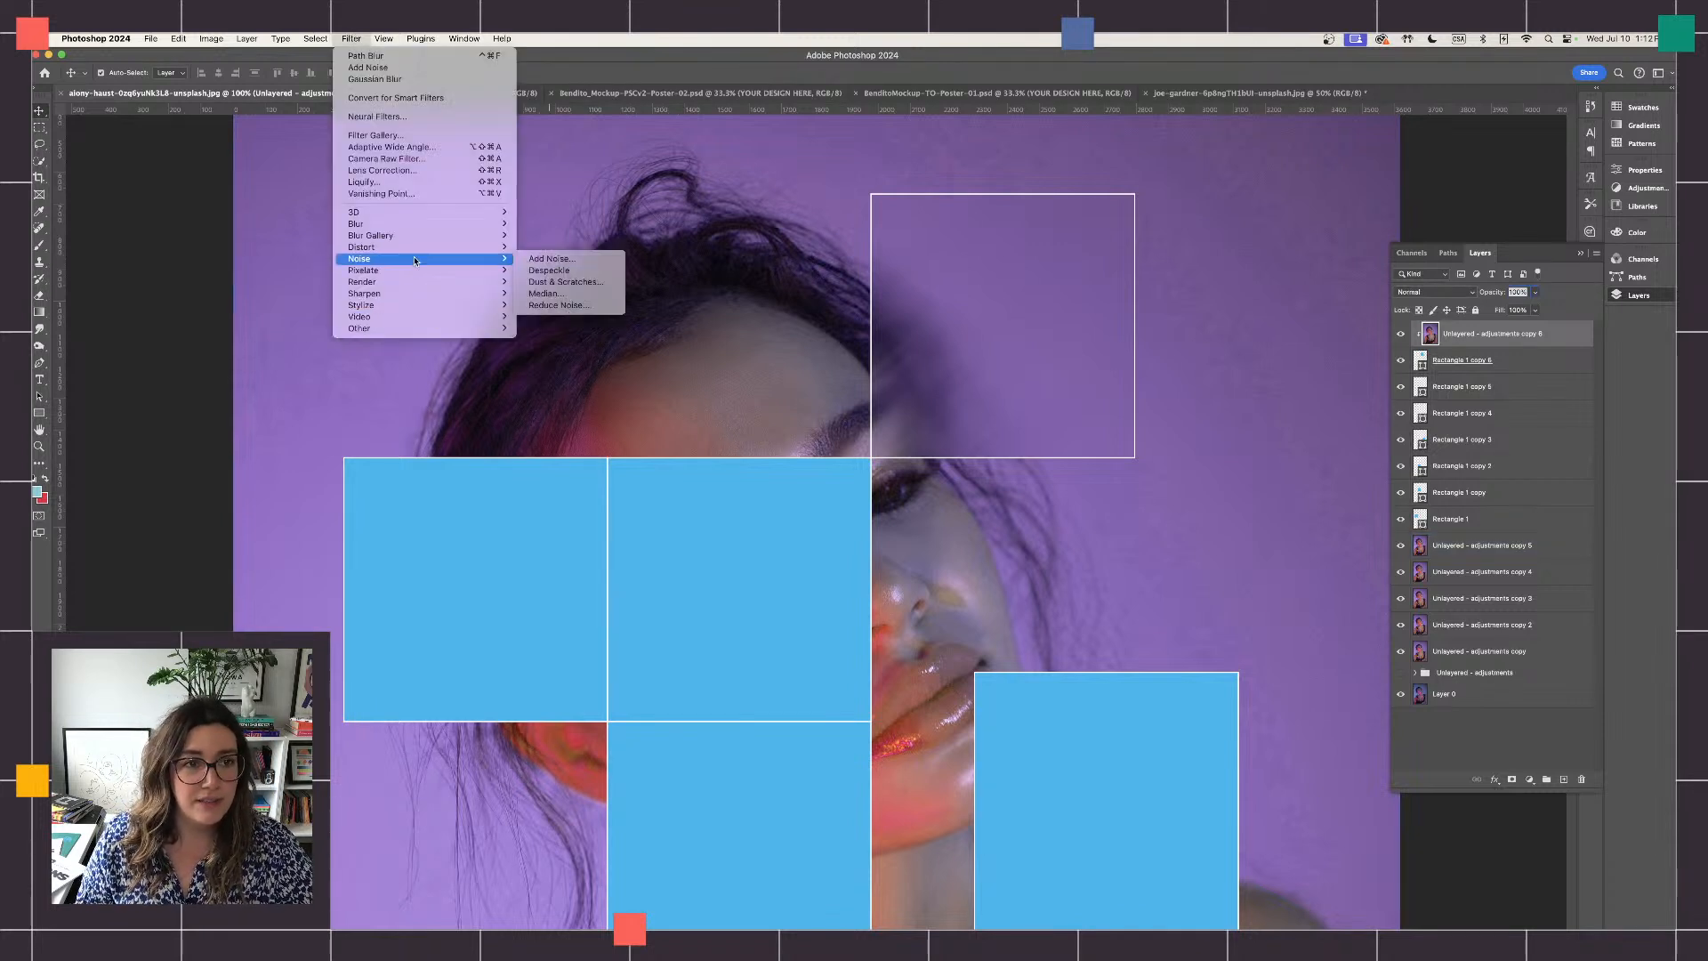
{"action": "left_click", "coordinate": [552, 259]}
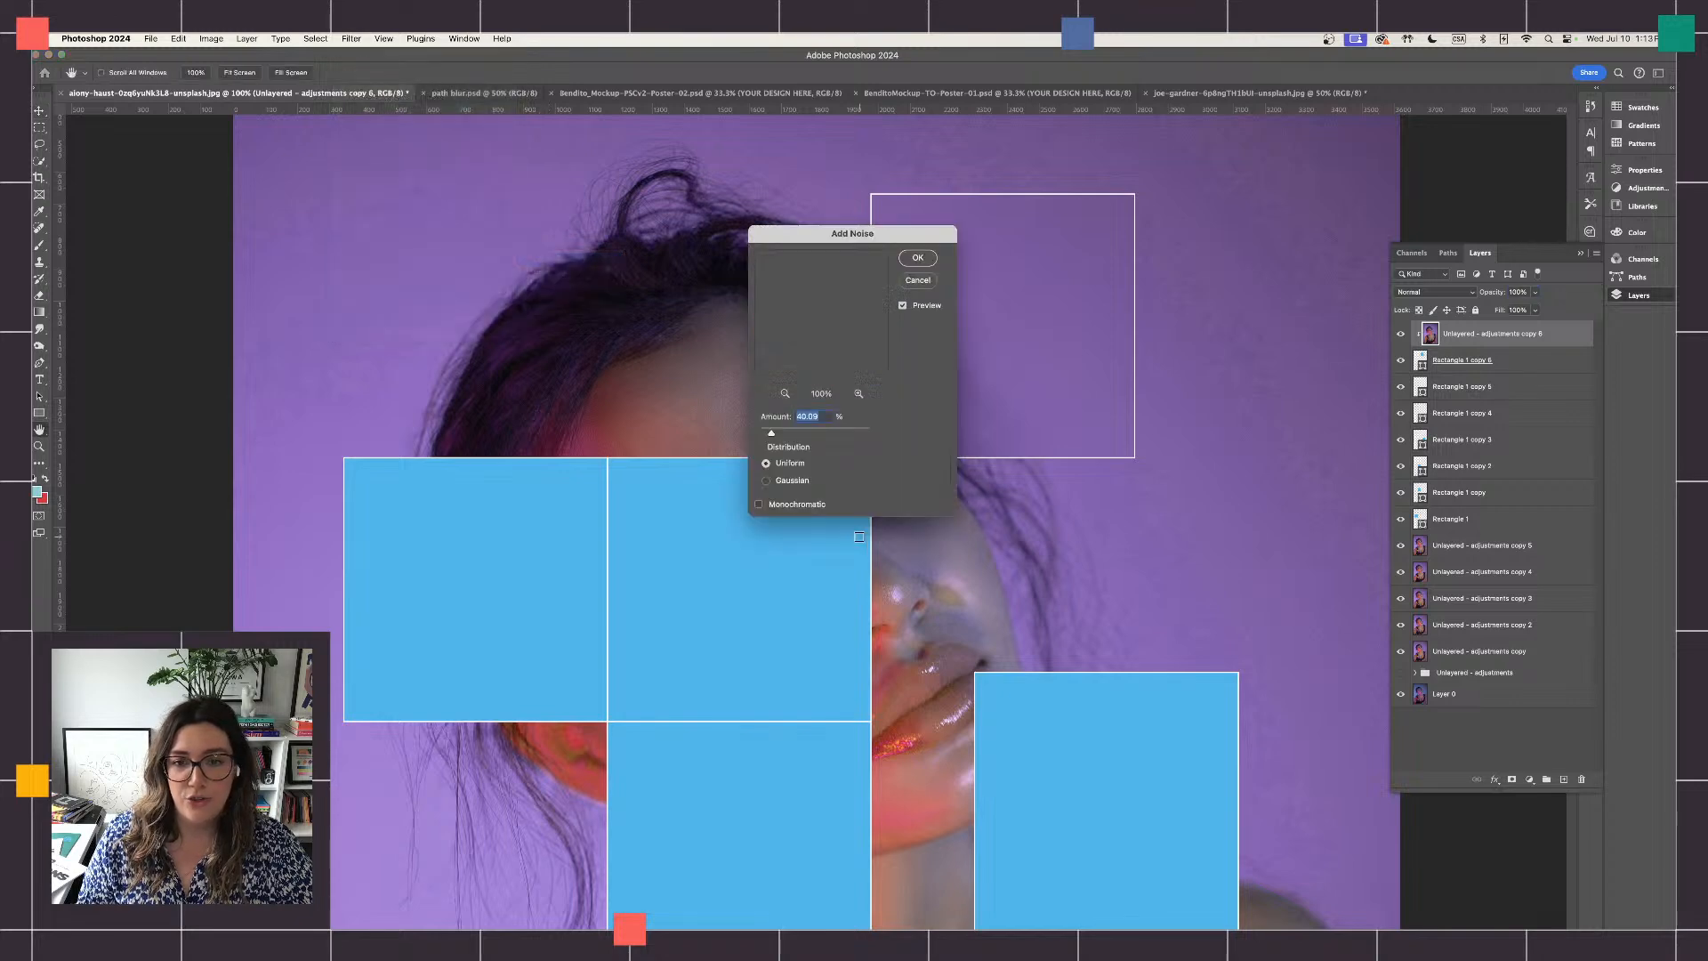
{"action": "left_click_drag", "start_coordinate": [857, 232], "coordinate": [1216, 407]}
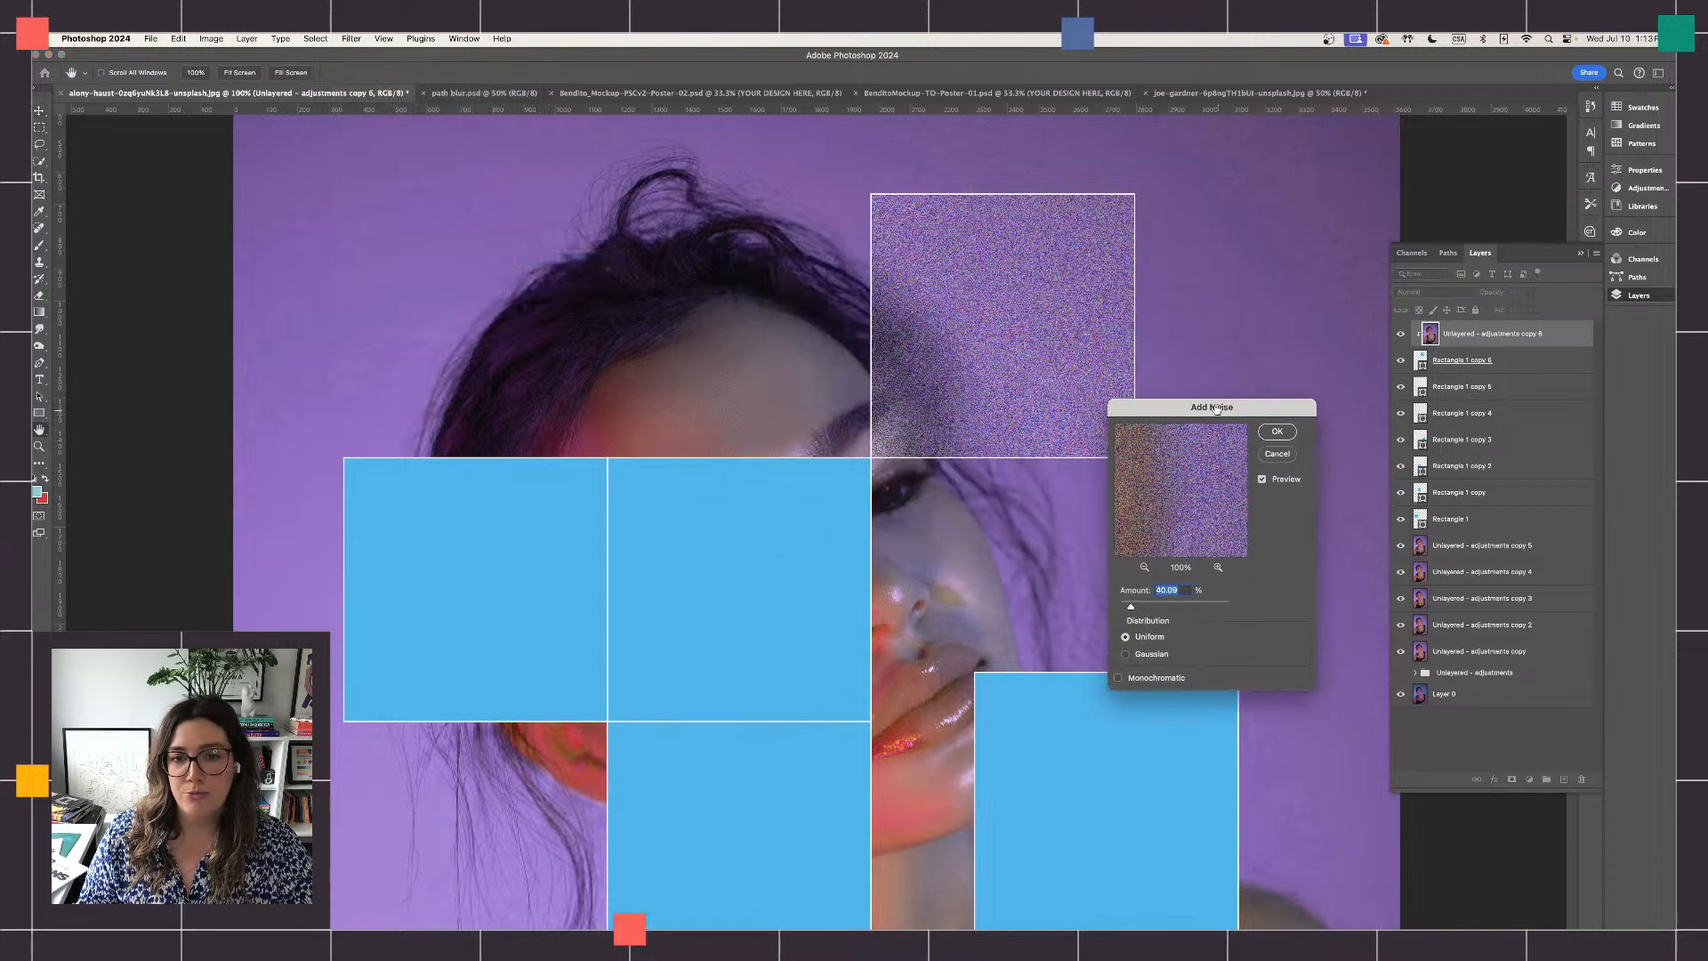
{"action": "left_click_drag", "start_coordinate": [1132, 608], "coordinate": [1128, 609]}
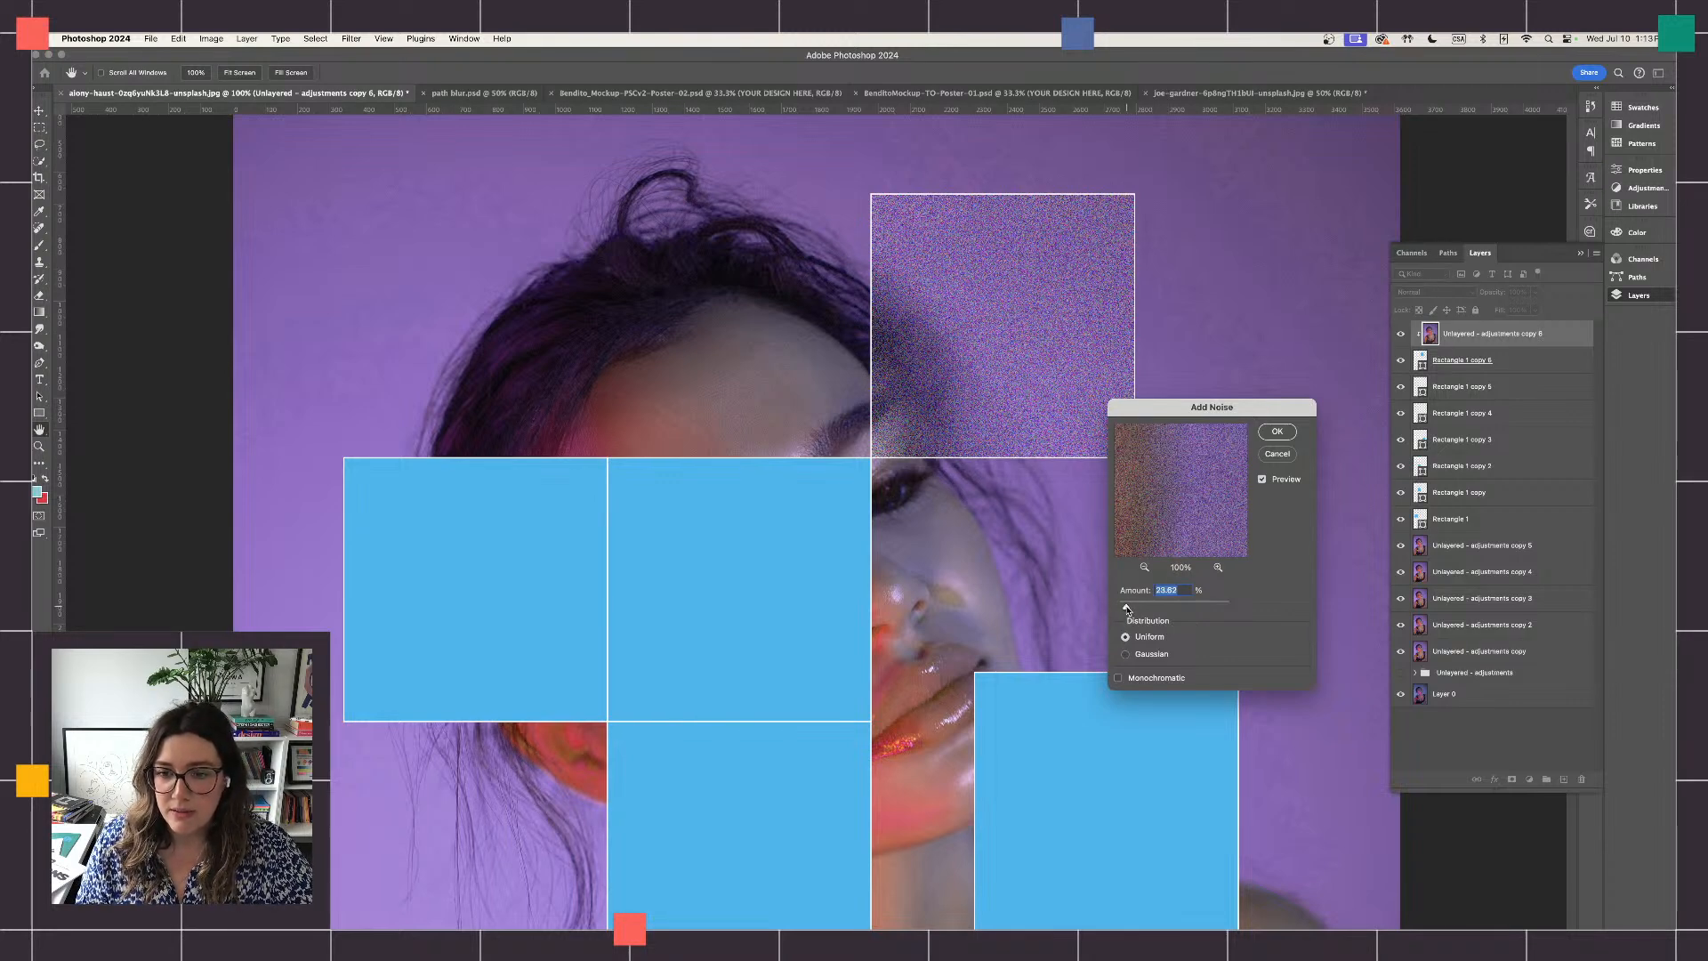
{"action": "left_click_drag", "start_coordinate": [1127, 609], "coordinate": [1123, 611]}
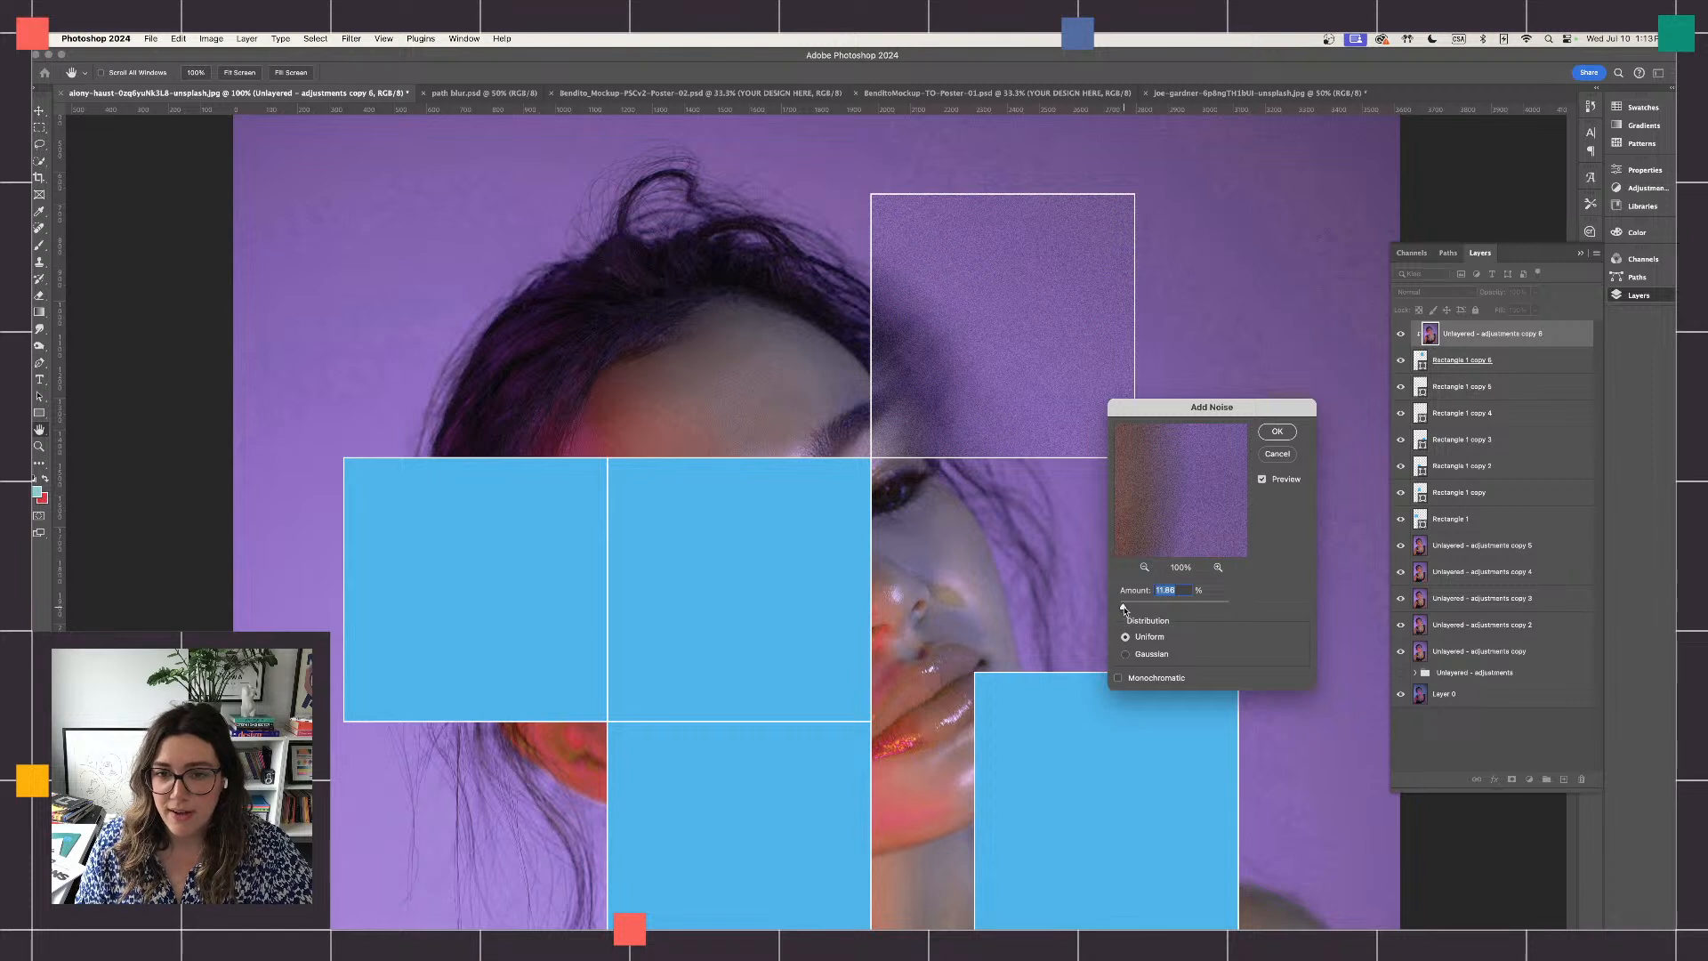
{"action": "scroll", "coordinate": [884, 306], "scroll_direction": "down", "scroll_amount": 1}
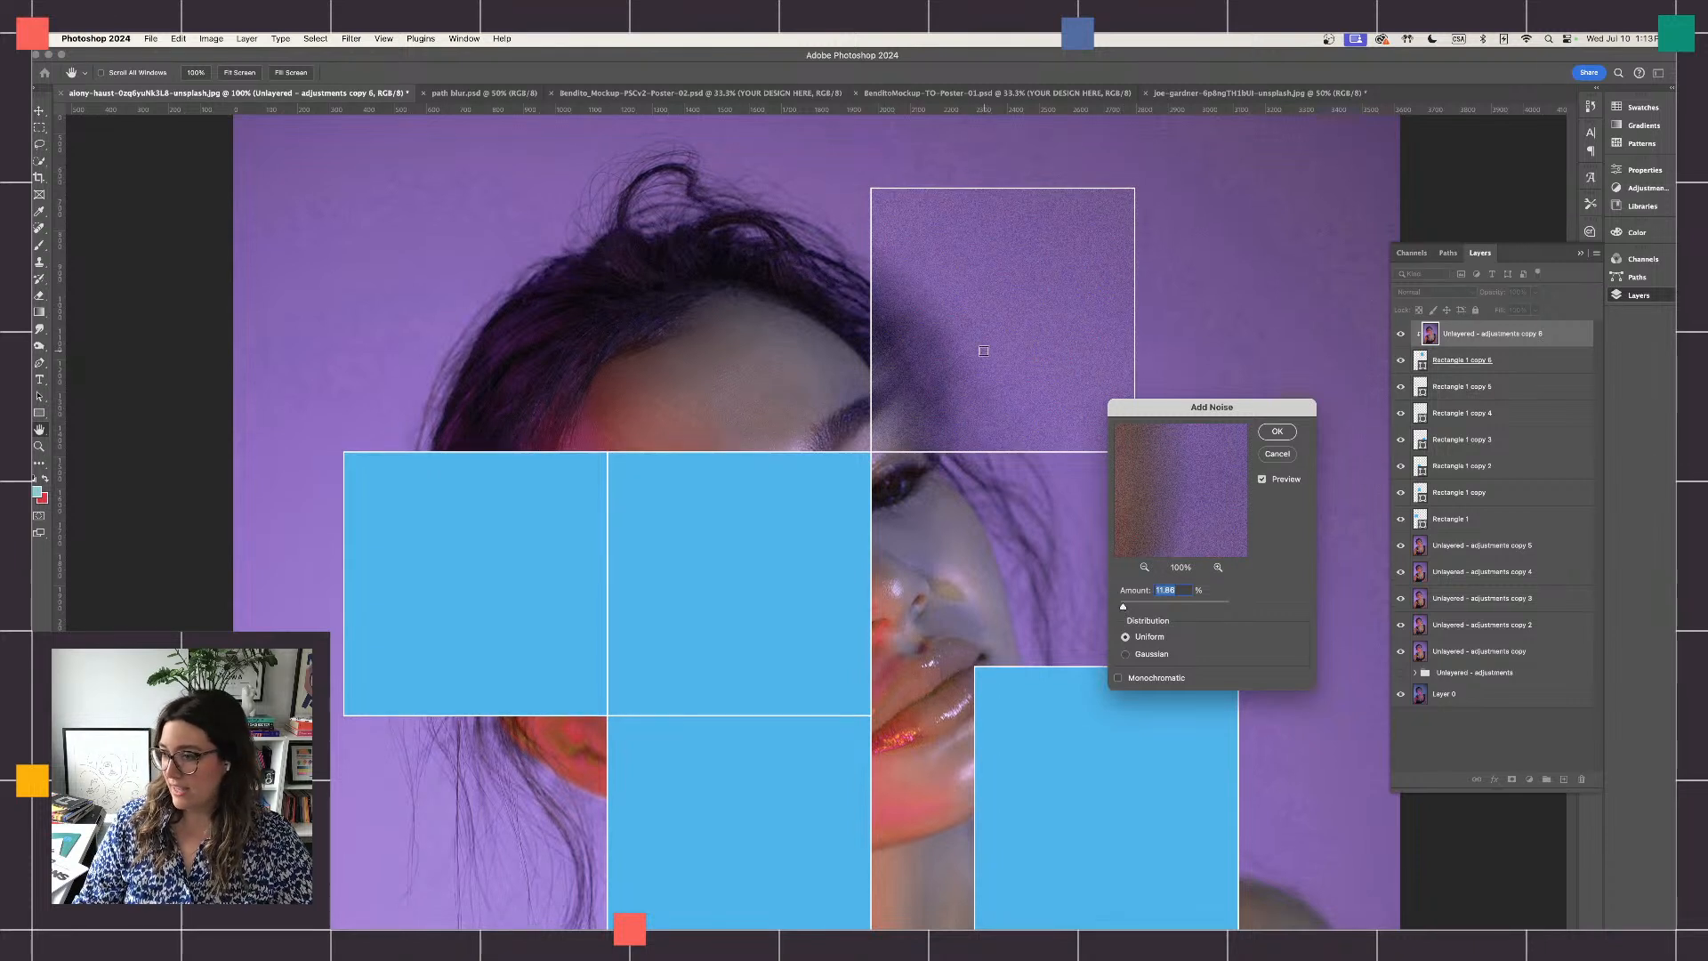
{"action": "left_click", "coordinate": [1280, 435]}
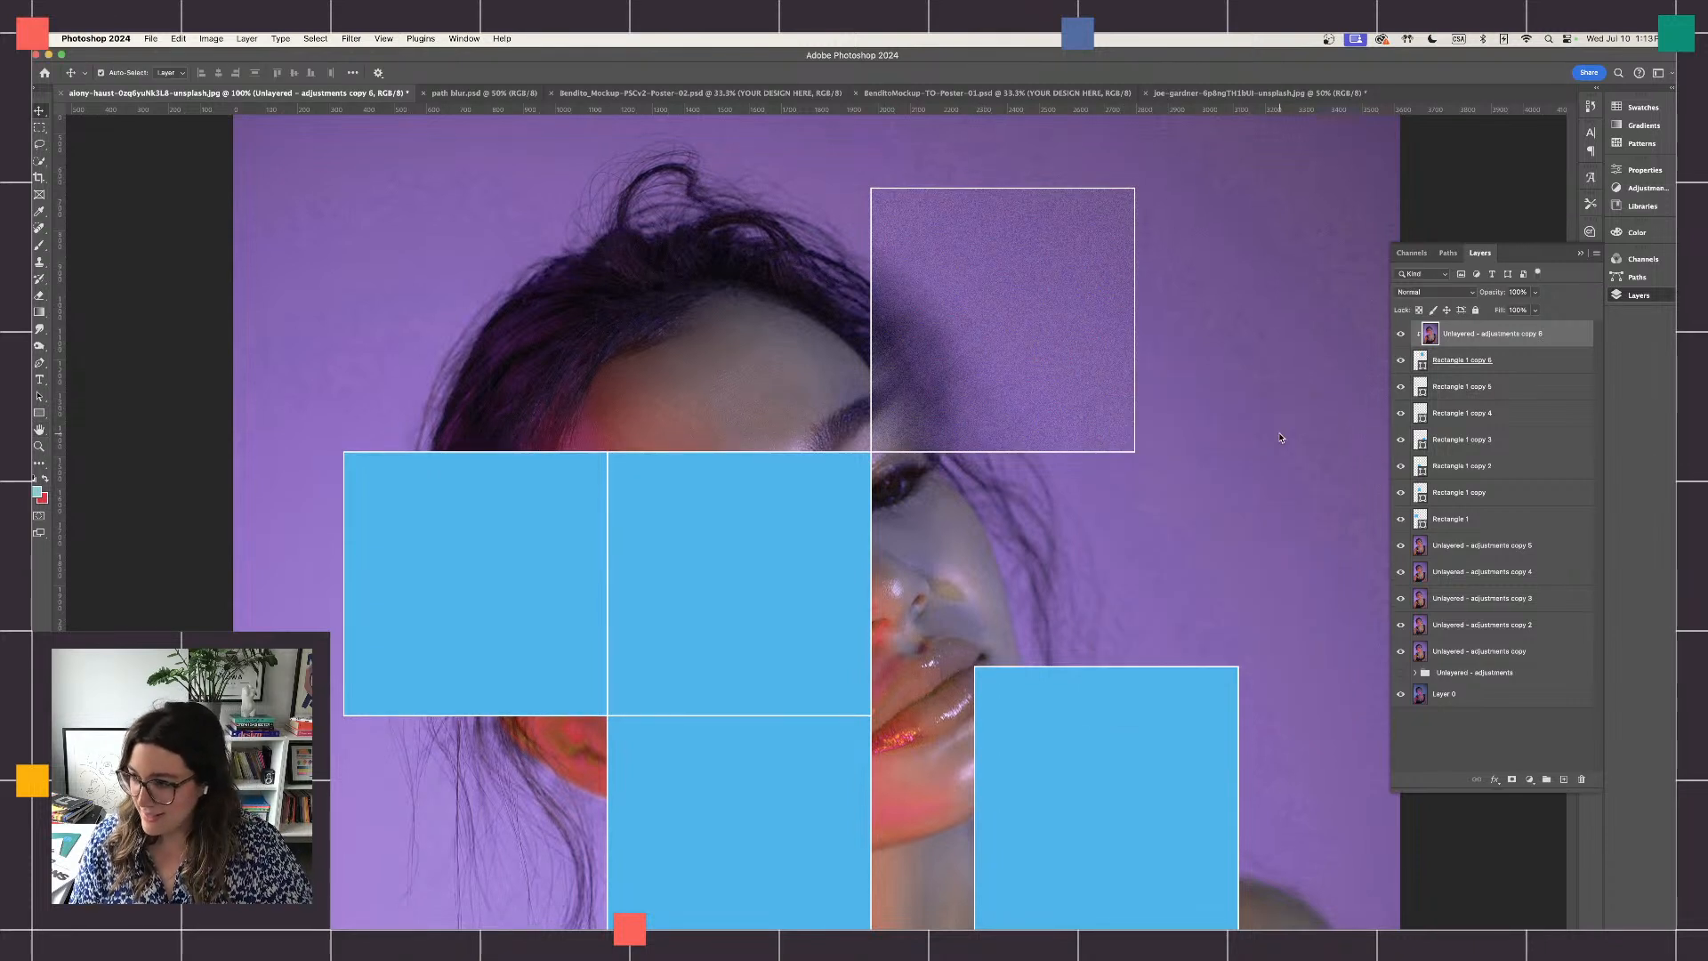
{"action": "left_click", "coordinate": [1264, 428]}
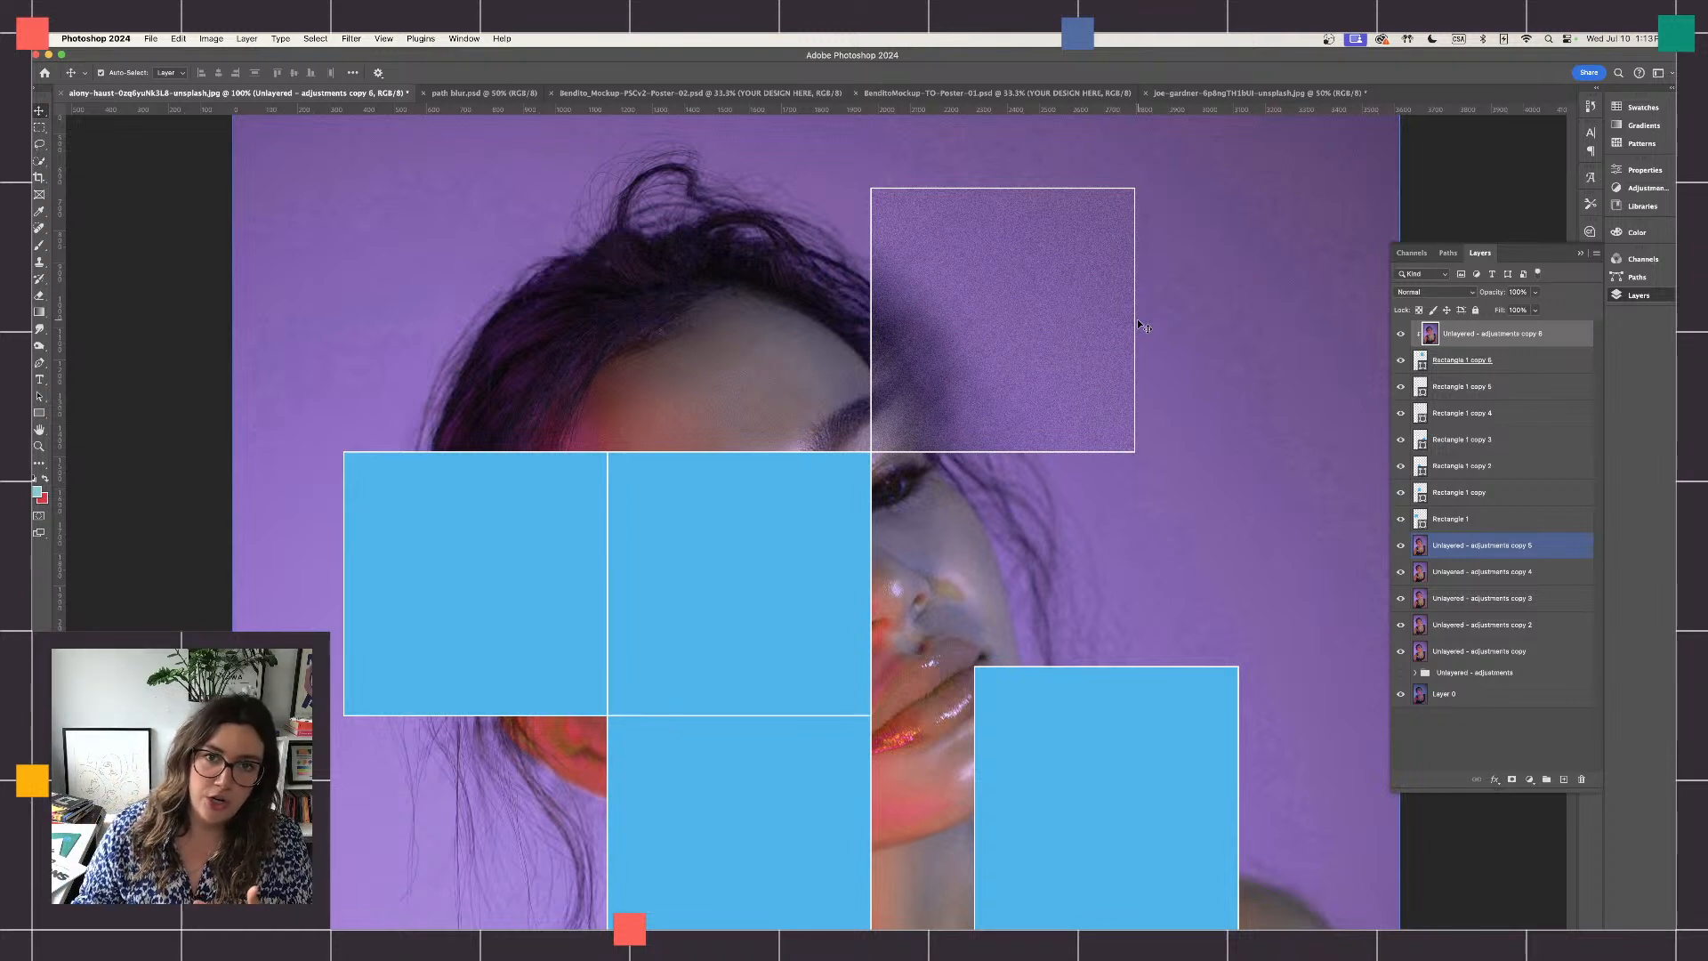
- Move "Unlayered - adjustments copy 5" directly above Rectangle 1 copy 5 and clip it to that square as a clipping mask
{"action": "left_click", "coordinate": [1531, 529]}
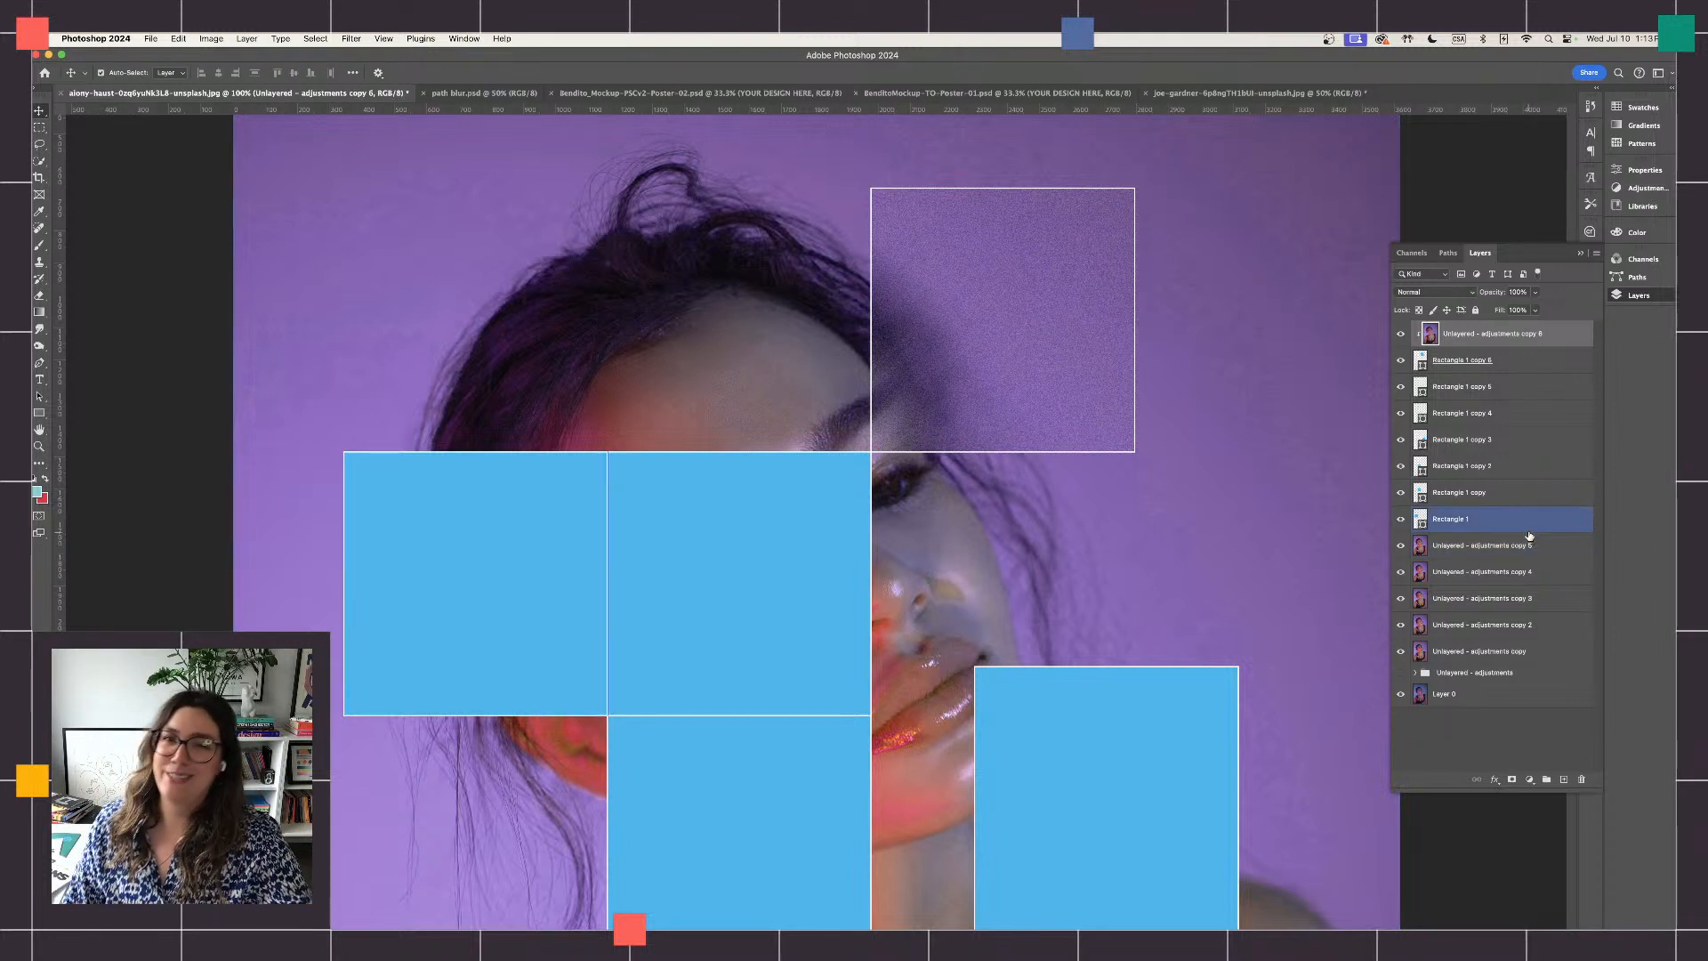
{"action": "left_click", "coordinate": [1528, 537]}
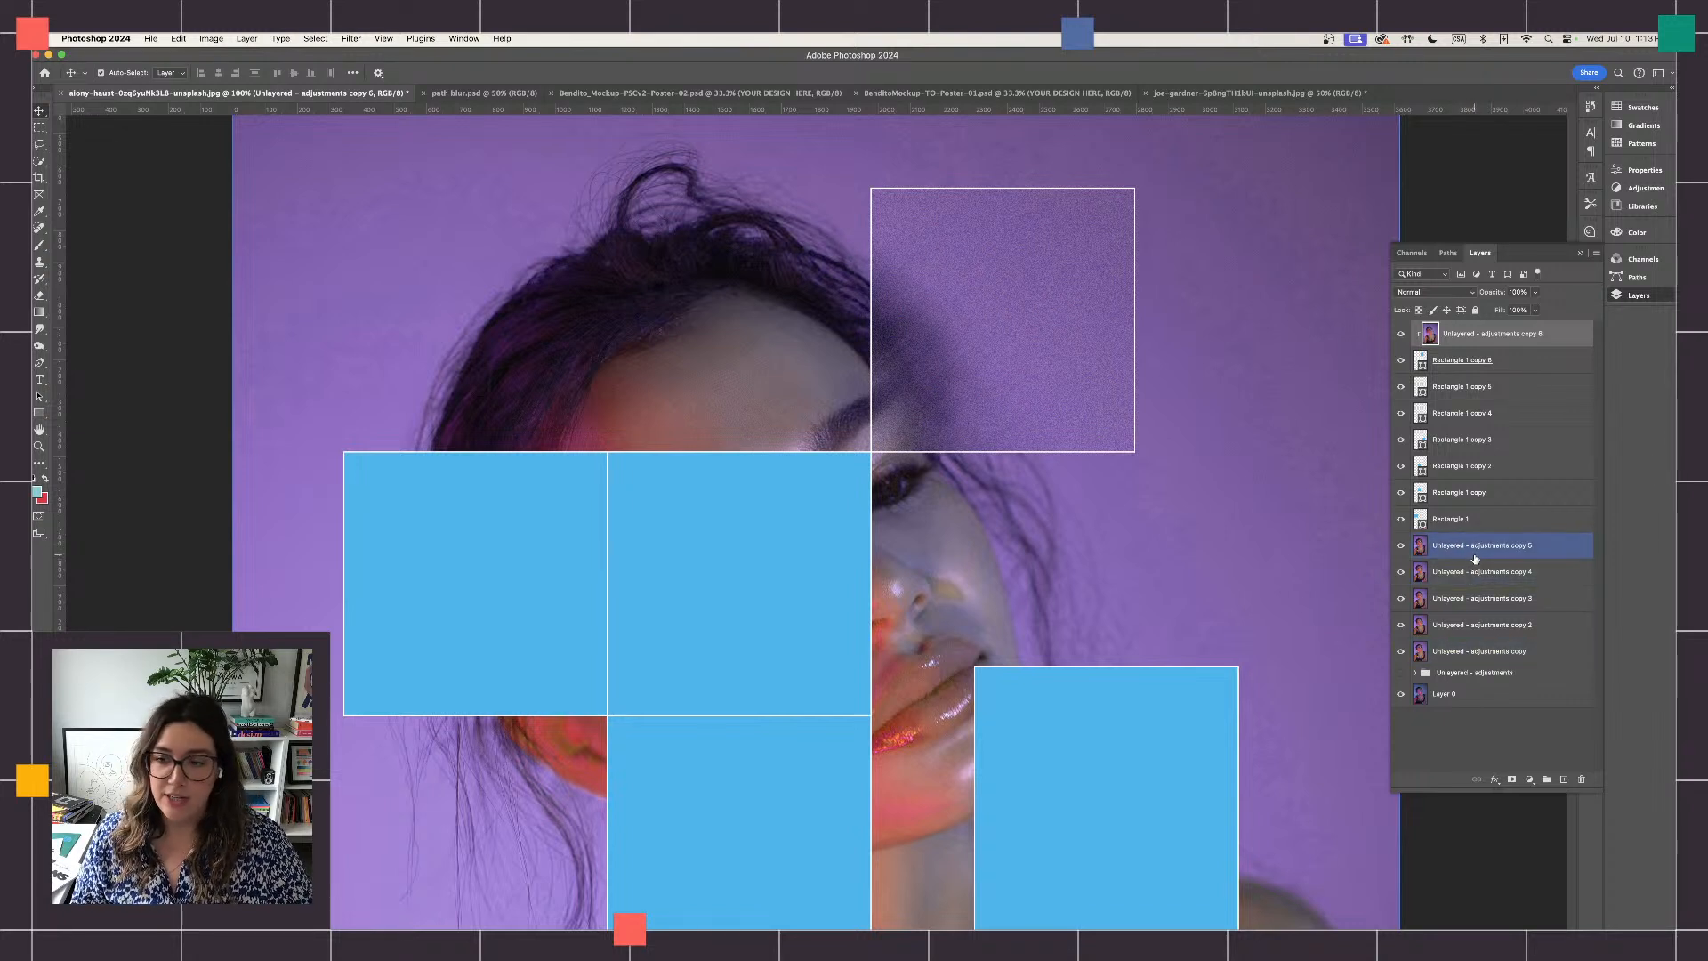
{"action": "left_click_drag", "start_coordinate": [1475, 559], "coordinate": [1489, 375]}
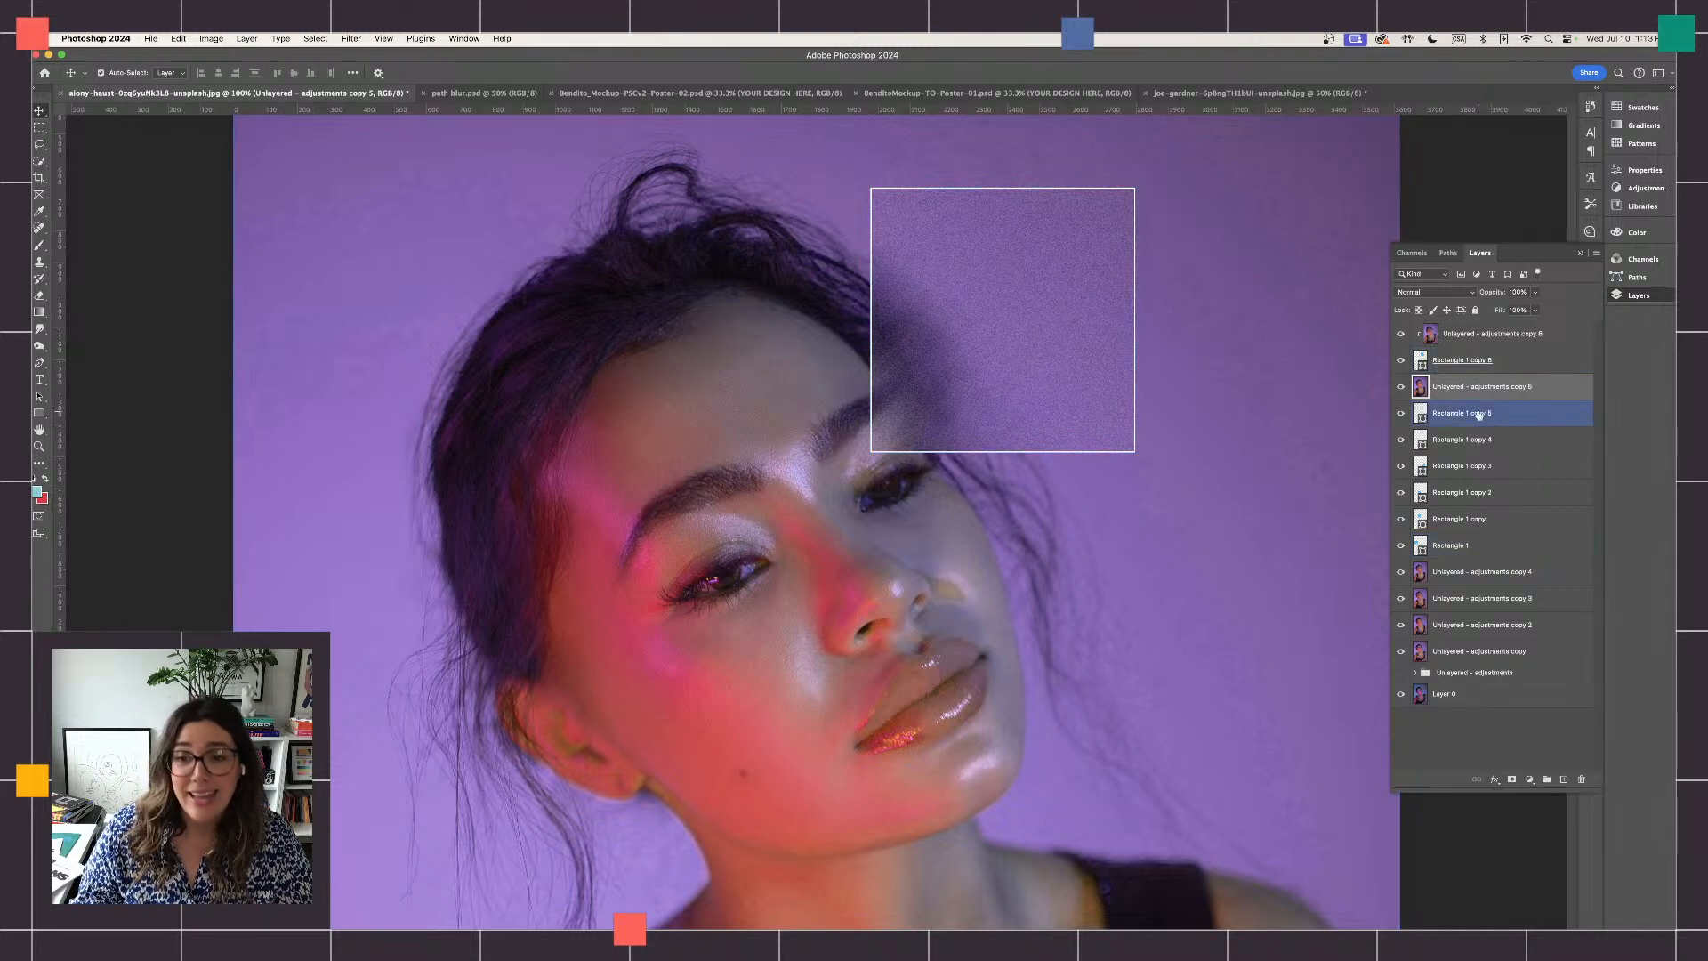
{"action": "right_click", "coordinate": [1548, 391]}
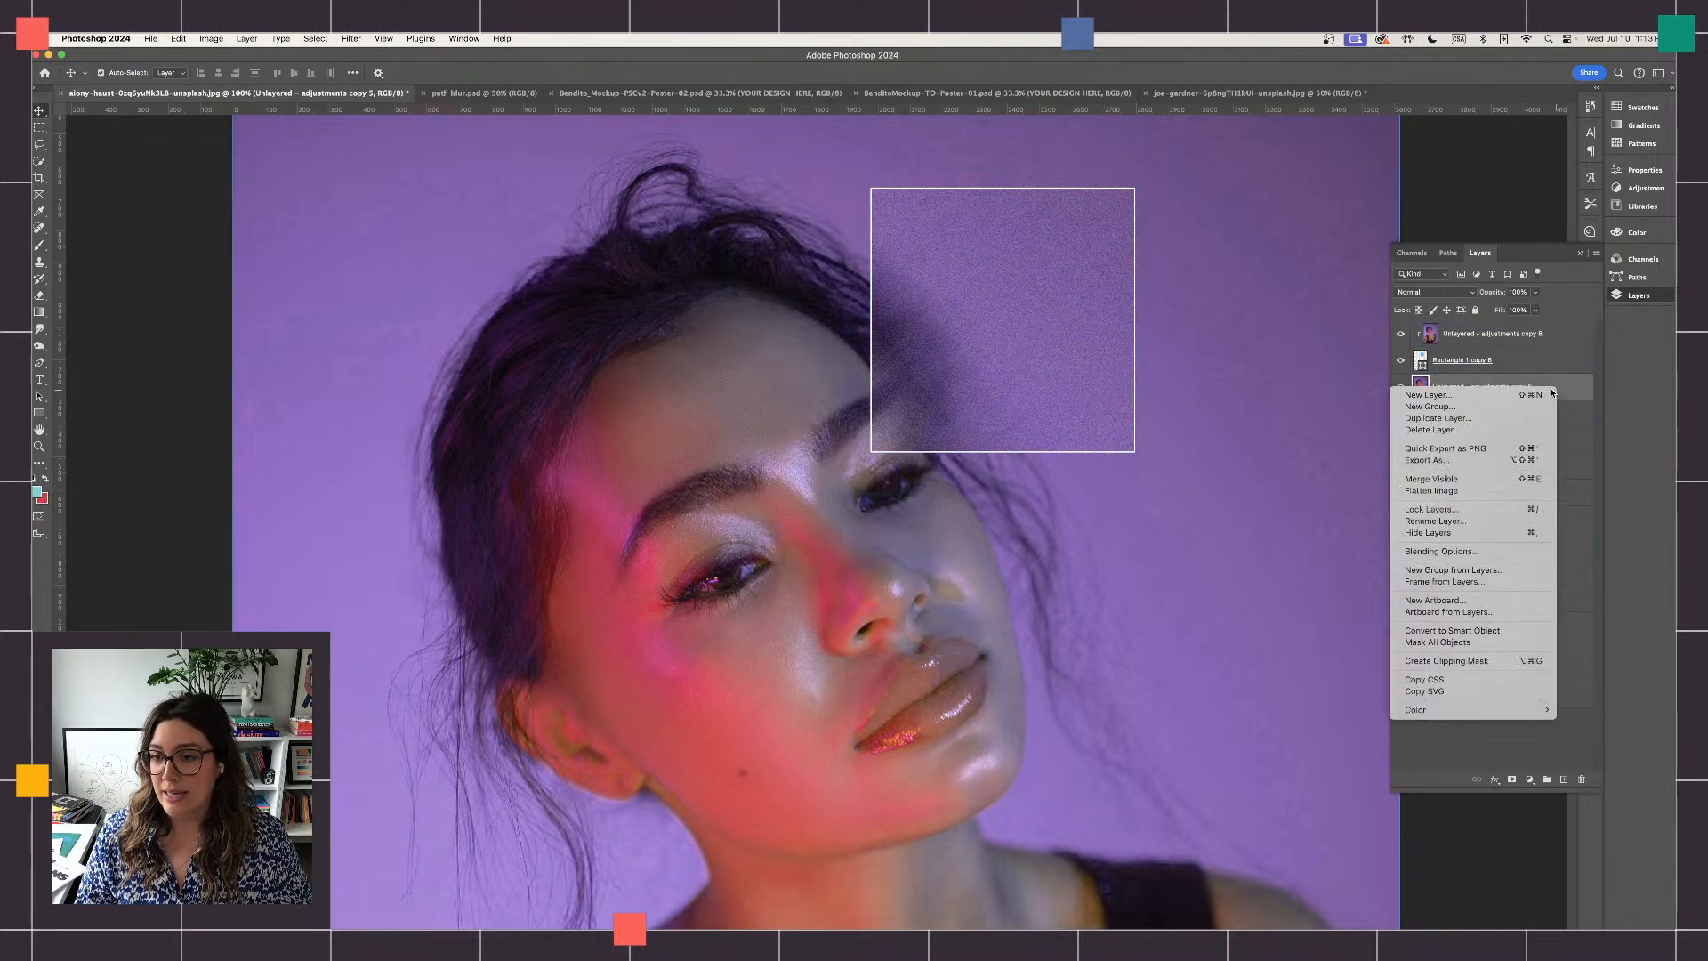
{"action": "left_click", "coordinate": [1469, 663]}
{"action": "left_click", "coordinate": [848, 533]}
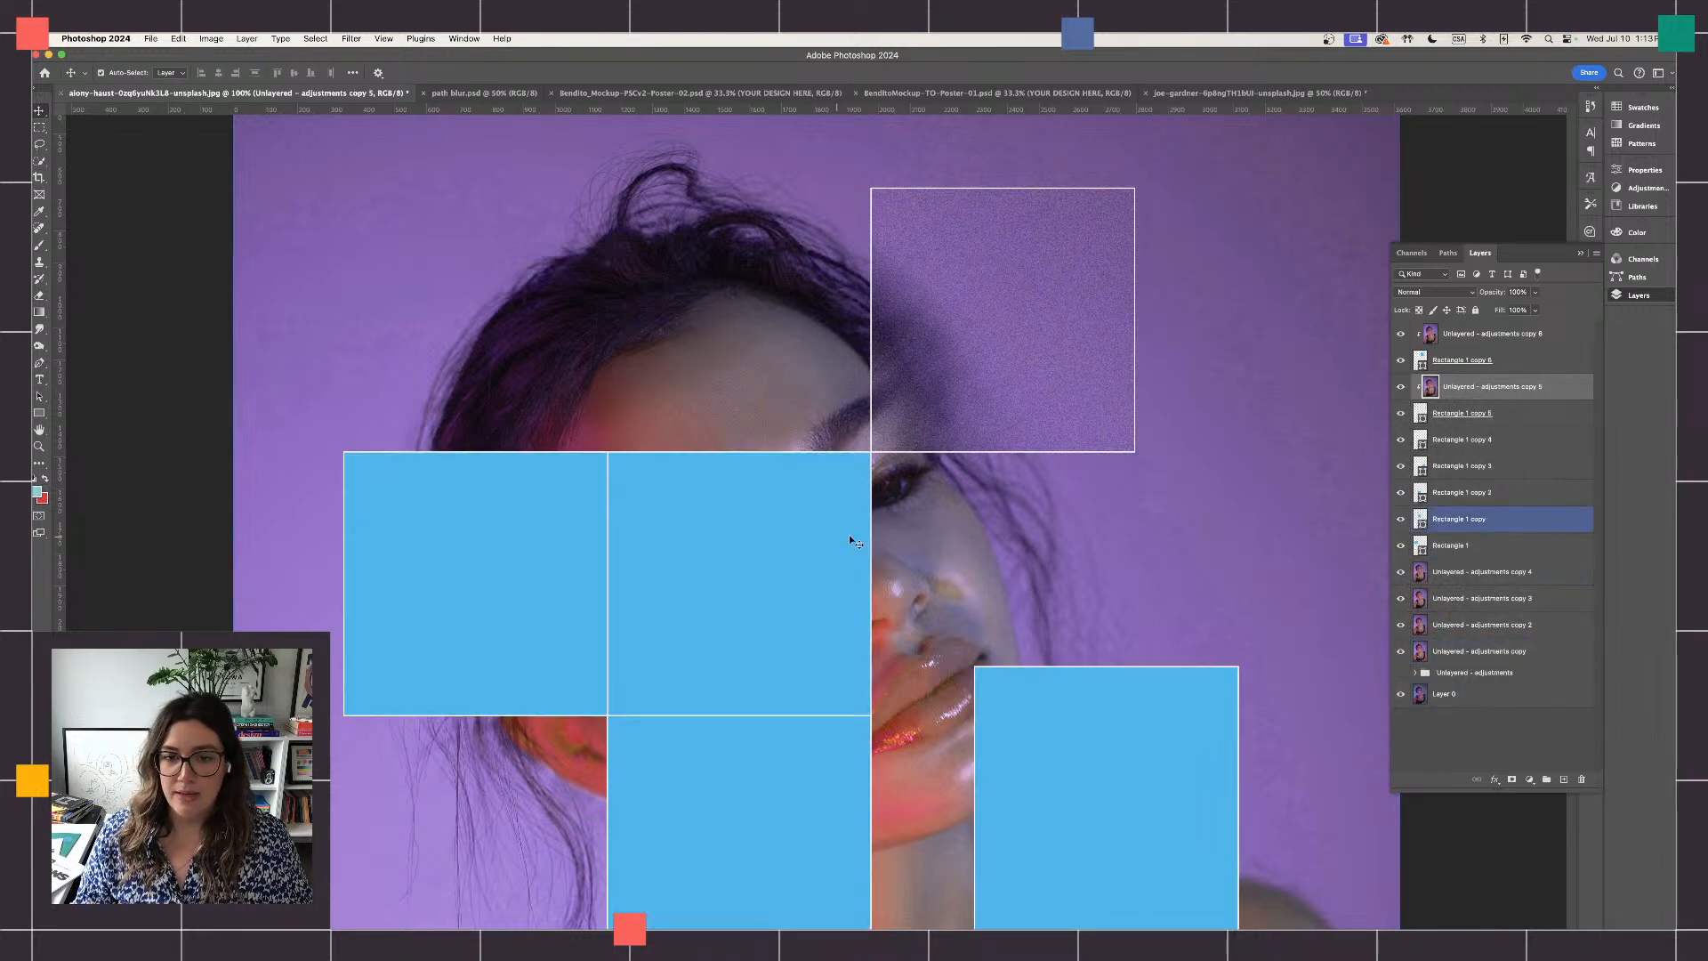
{"action": "scroll", "coordinate": [895, 517], "scroll_direction": "down", "scroll_amount": 10}
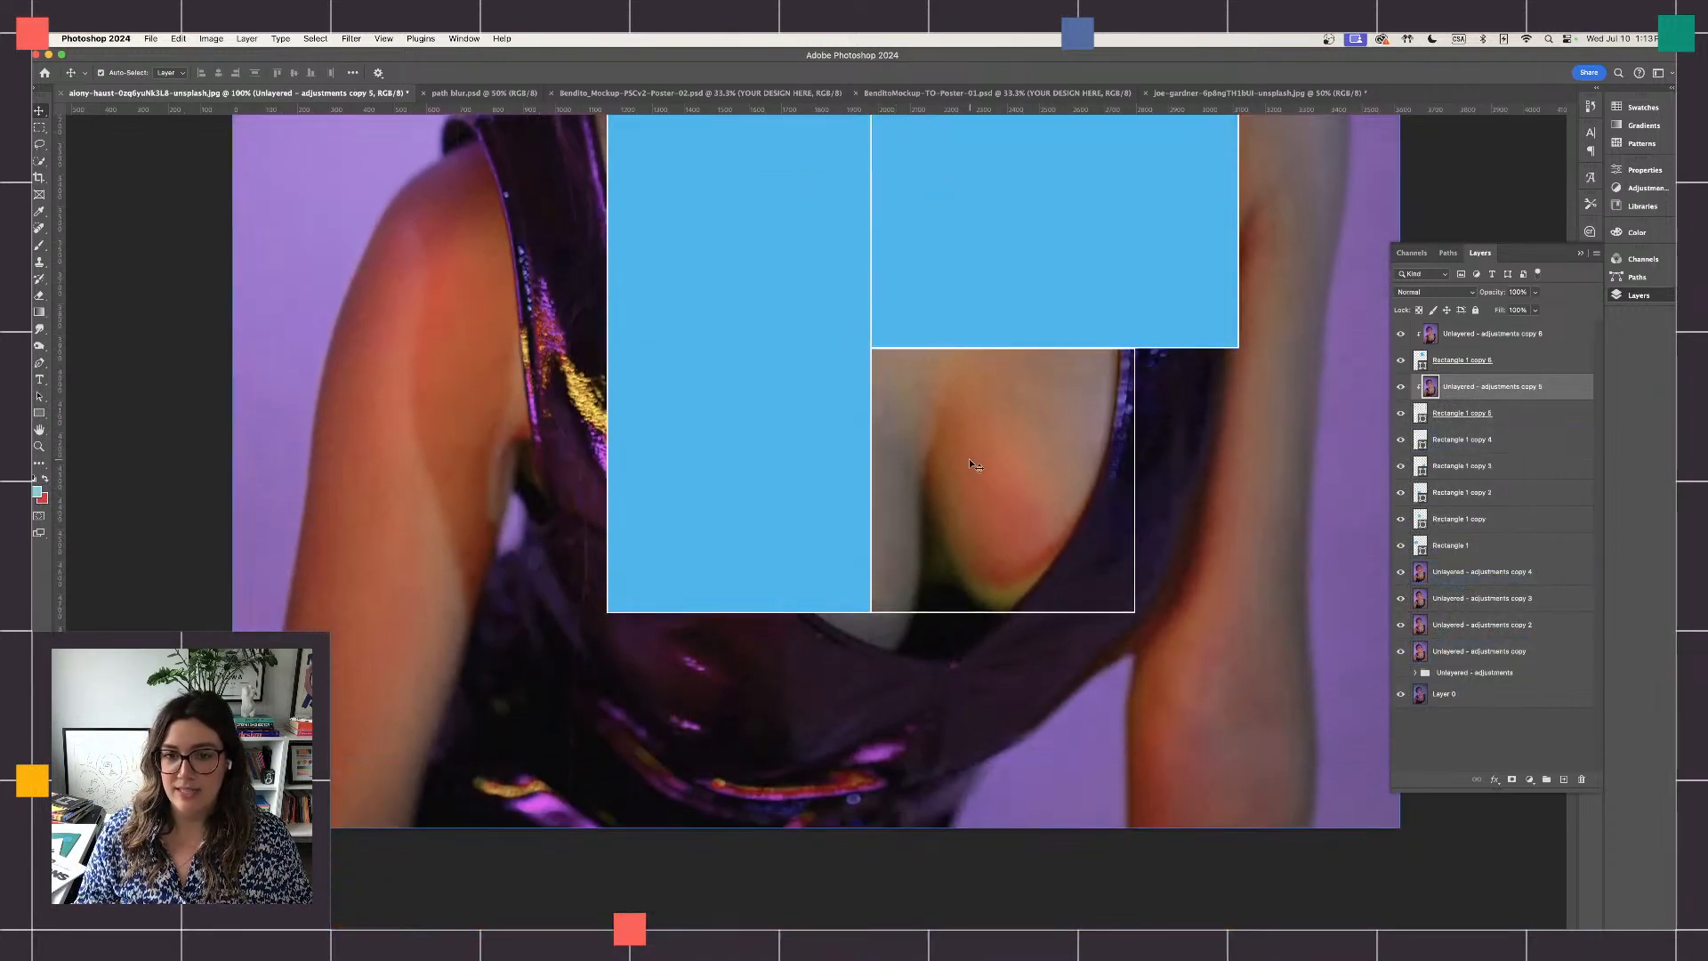
{"action": "scroll", "coordinate": [970, 460], "scroll_direction": "up", "scroll_amount": 1}
{"action": "scroll", "coordinate": [967, 469], "scroll_direction": "up", "scroll_amount": 3}
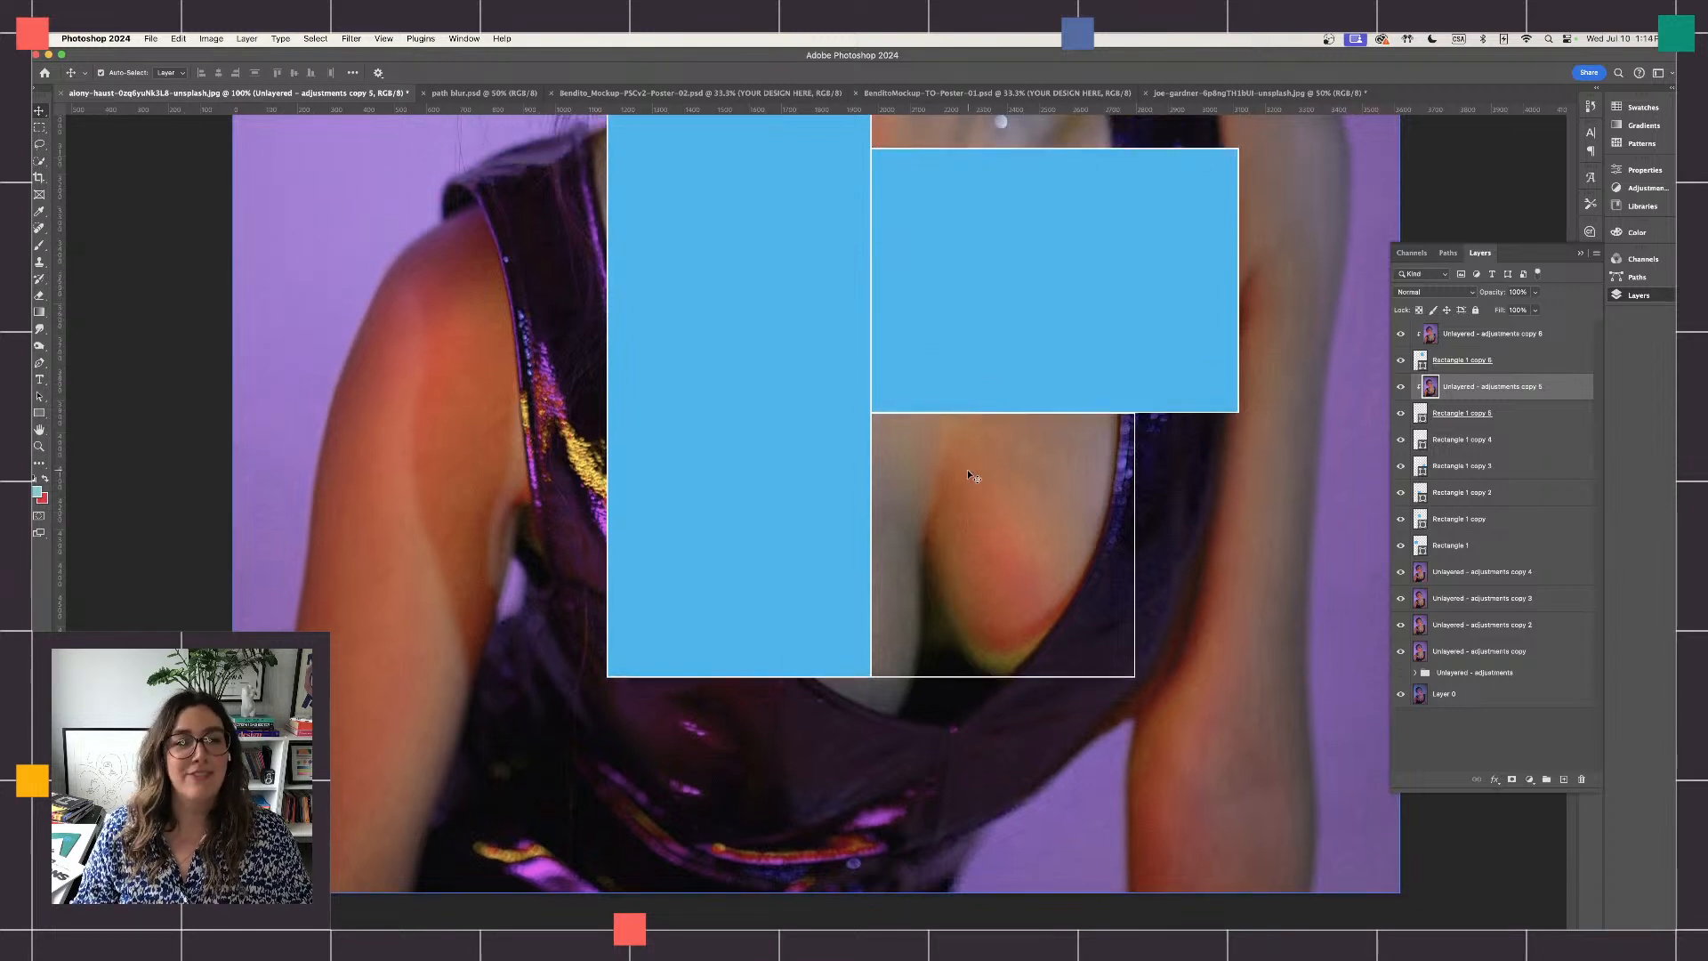
{"action": "left_click", "coordinate": [352, 39]}
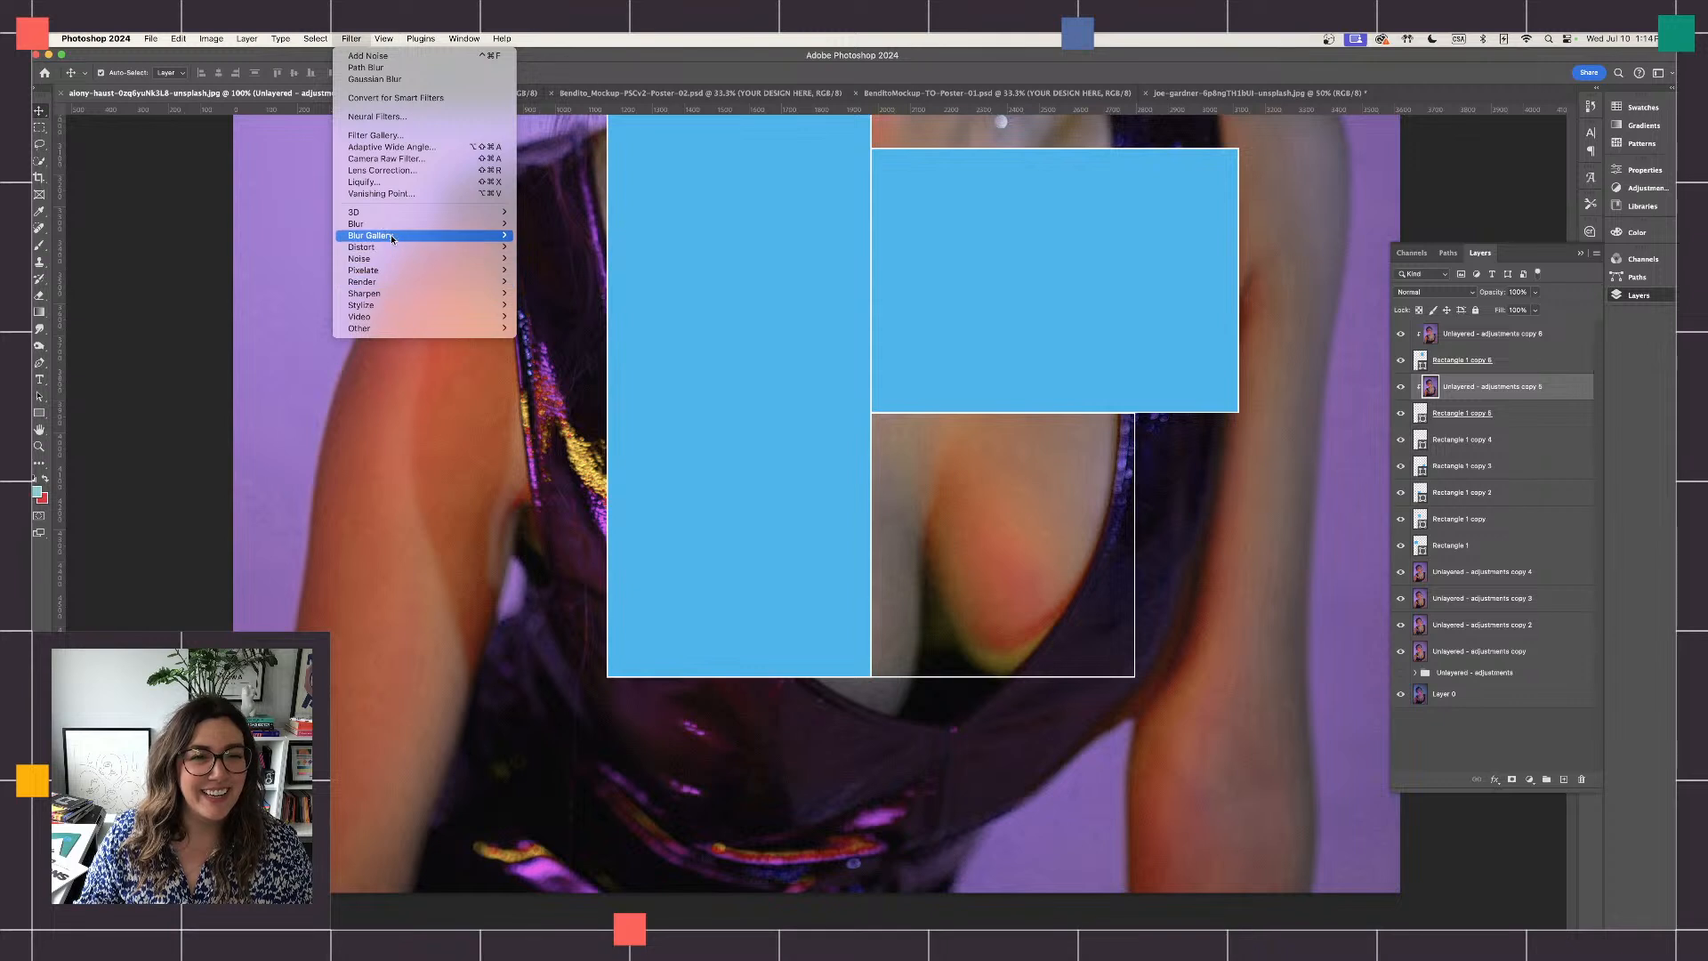
{"action": "mouse_move", "coordinate": [486, 239]}
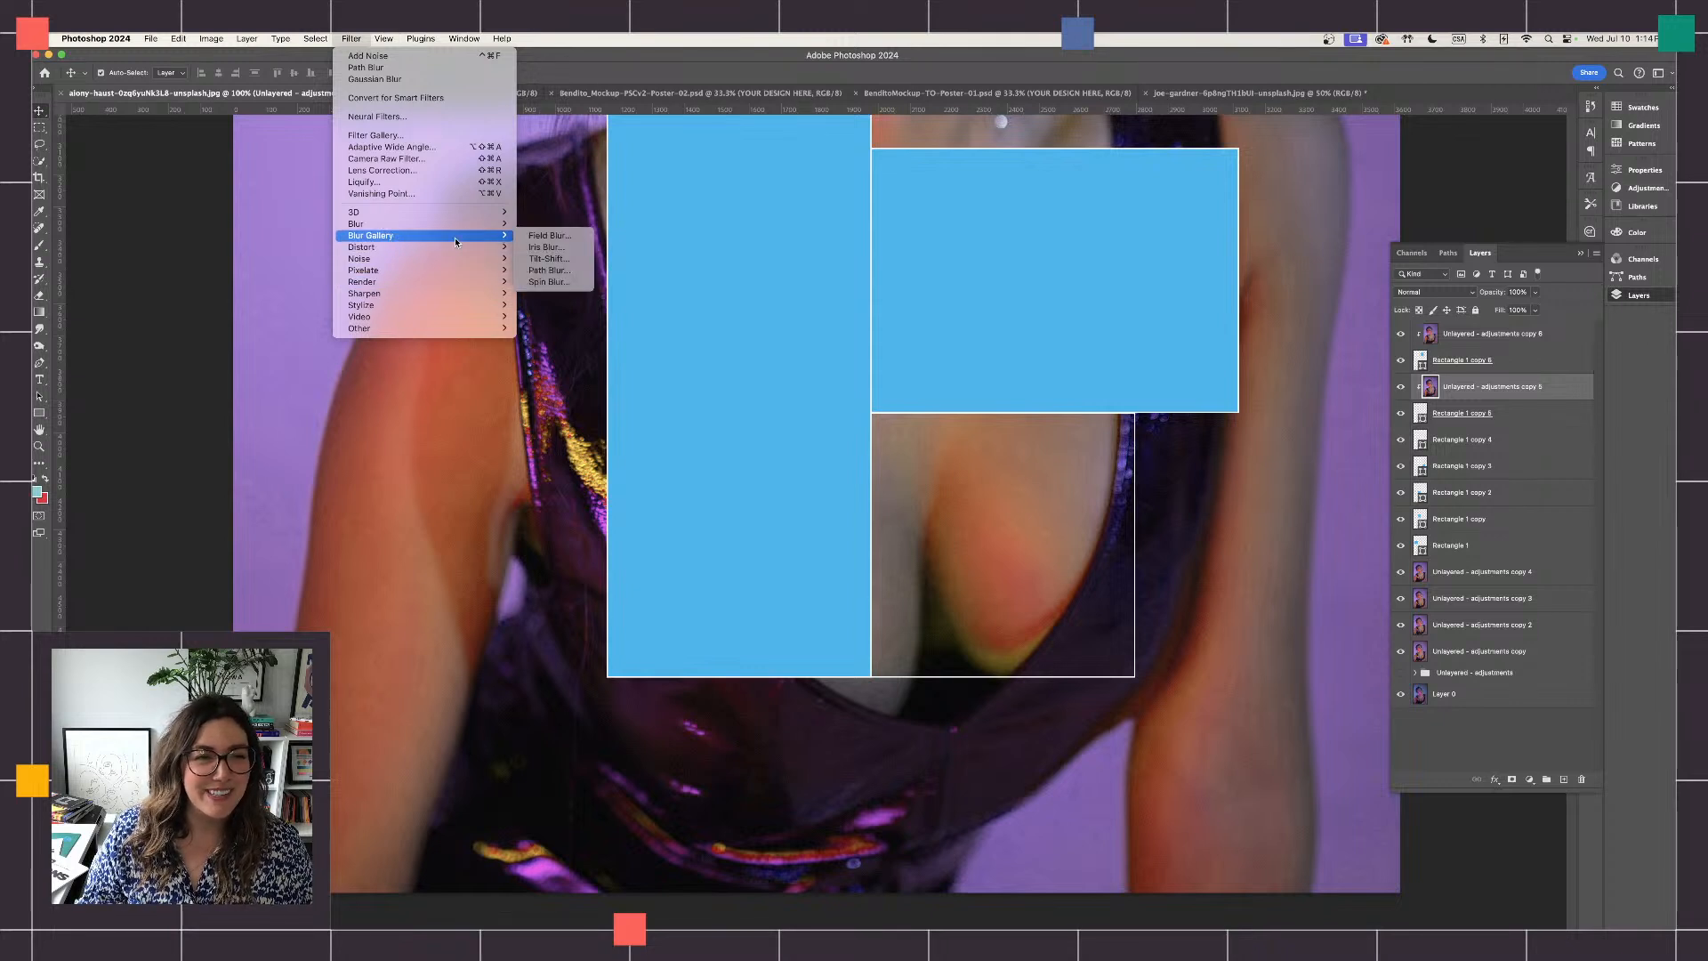
{"action": "left_click", "coordinate": [561, 271]}
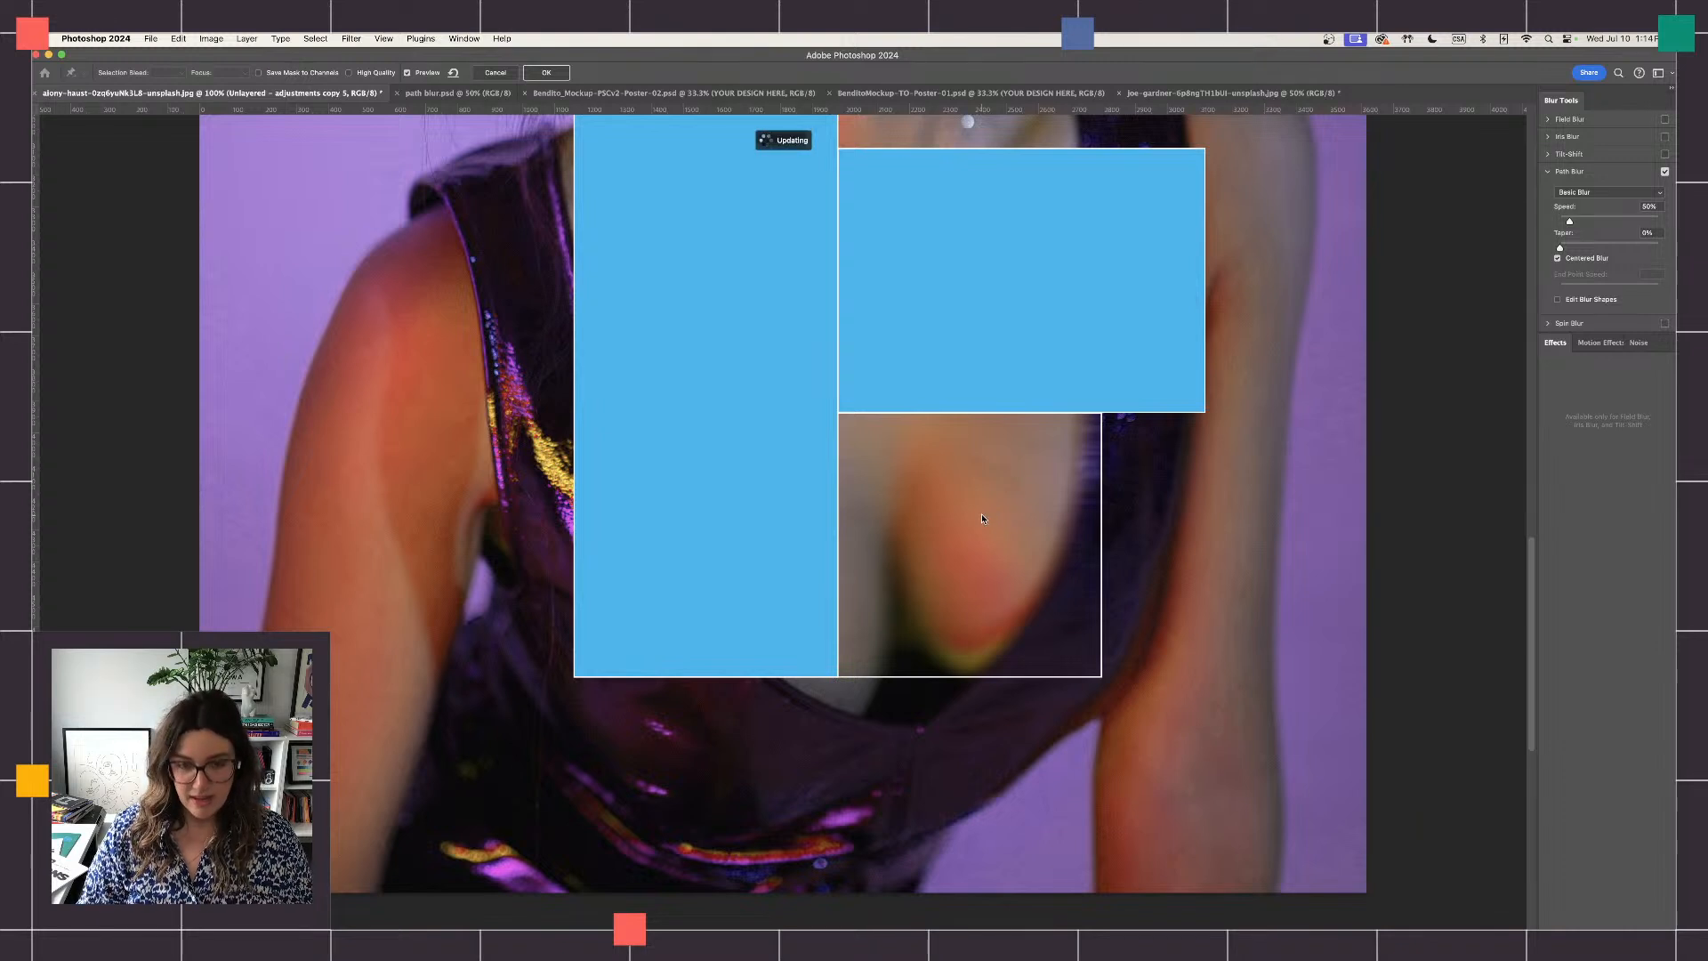
{"action": "key", "text": "super+minus"}
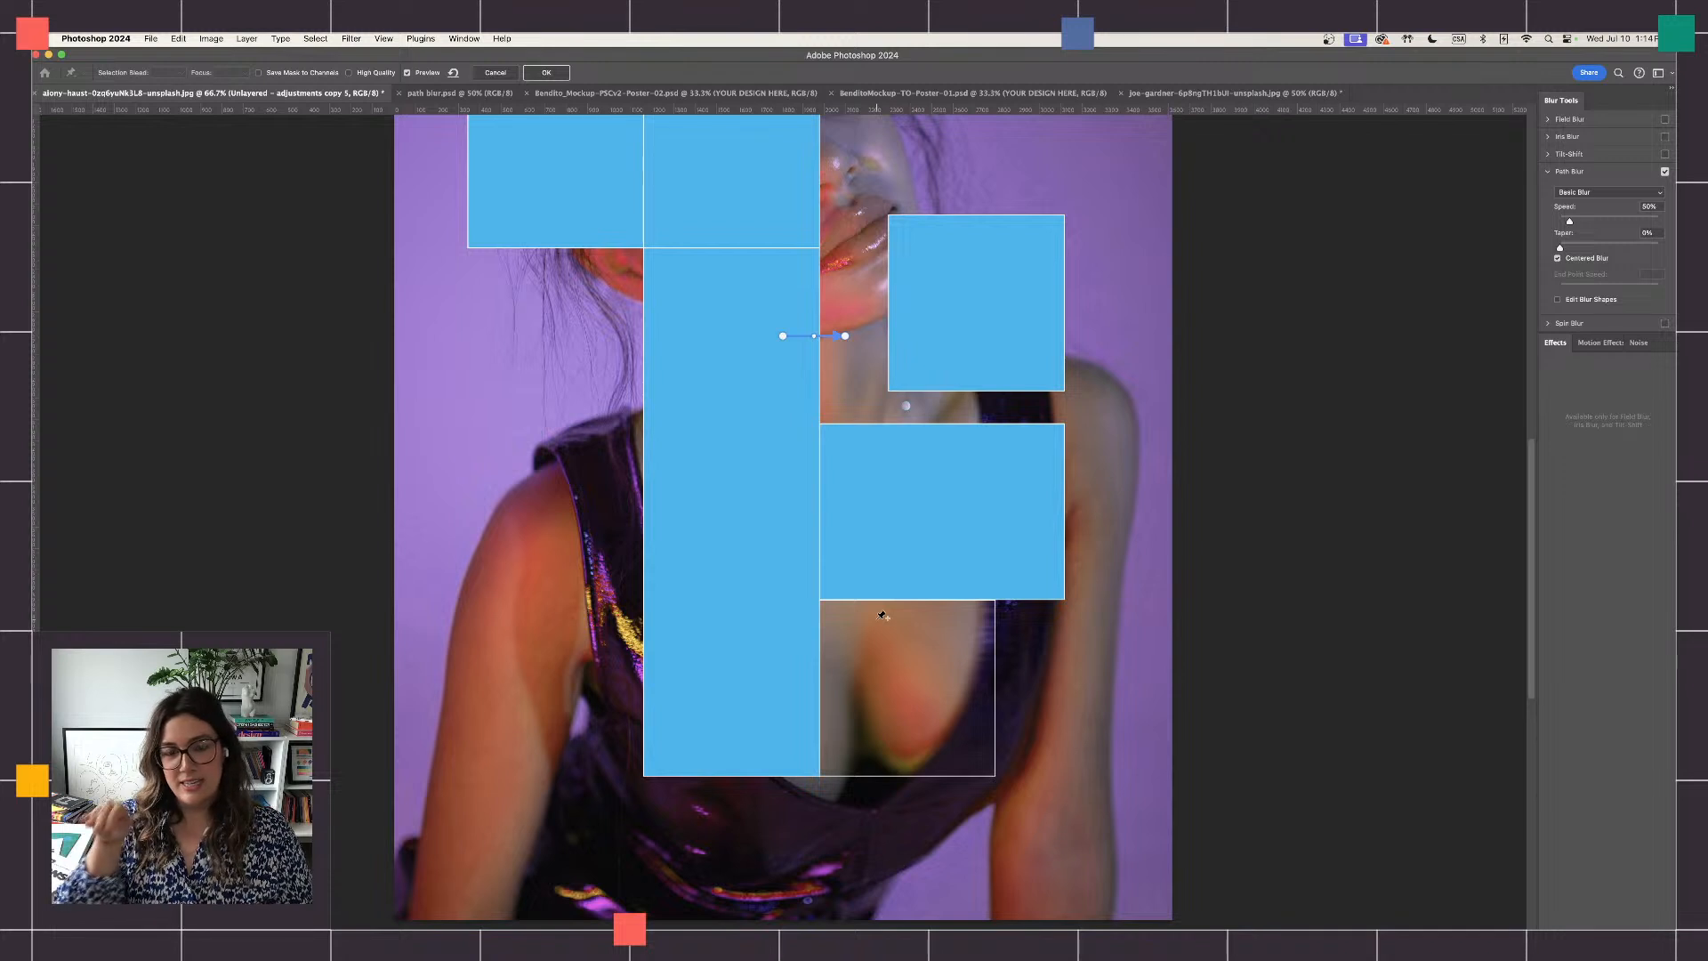
{"action": "left_click", "coordinate": [869, 391]}
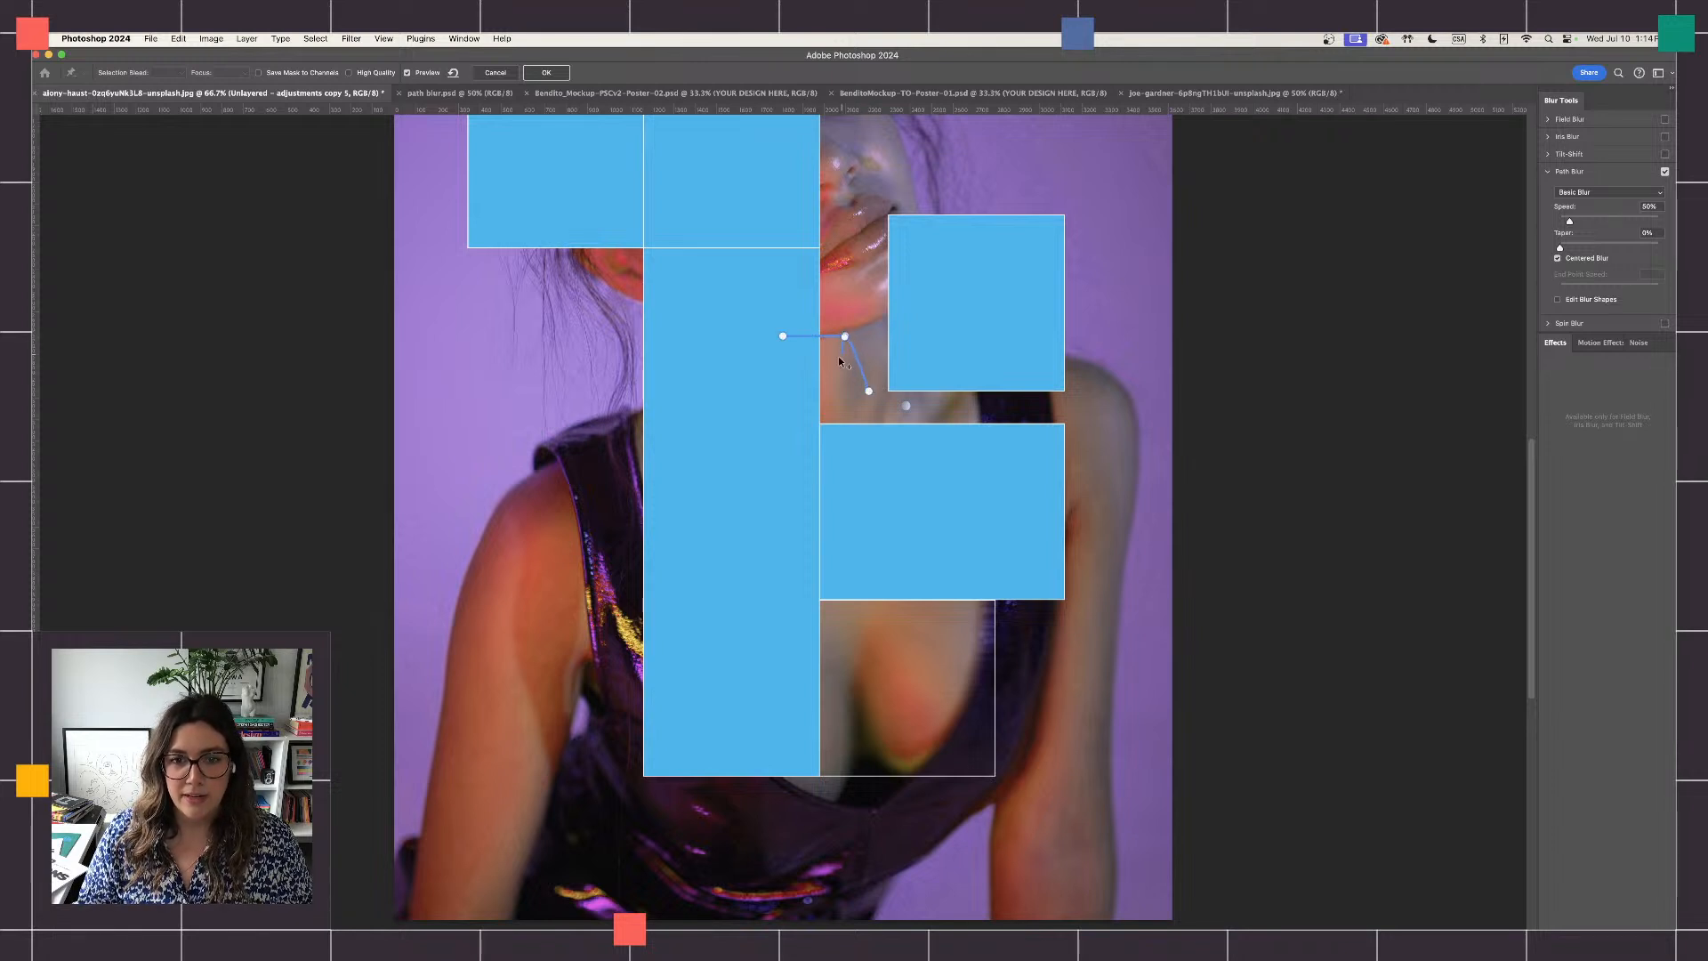
{"action": "scroll", "coordinate": [856, 359], "scroll_direction": "up", "scroll_amount": 5}
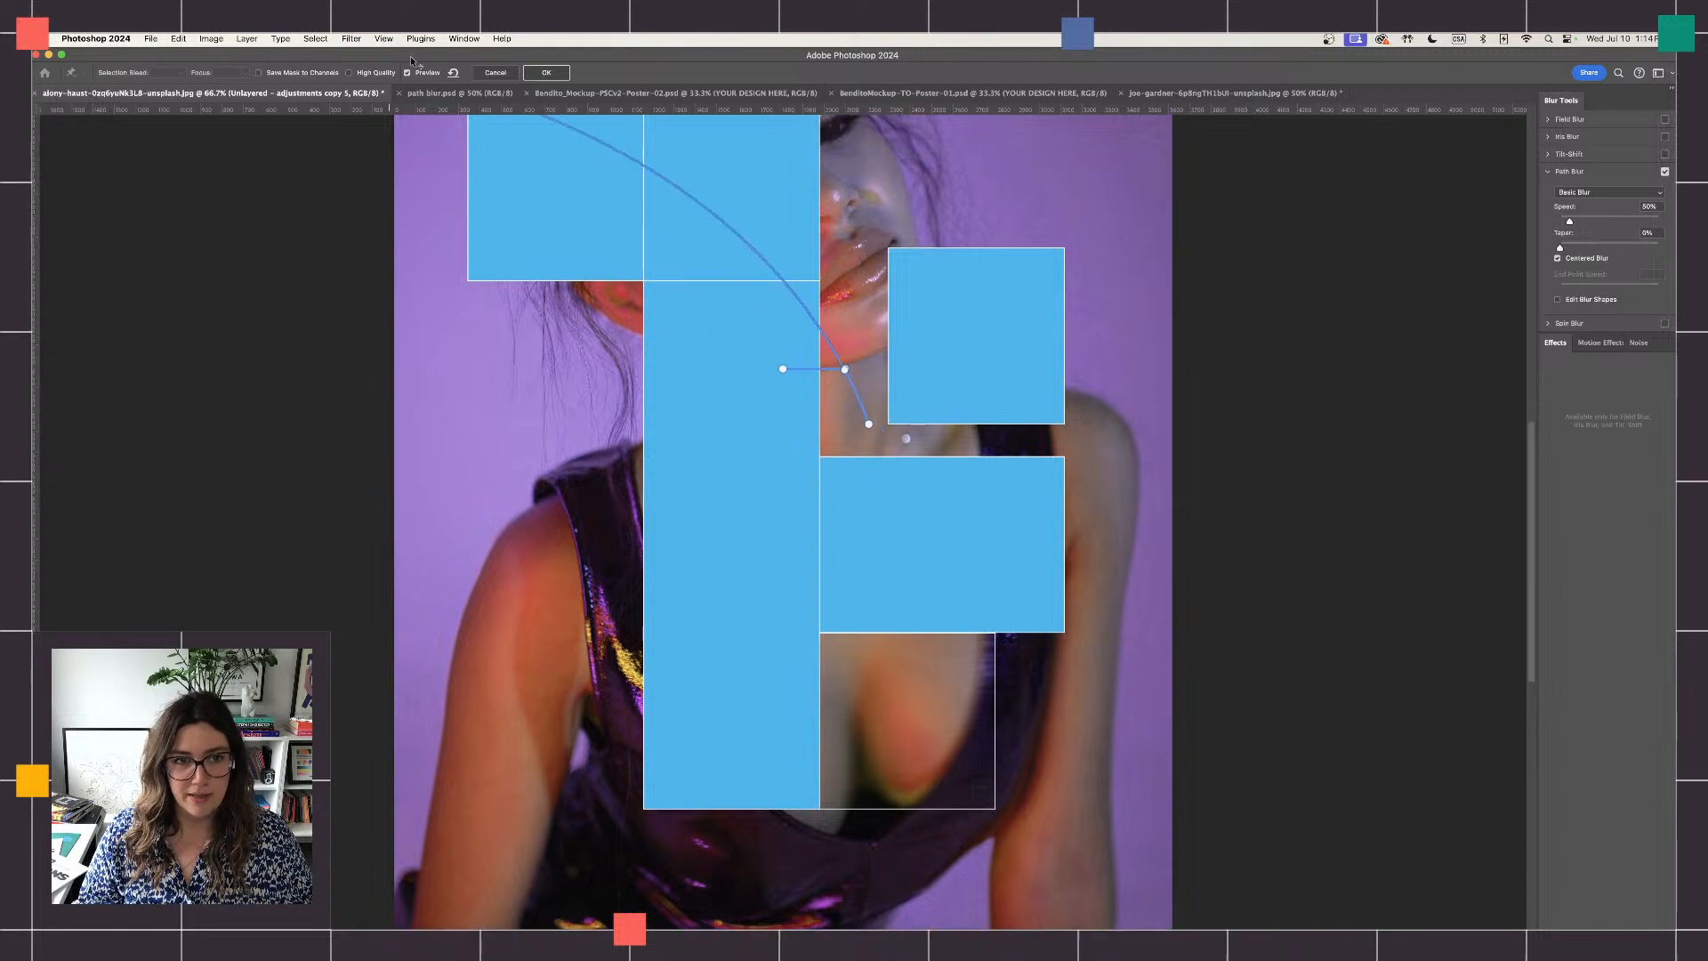
{"action": "left_click_drag", "start_coordinate": [490, 77], "coordinate": [492, 104]}
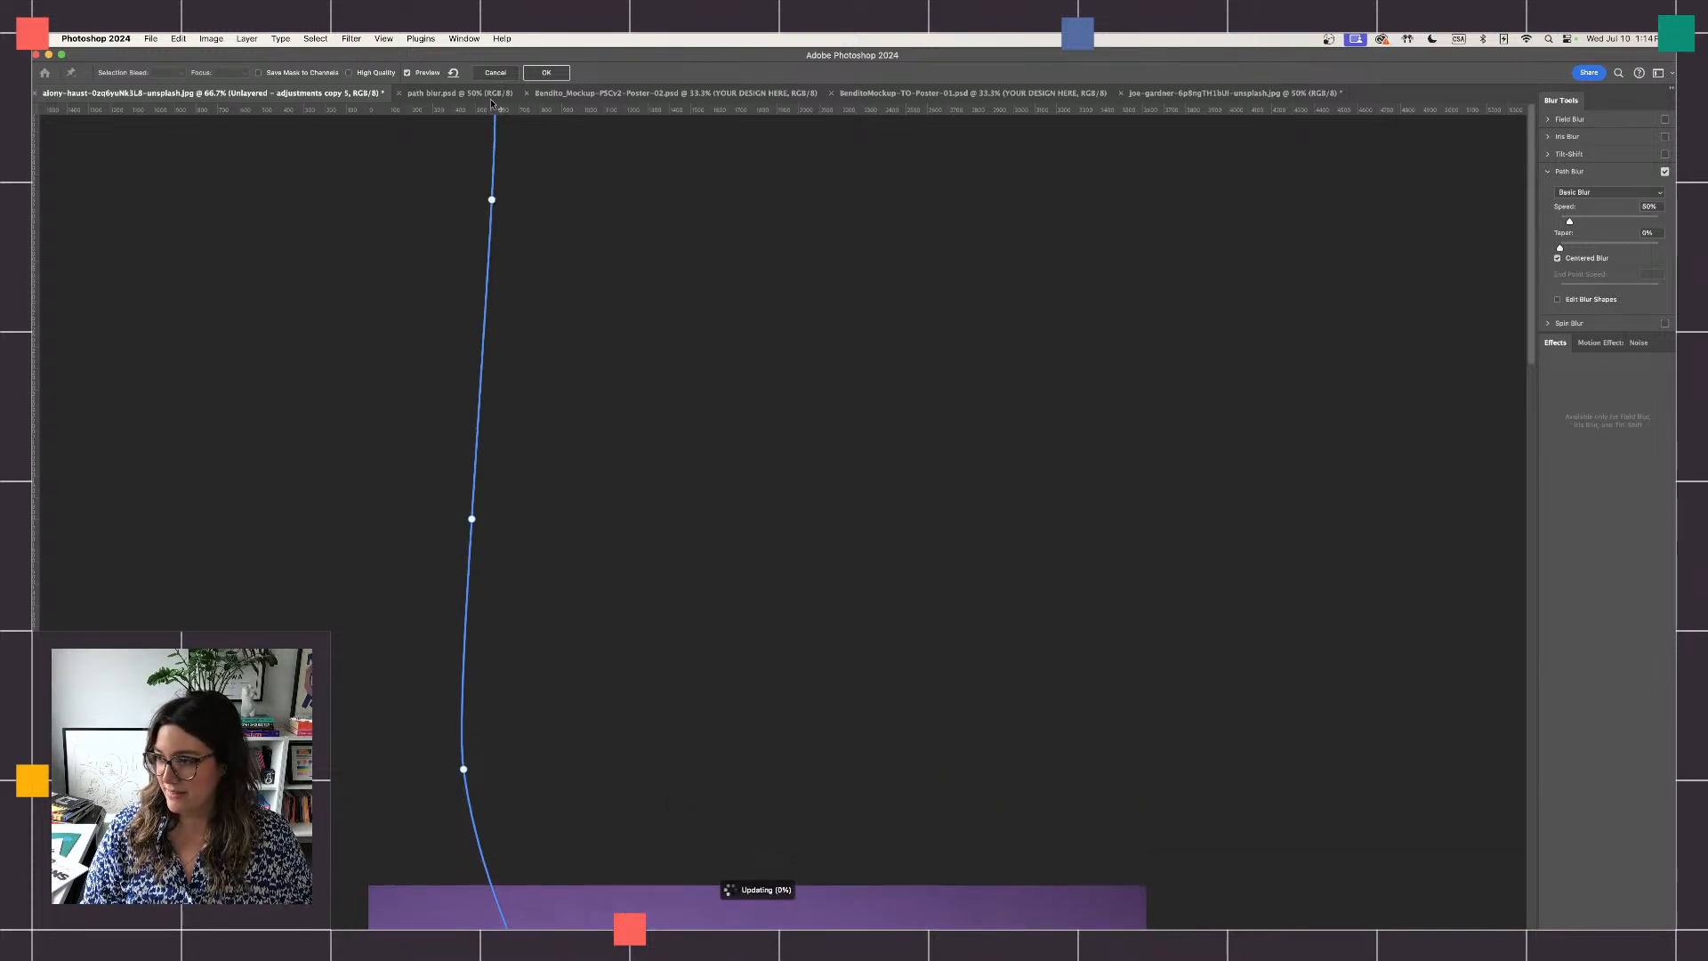
{"action": "left_click_drag", "start_coordinate": [491, 104], "coordinate": [496, 73]}
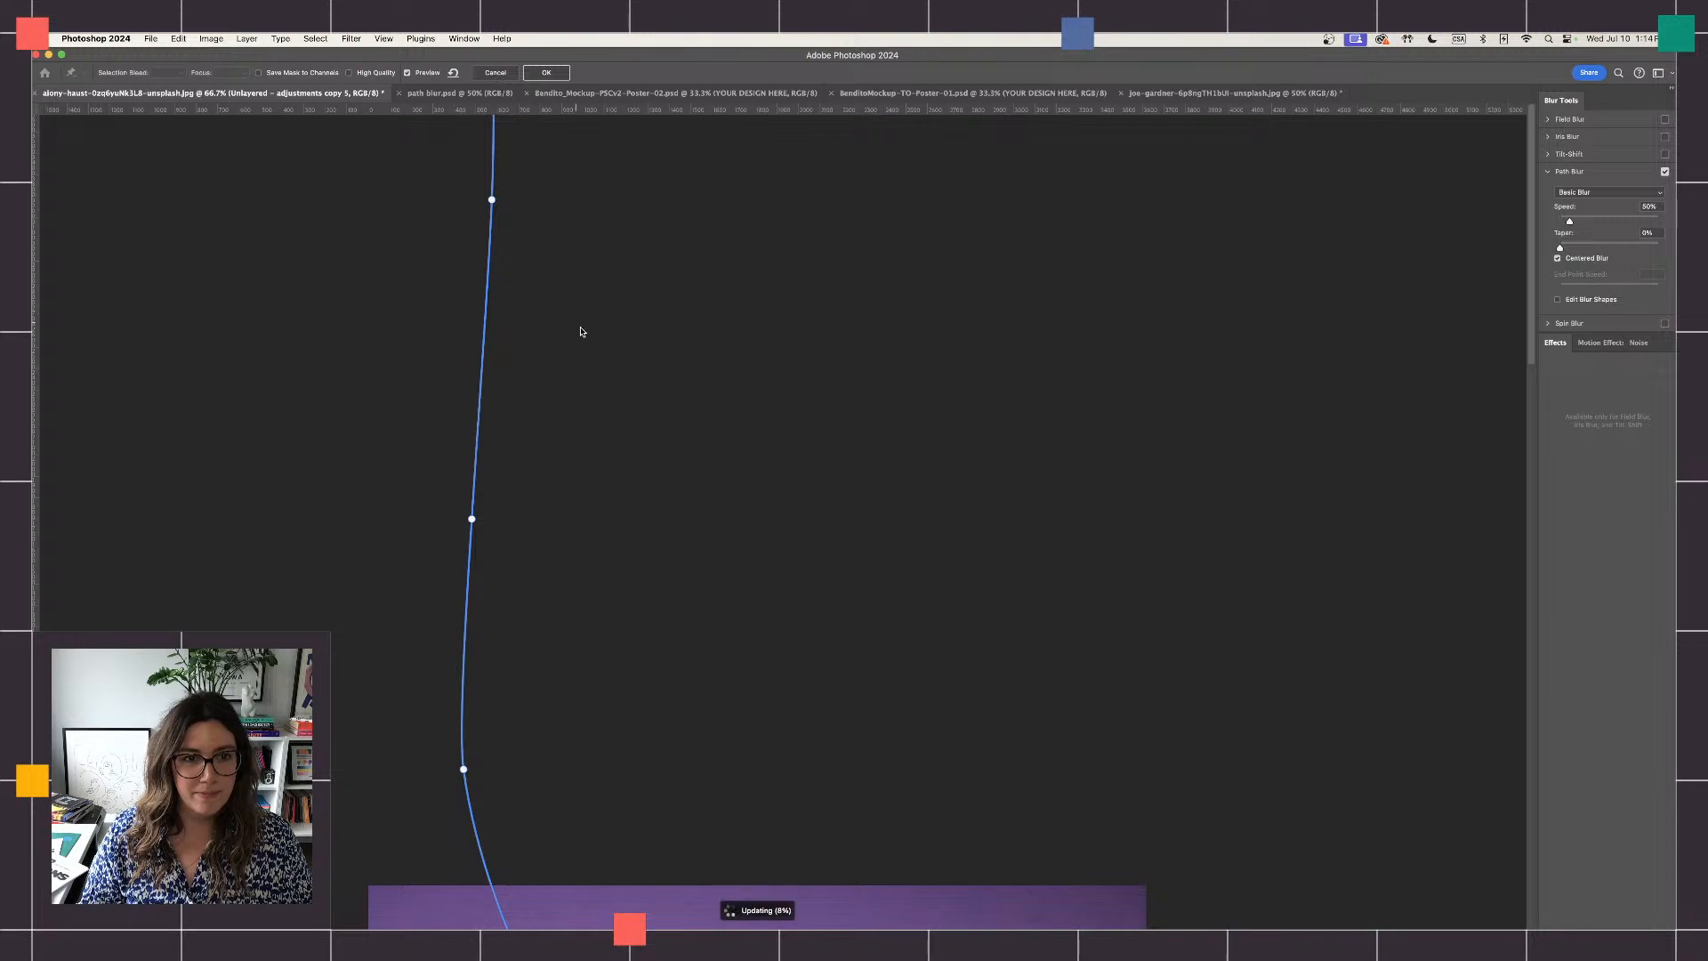
{"action": "scroll", "coordinate": [592, 324], "scroll_direction": "down", "scroll_amount": 5}
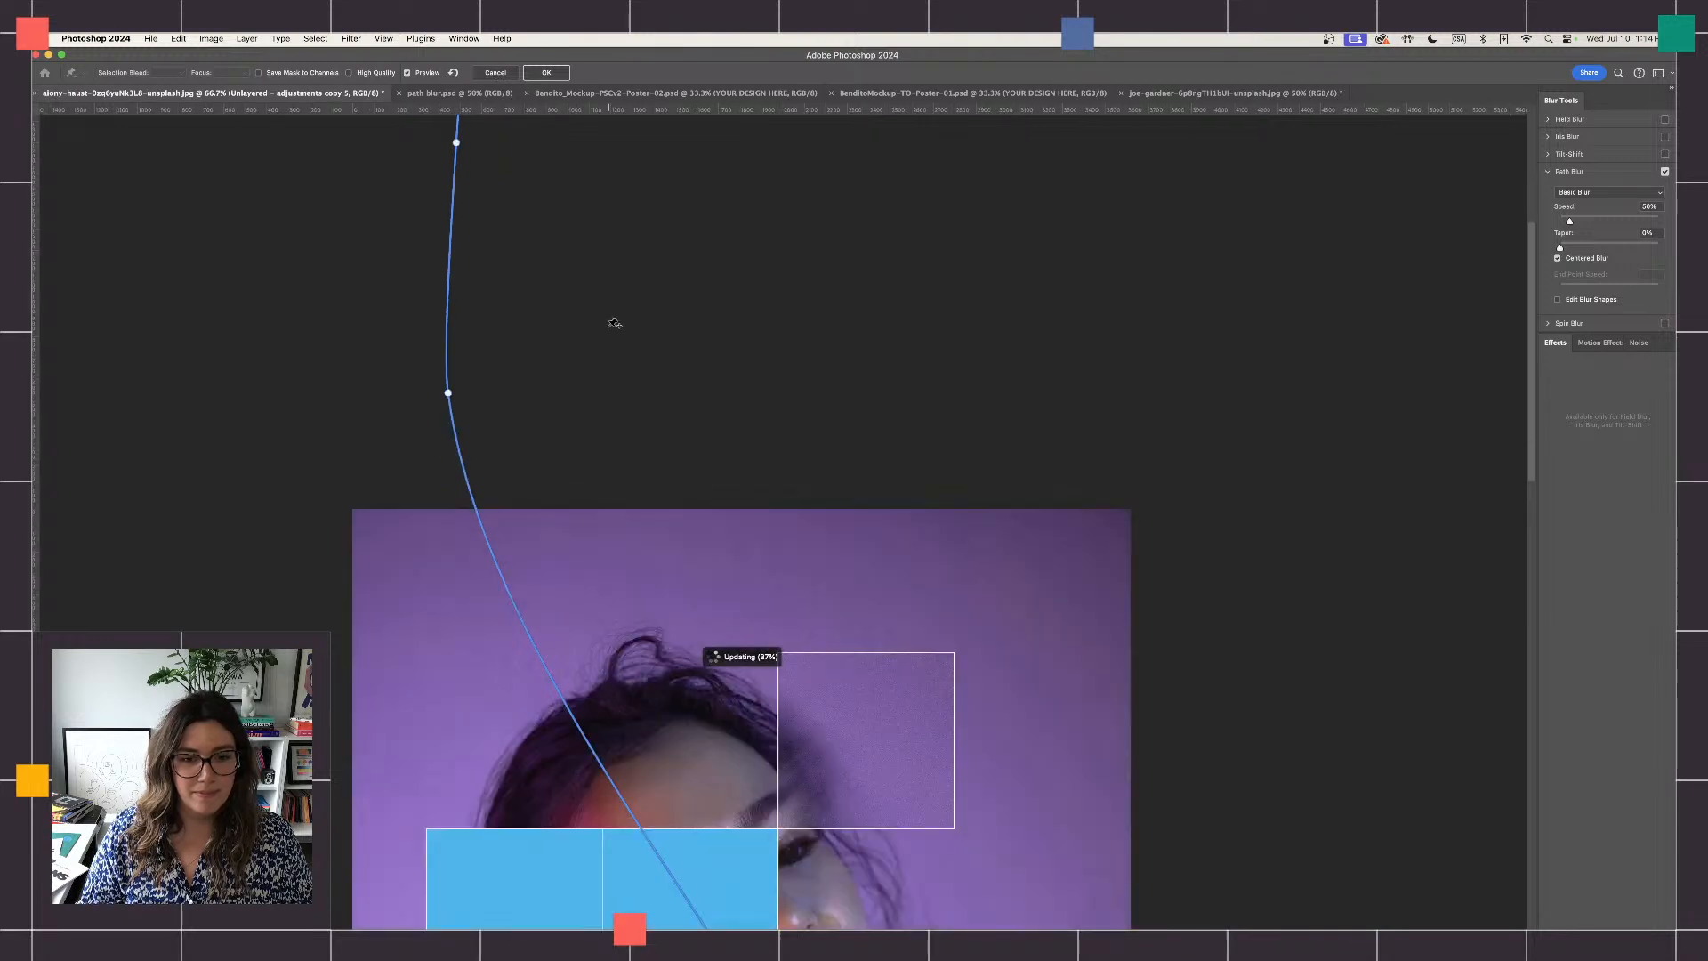
{"action": "scroll", "coordinate": [614, 323], "scroll_direction": "down", "scroll_amount": 10}
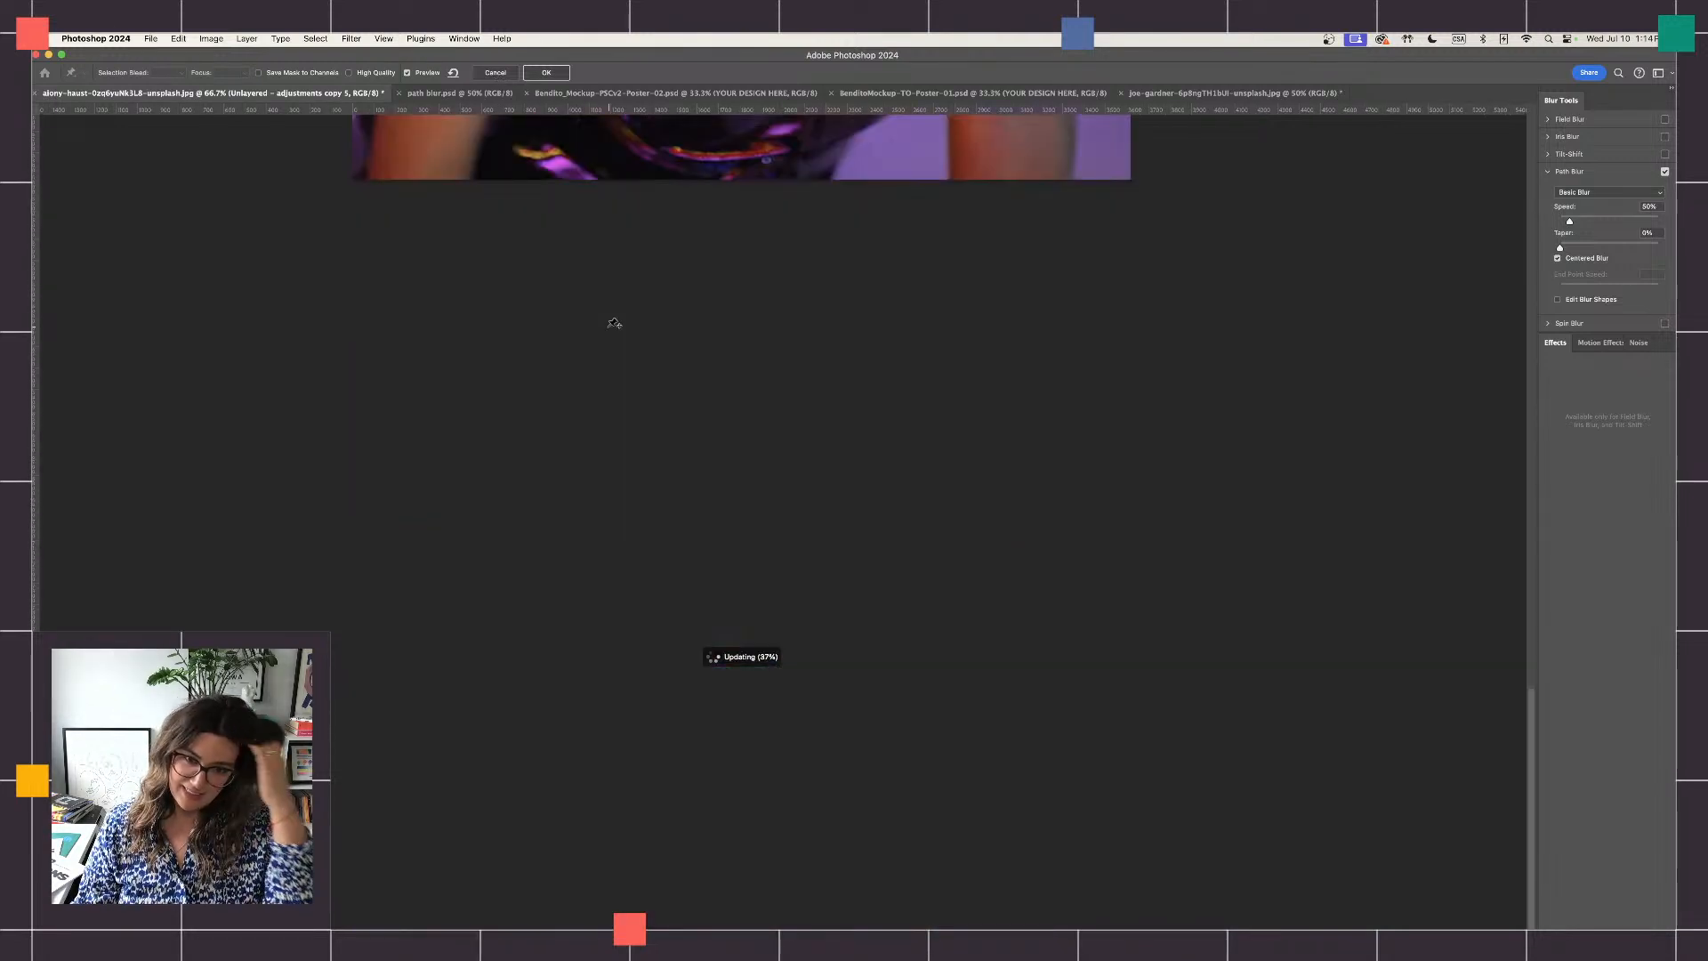
{"action": "scroll", "coordinate": [614, 324], "scroll_direction": "up", "scroll_amount": 2}
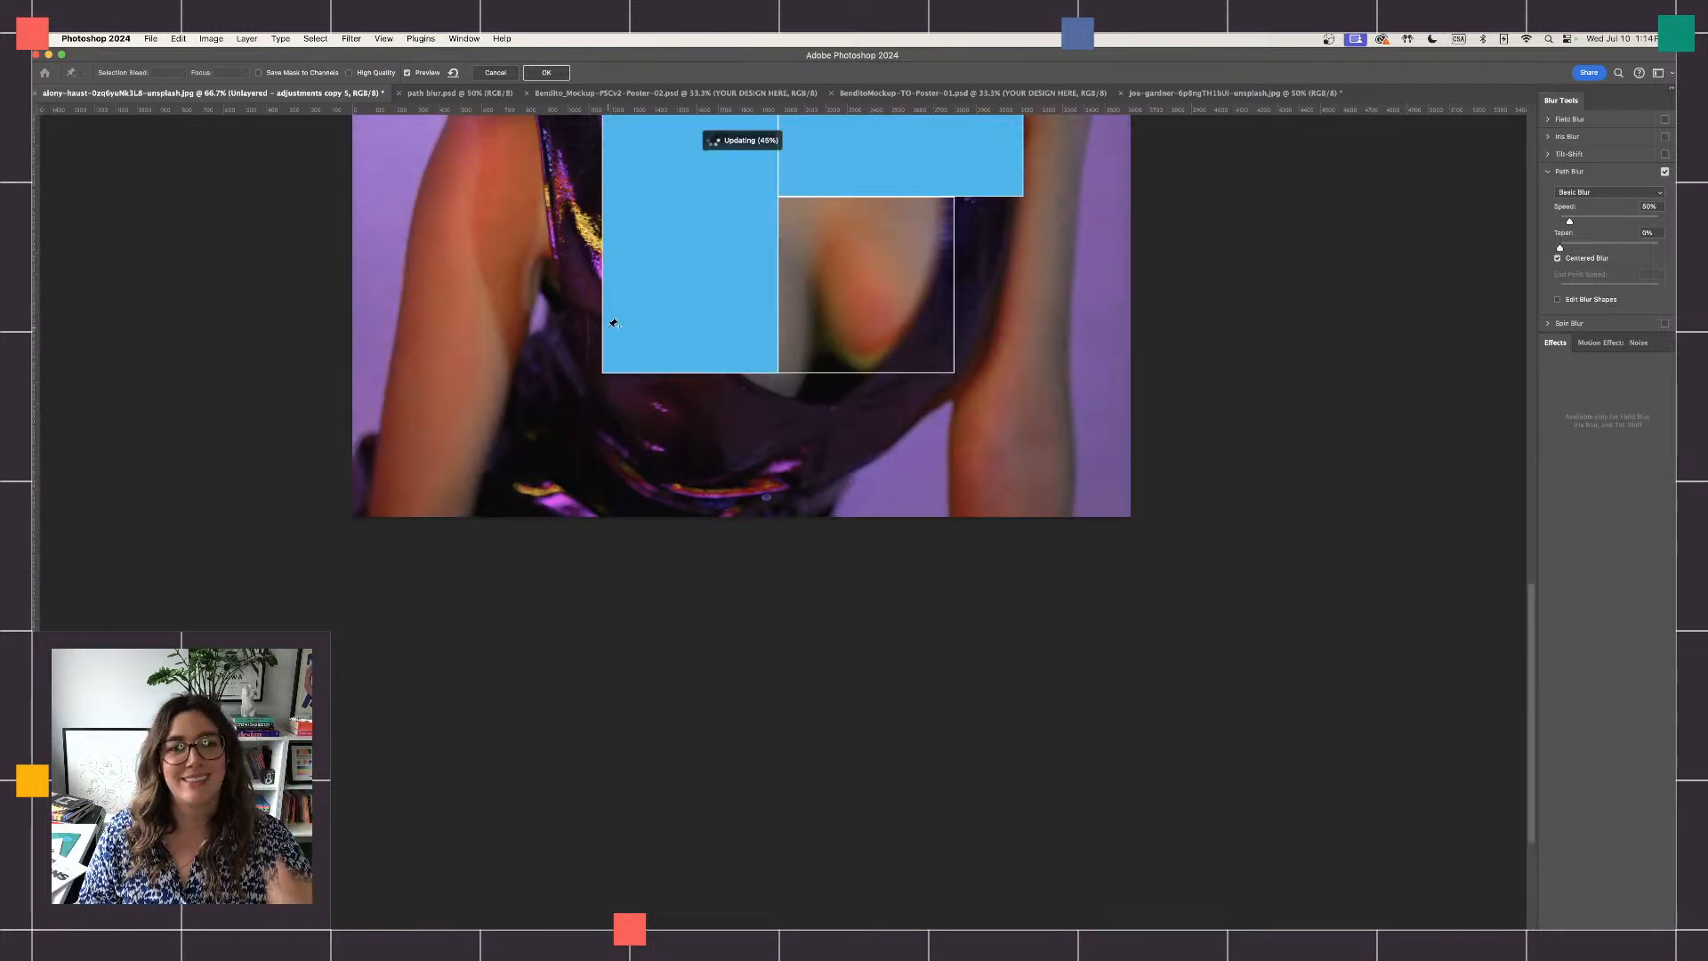
{"action": "scroll", "coordinate": [614, 324], "scroll_direction": "up", "scroll_amount": 2}
{"action": "scroll", "coordinate": [613, 324], "scroll_direction": "up", "scroll_amount": 3}
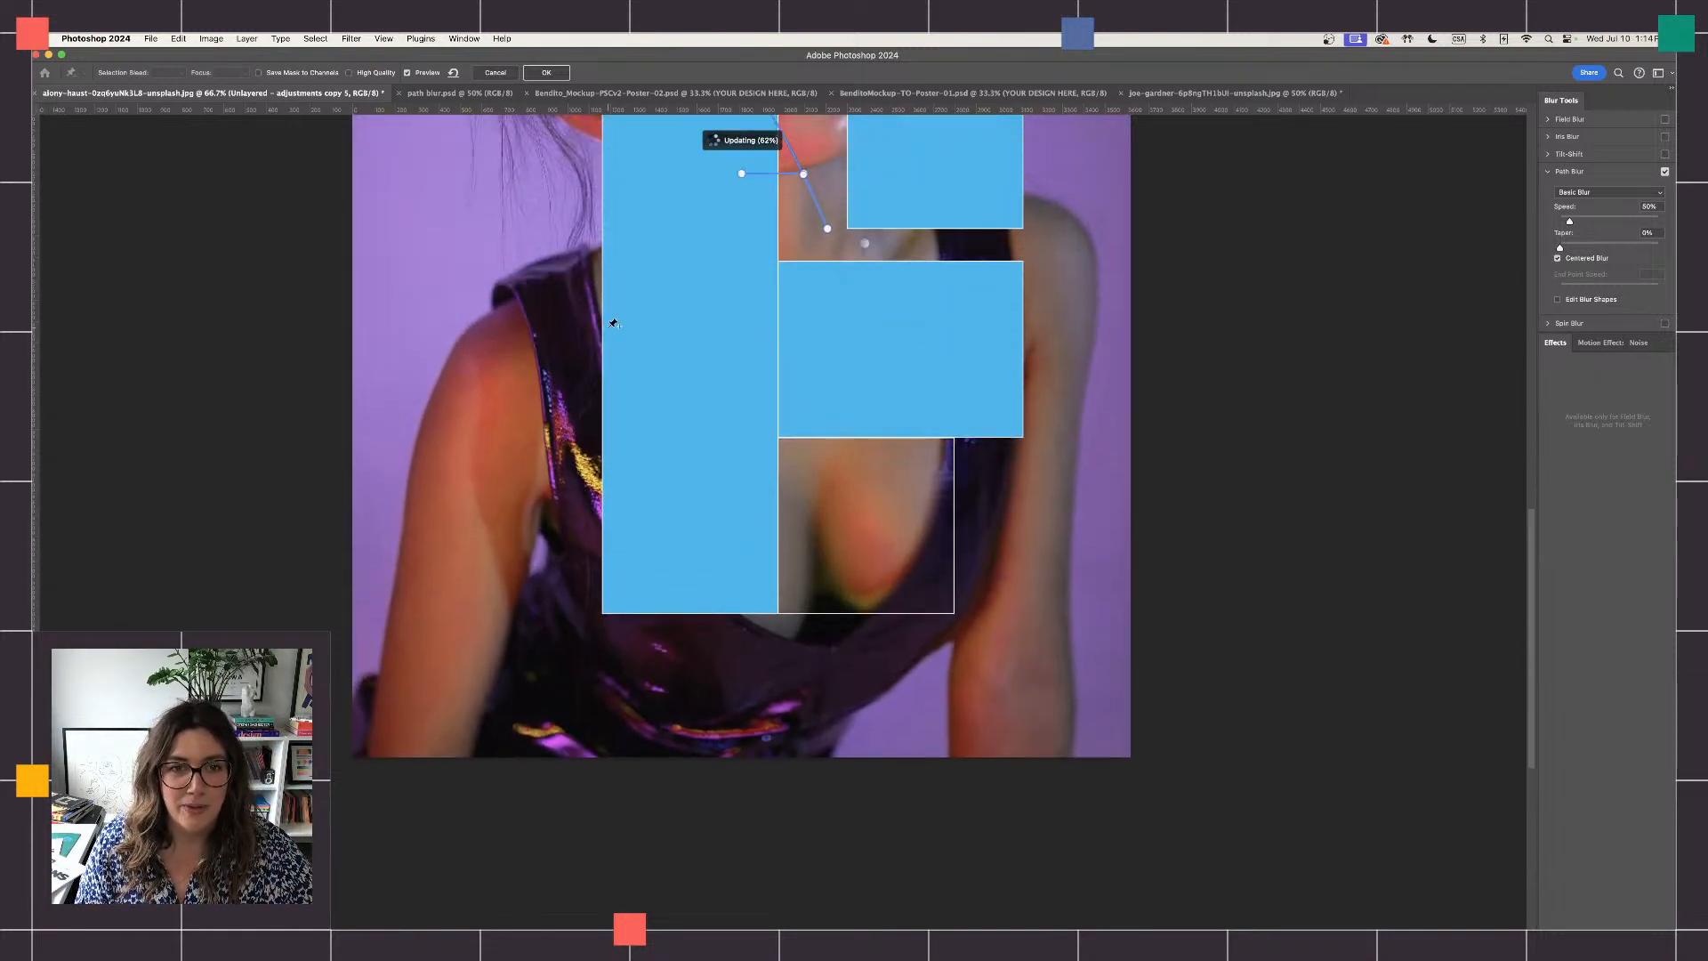
{"action": "scroll", "coordinate": [614, 324], "scroll_direction": "up", "scroll_amount": 1}
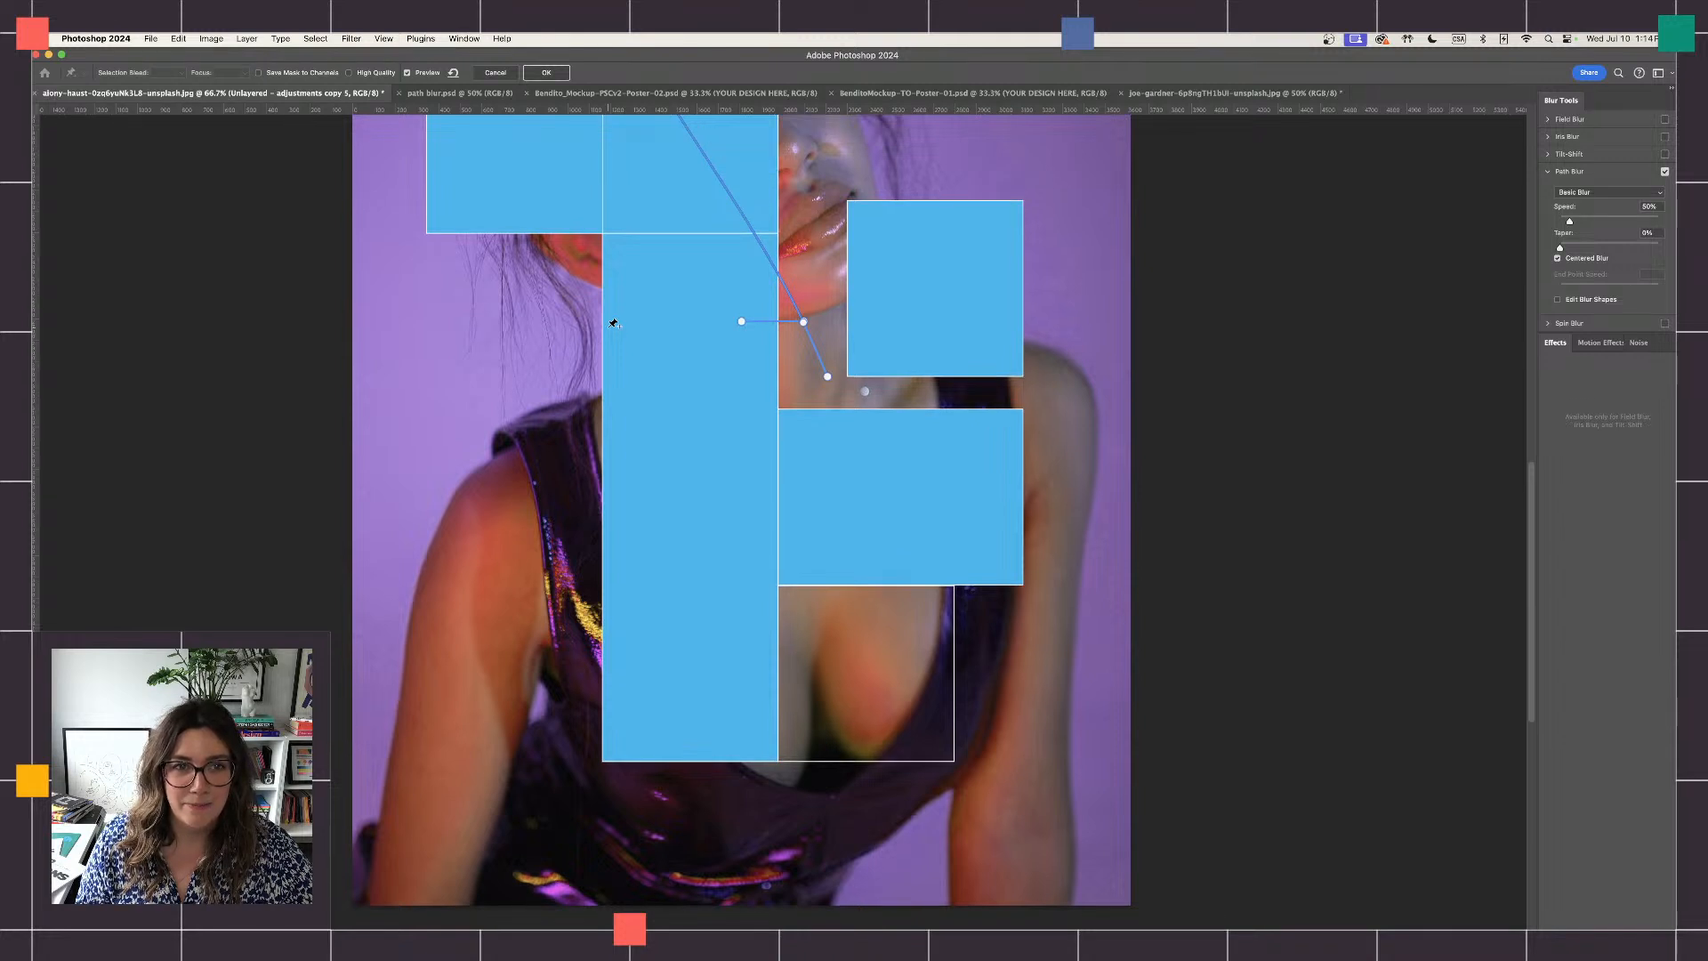
{"action": "left_click", "coordinate": [494, 73]}
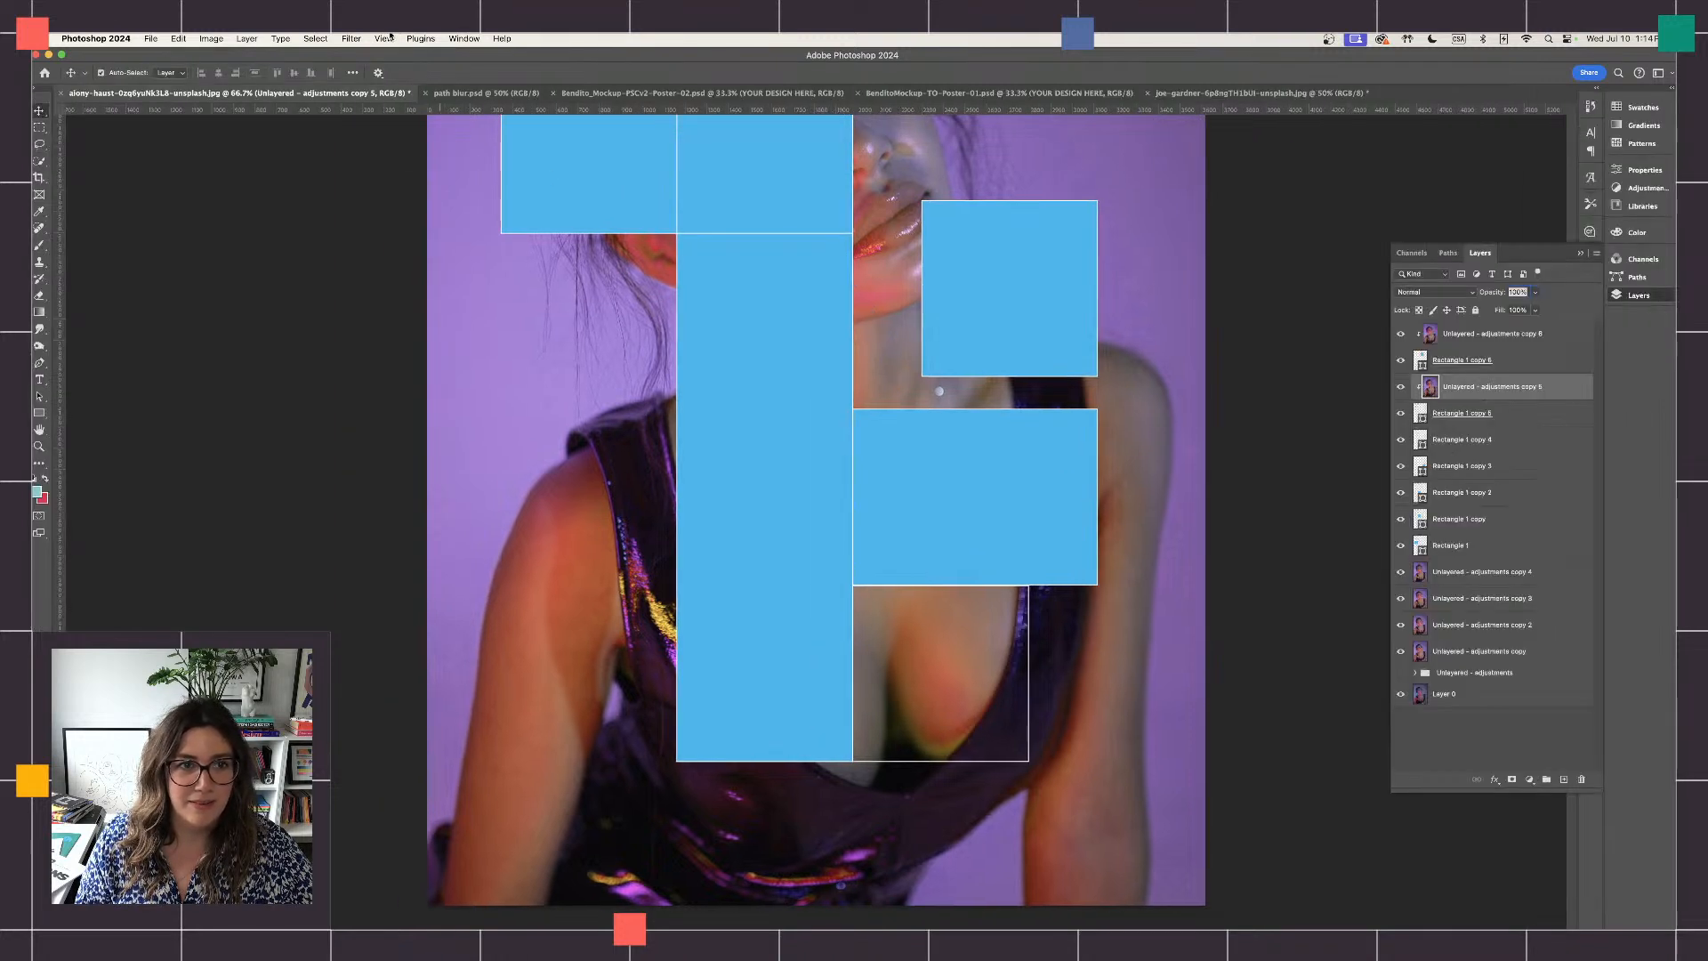
- Apply a Path Blur to "Unlayered - adjustments copy 5" with a path angled down to the right and a speed of about 200%
{"action": "left_click", "coordinate": [382, 39]}
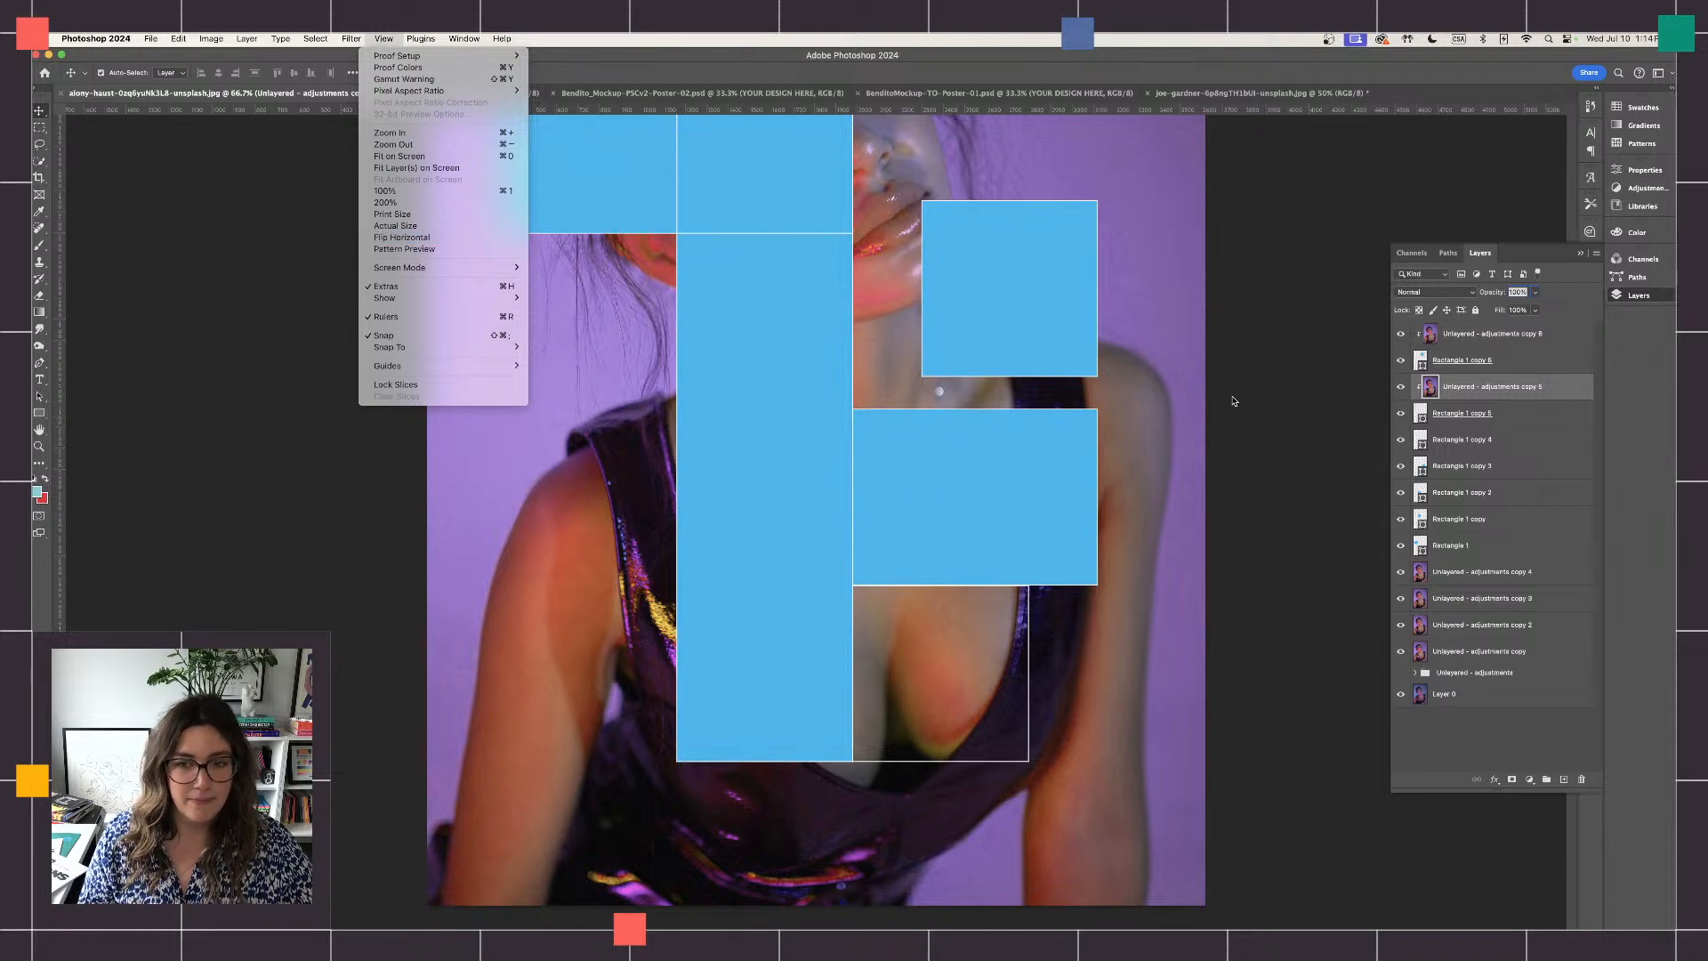
{"action": "left_click", "coordinate": [1297, 321]}
{"action": "key", "text": "super+minus"}
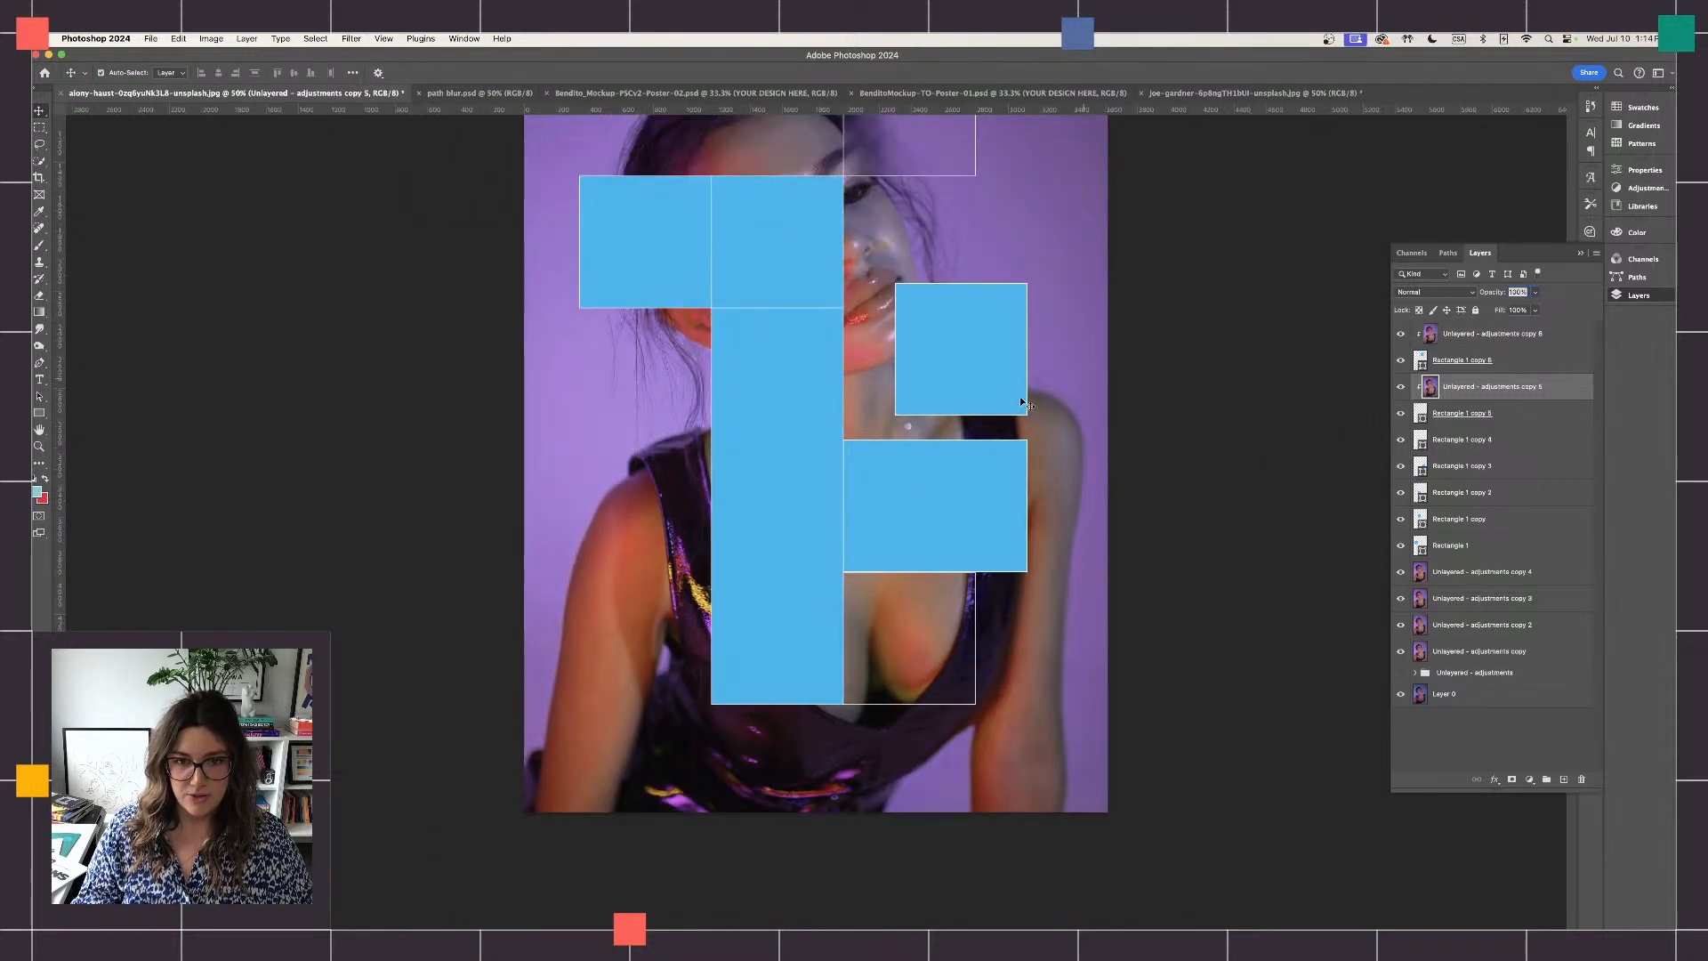
{"action": "scroll", "coordinate": [970, 425], "scroll_direction": "up", "scroll_amount": 1}
{"action": "scroll", "coordinate": [970, 419], "scroll_direction": "up", "scroll_amount": 2}
{"action": "scroll", "coordinate": [970, 419], "scroll_direction": "right", "scroll_amount": 1}
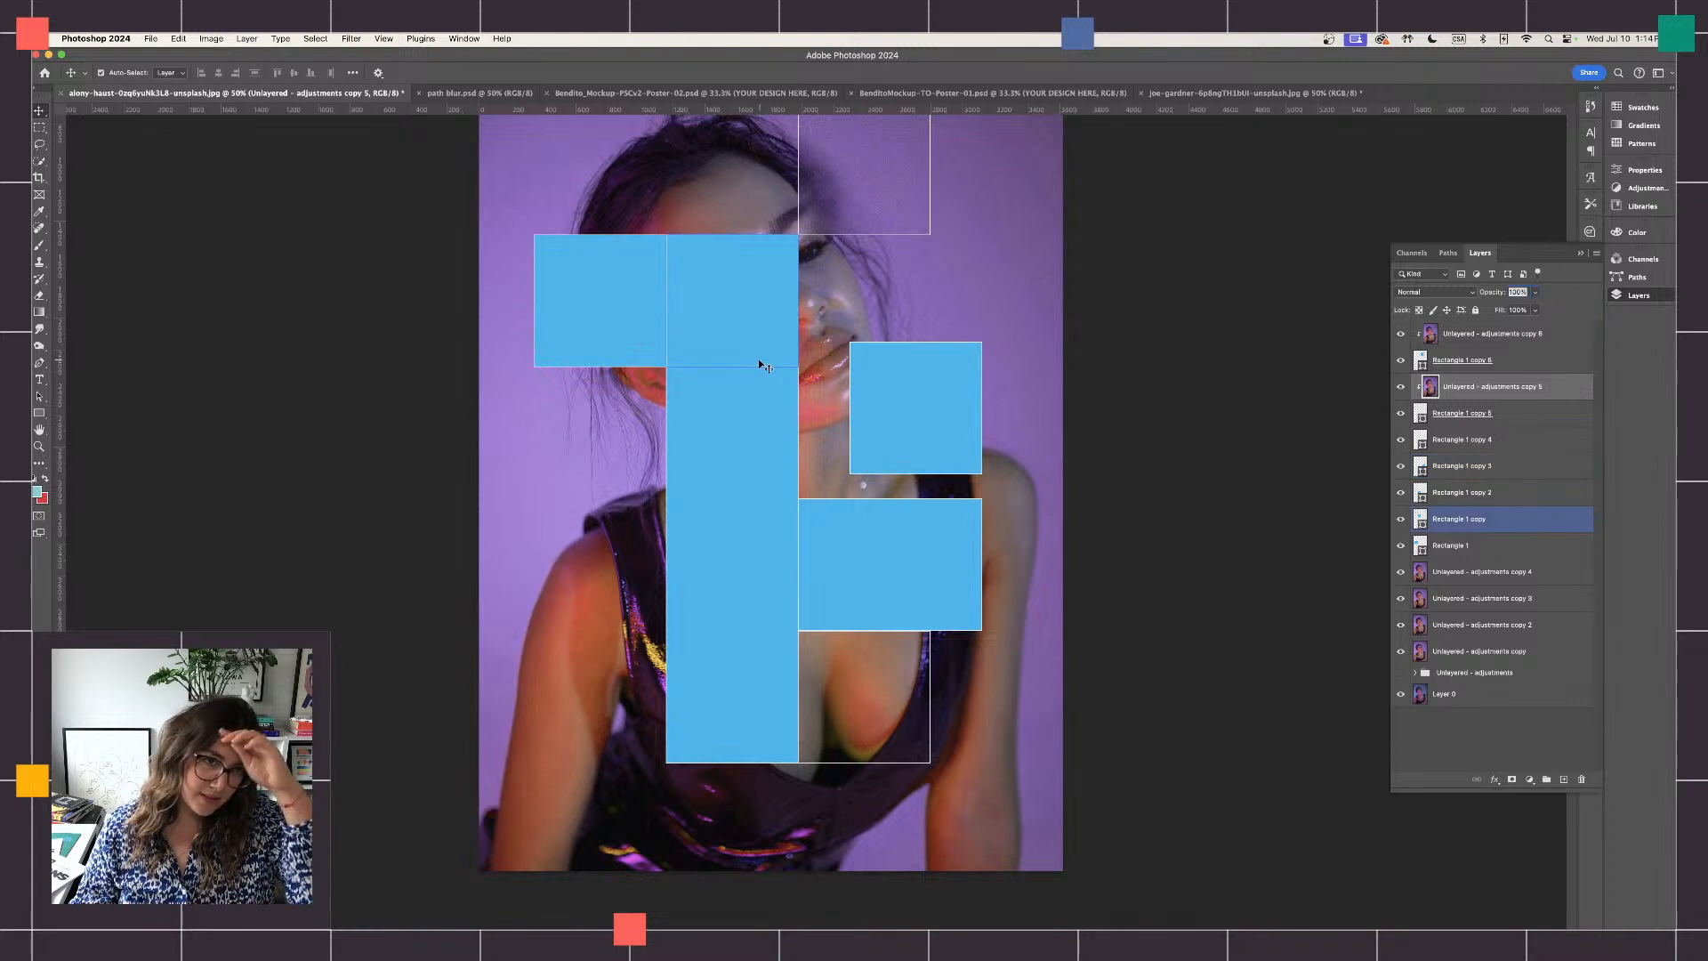
{"action": "left_click", "coordinate": [351, 38]}
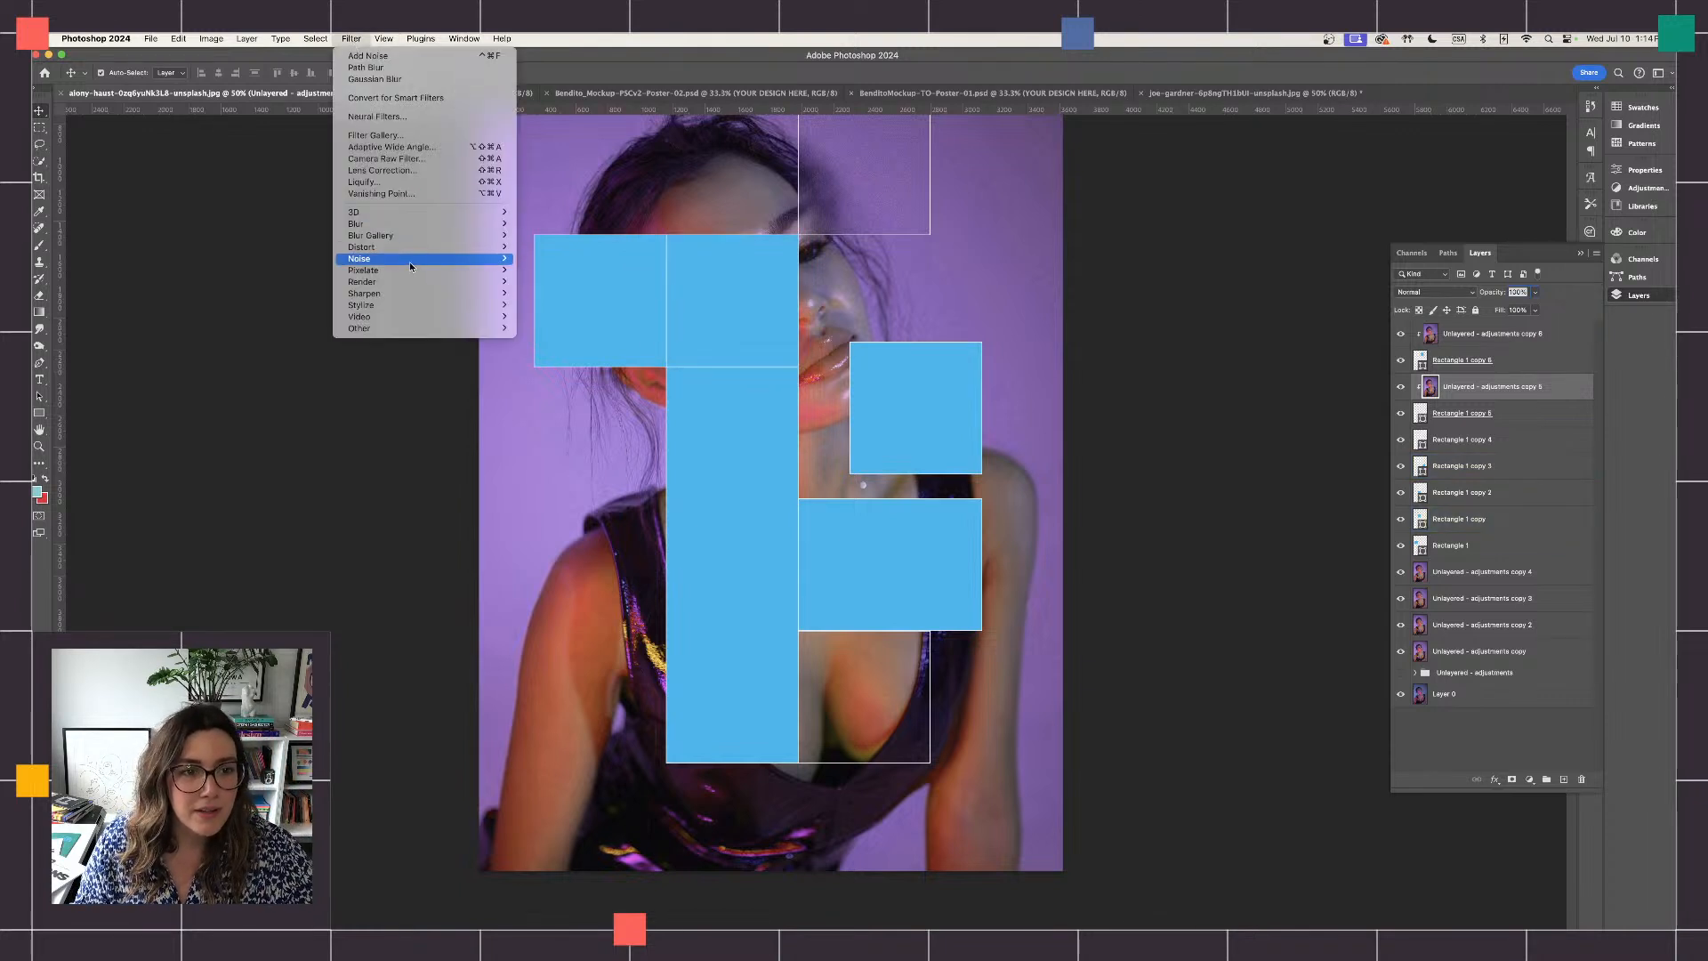
{"action": "mouse_move", "coordinate": [417, 274]}
{"action": "mouse_move", "coordinate": [440, 235]}
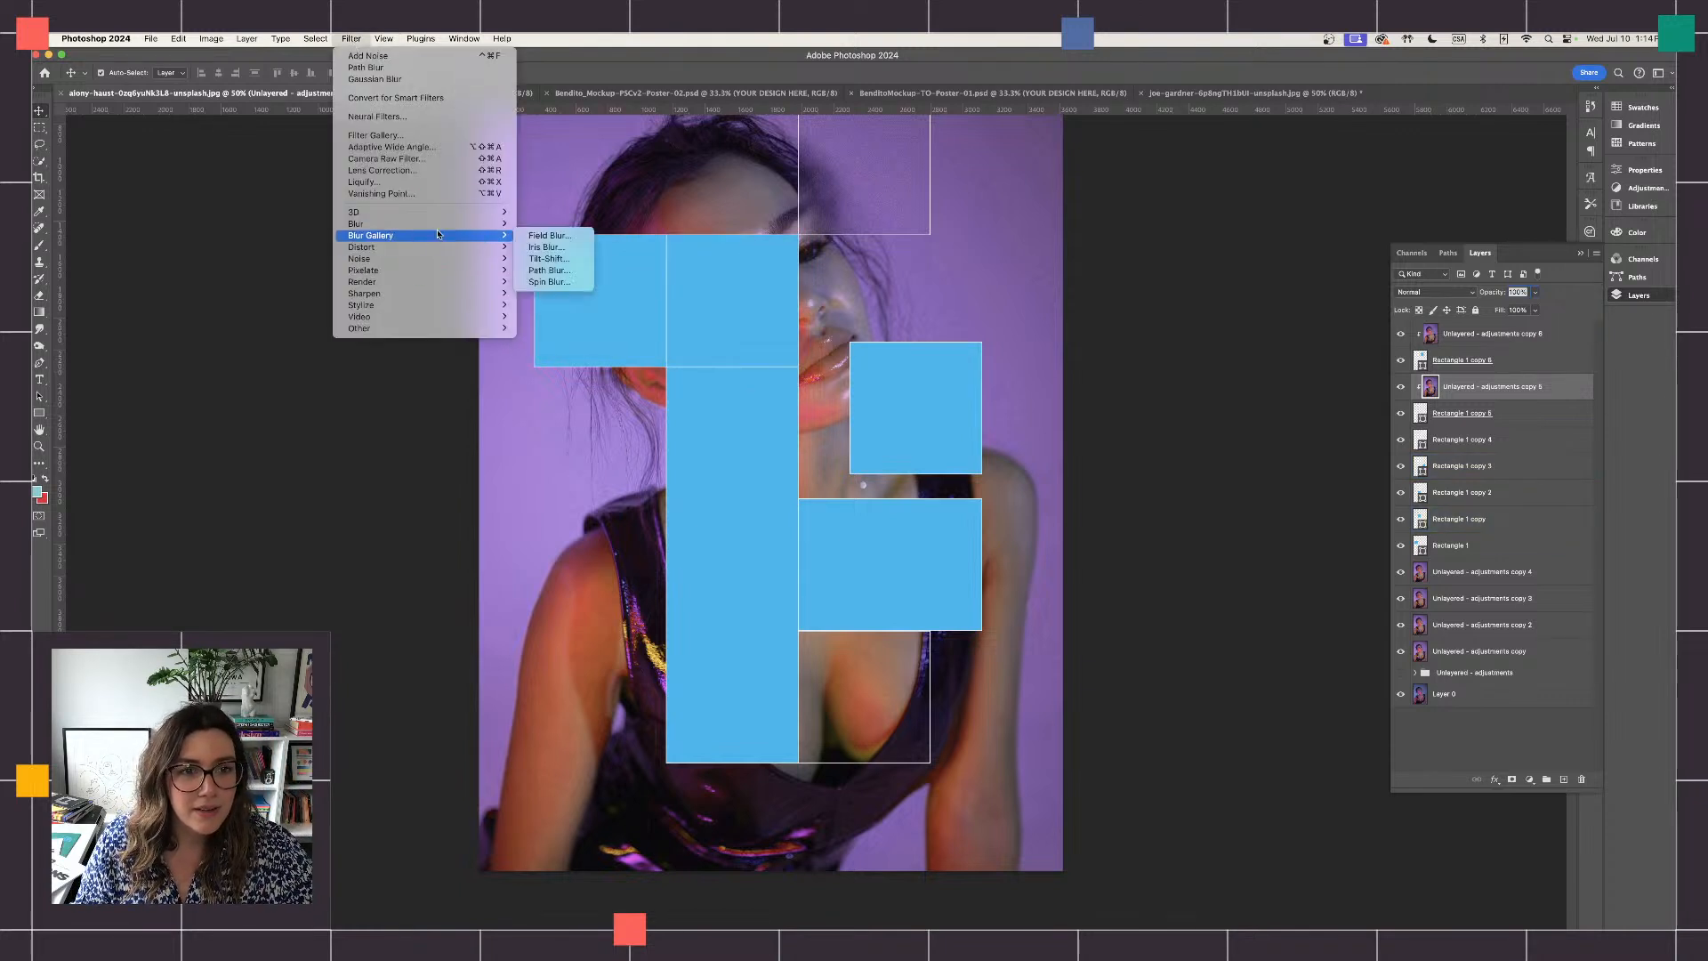
{"action": "left_click", "coordinate": [549, 269]}
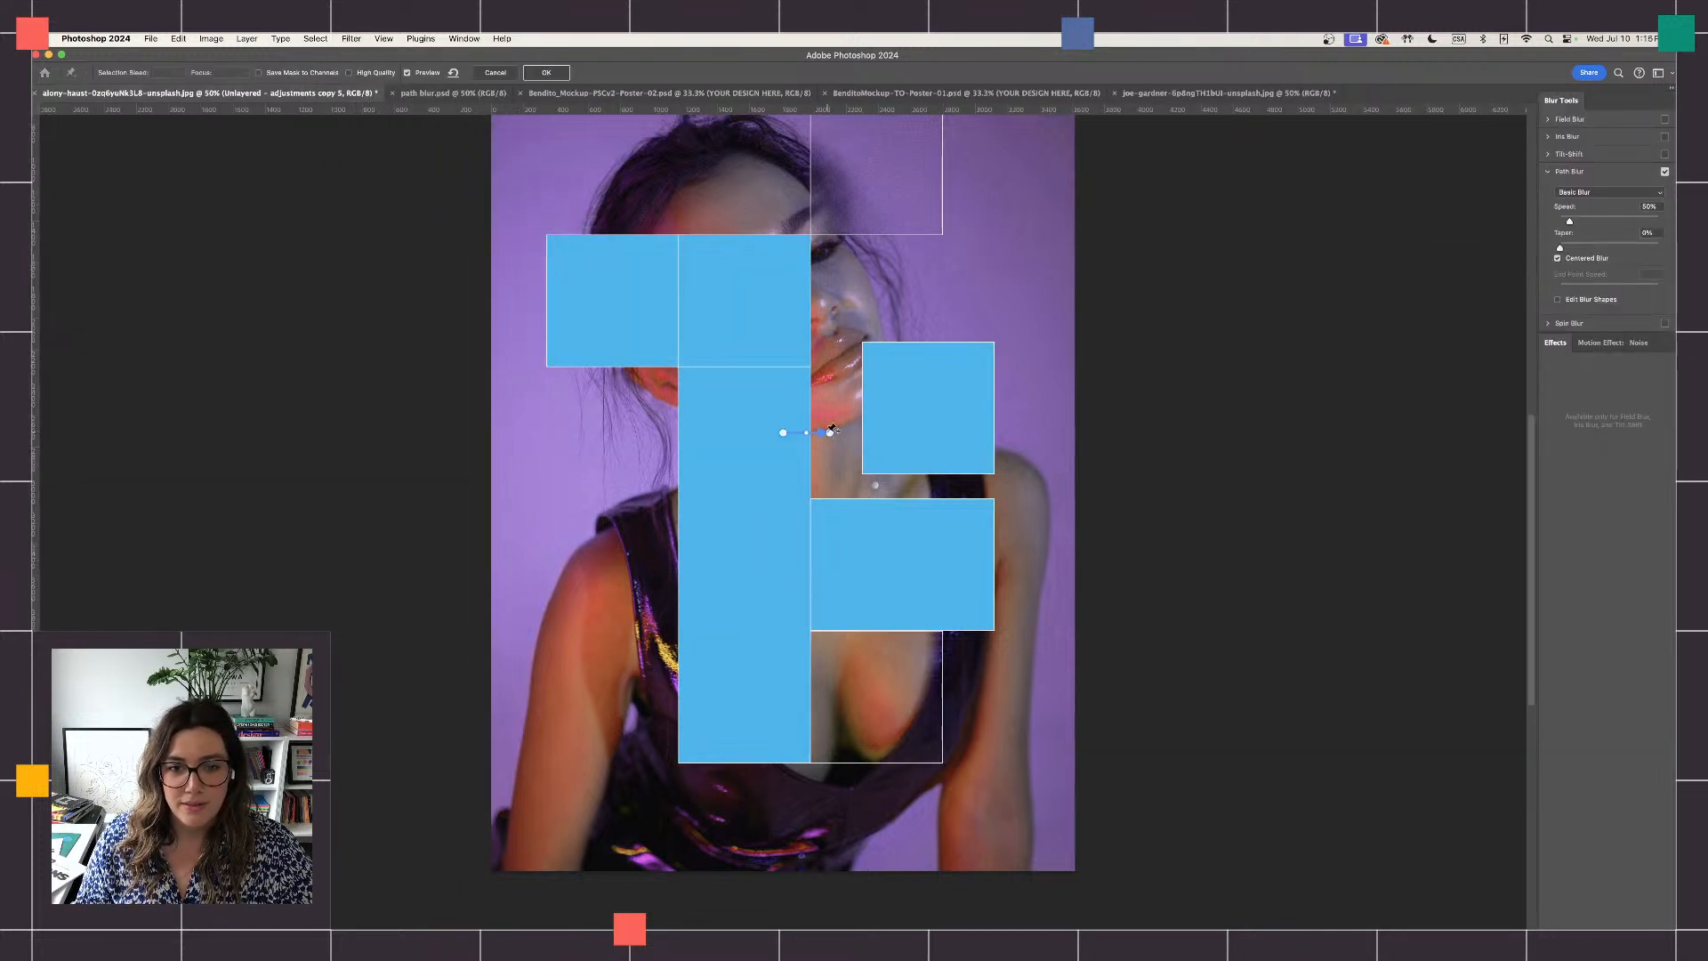
{"action": "left_click_drag", "start_coordinate": [829, 432], "coordinate": [838, 461]}
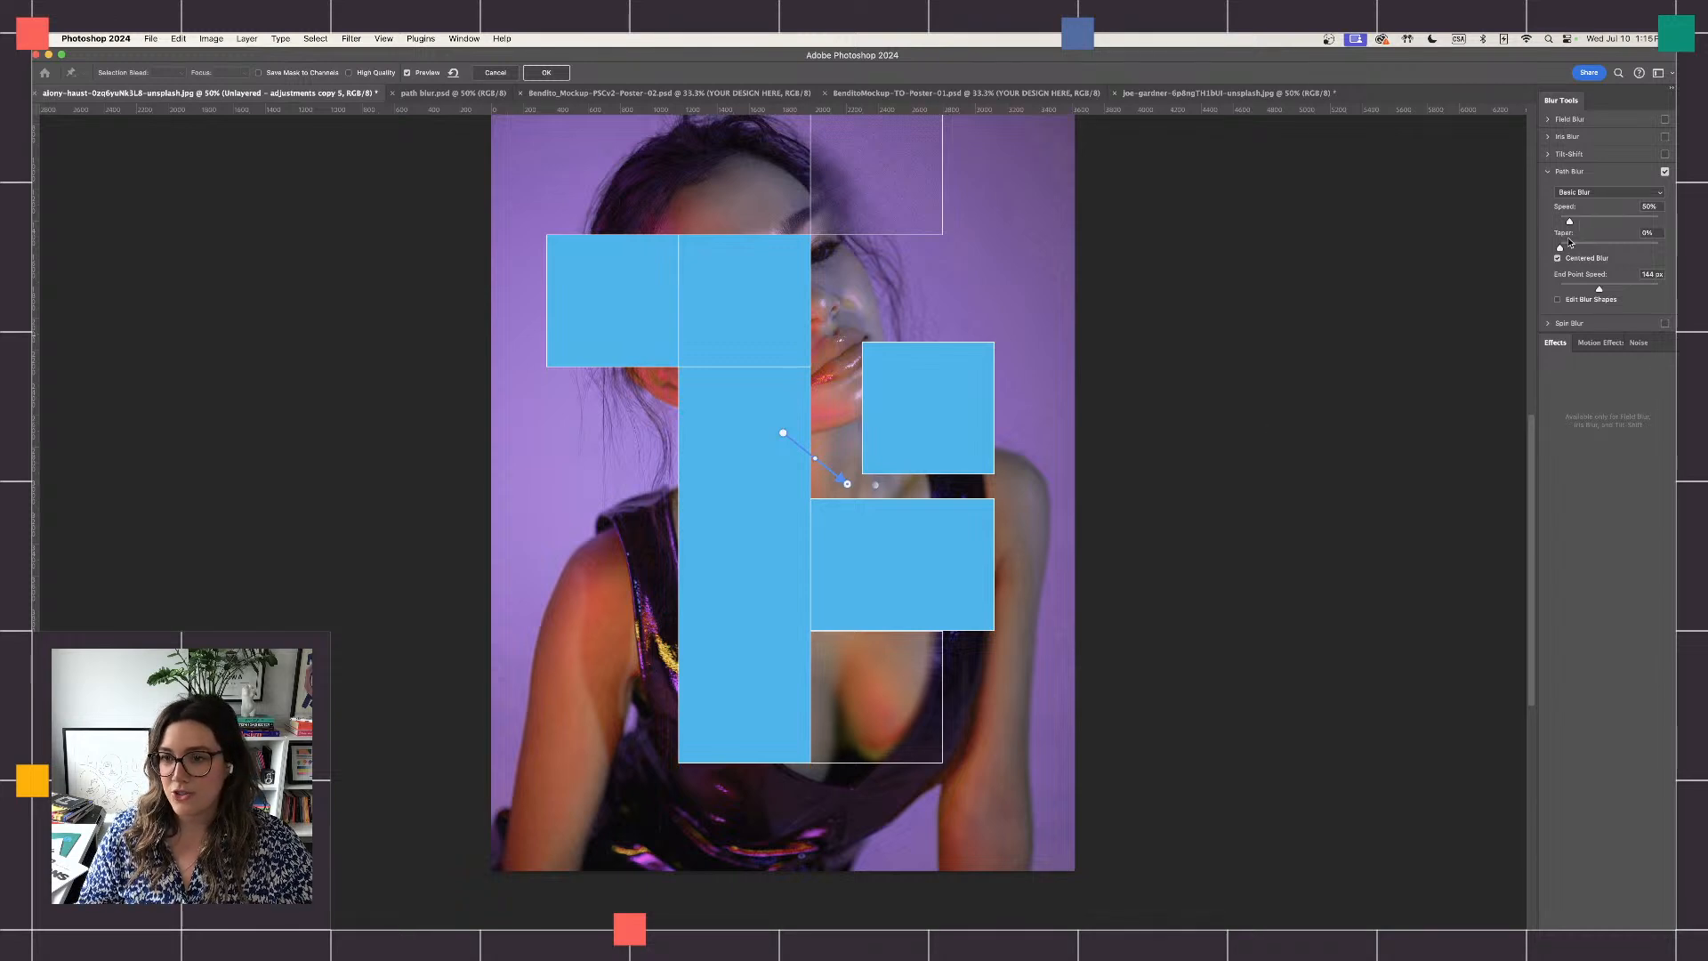
{"action": "left_click_drag", "start_coordinate": [1570, 221], "coordinate": [1601, 222]}
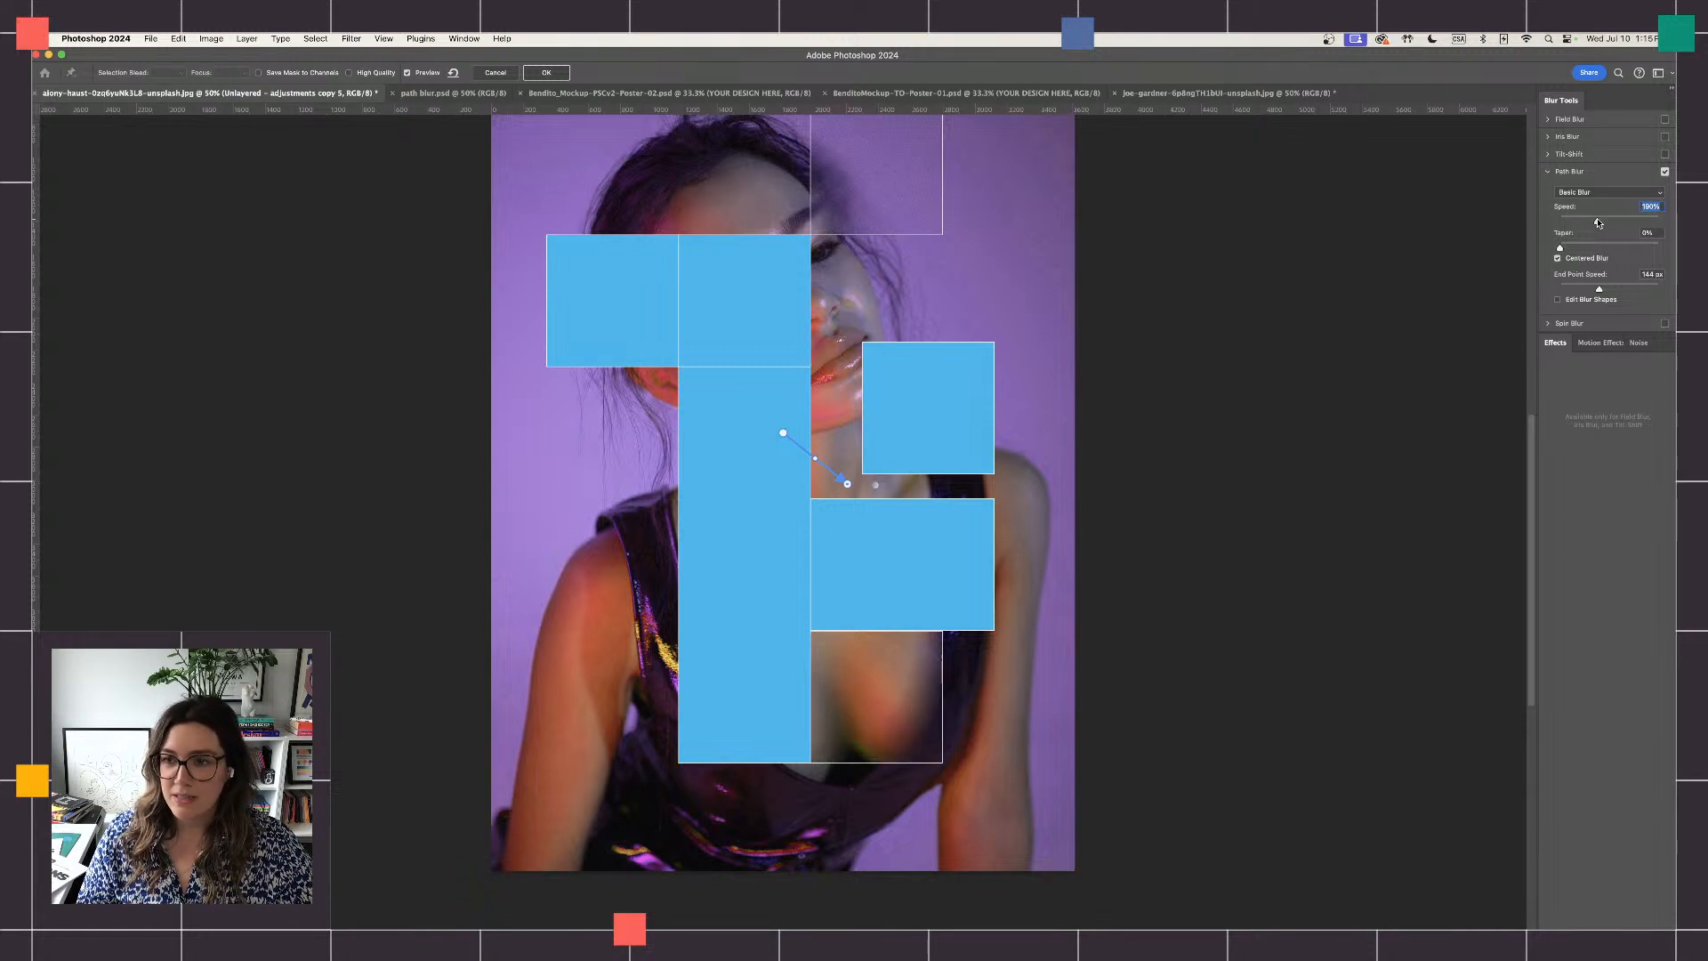
{"action": "left_click", "coordinate": [546, 72]}
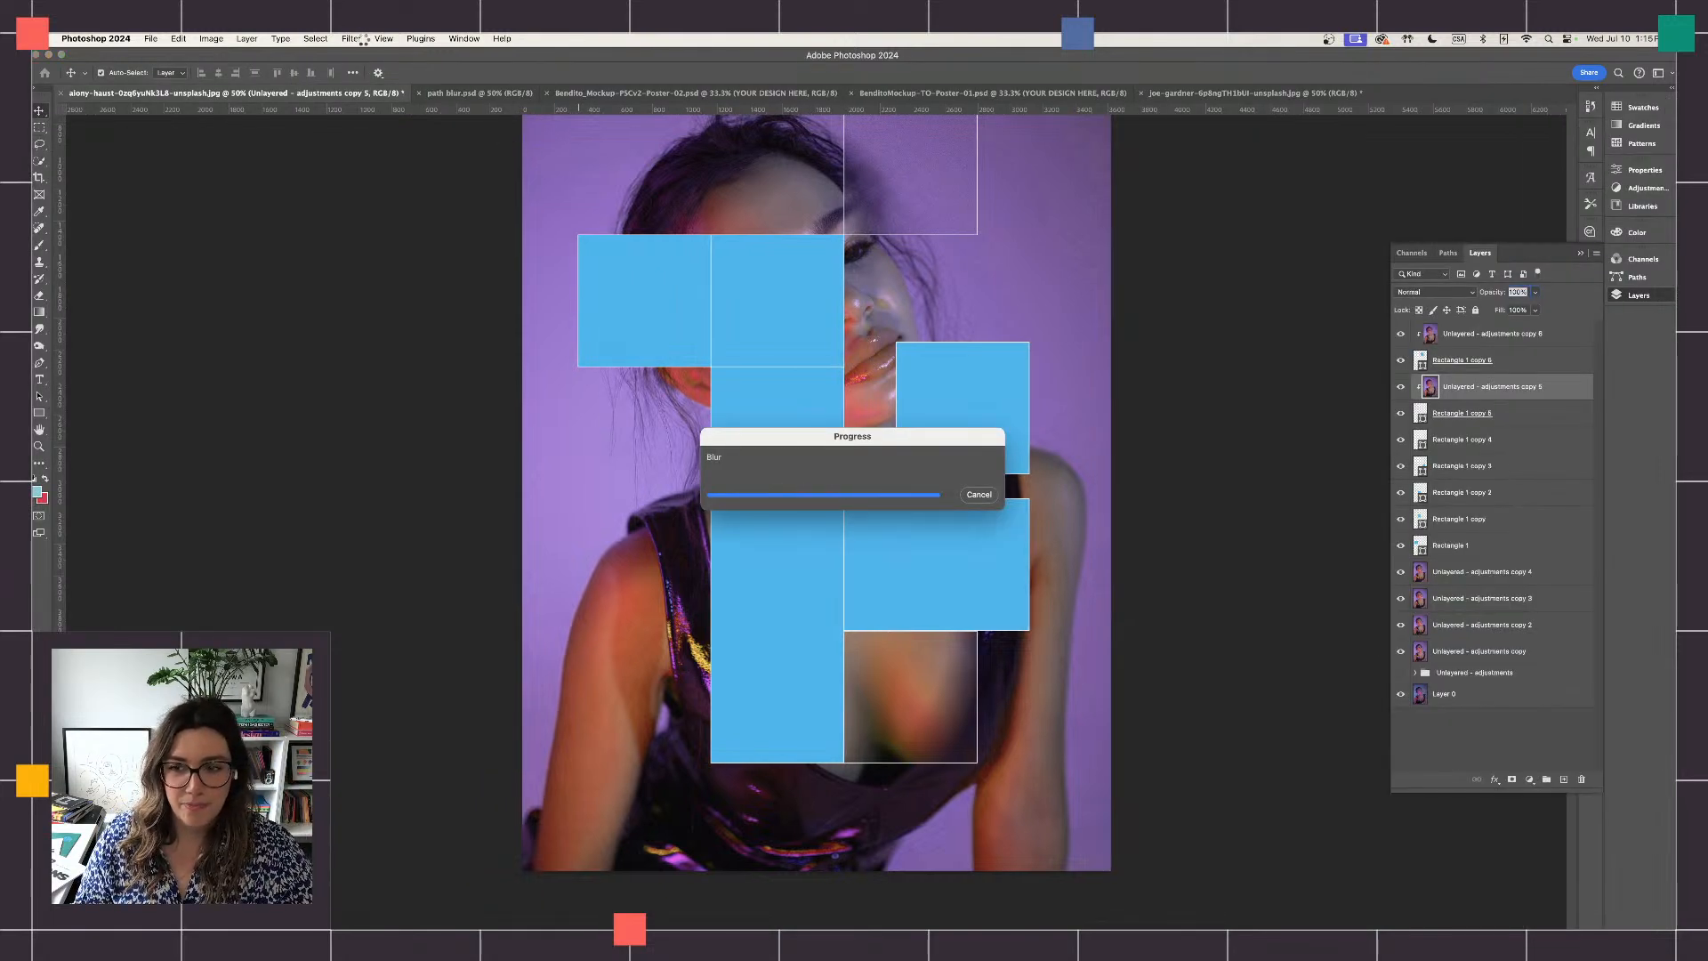
- Add uniform noise of about 12% to the blurred portrait copy clipped to Rectangle 1 copy 5
{"action": "left_click", "coordinate": [349, 39]}
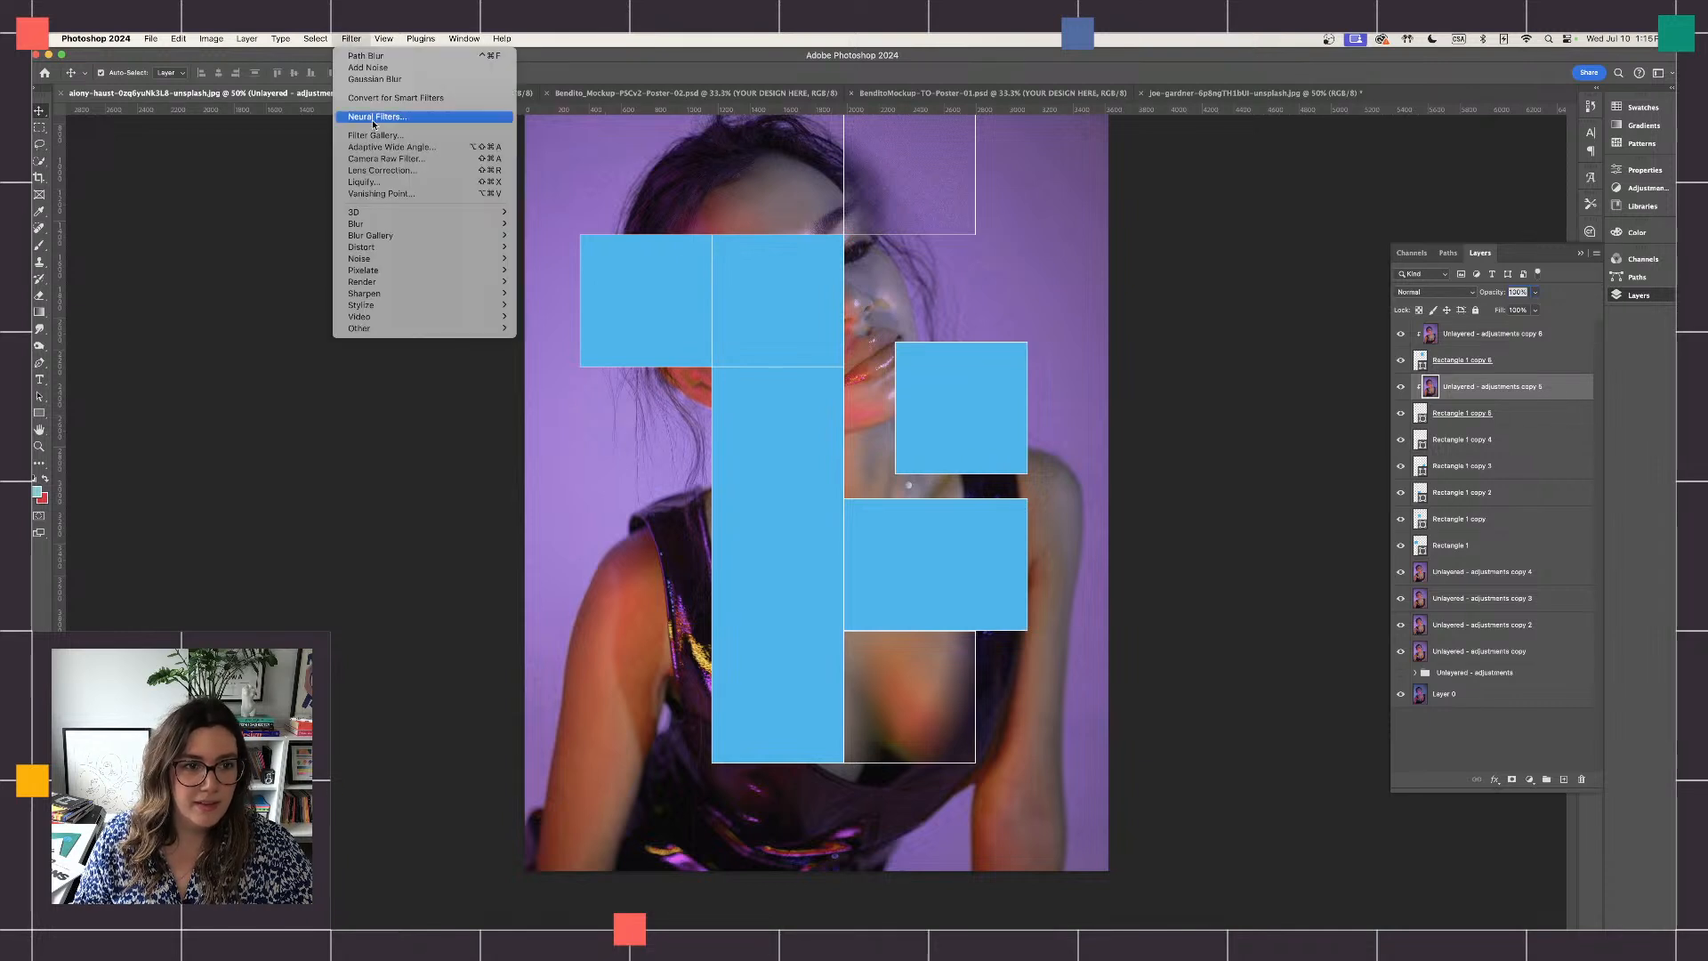
{"action": "mouse_move", "coordinate": [463, 259]}
{"action": "left_click", "coordinate": [536, 259]}
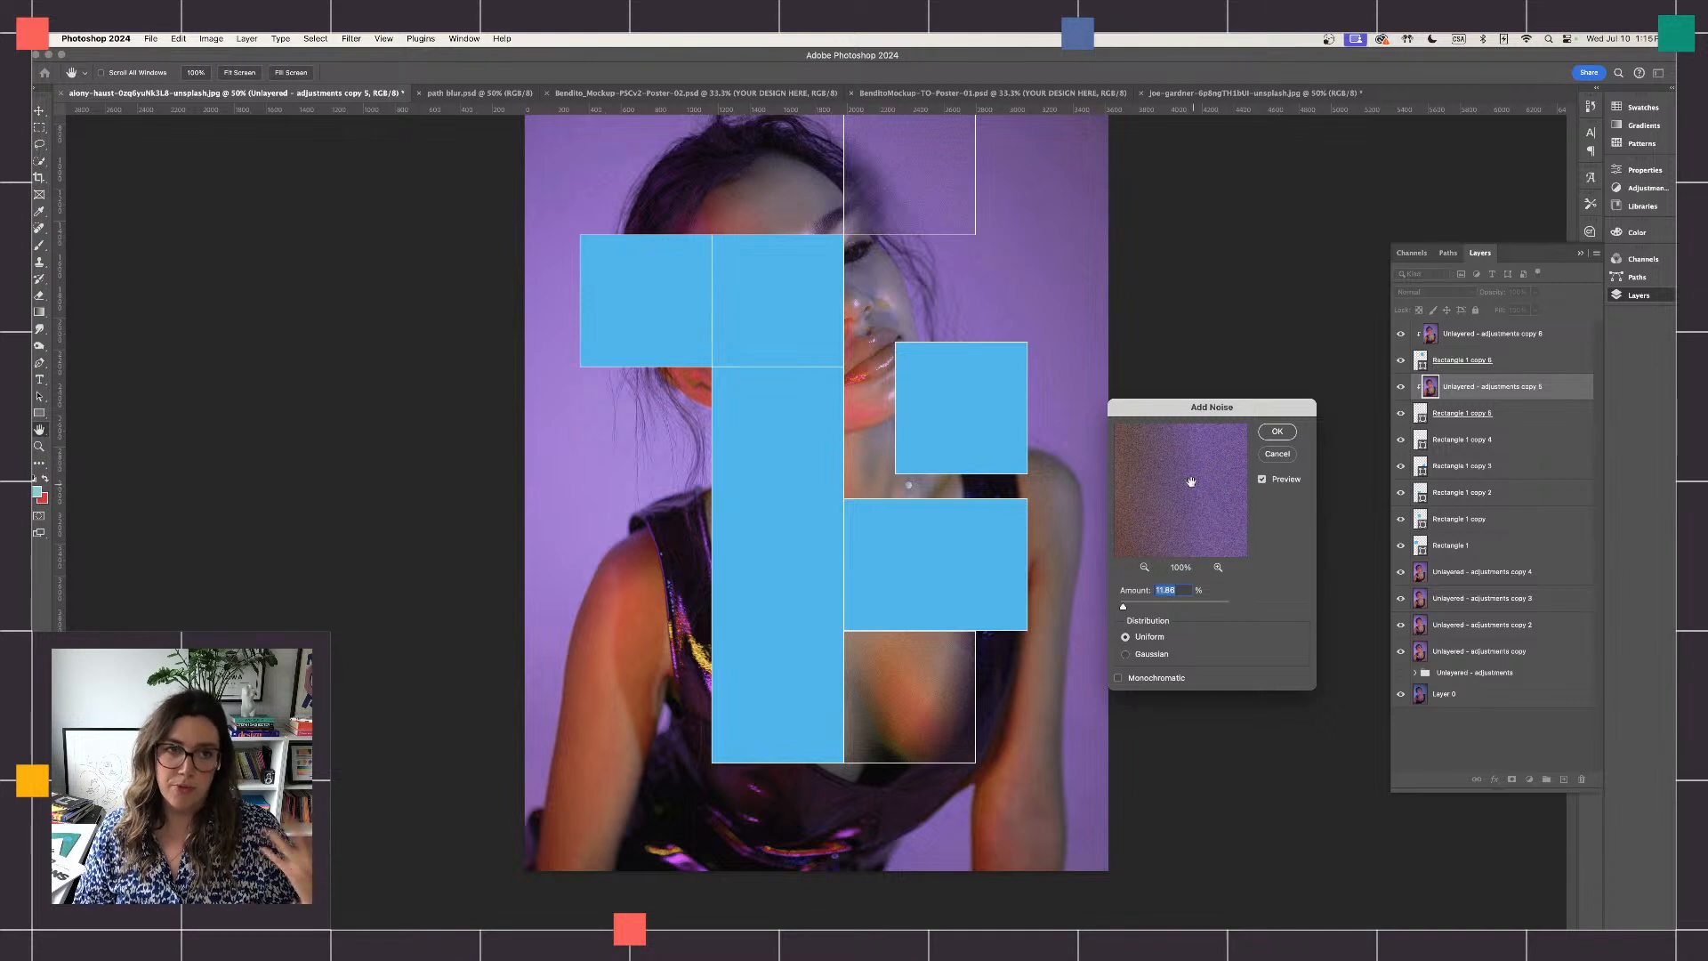
{"action": "left_click", "coordinate": [1276, 432]}
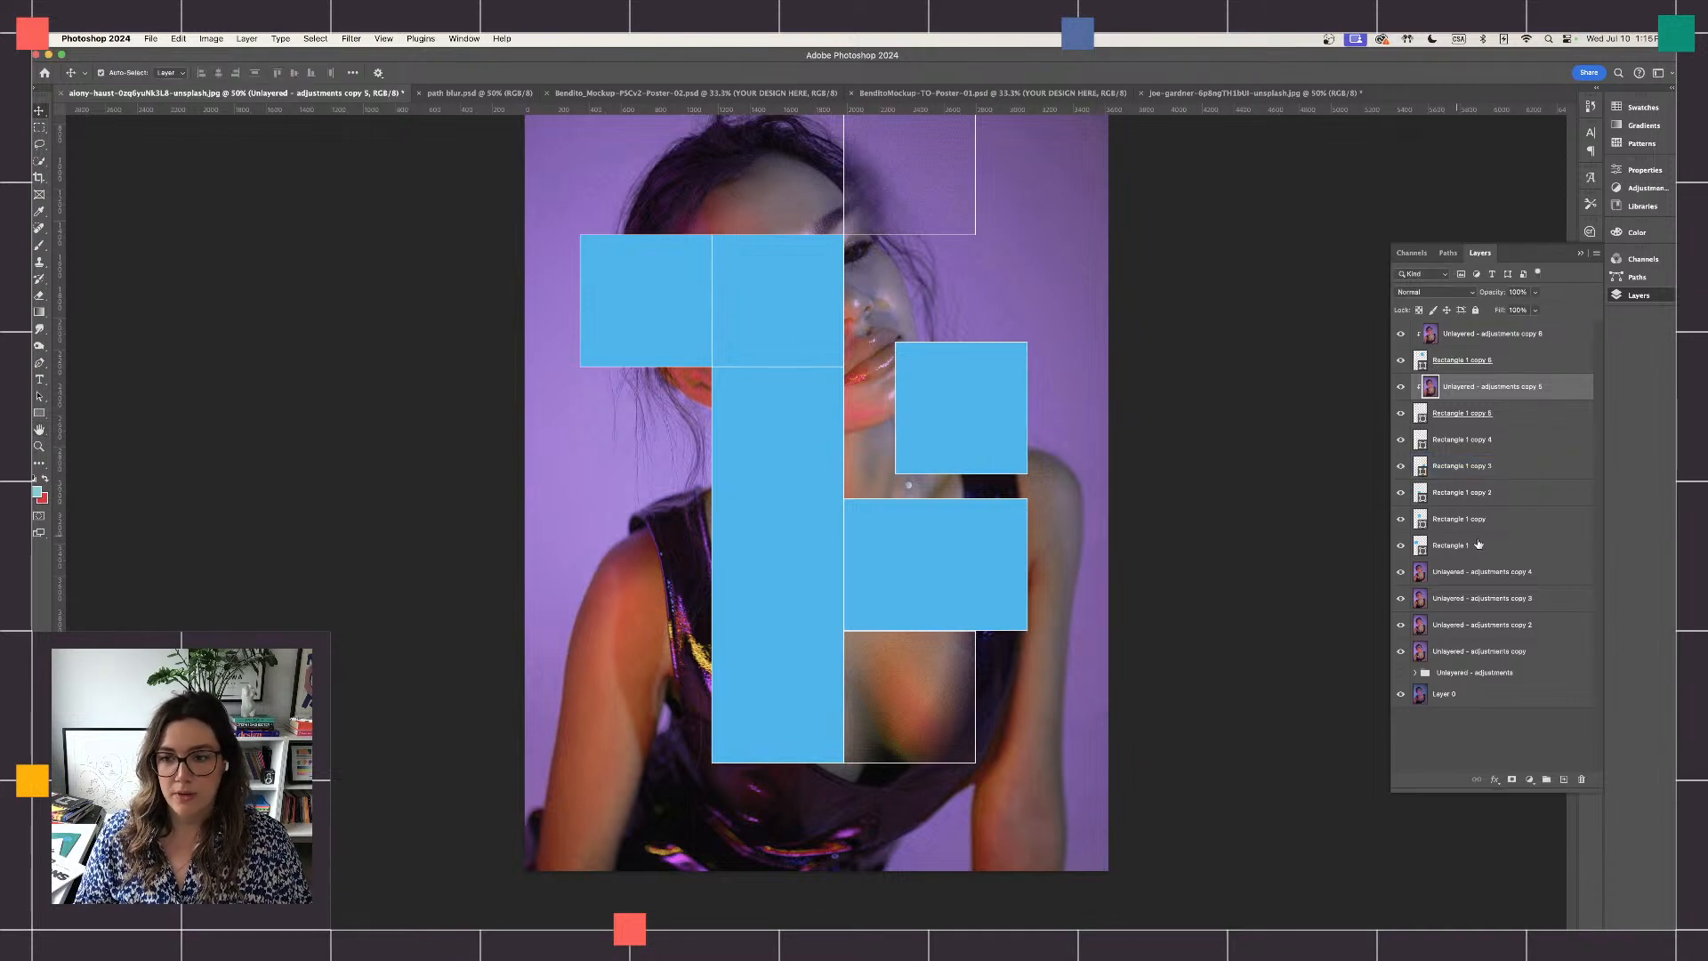
- Try shifting the portrait copy clipped to Rectangle 1 copy 6 up and to the right inside its square
{"action": "left_click", "coordinate": [1018, 343]}
{"action": "scroll", "coordinate": [1017, 344], "scroll_direction": "right", "scroll_amount": 2}
{"action": "scroll", "coordinate": [1017, 344], "scroll_direction": "up", "scroll_amount": 2}
{"action": "left_click", "coordinate": [1019, 345]}
{"action": "scroll", "coordinate": [1019, 345], "scroll_direction": "up", "scroll_amount": 2}
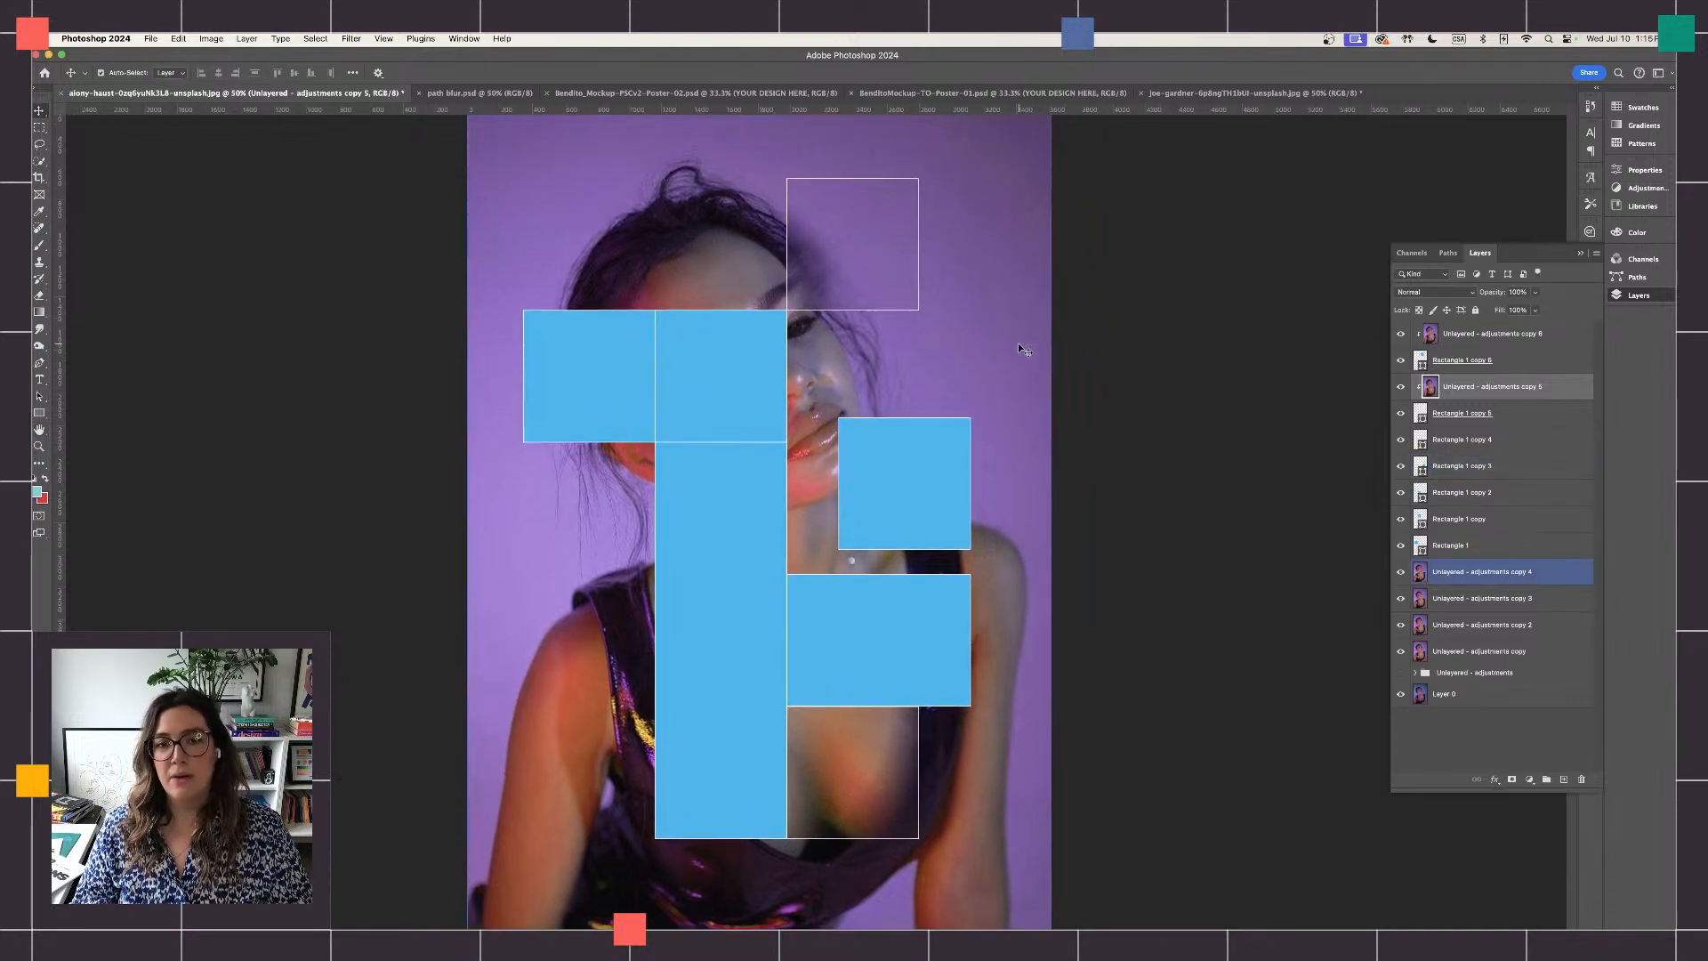
{"action": "scroll", "coordinate": [834, 235], "scroll_direction": "down", "scroll_amount": 1}
{"action": "scroll", "coordinate": [835, 235], "scroll_direction": "right", "scroll_amount": 1}
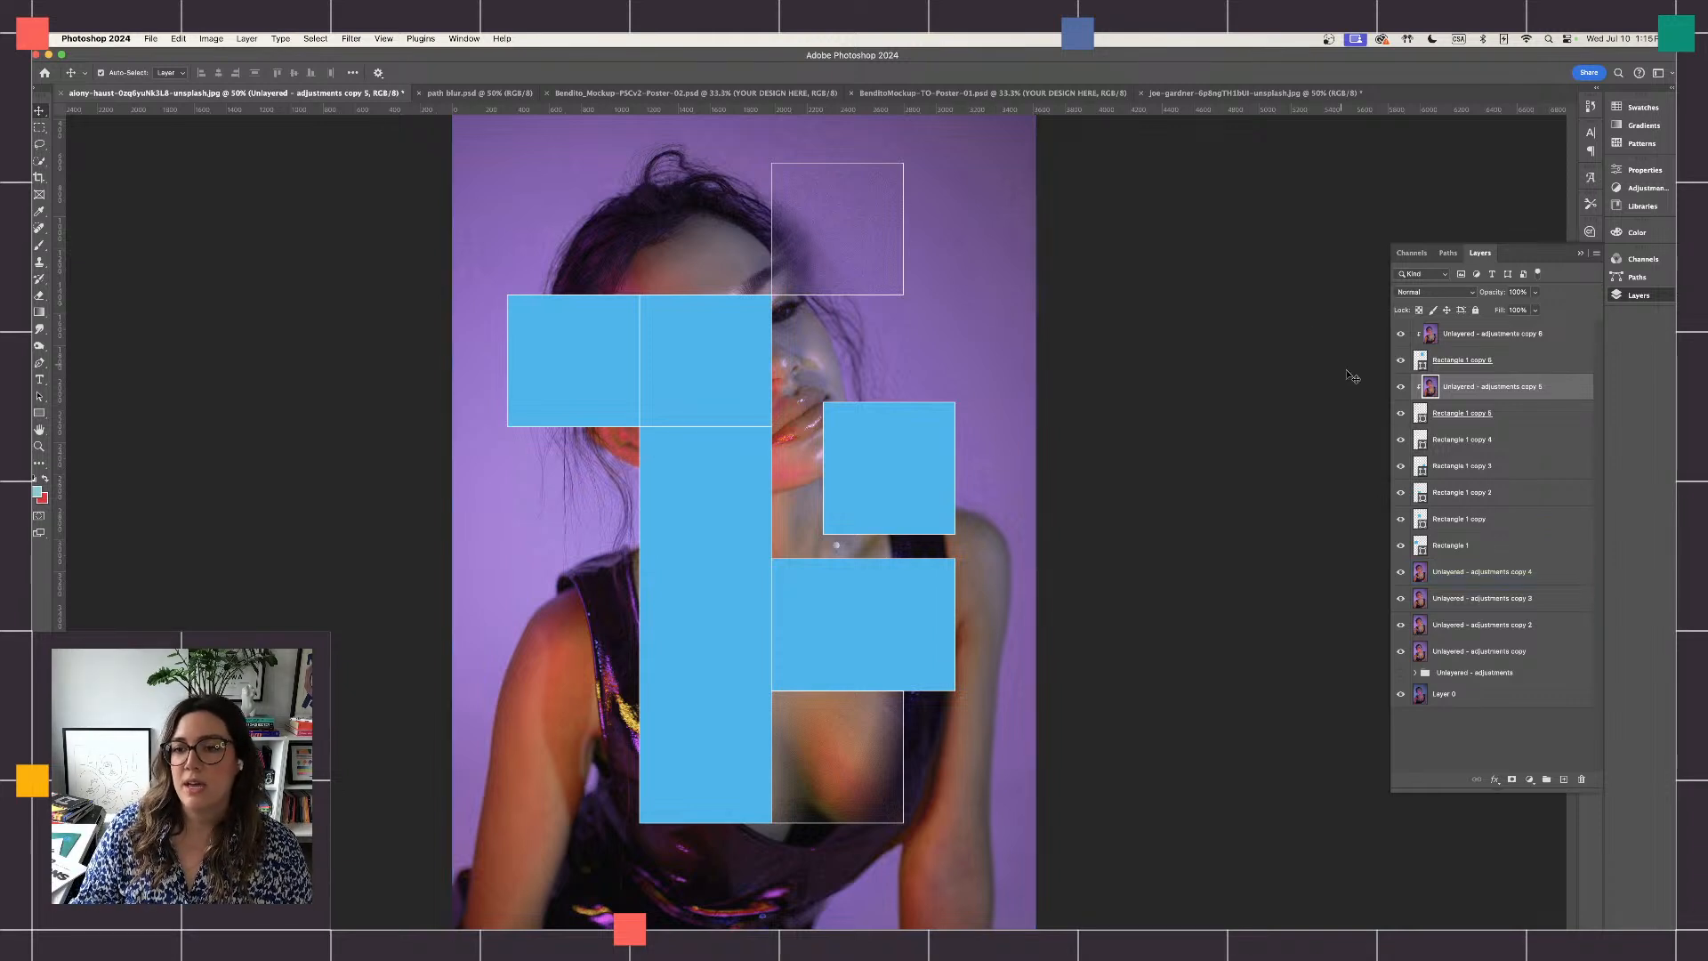
{"action": "left_click", "coordinate": [1495, 359]}
{"action": "left_click", "coordinate": [1515, 338]}
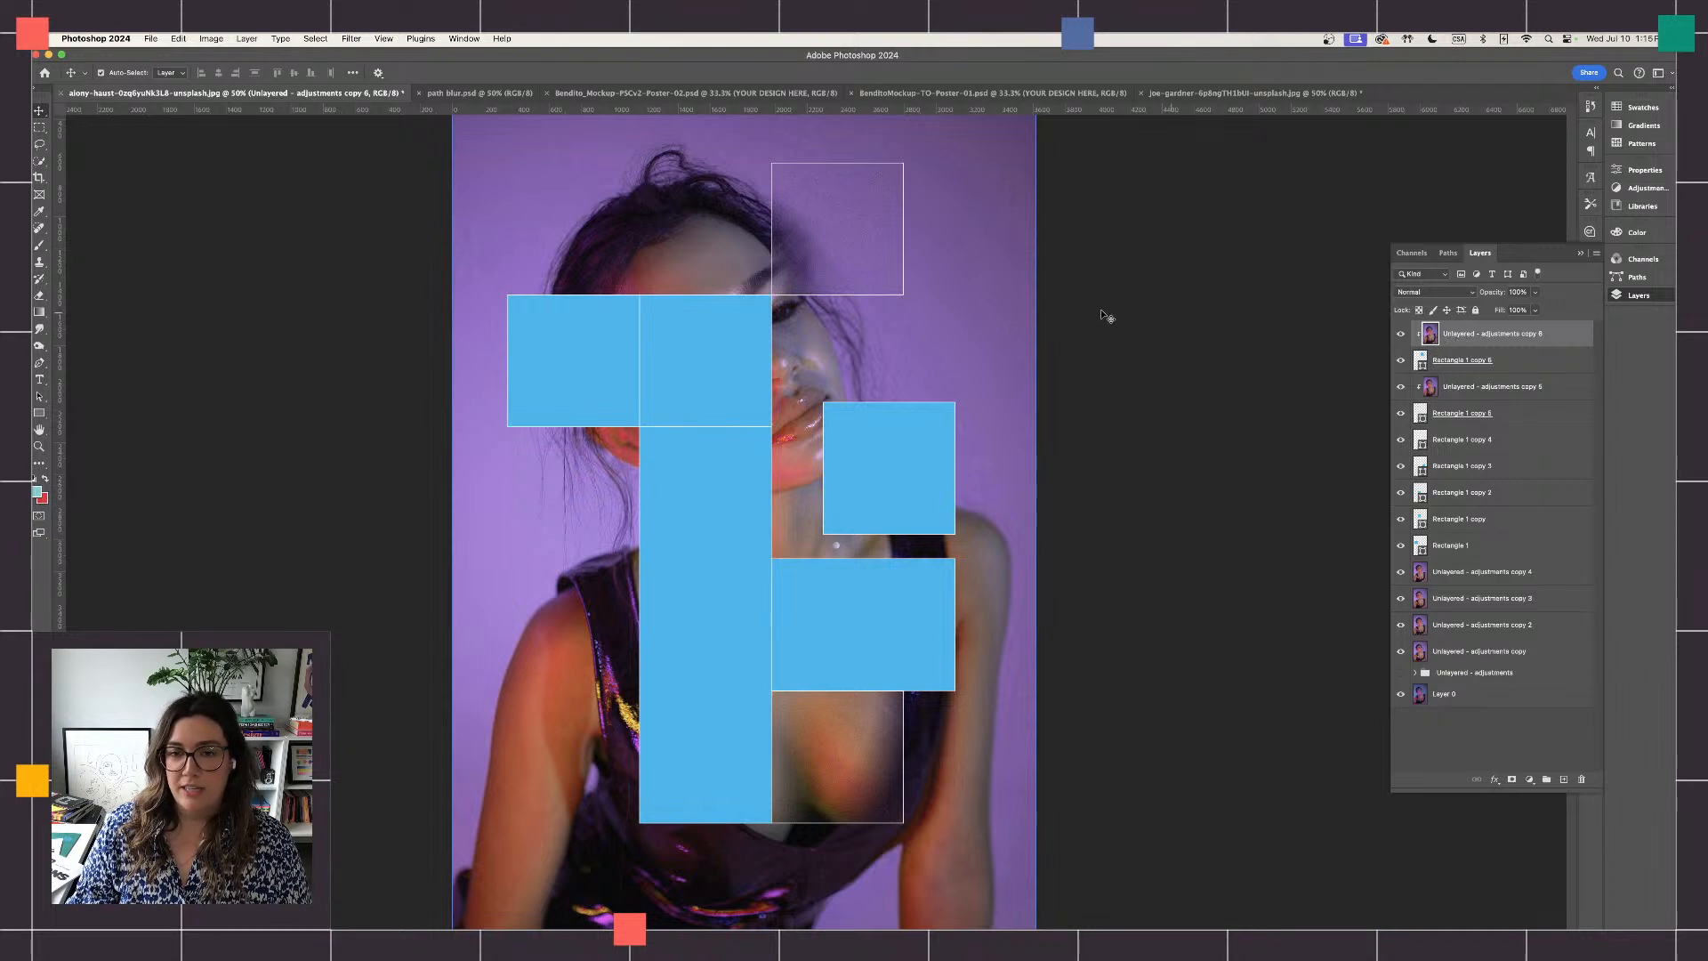
{"action": "key", "text": "super+t"}
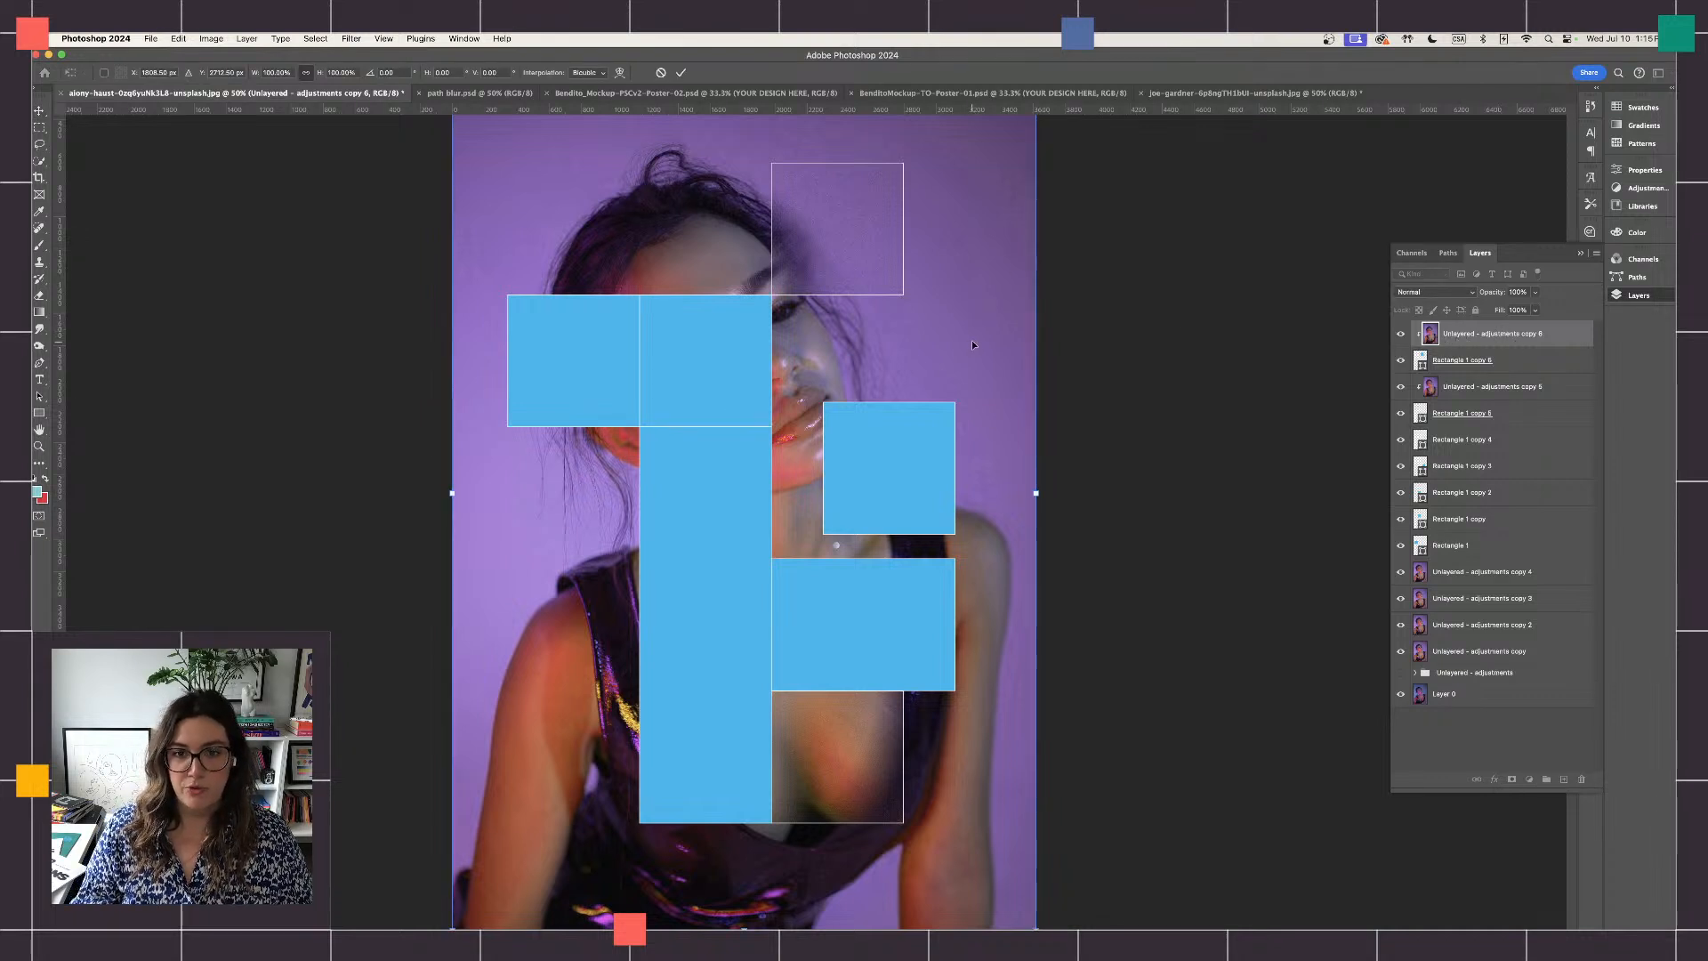
{"action": "left_click_drag", "start_coordinate": [971, 340], "coordinate": [1004, 306]}
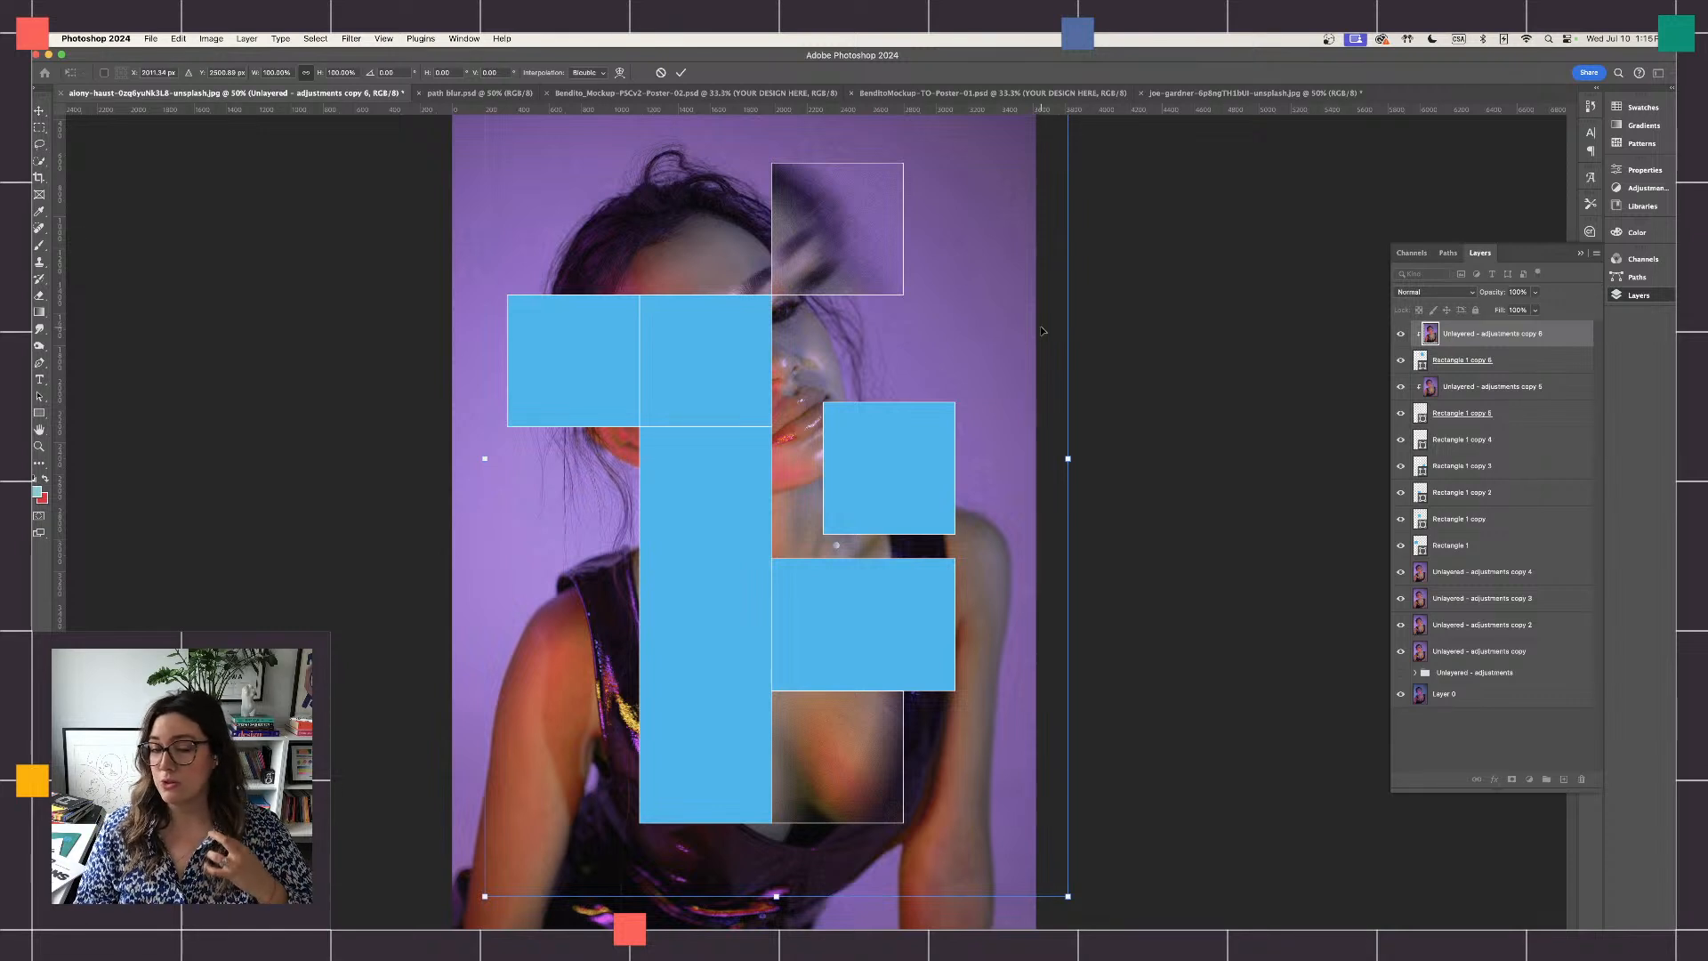
{"action": "key", "text": "Return"}
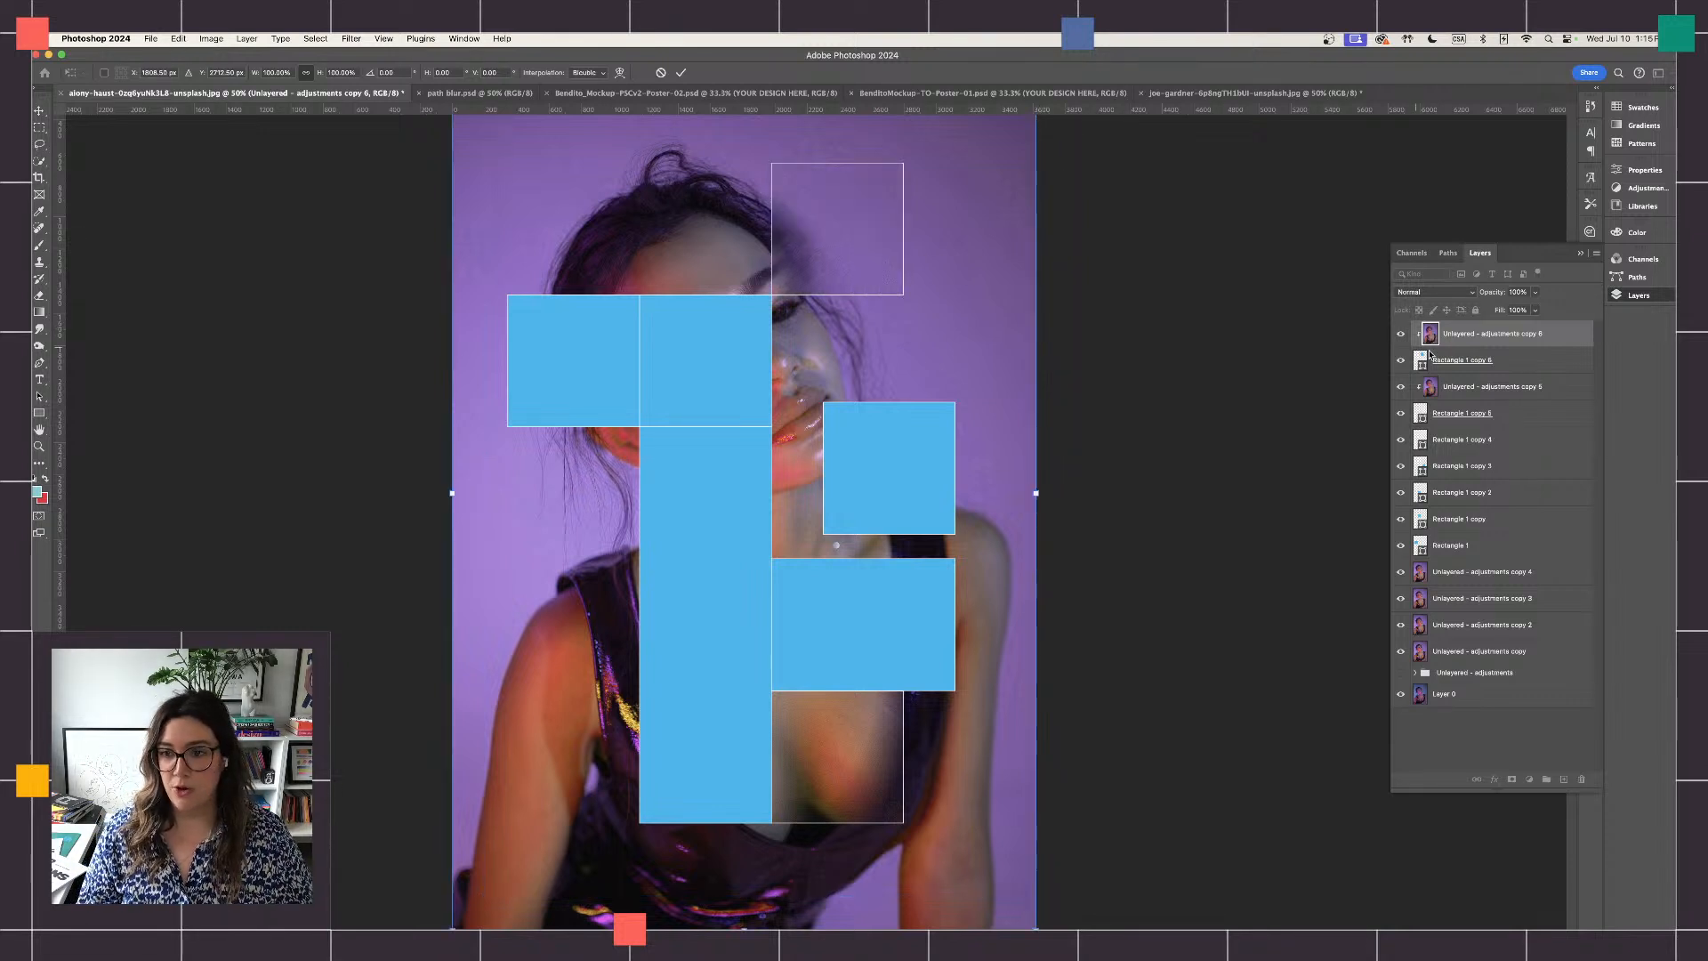
- Move the Rectangle 1 copy 6 square straight down by about half its height, over the portrait's eye
{"action": "left_click", "coordinate": [1521, 364]}
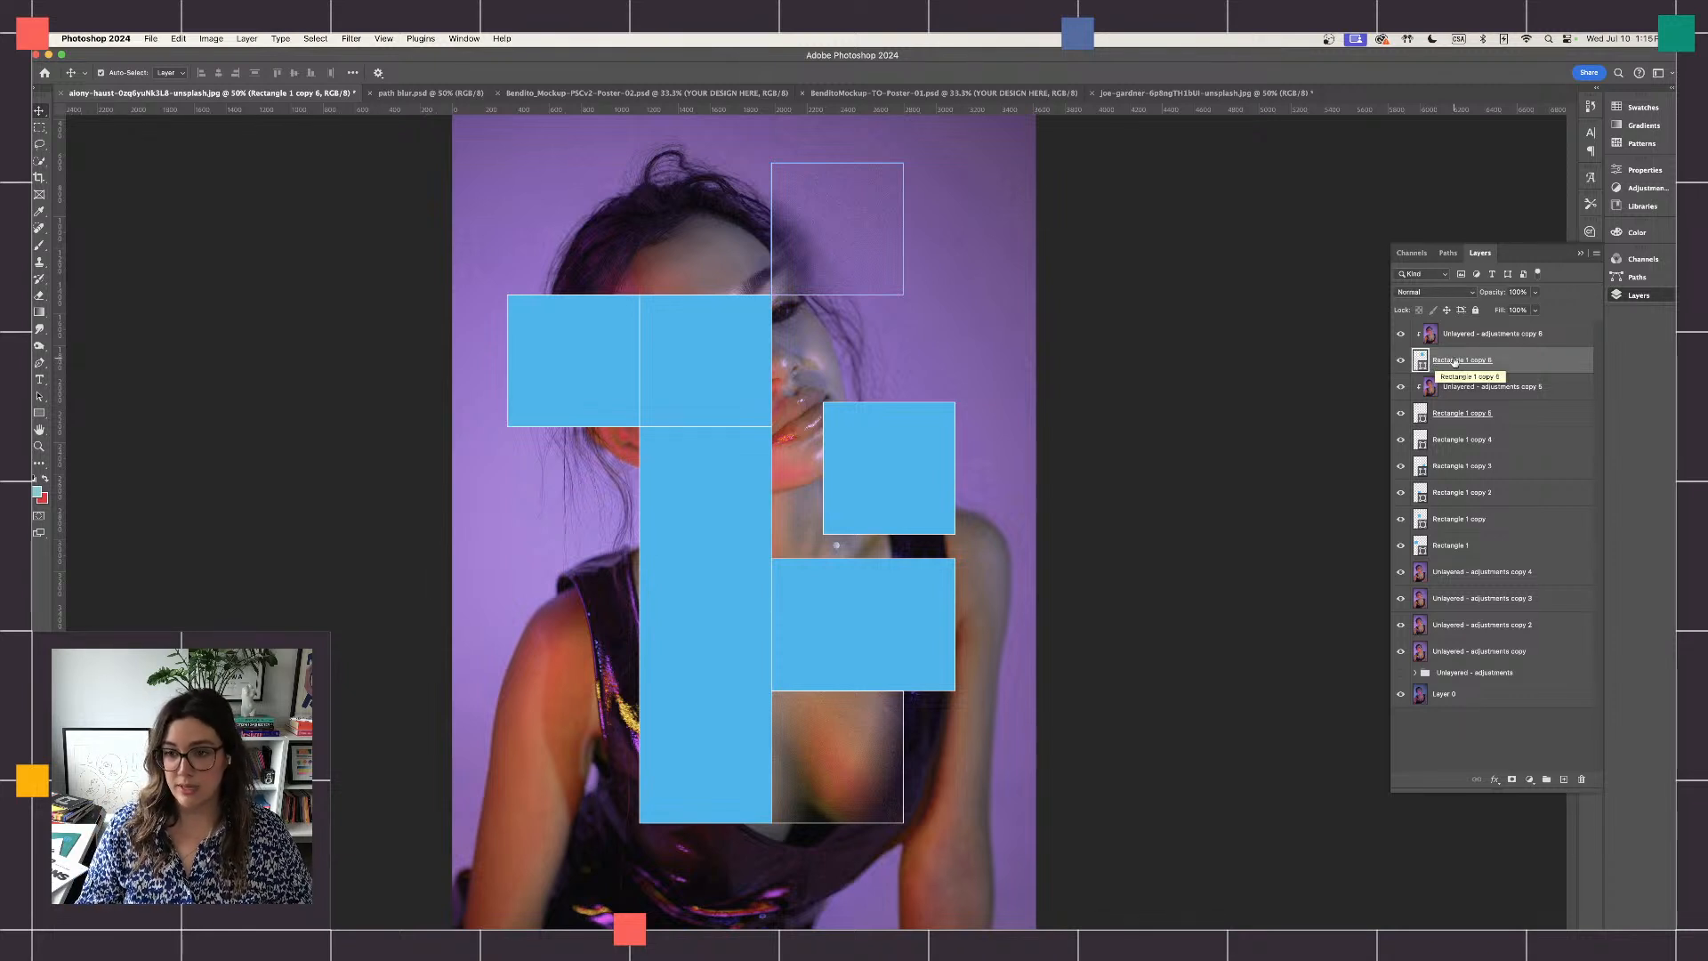
{"action": "key", "text": "super+t"}
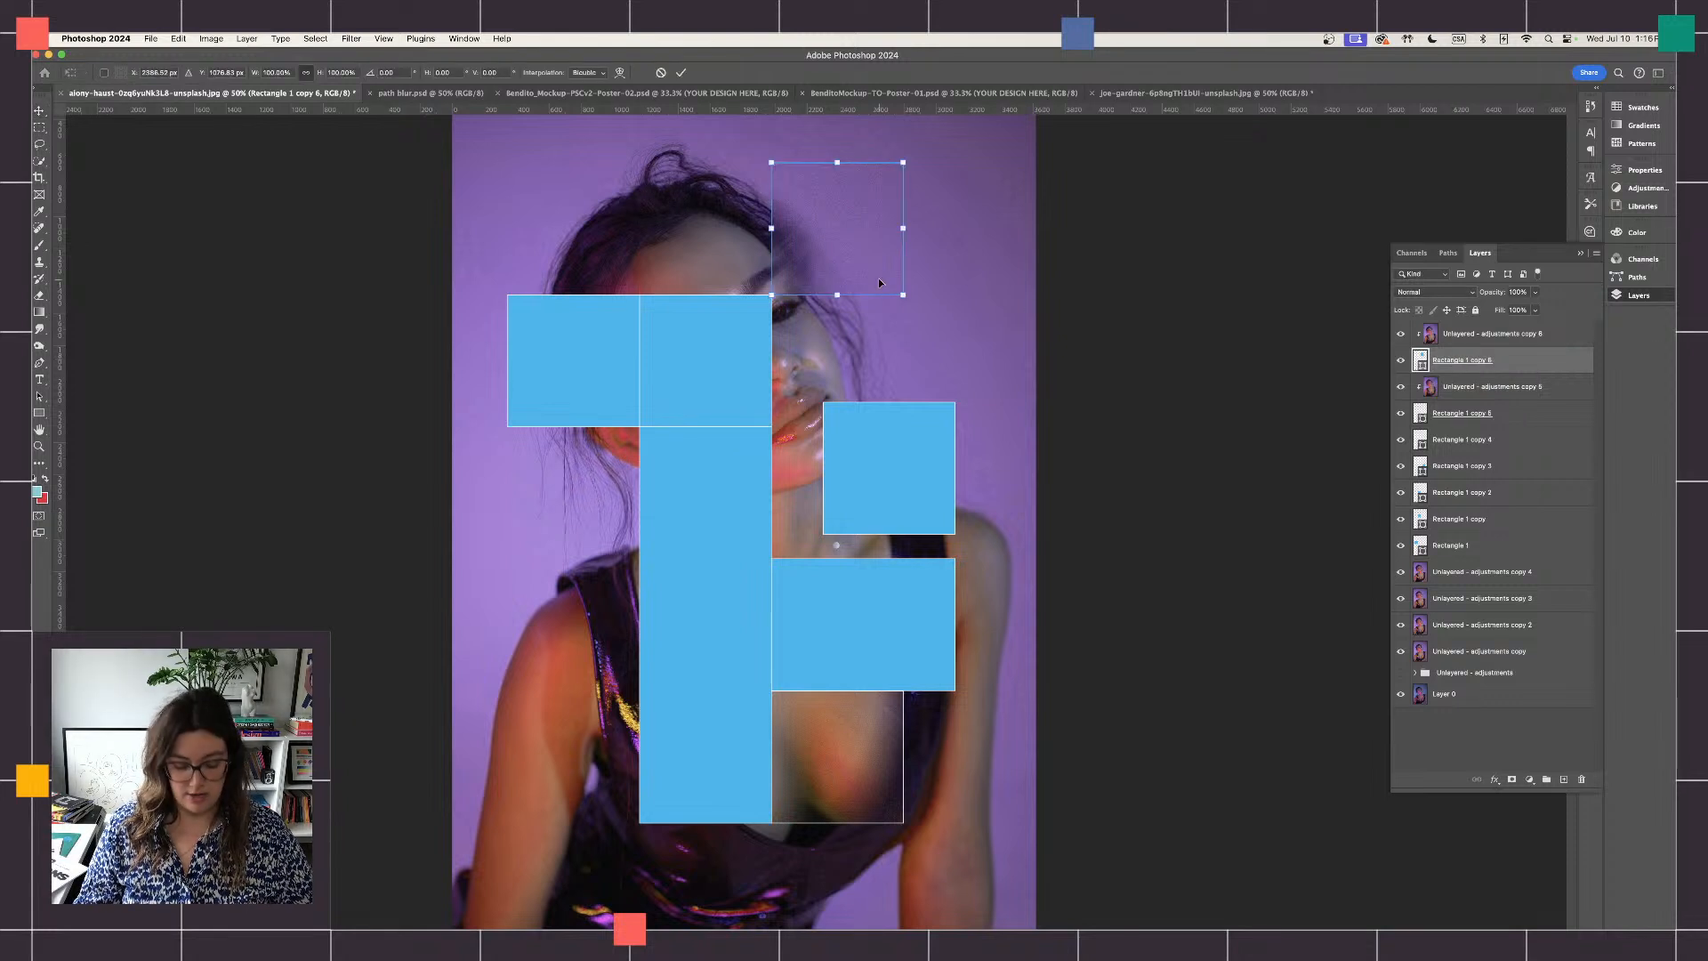
{"action": "left_click_drag", "start_coordinate": [856, 241], "coordinate": [861, 302]}
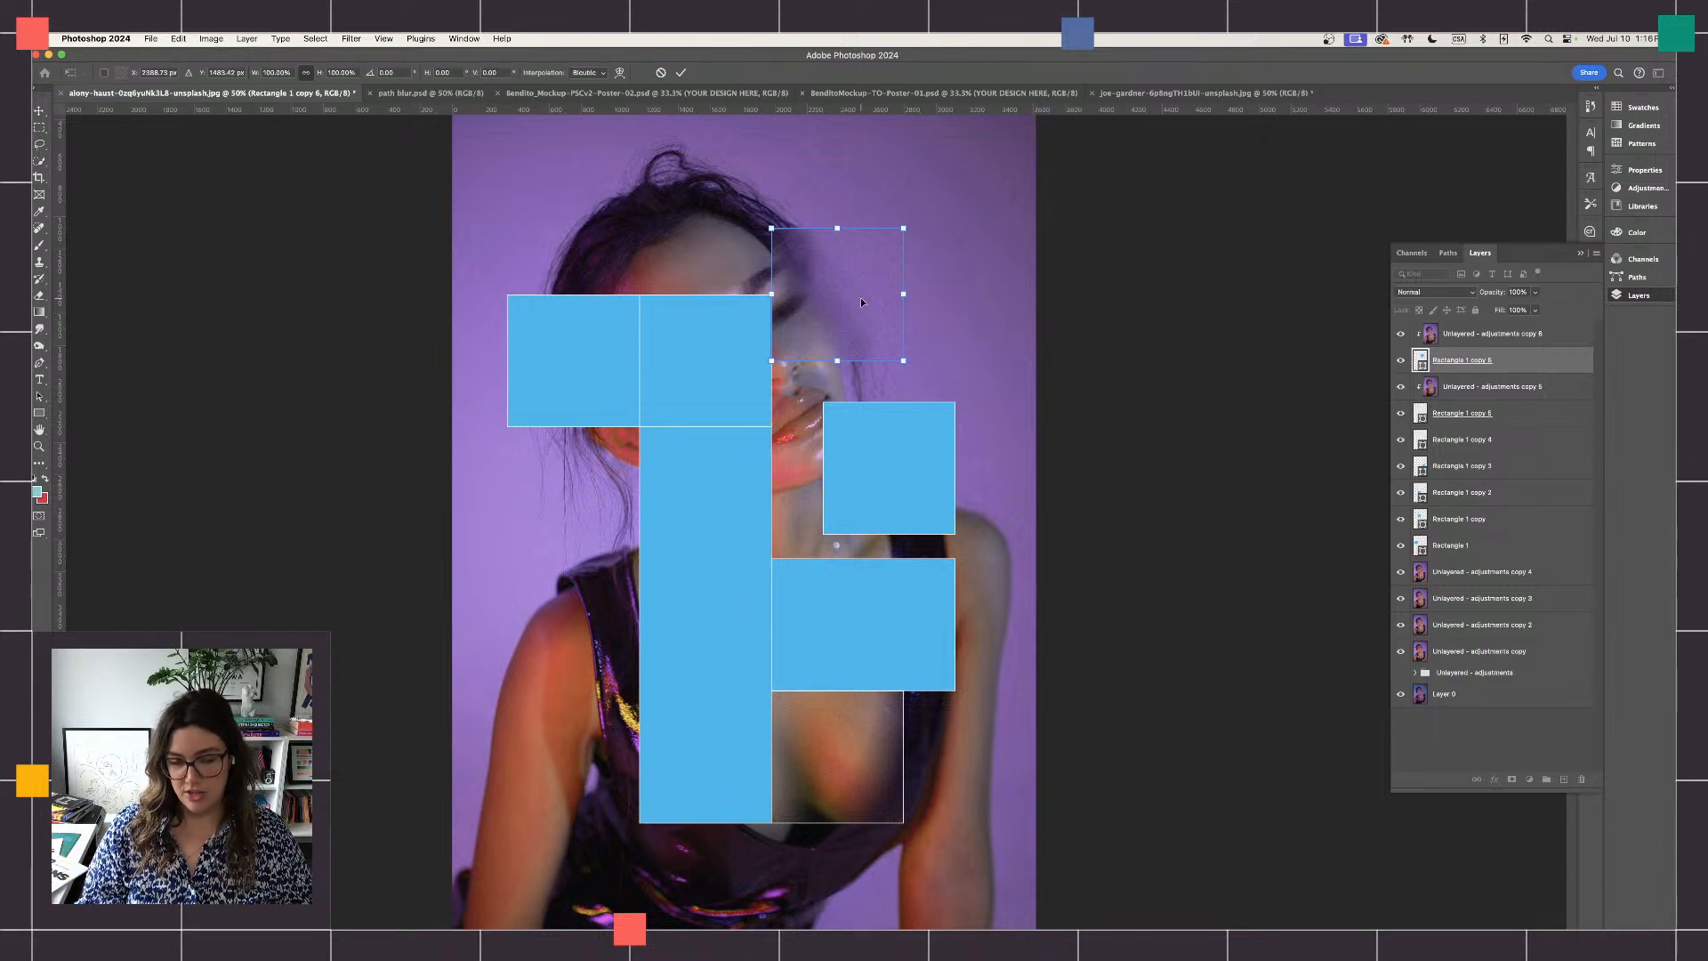
{"action": "left_click_drag", "start_coordinate": [847, 303], "coordinate": [935, 226]}
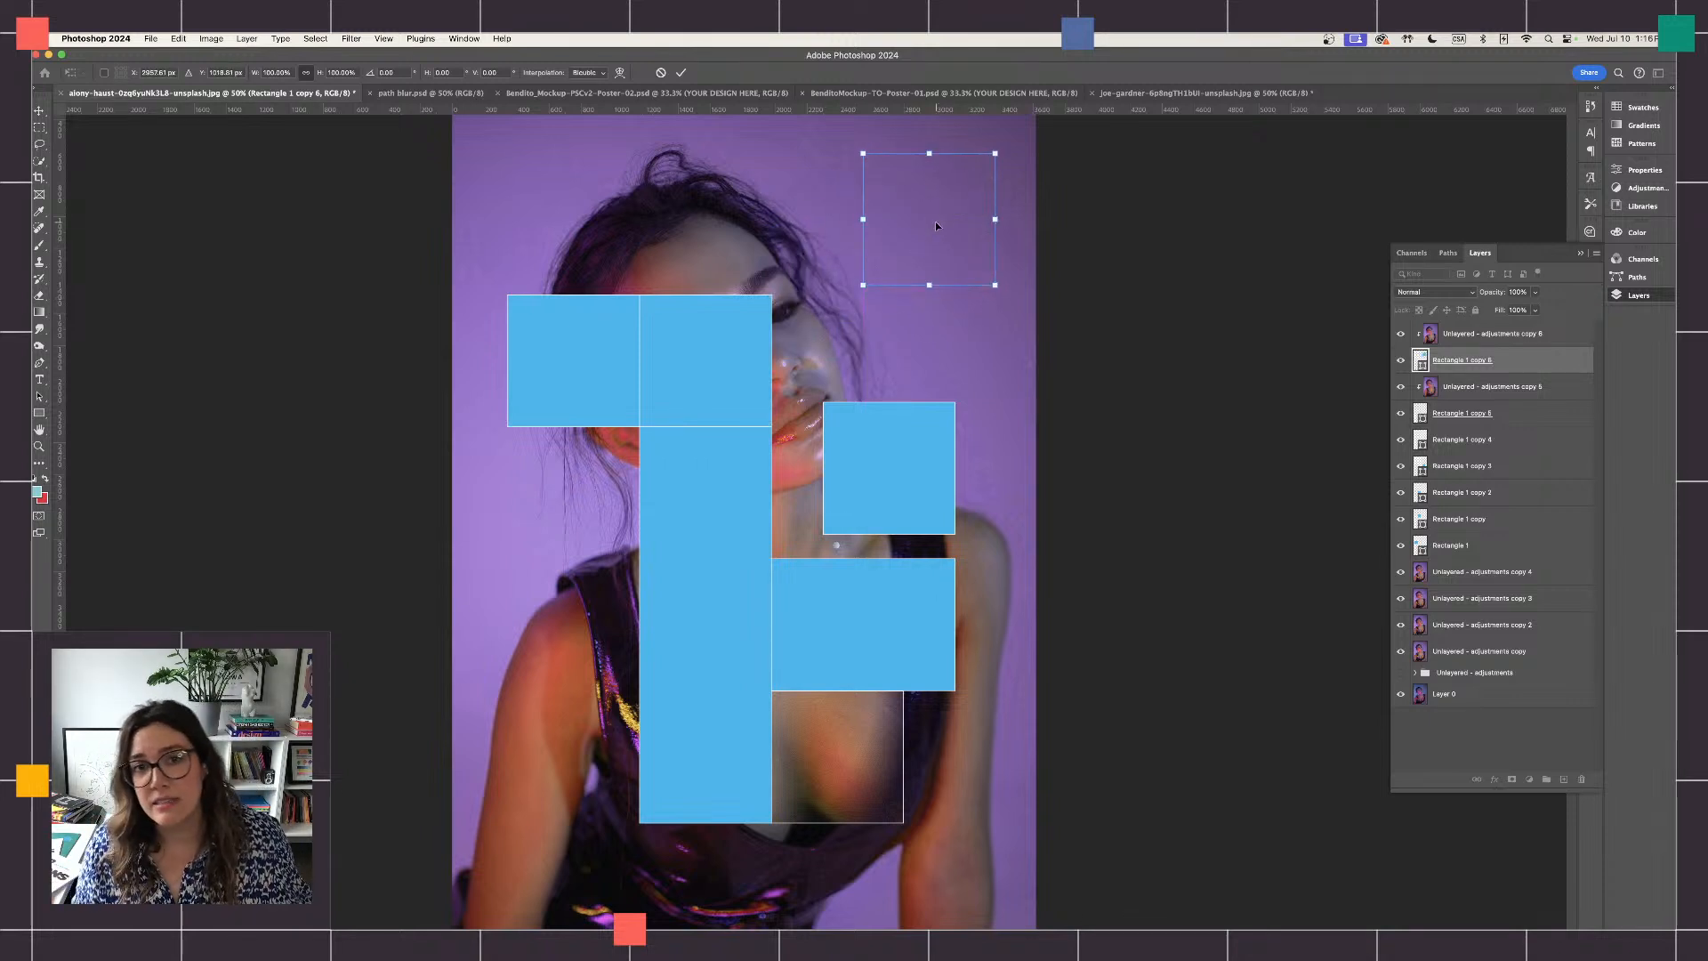
{"action": "left_click_drag", "start_coordinate": [924, 216], "coordinate": [854, 289]}
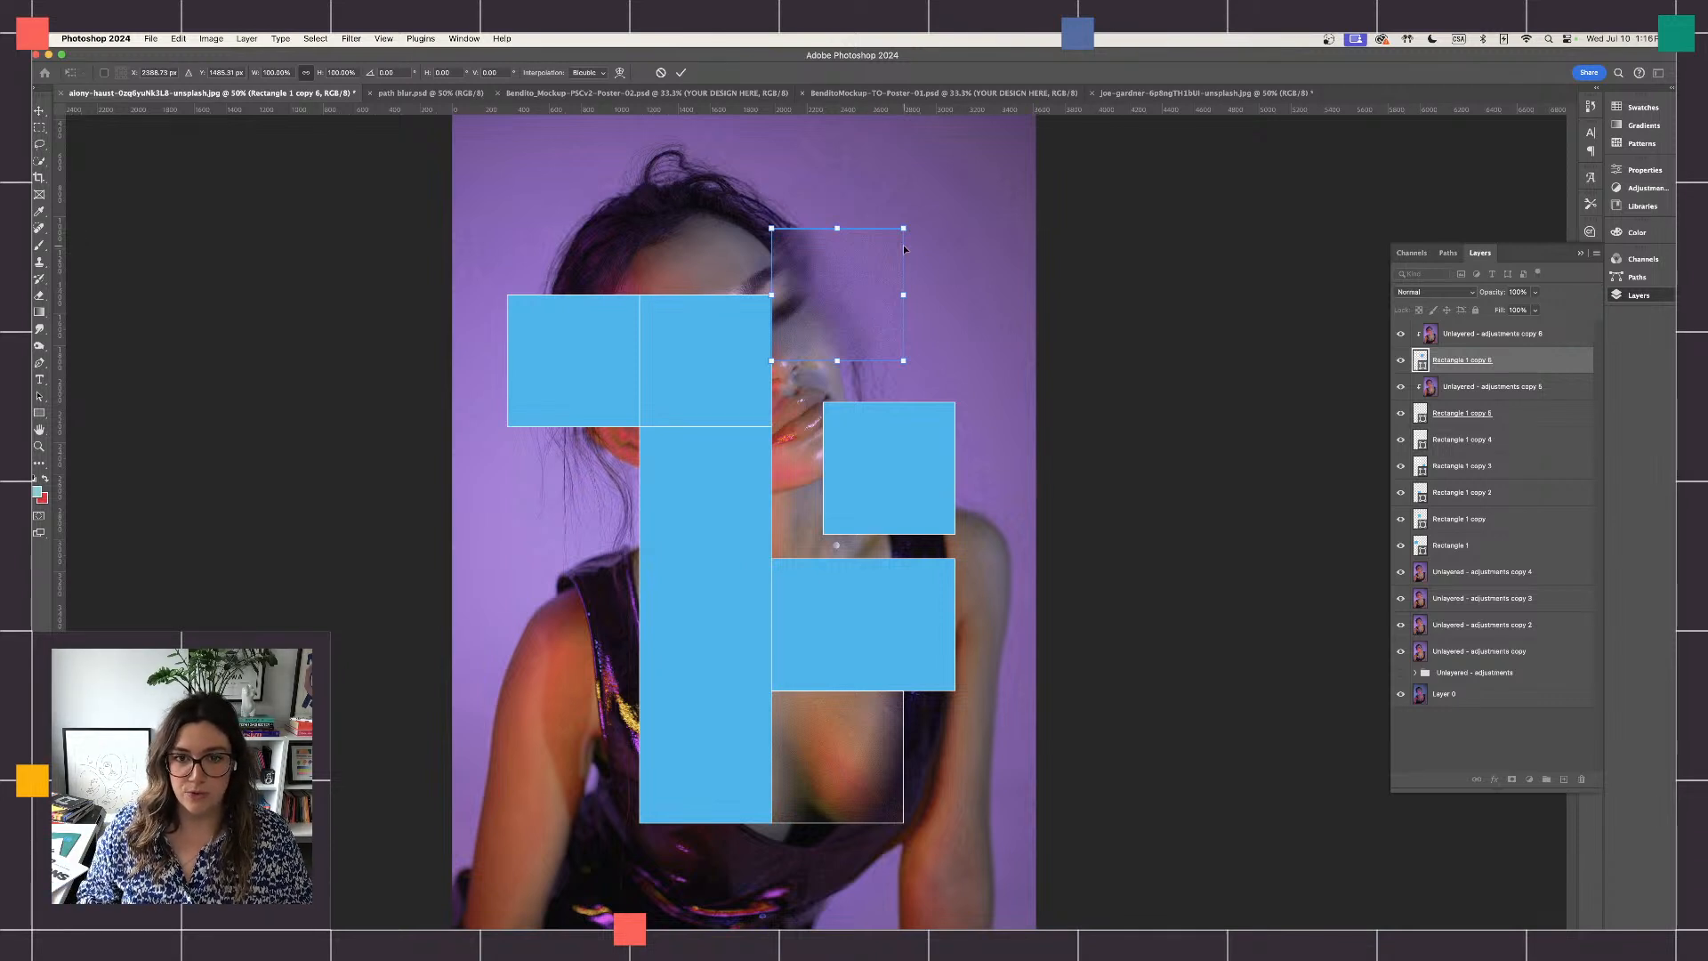
{"action": "key", "text": "Return"}
- Move "Unlayered - adjustments copy 4" directly above Rectangle 1 copy 4 and clip it to that rectangle as a clipping mask
{"action": "scroll", "coordinate": [994, 213], "scroll_direction": "down", "scroll_amount": 1}
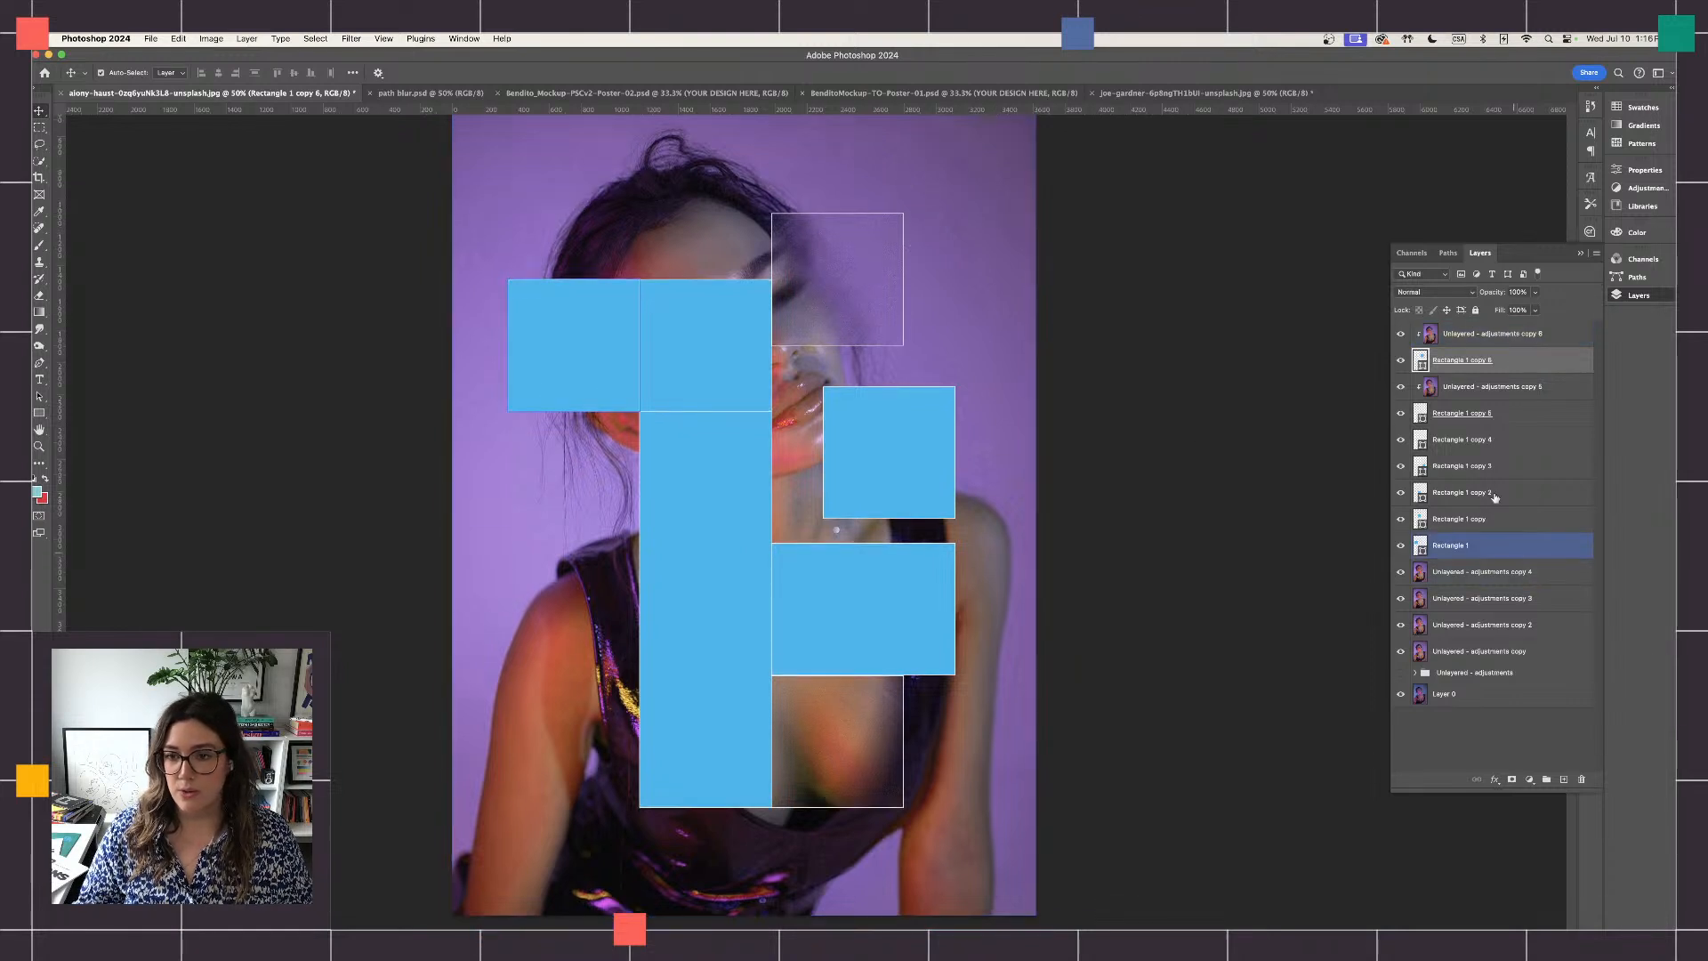
{"action": "left_click_drag", "start_coordinate": [1477, 571], "coordinate": [1486, 449]}
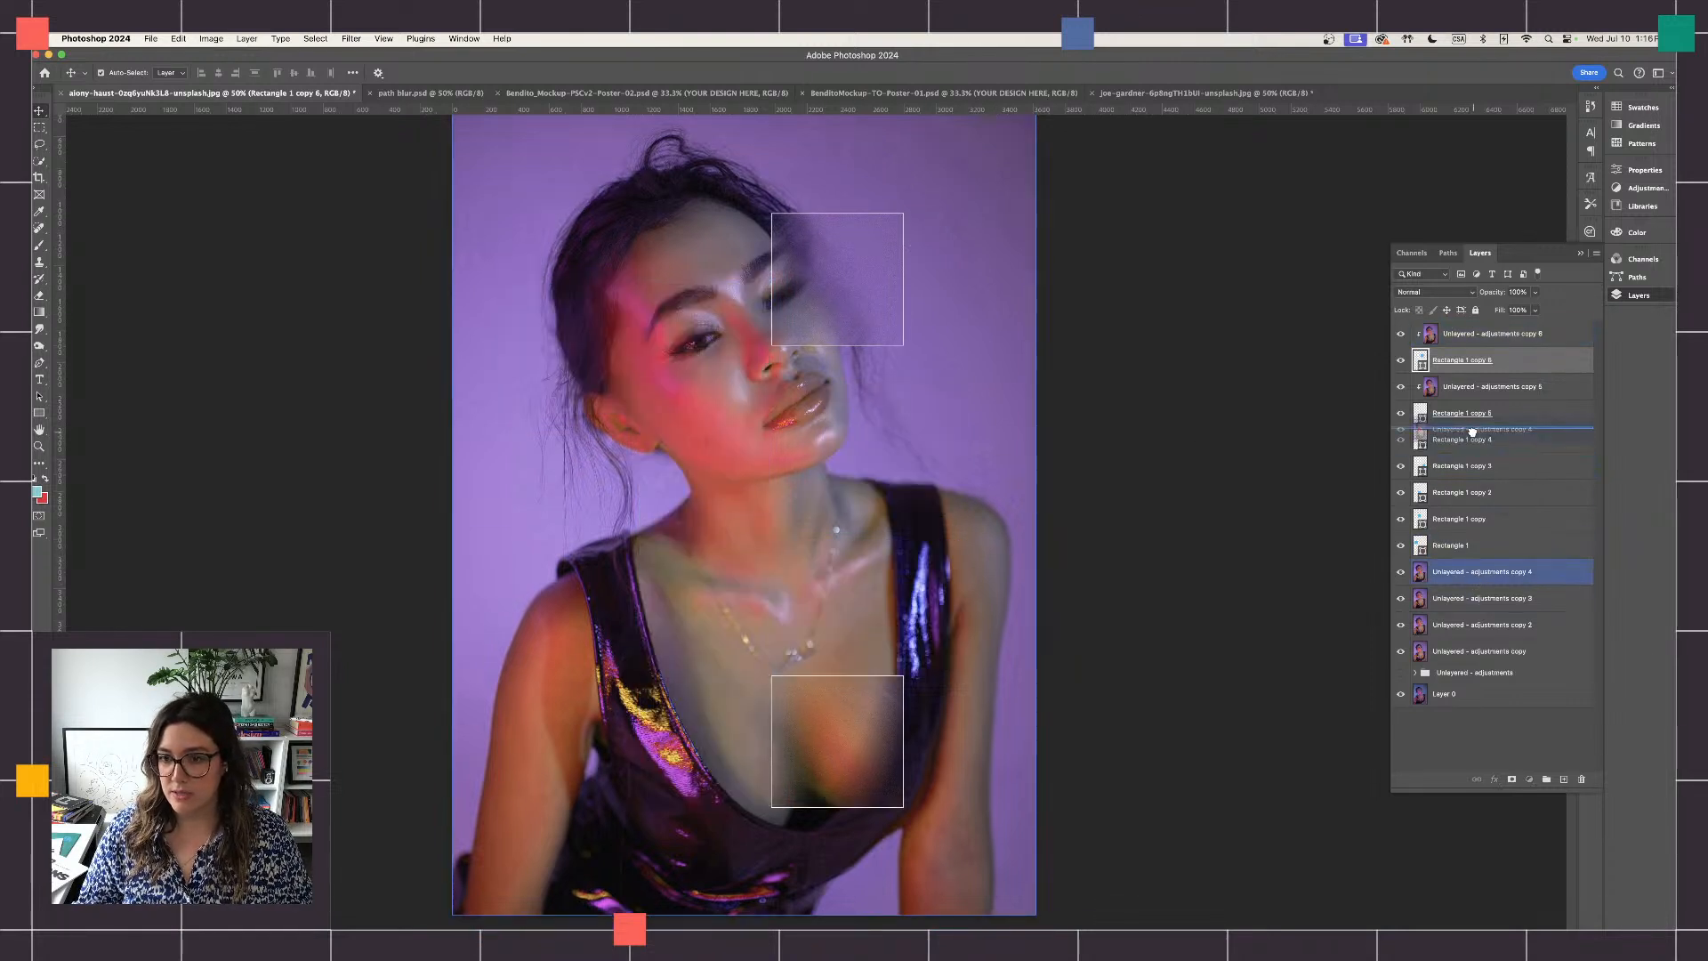
{"action": "right_click", "coordinate": [1501, 439]}
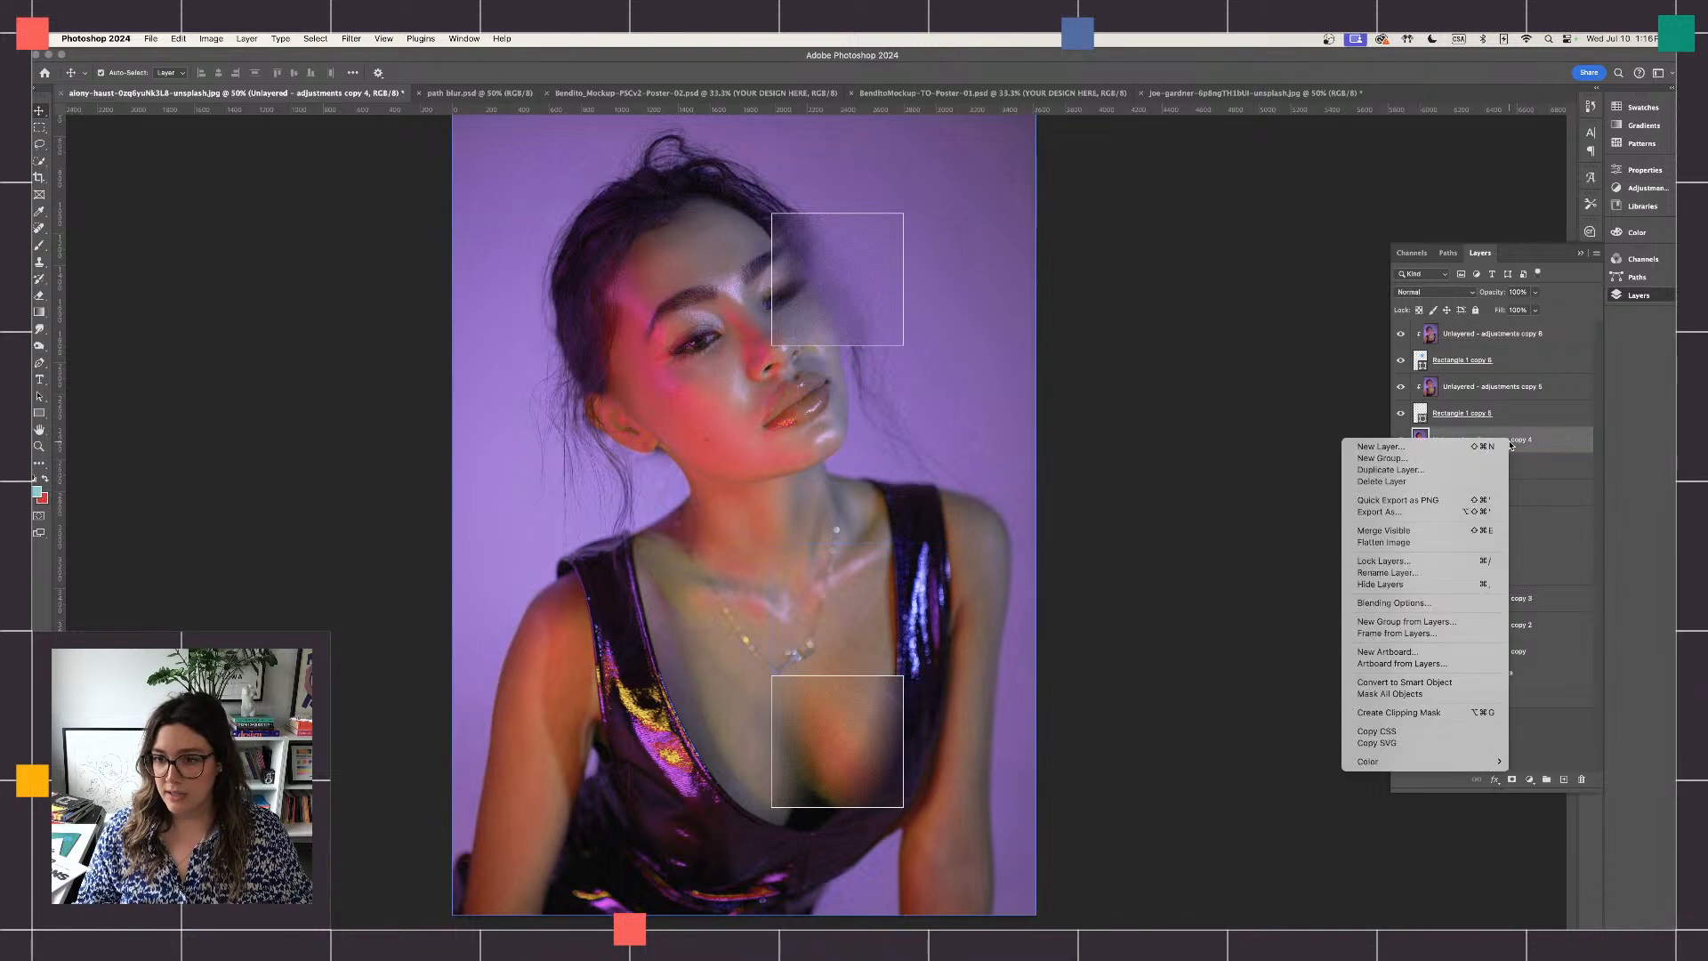
{"action": "left_click", "coordinate": [1424, 718]}
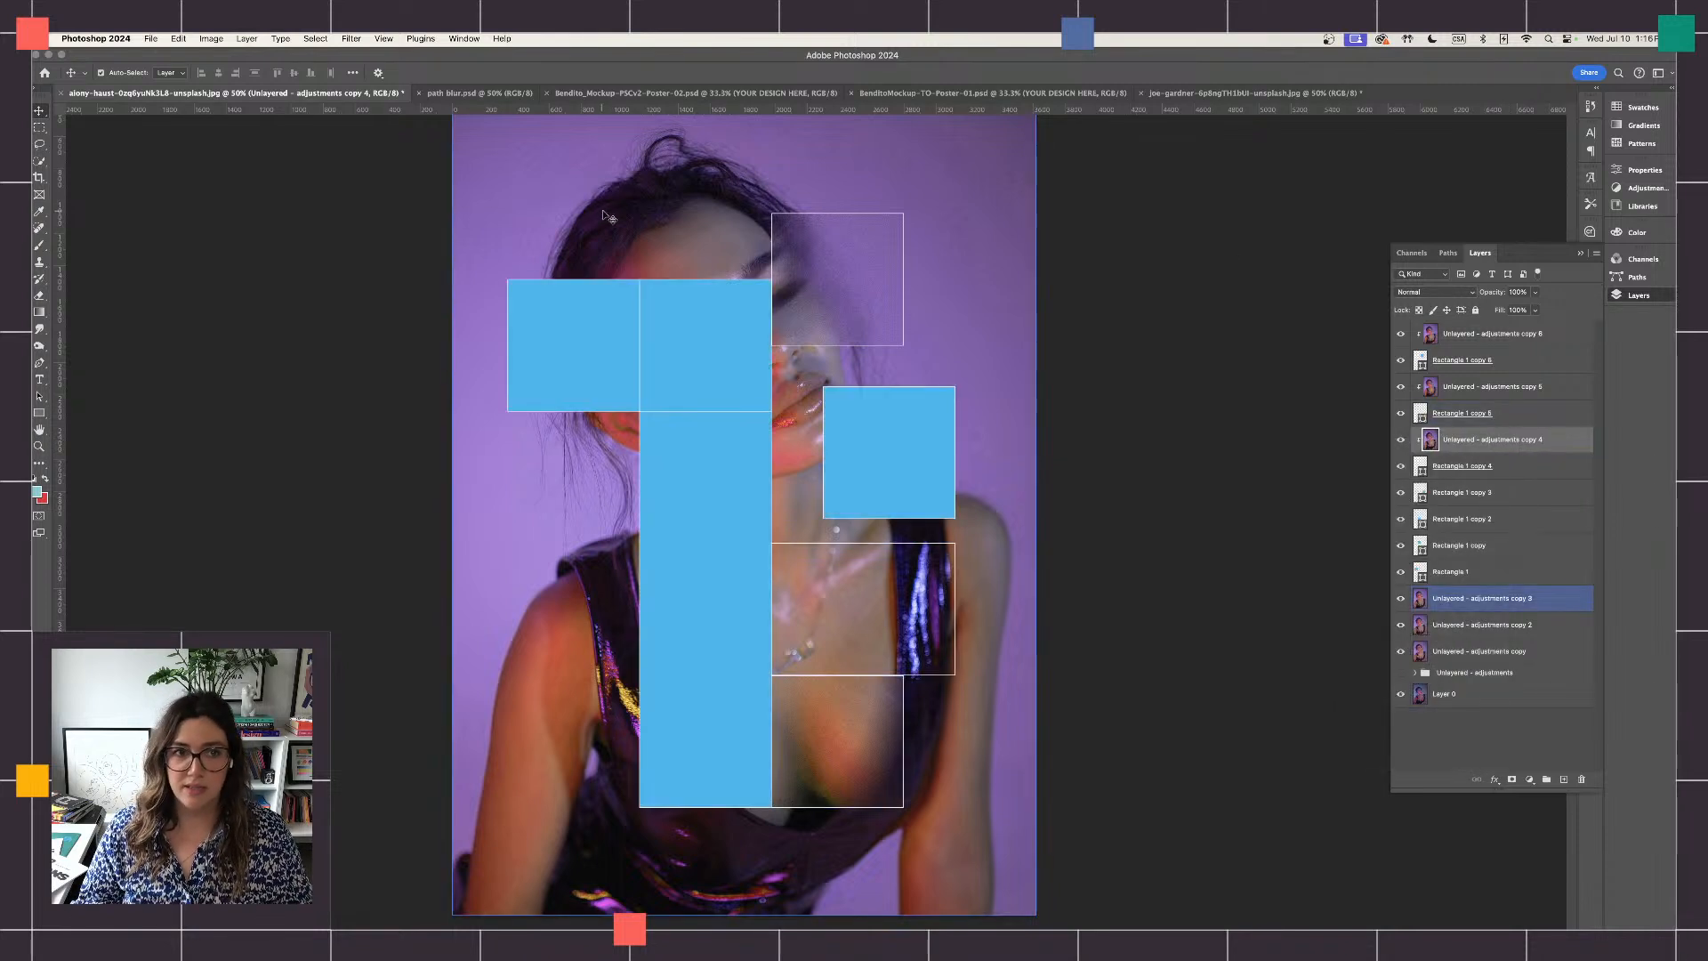
- Open Path Blur for the portrait copy clipped to Rectangle 1 copy 4 and start a new blur path at the chin
{"action": "left_click", "coordinate": [351, 38]}
{"action": "mouse_move", "coordinate": [417, 235]}
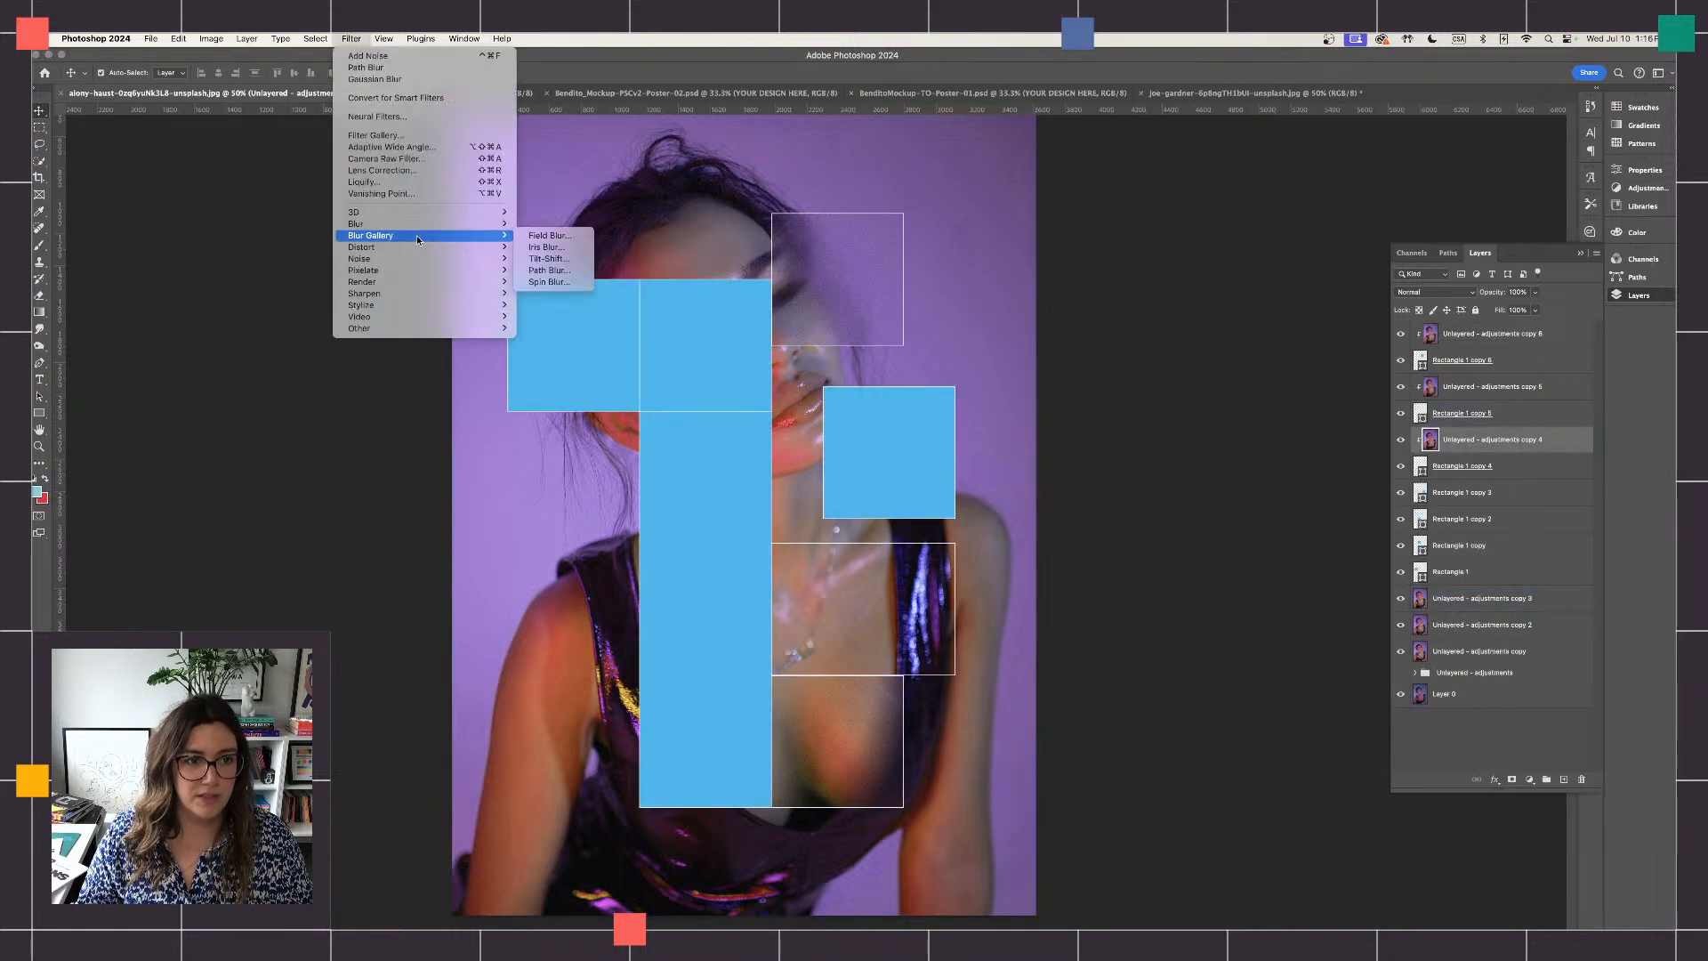
{"action": "left_click", "coordinate": [548, 271]}
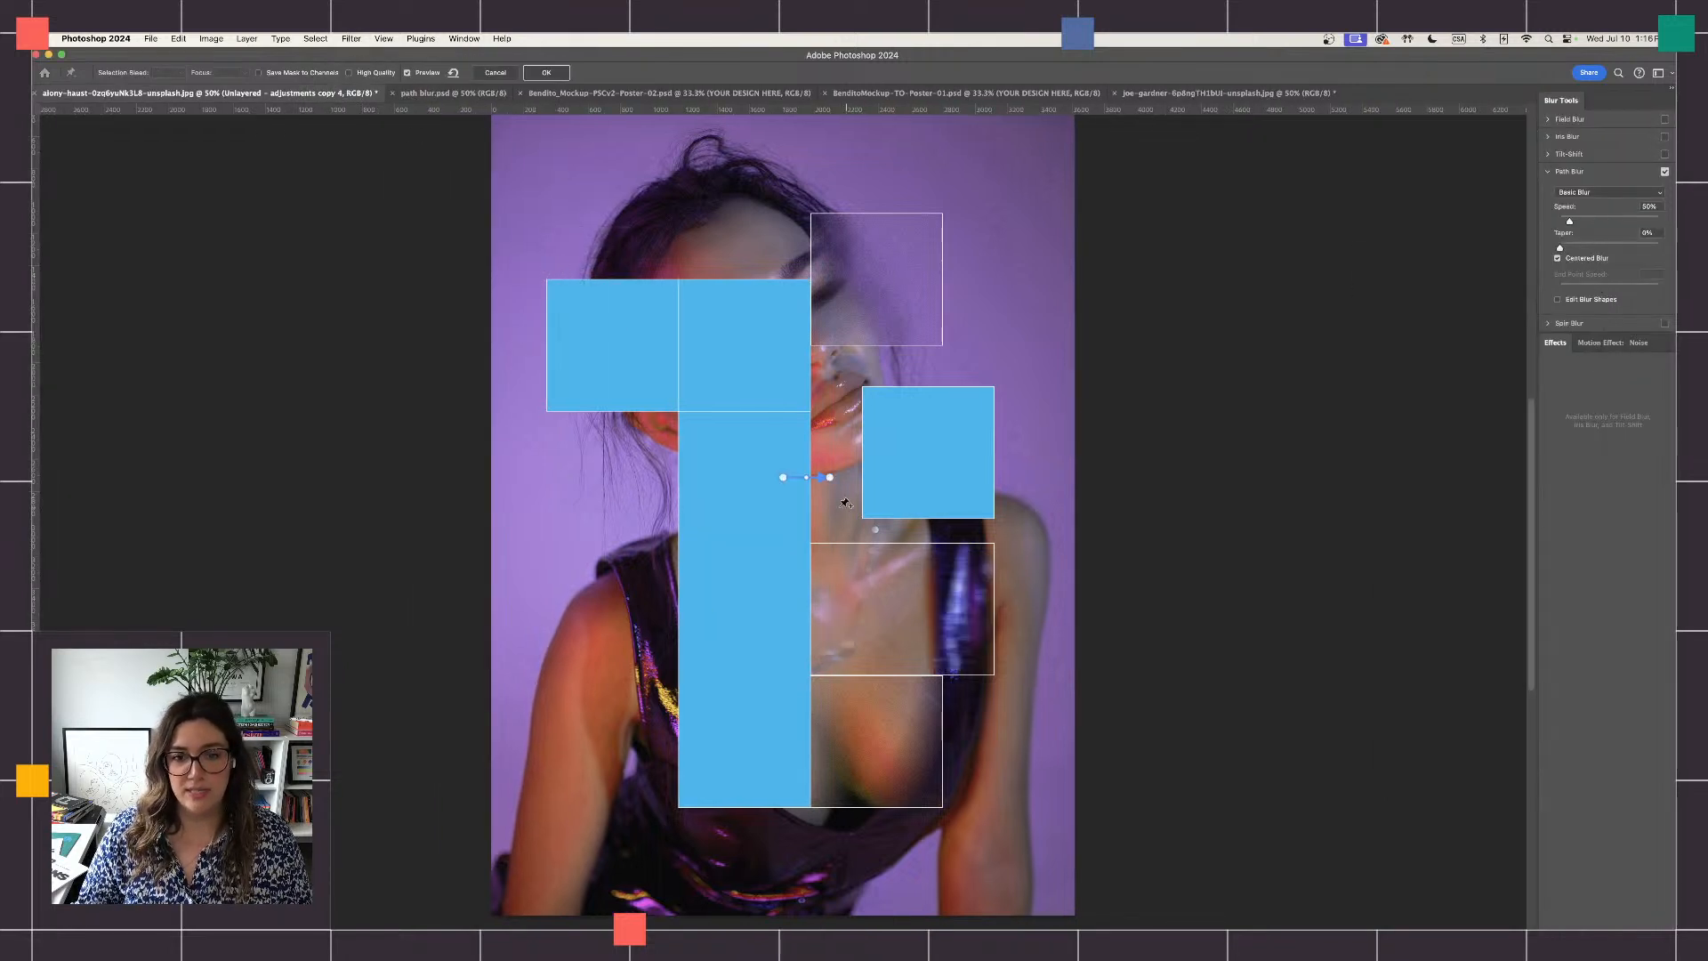
{"action": "left_click", "coordinate": [839, 433]}
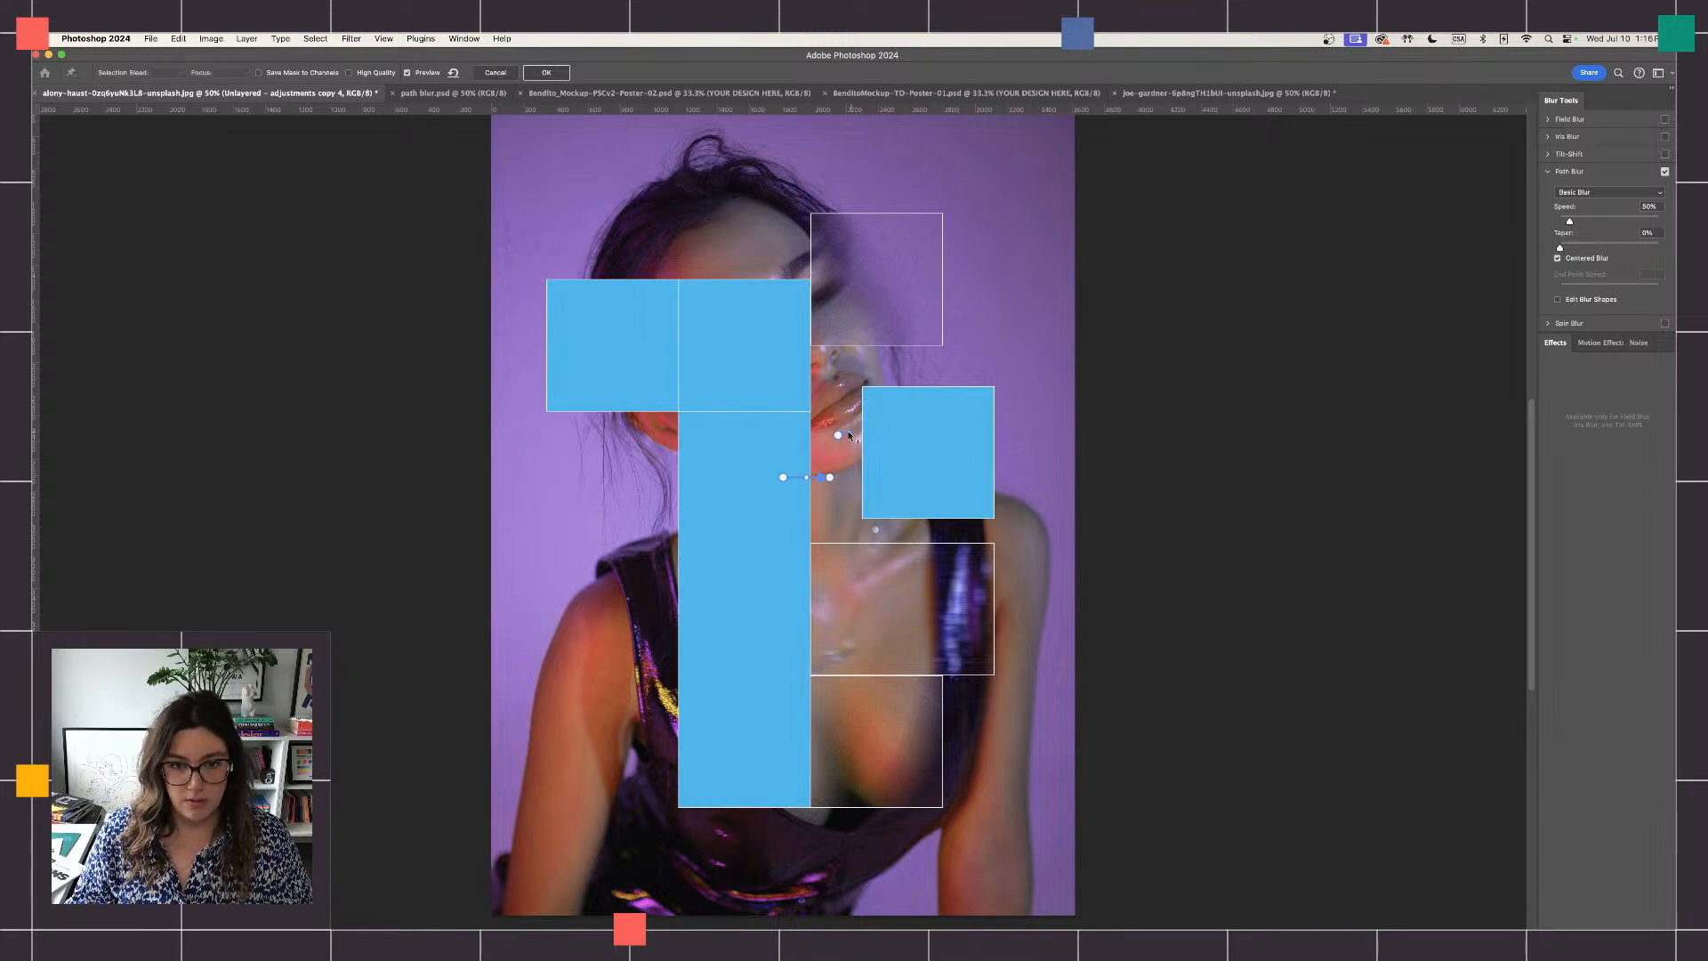
- Extend the new blur path with several points above the canvas and apply the Path Blur at 50% speed
{"action": "scroll", "coordinate": [487, 129], "scroll_direction": "up", "scroll_amount": 5}
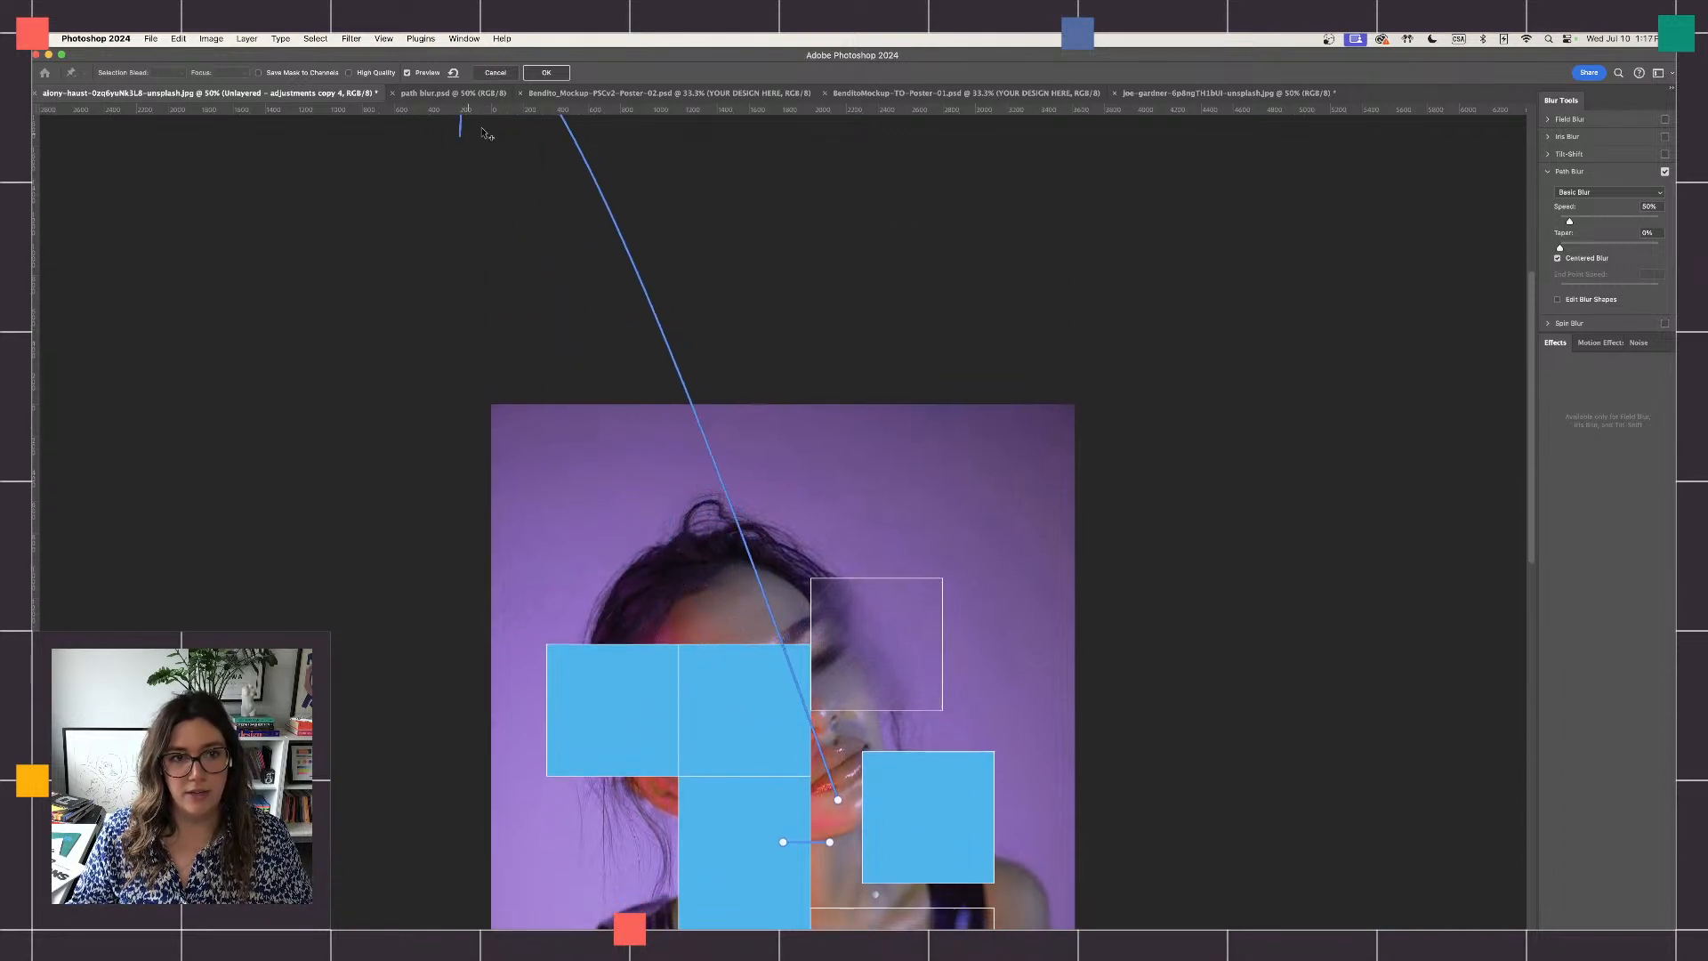
{"action": "scroll", "coordinate": [487, 134], "scroll_direction": "up", "scroll_amount": 5}
{"action": "scroll", "coordinate": [530, 340], "scroll_direction": "down", "scroll_amount": 12}
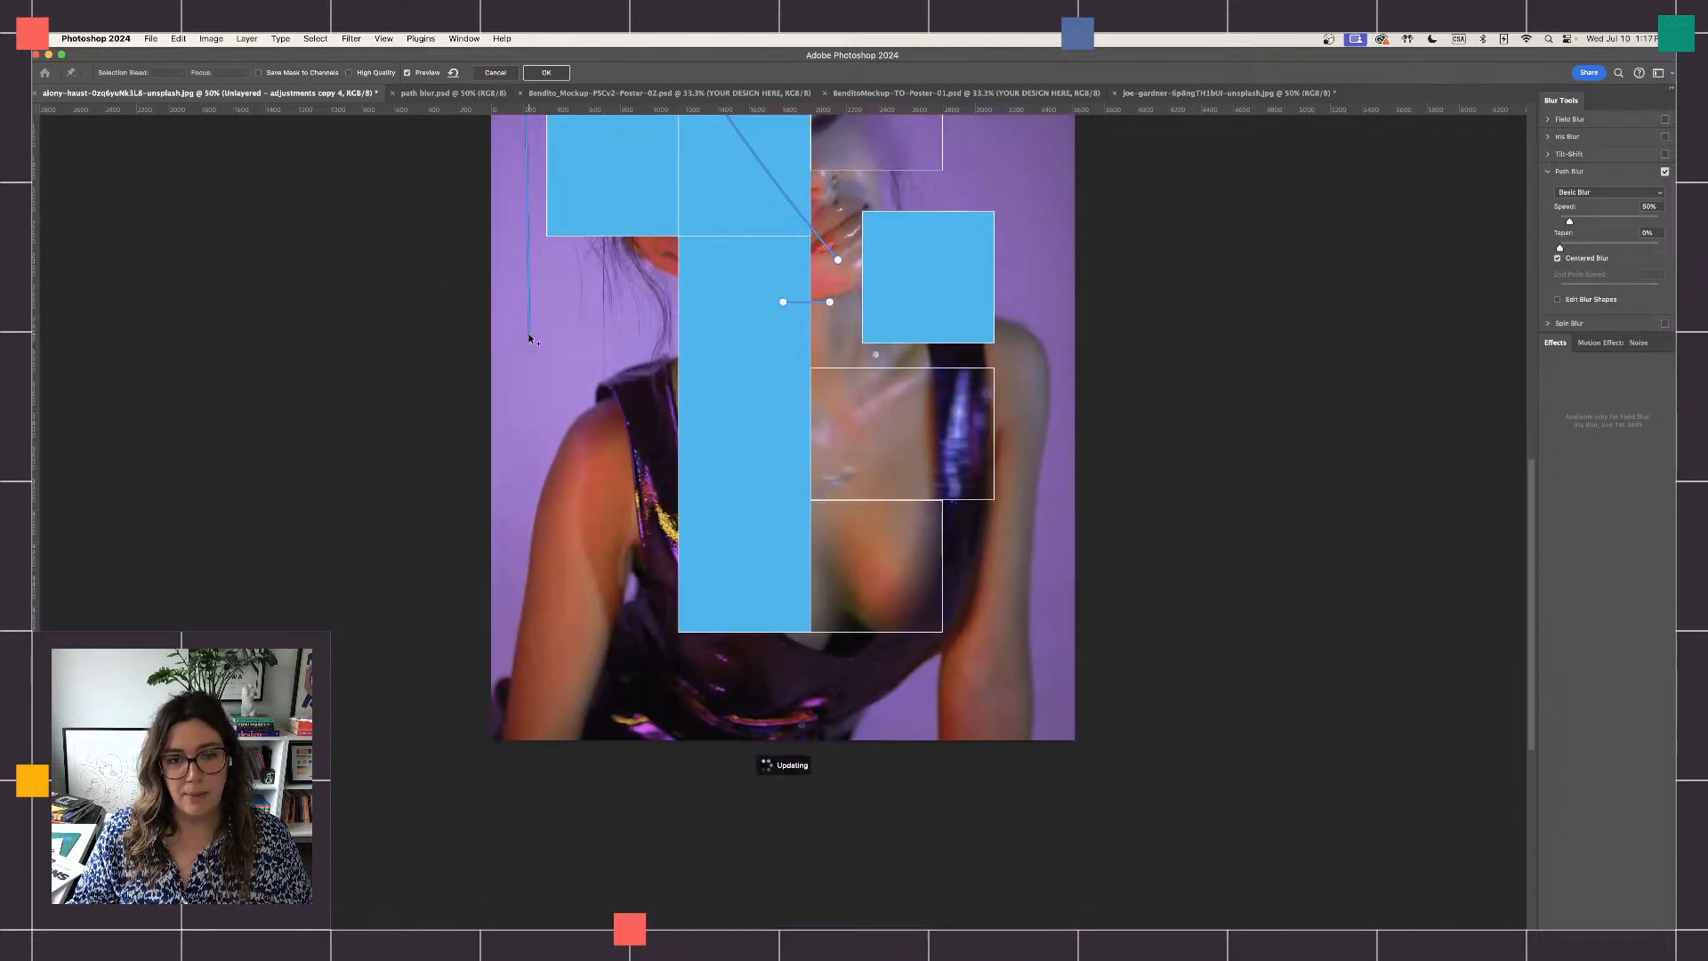
{"action": "scroll", "coordinate": [530, 340], "scroll_direction": "up", "scroll_amount": 9}
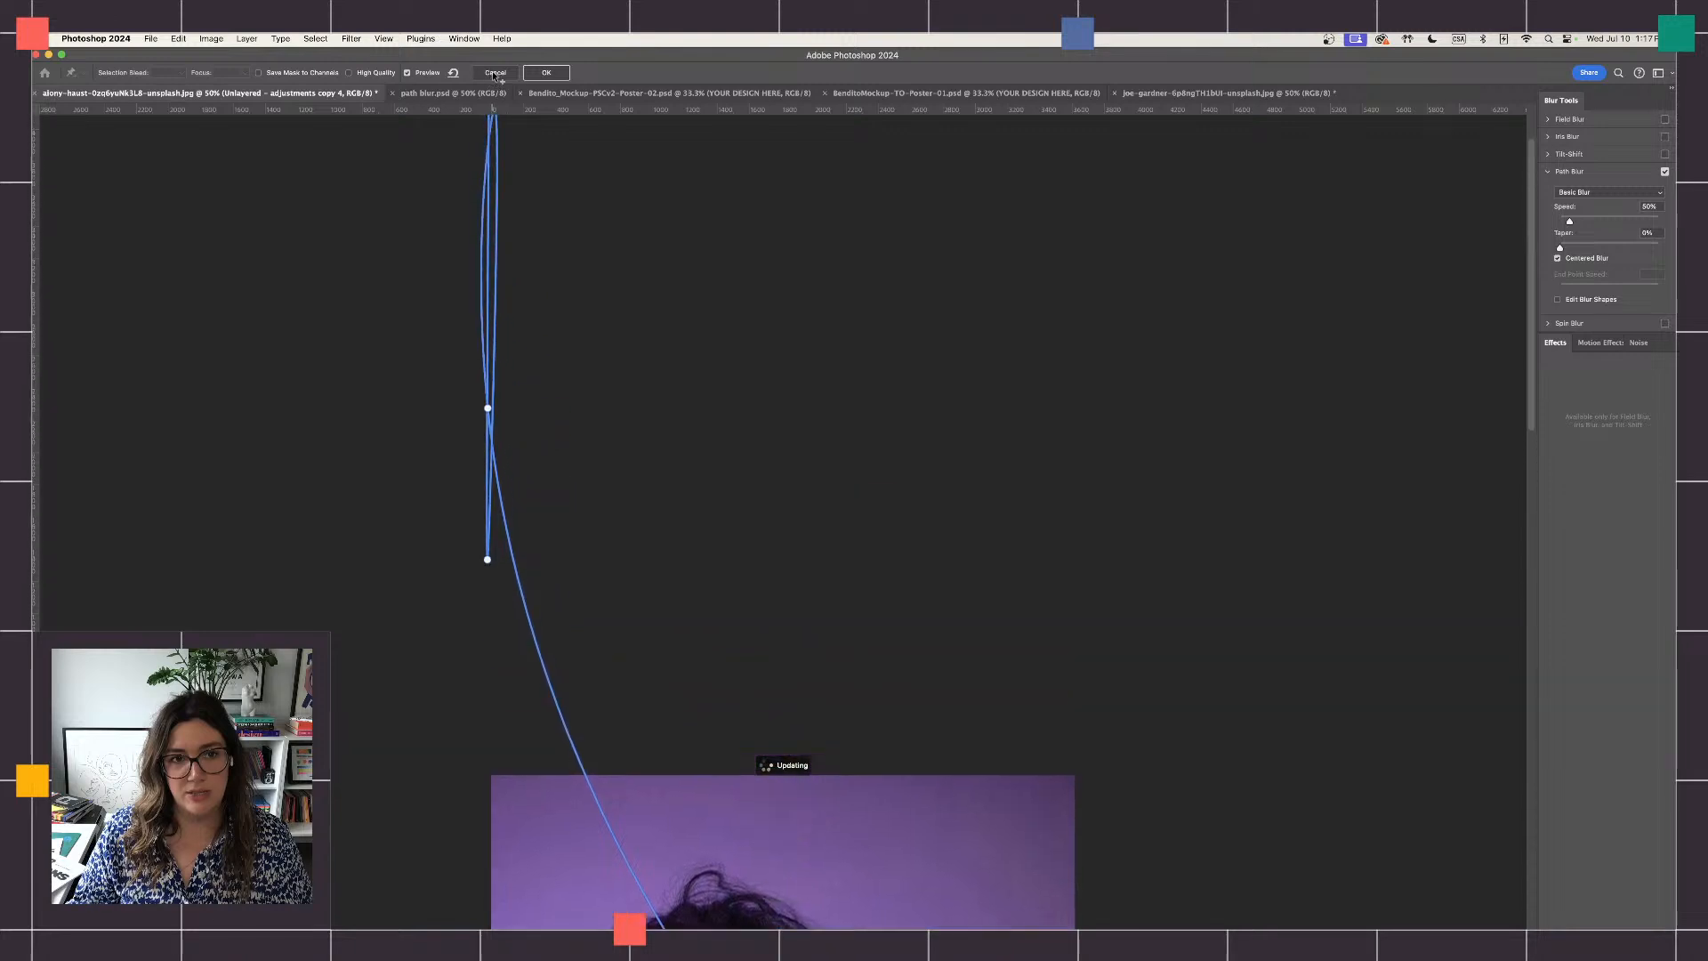
{"action": "left_click", "coordinate": [494, 76]}
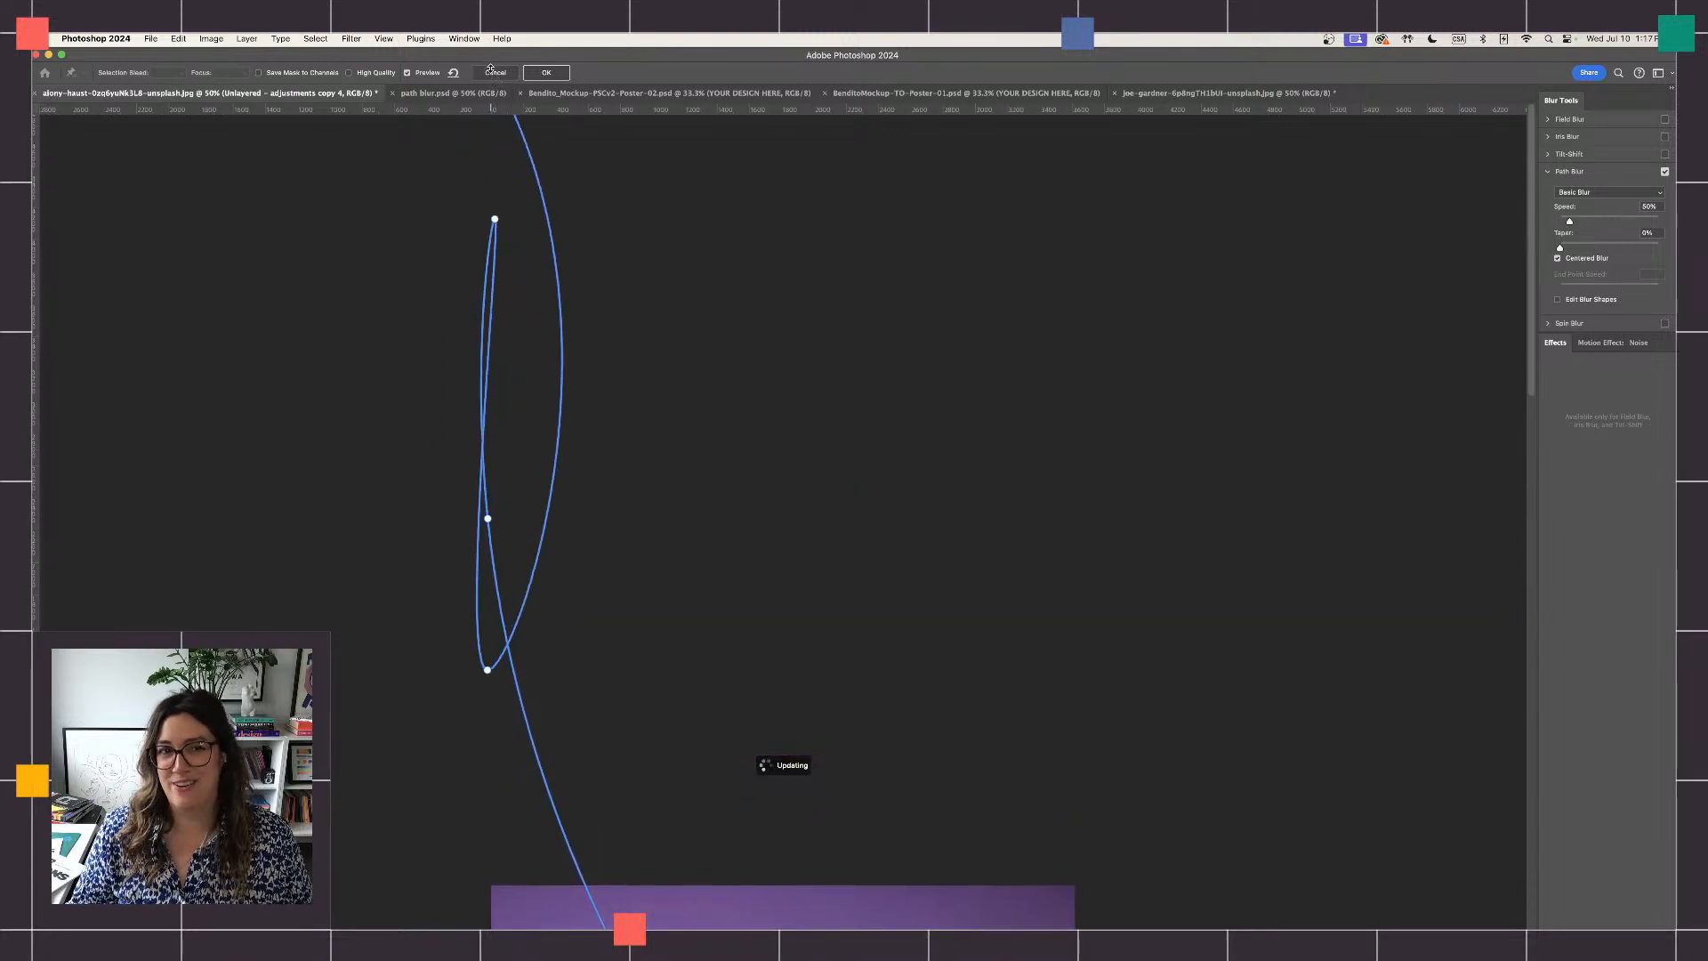
{"action": "left_click_drag", "start_coordinate": [490, 68], "coordinate": [534, 173]}
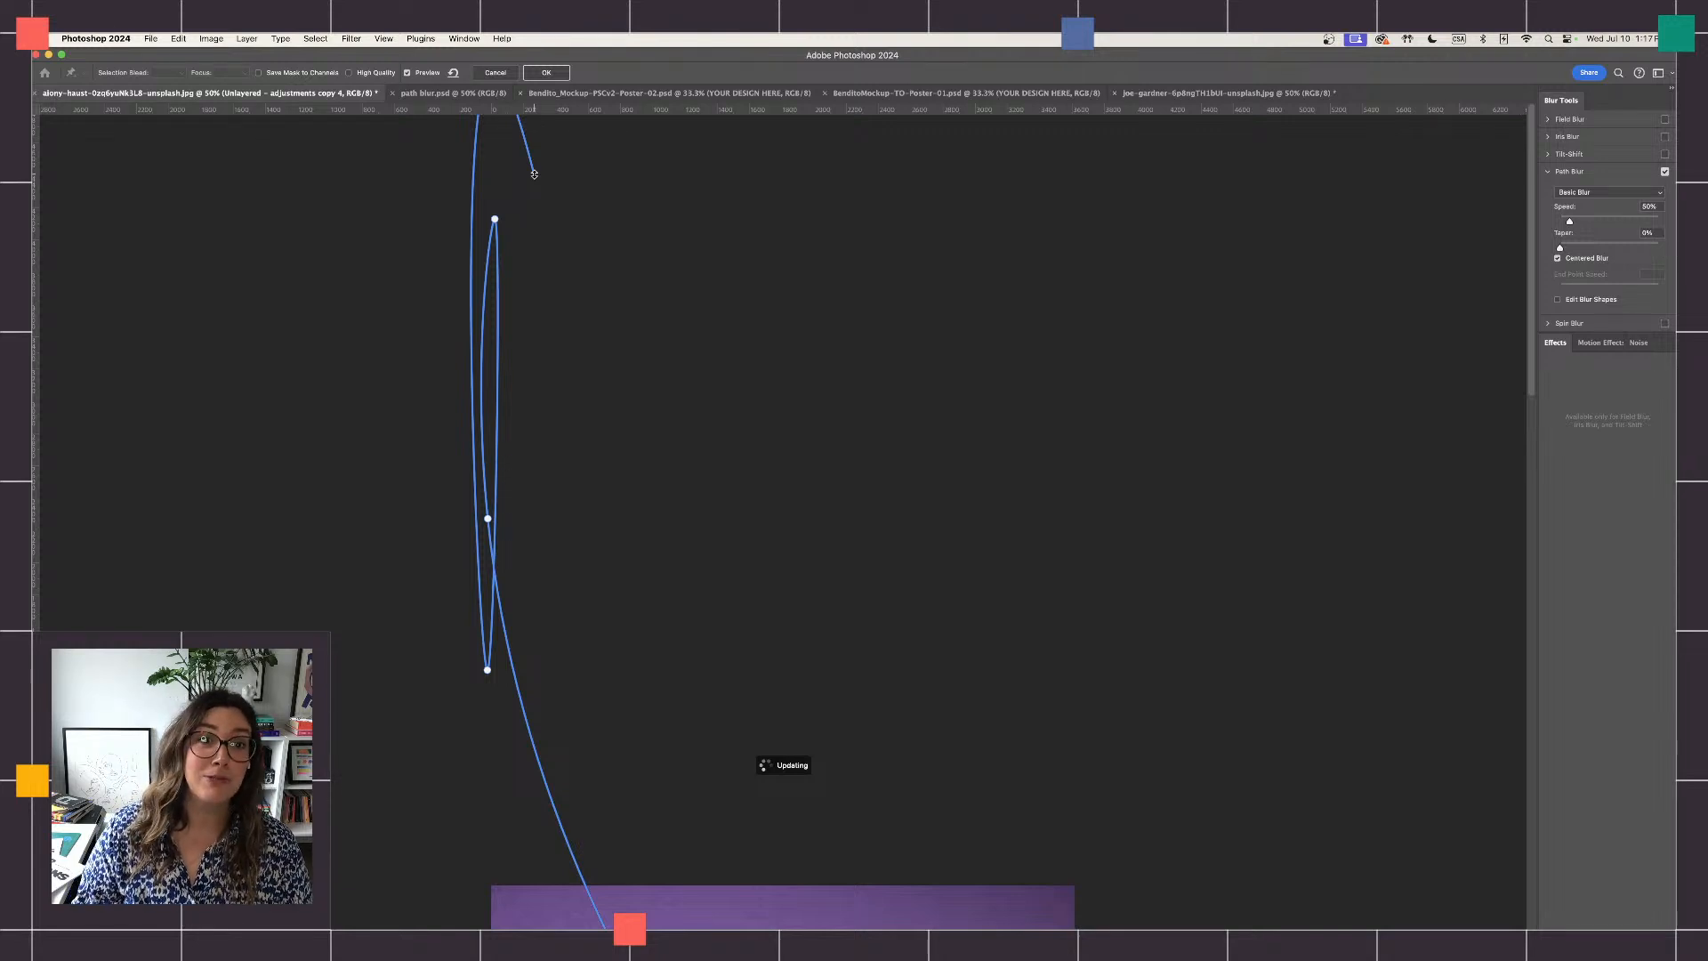
{"action": "left_click_drag", "start_coordinate": [534, 173], "coordinate": [548, 170]}
{"action": "scroll", "coordinate": [548, 170], "scroll_direction": "down", "scroll_amount": 10}
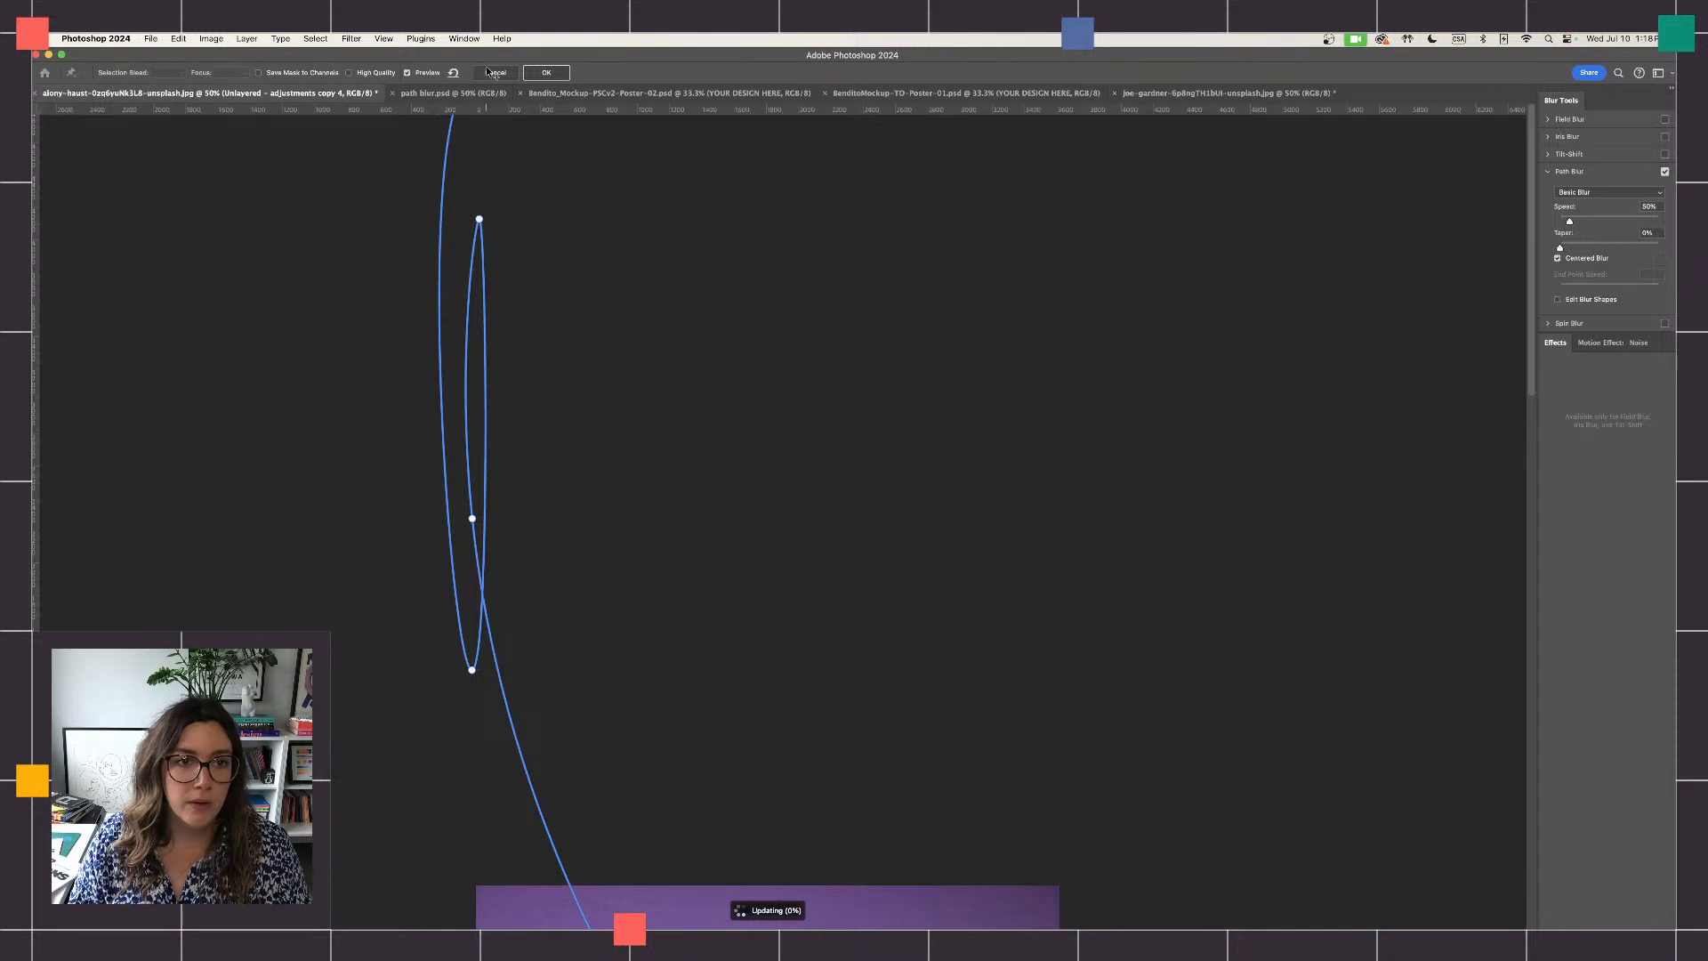
{"action": "scroll", "coordinate": [655, 327], "scroll_direction": "down", "scroll_amount": 1}
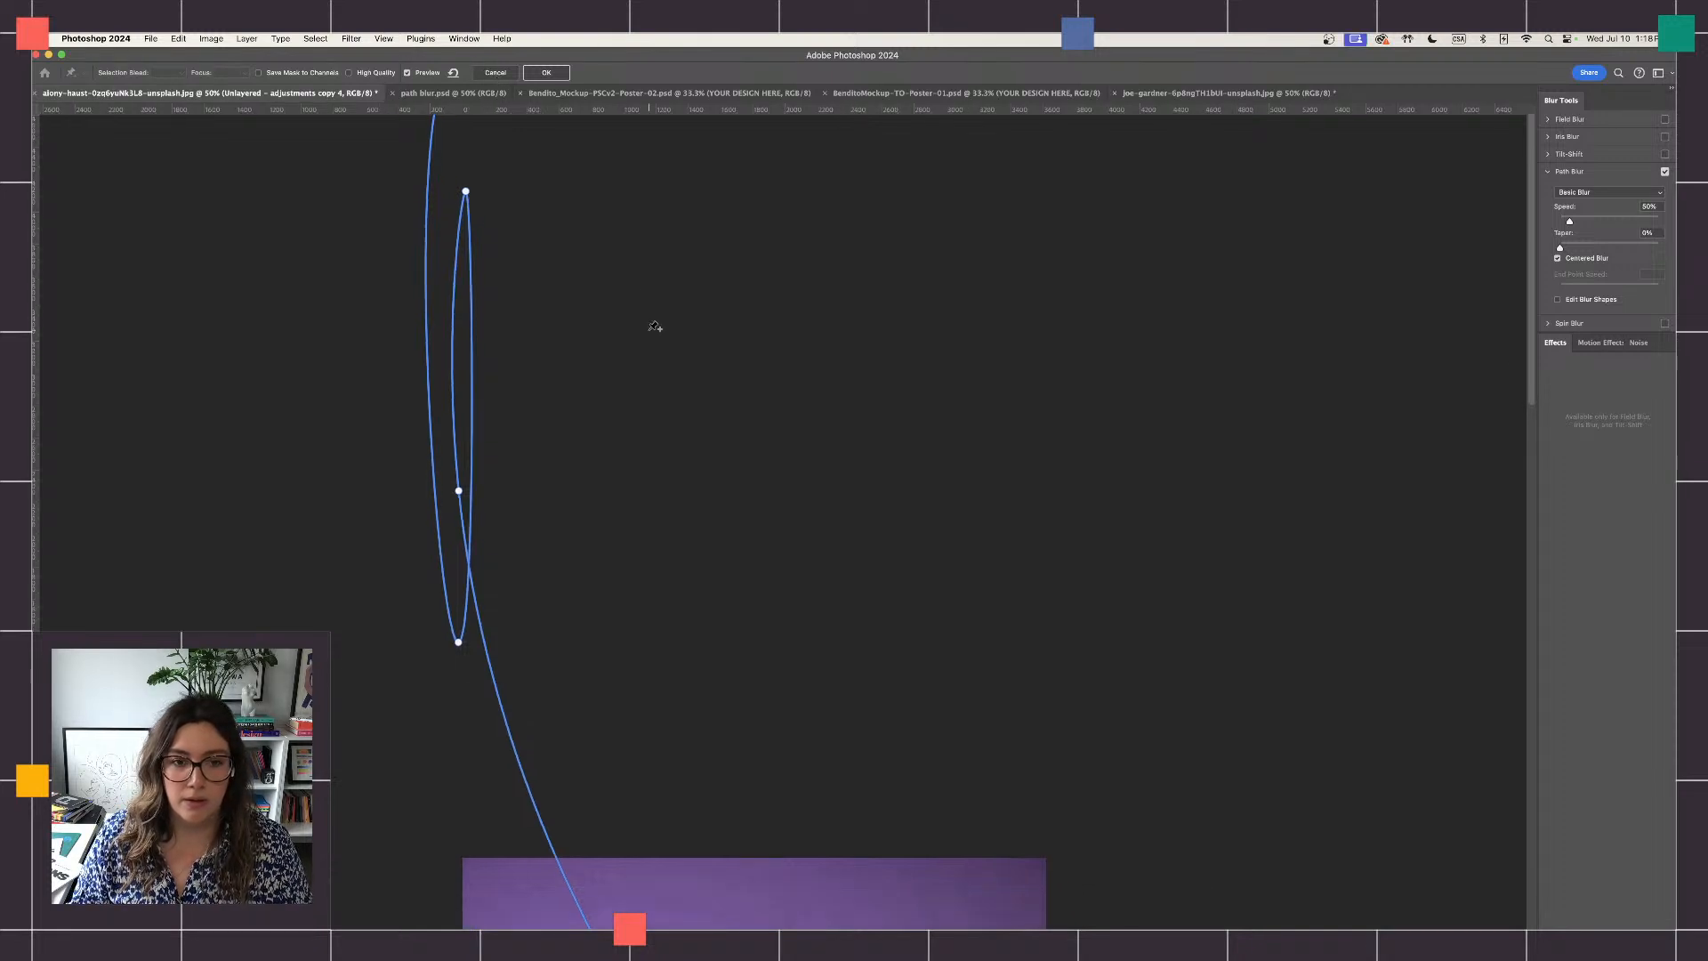
{"action": "scroll", "coordinate": [655, 326], "scroll_direction": "down", "scroll_amount": 10}
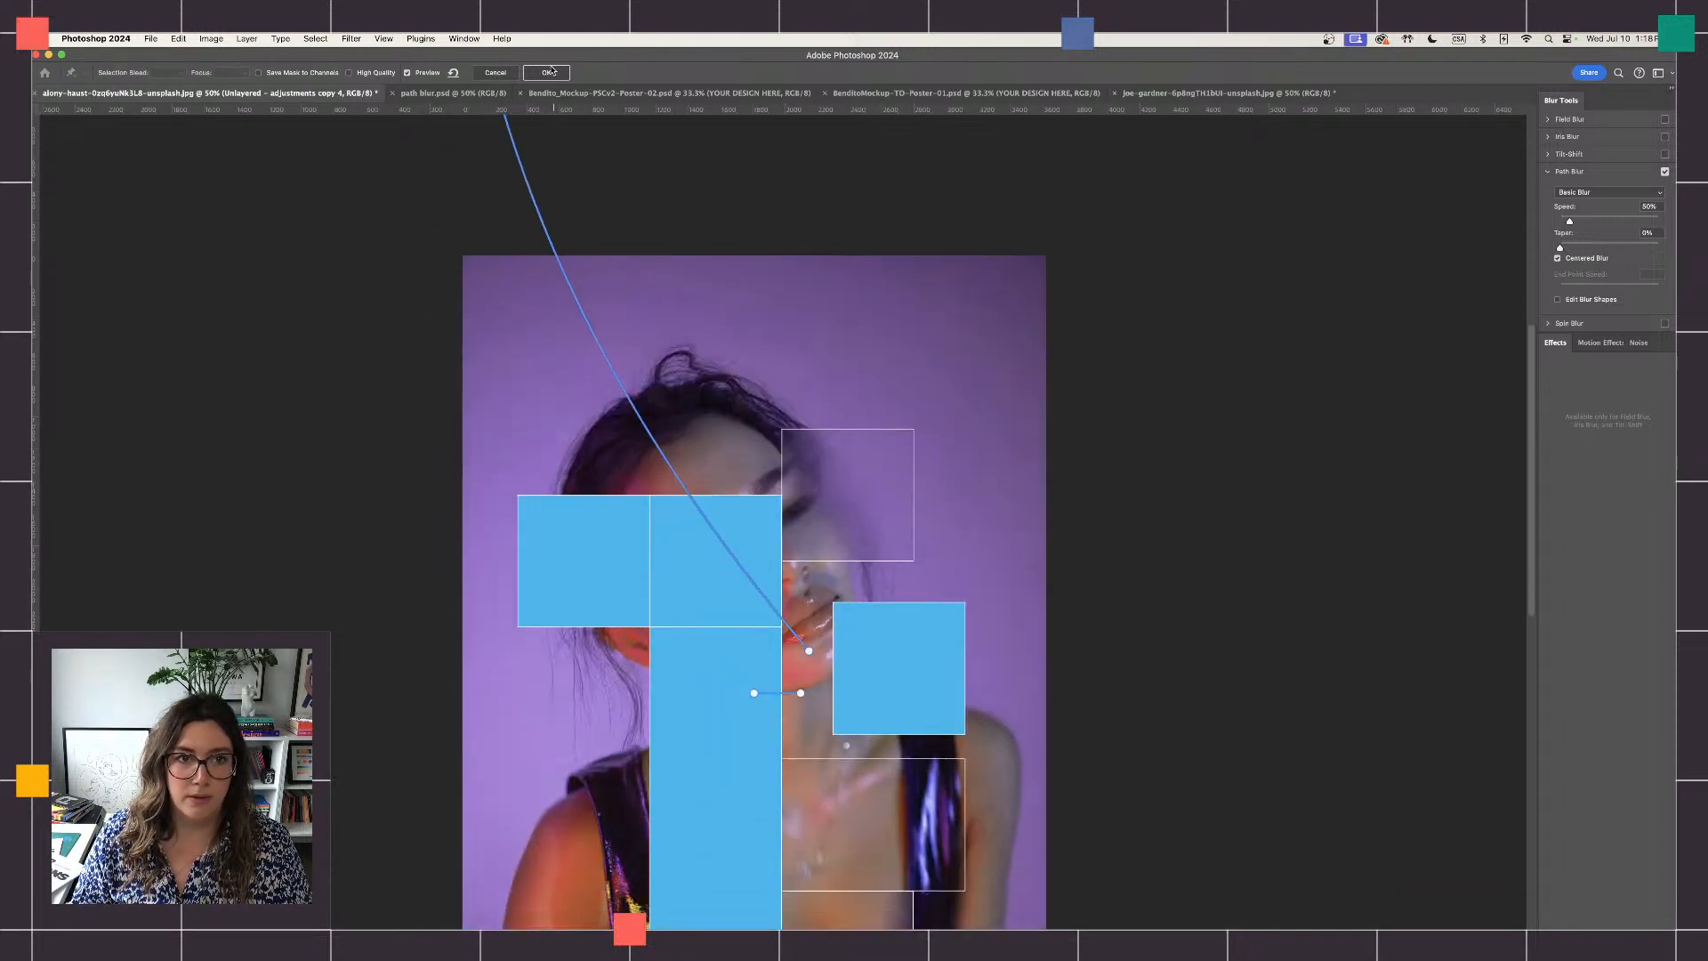
{"action": "left_click", "coordinate": [547, 73]}
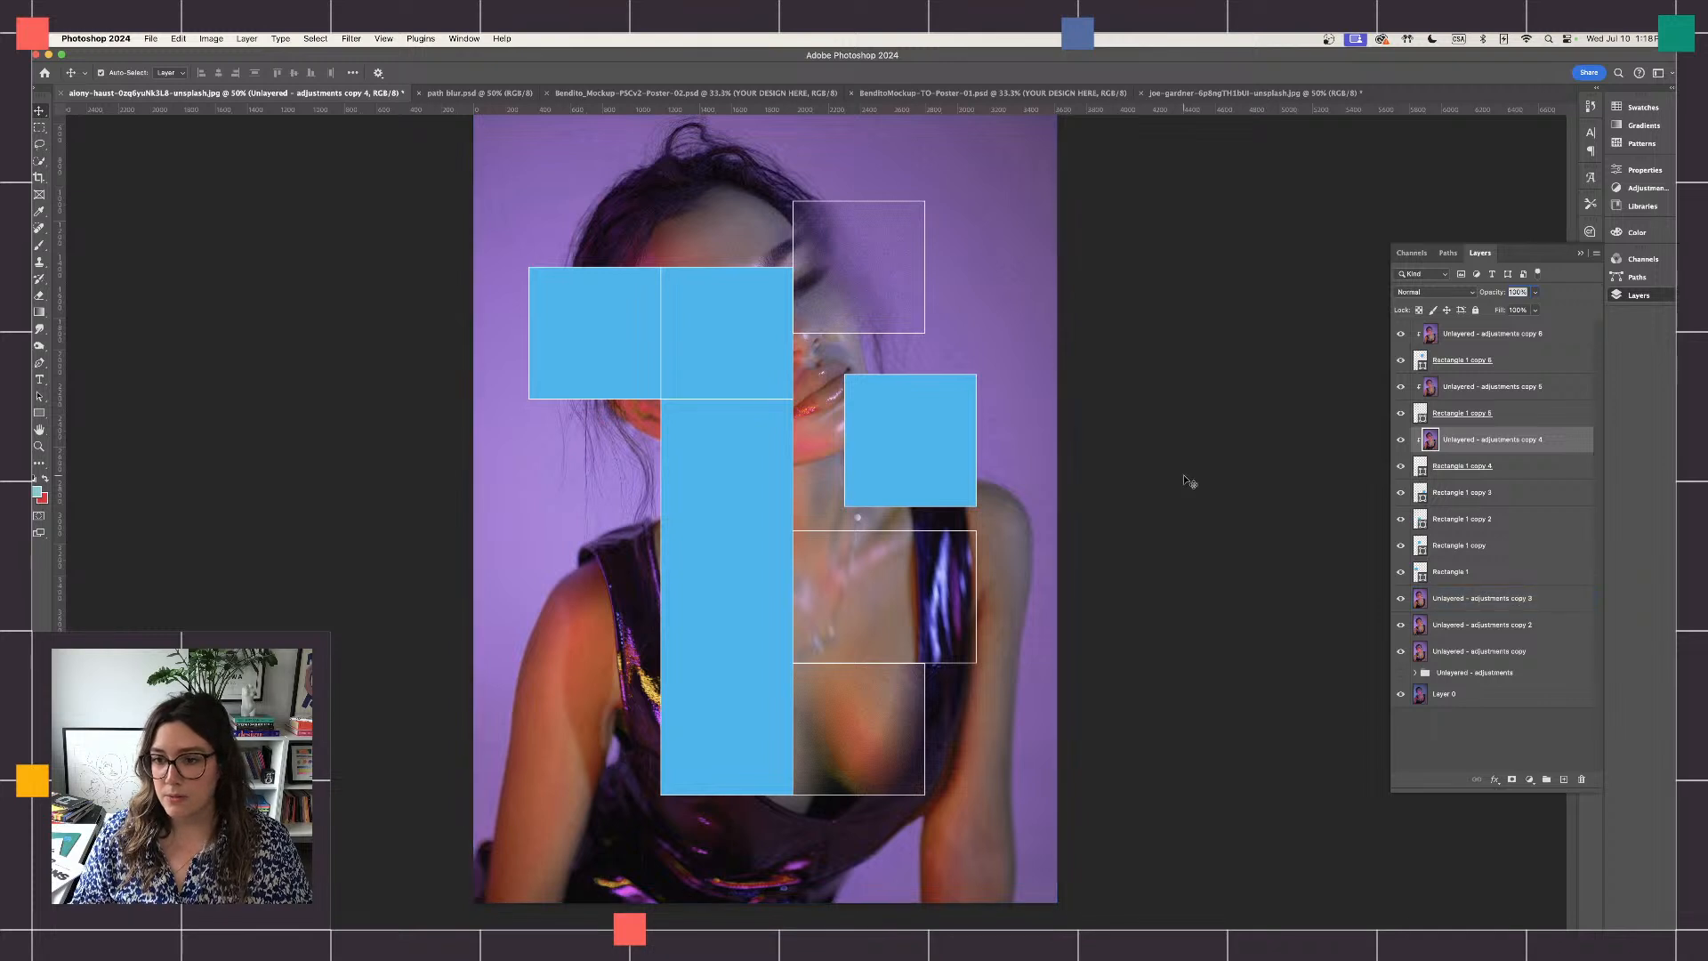
- Move "Unlayered - adjustments copy 3" directly above Rectangle 1 copy 3 and clip it to that rectangle as a clipping mask
{"action": "left_click", "coordinate": [1507, 605]}
{"action": "left_click_drag", "start_coordinate": [1507, 605], "coordinate": [1484, 496]}
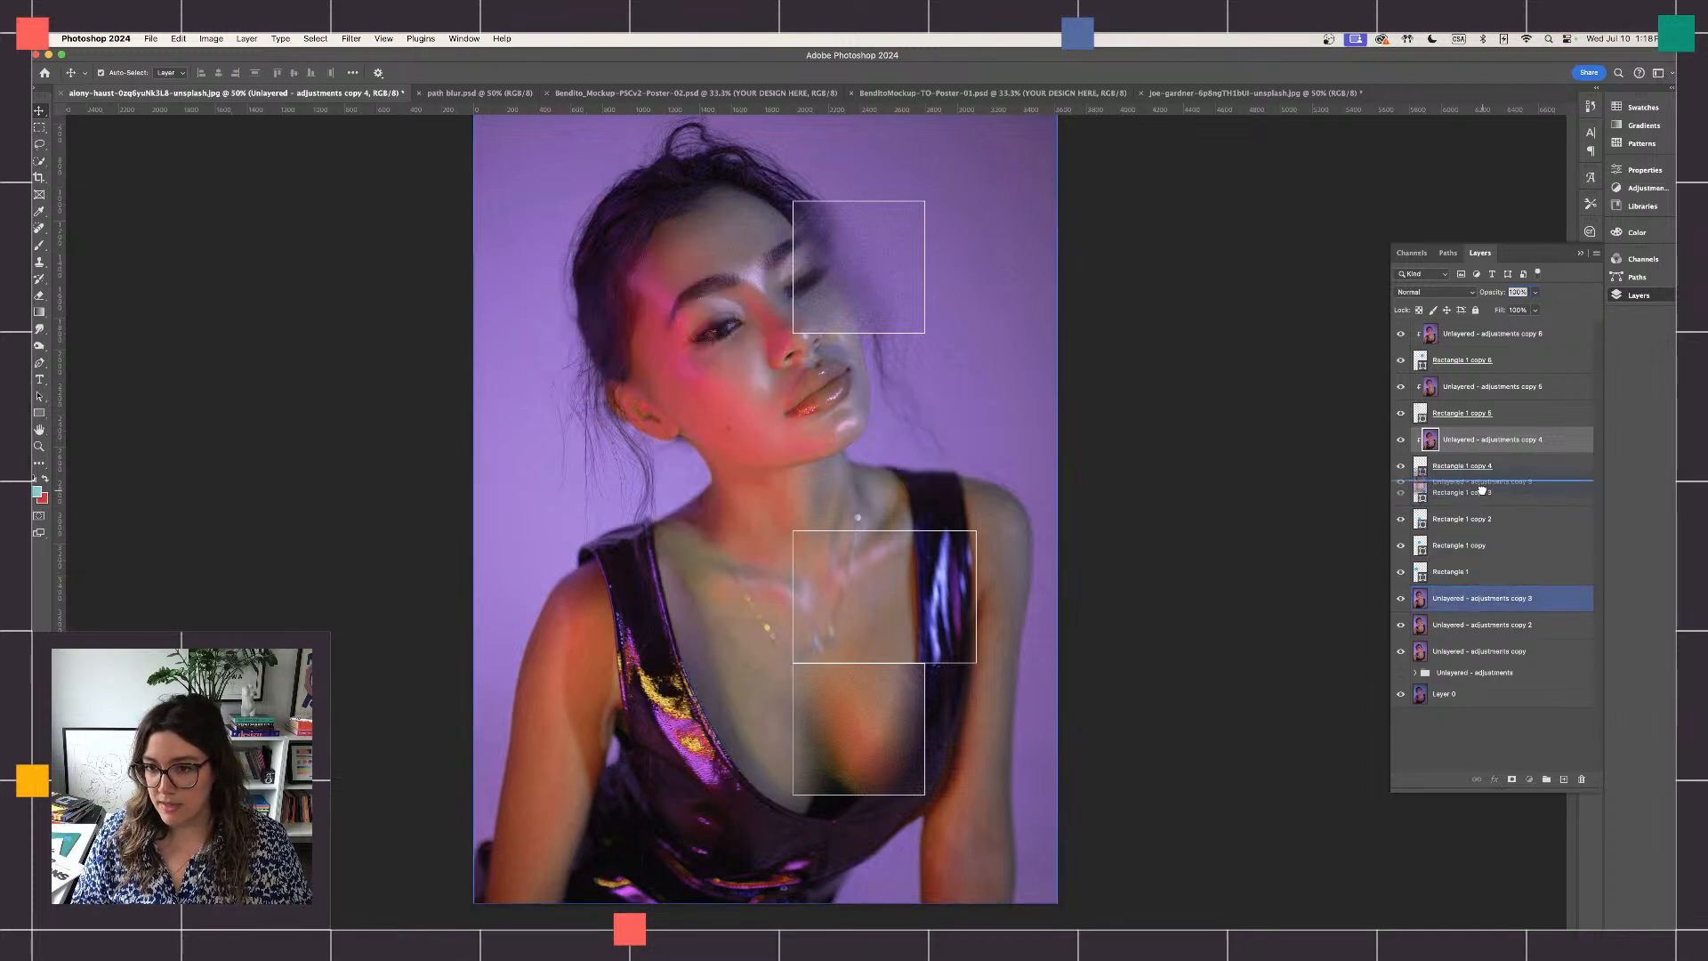
{"action": "right_click", "coordinate": [1484, 494]}
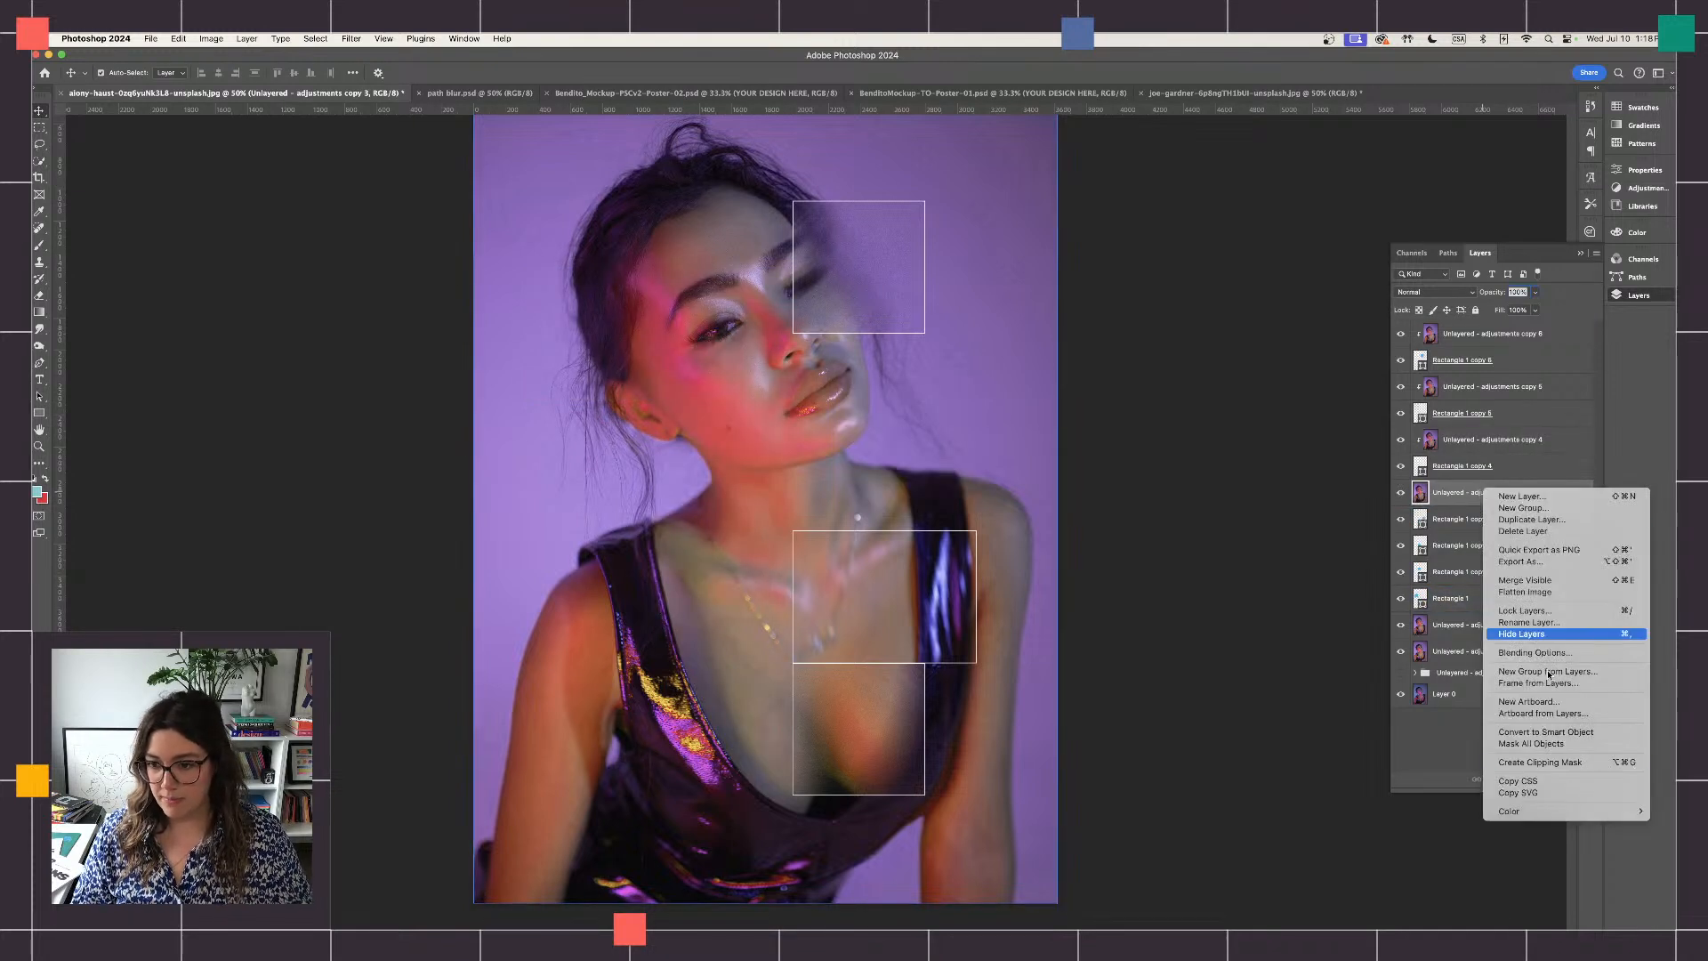
{"action": "left_click", "coordinate": [1544, 762]}
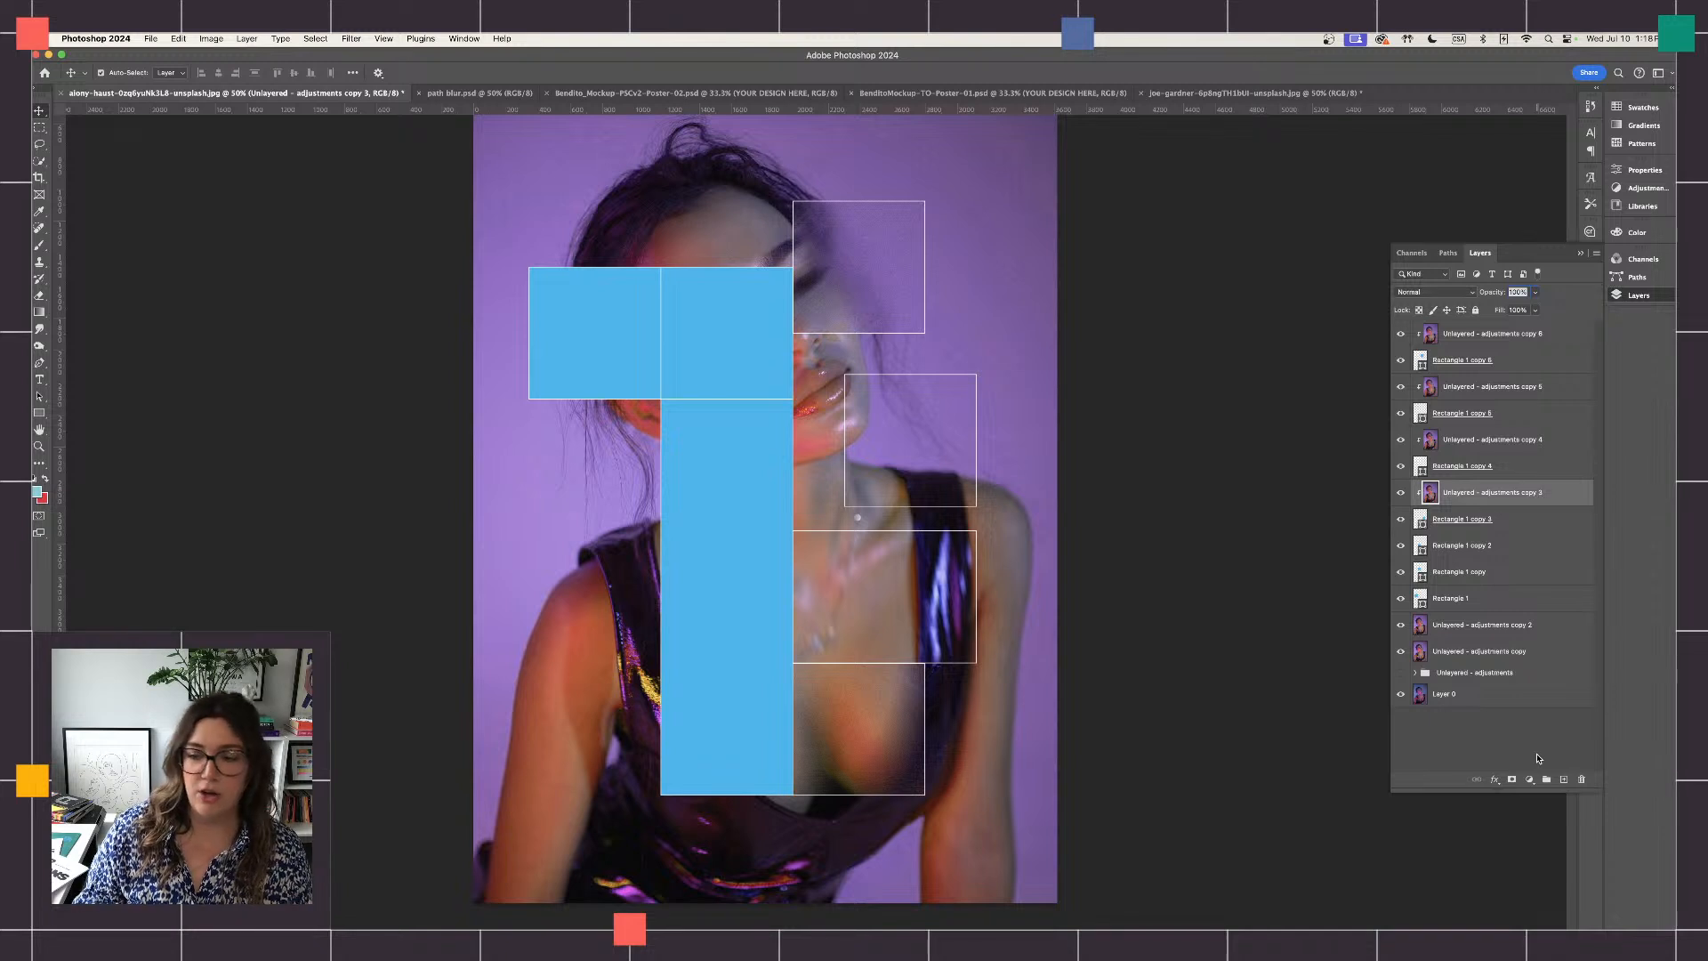
{"action": "left_click", "coordinate": [1490, 651]}
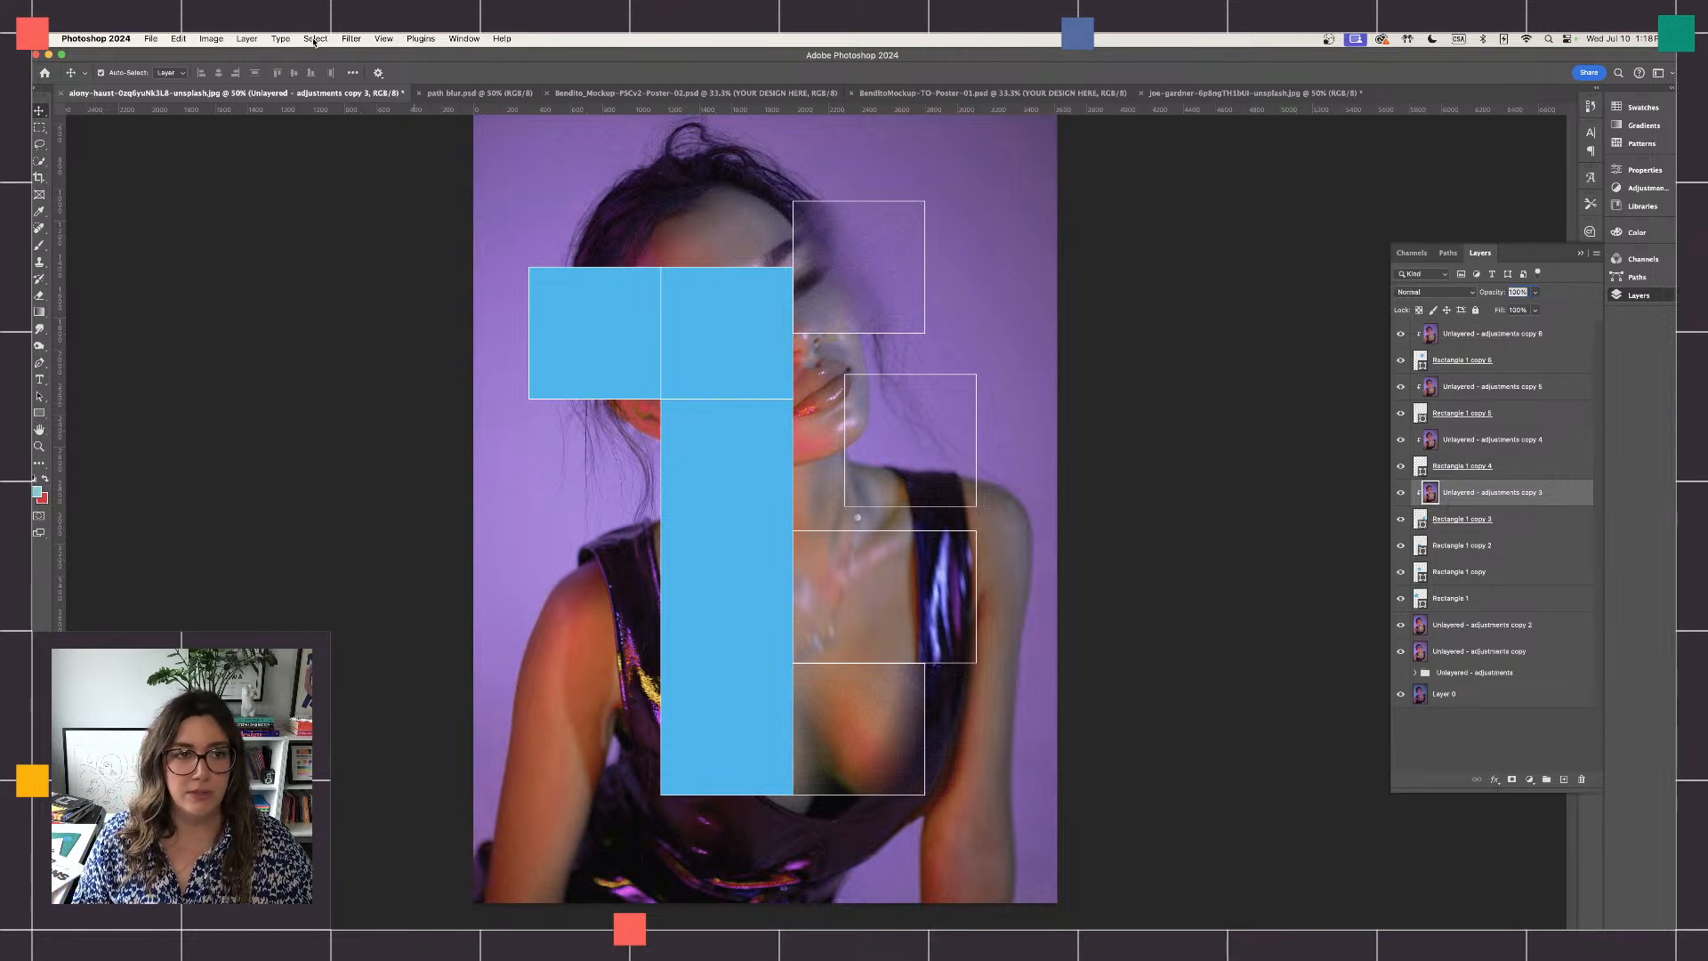
- Apply a 50% speed Path Blur to the portrait copy clipped to Rectangle 1 copy 3, angling the path up and right toward the lips
{"action": "left_click", "coordinate": [350, 40]}
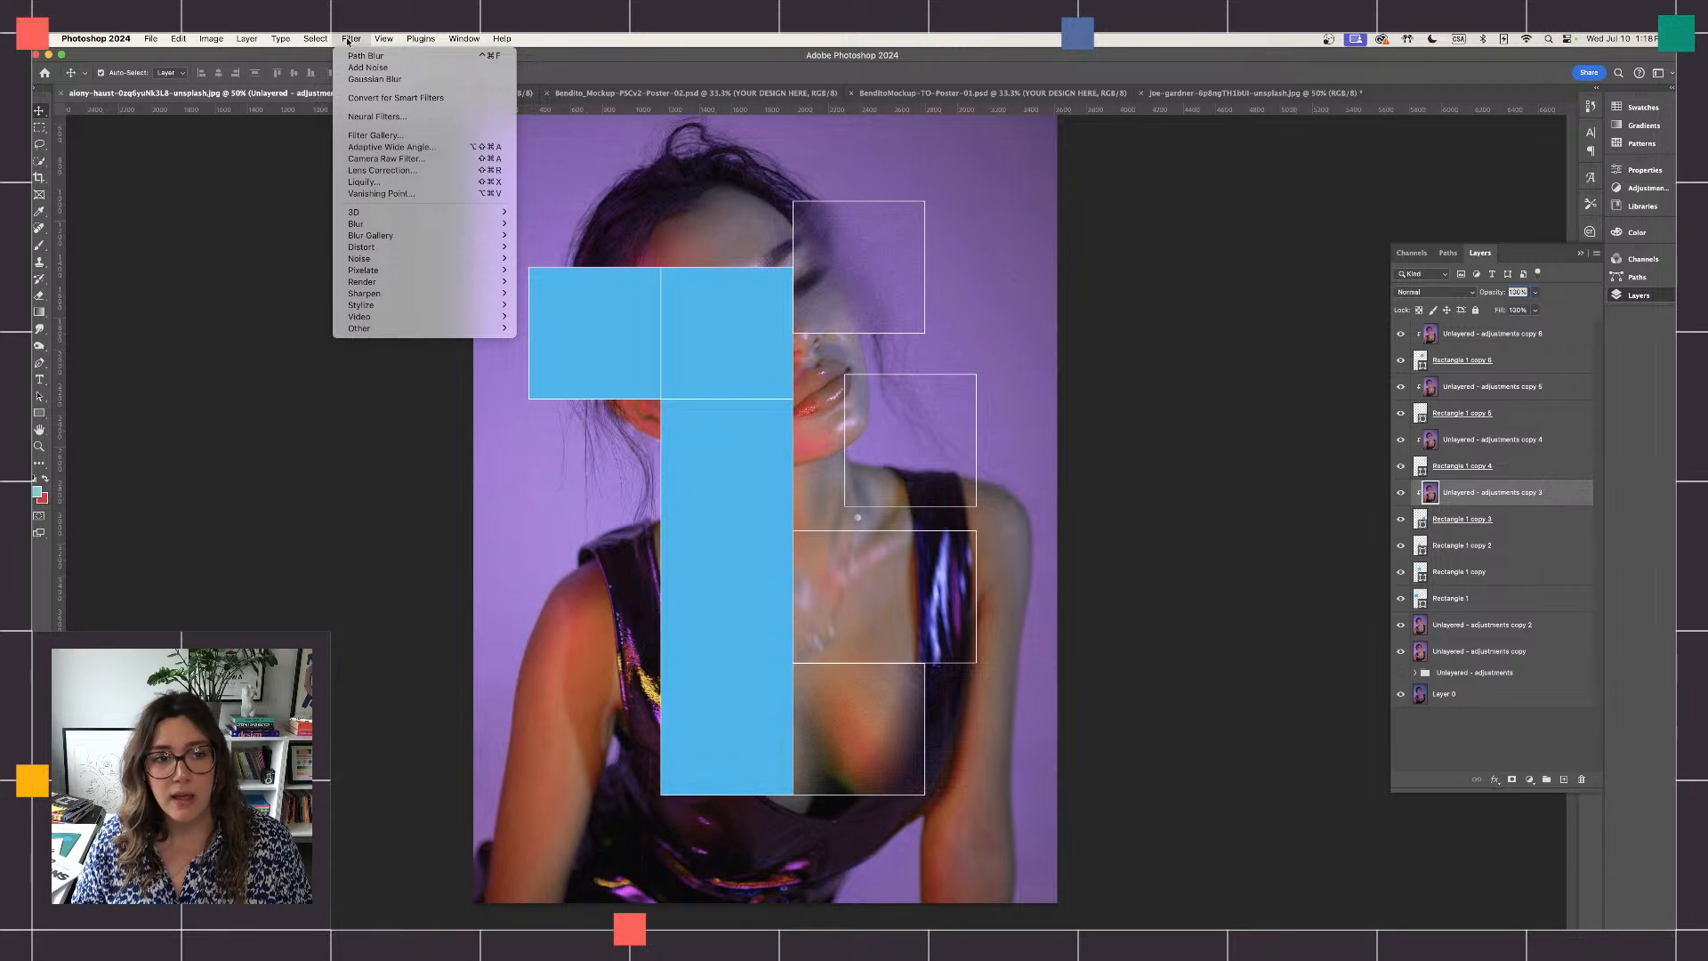
{"action": "mouse_move", "coordinate": [462, 236]}
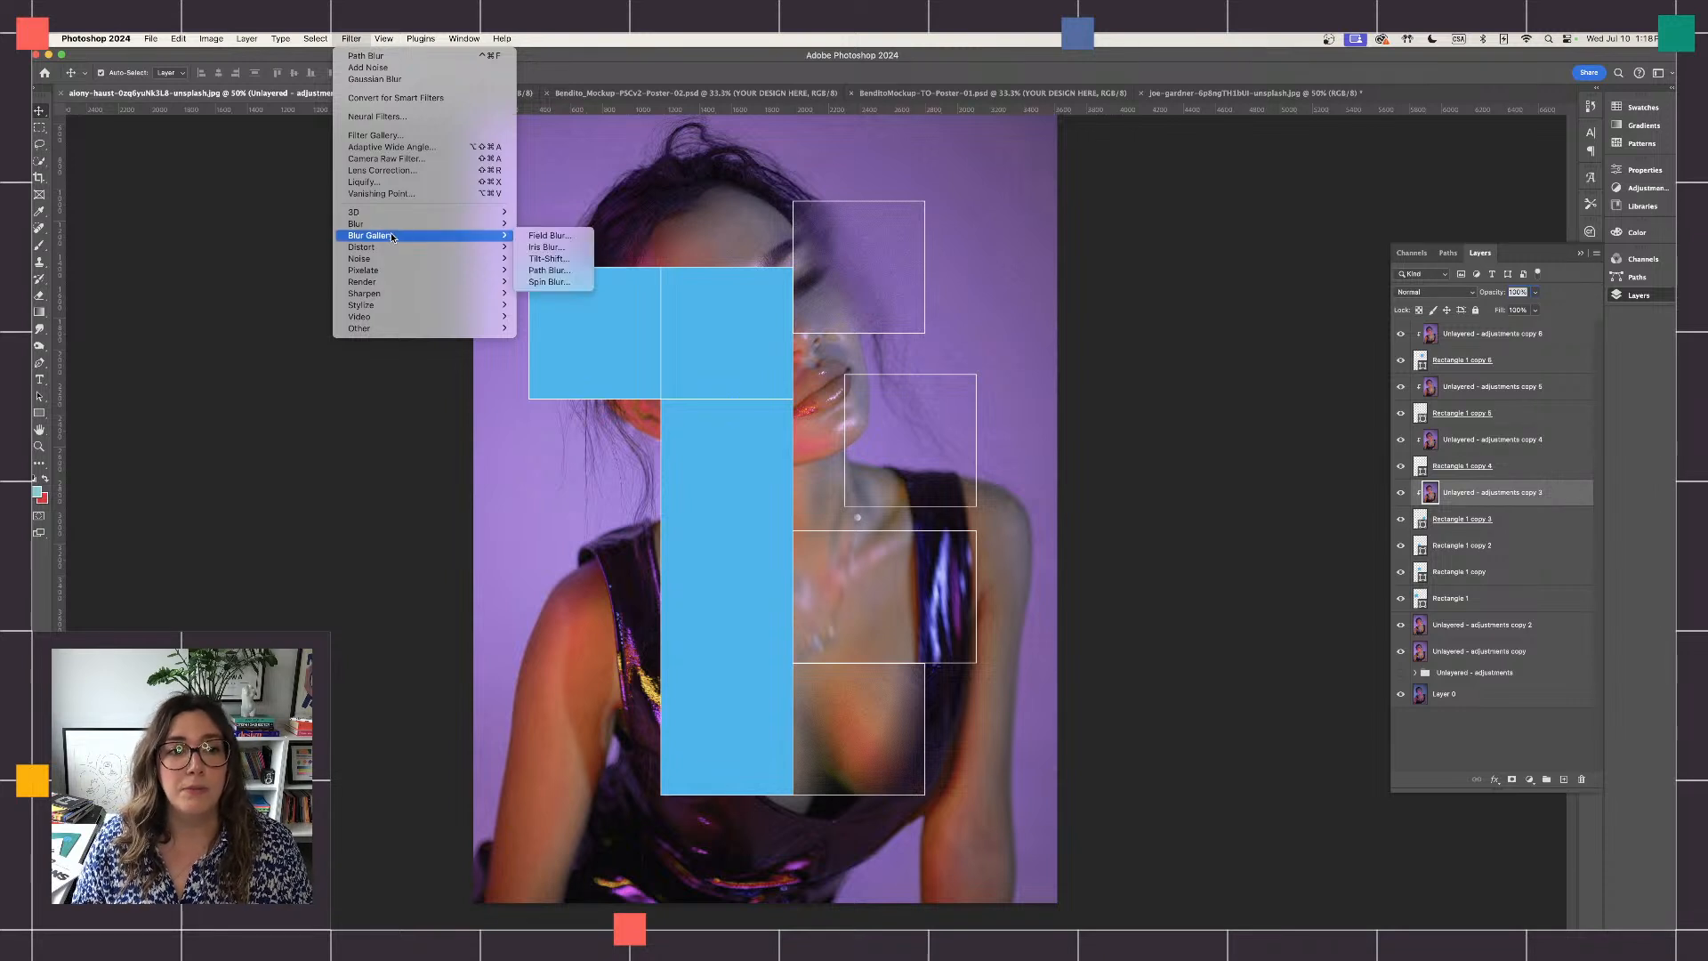
{"action": "left_click", "coordinate": [560, 273]}
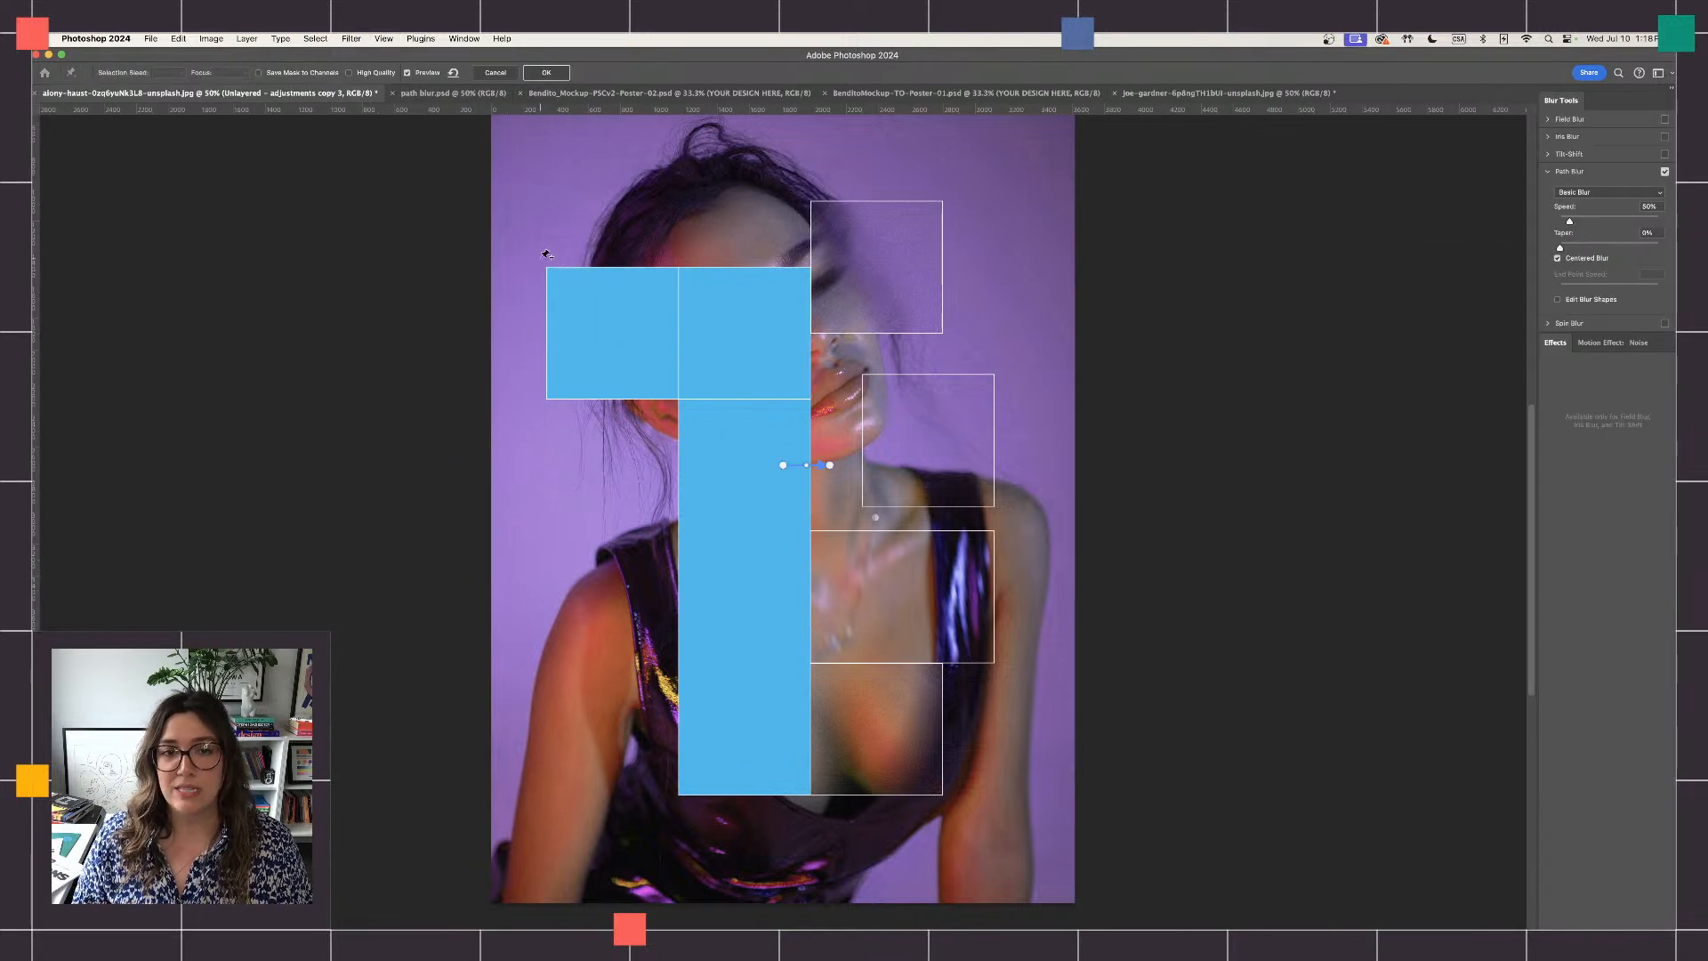
{"action": "left_click_drag", "start_coordinate": [831, 466], "coordinate": [842, 411]}
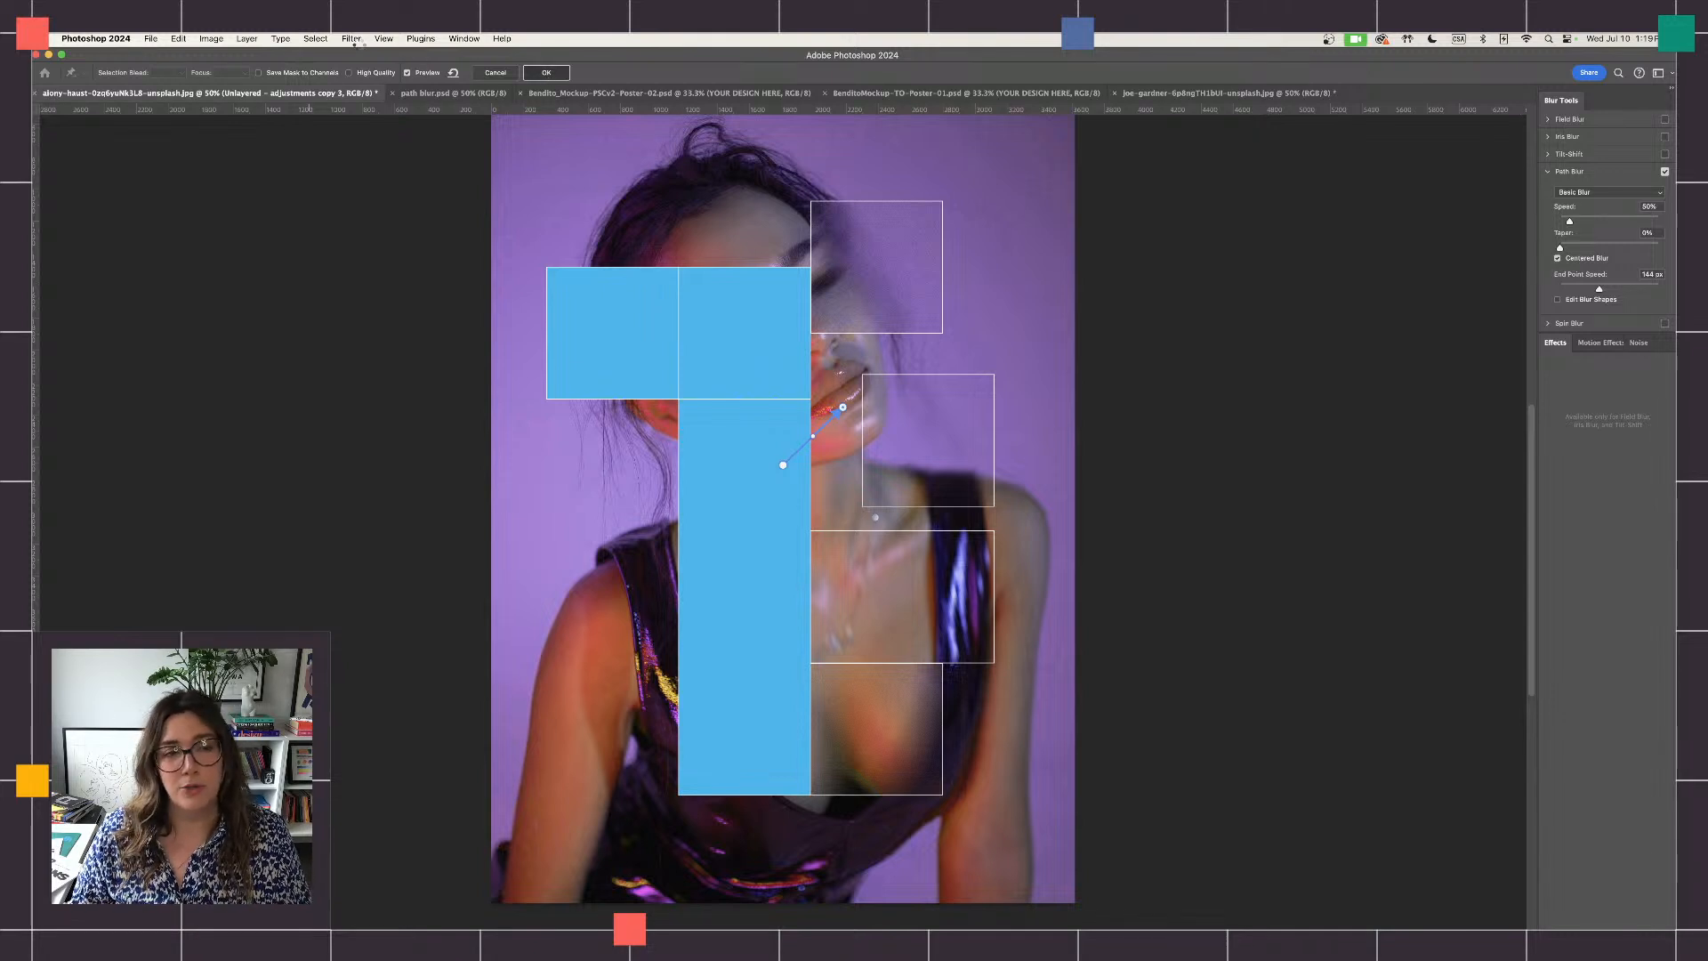
{"action": "key", "text": "Return"}
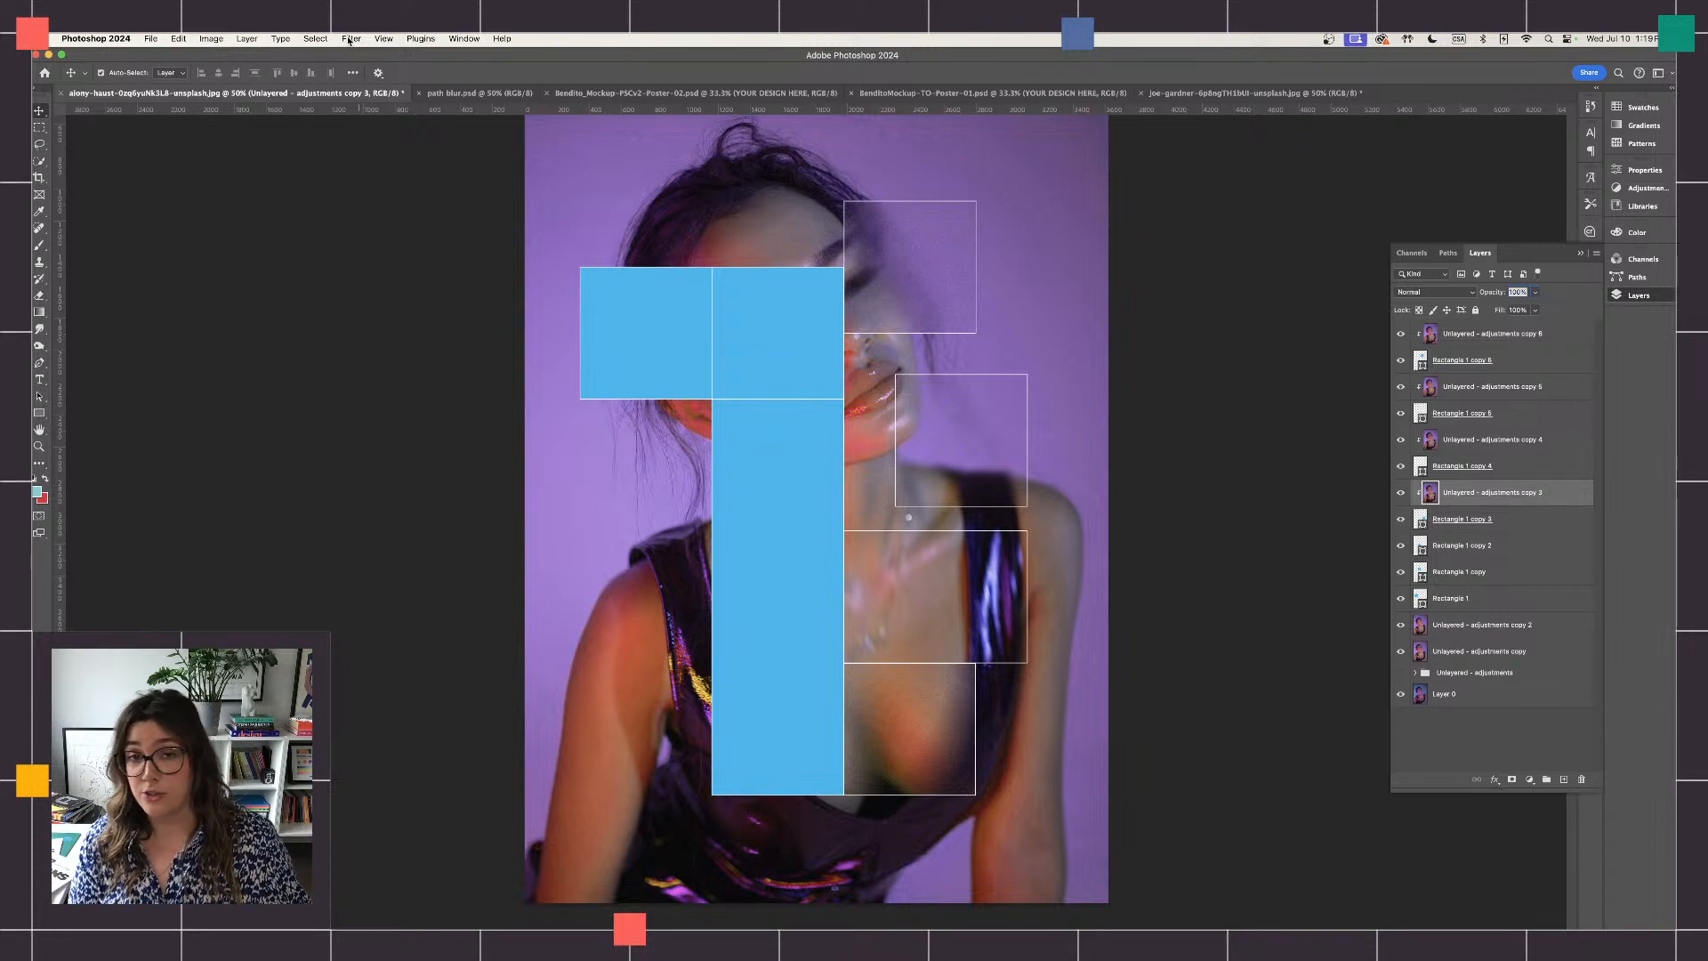
- Add uniform noise of about 12% to the blurred portrait copy clipped to Rectangle 1 copy 3
{"action": "left_click", "coordinate": [349, 40]}
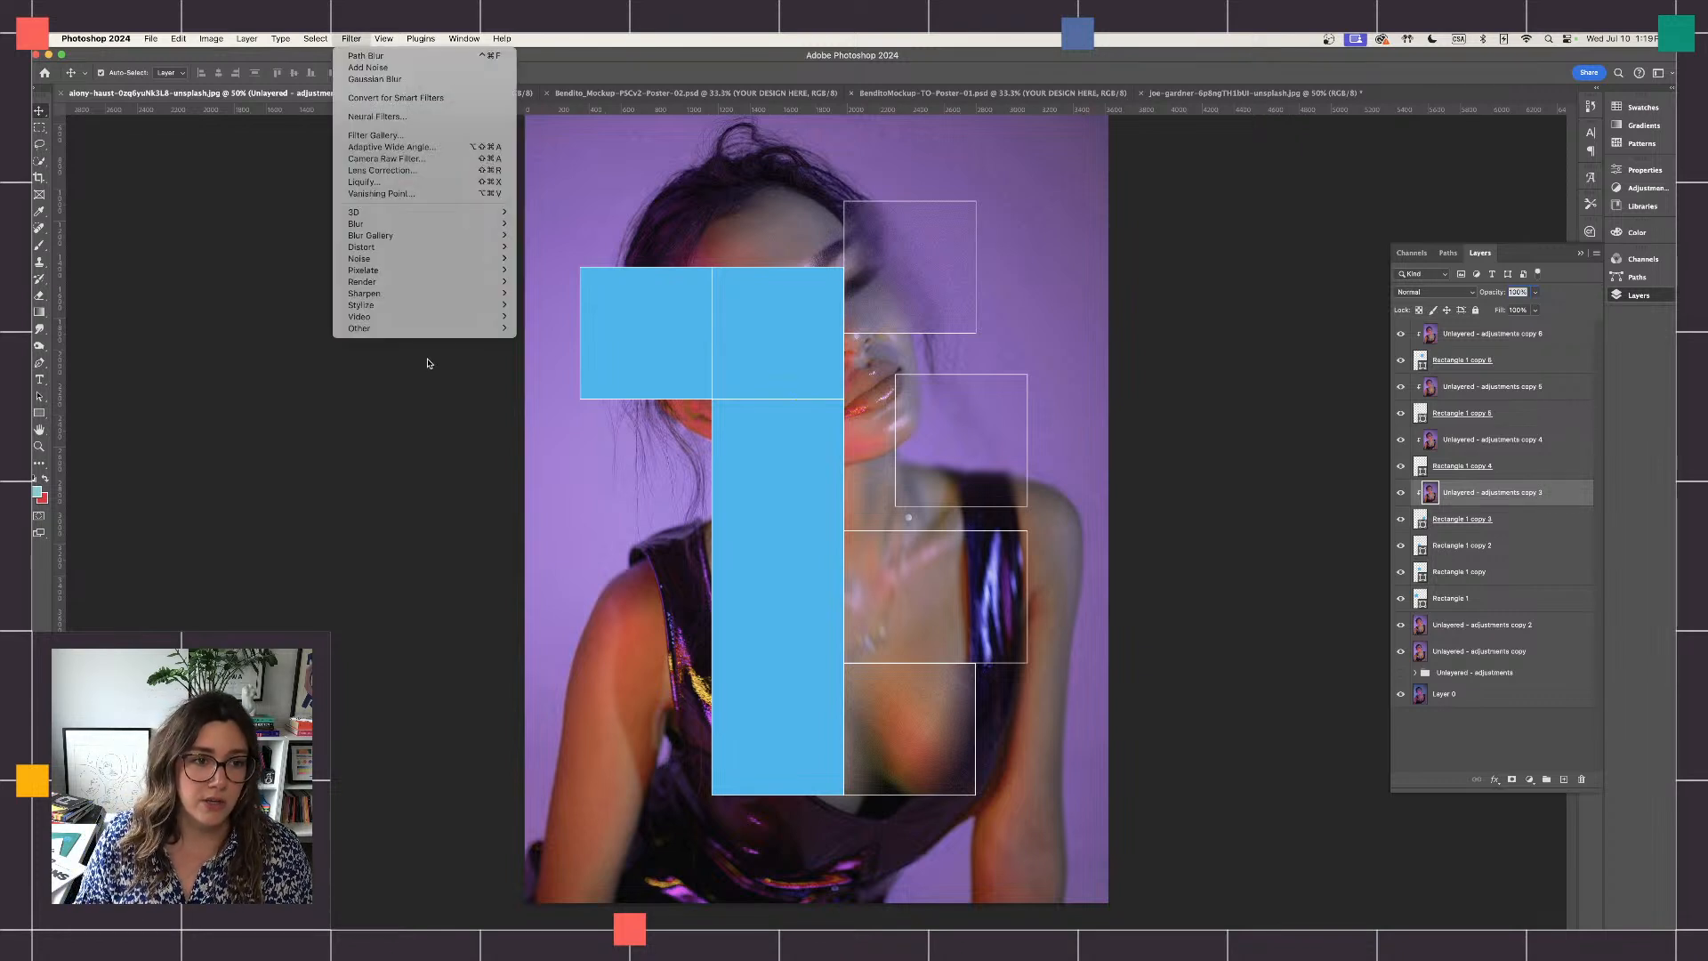
{"action": "mouse_move", "coordinate": [401, 259]}
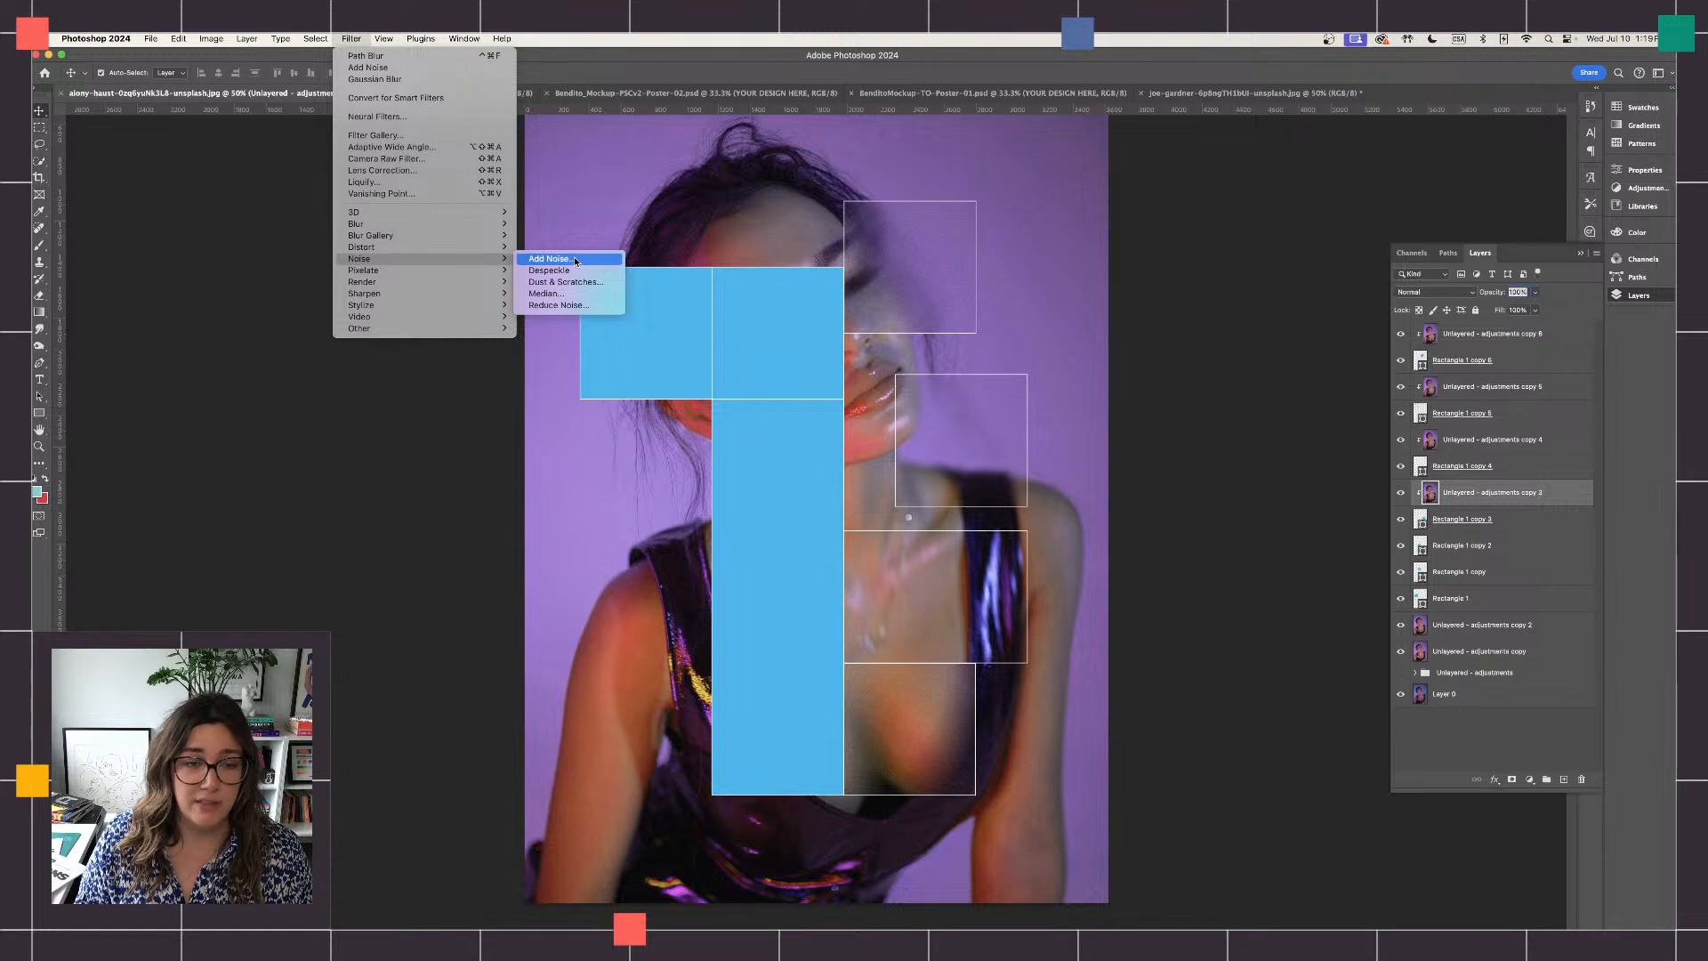
{"action": "left_click", "coordinate": [572, 267]}
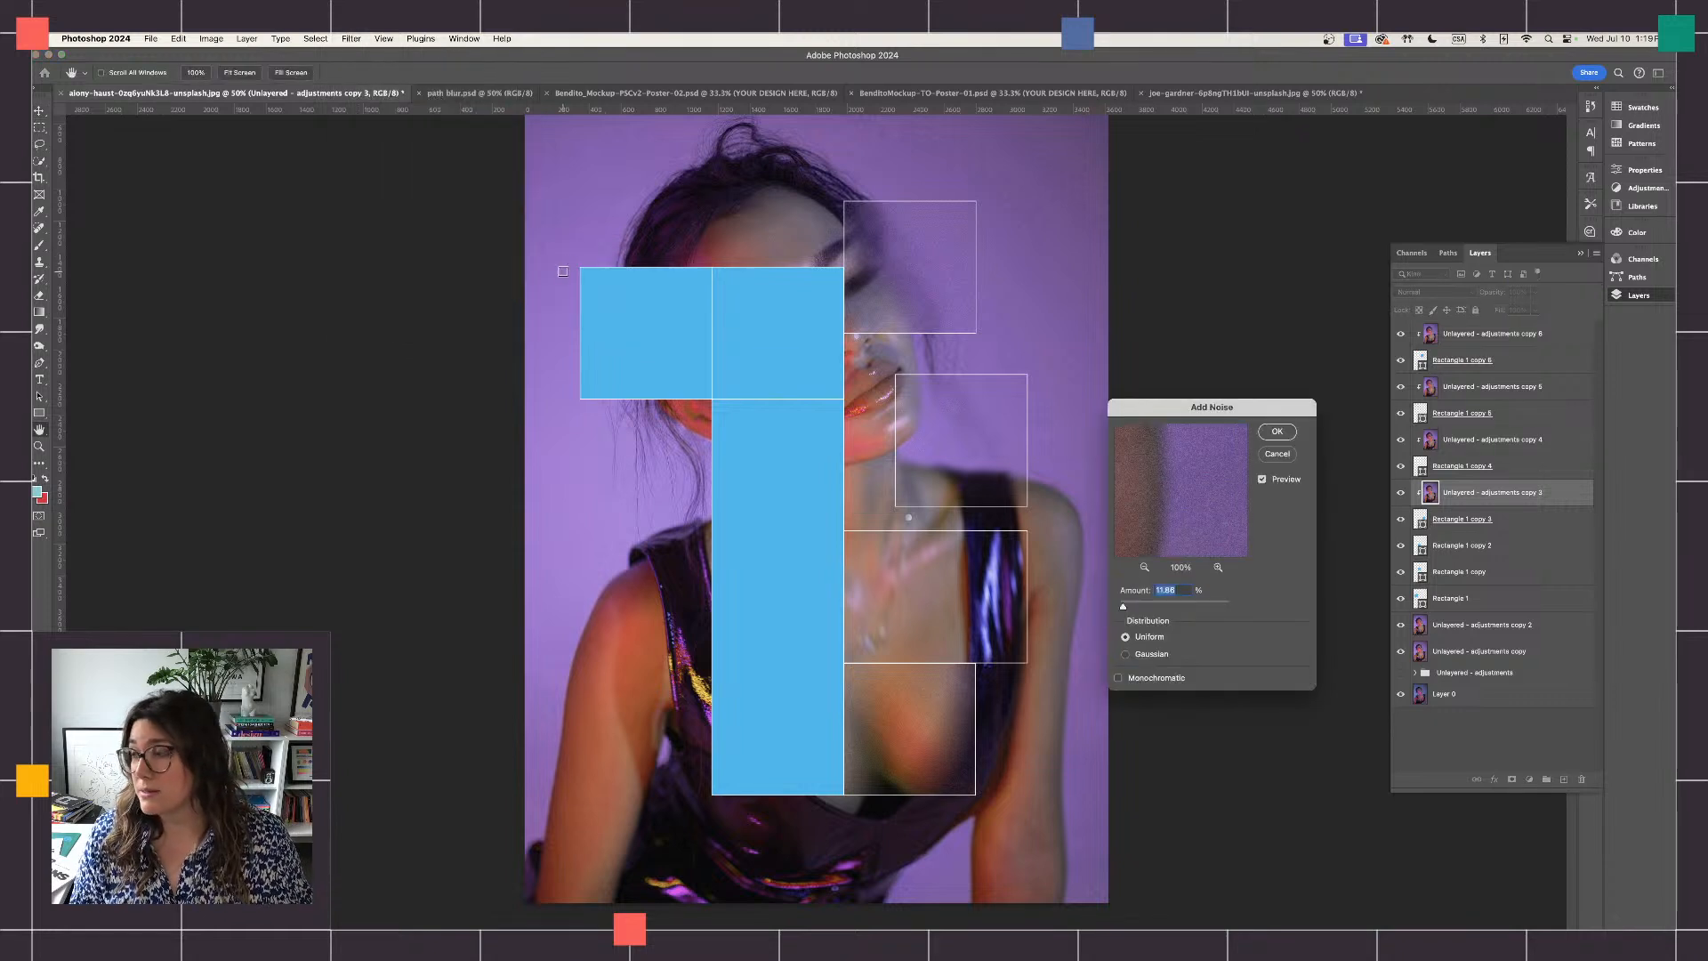
{"action": "left_click", "coordinate": [1276, 432]}
- Move "Unlayered - adjustments copy 2" directly above Rectangle 1 copy 2 and clip it to that rectangle as a clipping mask
{"action": "left_click", "coordinate": [1511, 634]}
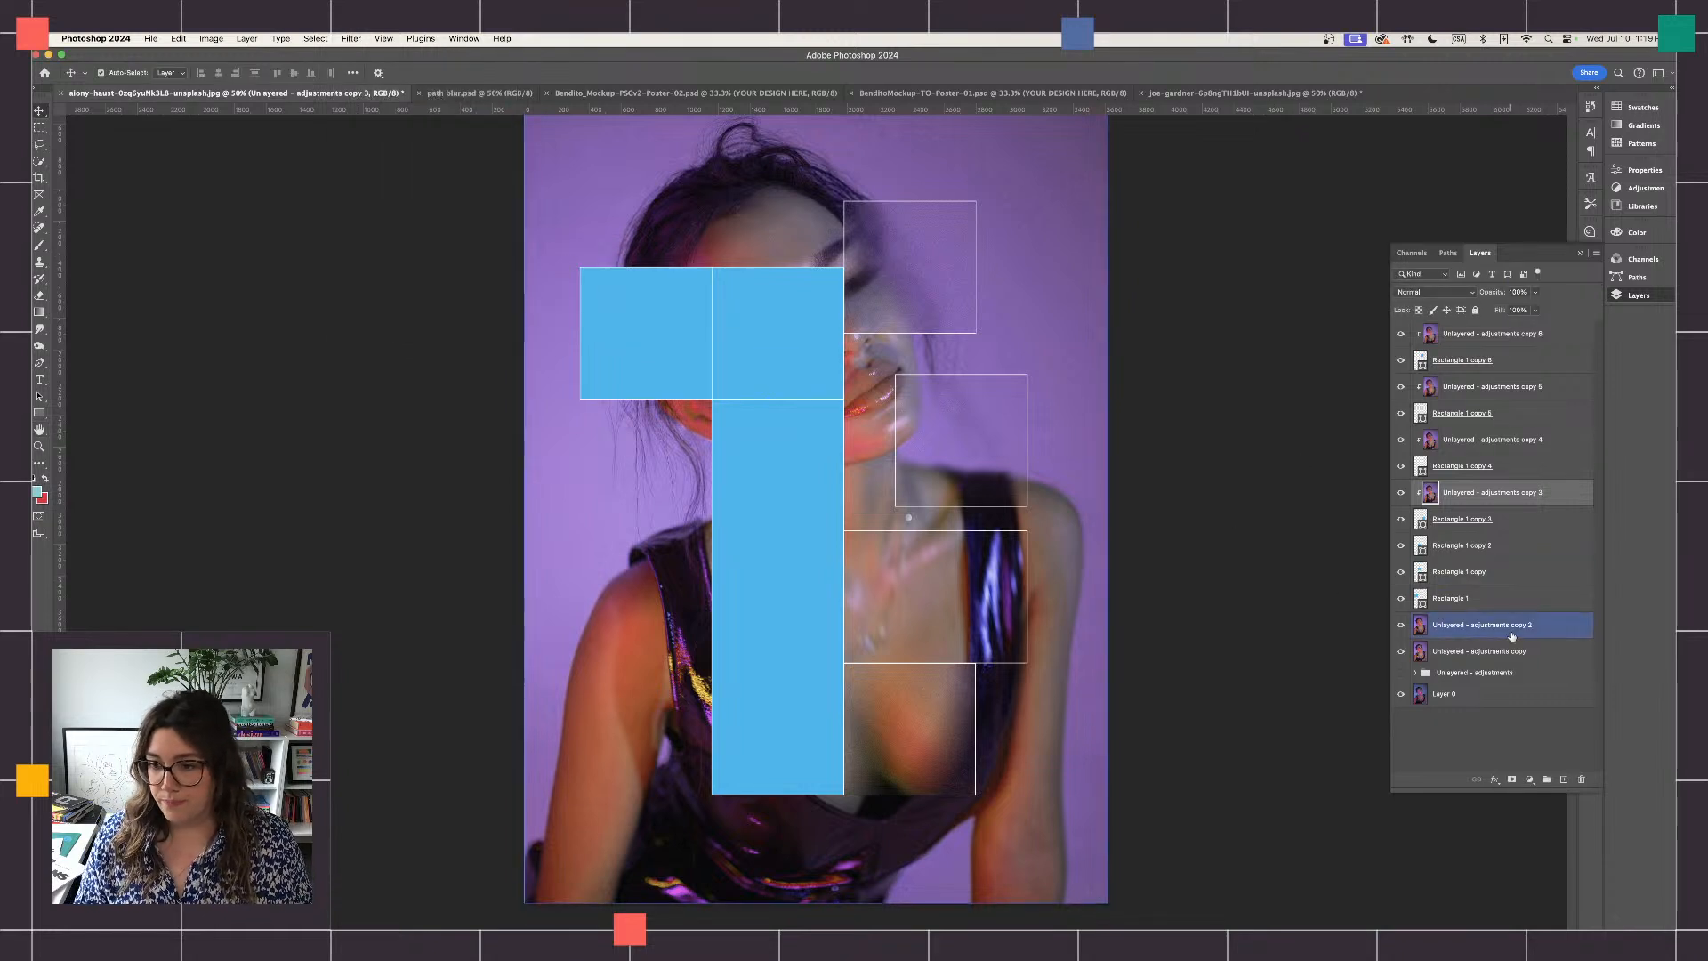
{"action": "left_click_drag", "start_coordinate": [1512, 637], "coordinate": [1502, 550]}
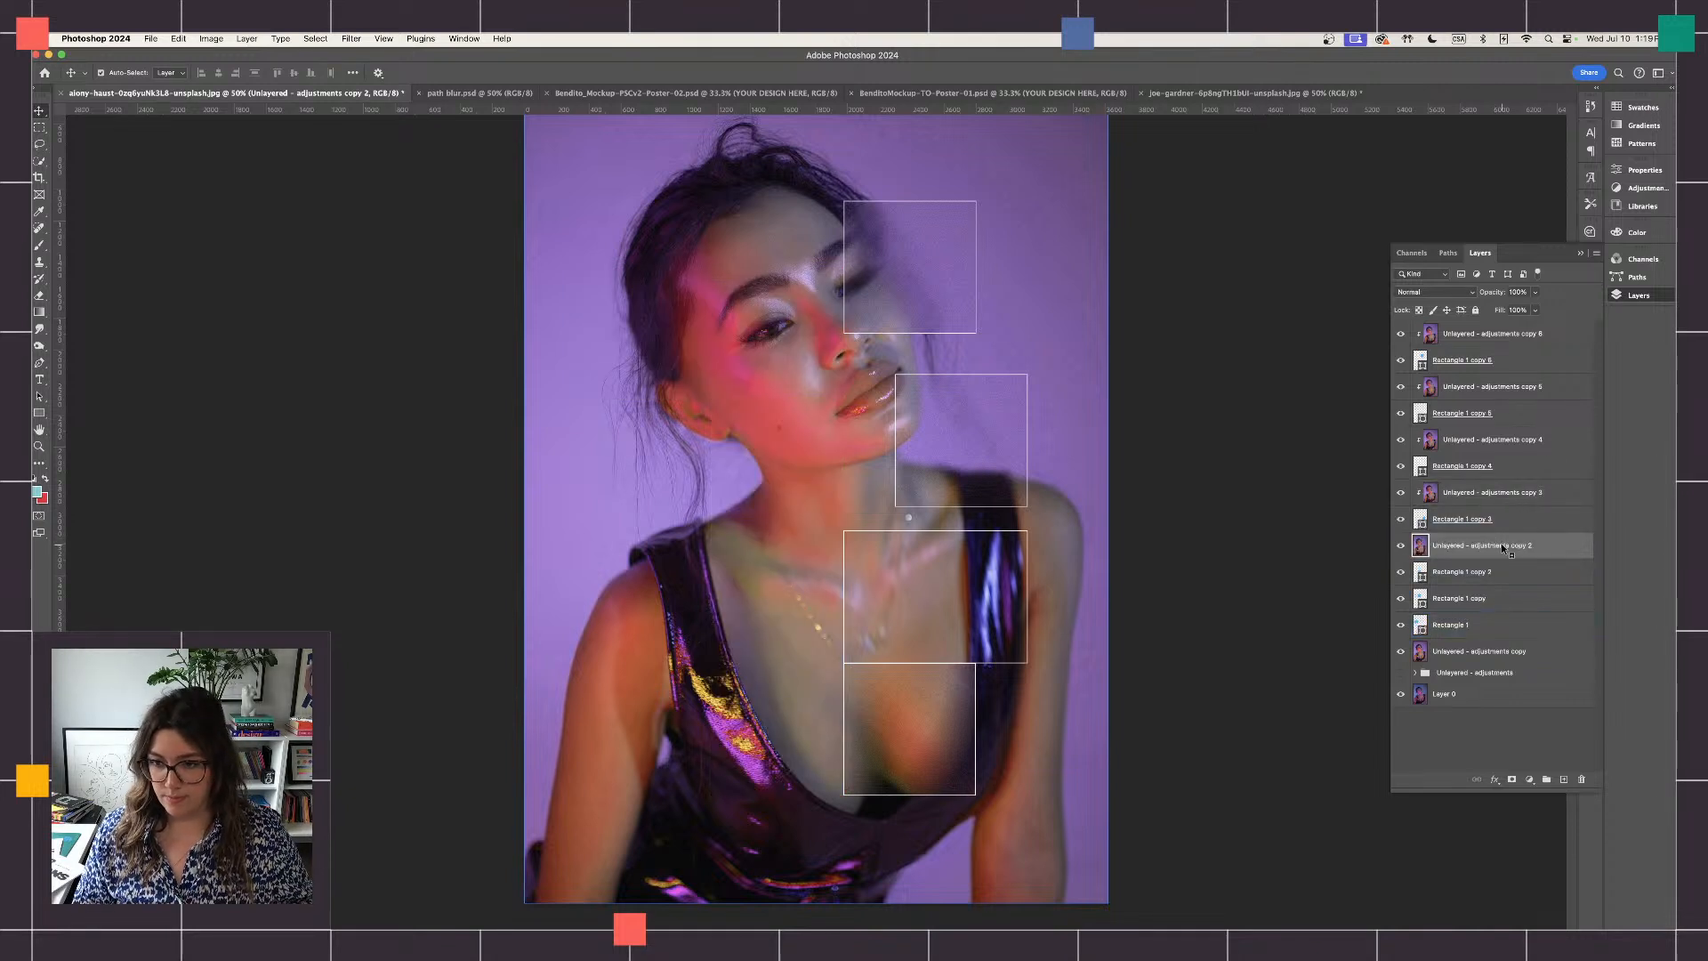
{"action": "right_click", "coordinate": [1502, 547]}
{"action": "left_click", "coordinate": [1584, 819]}
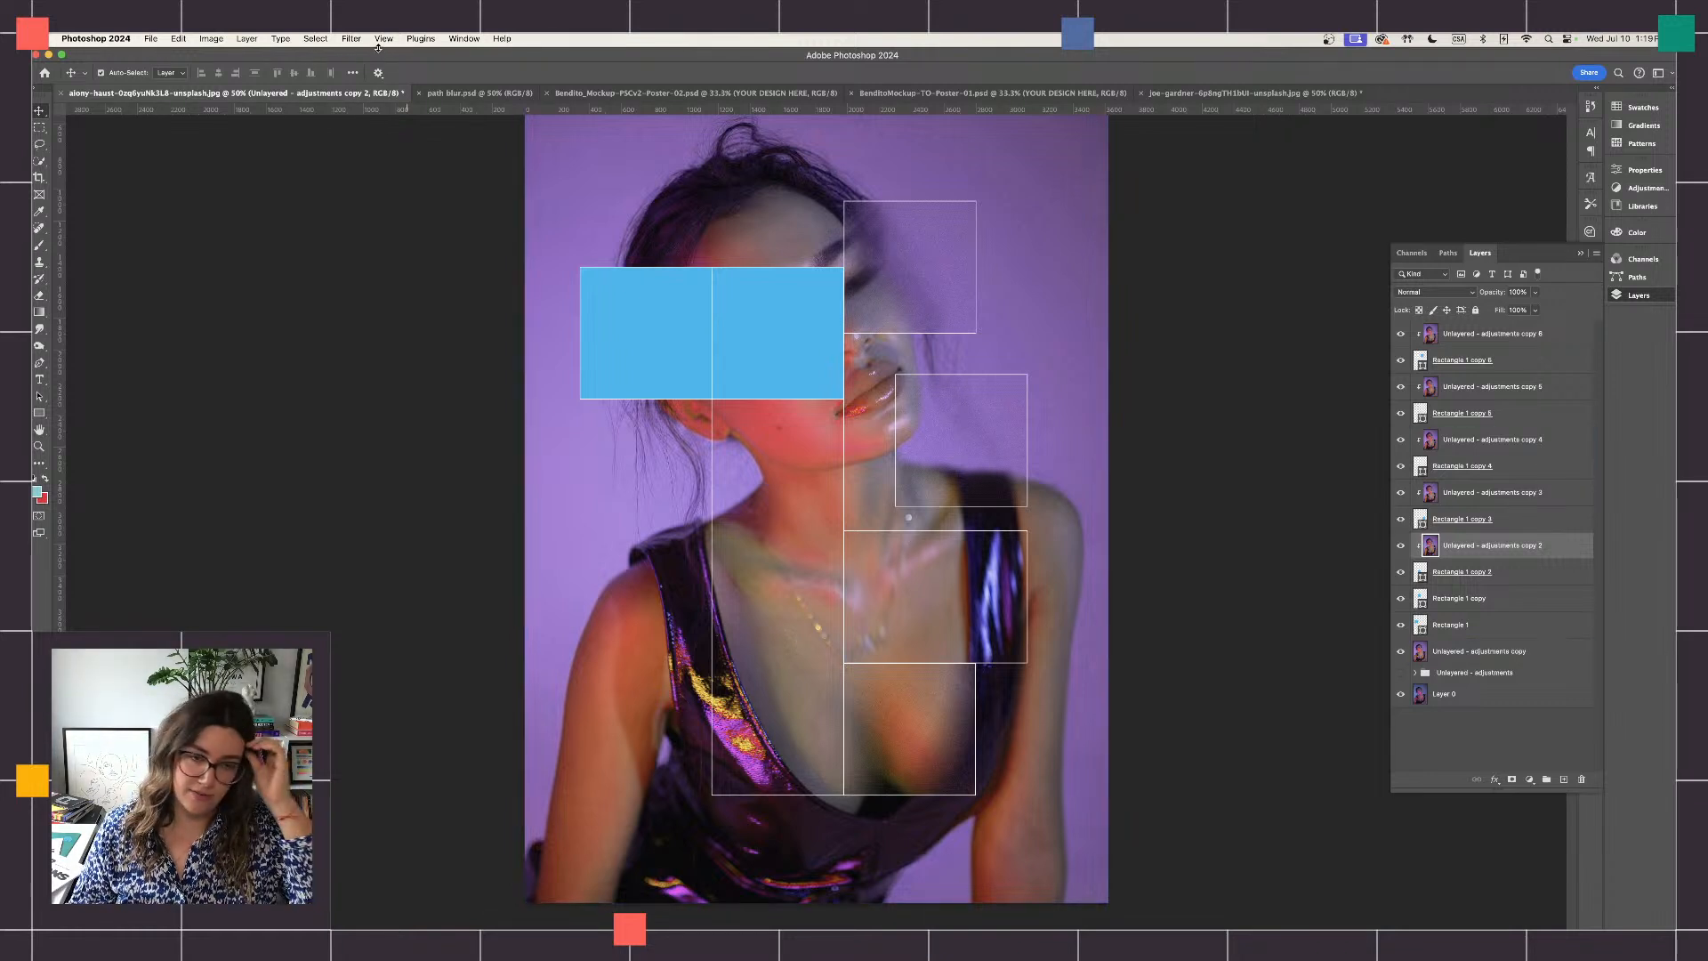
- Apply a 50% speed Path Blur to the portrait copy clipped to Rectangle 1 copy 2, stretching the path diagonally down-left from the neck
{"action": "left_click", "coordinate": [352, 38]}
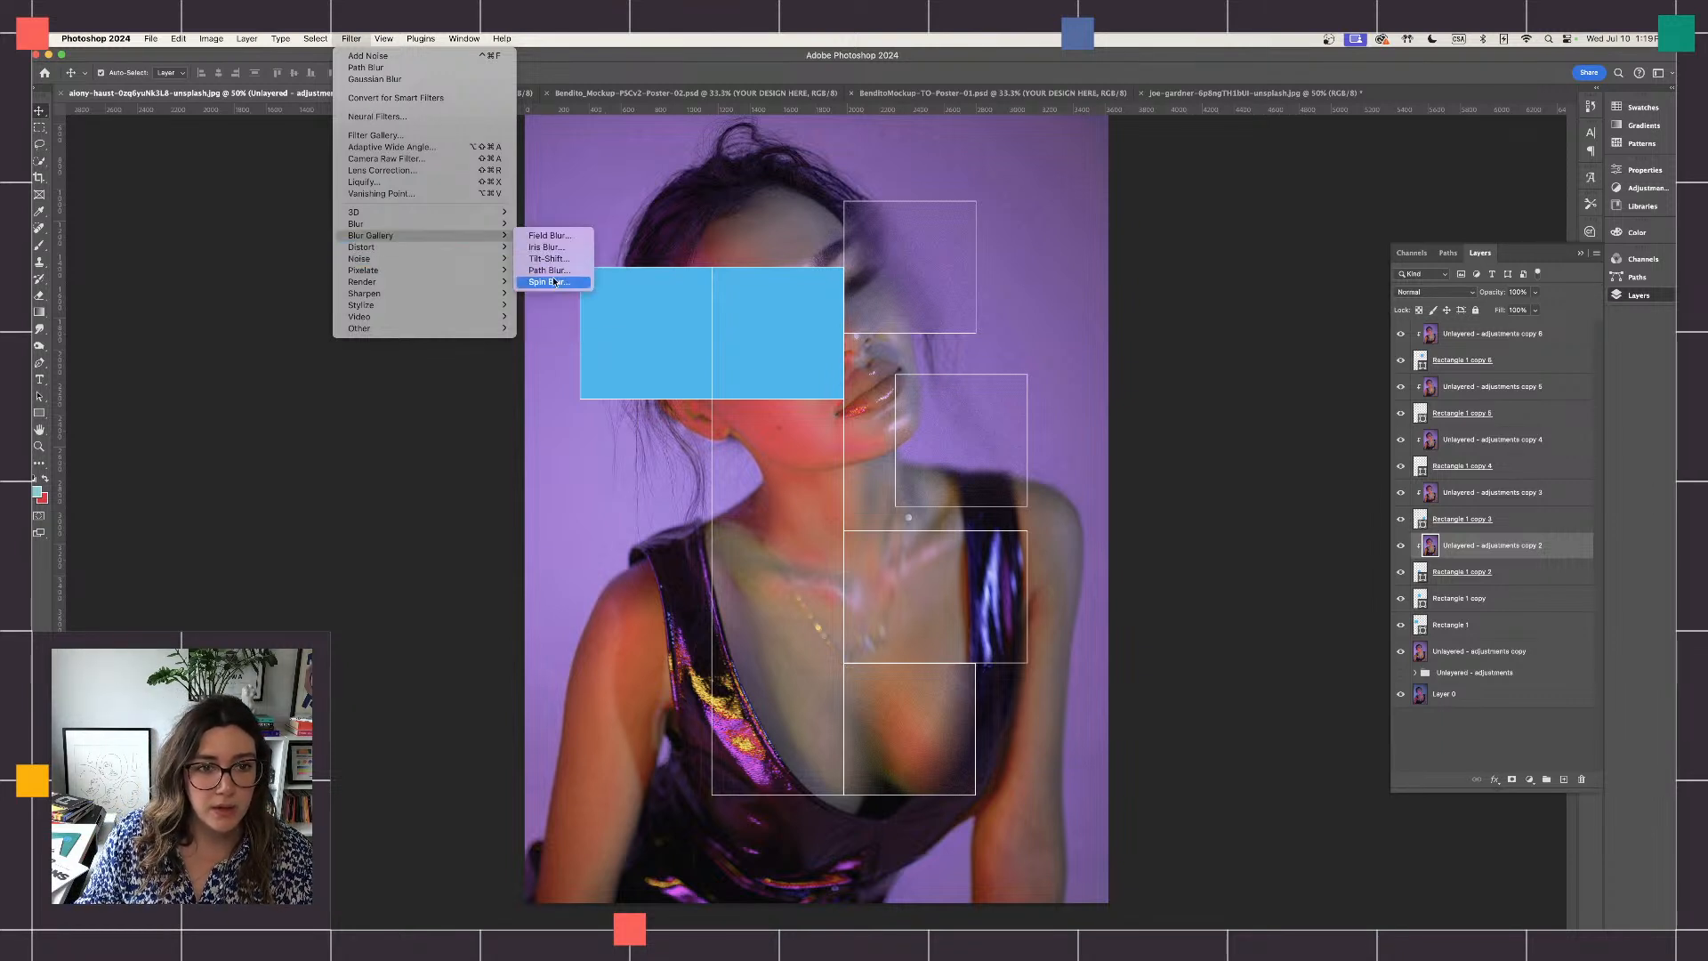
{"action": "left_click", "coordinate": [554, 277]}
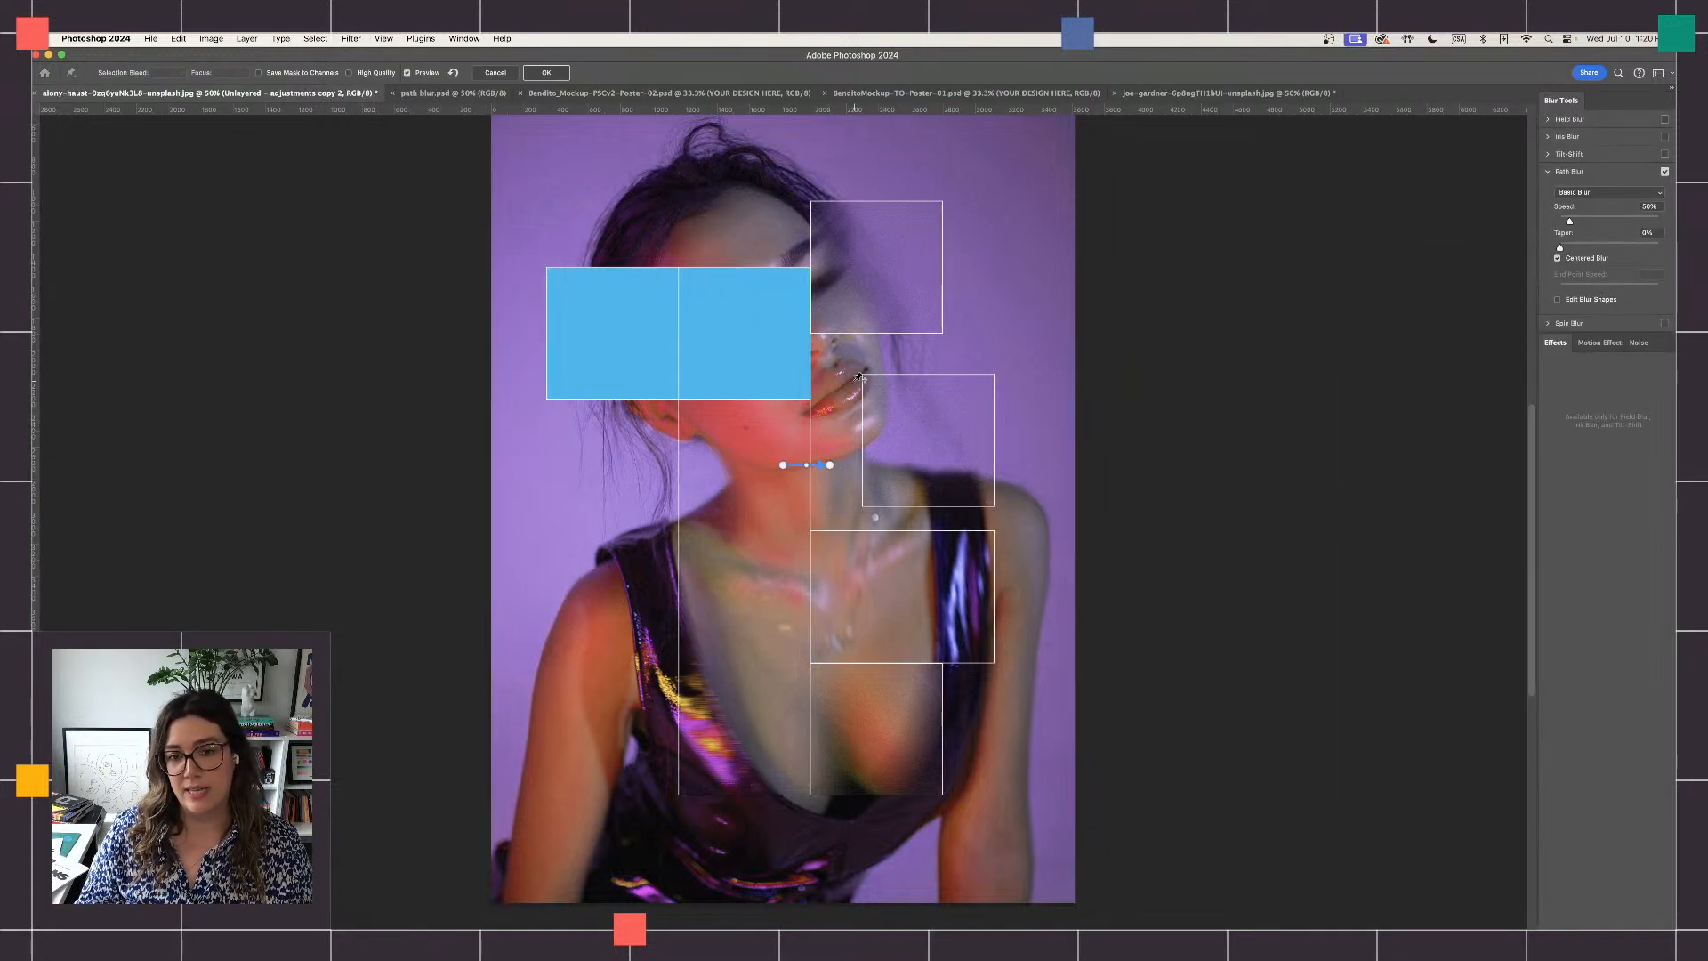
{"action": "left_click", "coordinate": [830, 466]}
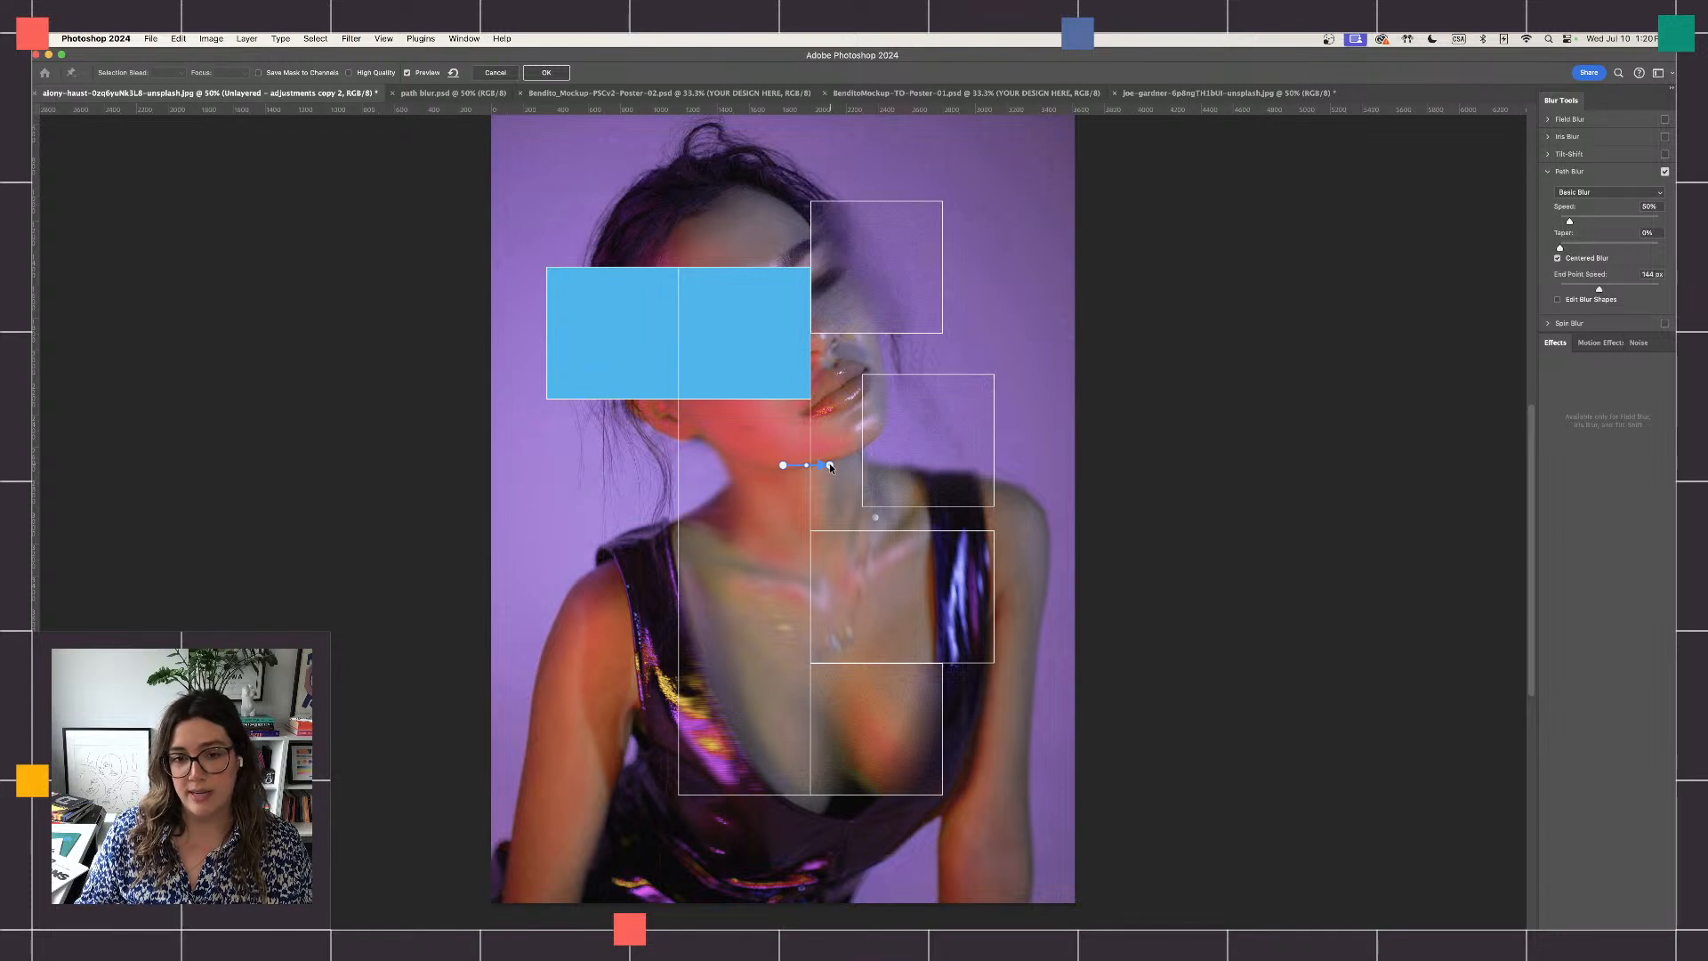
{"action": "left_click_drag", "start_coordinate": [830, 467], "coordinate": [654, 702]}
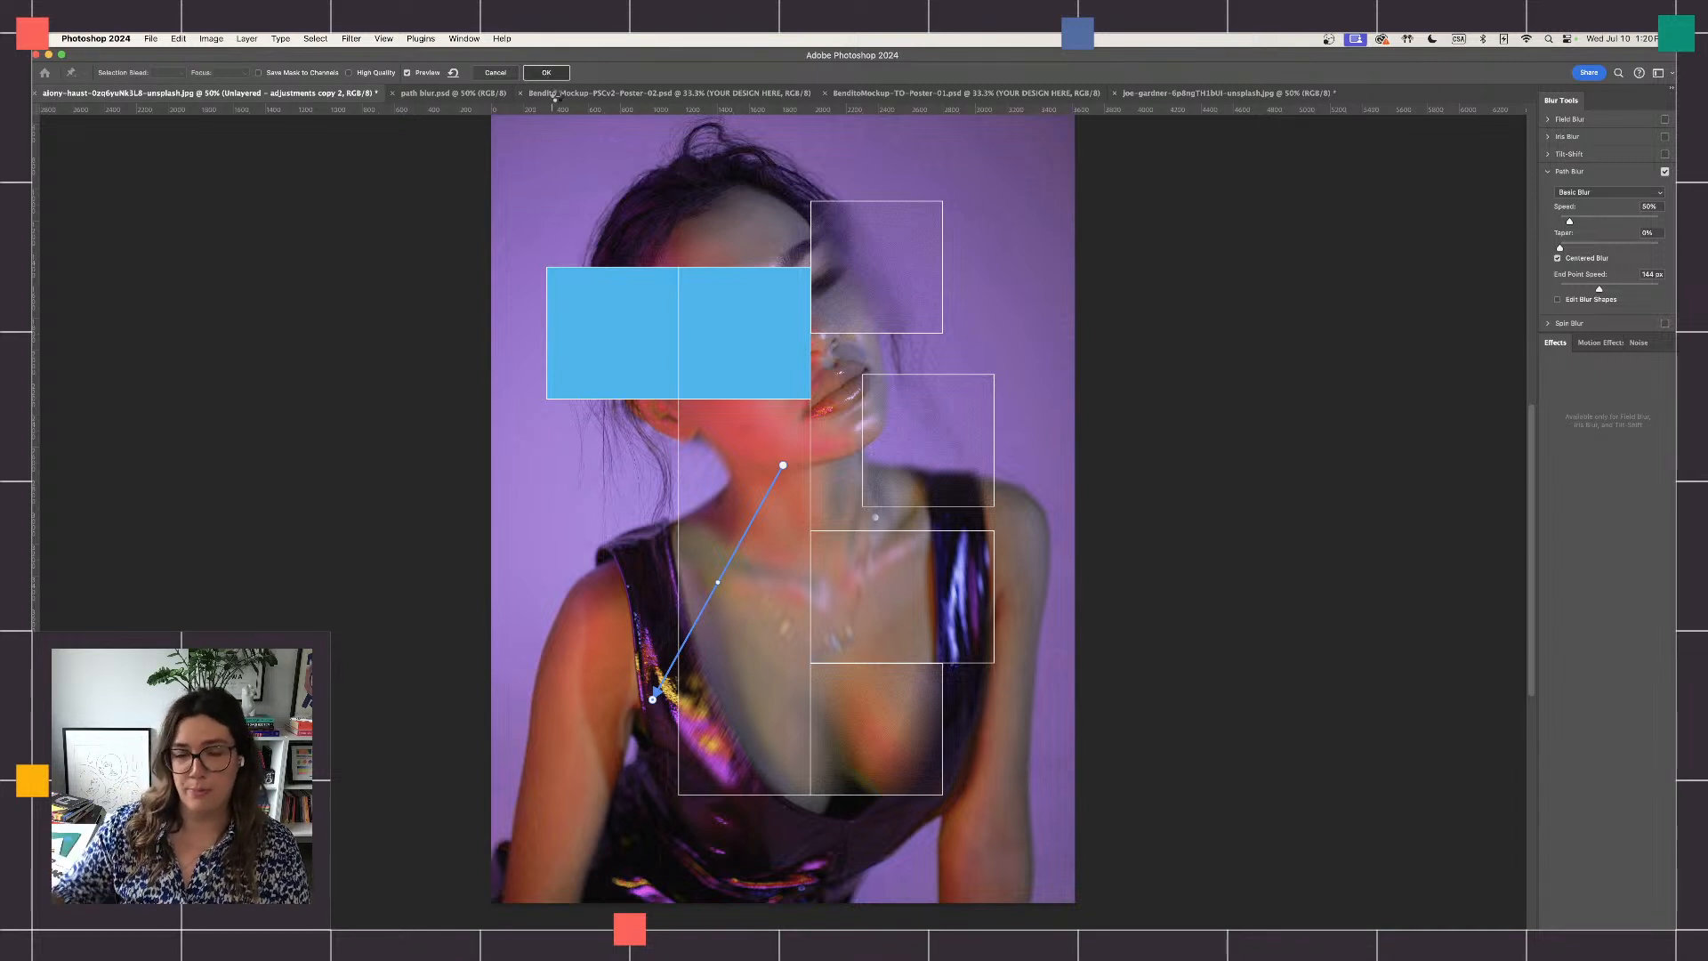
{"action": "key", "text": "Return"}
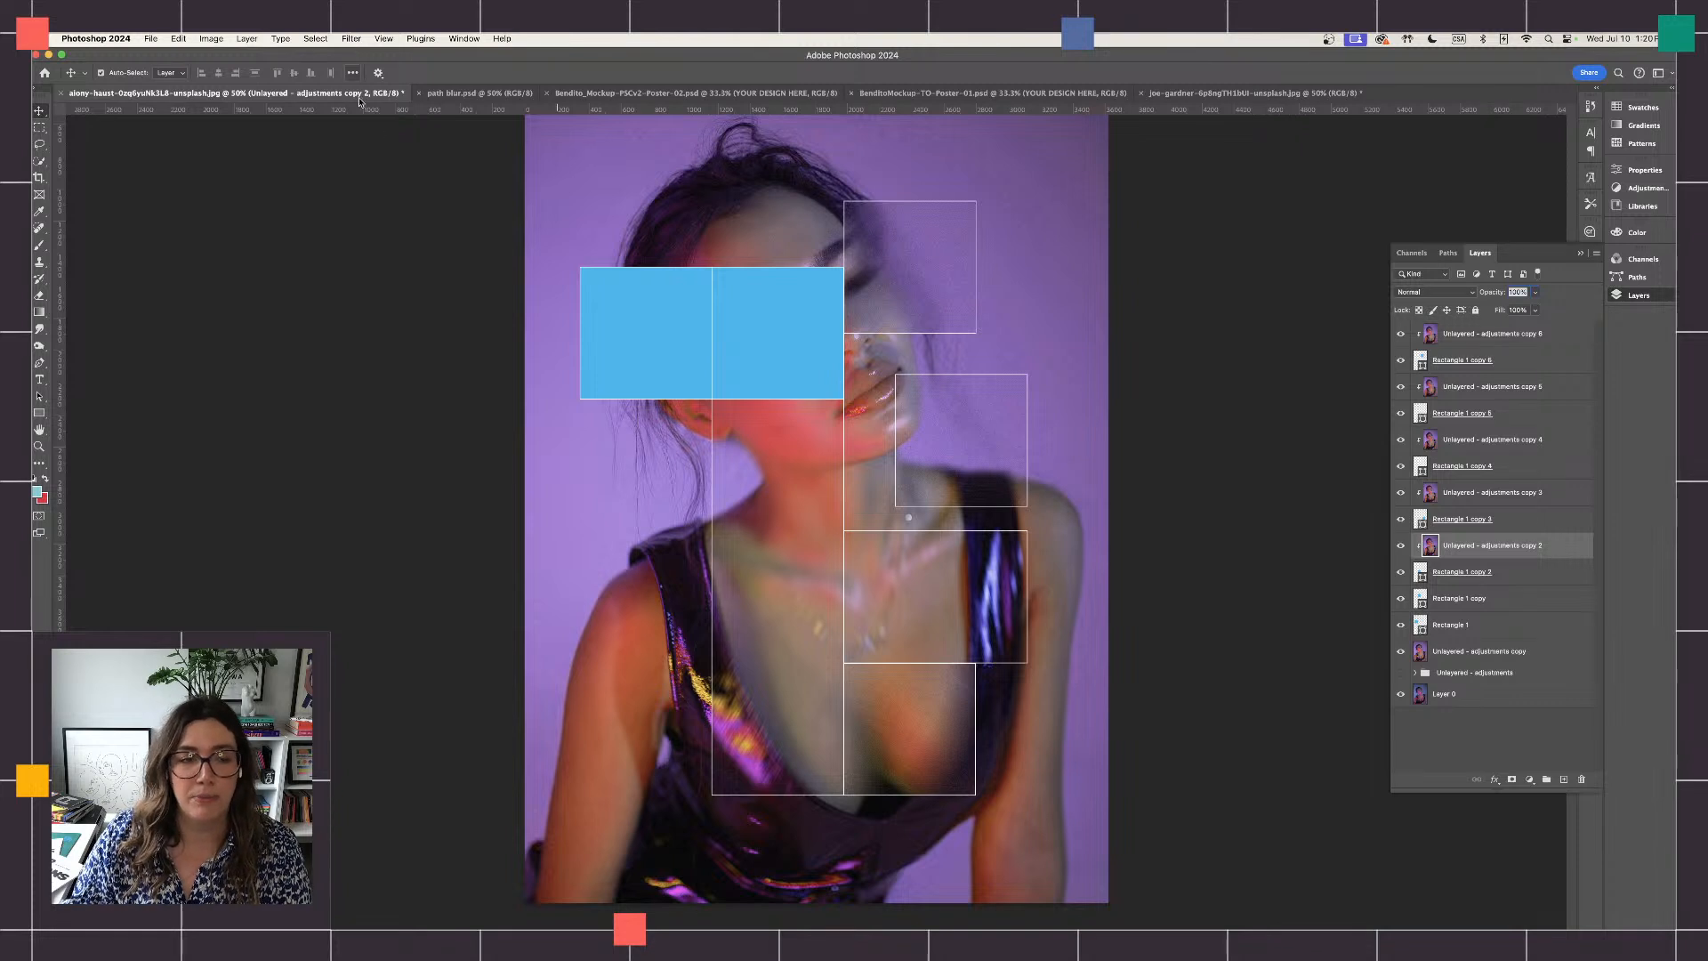
- Add uniform noise of about 12% to the blurred portrait copy clipped to Rectangle 1 copy 2
{"action": "left_click", "coordinate": [354, 39]}
{"action": "mouse_move", "coordinate": [463, 259]}
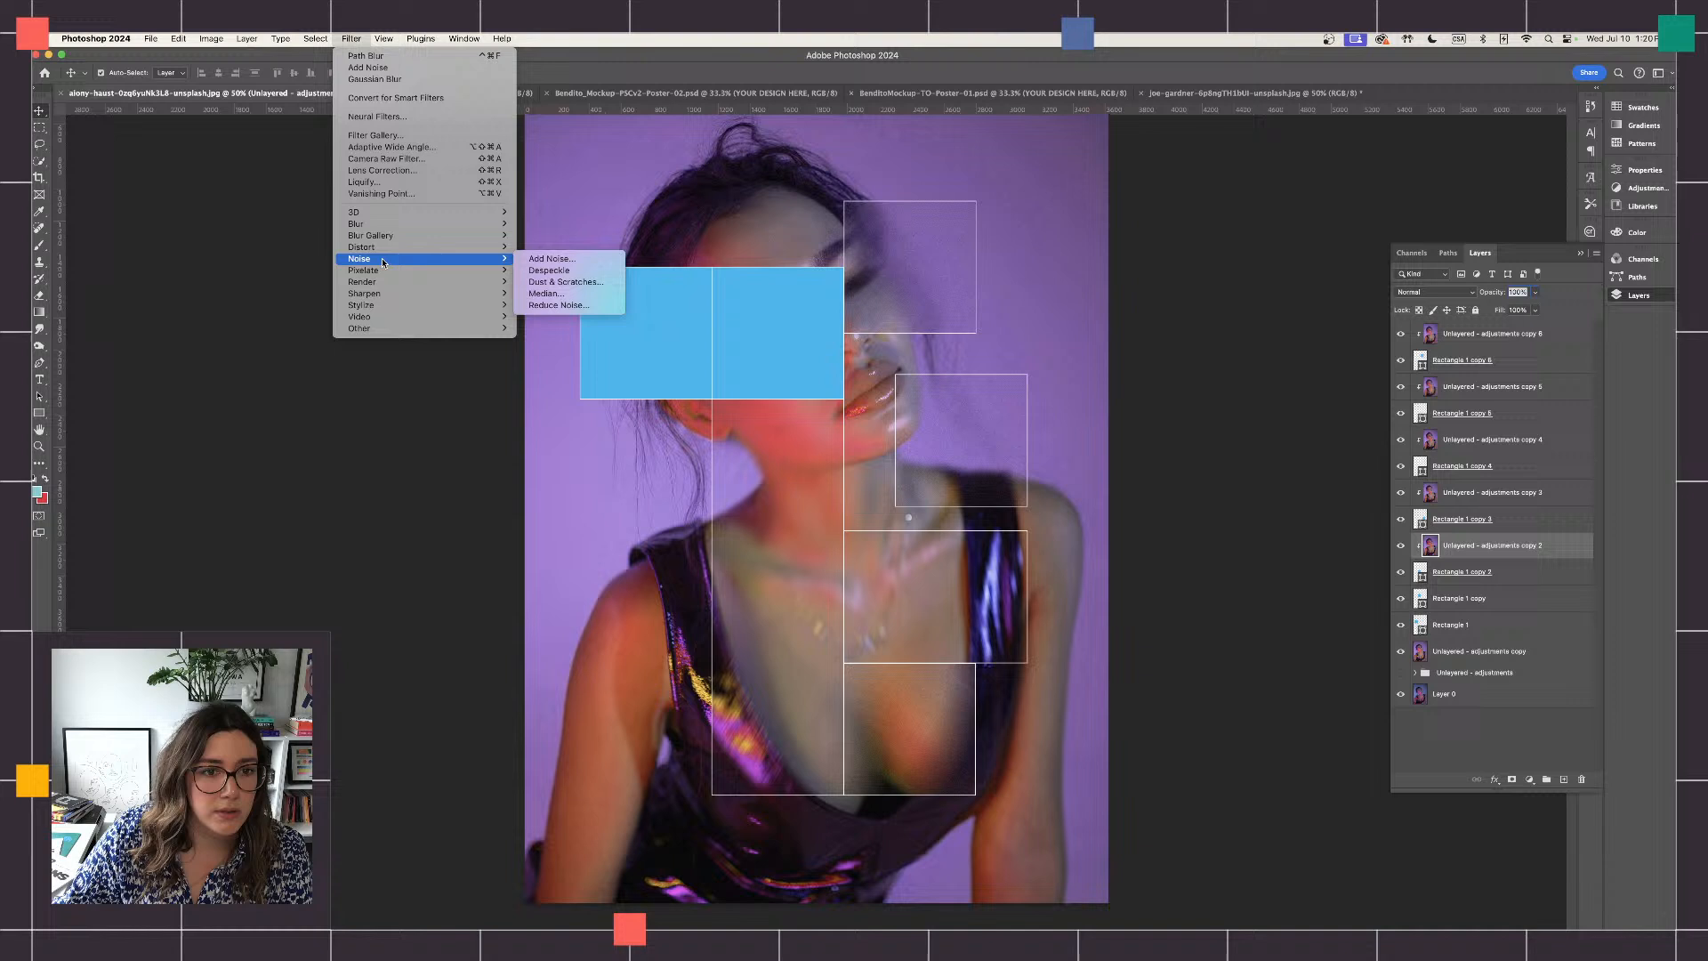
{"action": "left_click", "coordinate": [552, 258]}
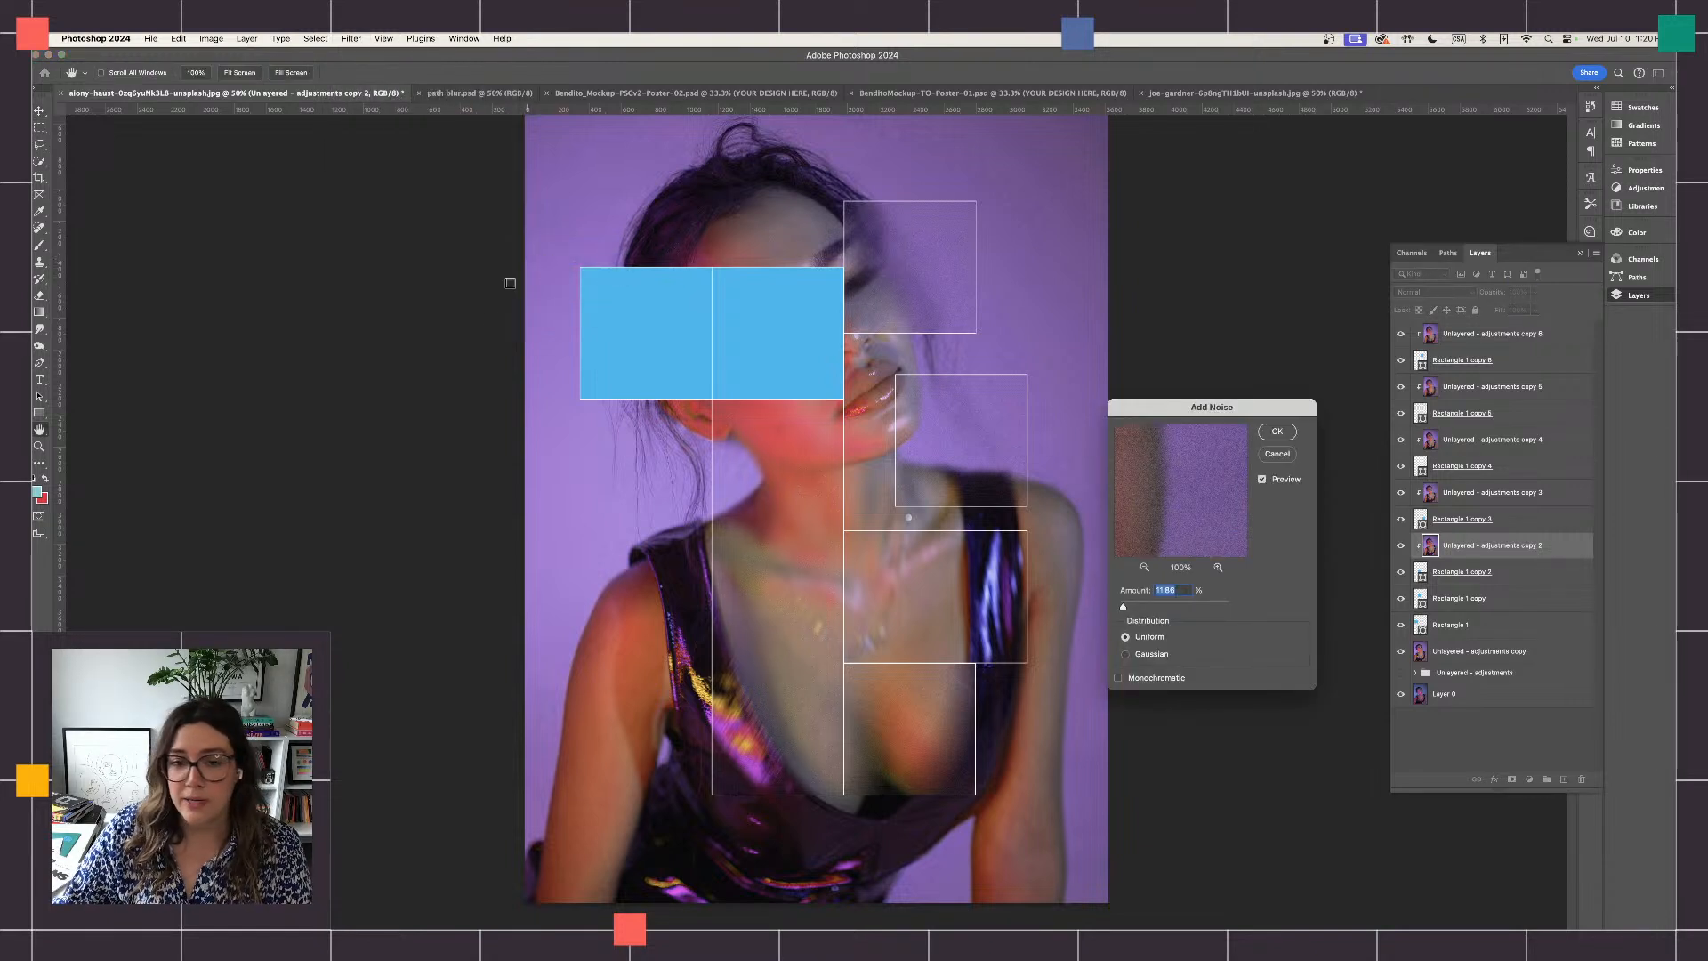
{"action": "left_click", "coordinate": [1278, 432]}
- Duplicate "Unlayered - adjustments copy", place the duplicate directly above Rectangle 1 copy, and clip it to that rectangle as a clipping mask
{"action": "left_click", "coordinate": [1503, 652]}
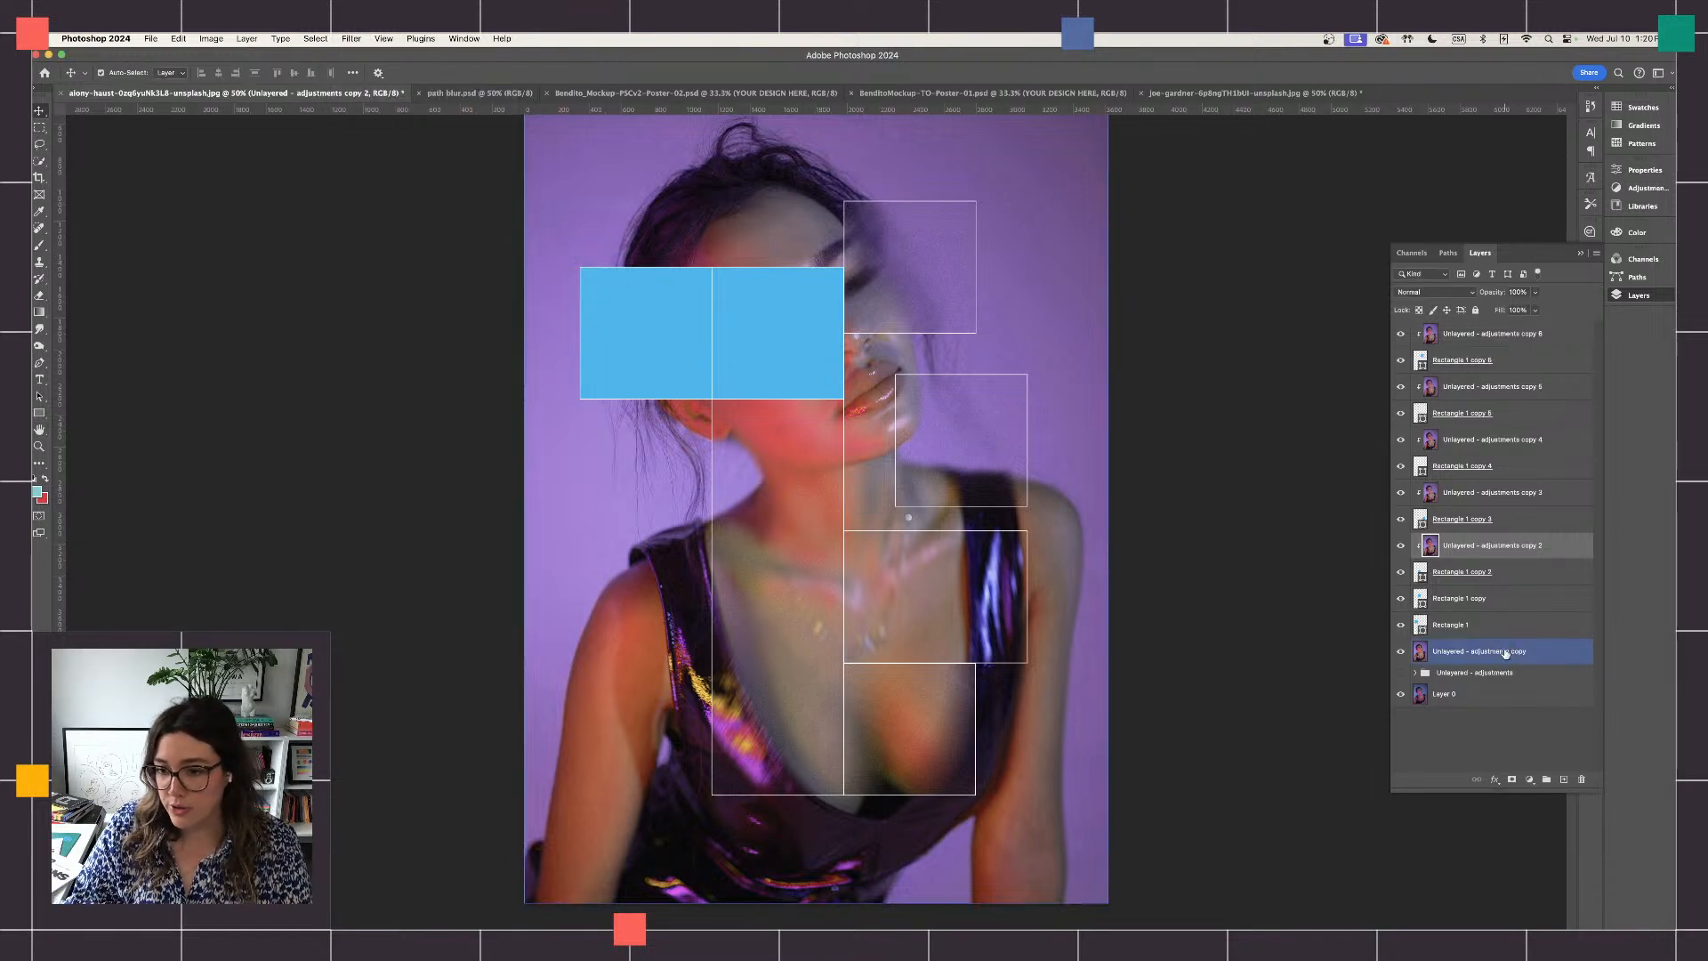
{"action": "key", "text": "super+j"}
{"action": "left_click_drag", "start_coordinate": [1503, 652], "coordinate": [1495, 607]}
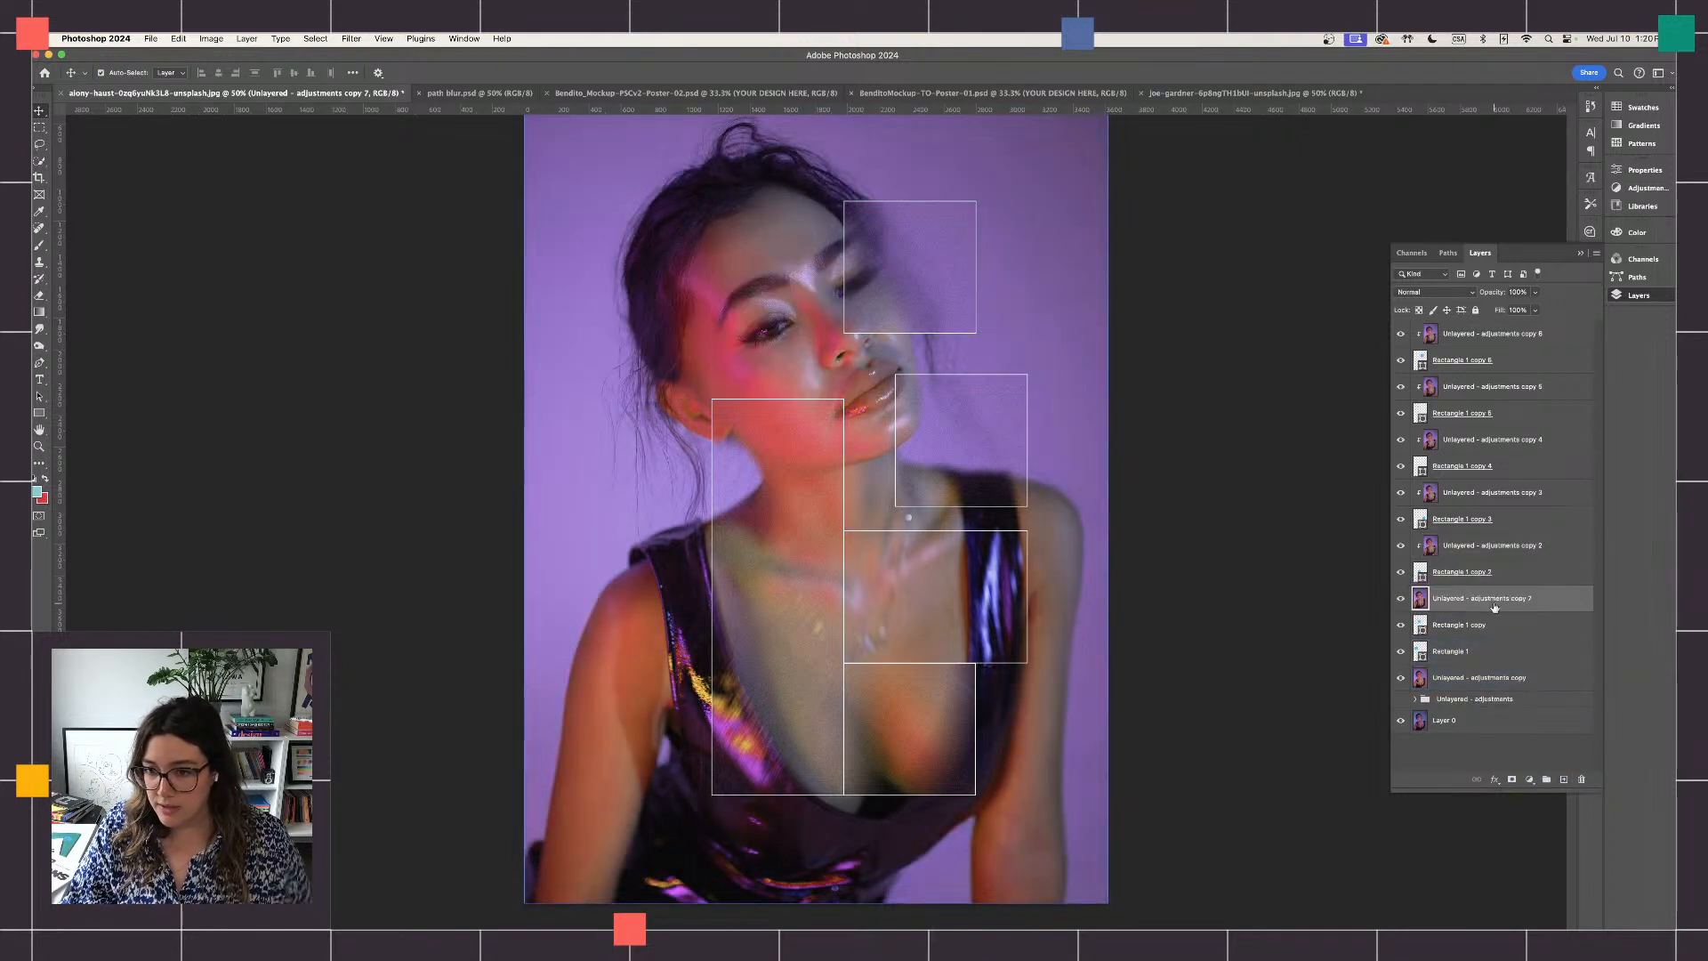
{"action": "right_click", "coordinate": [1499, 598]}
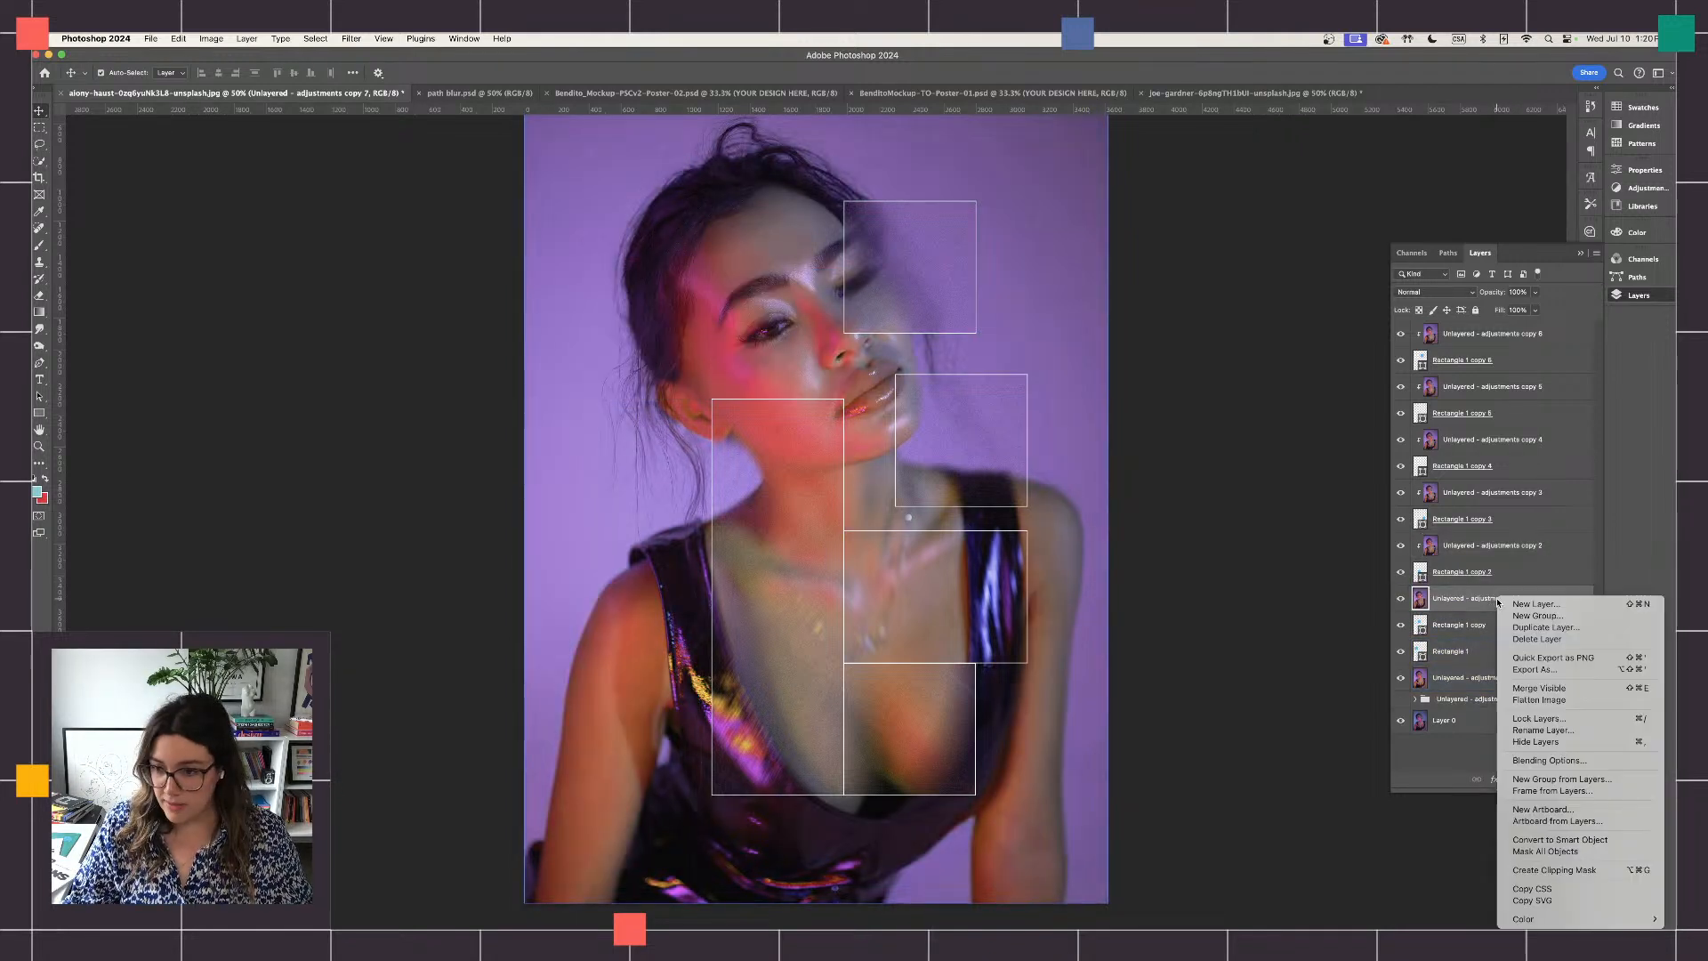
{"action": "left_click", "coordinate": [1553, 869]}
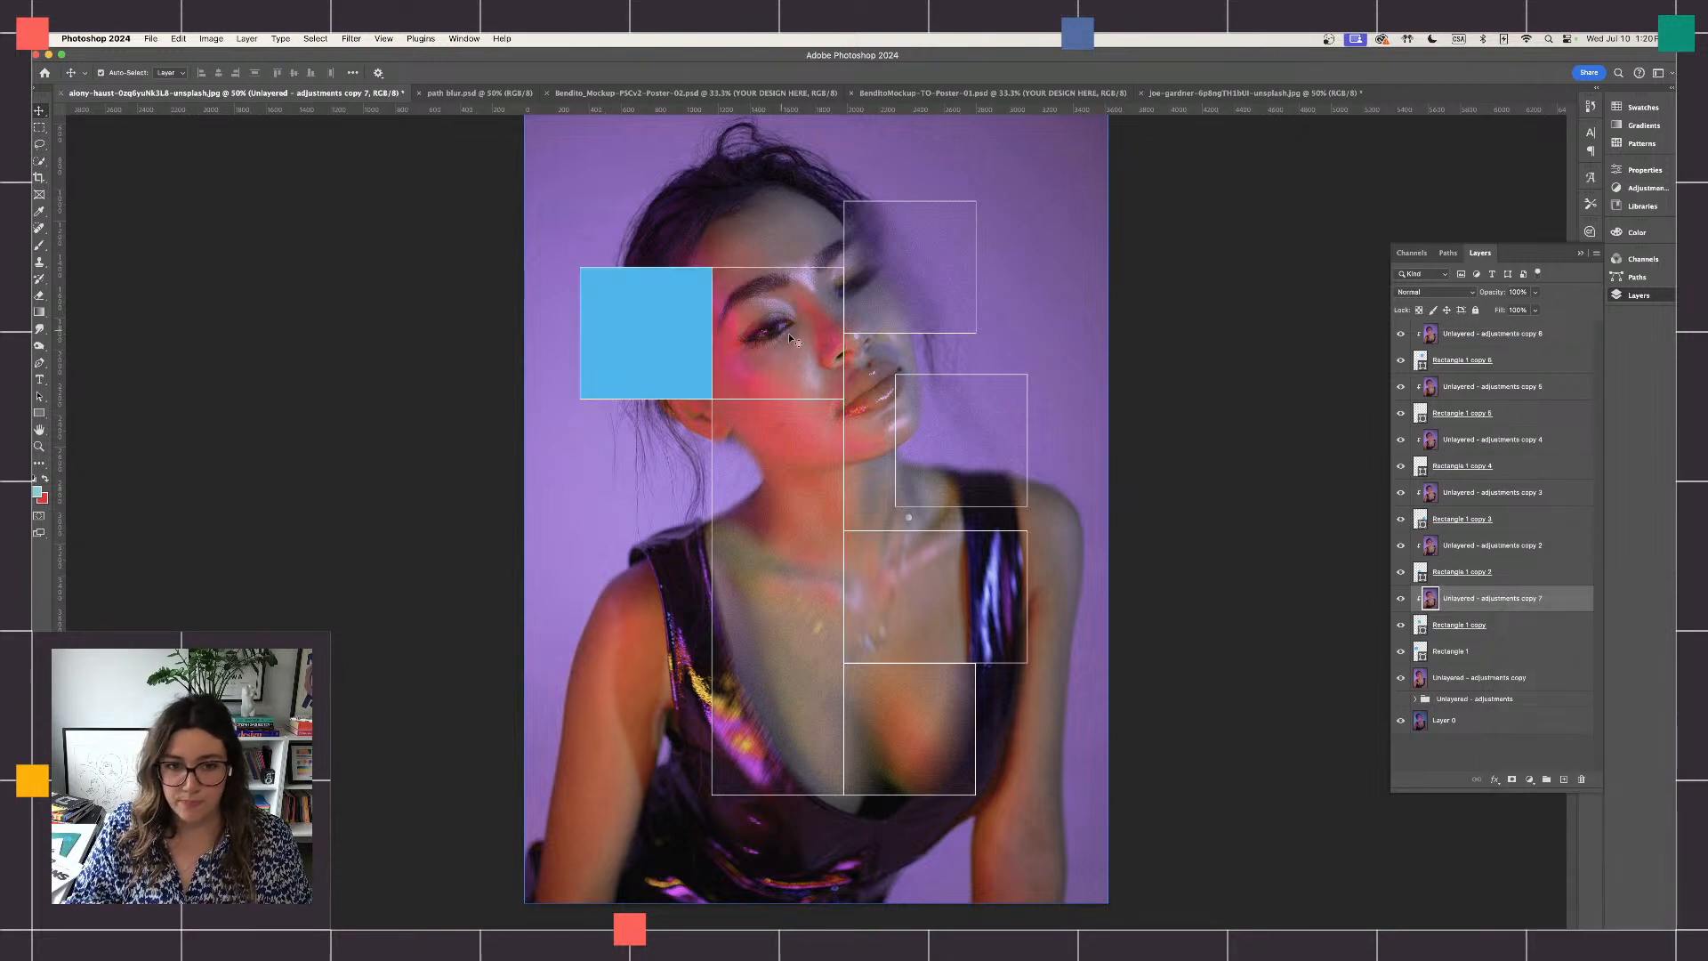
- Apply a Path Blur of about 108% speed to the portrait copy clipped to Rectangle 1 copy, stretching the path diagonally down-left from the neck to the shoulder
{"action": "left_click", "coordinate": [351, 39]}
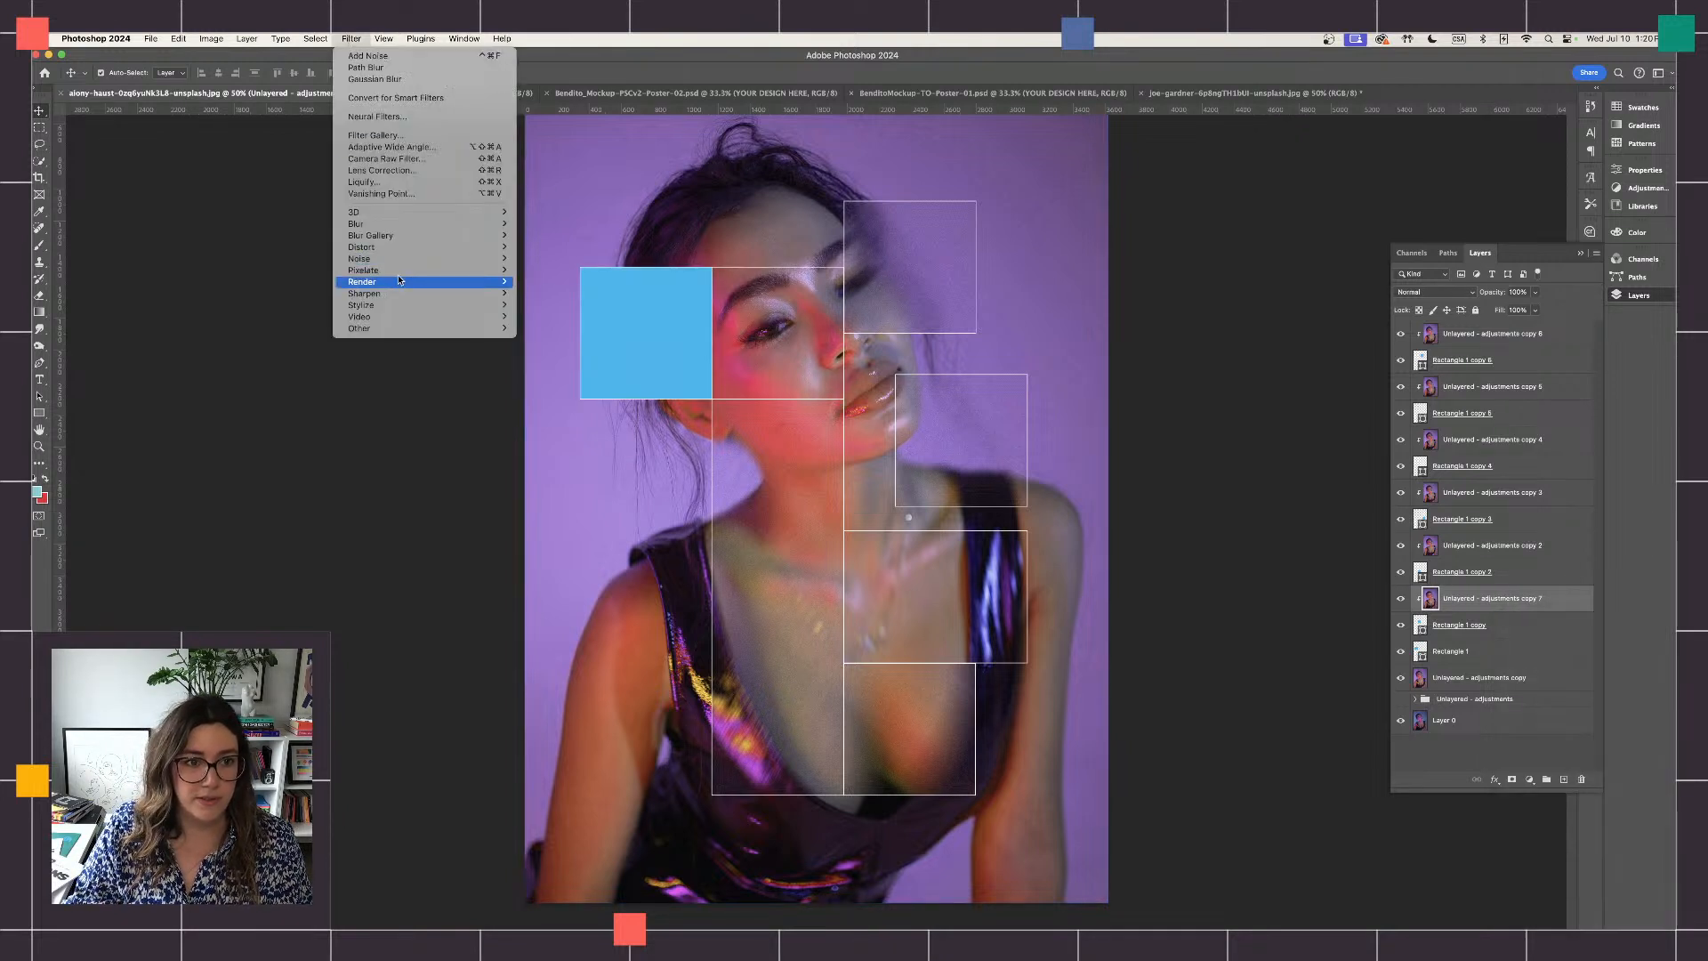
{"action": "mouse_move", "coordinate": [418, 235]}
{"action": "left_click", "coordinate": [548, 273]}
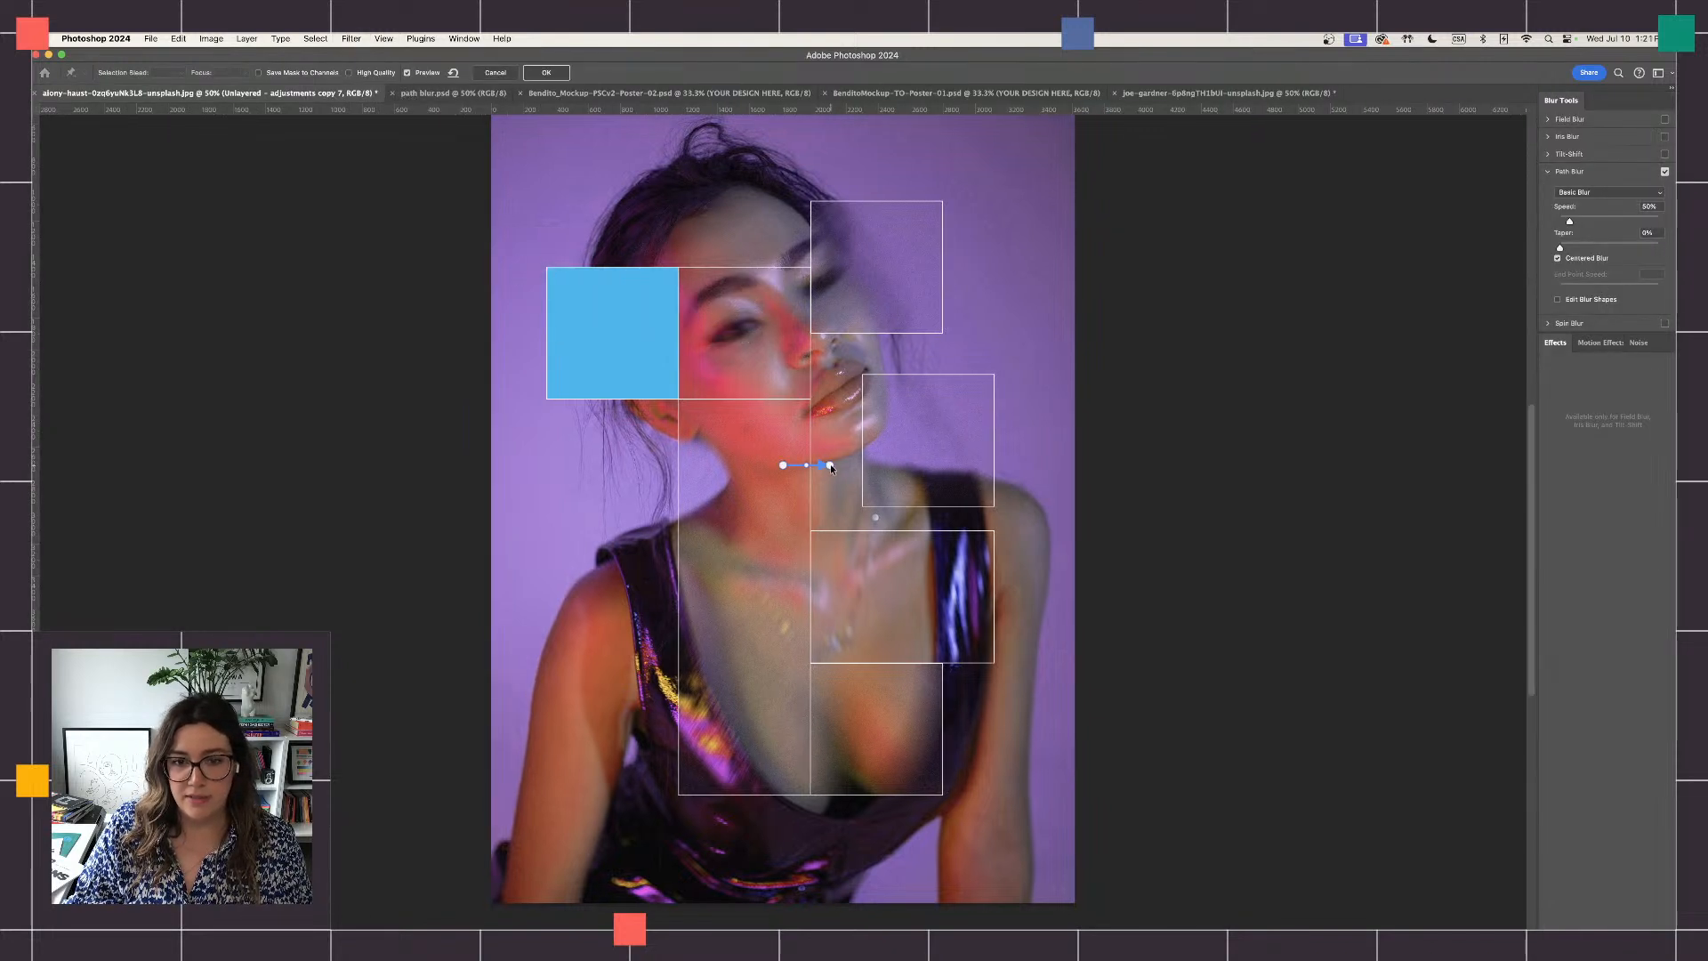
{"action": "left_click_drag", "start_coordinate": [830, 463], "coordinate": [604, 538]}
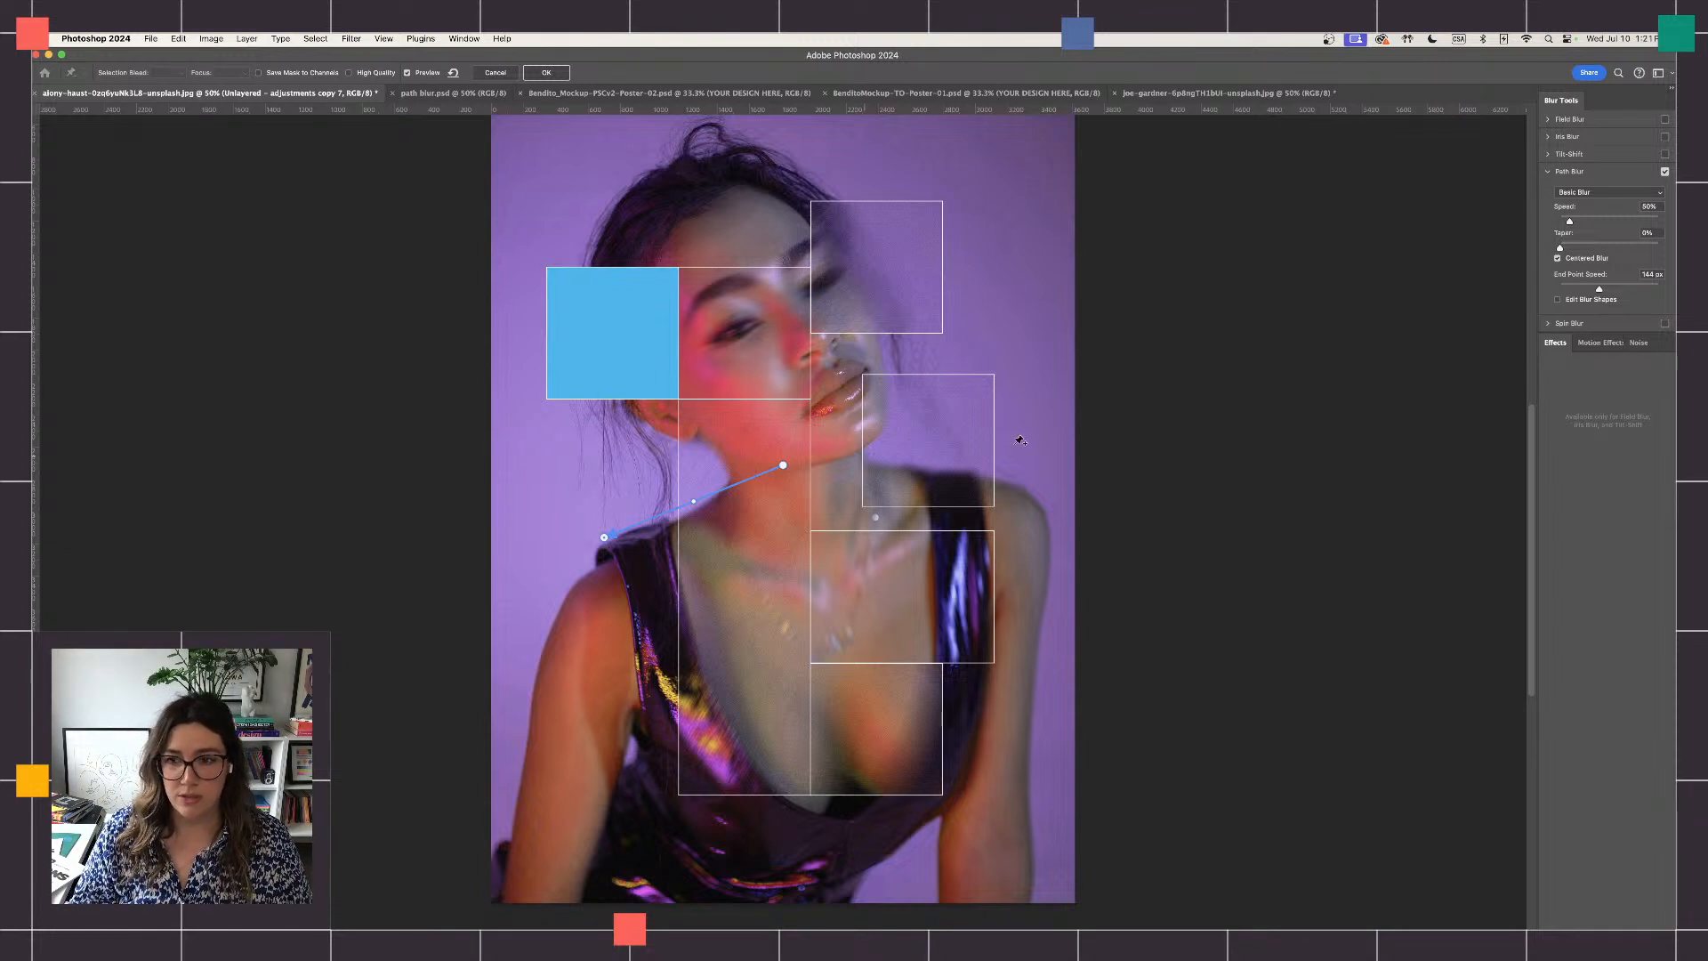
{"action": "left_click_drag", "start_coordinate": [1569, 222], "coordinate": [1602, 223]}
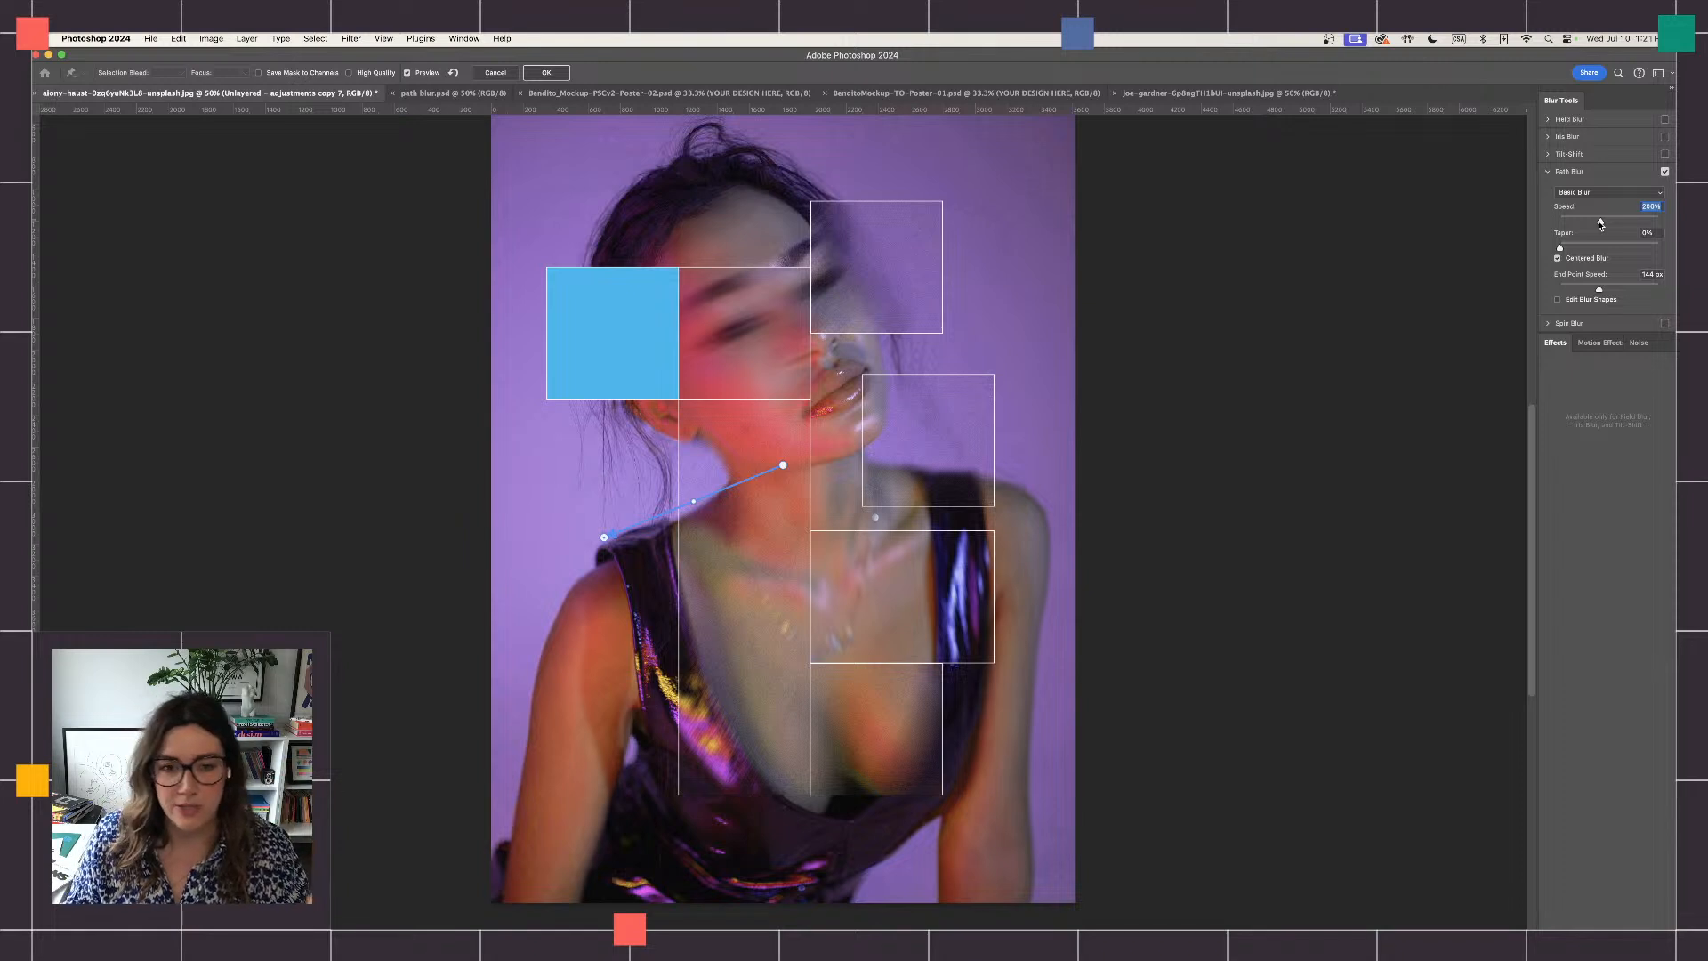
{"action": "left_click_drag", "start_coordinate": [1612, 224], "coordinate": [1583, 225]}
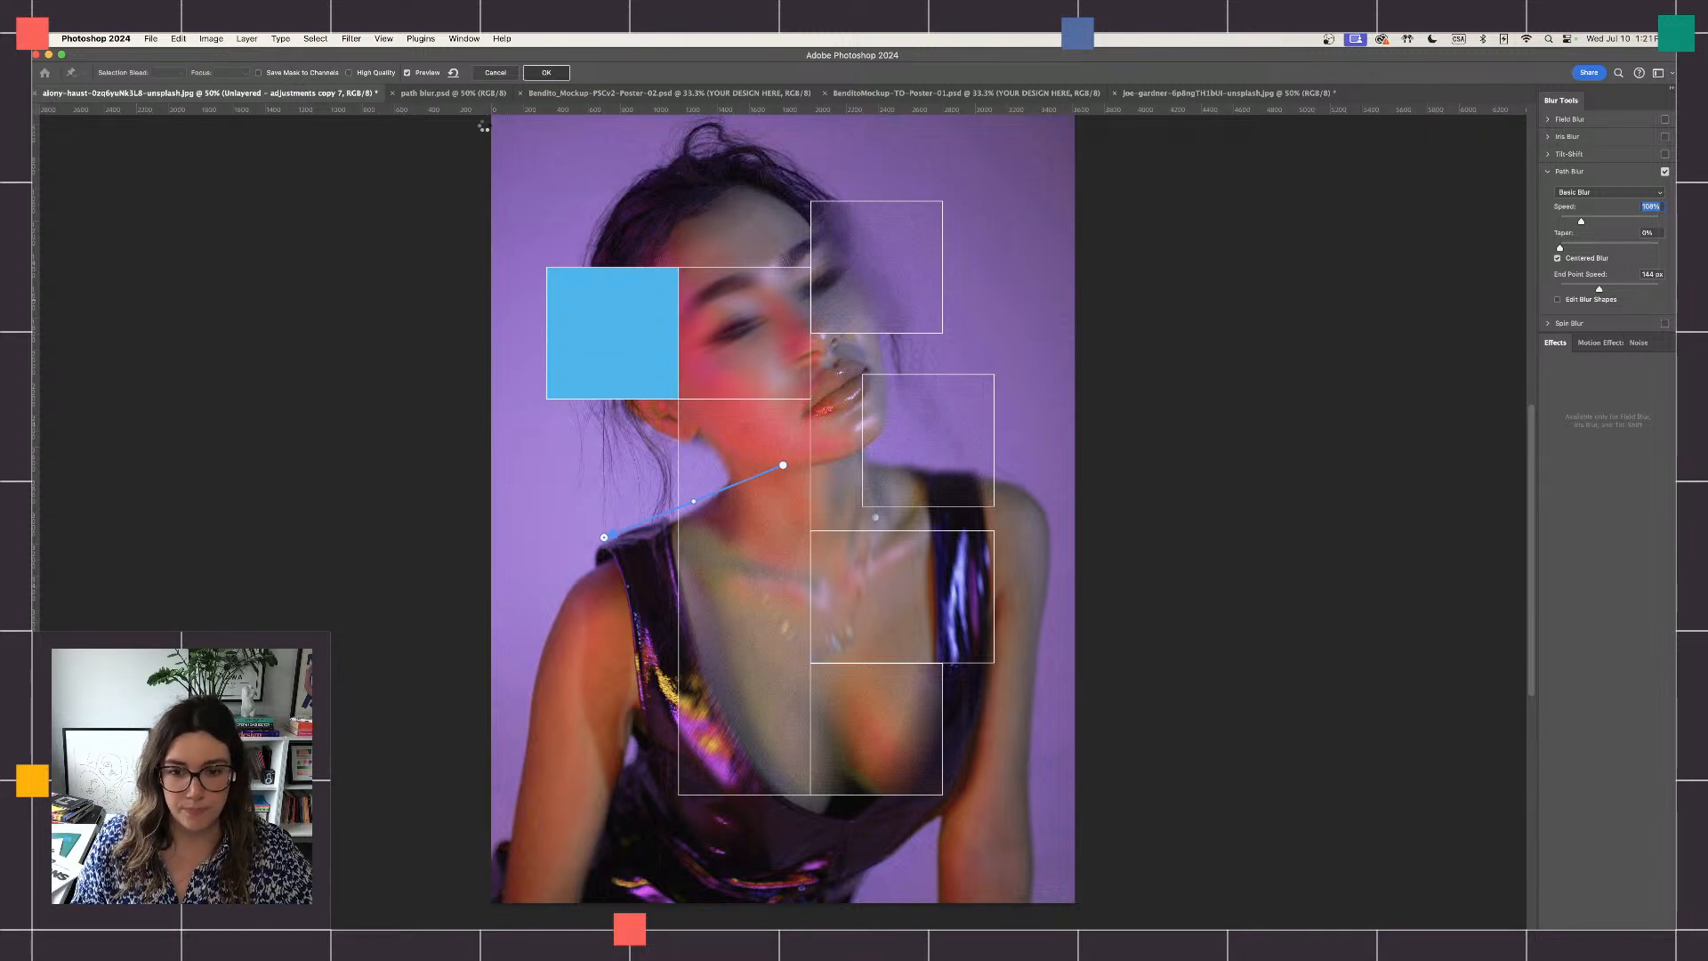
- Add uniform noise of about 12% to the blurred portrait copy clipped to Rectangle 1 copy
{"action": "left_click", "coordinate": [351, 38]}
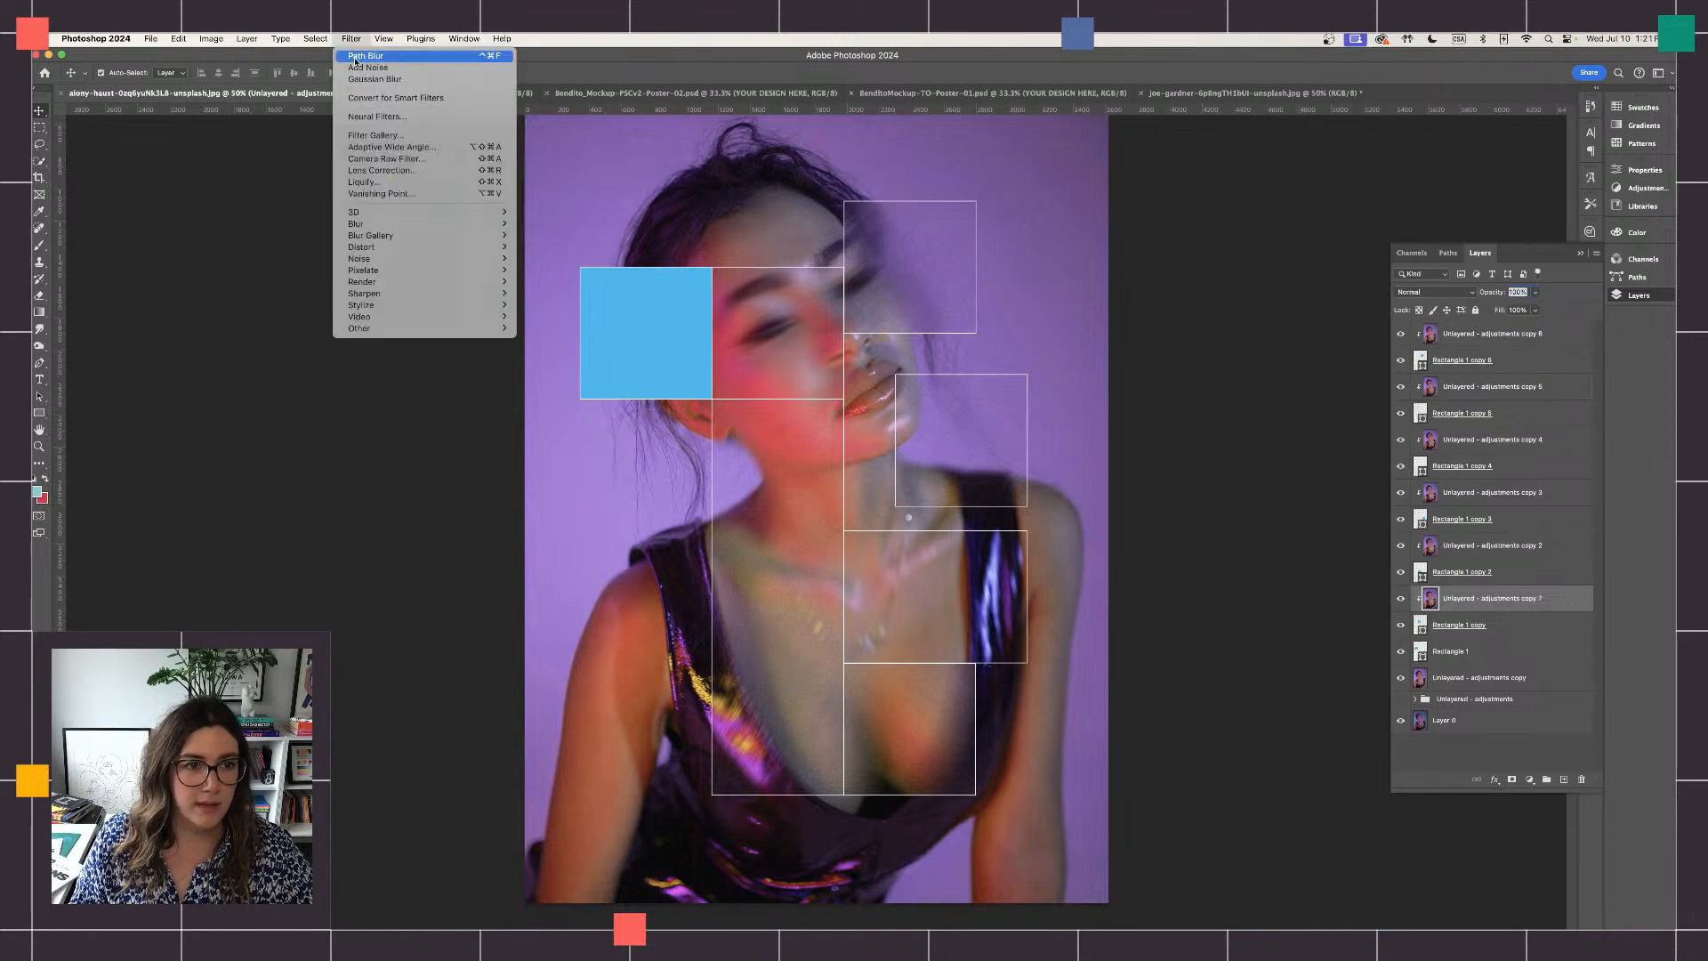
{"action": "mouse_move", "coordinate": [380, 259]}
{"action": "left_click", "coordinate": [532, 259]}
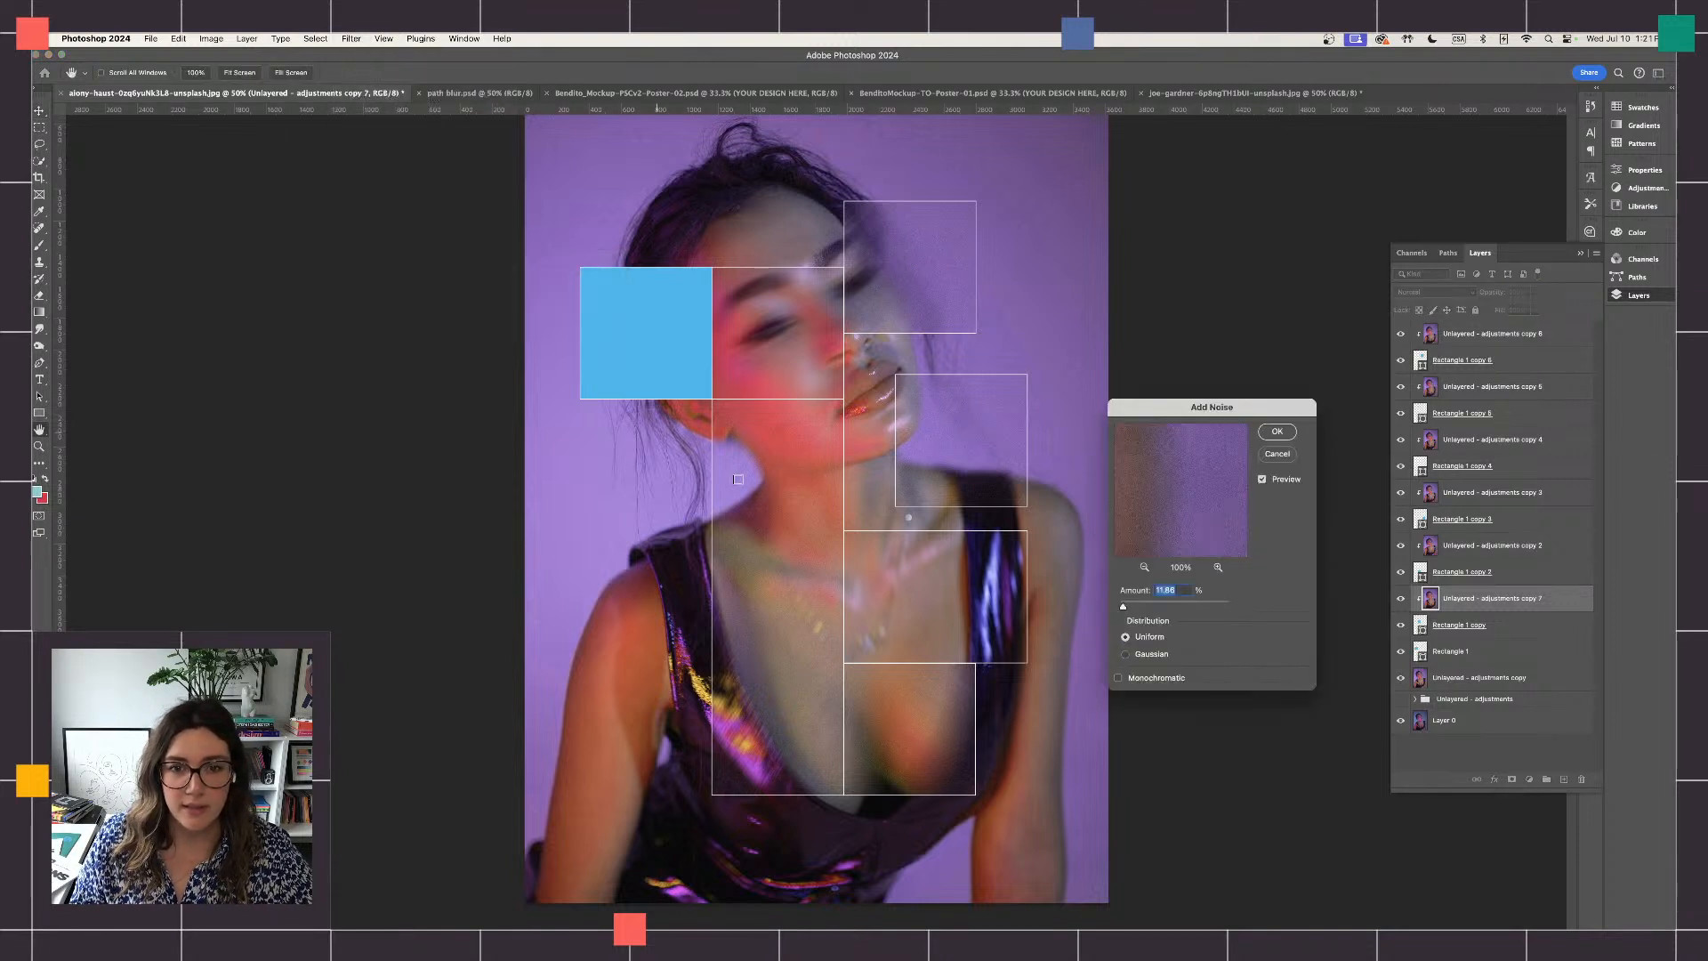
{"action": "left_click", "coordinate": [1282, 437]}
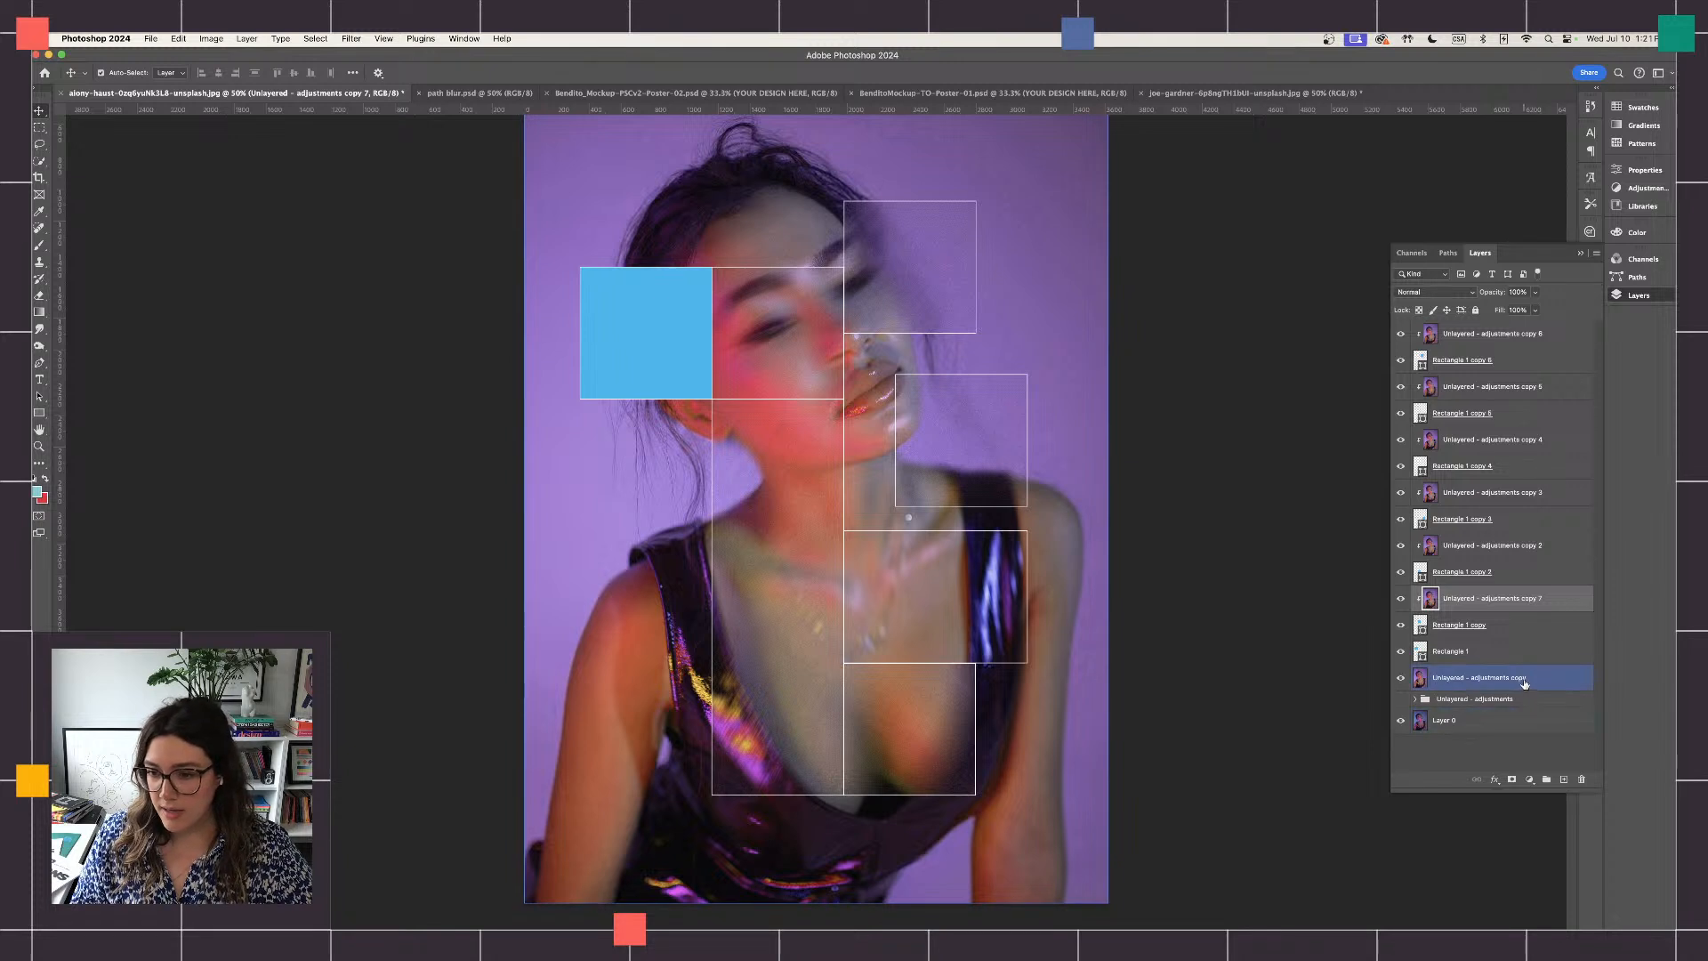
- Move "Unlayered - adjustments copy" directly above Rectangle 1 and clip it to that rectangle as a clipping mask
{"action": "left_click_drag", "start_coordinate": [1524, 683], "coordinate": [1503, 639]}
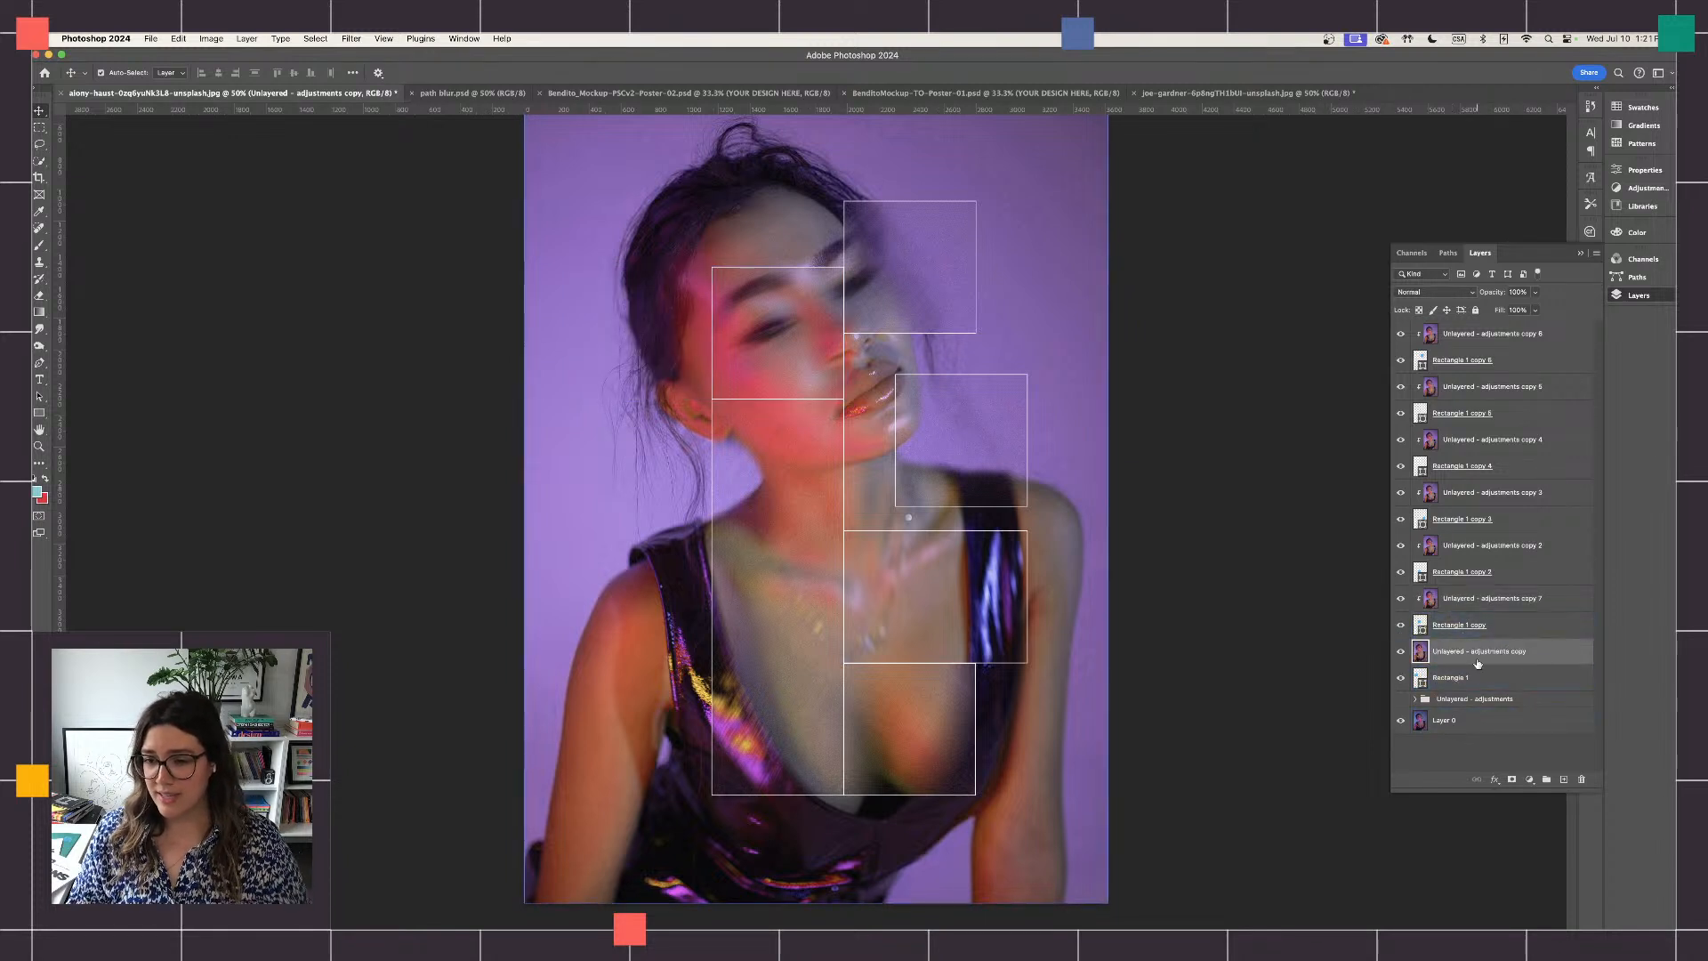
{"action": "right_click", "coordinate": [1473, 657]}
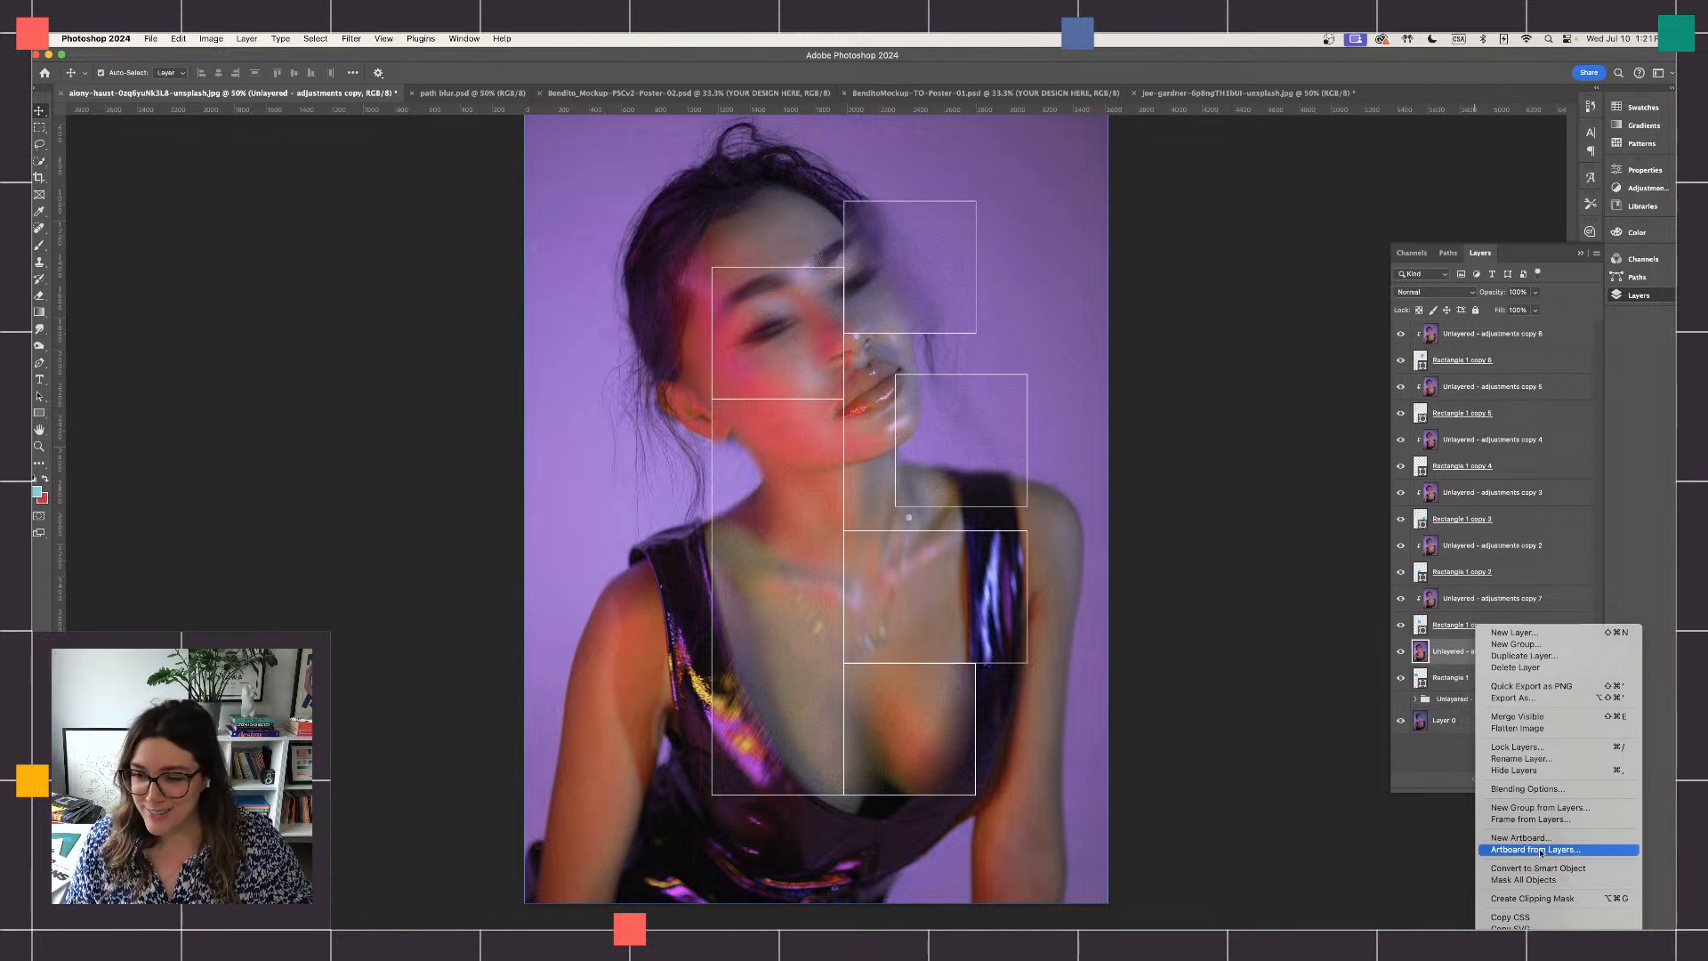
{"action": "left_click", "coordinate": [1555, 725]}
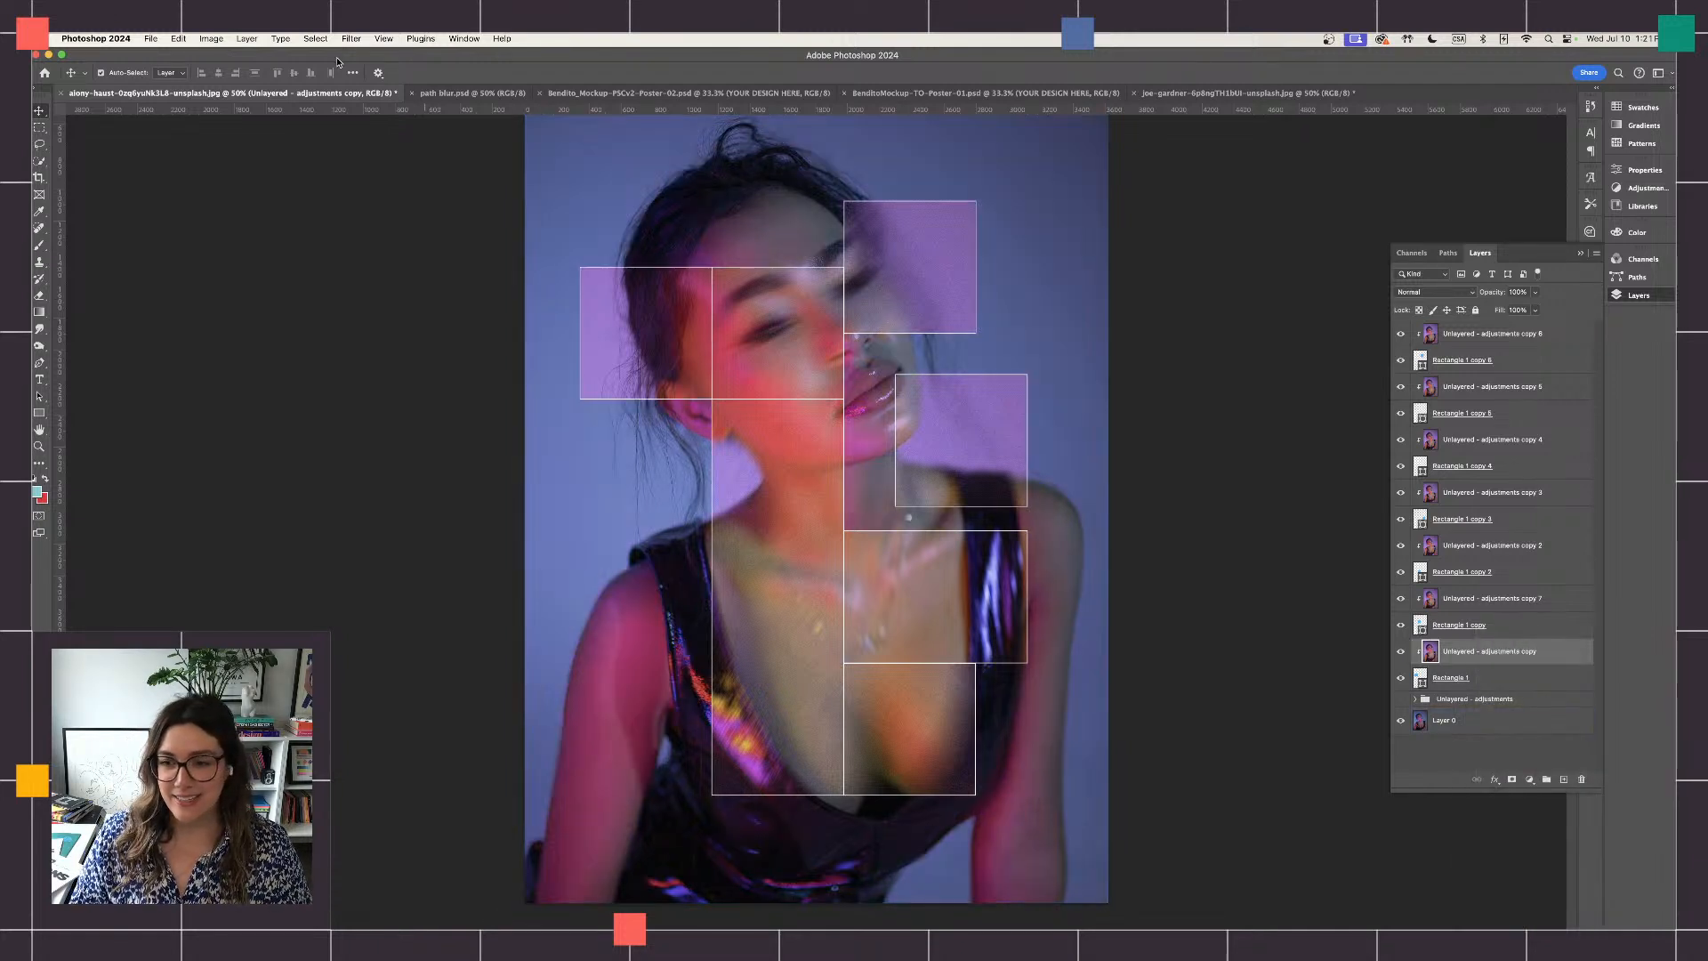
- Compare the background around the rectangles with the "Unlayered - adjustments" group shown and hidden over Layer 0
{"action": "left_click", "coordinate": [1456, 718]}
{"action": "left_click", "coordinate": [1466, 660]}
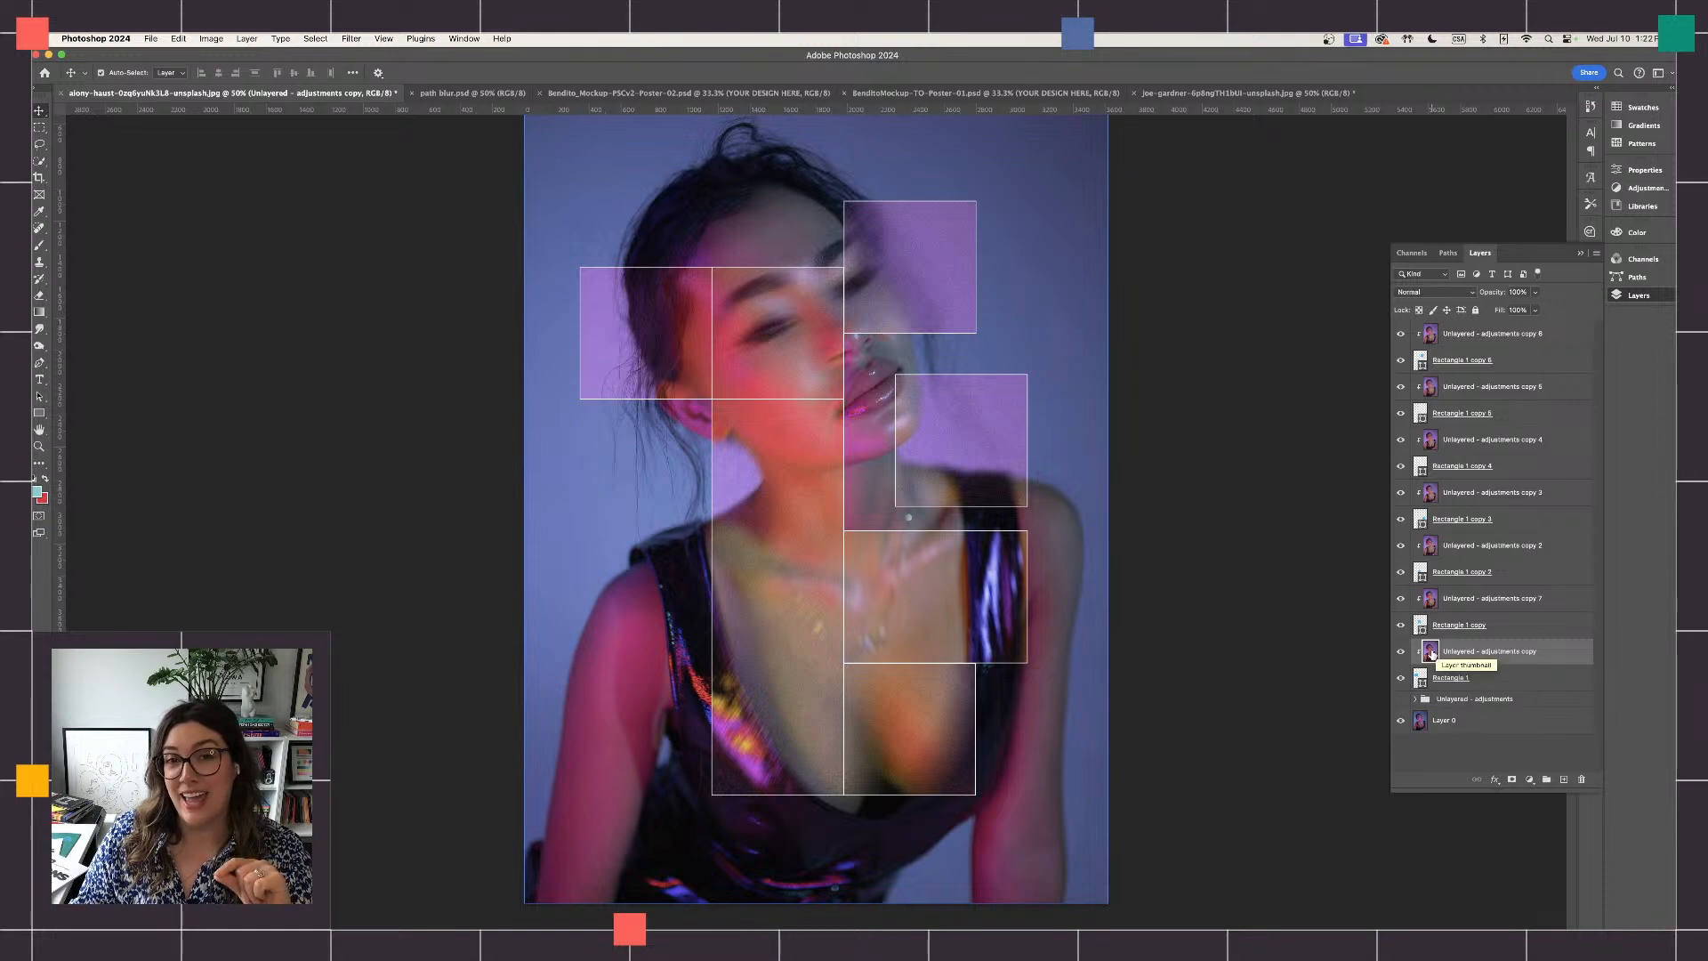
{"action": "left_click", "coordinate": [1454, 729]}
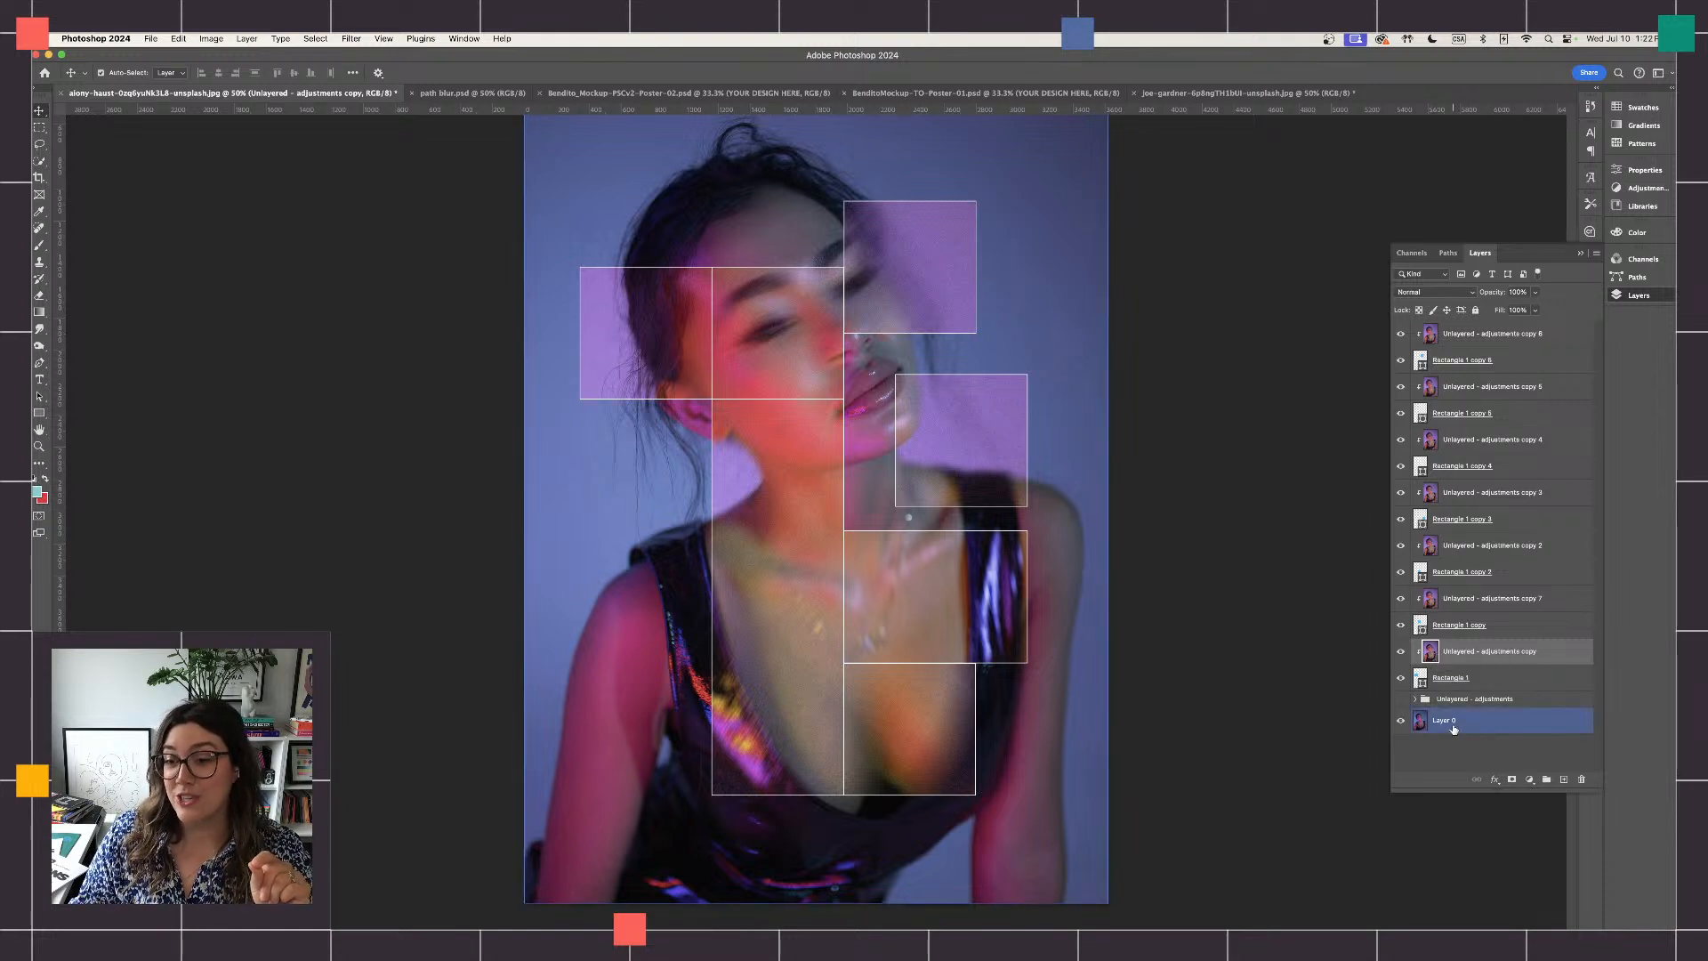
{"action": "left_click", "coordinate": [1441, 699]}
{"action": "left_click", "coordinate": [1400, 702]}
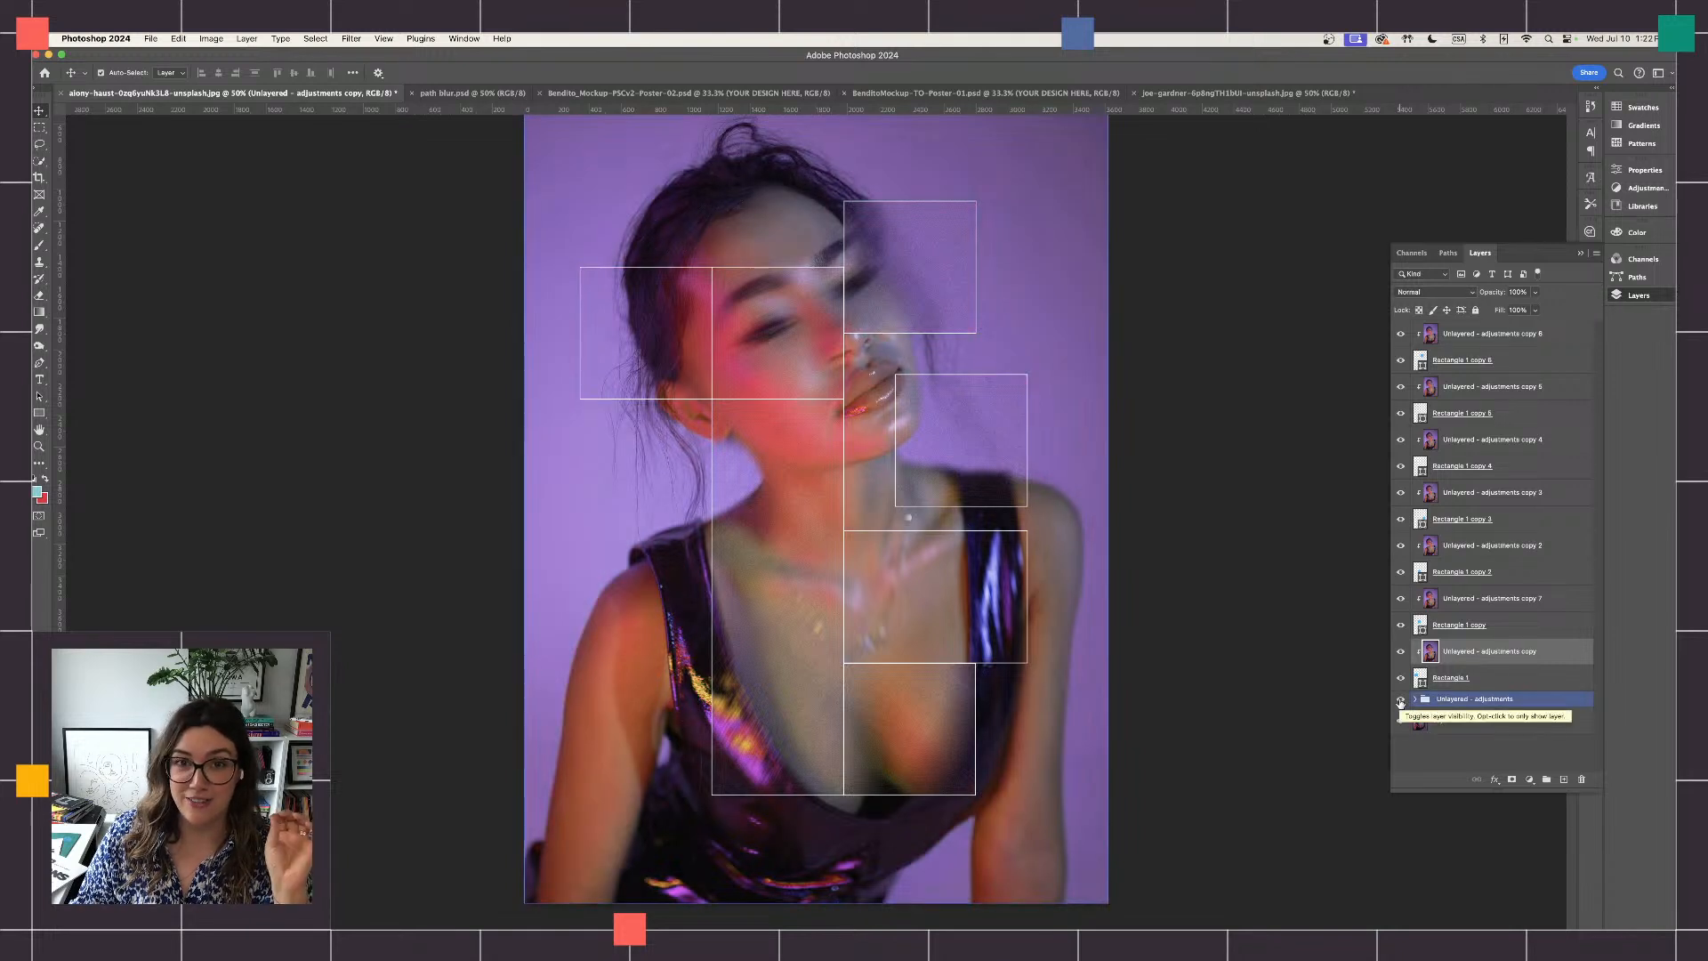
{"action": "left_click", "coordinate": [1400, 702]}
{"action": "left_click", "coordinate": [1414, 725]}
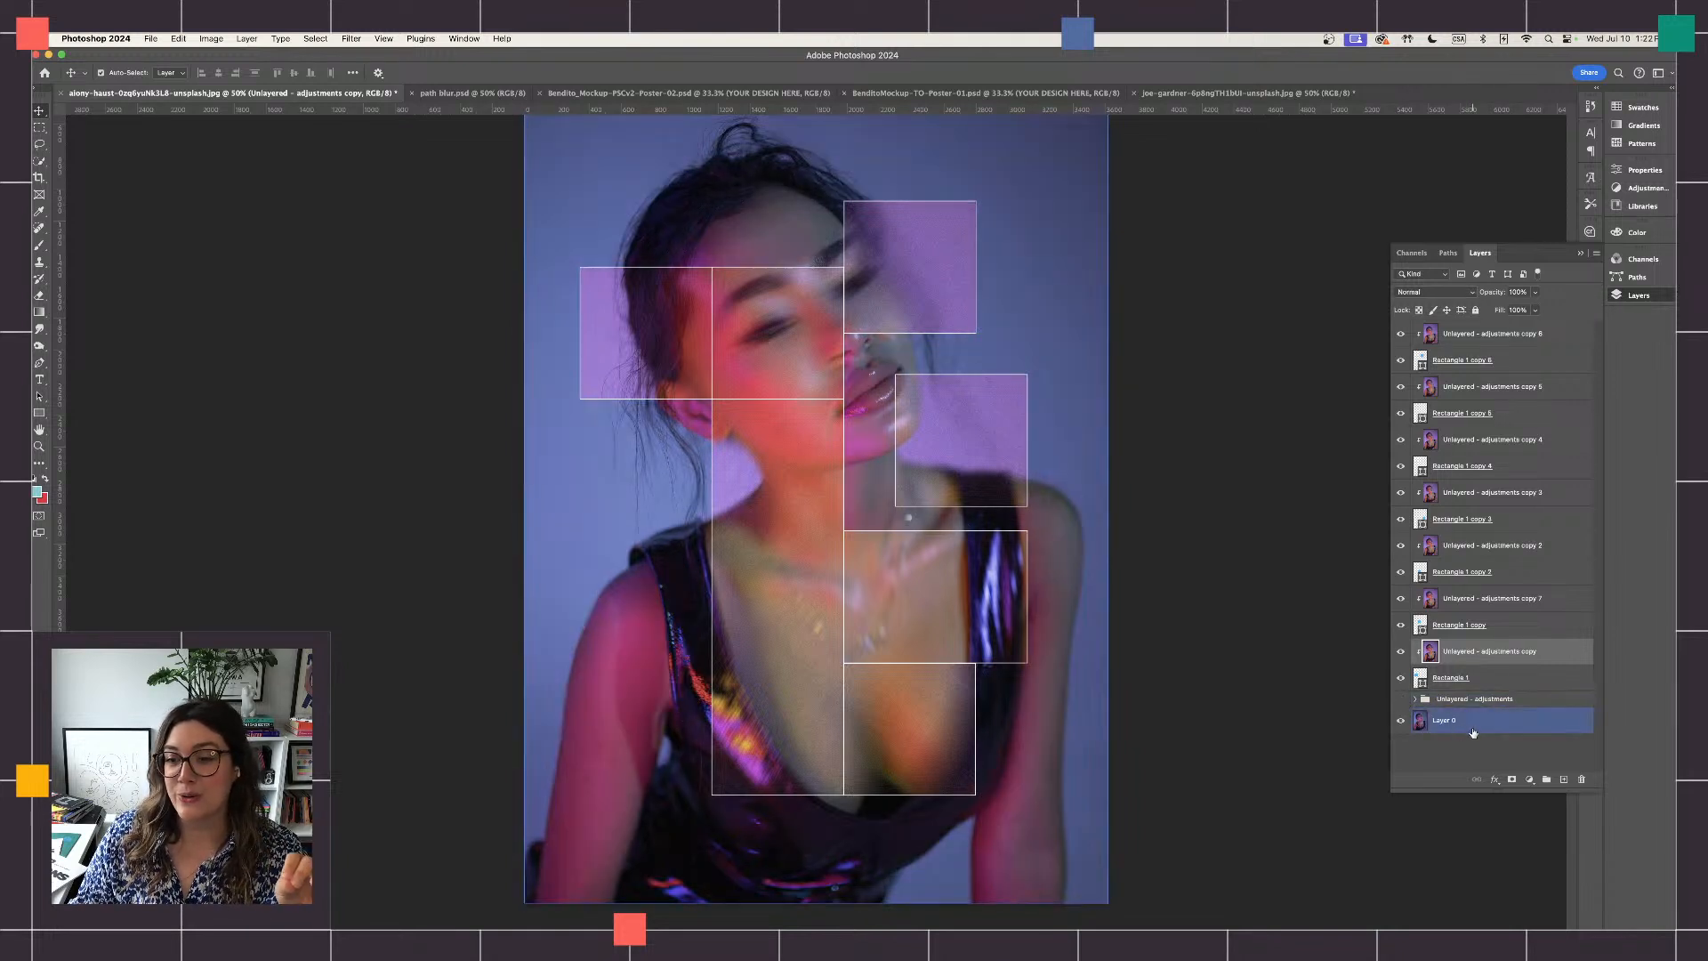
{"action": "left_click", "coordinate": [1416, 735]}
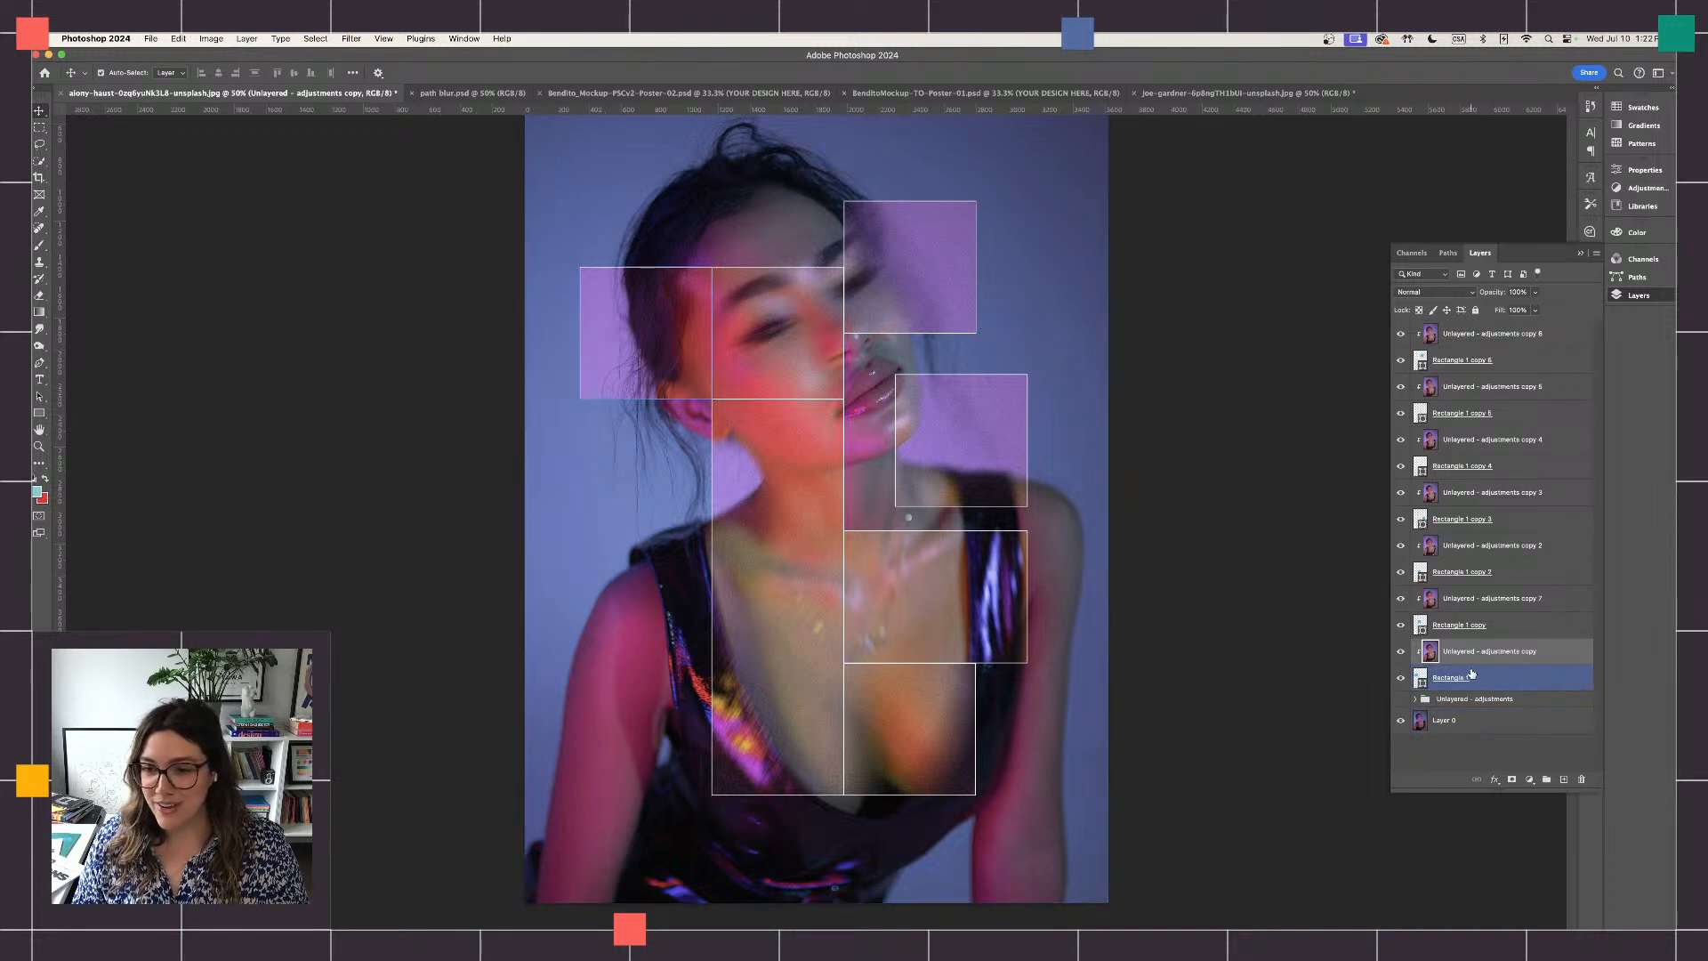
- Apply a 50% speed Path Blur to the portrait copy clipped to Rectangle 1, angling the short path diagonally up-right from the neck toward the chin
{"action": "left_click", "coordinate": [353, 40]}
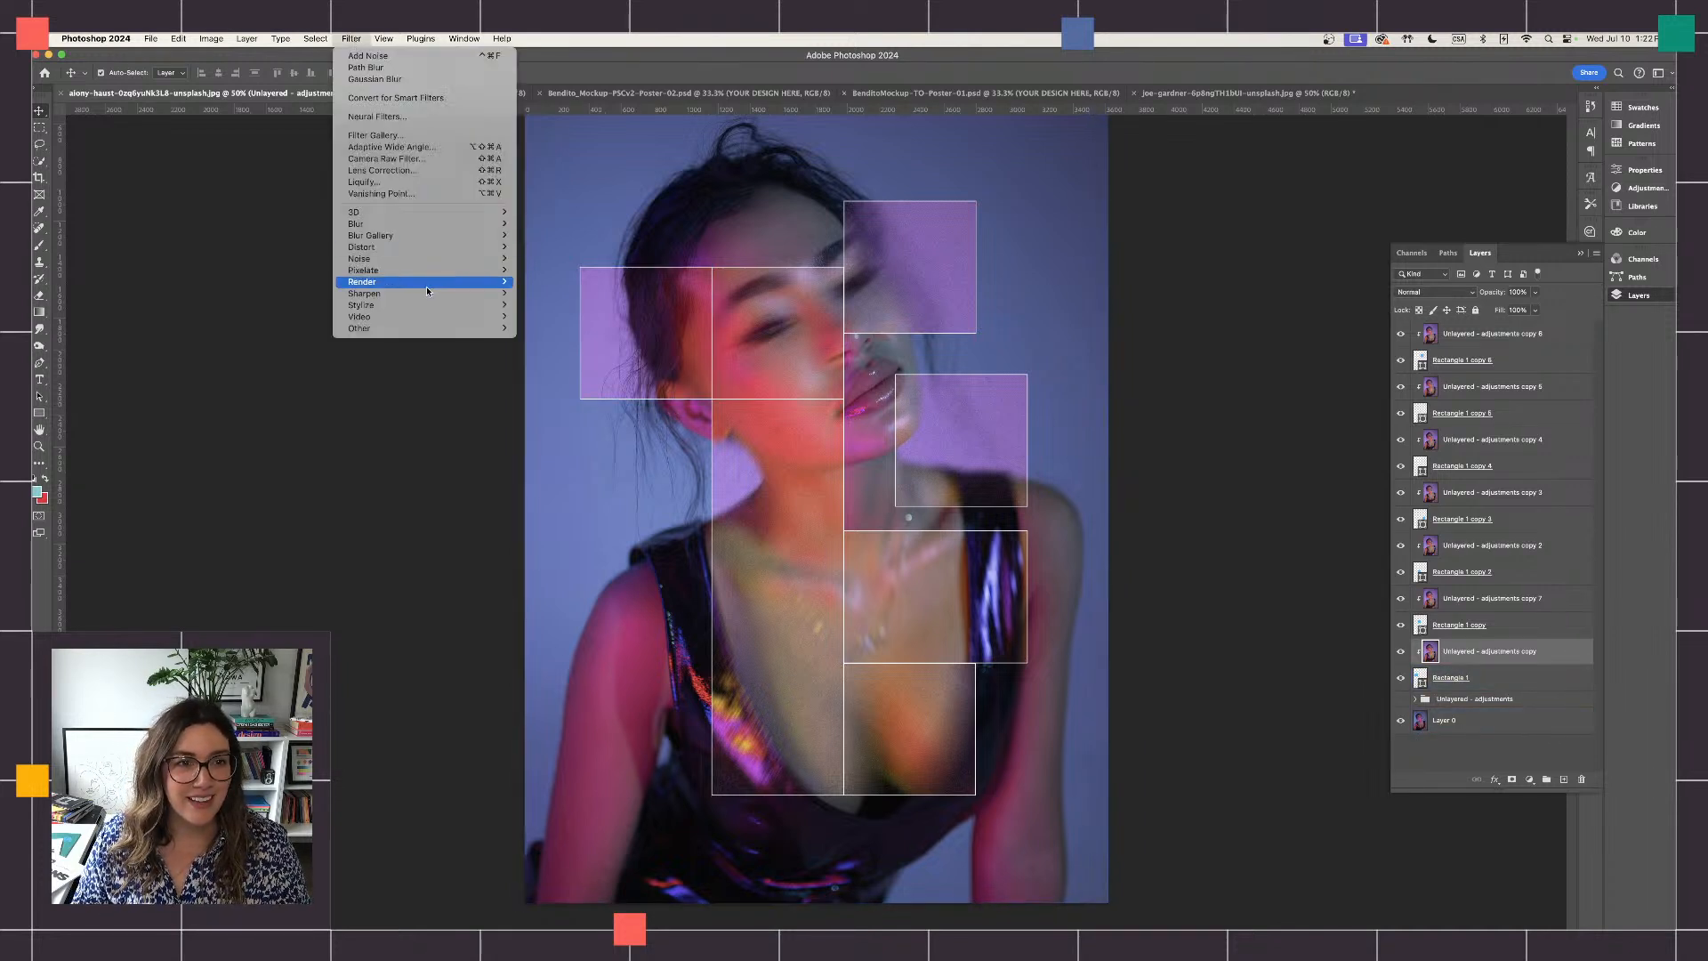
{"action": "mouse_move", "coordinate": [471, 235]}
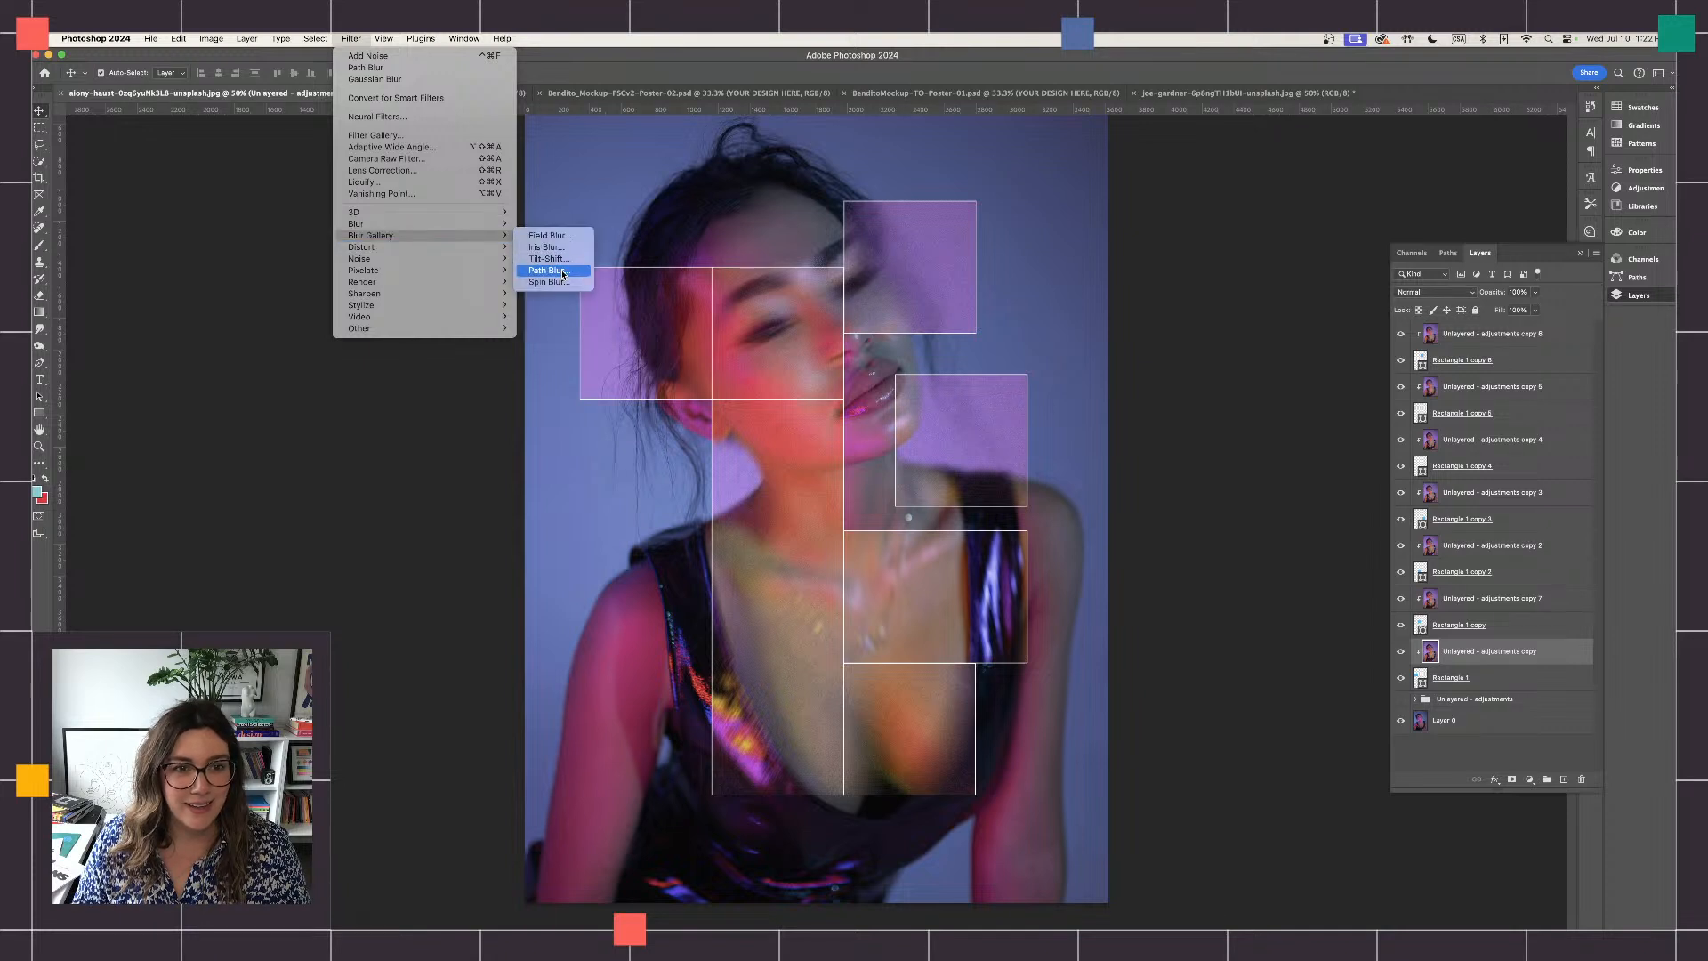
{"action": "left_click", "coordinate": [561, 270]}
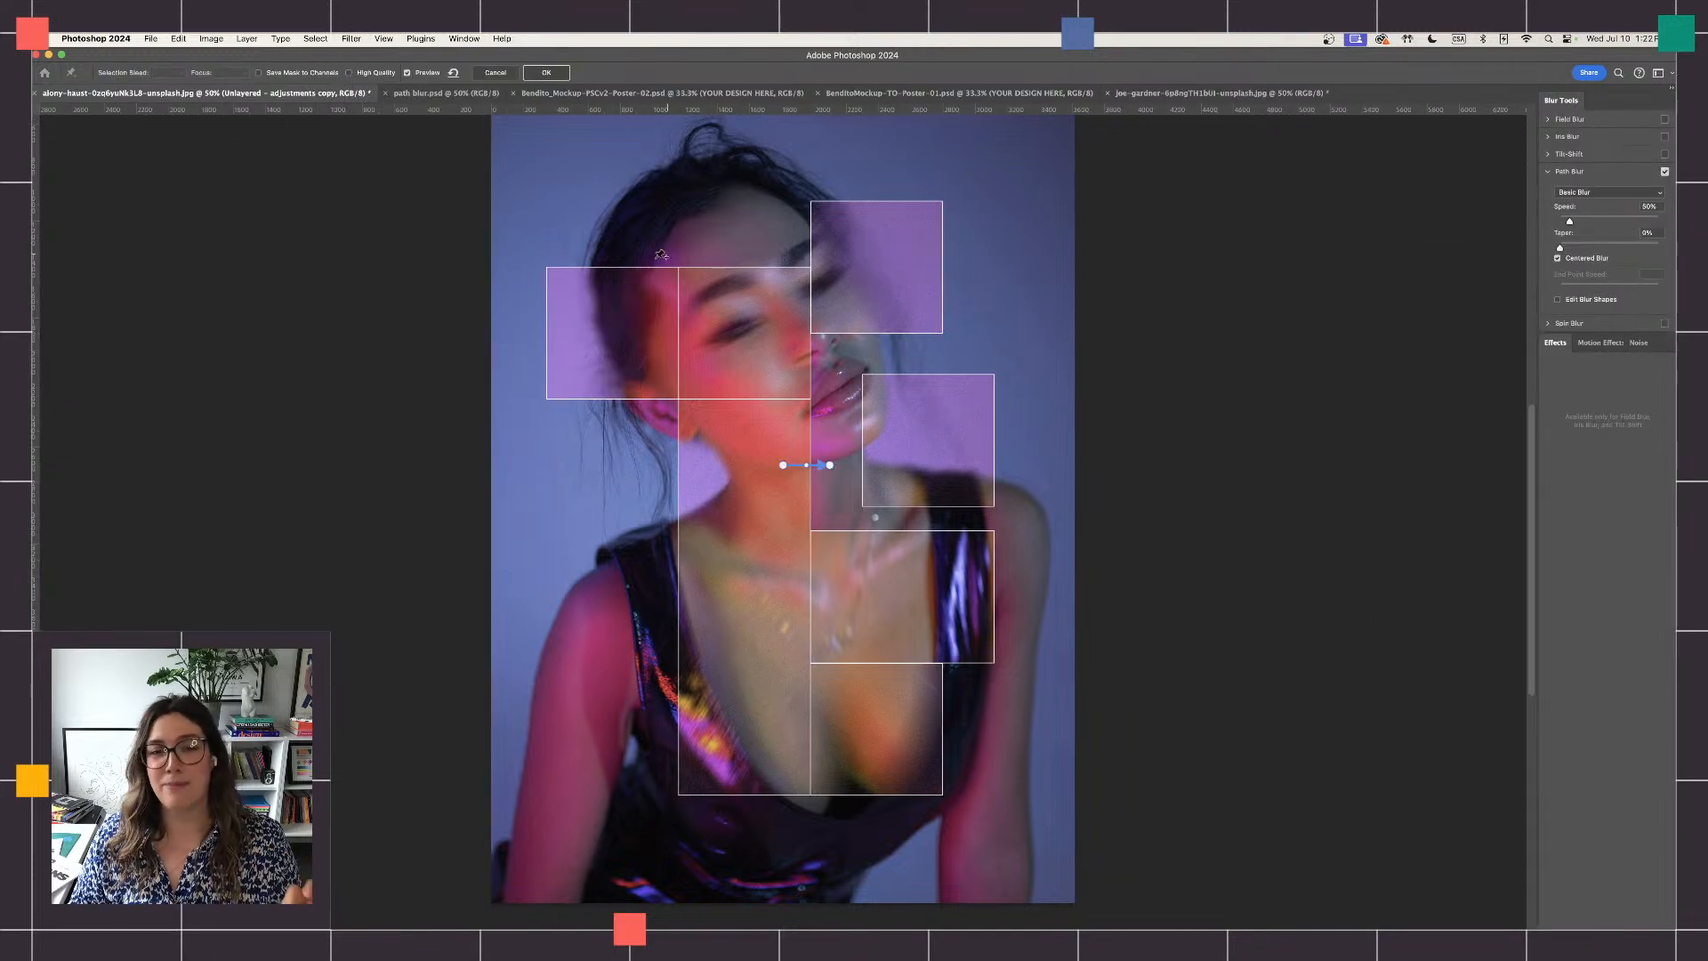
{"action": "left_click_drag", "start_coordinate": [830, 465], "coordinate": [835, 427]}
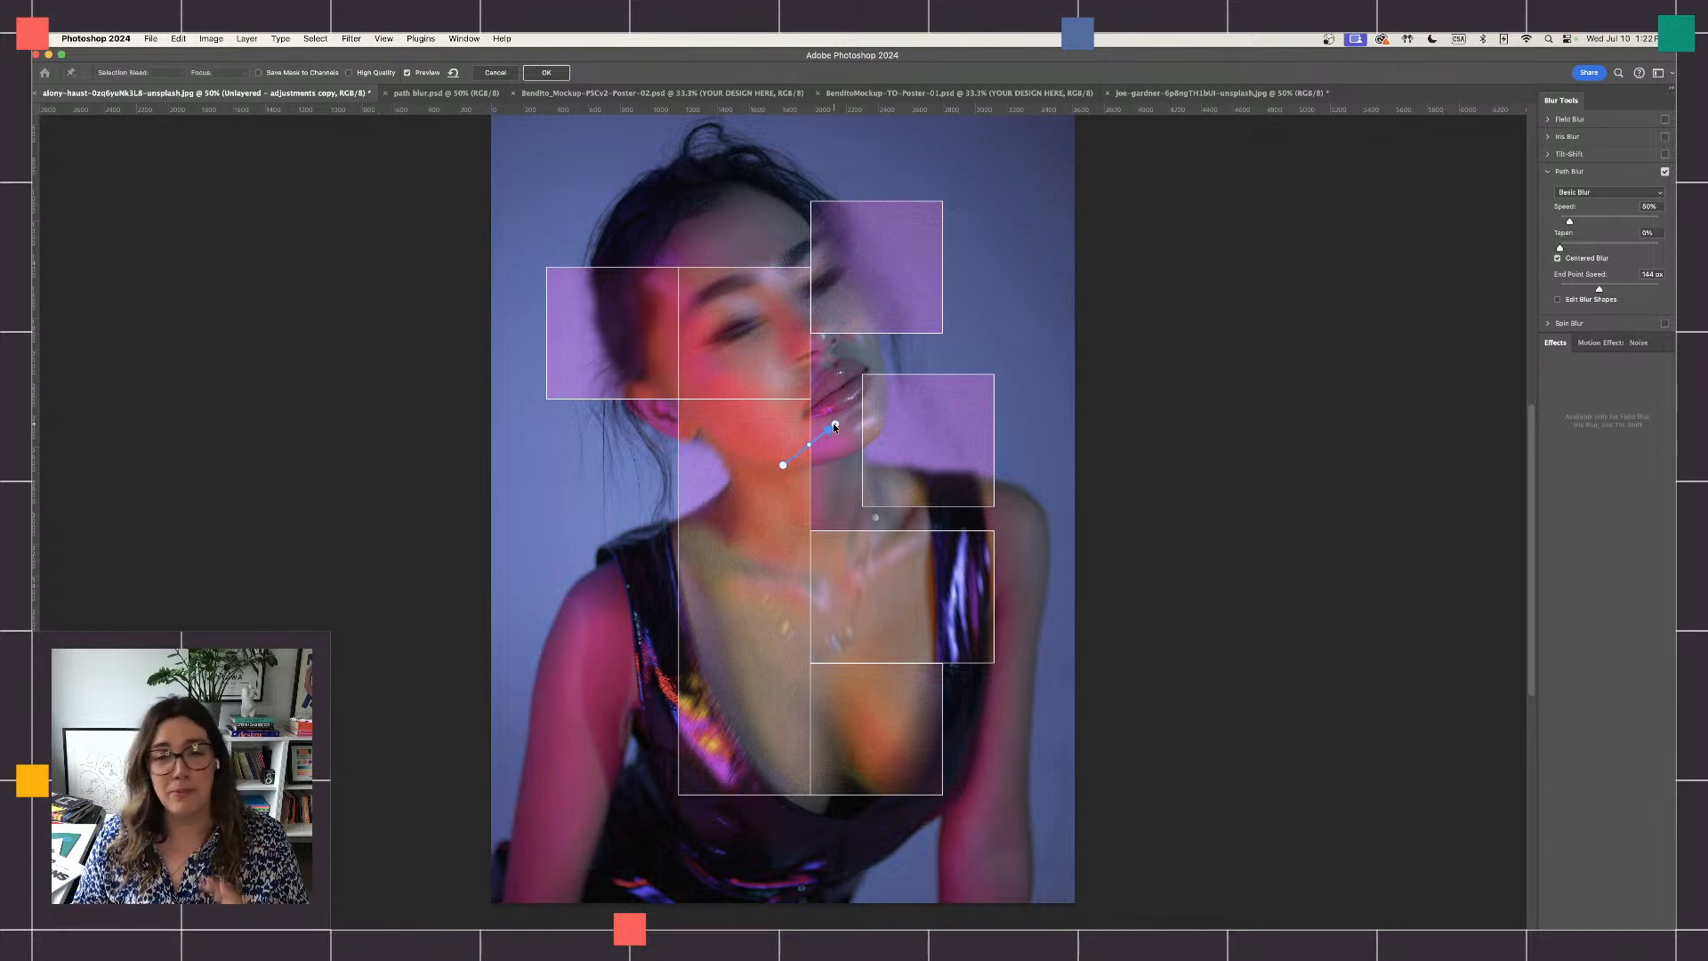
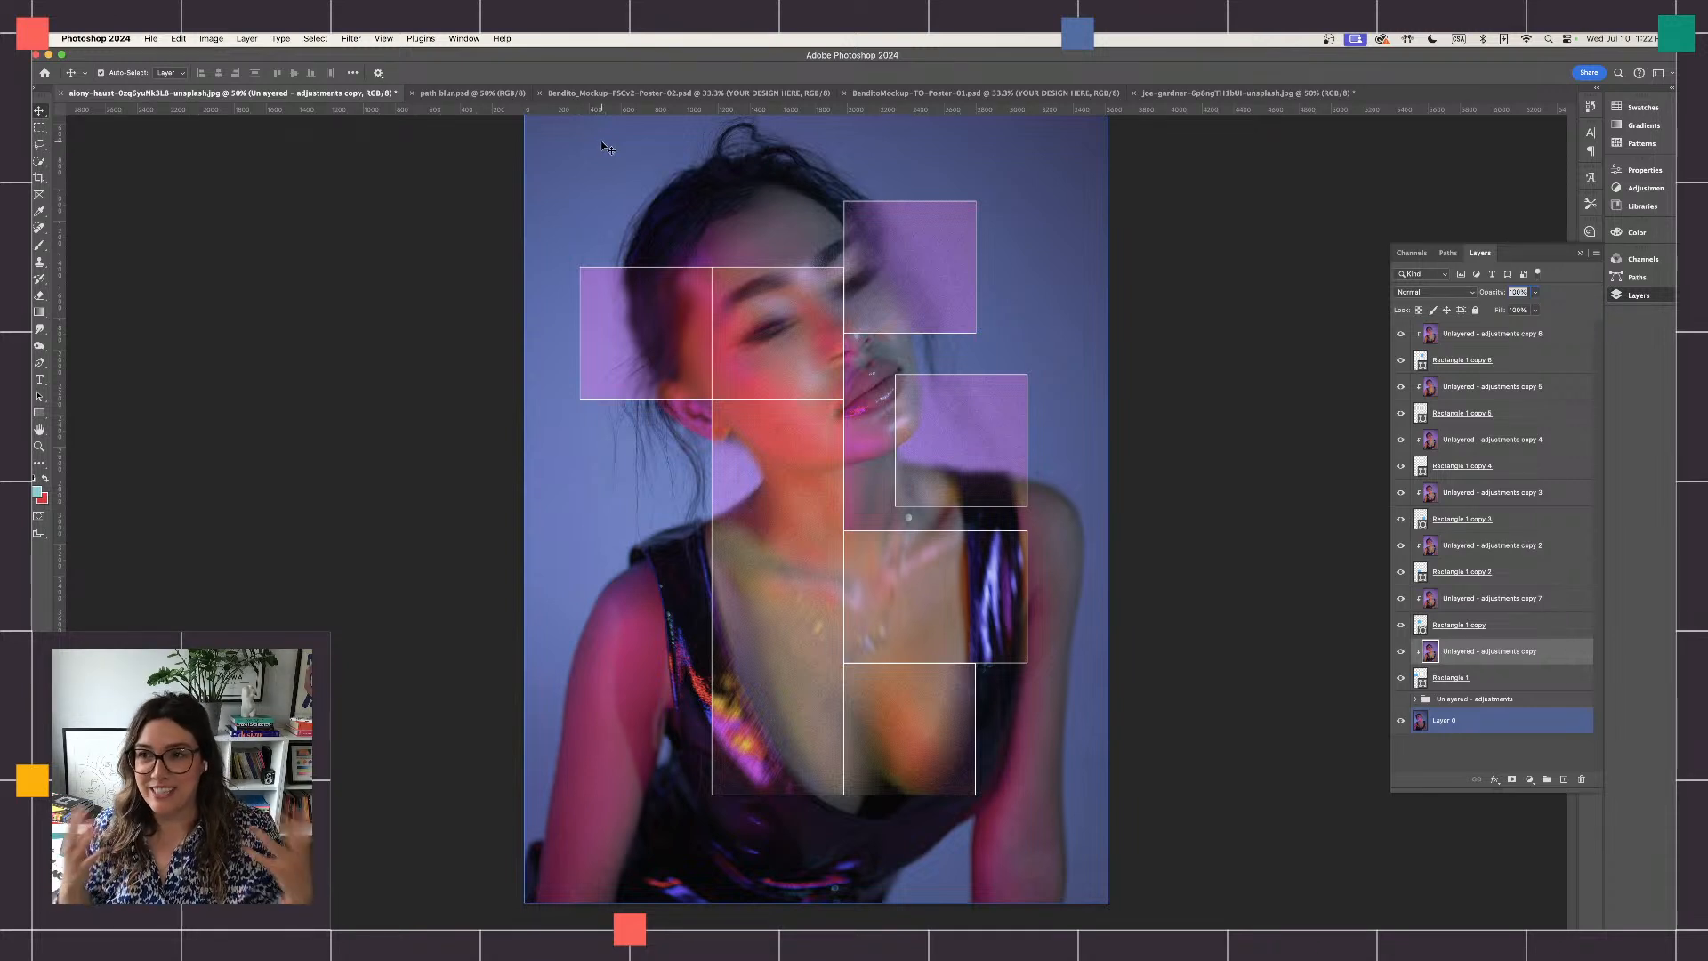
- Add noise to the path-blurred portrait copy clipped to Rectangle 1
{"action": "left_click", "coordinate": [384, 40]}
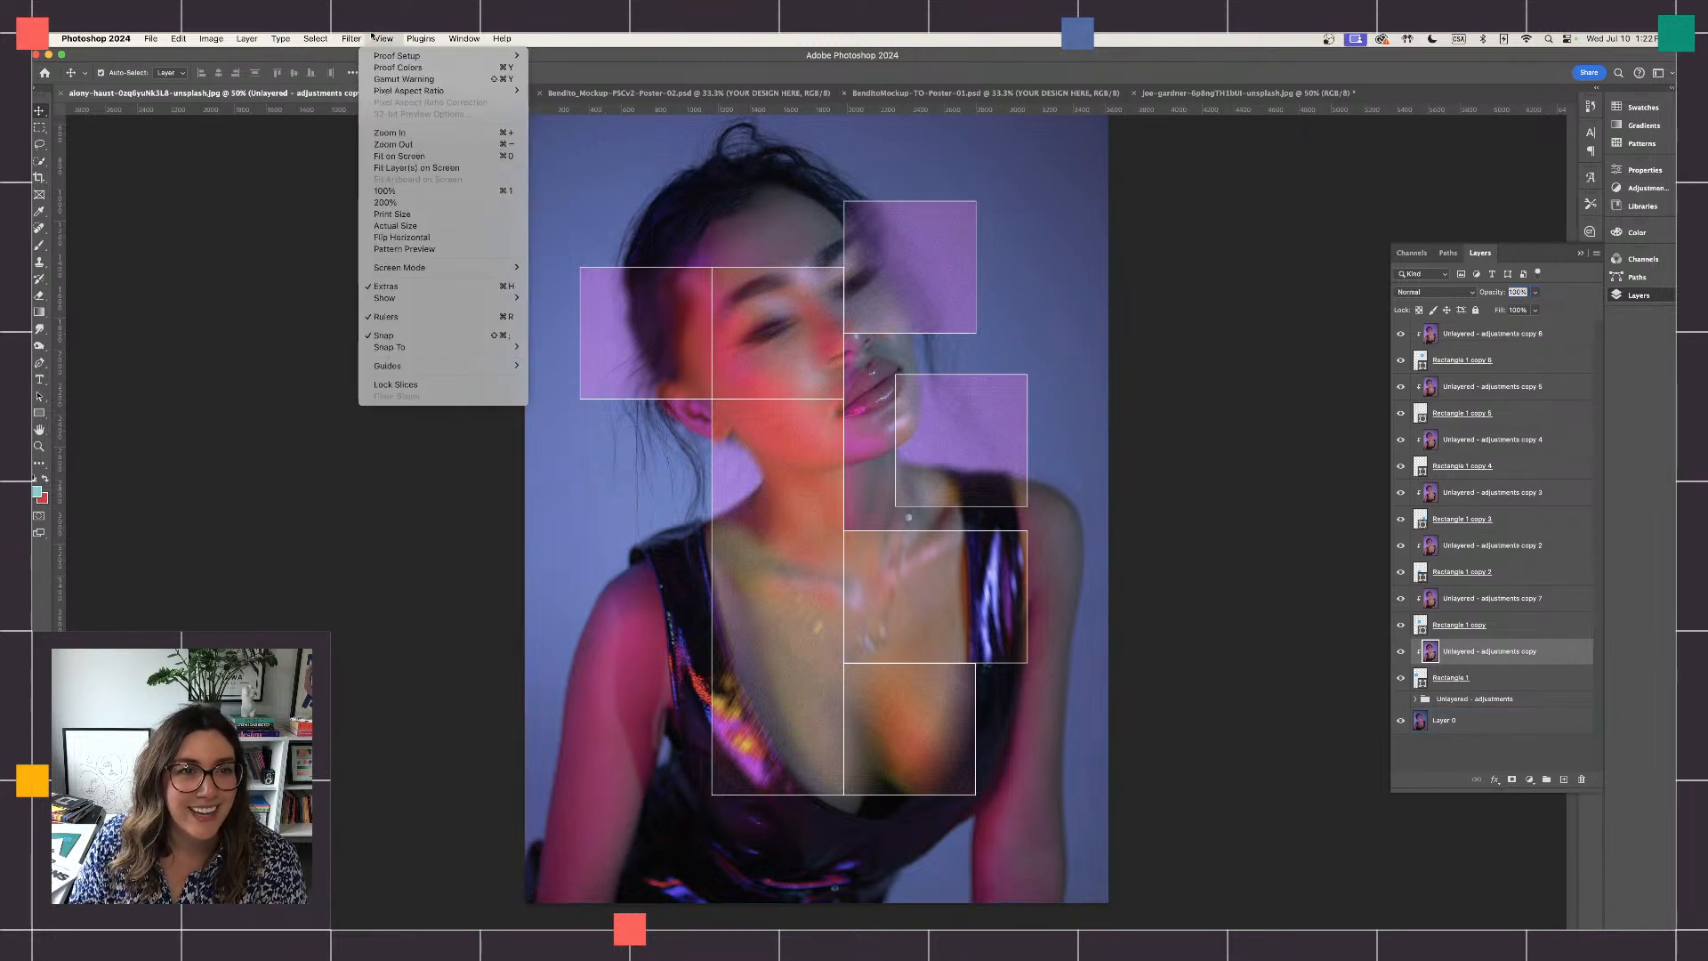
{"action": "mouse_move", "coordinate": [352, 39]}
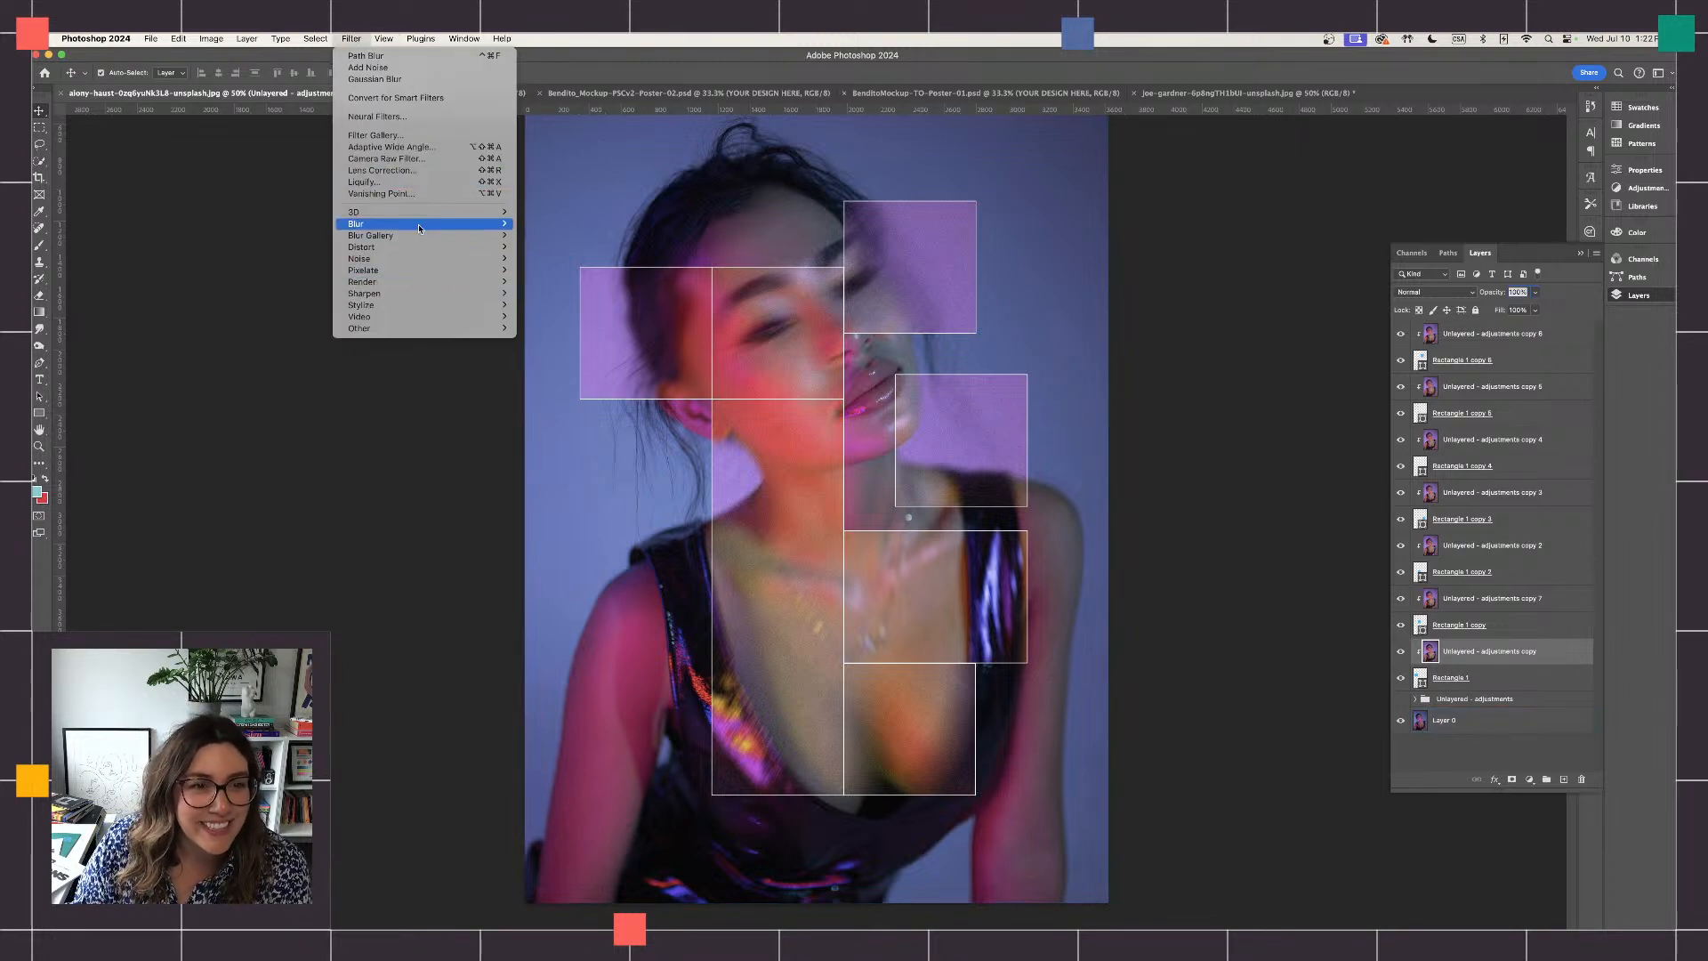
{"action": "mouse_move", "coordinate": [481, 259]}
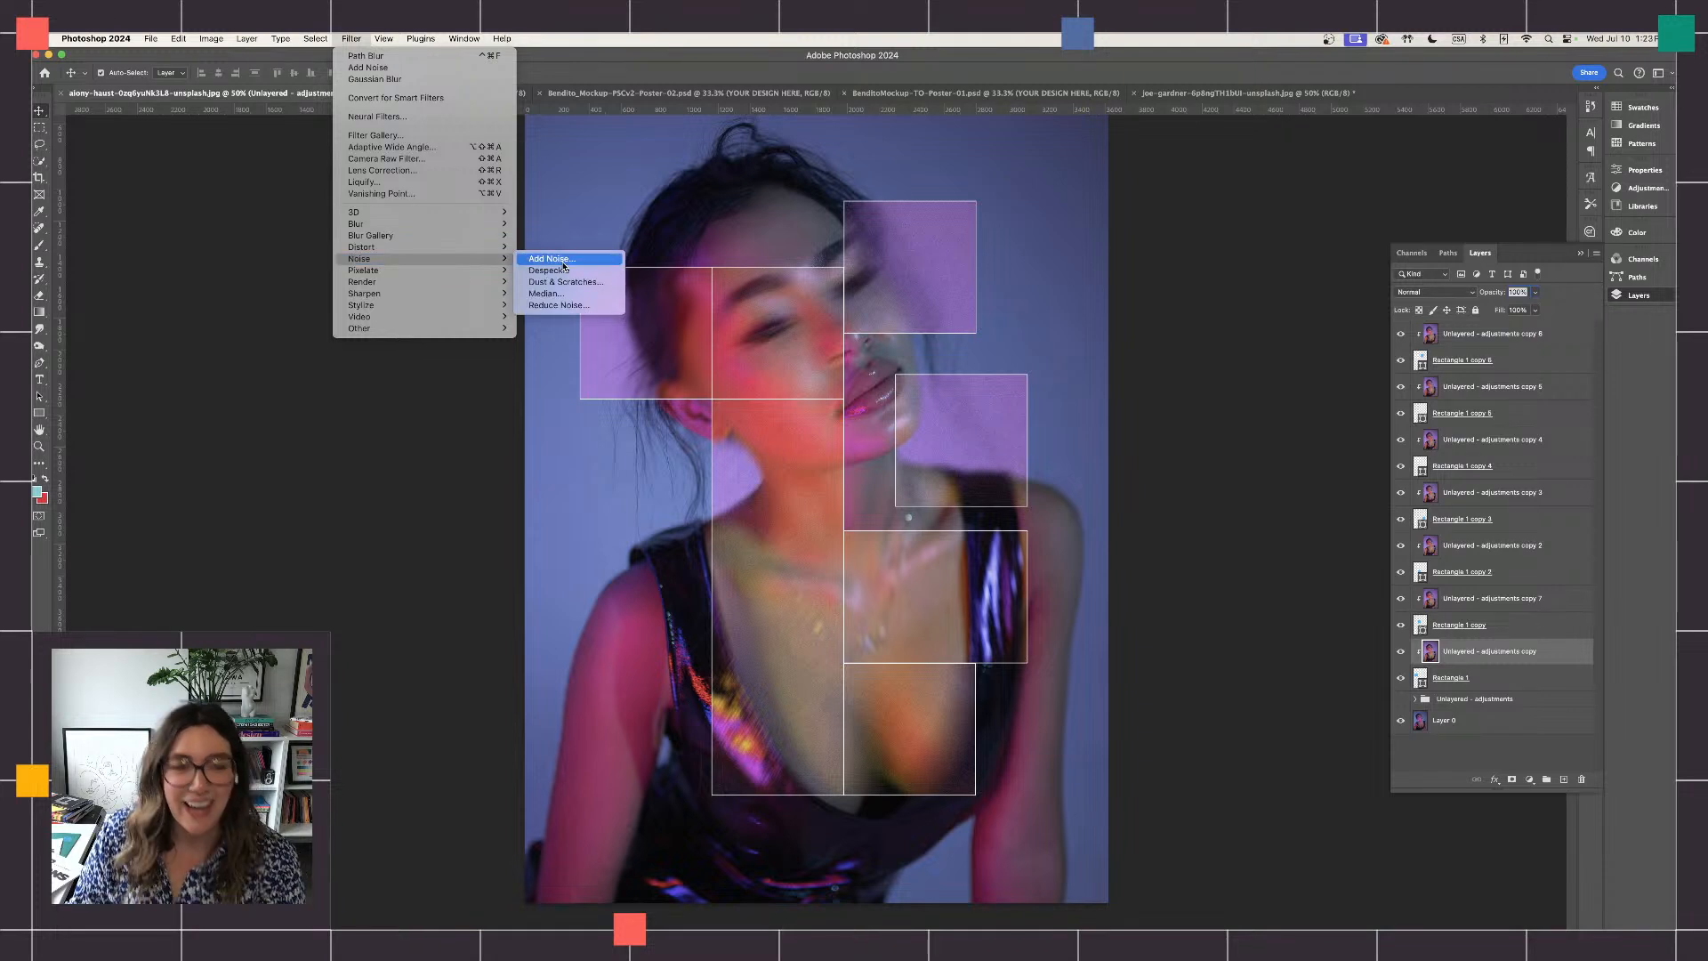
{"action": "left_click", "coordinate": [551, 259]}
{"action": "left_click", "coordinate": [1277, 432]}
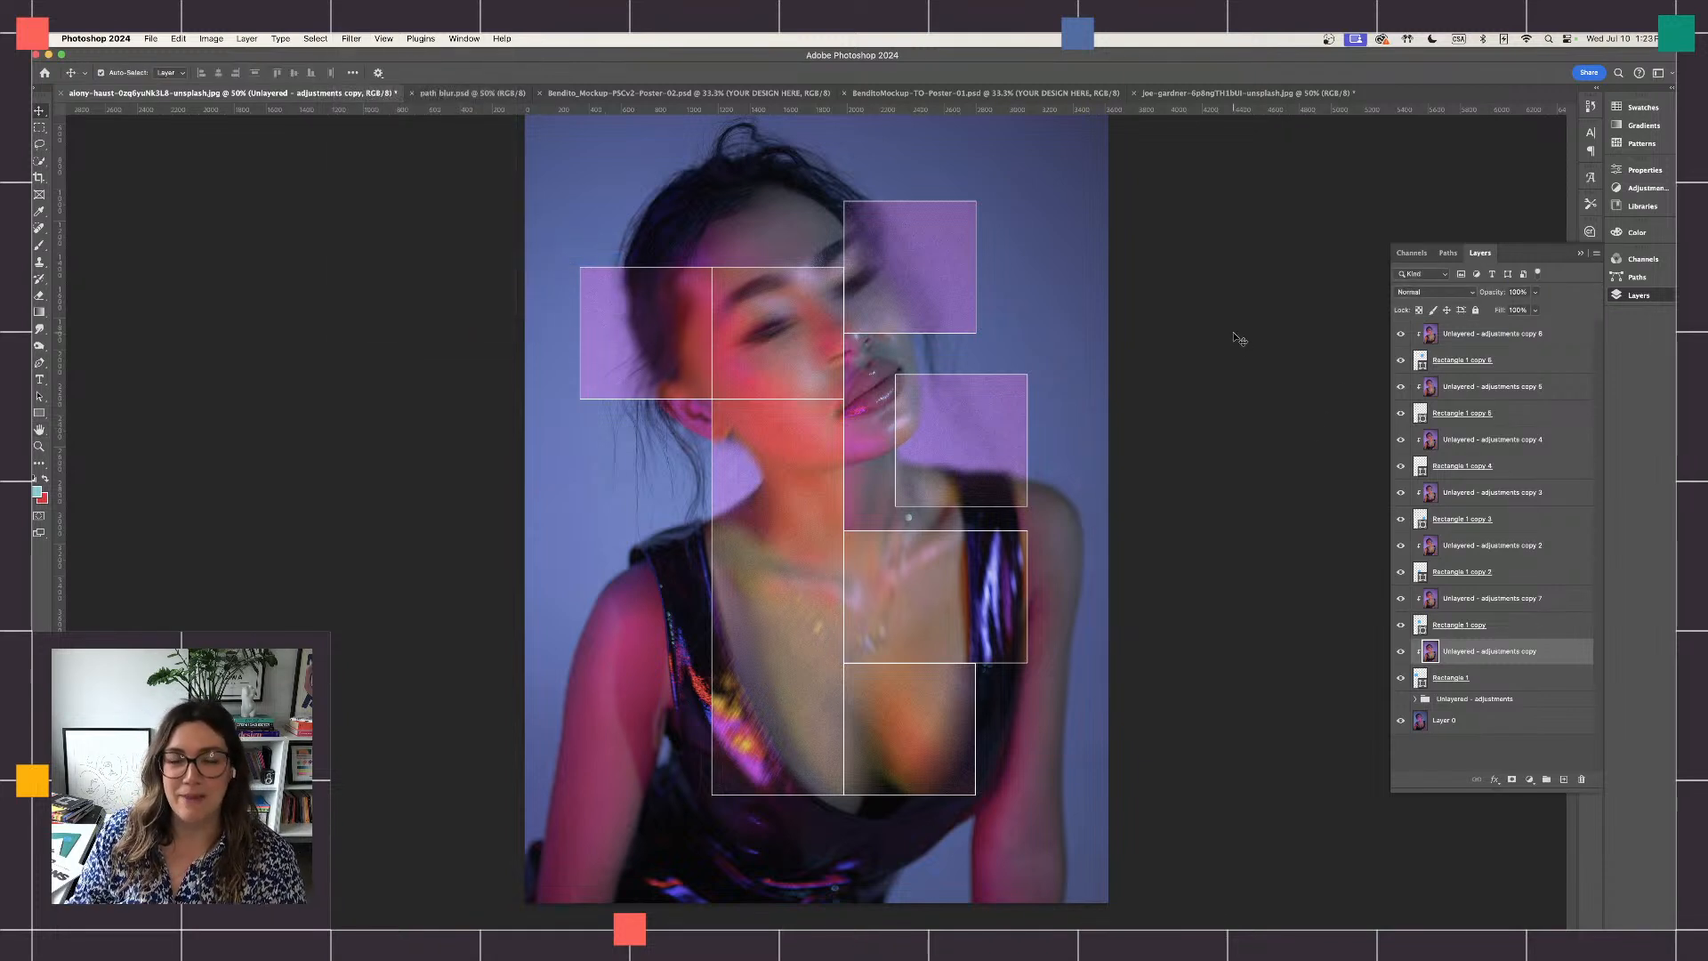
- Select all seven rectangle shape layers, from Rectangle 1 copy 6 down to Rectangle 1
{"action": "scroll", "coordinate": [1157, 351], "scroll_direction": "up", "scroll_amount": 2}
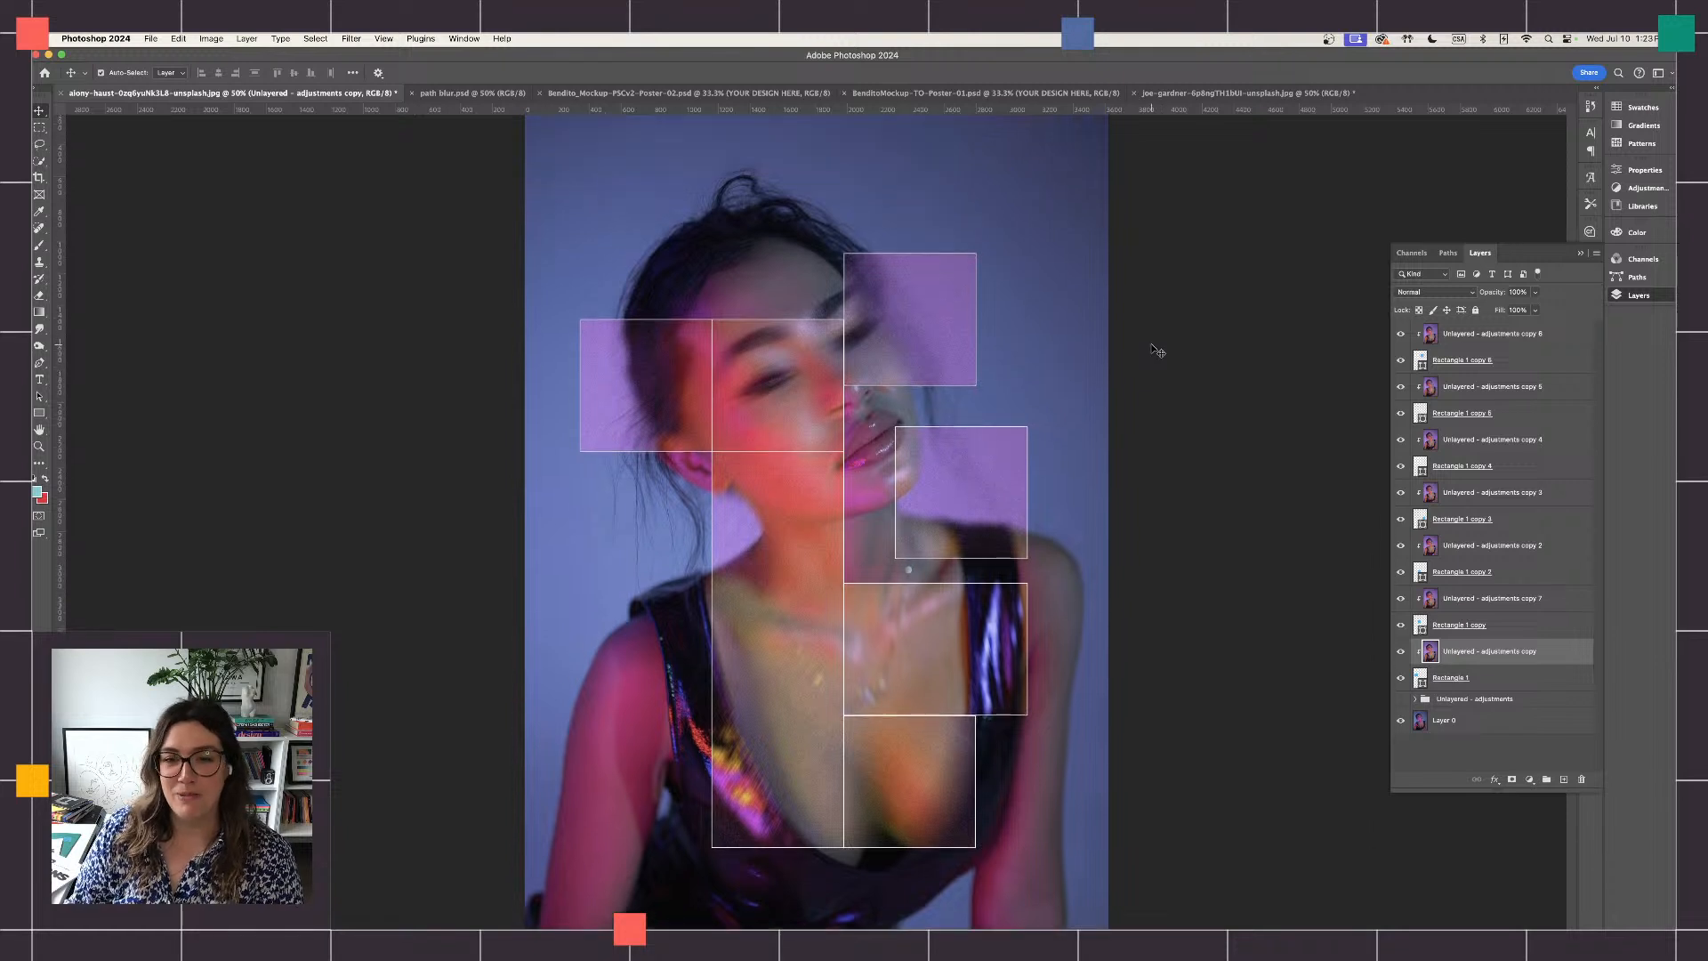
{"action": "scroll", "coordinate": [1157, 351], "scroll_direction": "down", "scroll_amount": 2}
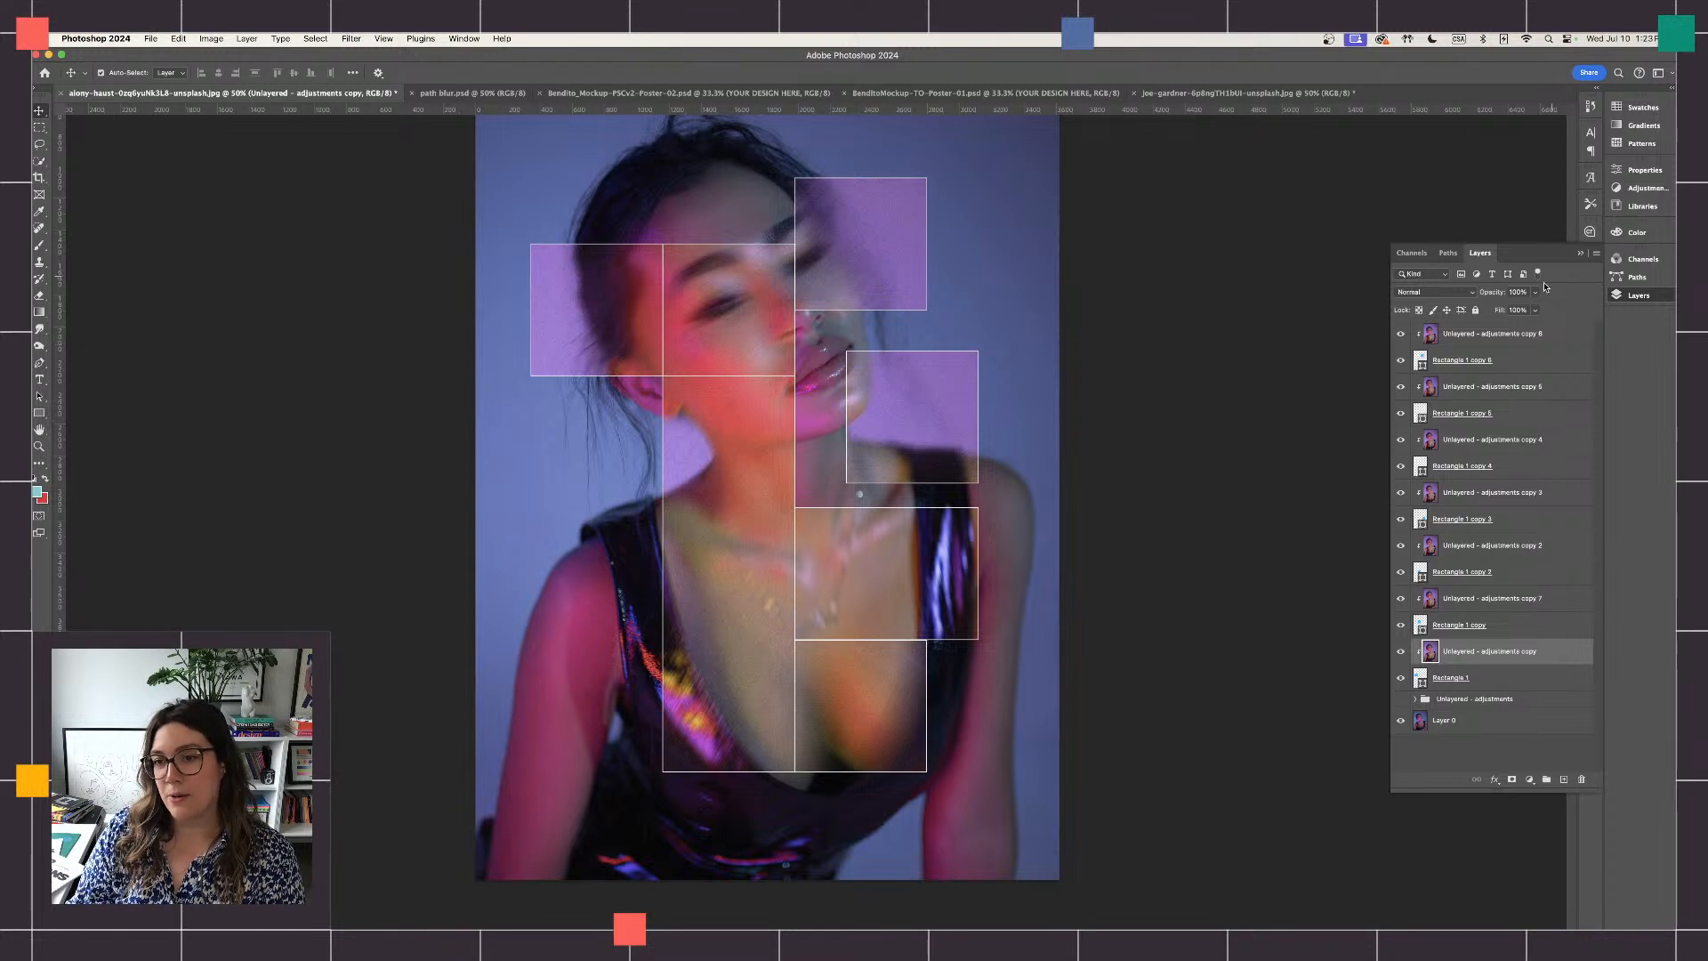
{"action": "left_click", "coordinate": [1530, 369]}
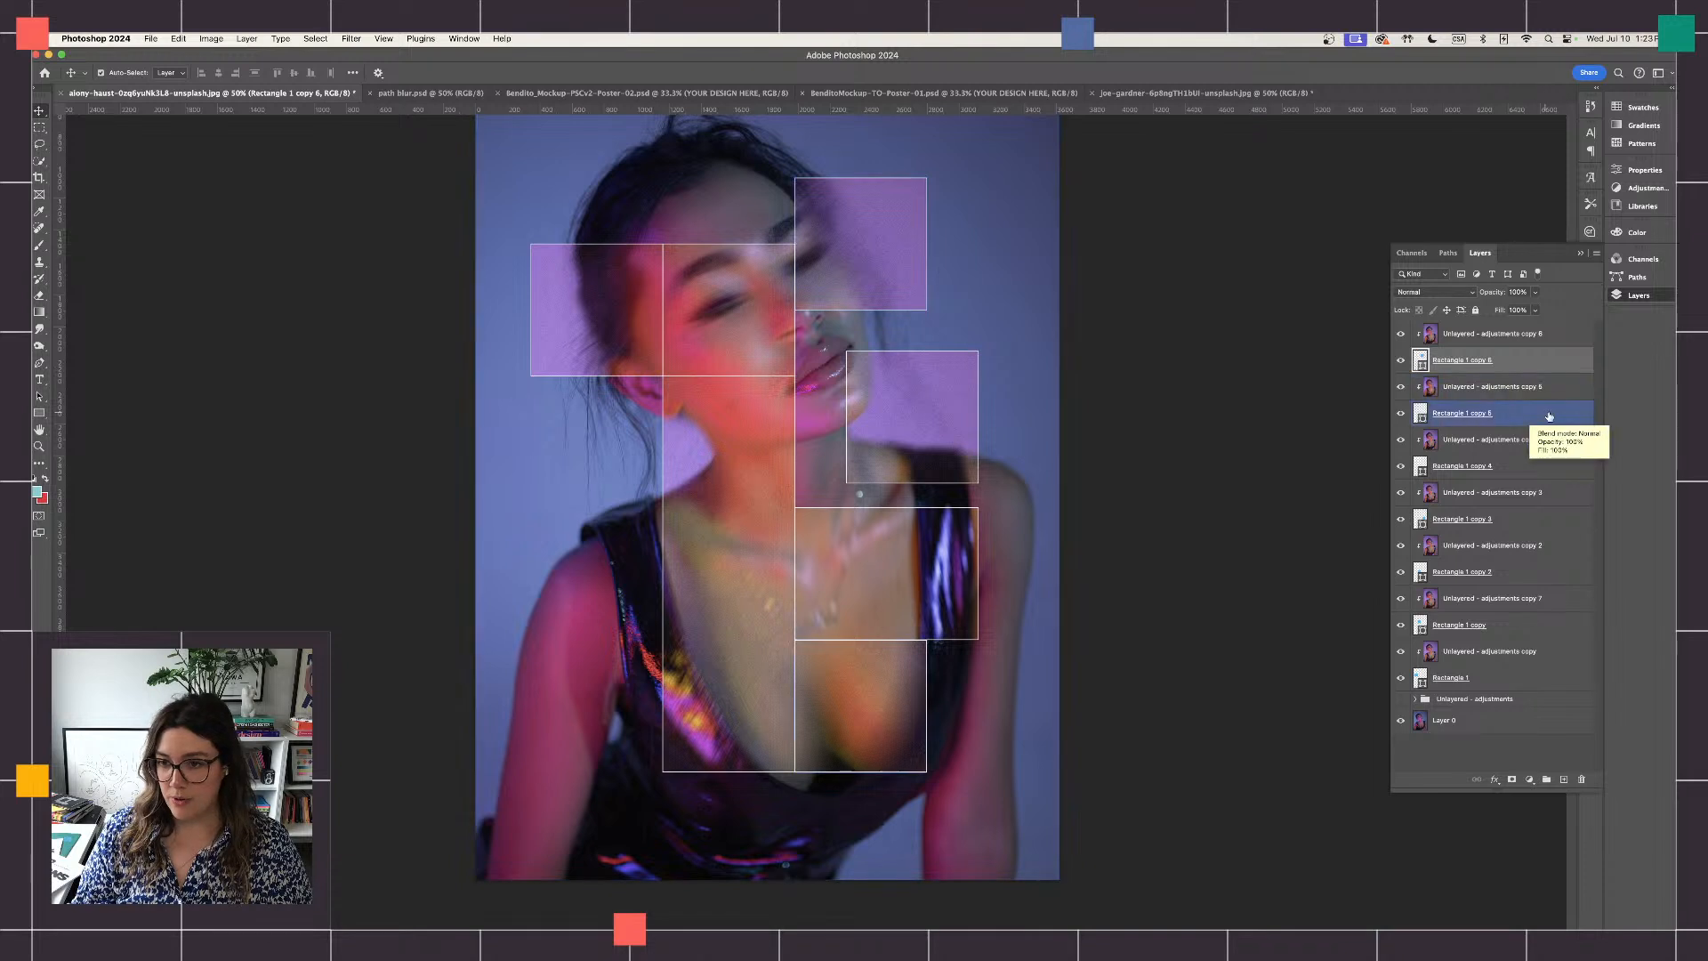
{"action": "left_click", "coordinate": [1537, 415], "text": "super"}
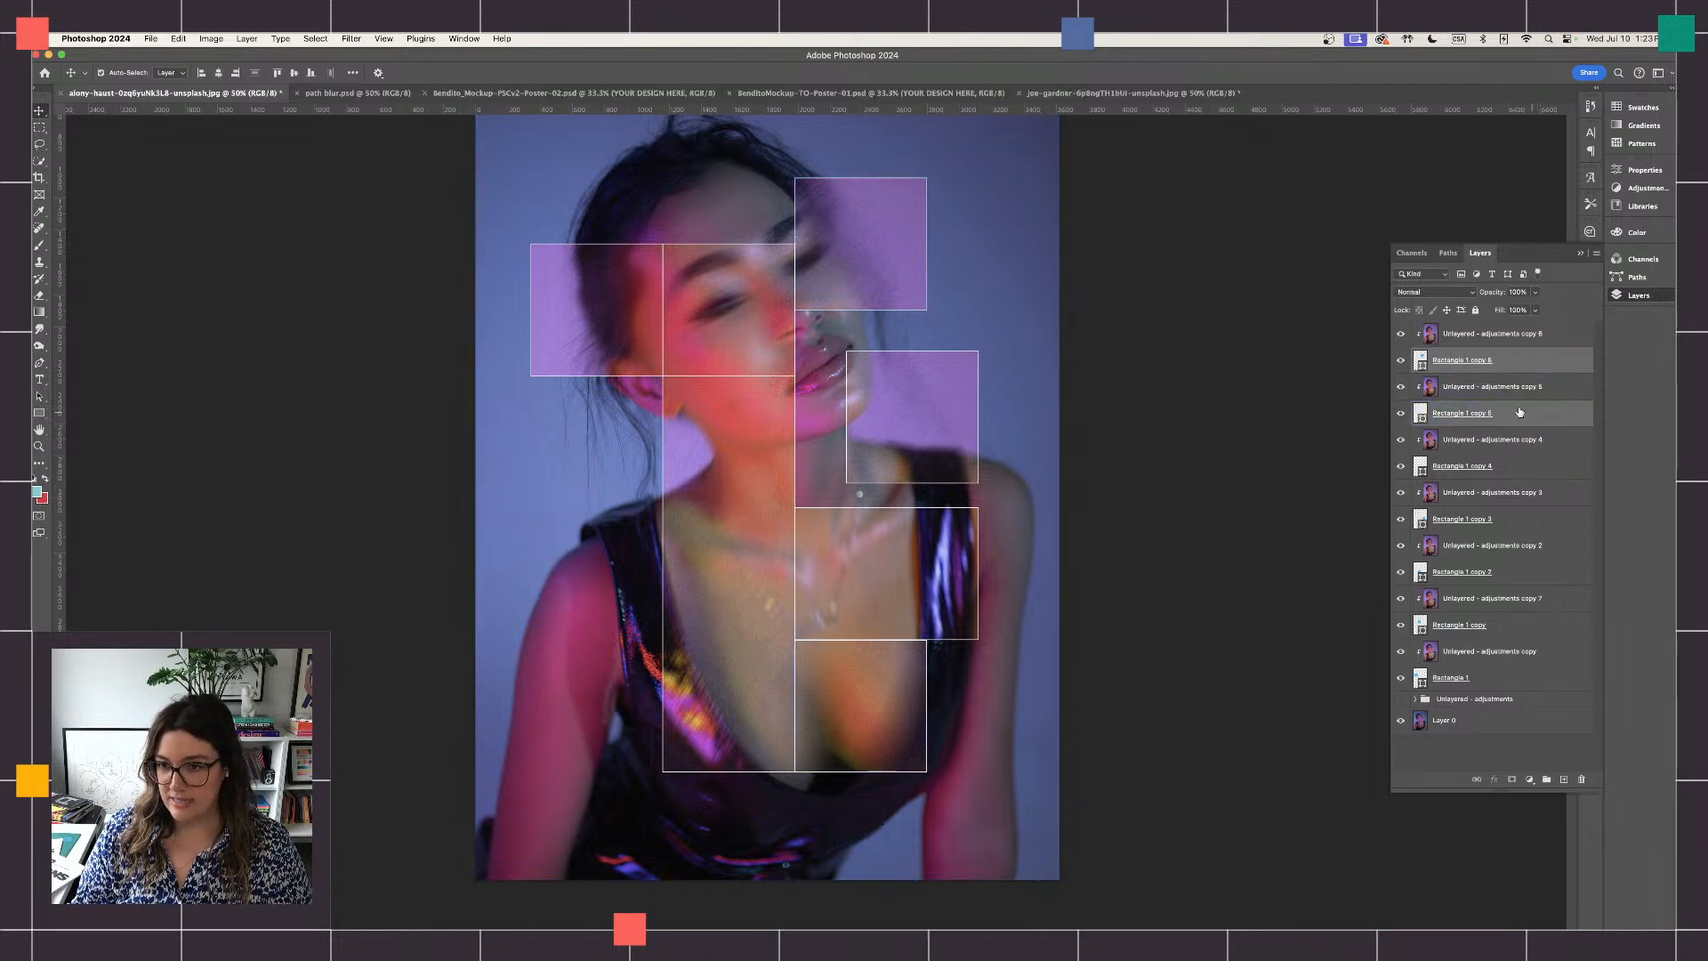
{"action": "left_click", "coordinate": [1548, 466], "text": "super"}
{"action": "left_click", "coordinate": [1561, 519], "text": "super"}
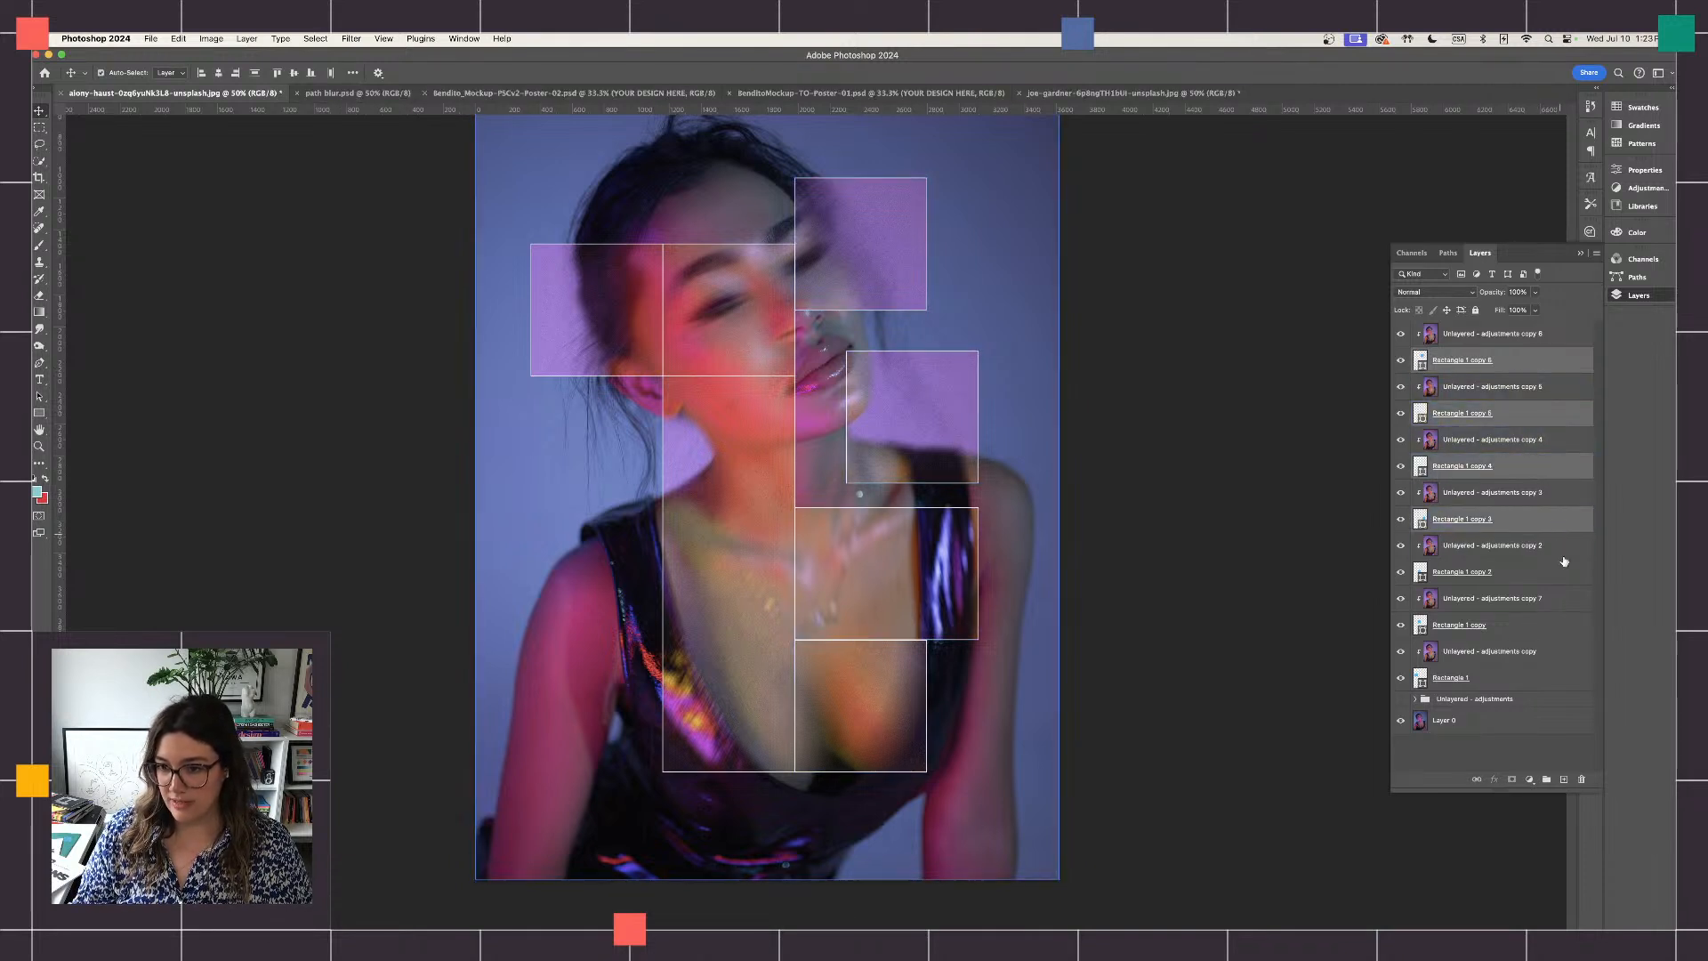
{"action": "left_click", "coordinate": [1558, 572], "text": "super"}
{"action": "left_click", "coordinate": [1561, 626], "text": "super"}
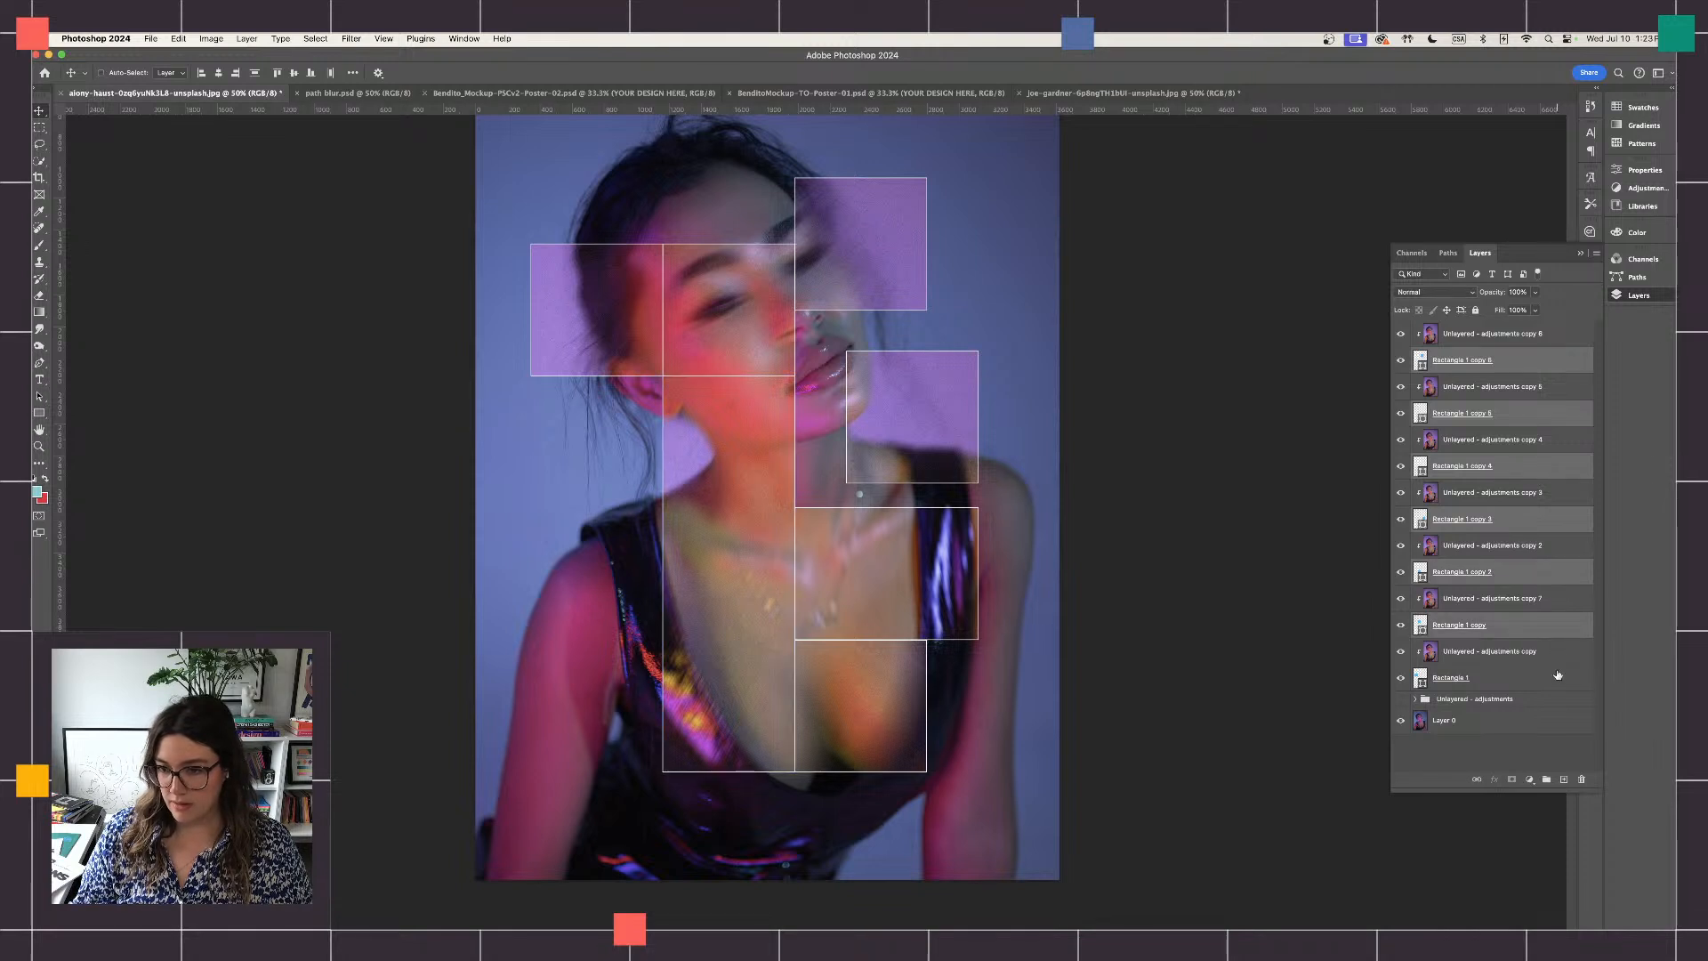
{"action": "left_click", "coordinate": [1561, 678], "text": "super"}
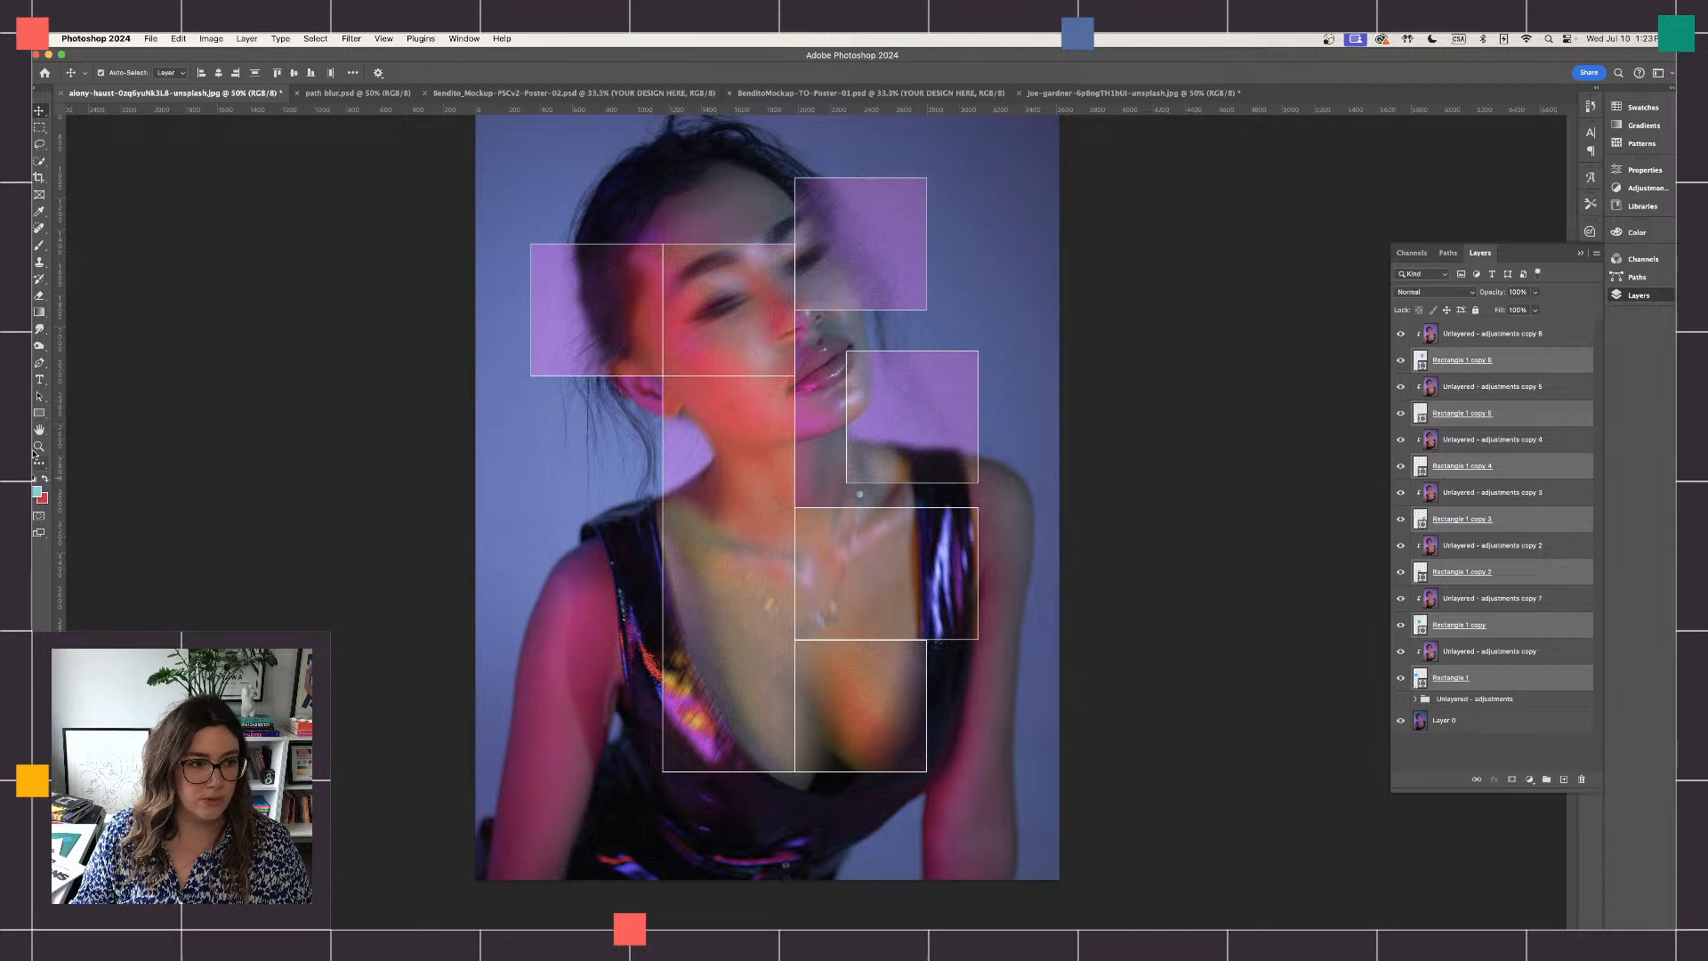
- With the Rectangle tool active, select Rectangle 1 copy 6 and float its shape properties beside the layer list
{"action": "left_click", "coordinate": [39, 413]}
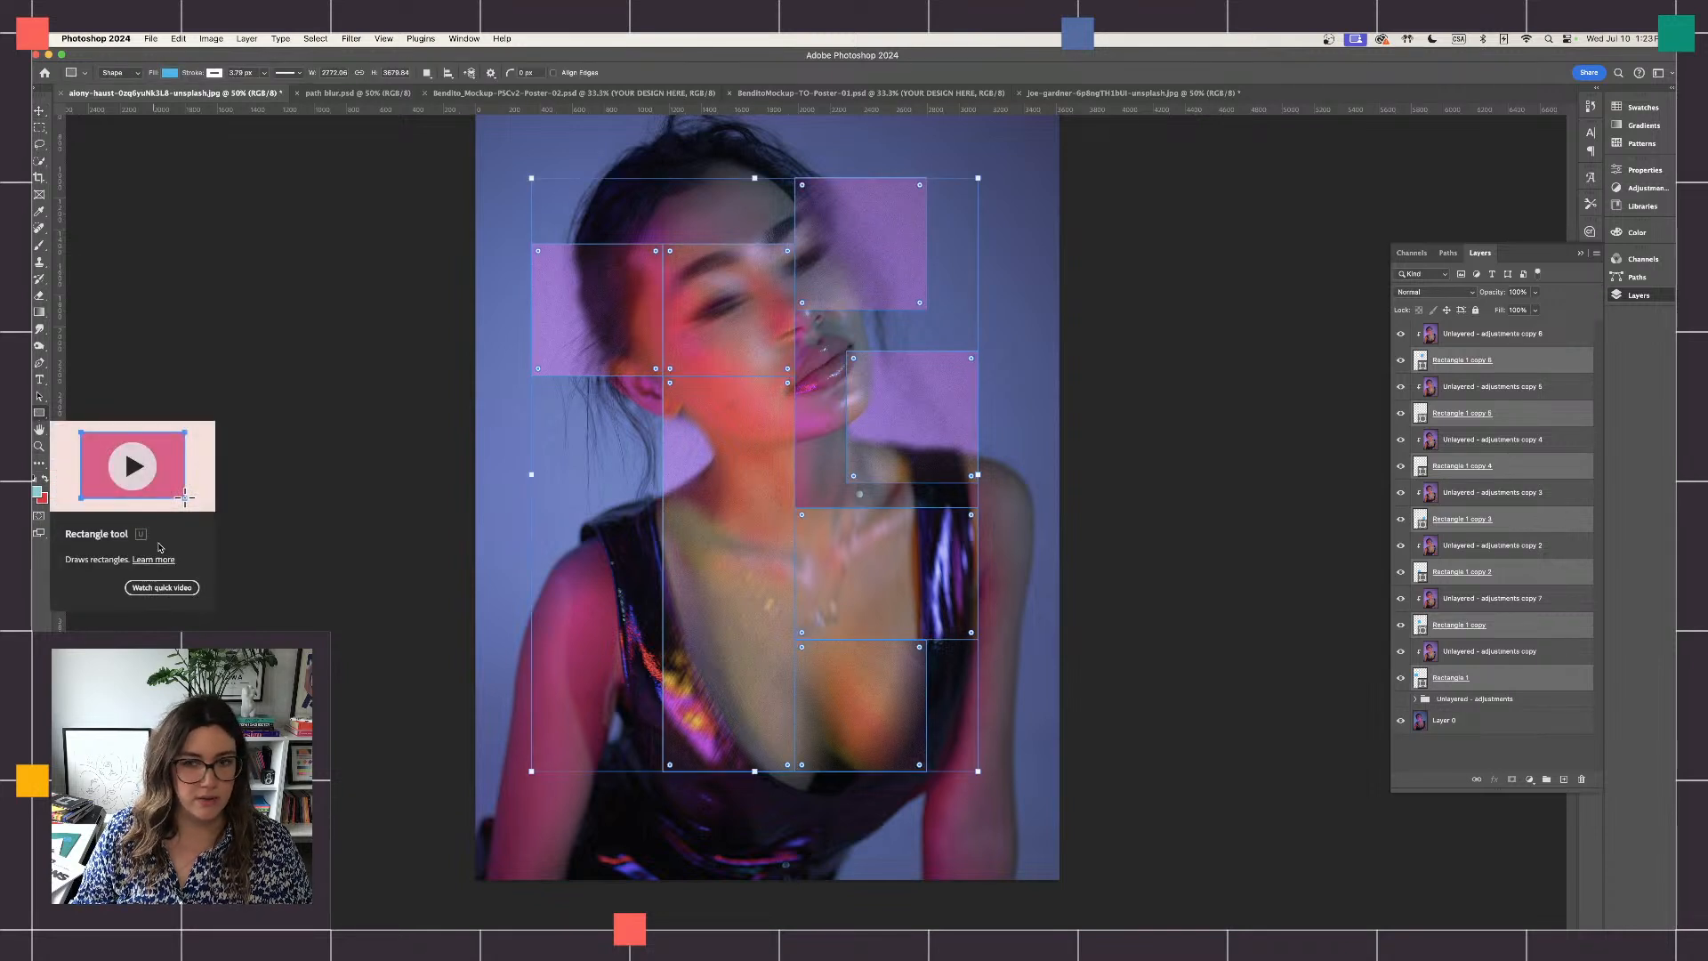
{"action": "left_click", "coordinate": [1461, 362]}
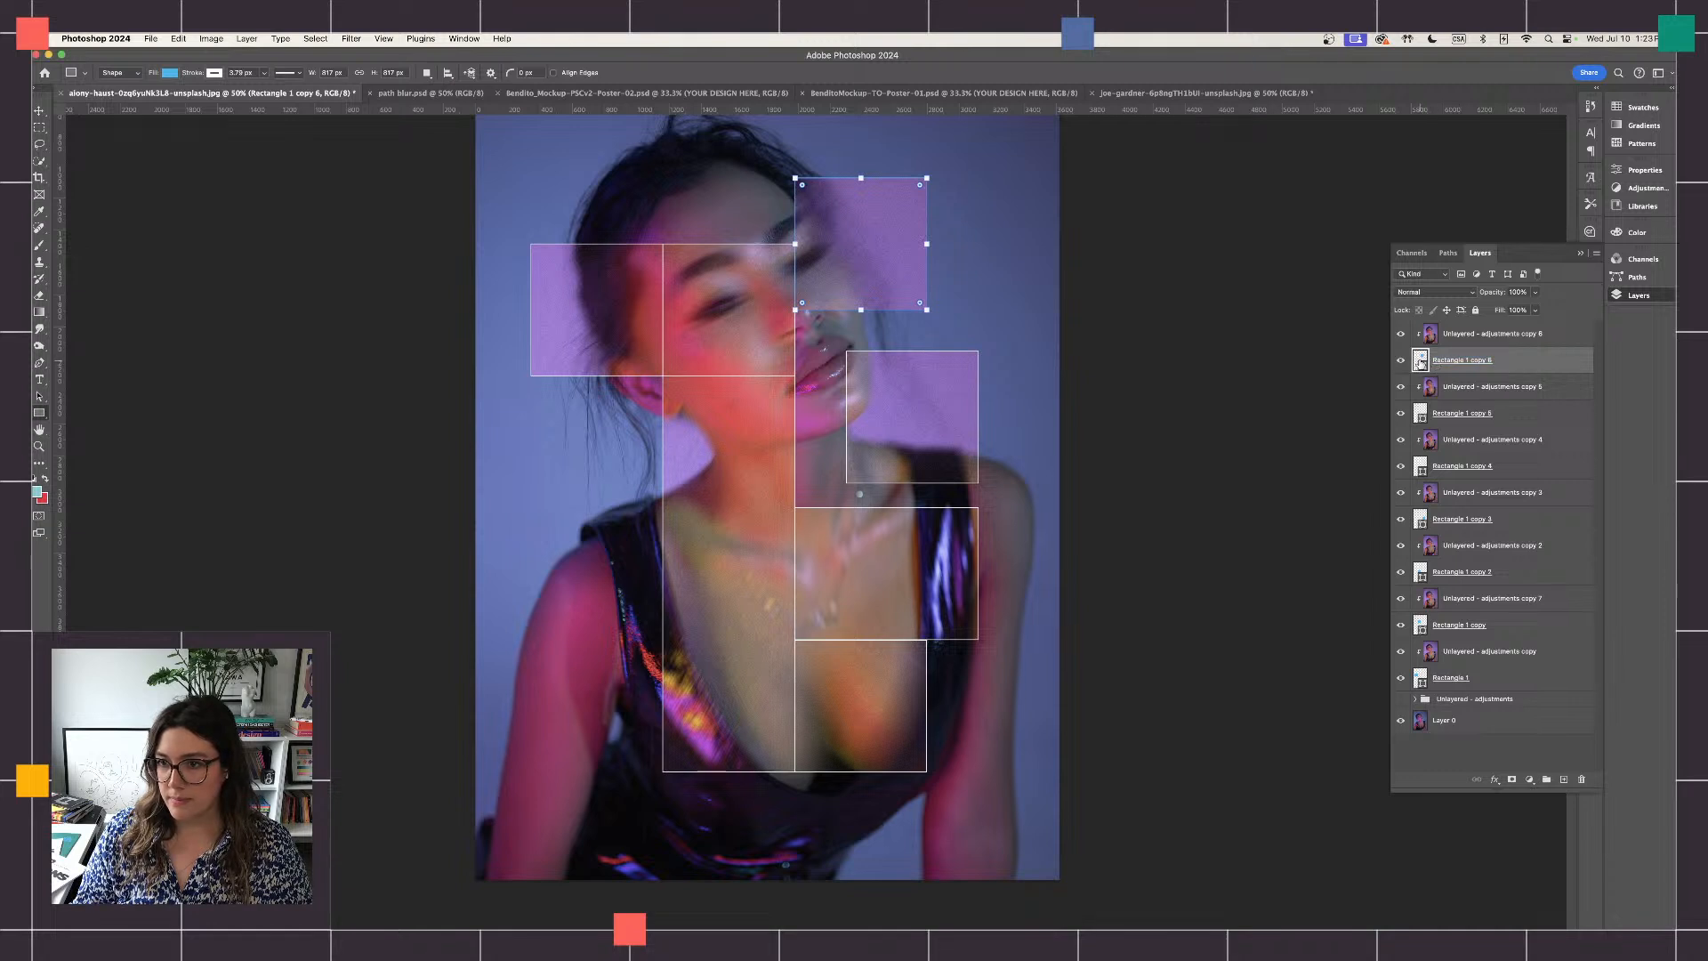
{"action": "left_click", "coordinate": [1637, 170]}
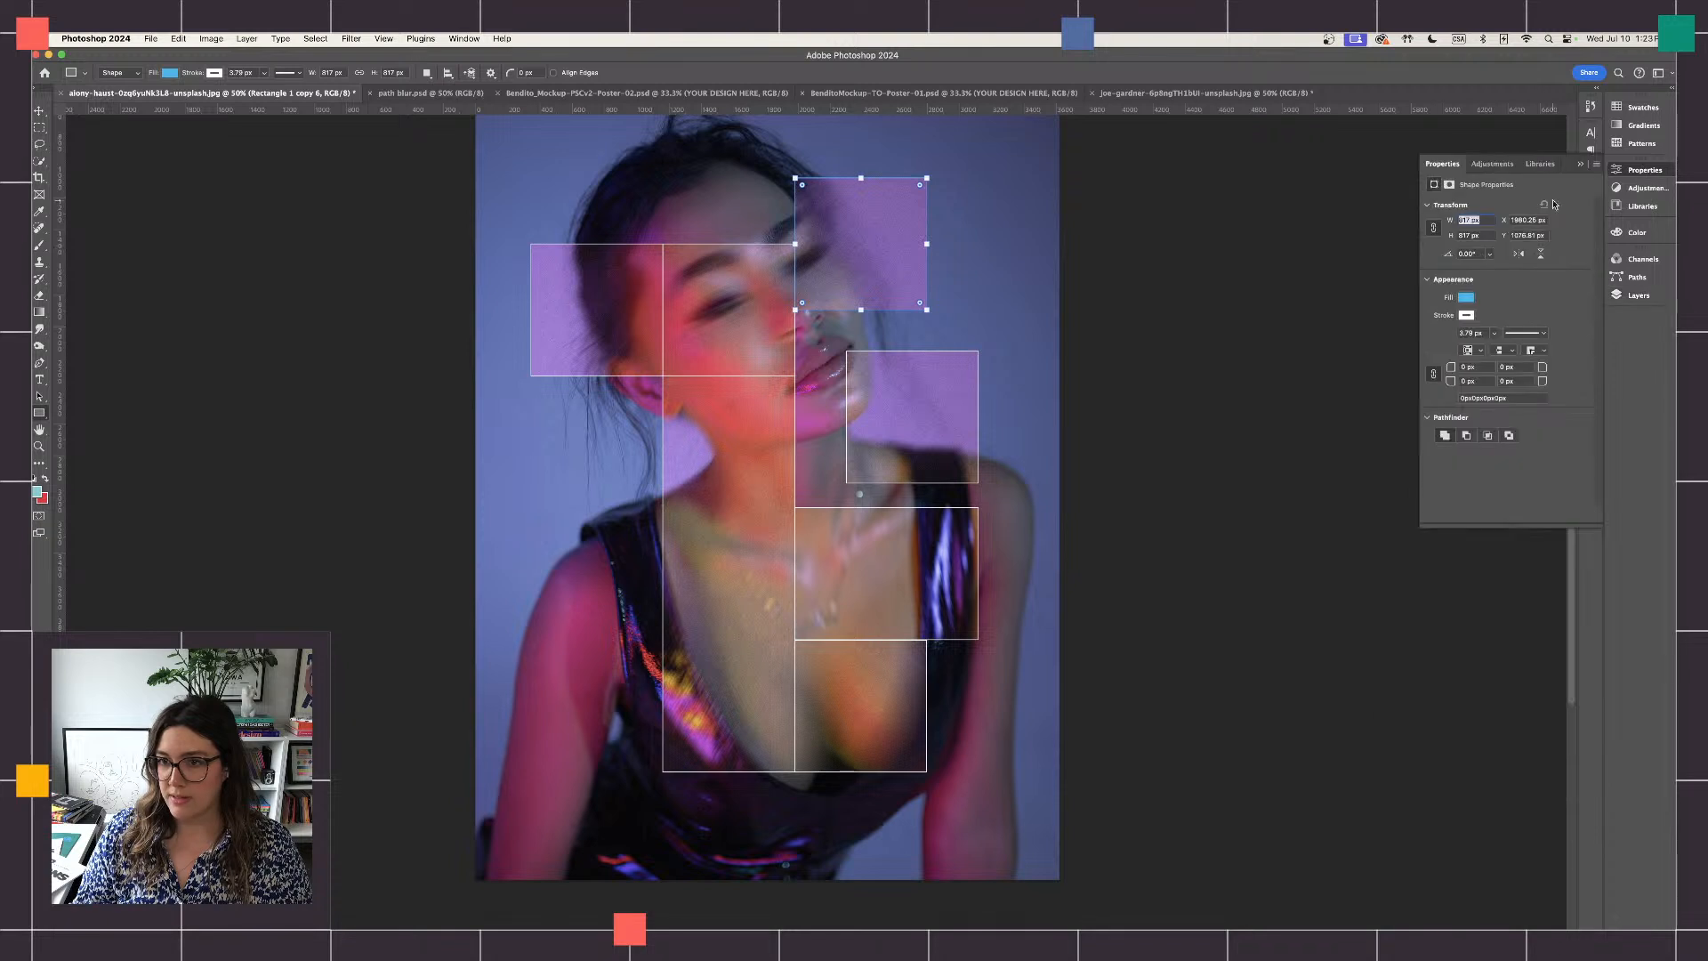
{"action": "left_click_drag", "start_coordinate": [1575, 176], "coordinate": [1297, 203]}
{"action": "left_click", "coordinate": [1637, 232]}
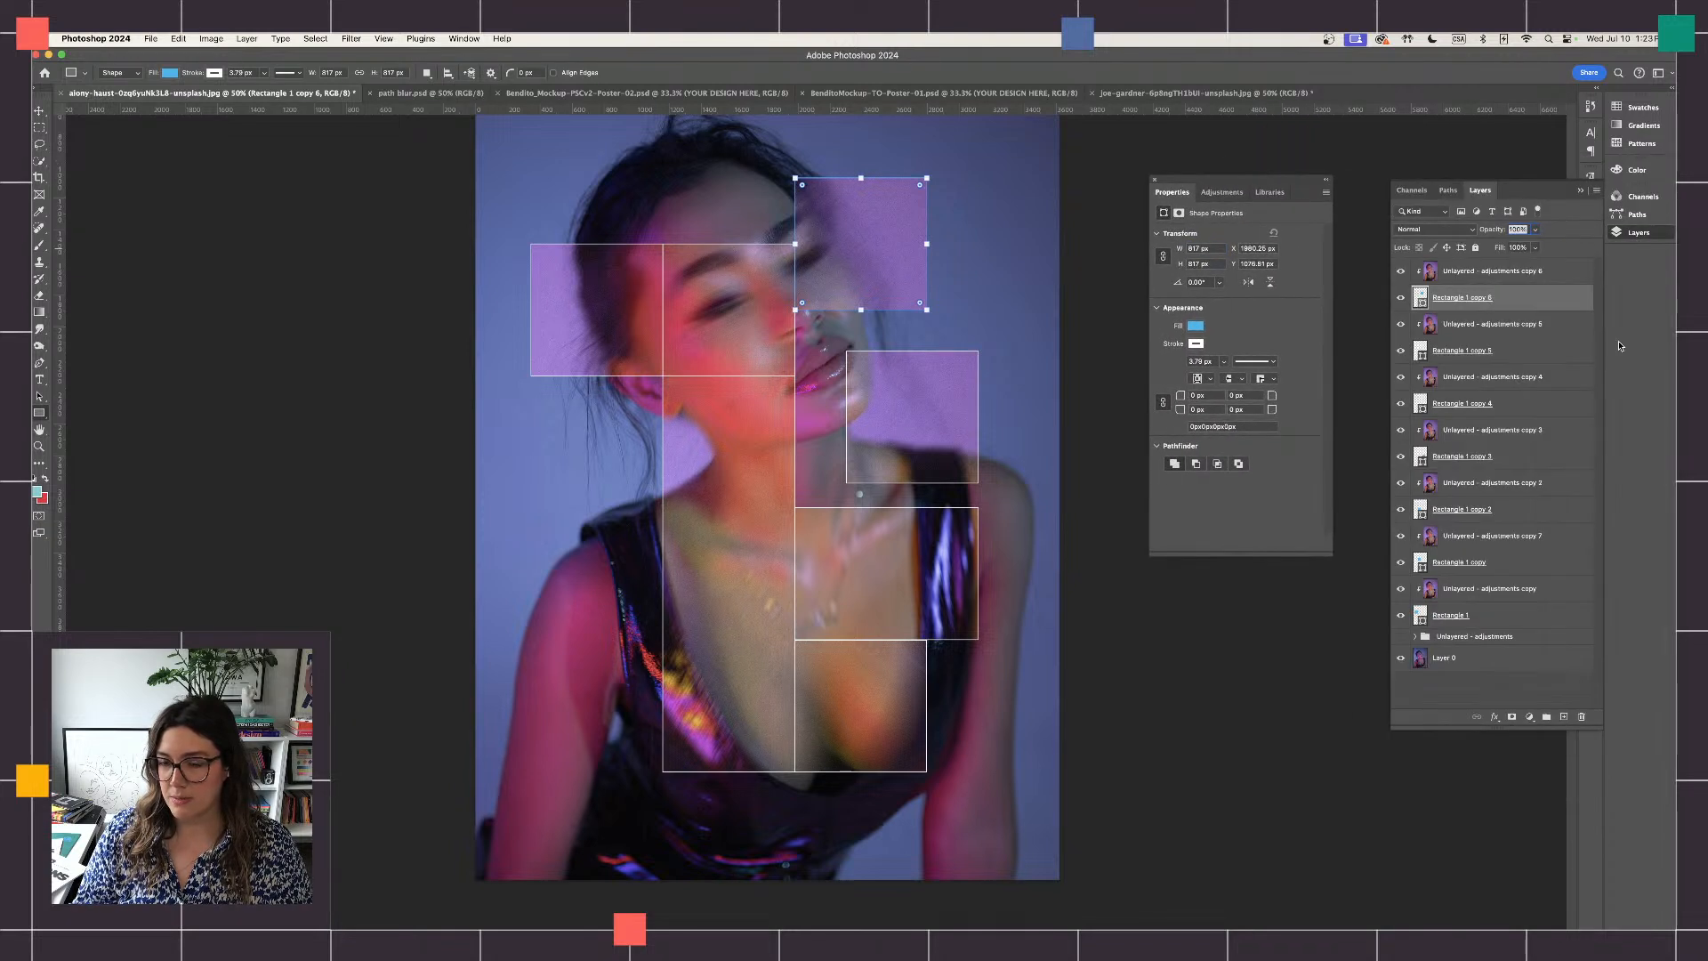
- Set the stroke width of all seven rectangle shape layers to 5 px
{"action": "left_click", "coordinate": [1504, 351], "text": "super"}
{"action": "left_click", "coordinate": [1528, 408], "text": "super"}
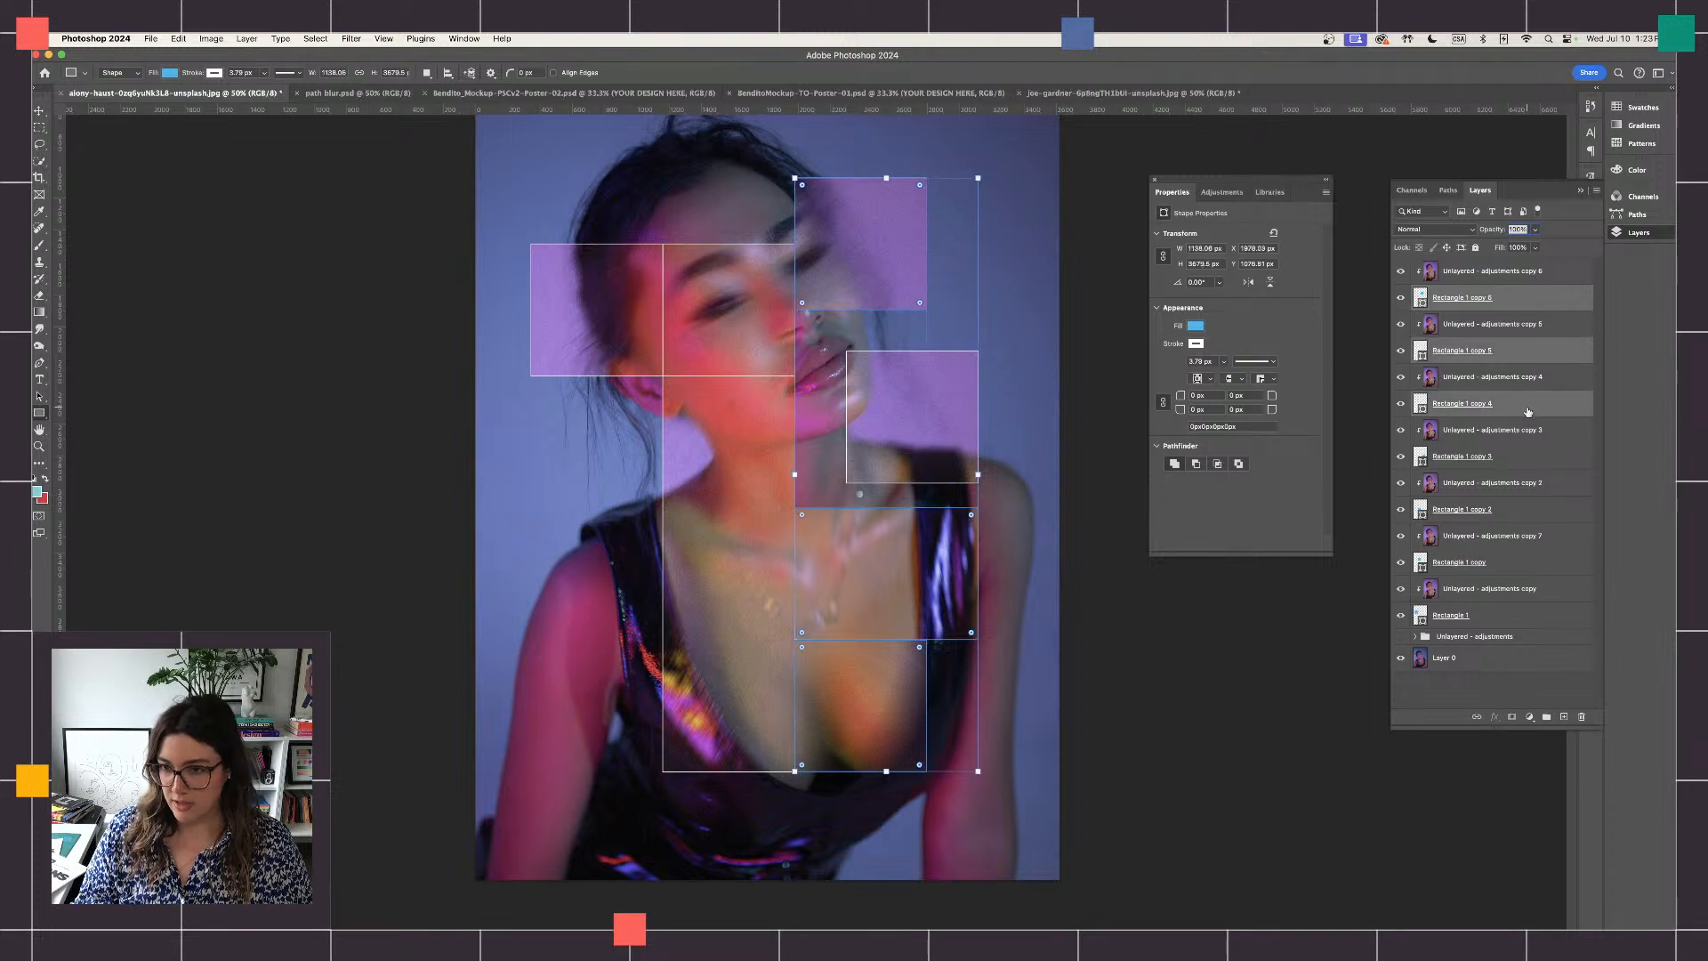
{"action": "left_click", "coordinate": [1512, 461], "text": "super"}
{"action": "left_click", "coordinate": [1520, 513], "text": "super"}
{"action": "left_click", "coordinate": [1522, 566], "text": "super"}
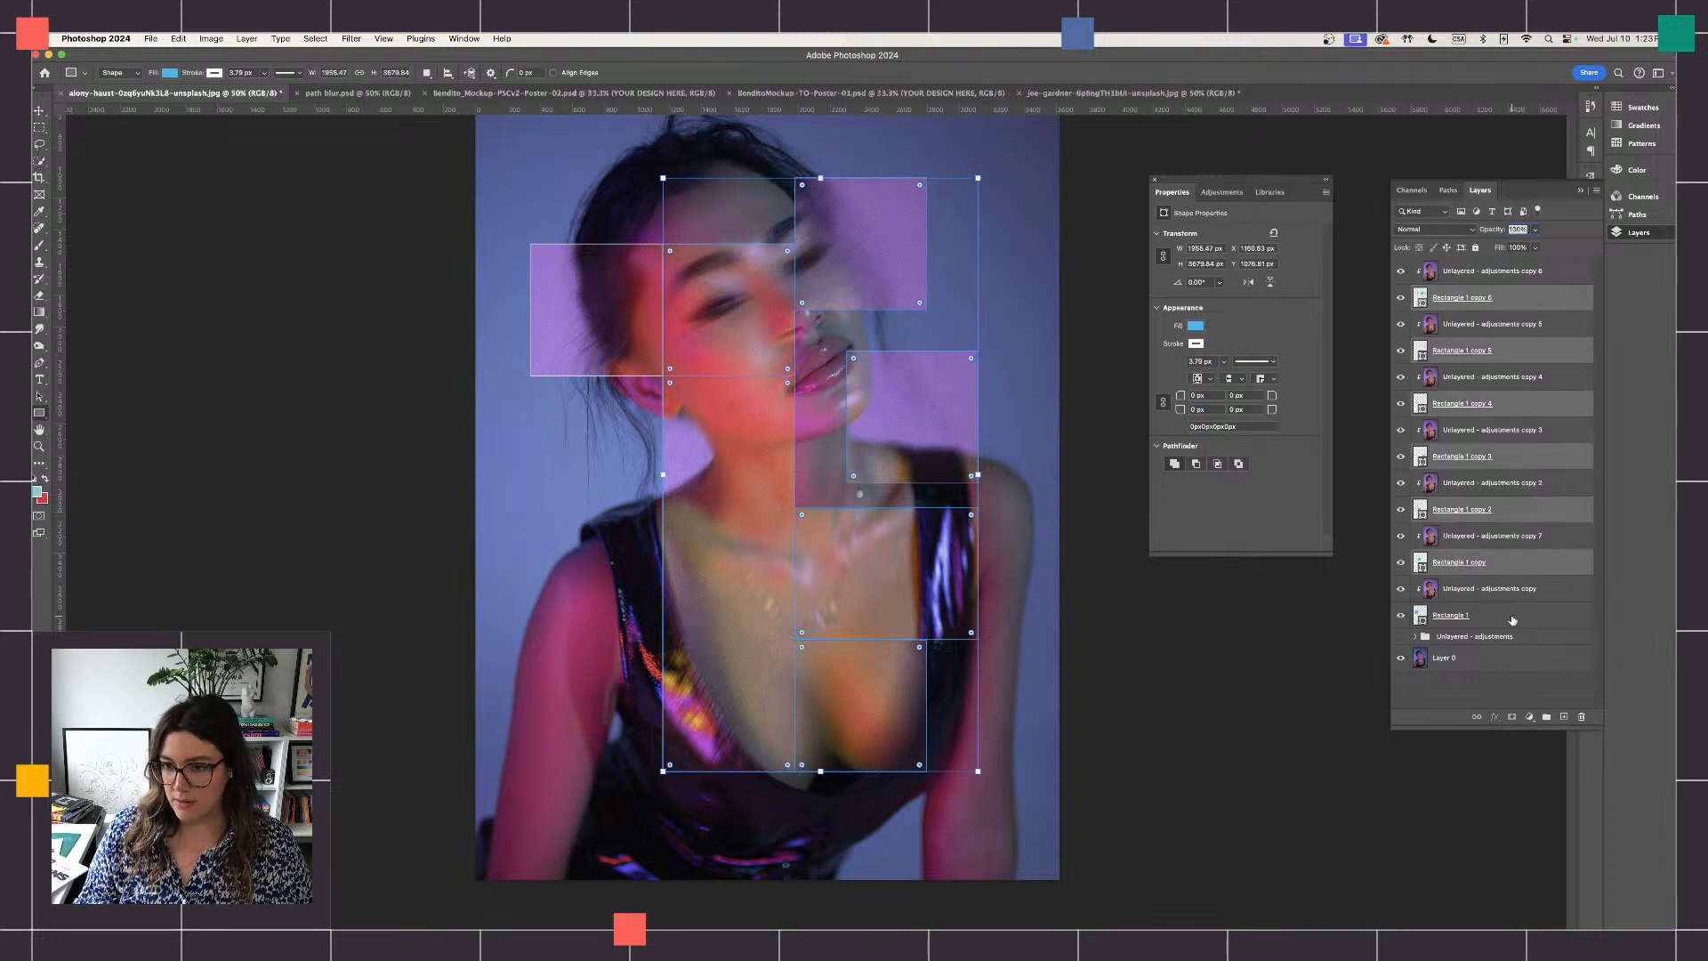
{"action": "left_click", "coordinate": [1512, 616], "text": "super"}
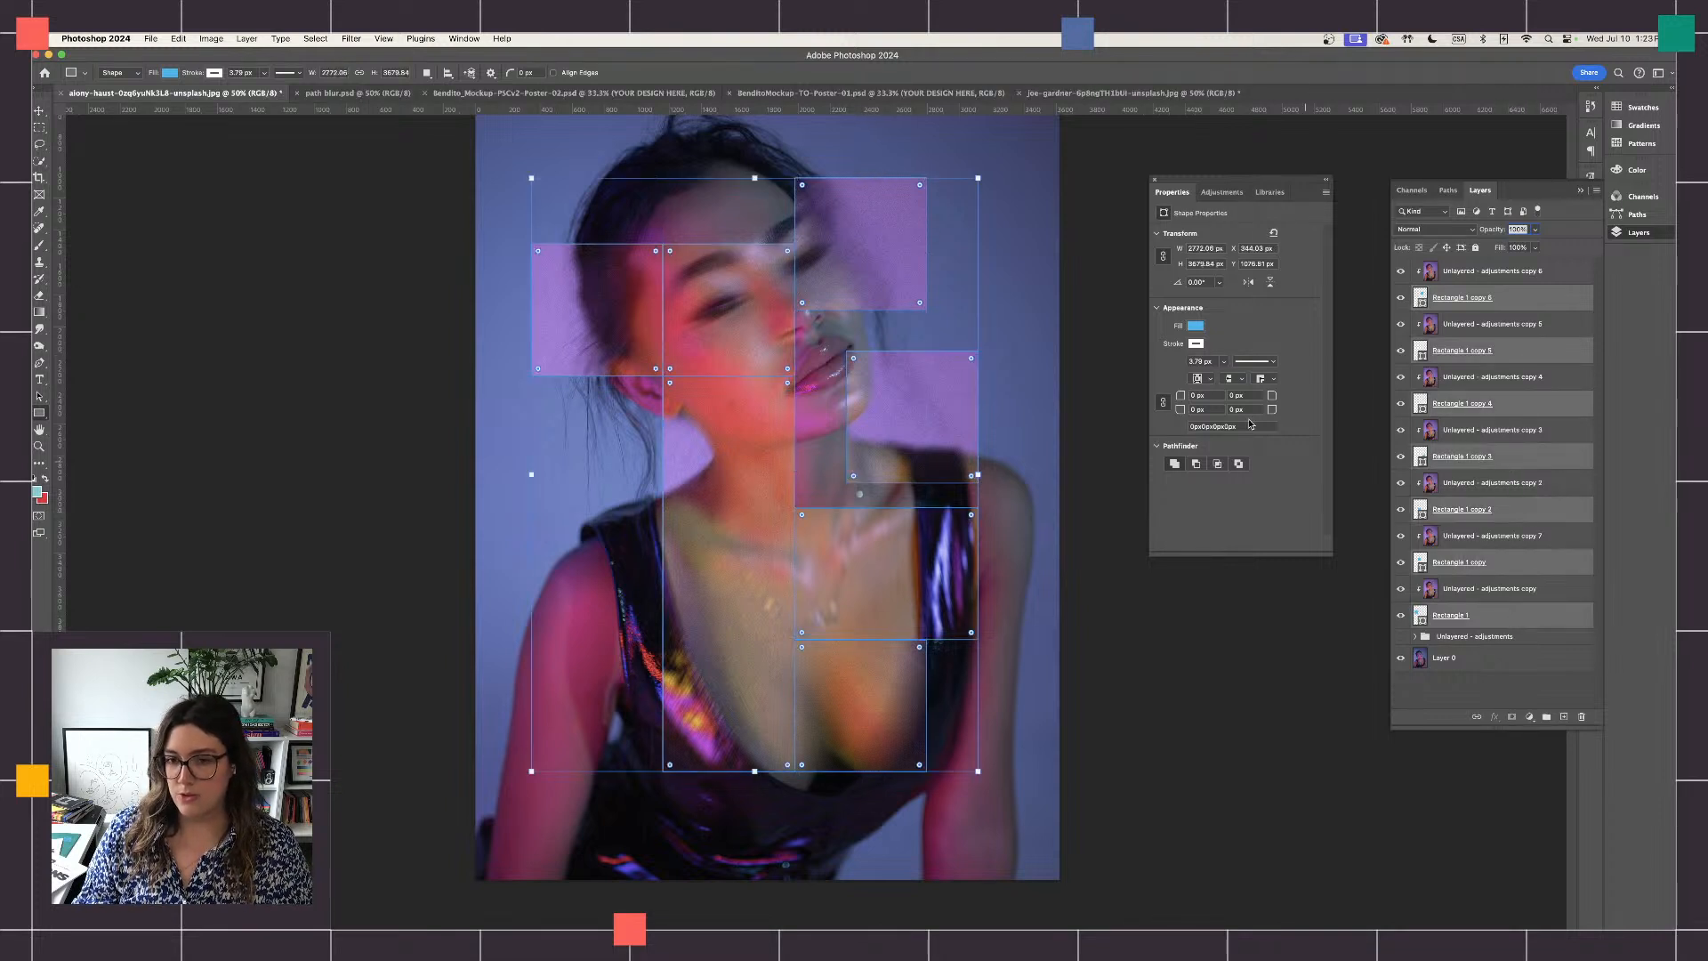
{"action": "left_click", "coordinate": [1195, 328]}
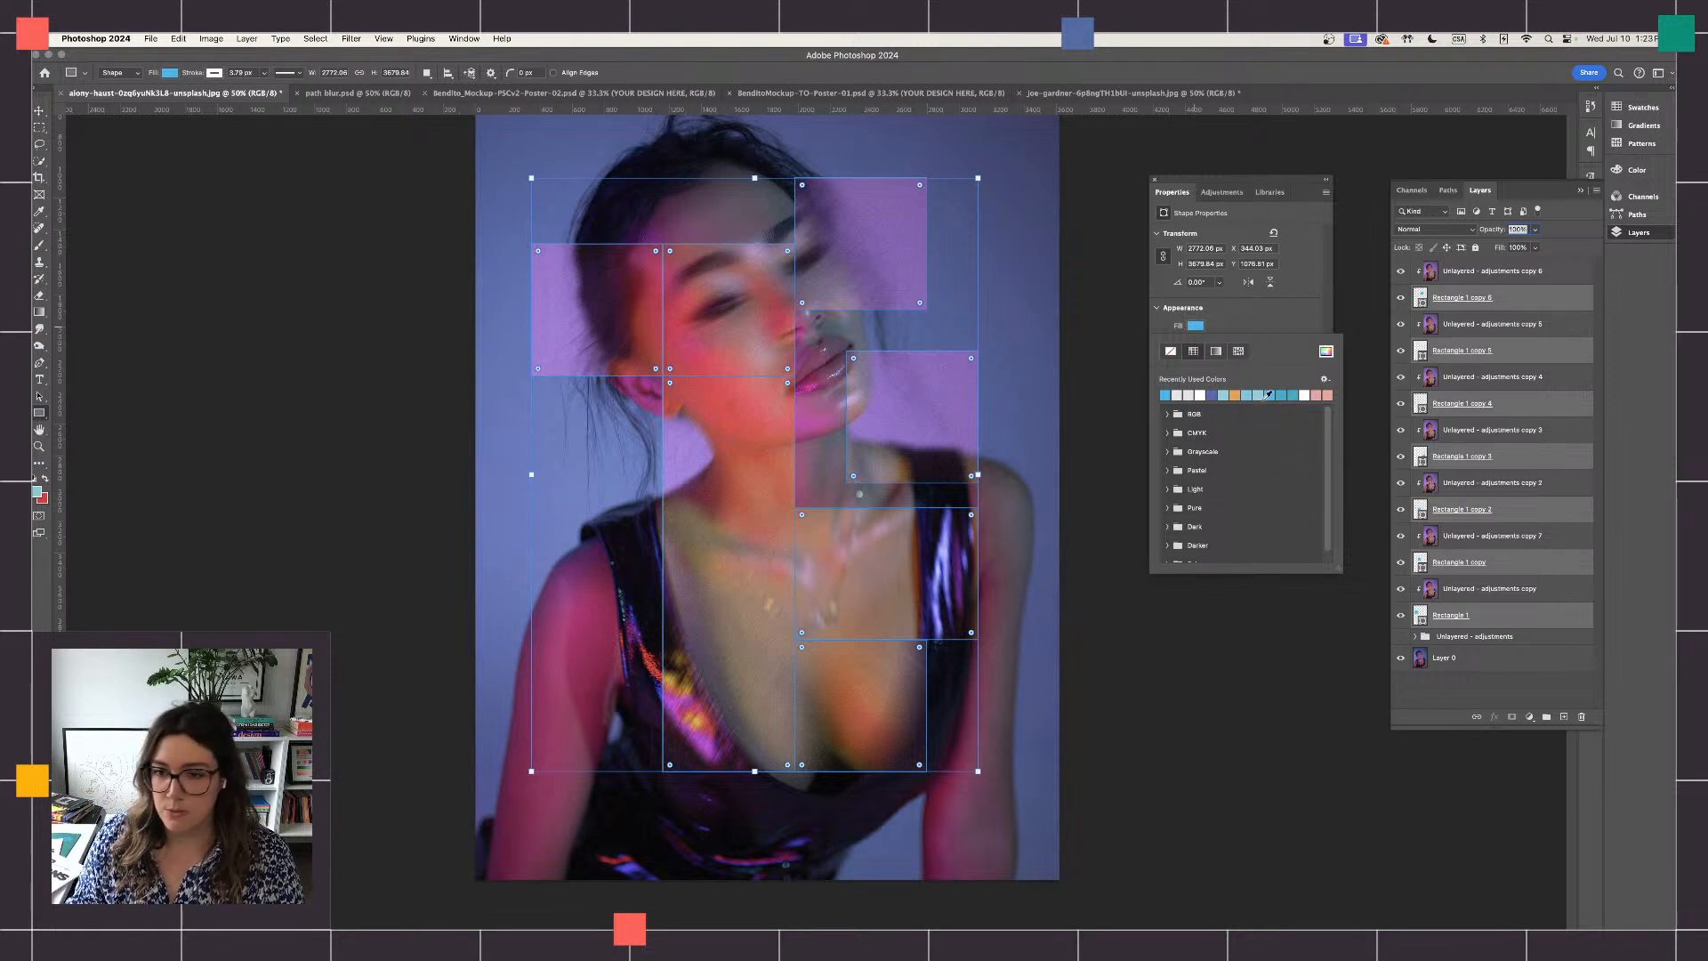
{"action": "left_click", "coordinate": [1239, 319]}
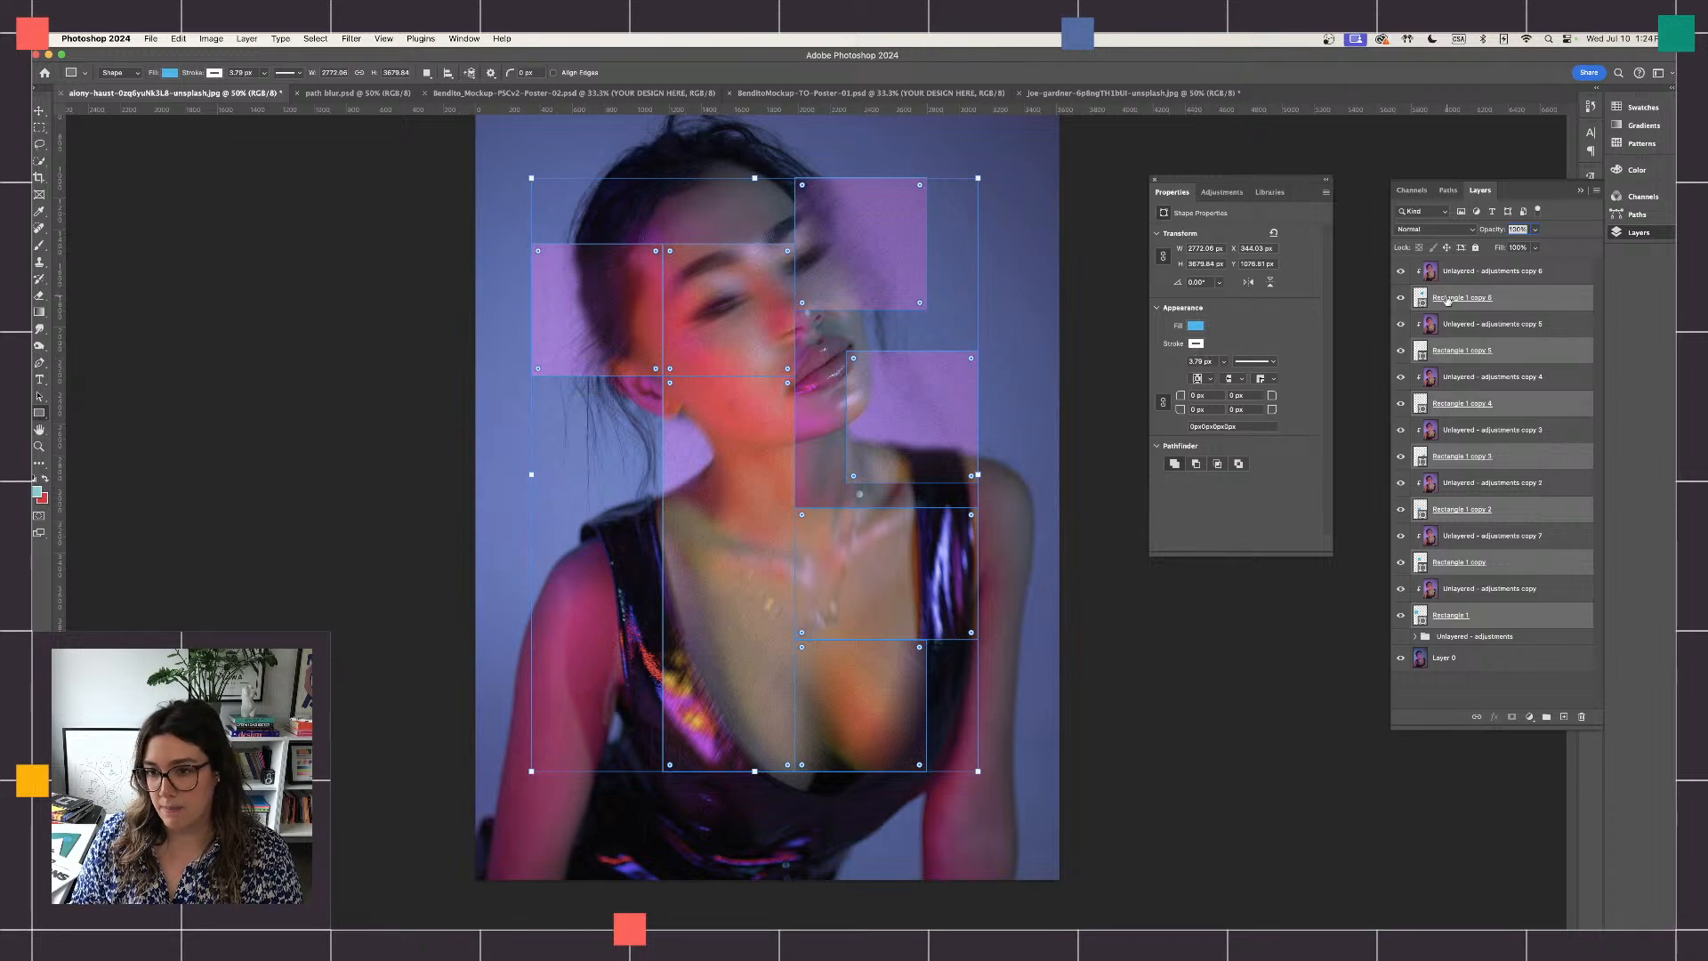
{"action": "left_click", "coordinate": [1214, 362]}
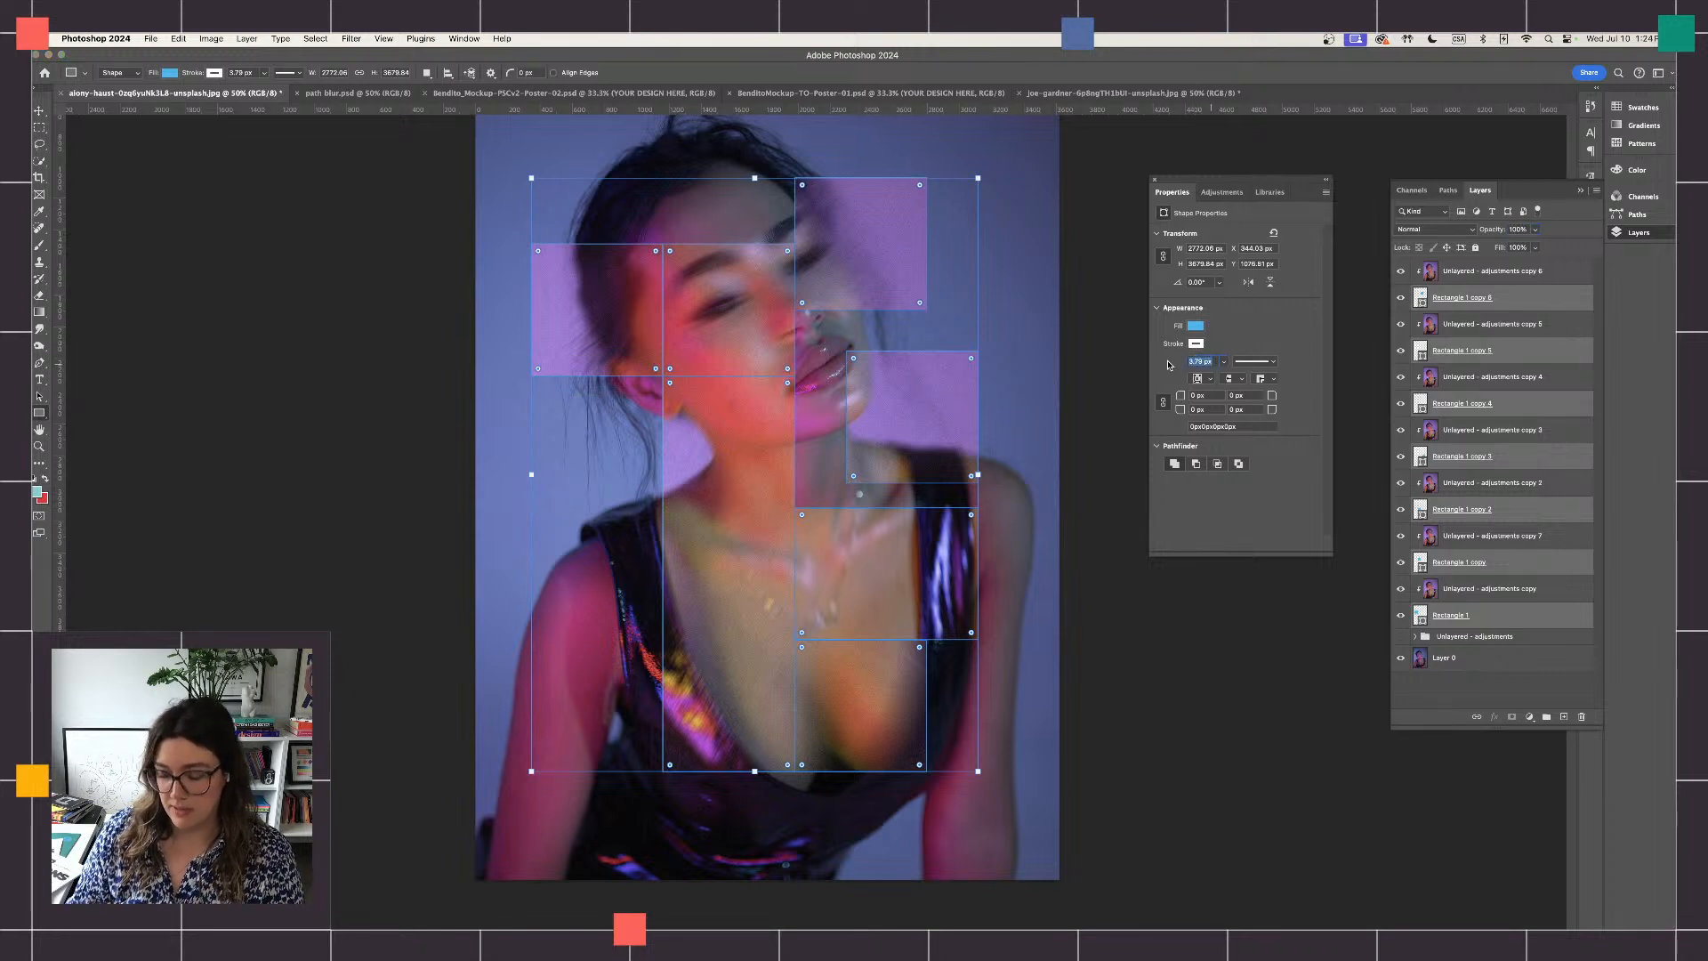
{"action": "type", "text": "6"}
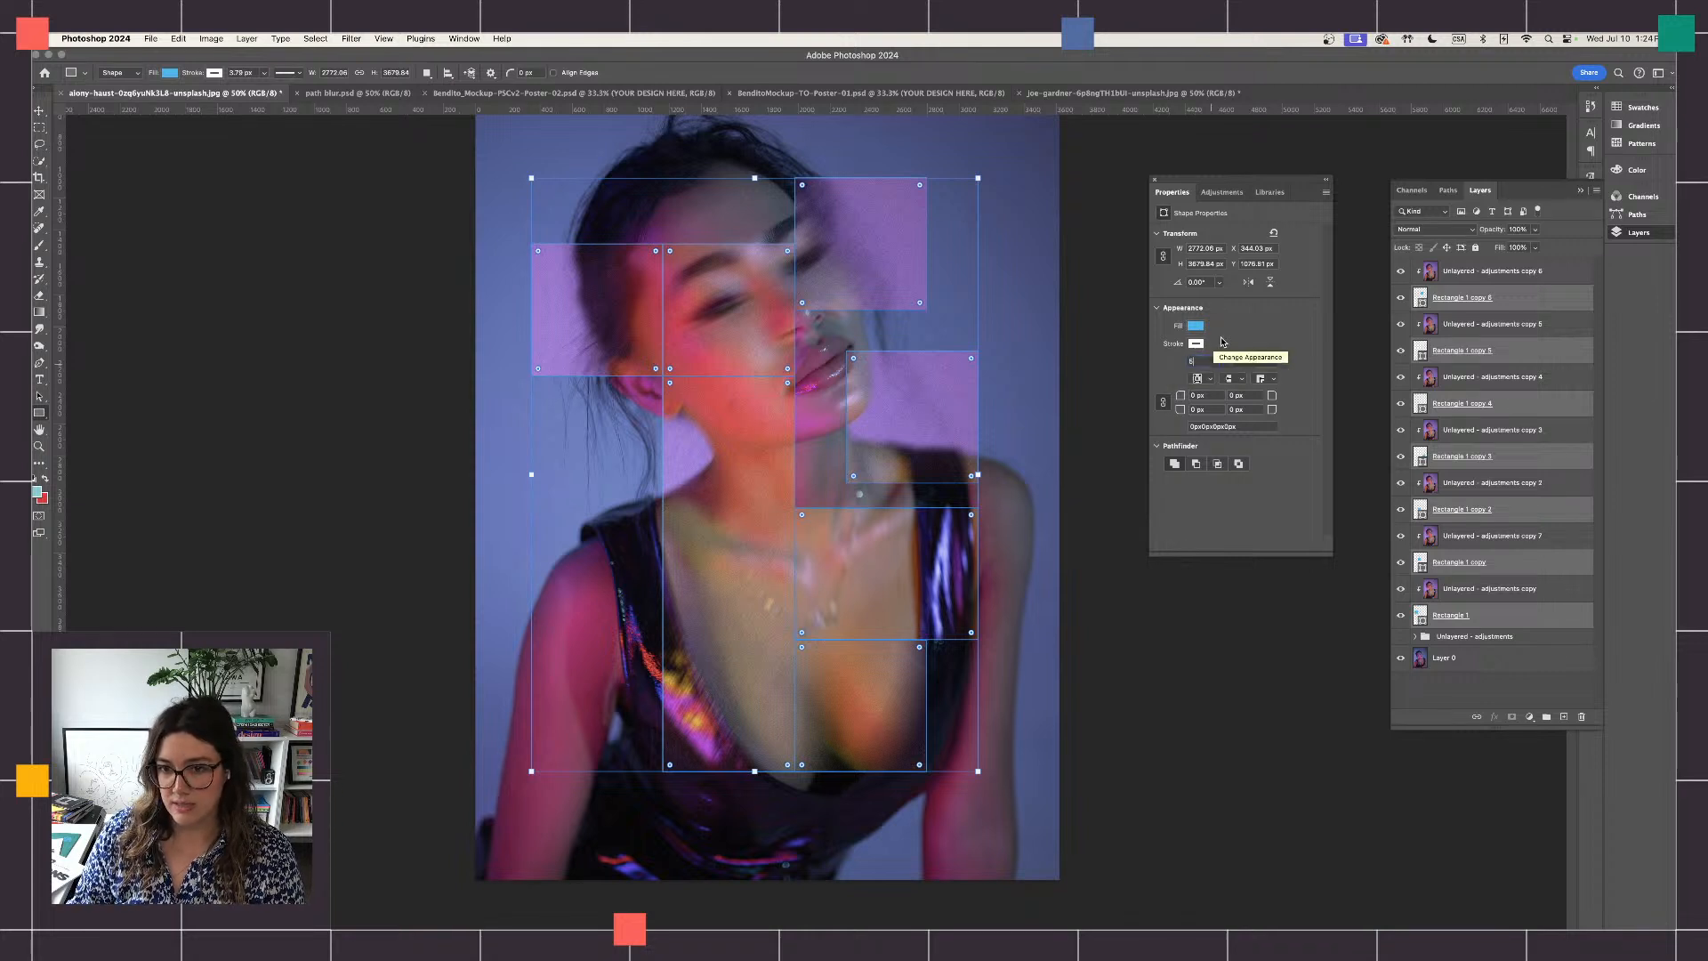
{"action": "key", "text": "Return"}
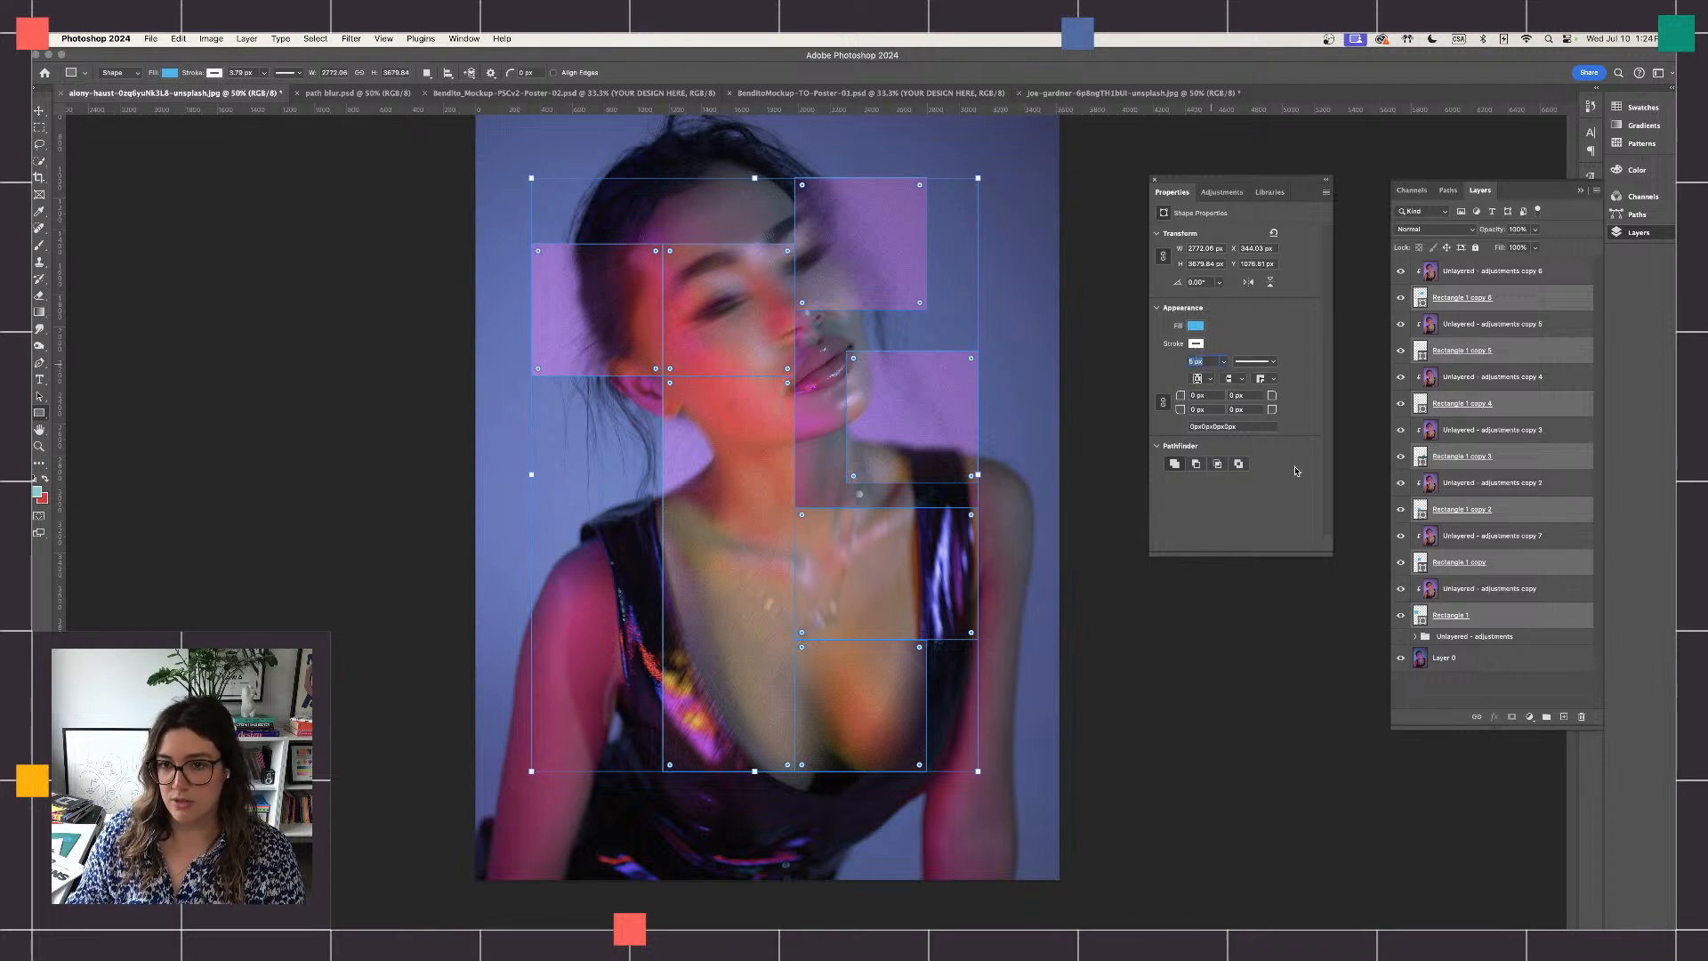
{"action": "key", "text": "Return"}
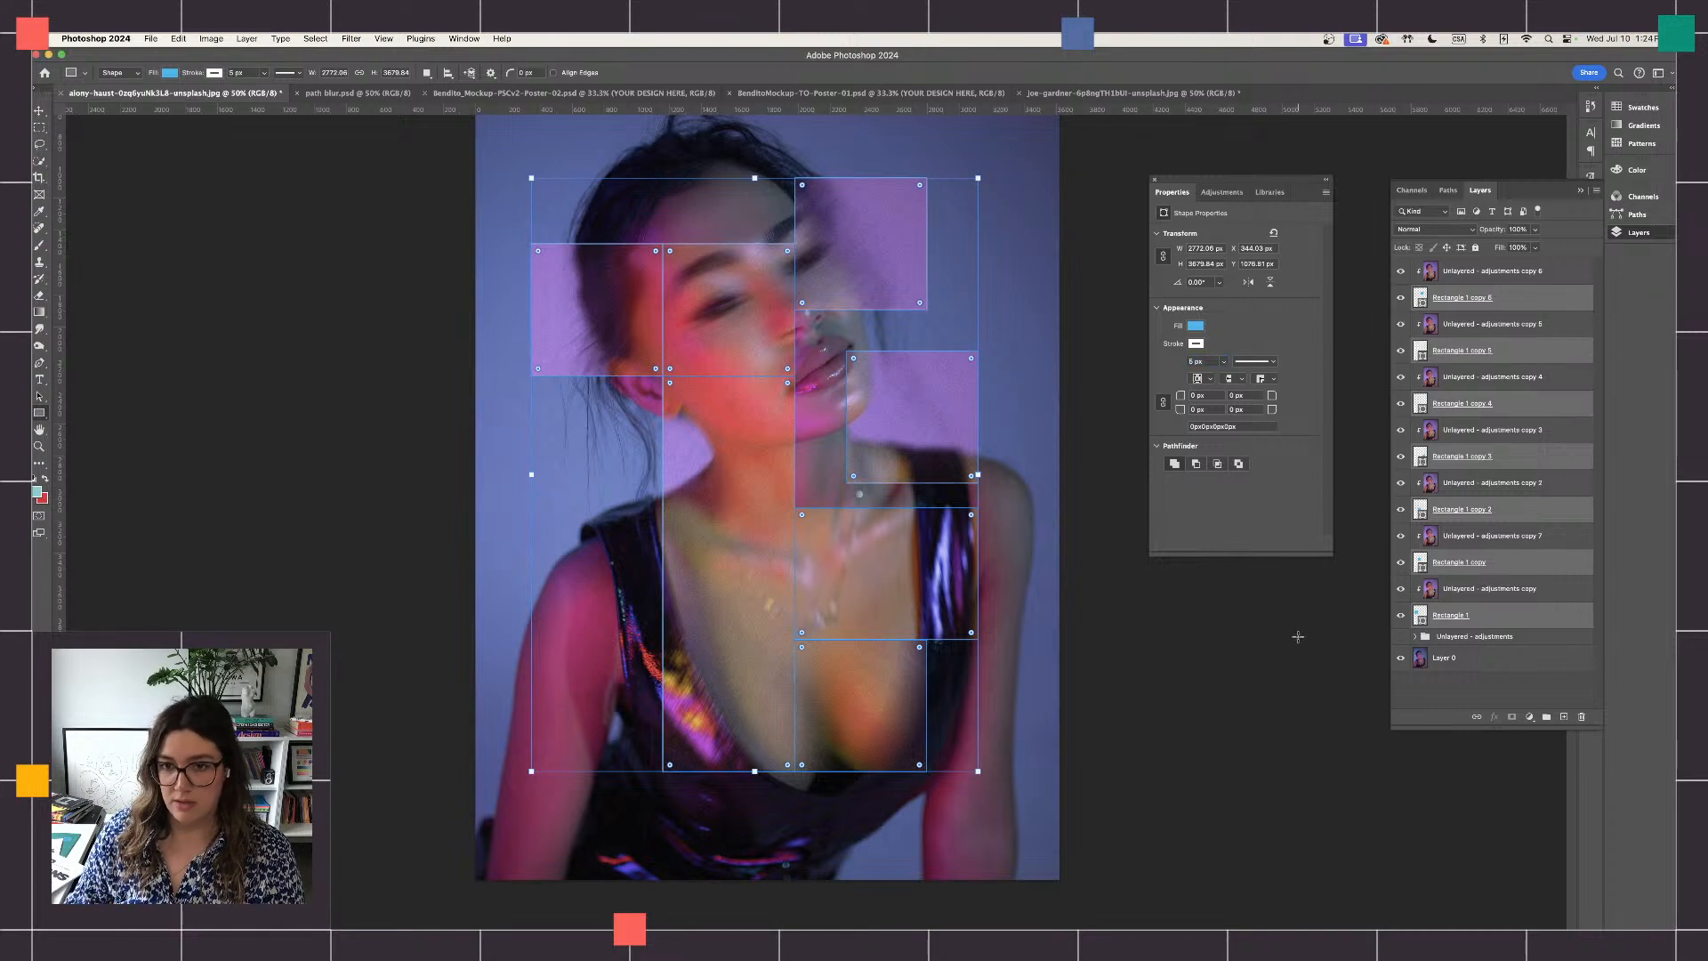
- Leave the Rectangle tool without creating a new shape and inspect the rectangle outlines over the portrait with the Move tool
{"action": "left_click", "coordinate": [1090, 409]}
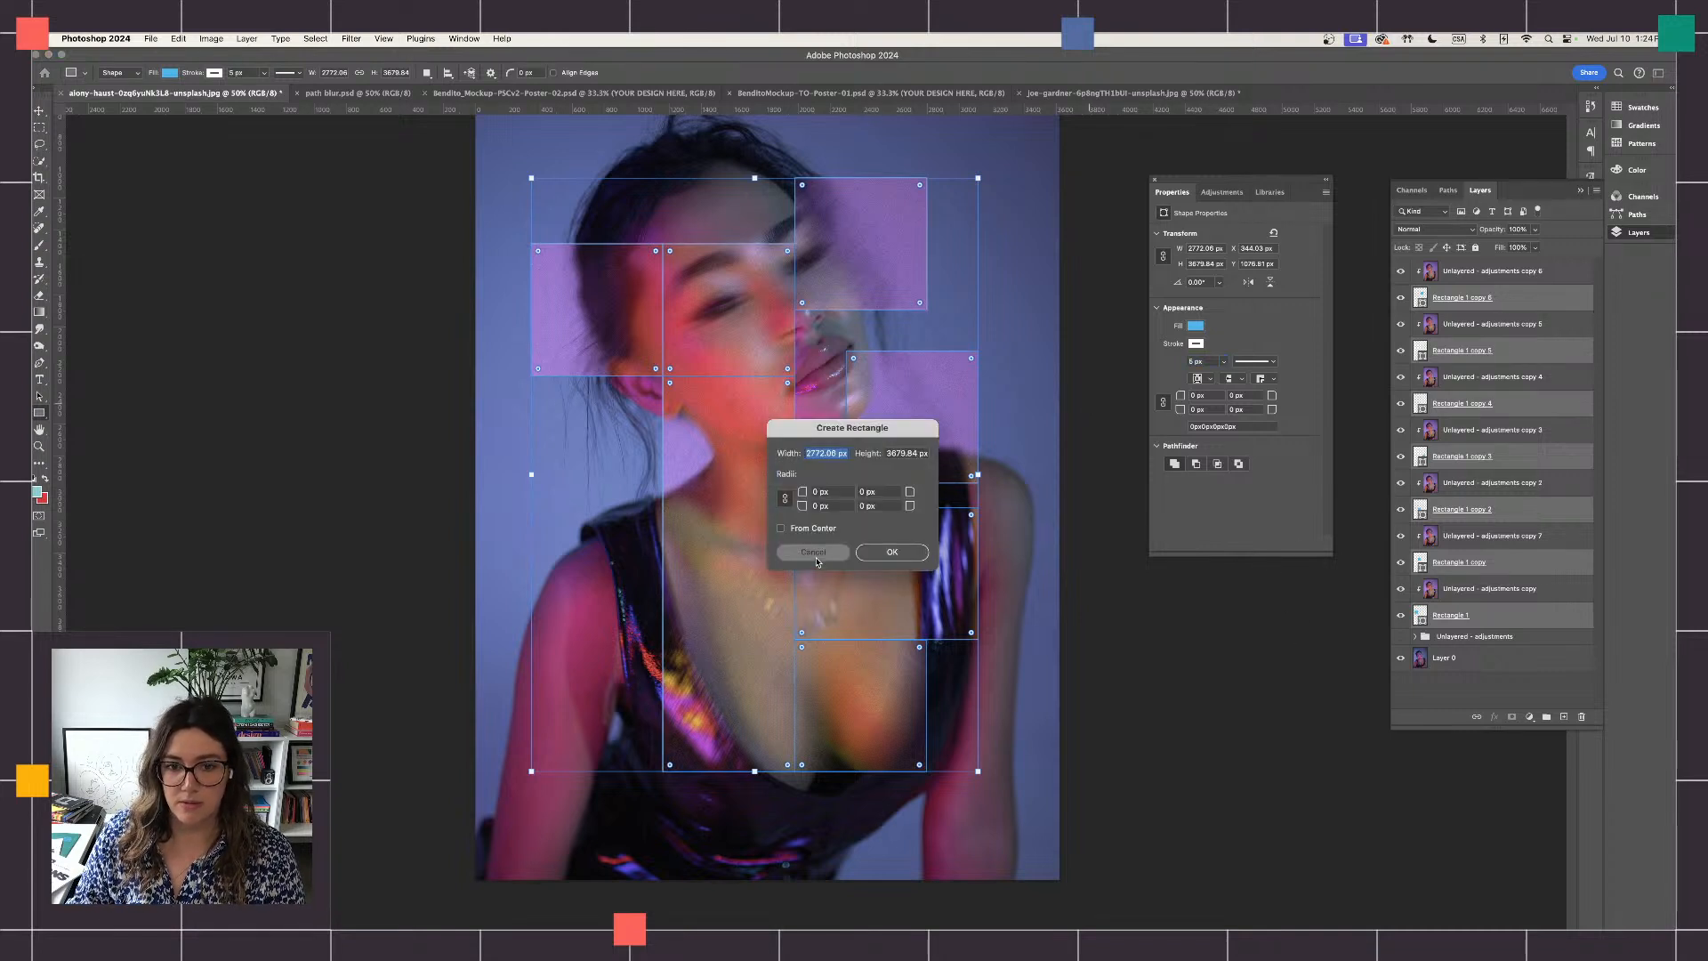
{"action": "left_click", "coordinate": [892, 553]}
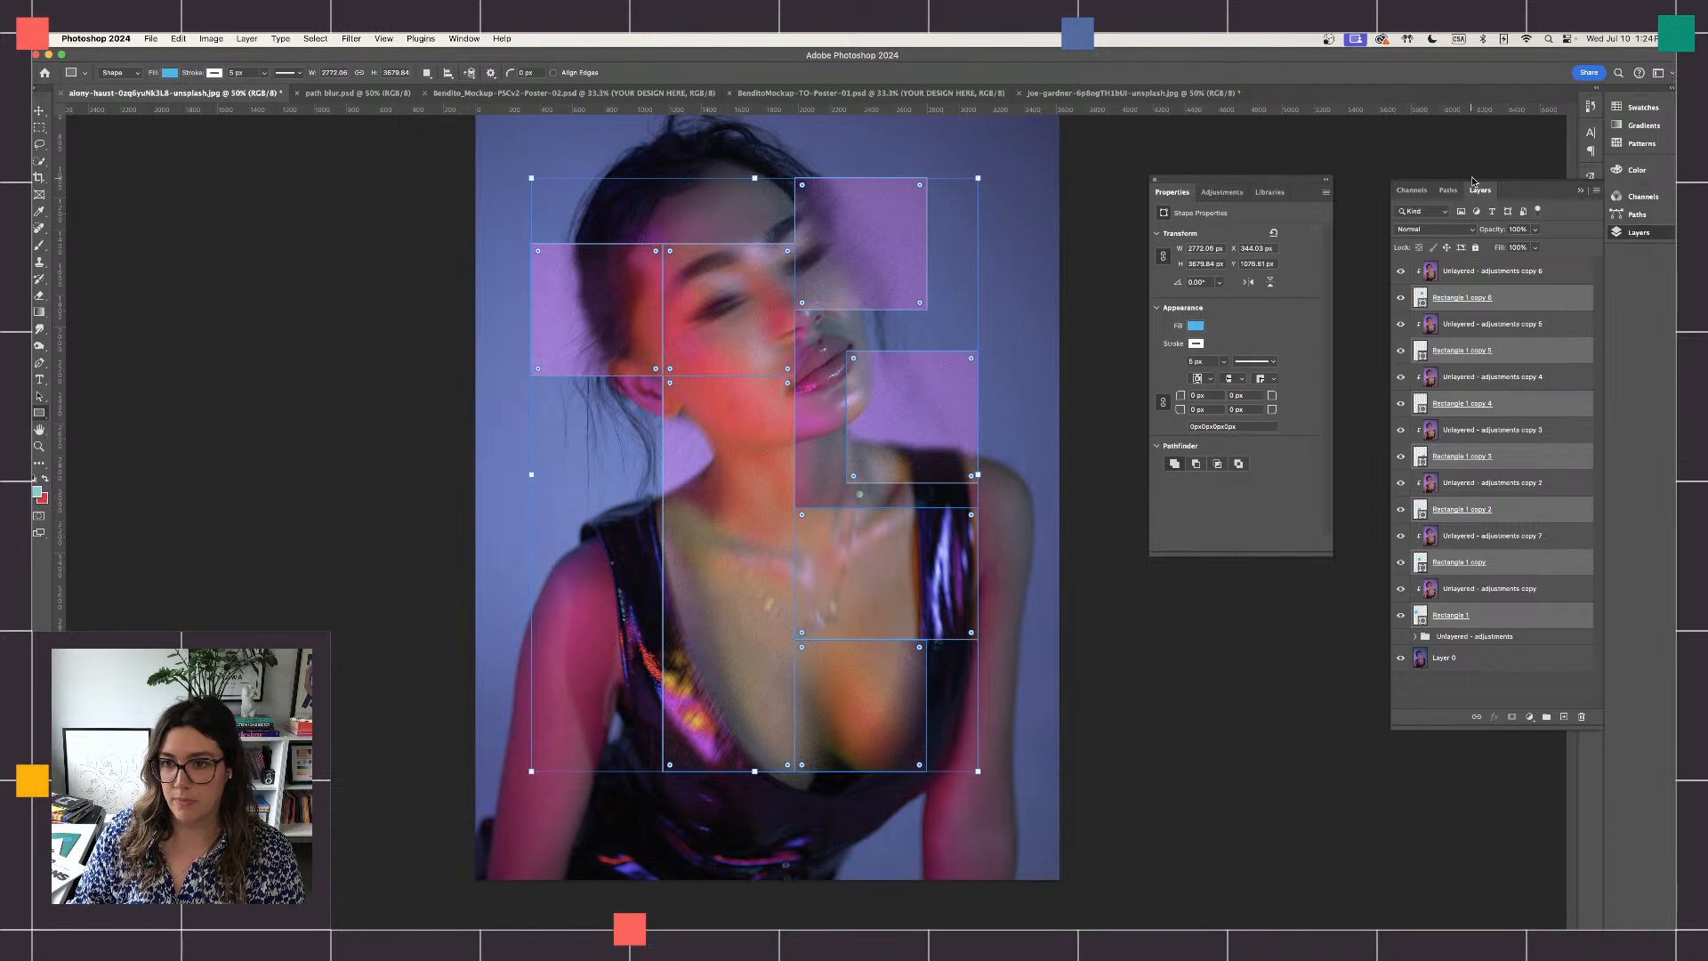
{"action": "left_click", "coordinate": [39, 111]}
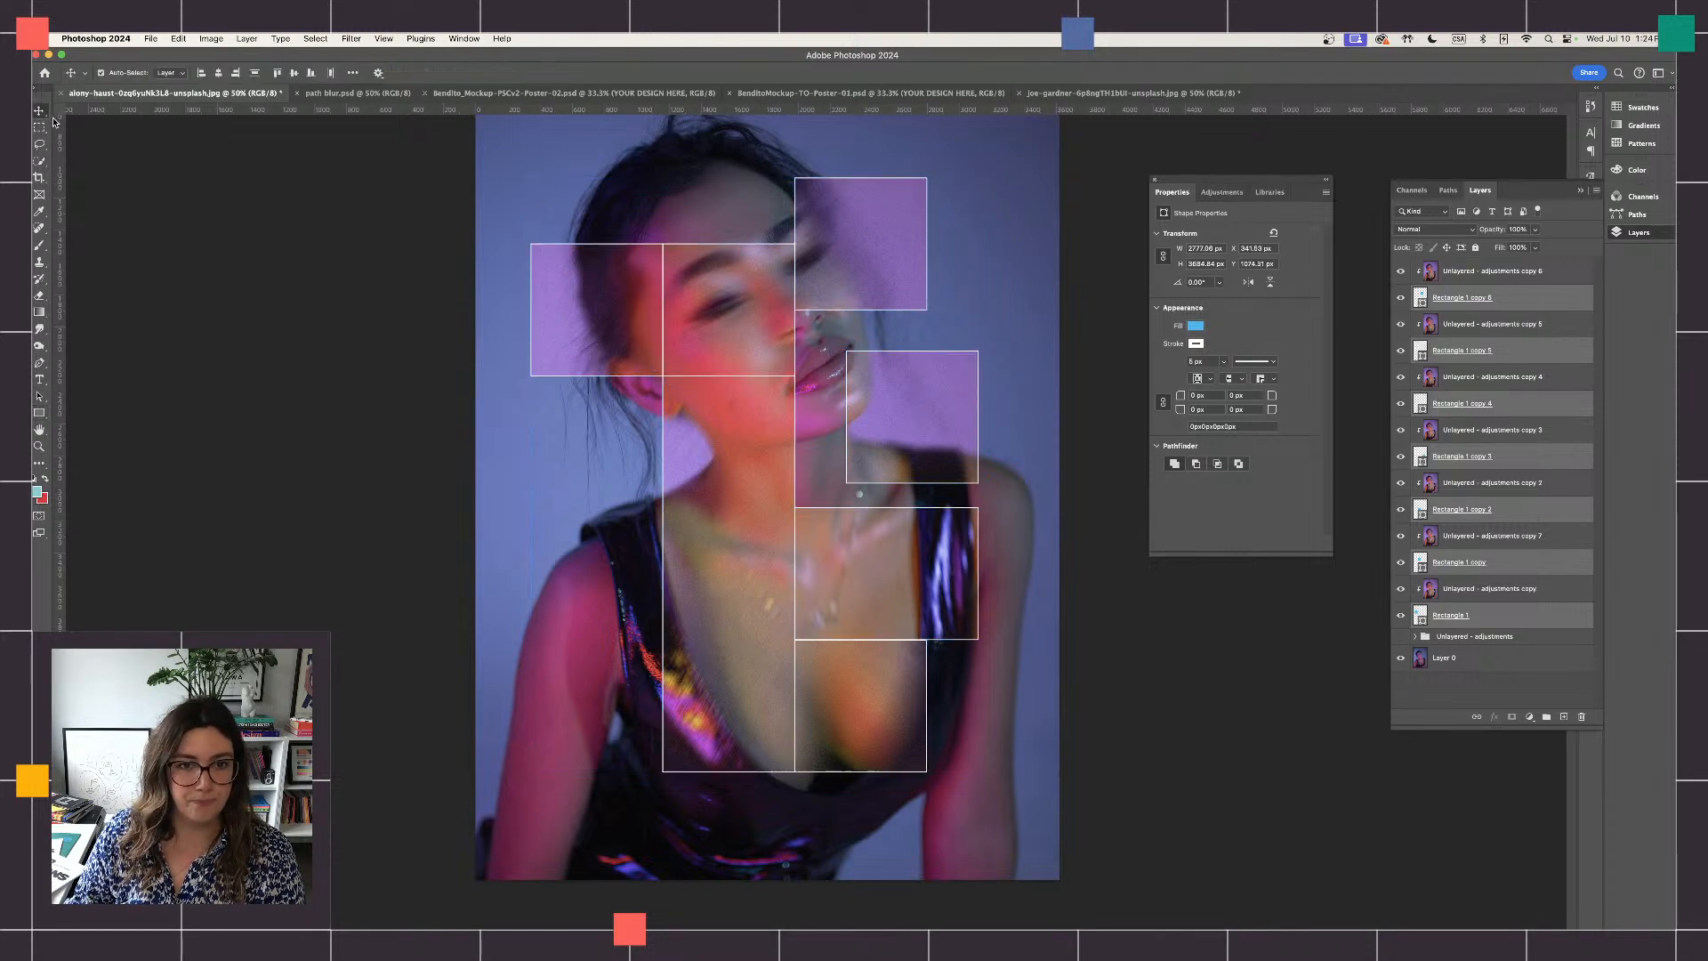
{"action": "left_click", "coordinate": [345, 234]}
{"action": "left_click", "coordinate": [562, 361]}
{"action": "scroll", "coordinate": [562, 362], "scroll_direction": "up", "scroll_amount": 2}
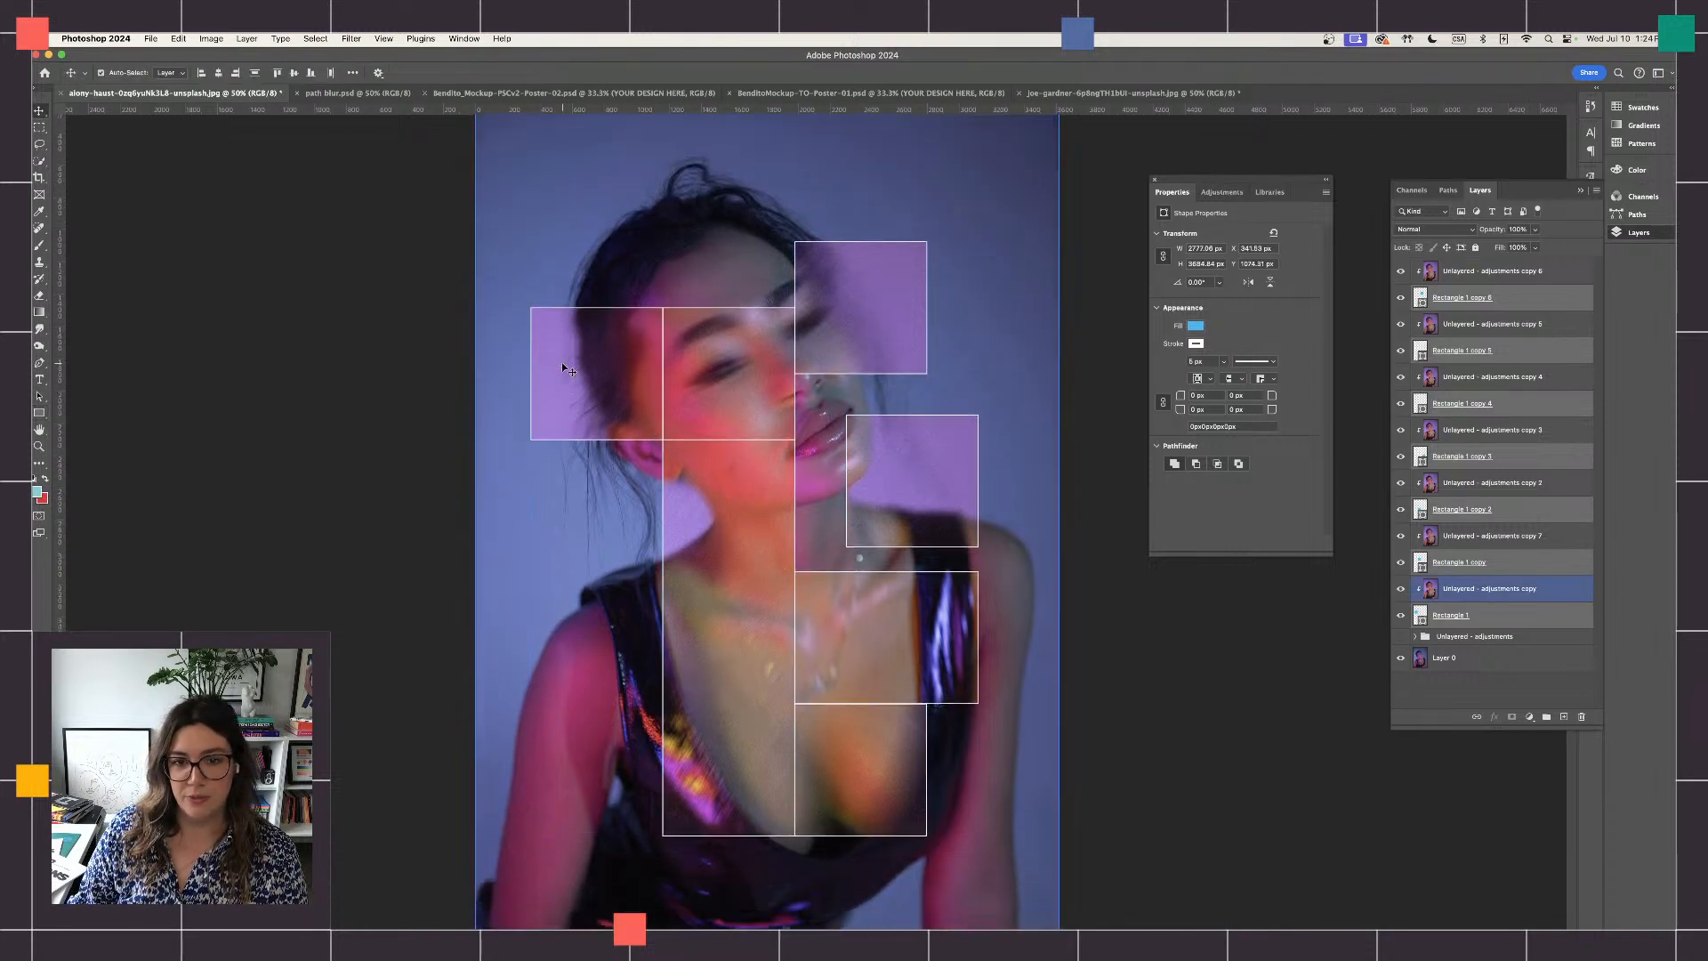
{"action": "key", "text": "t"}
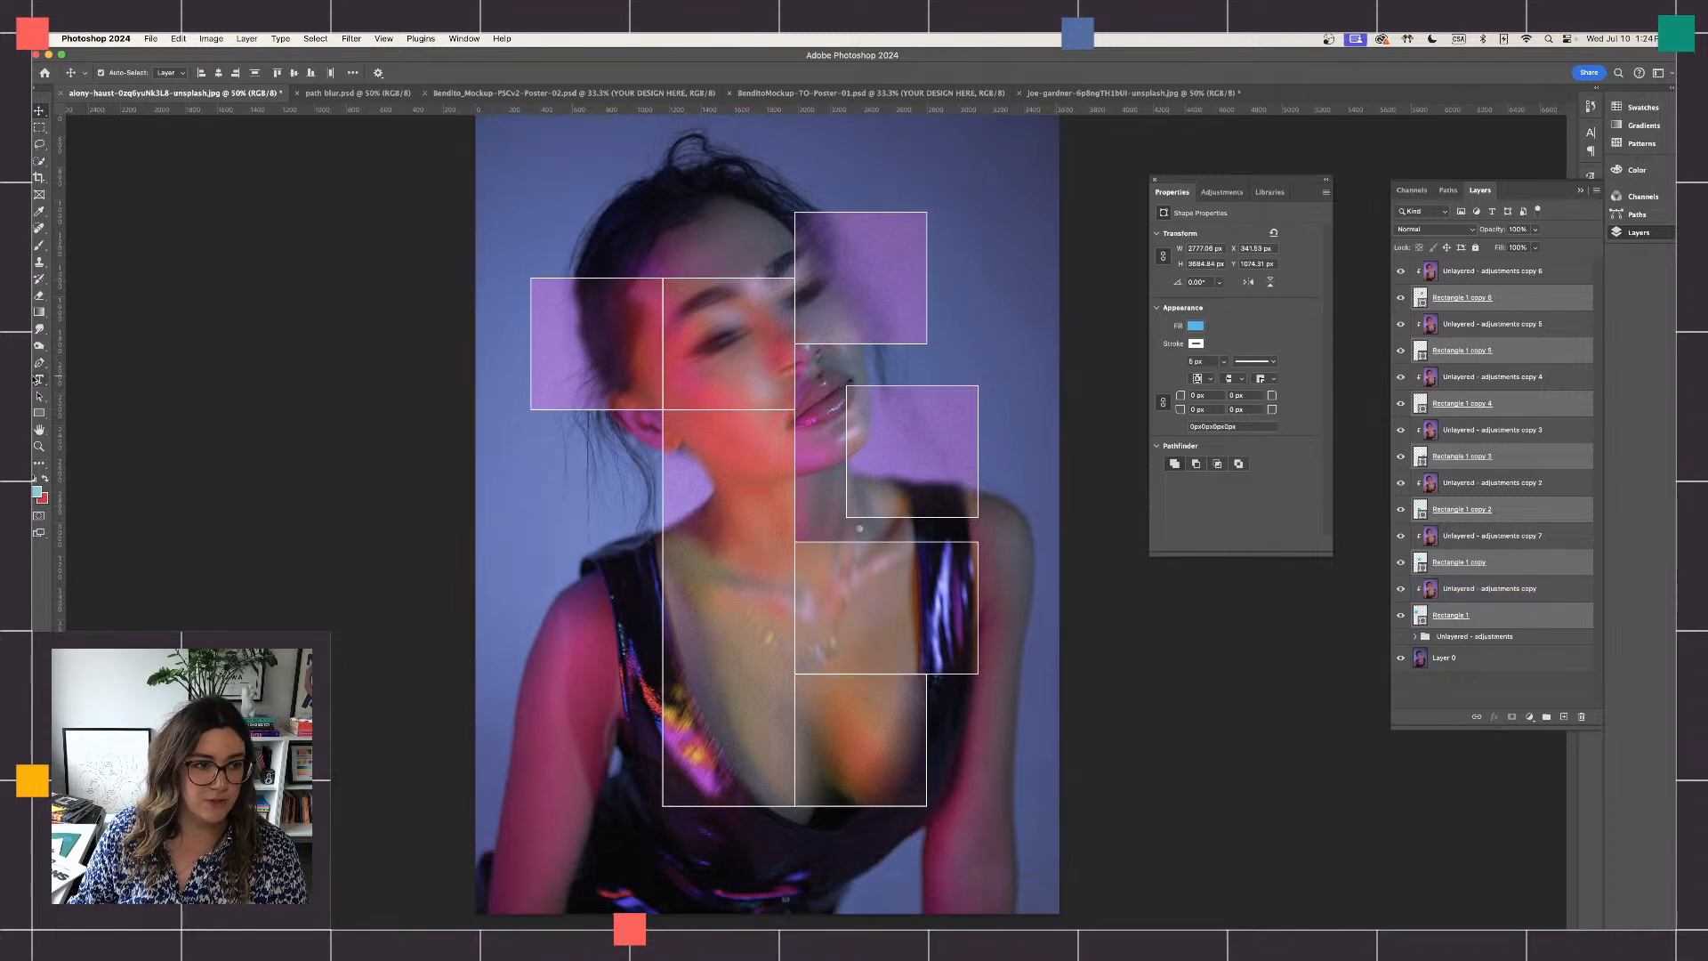
{"action": "left_click", "coordinate": [542, 190]}
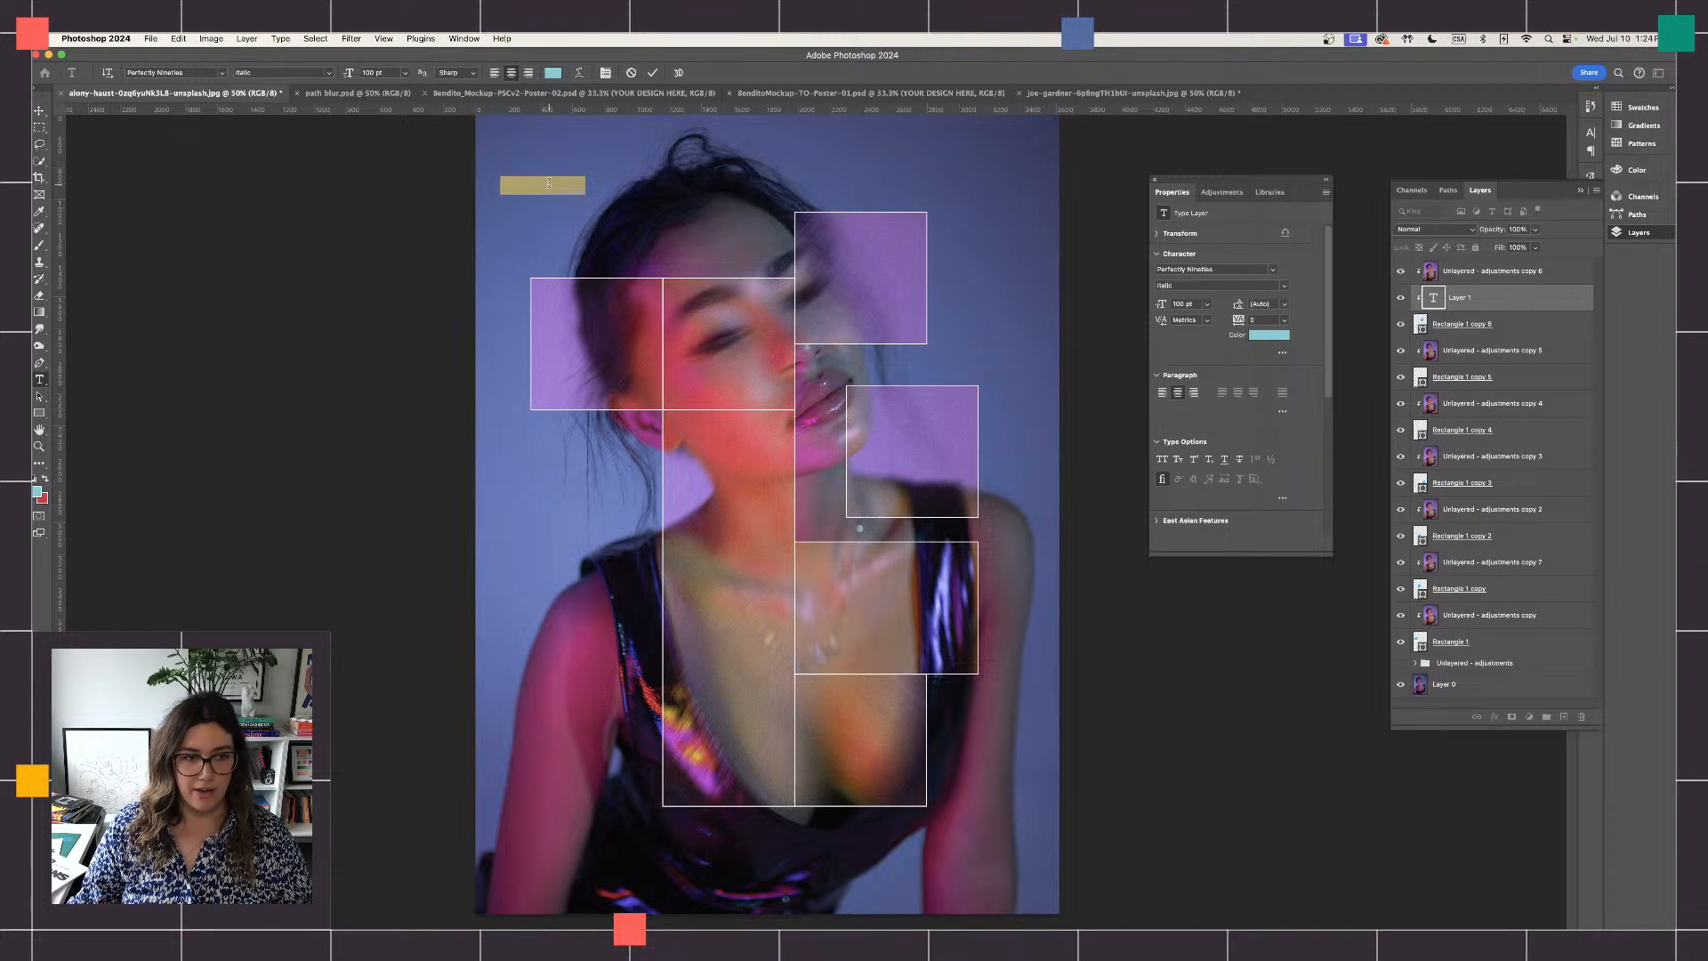
{"action": "left_click_drag", "start_coordinate": [1489, 297], "coordinate": [1475, 260]}
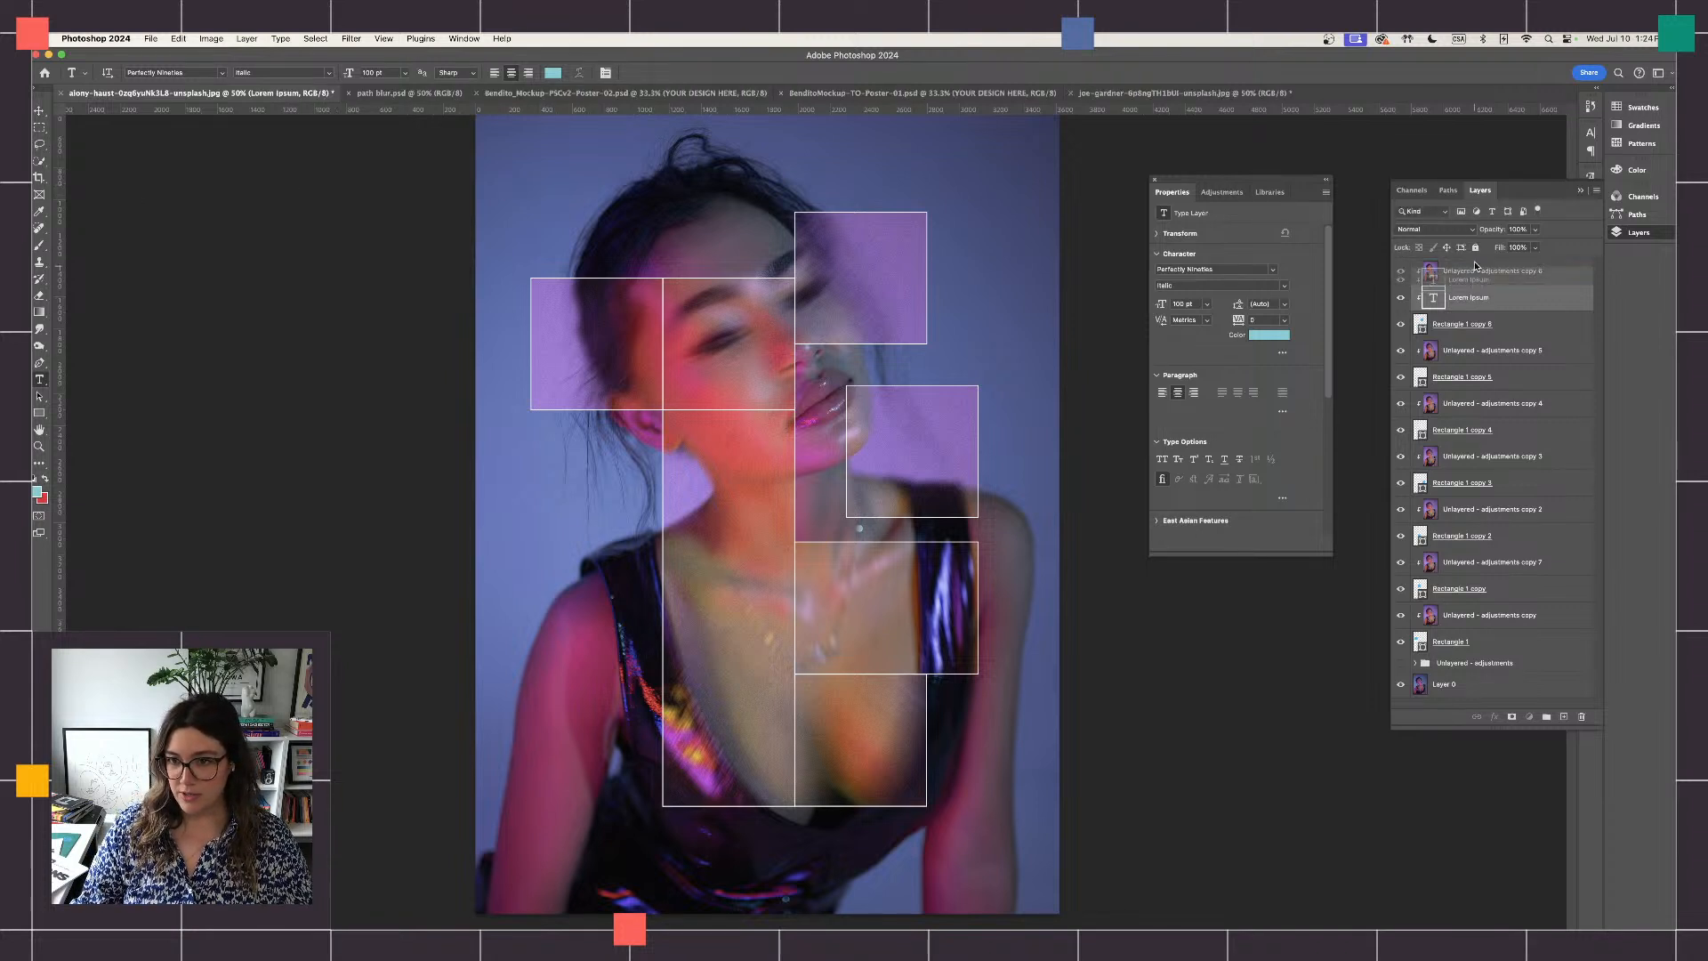
{"action": "scroll", "coordinate": [674, 233], "scroll_direction": "up", "scroll_amount": 4}
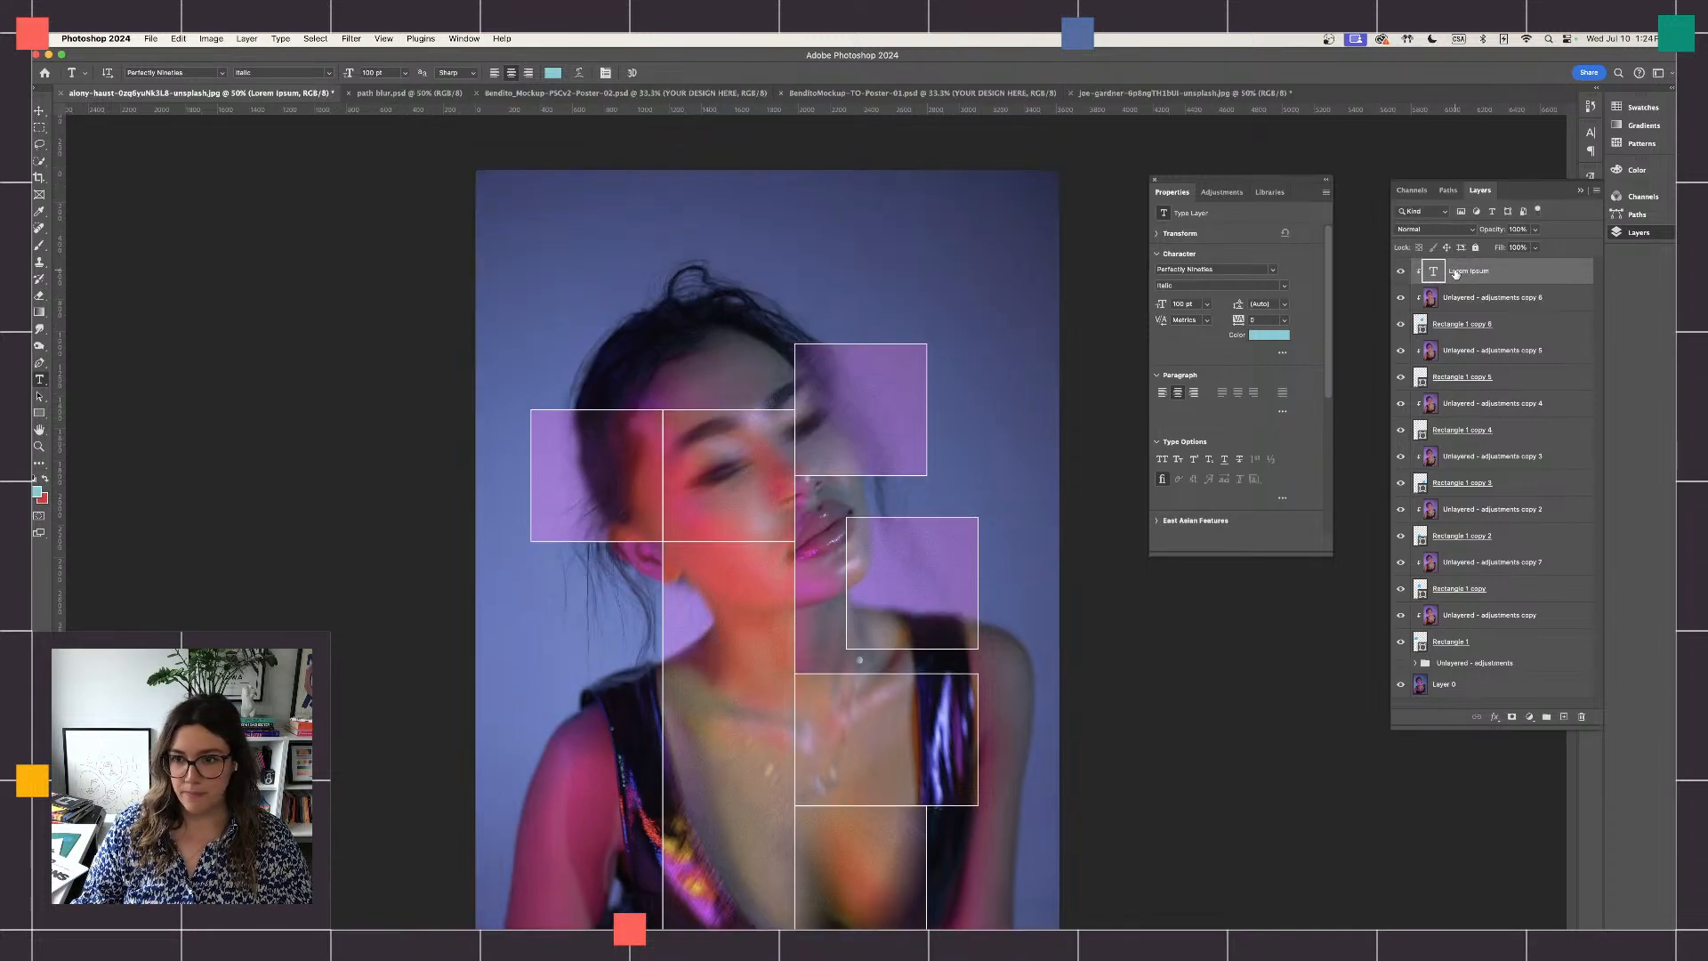
{"action": "left_click_drag", "start_coordinate": [1487, 276], "coordinate": [1582, 717]}
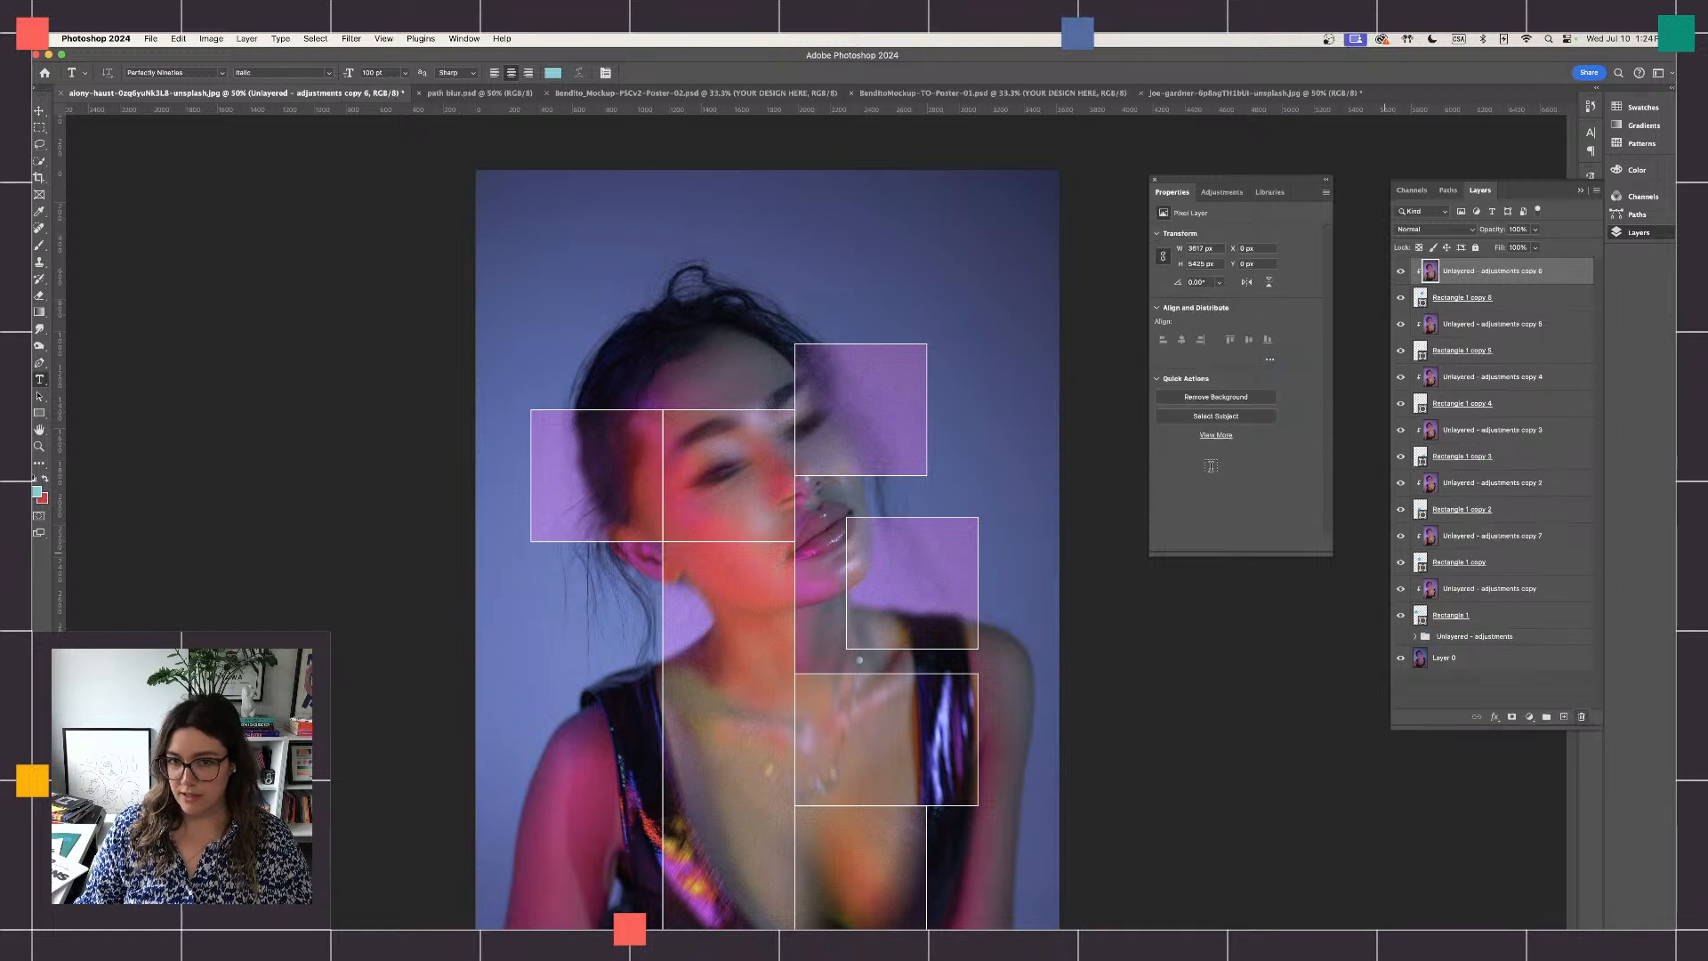
- Add a line of text reading OFF THE GRID in the empty area above the woman's head
{"action": "left_click", "coordinate": [577, 212]}
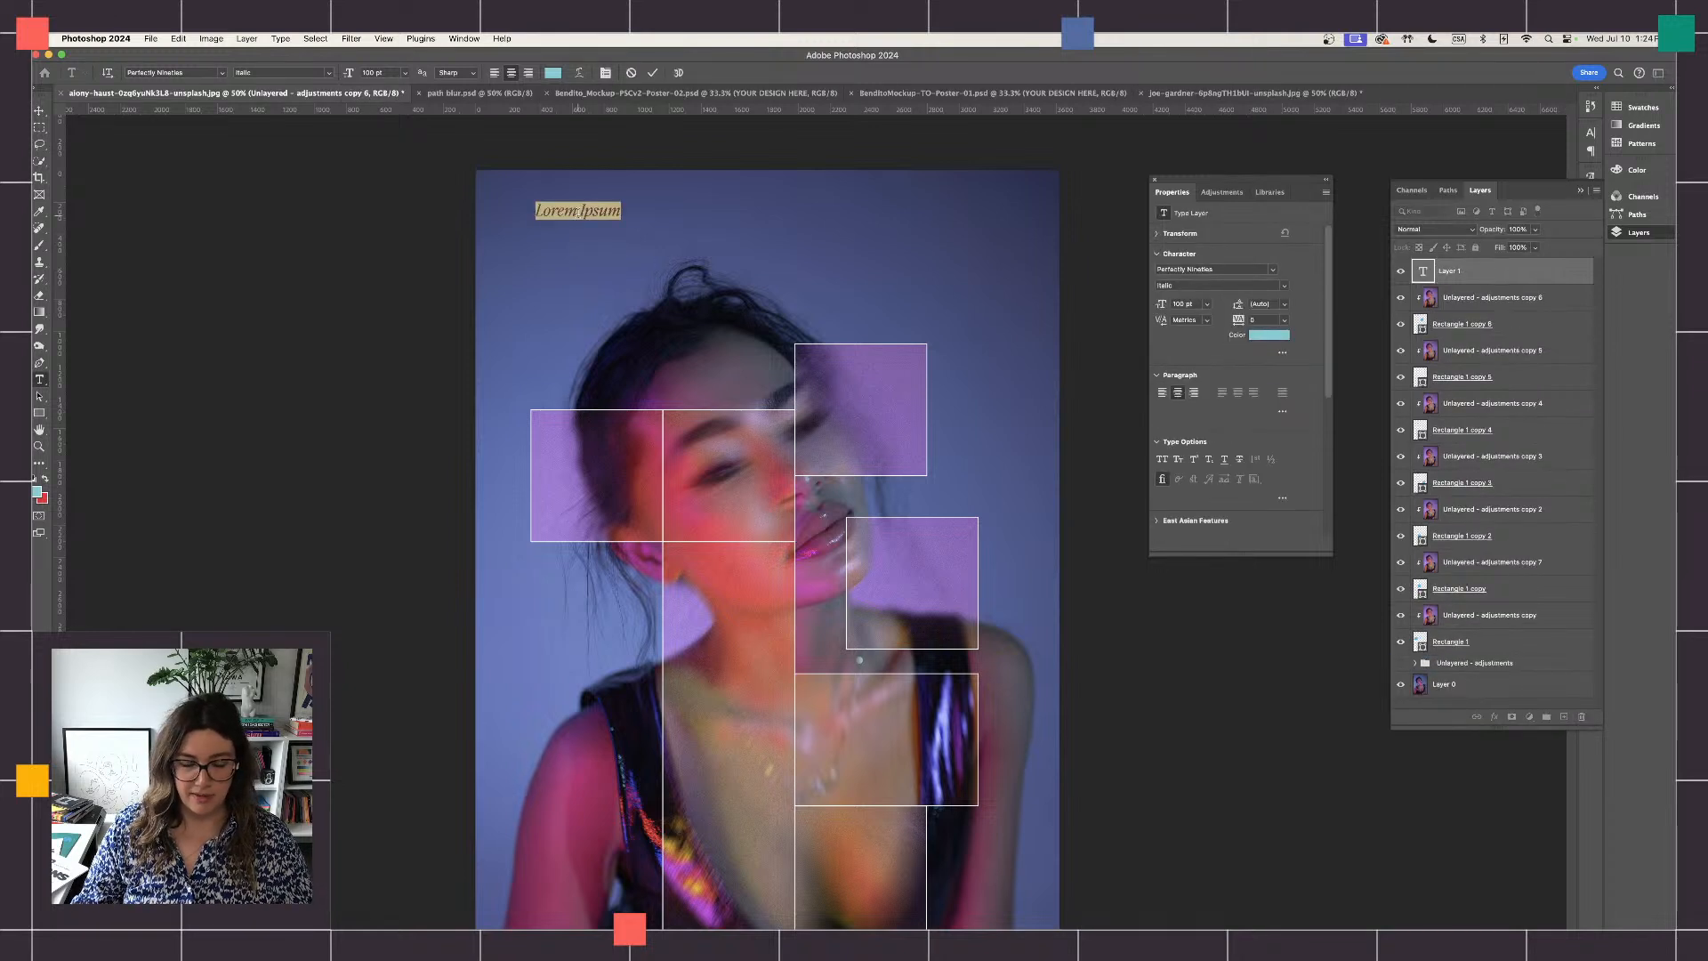
{"action": "type", "text": "OFF"}
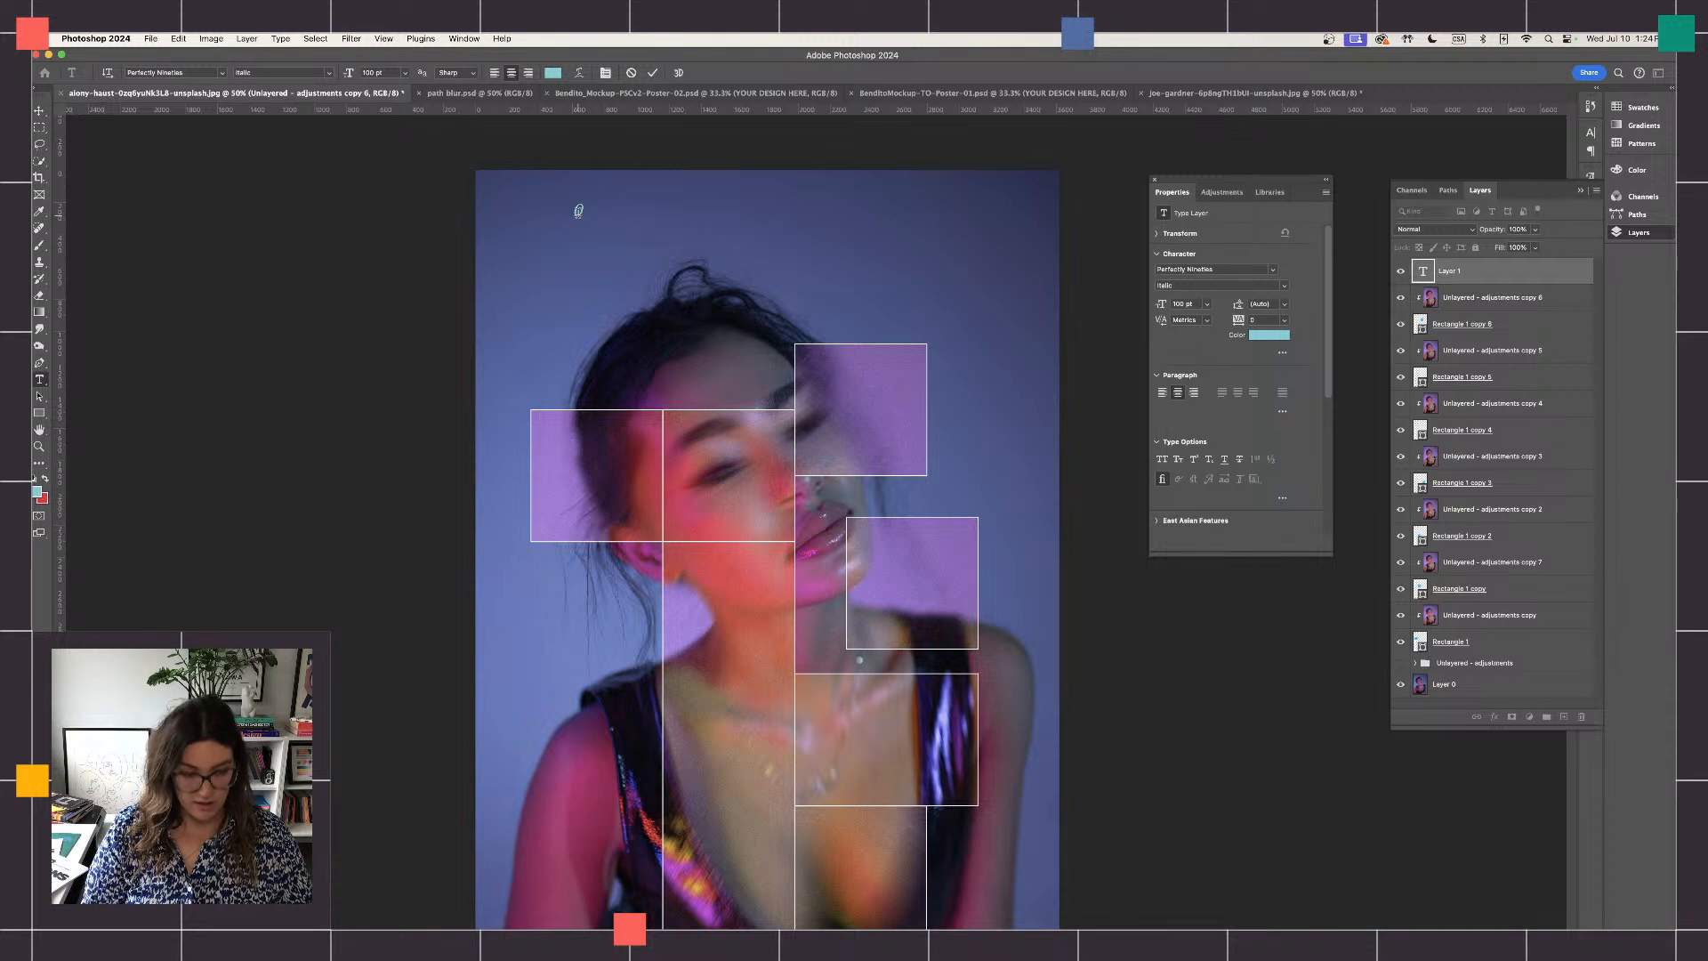
{"action": "type", "text": " TH"}
{"action": "key", "text": "BackSpace"}
{"action": "key", "text": "BackSpace"}
{"action": "key", "text": "BackSpace"}
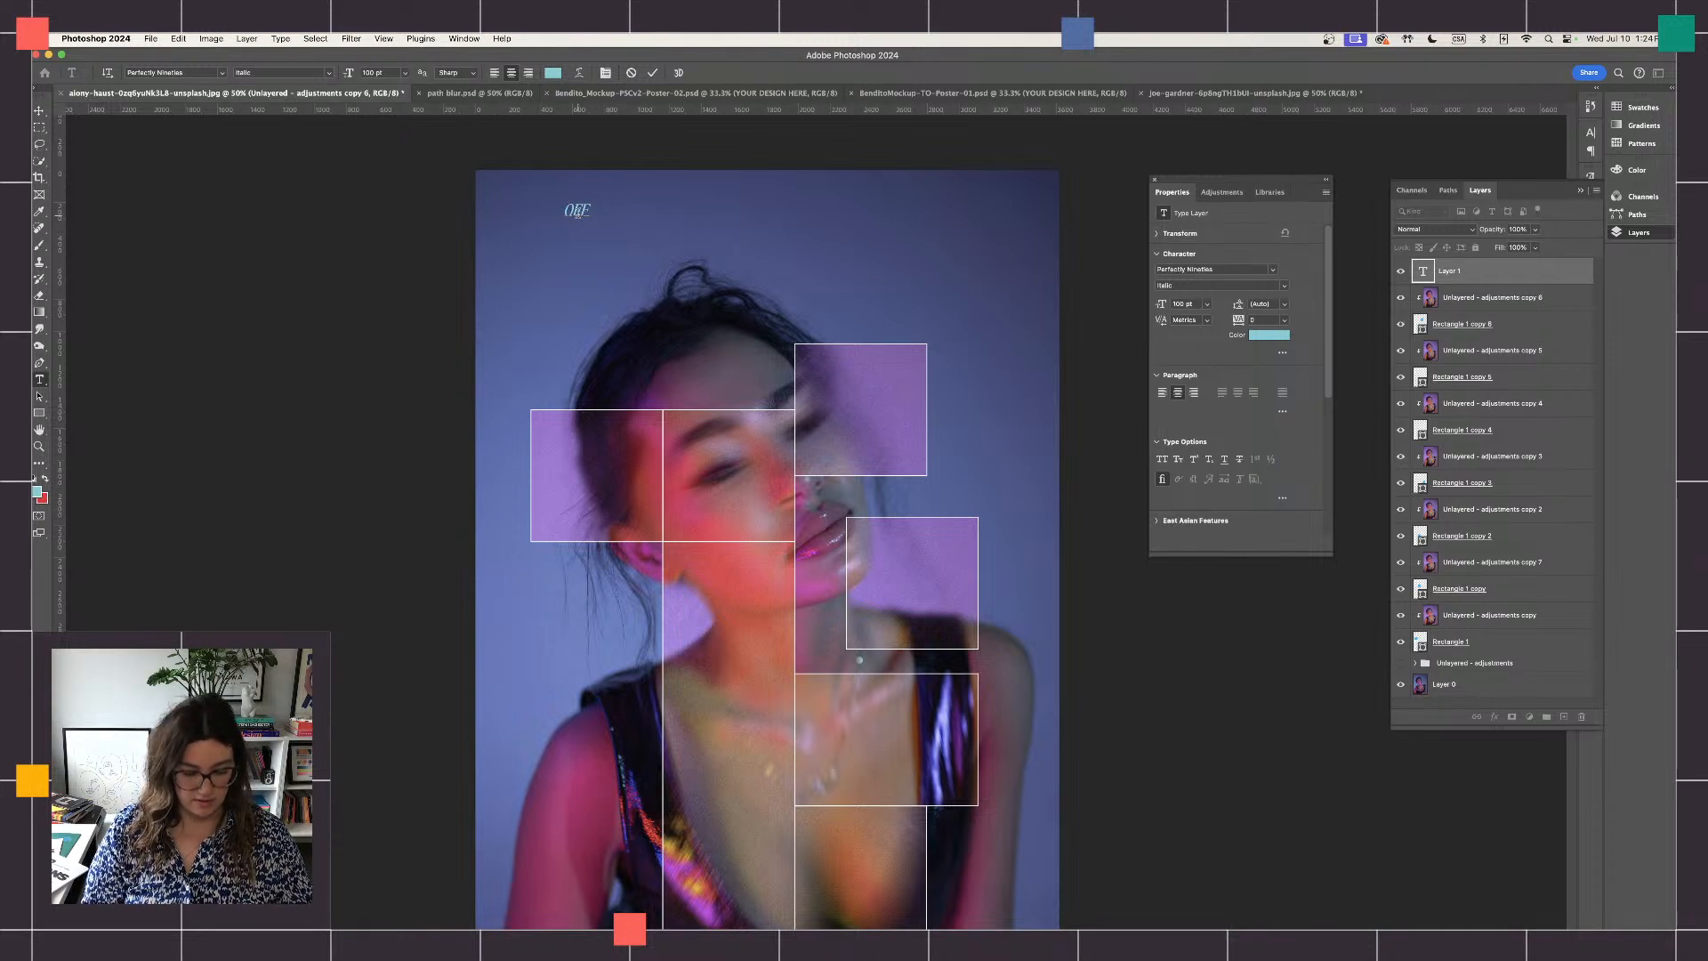
{"action": "type", "text": "THE G"}
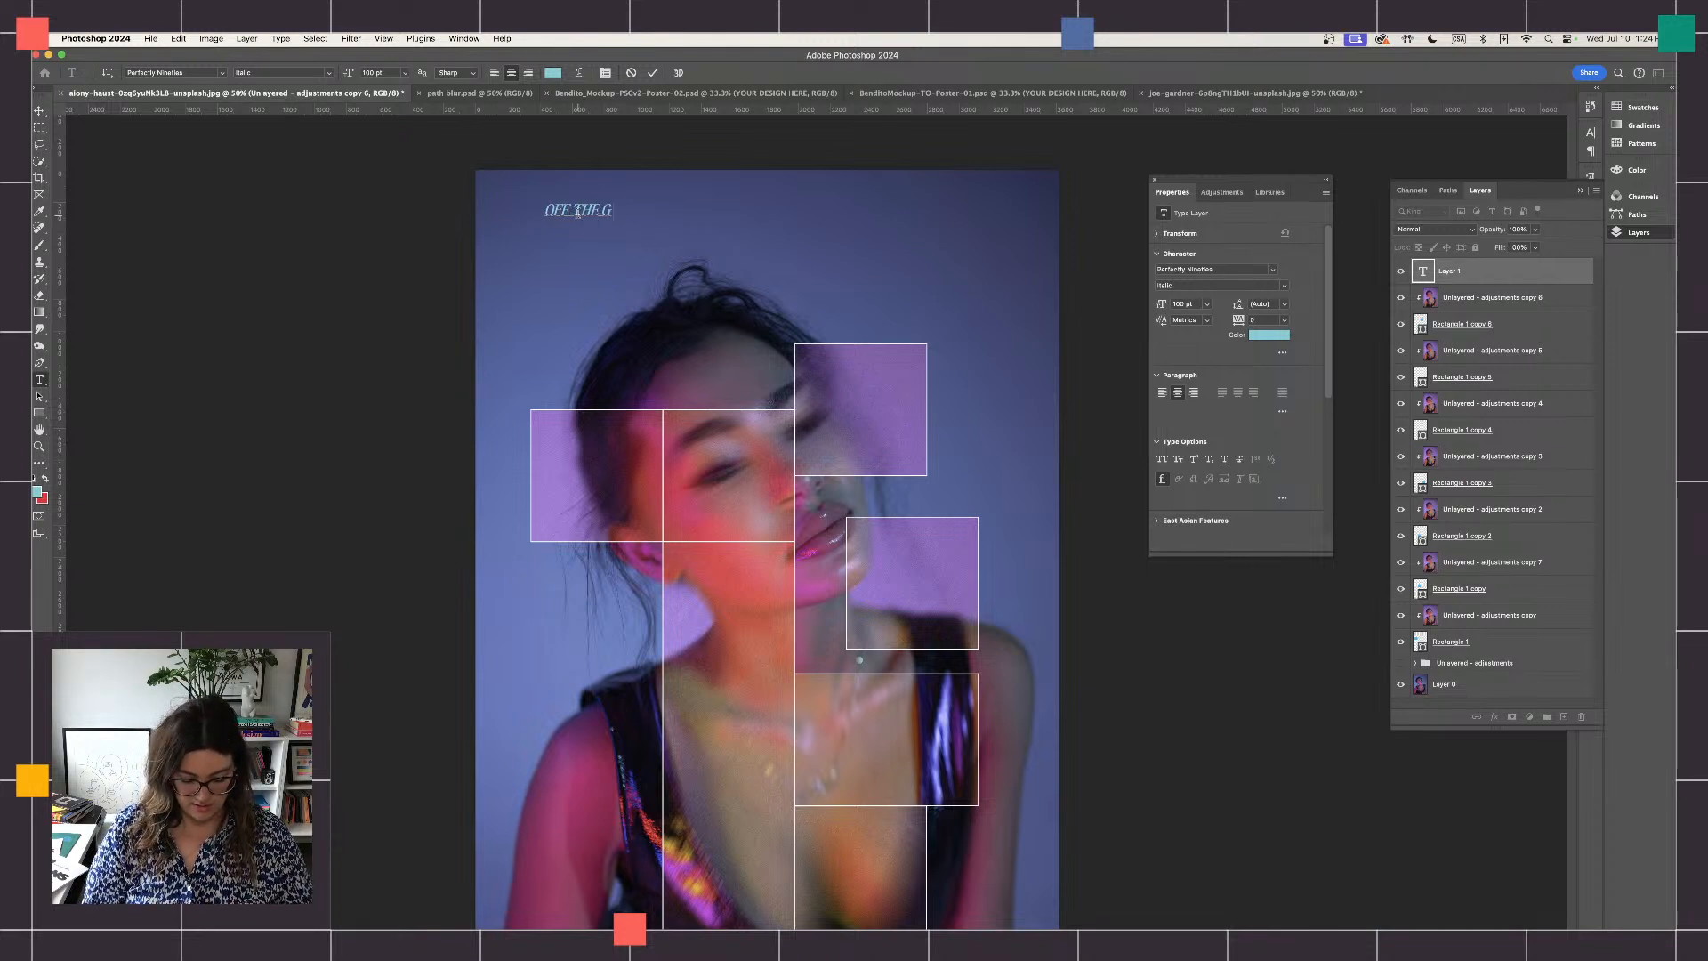
{"action": "type", "text": "ID"}
{"action": "key", "text": "BackSpace"}
{"action": "key", "text": "BackSpace"}
{"action": "type", "text": "R"}
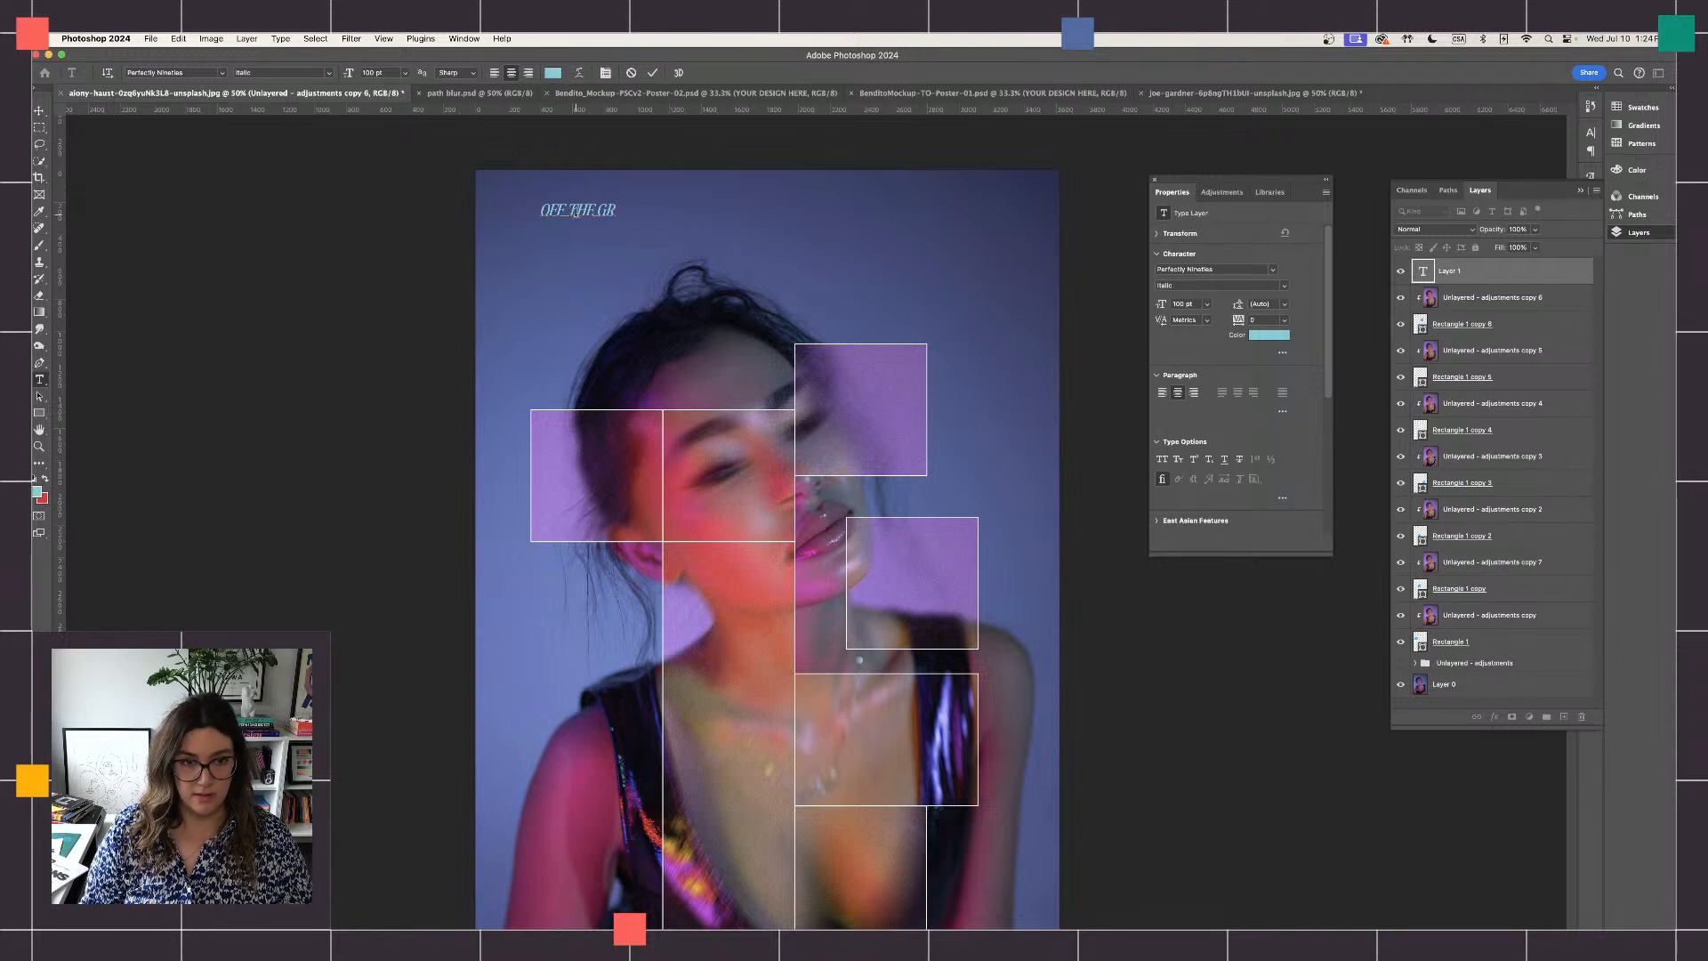
{"action": "type", "text": "ID"}
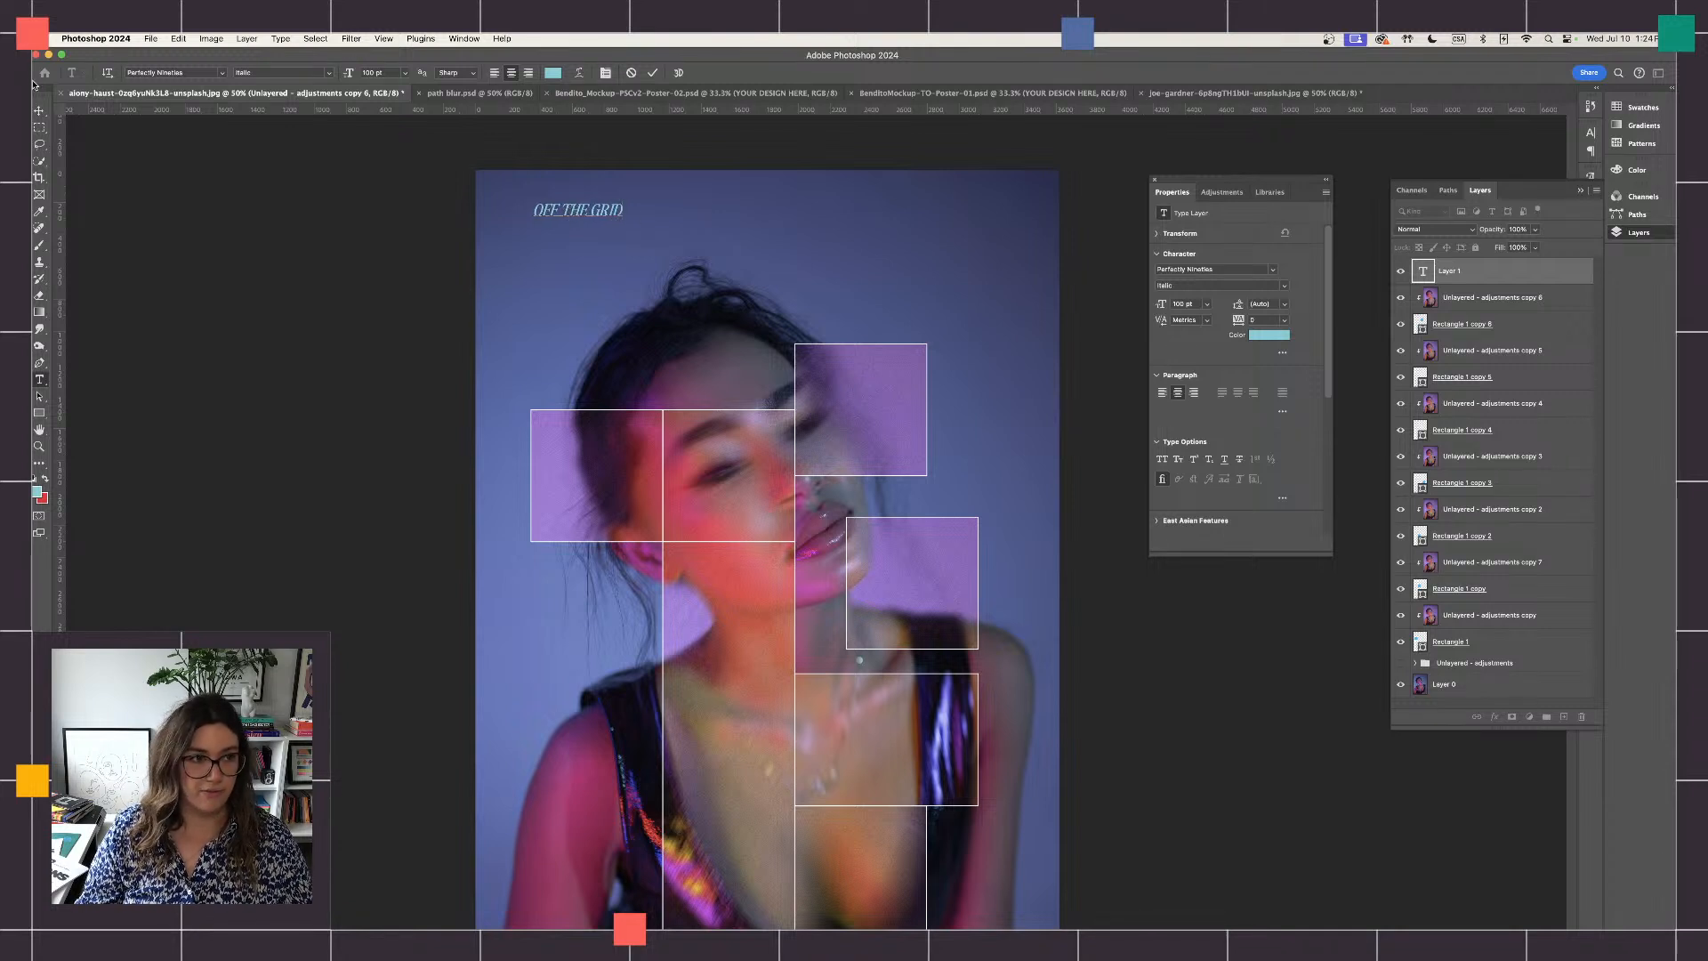
- Enlarge the OFF THE GRID text proportionally to span most of the poster's width and place it just above the head
{"action": "left_click", "coordinate": [39, 110]}
{"action": "left_click", "coordinate": [605, 211]}
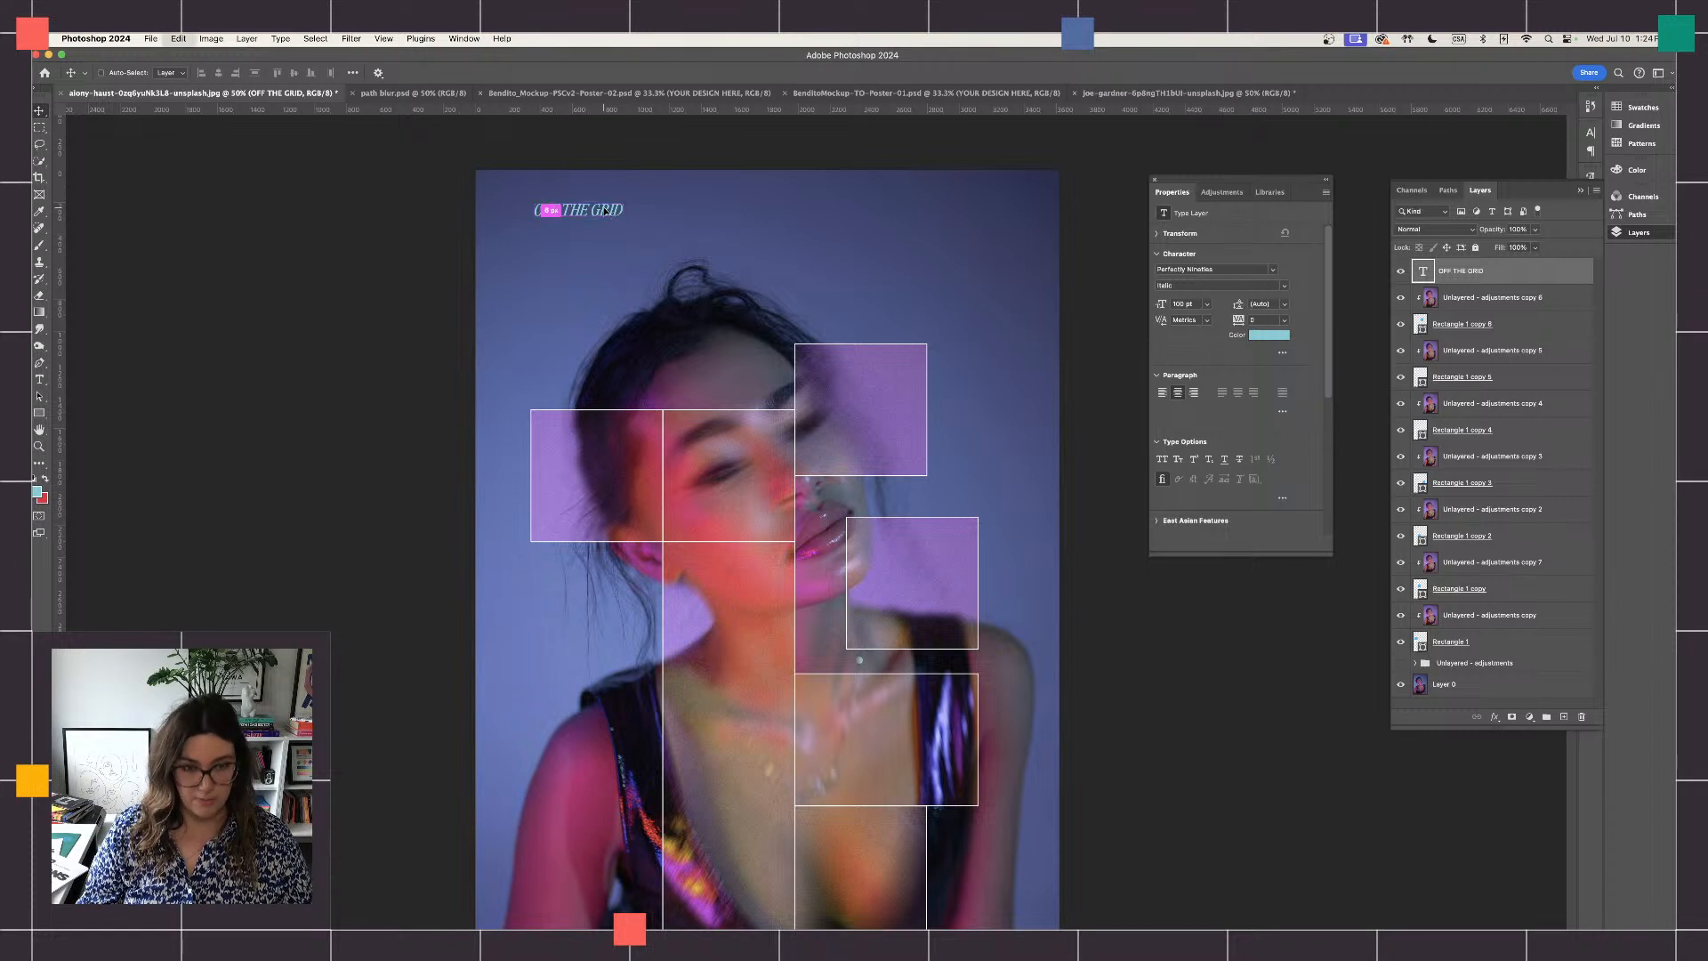
{"action": "key", "text": "super+t"}
{"action": "left_click_drag", "start_coordinate": [624, 220], "coordinate": [968, 321]}
{"action": "left_click_drag", "start_coordinate": [922, 256], "coordinate": [934, 285]}
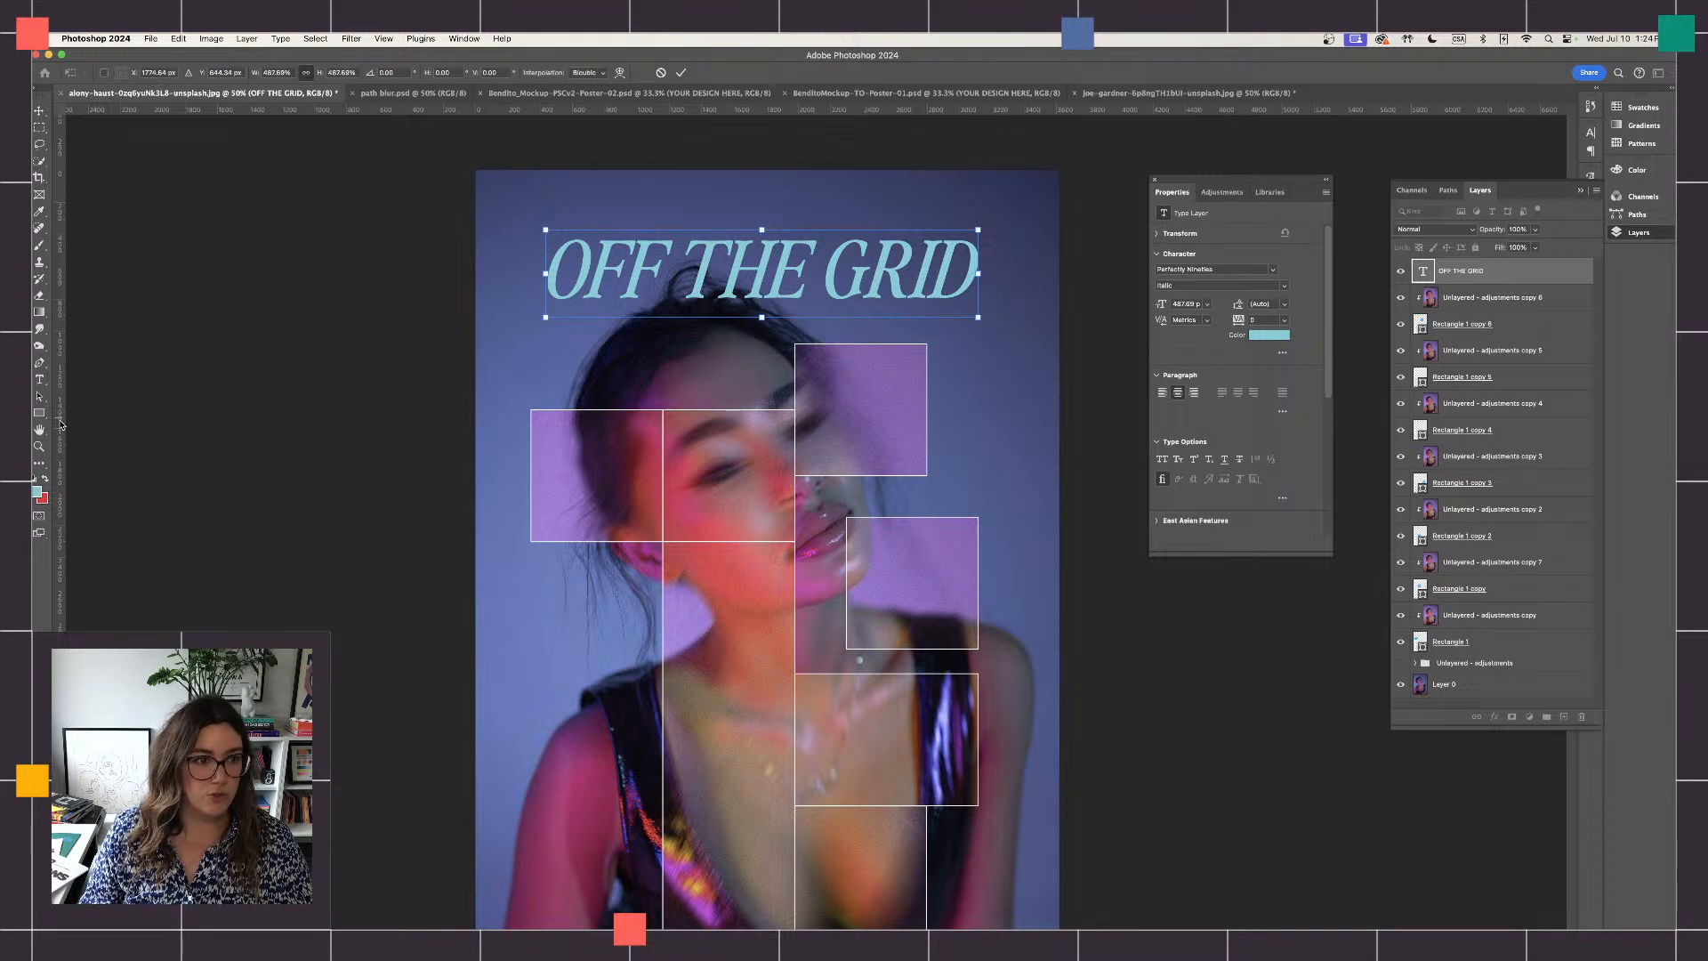
- Change the font of the whole OFF THE GRID title to Akzidenz-Grotesk BQ Extra Alt in Bold
{"action": "left_click", "coordinate": [39, 380]}
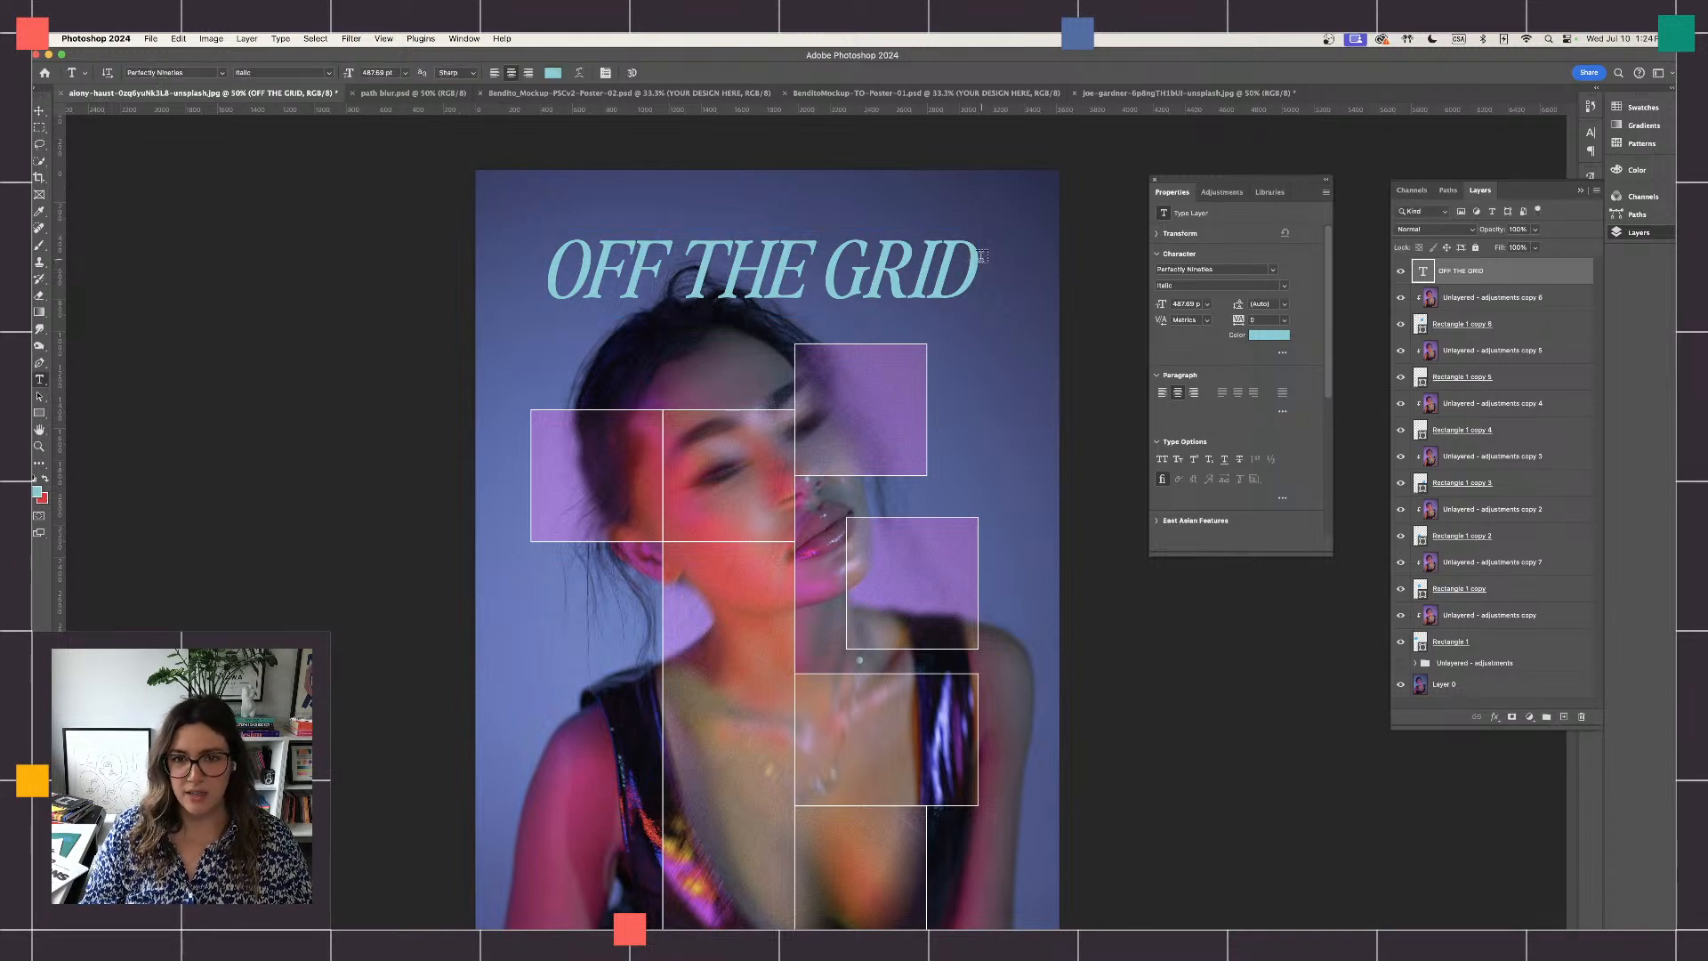
{"action": "left_click_drag", "start_coordinate": [977, 267], "coordinate": [539, 271]}
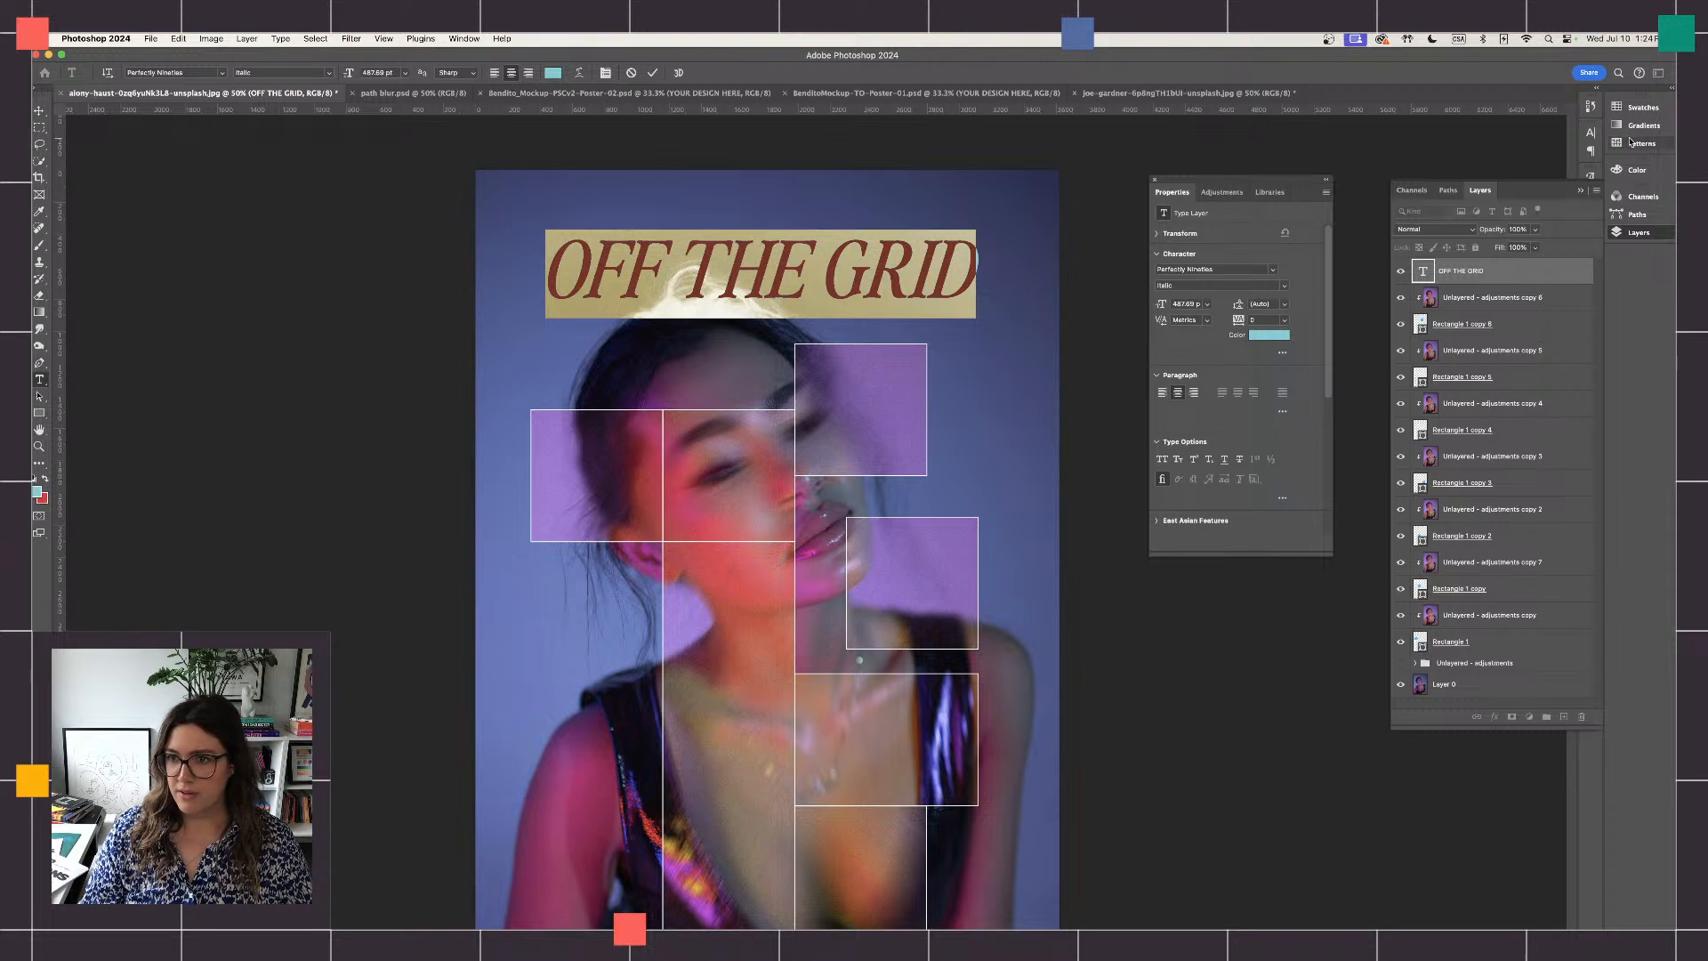
{"action": "left_click", "coordinate": [1643, 107]}
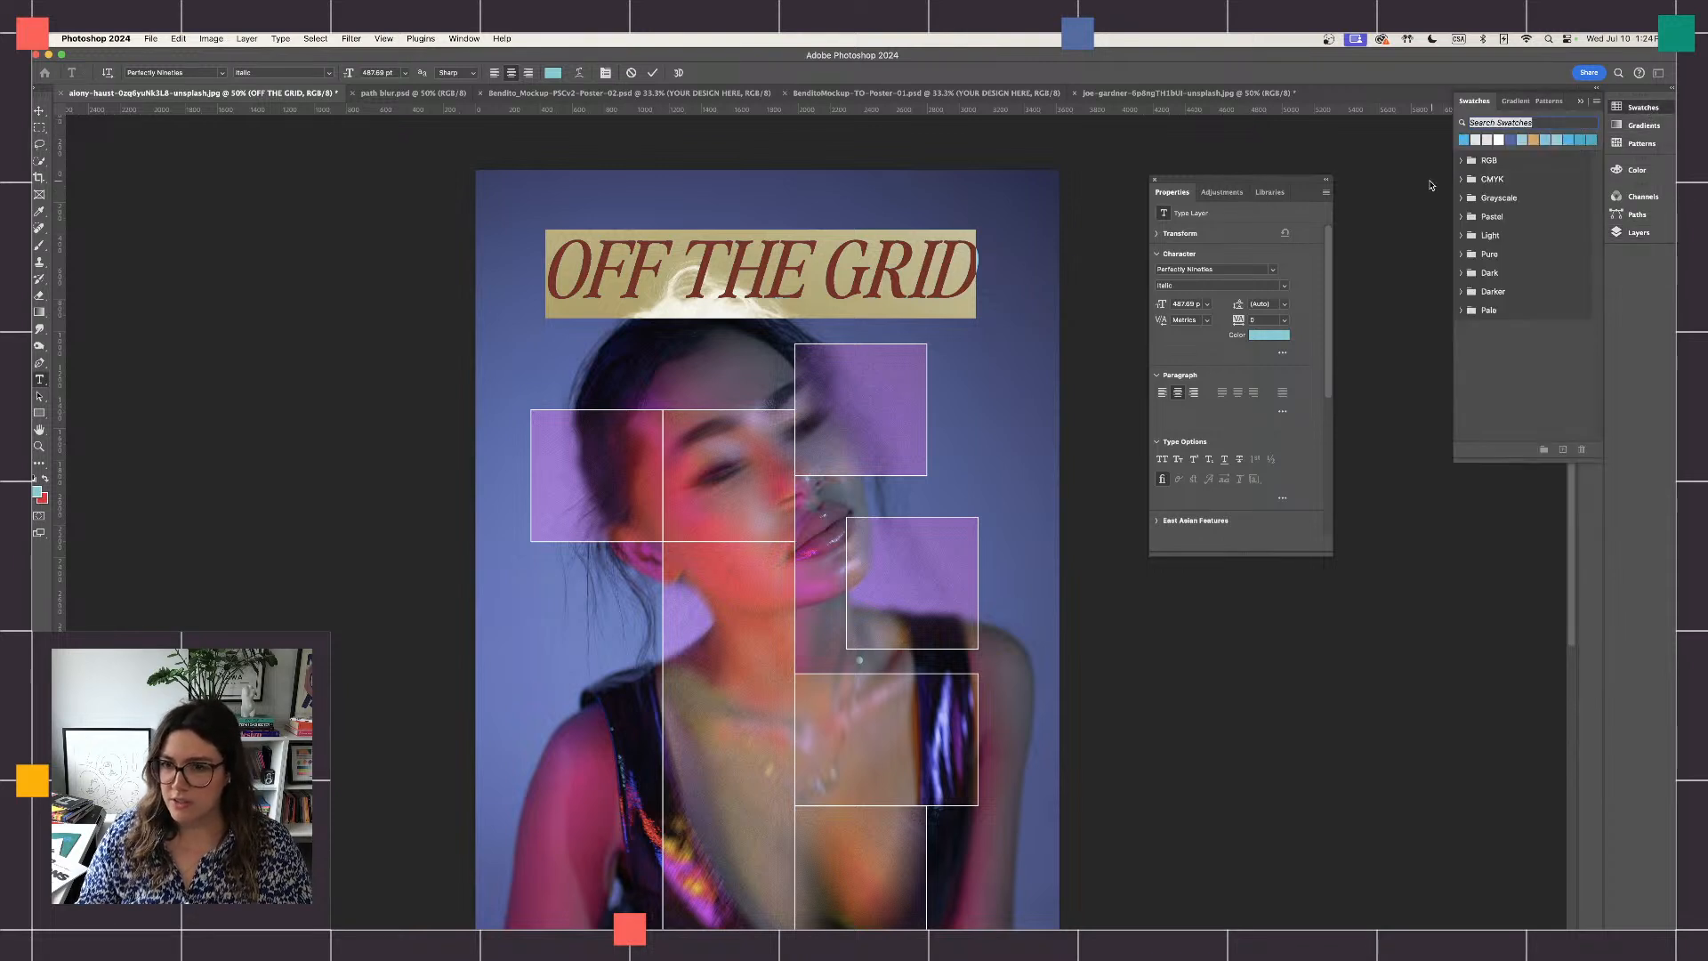
{"action": "left_click", "coordinate": [826, 258]}
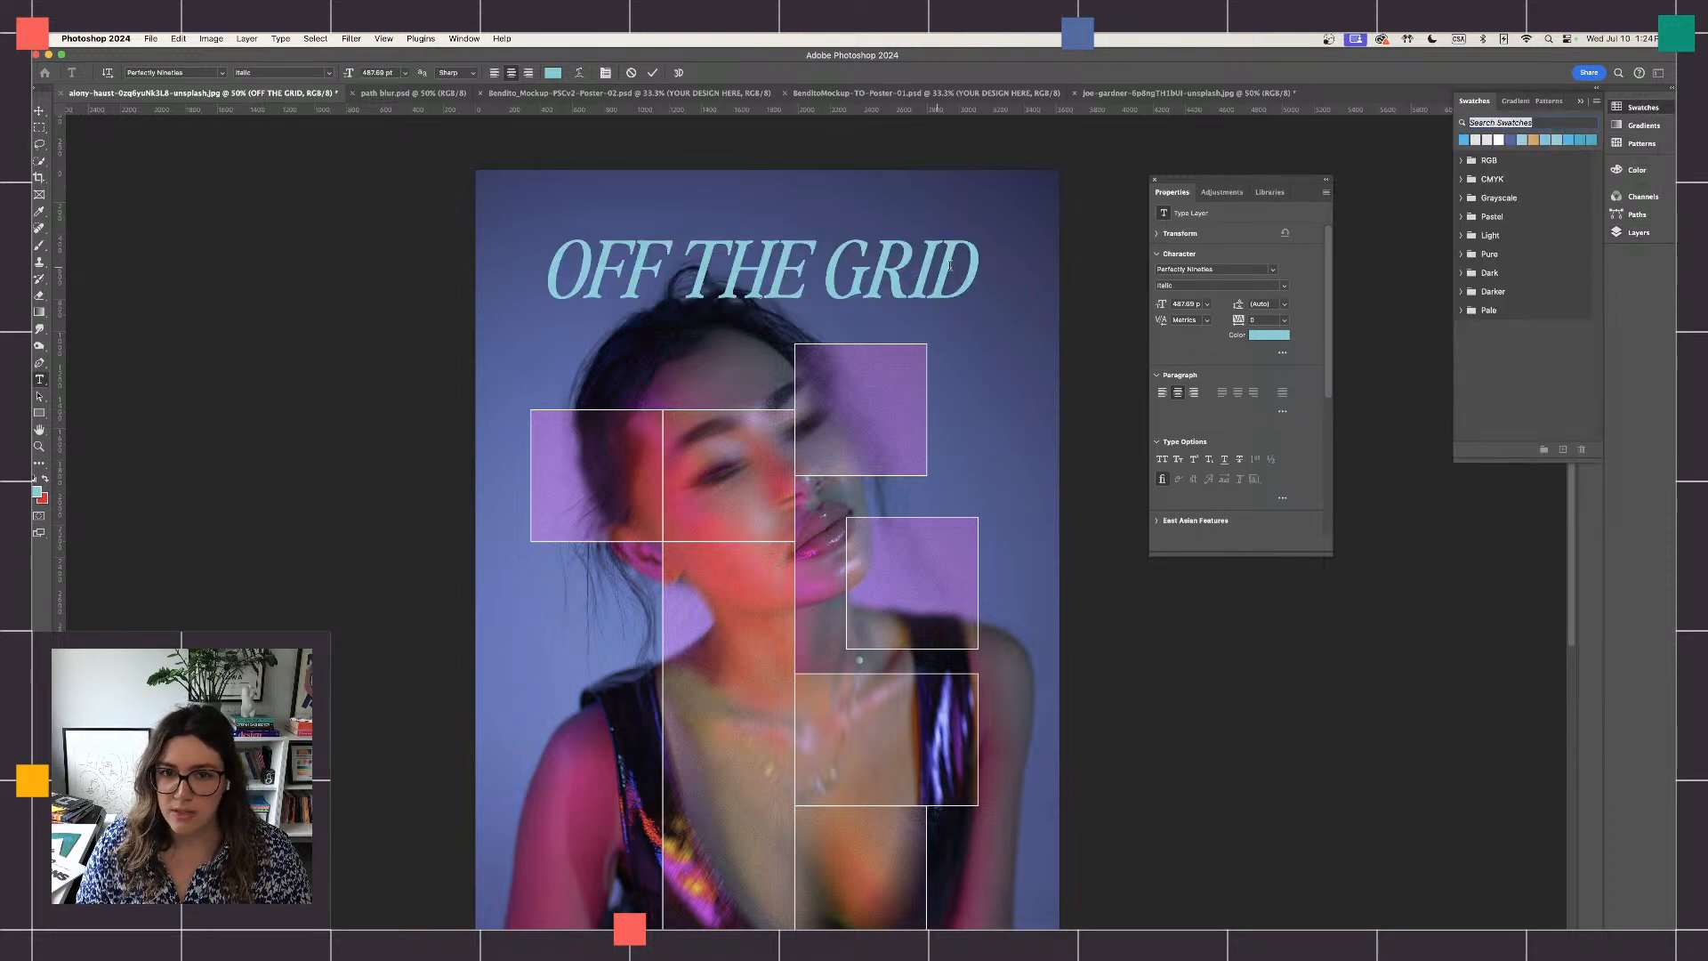
{"action": "left_click_drag", "start_coordinate": [976, 267], "coordinate": [545, 267]}
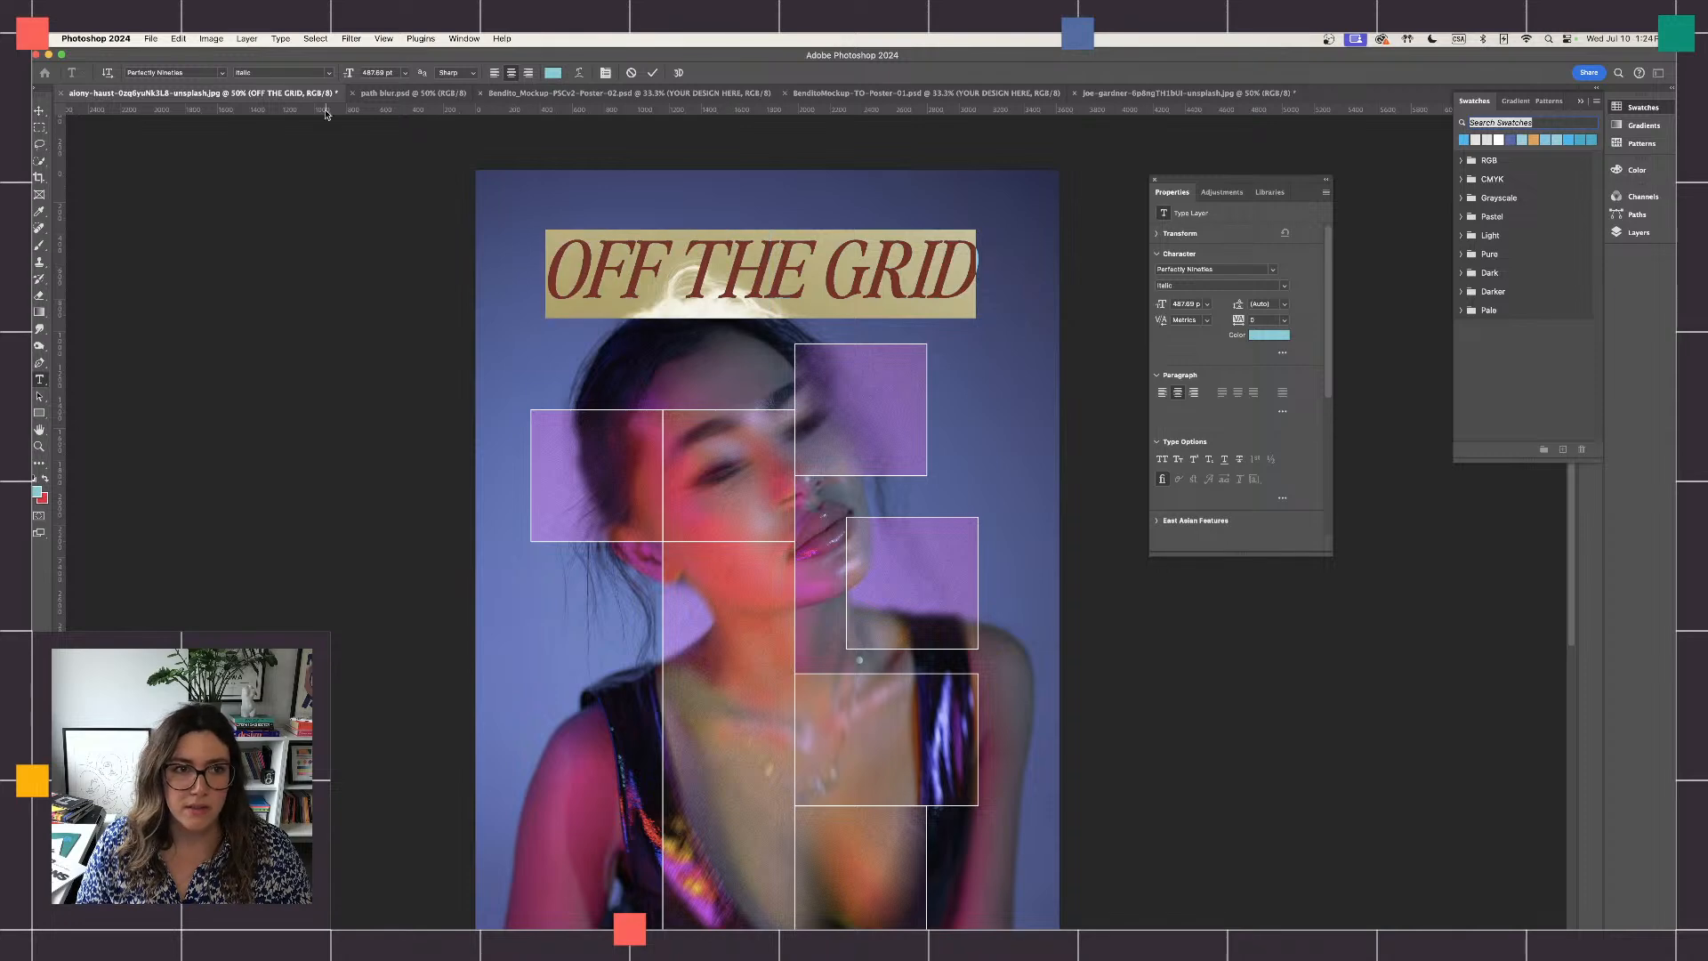
{"action": "left_click", "coordinate": [221, 73]}
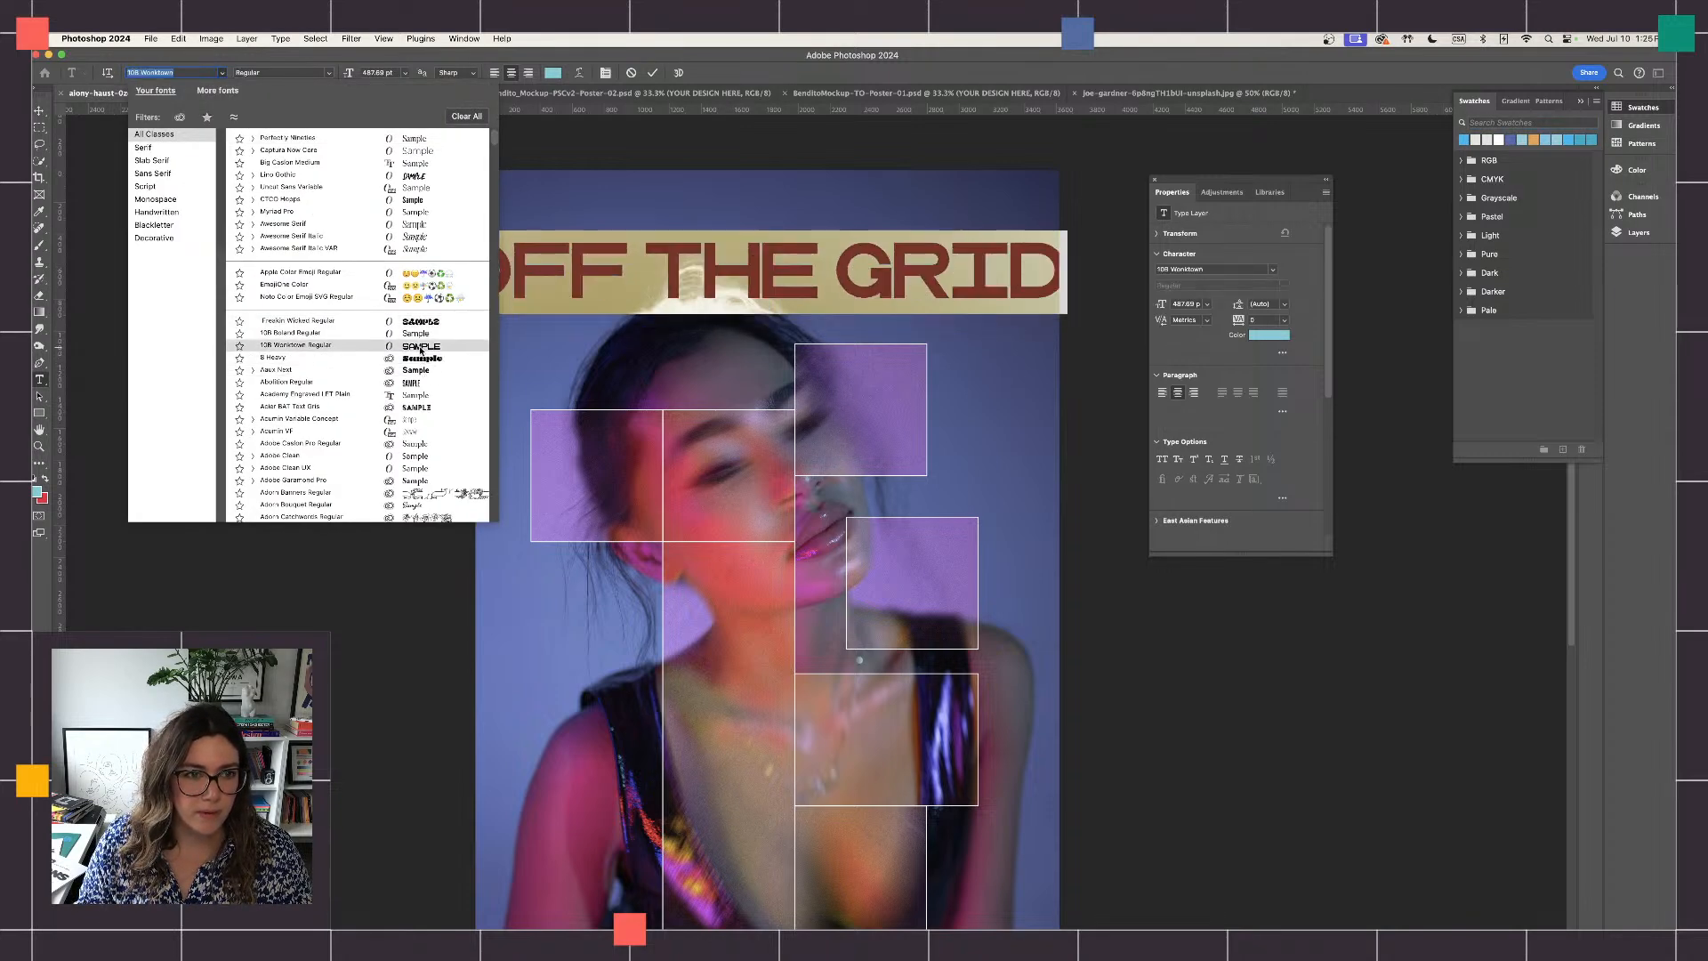
{"action": "scroll", "coordinate": [421, 350], "scroll_direction": "down", "scroll_amount": 5}
{"action": "scroll", "coordinate": [422, 351], "scroll_direction": "down", "scroll_amount": 5}
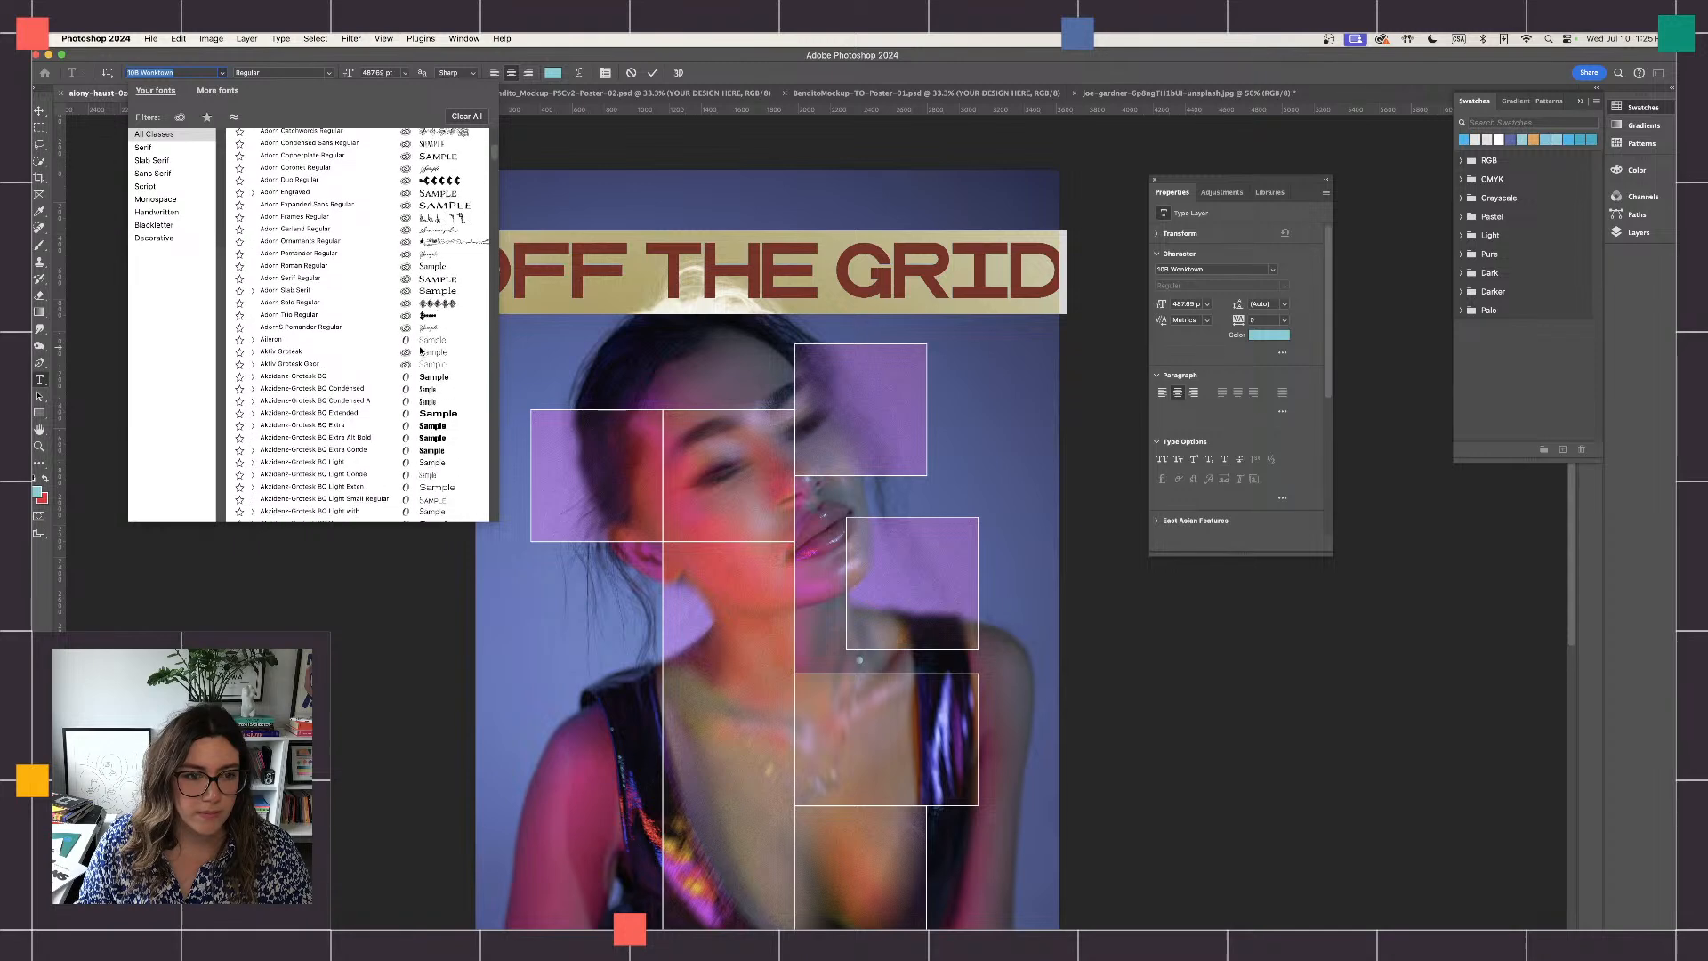
{"action": "left_click", "coordinate": [433, 383]}
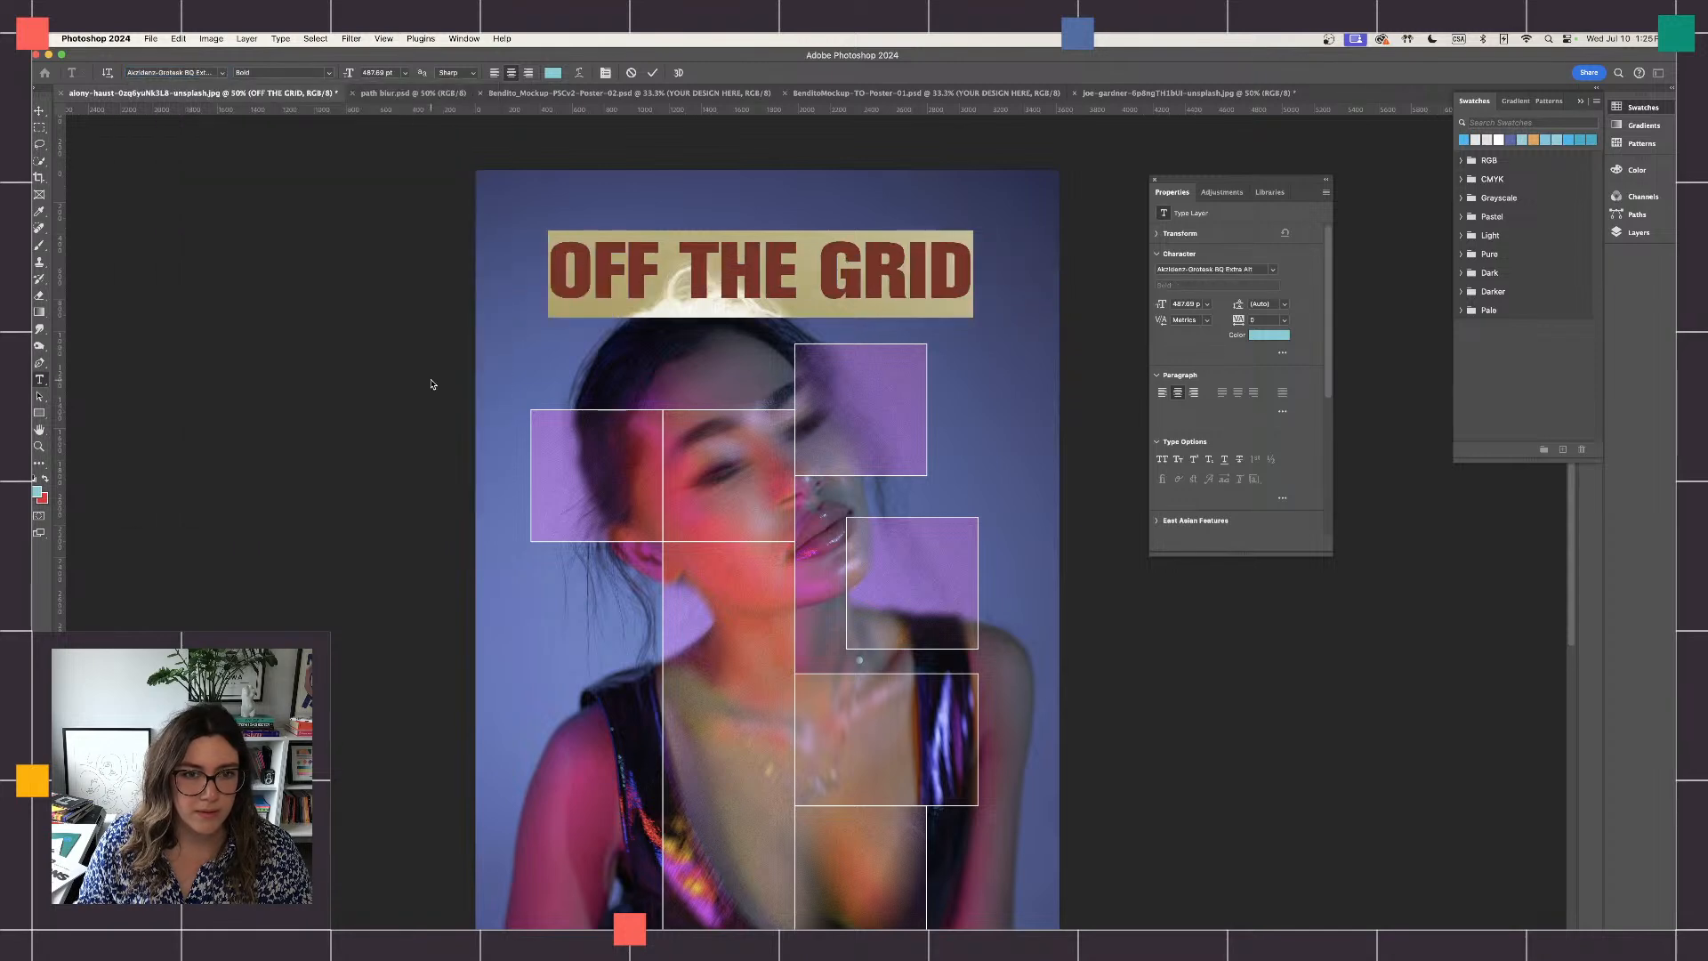
{"action": "left_click", "coordinate": [38, 110]}
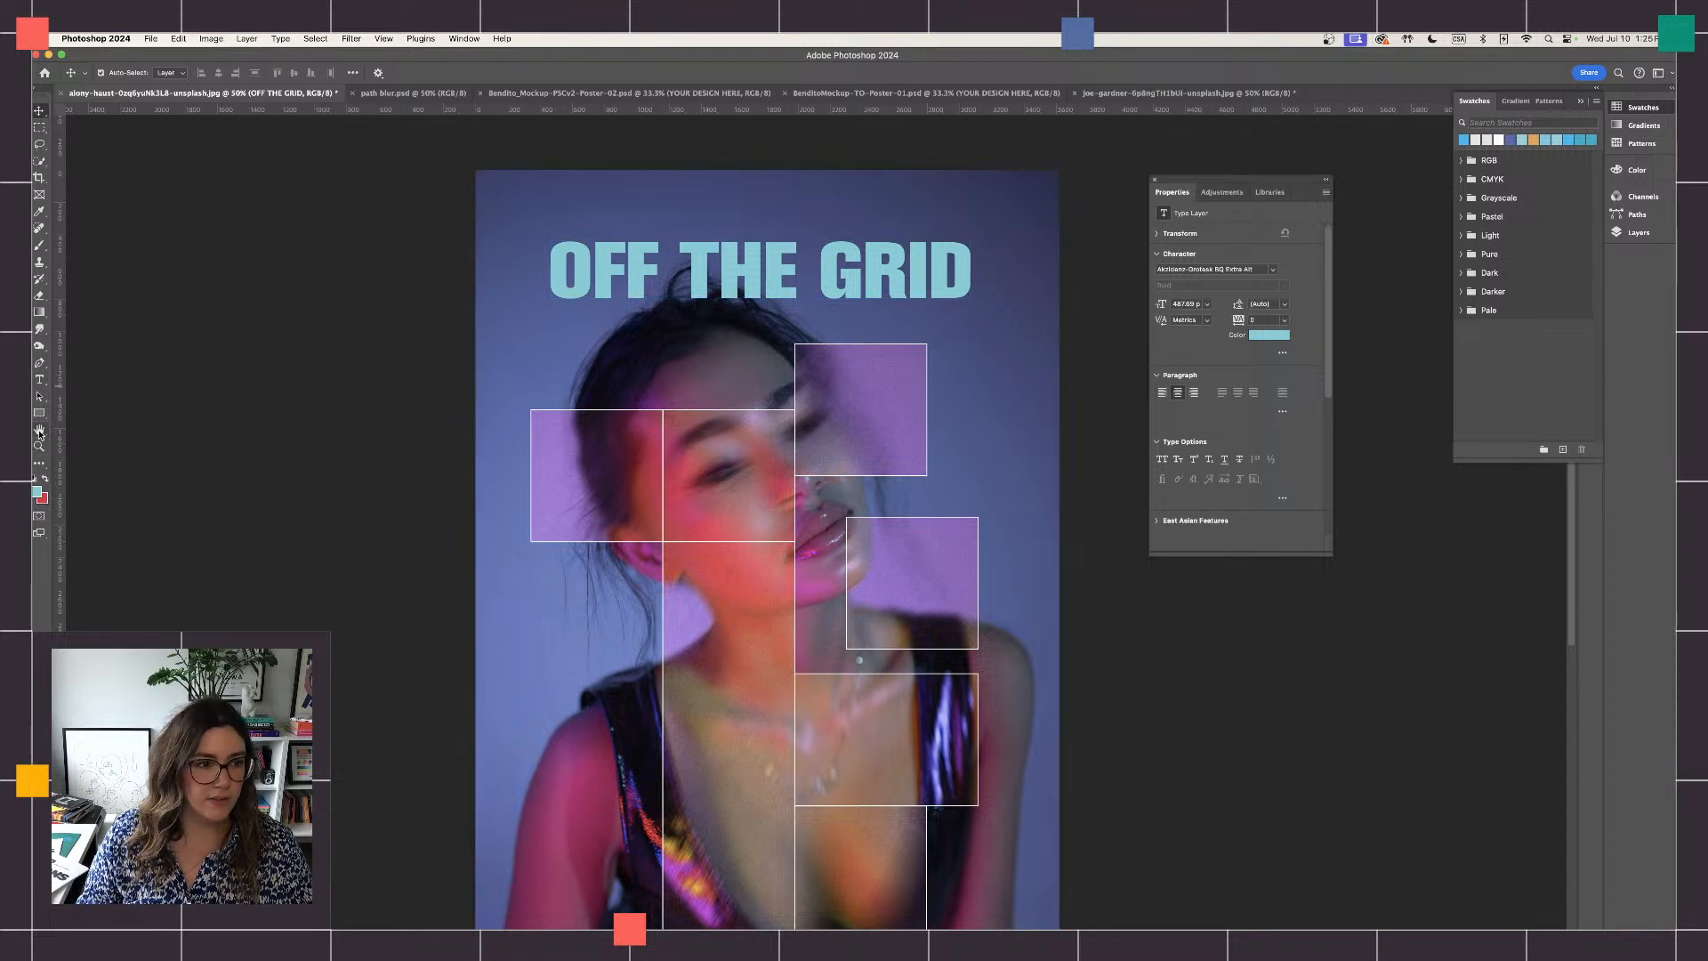
- Set the colour of all the OFF THE GRID title text to white
{"action": "left_click", "coordinate": [39, 363]}
{"action": "left_click", "coordinate": [40, 380]}
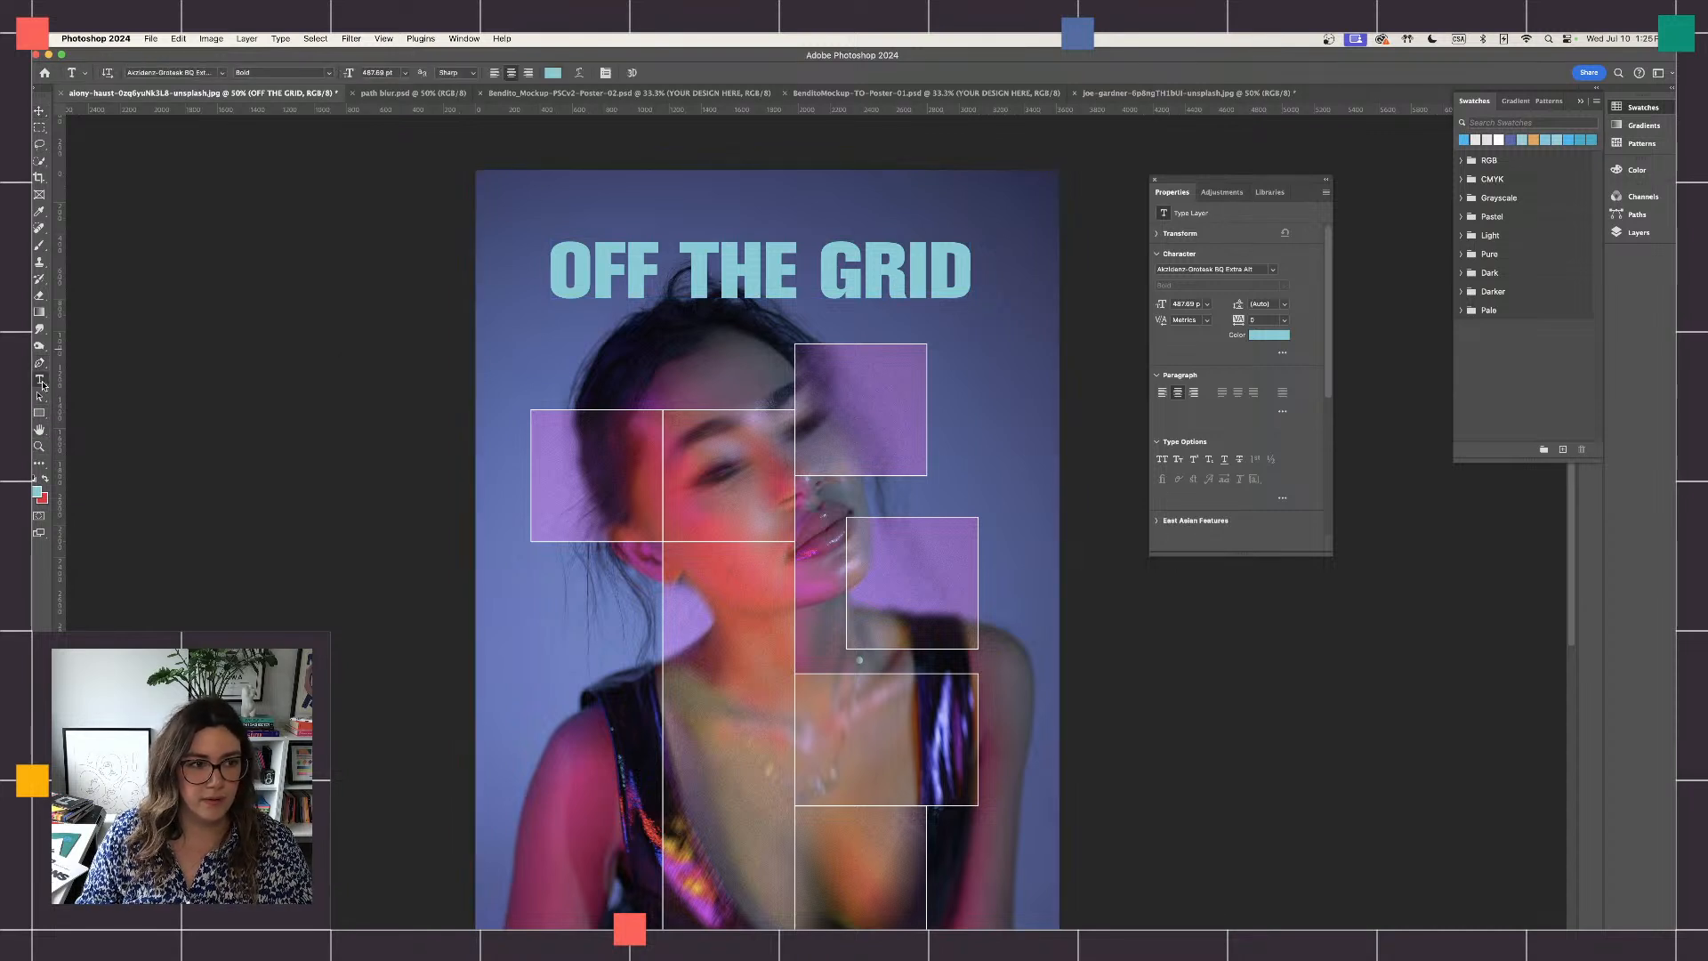
{"action": "left_click_drag", "start_coordinate": [970, 271], "coordinate": [545, 271]}
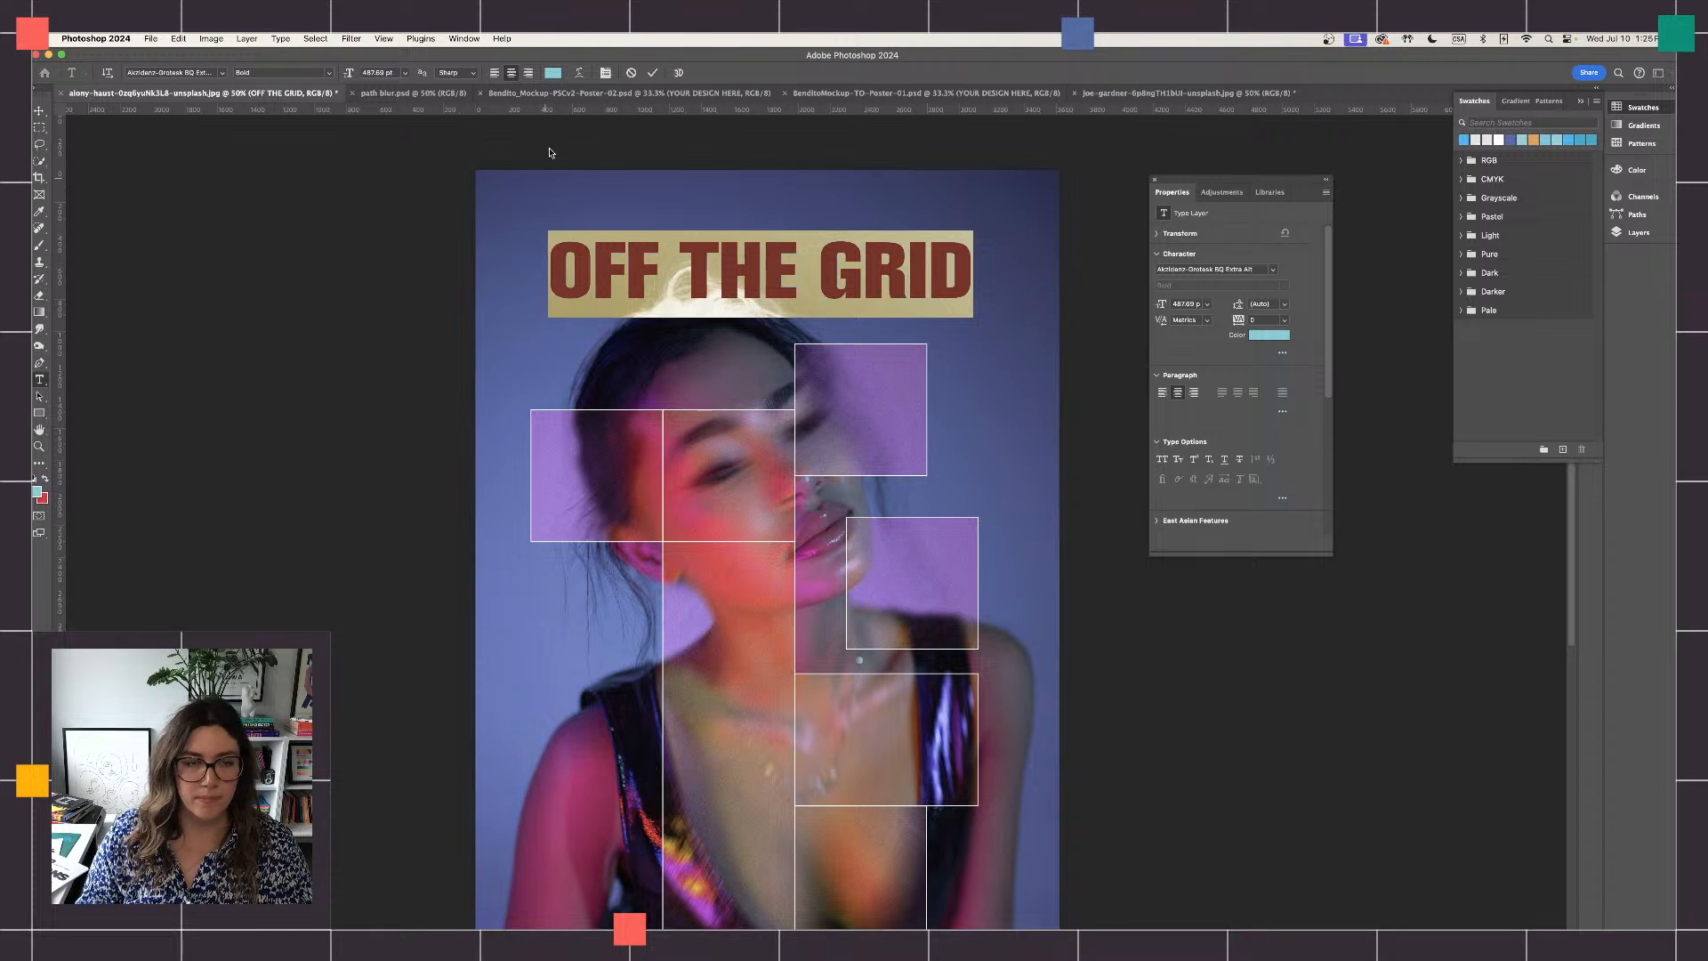
{"action": "left_click", "coordinate": [552, 73]}
{"action": "left_click_drag", "start_coordinate": [913, 663], "coordinate": [891, 634]}
{"action": "left_click", "coordinate": [1203, 633]}
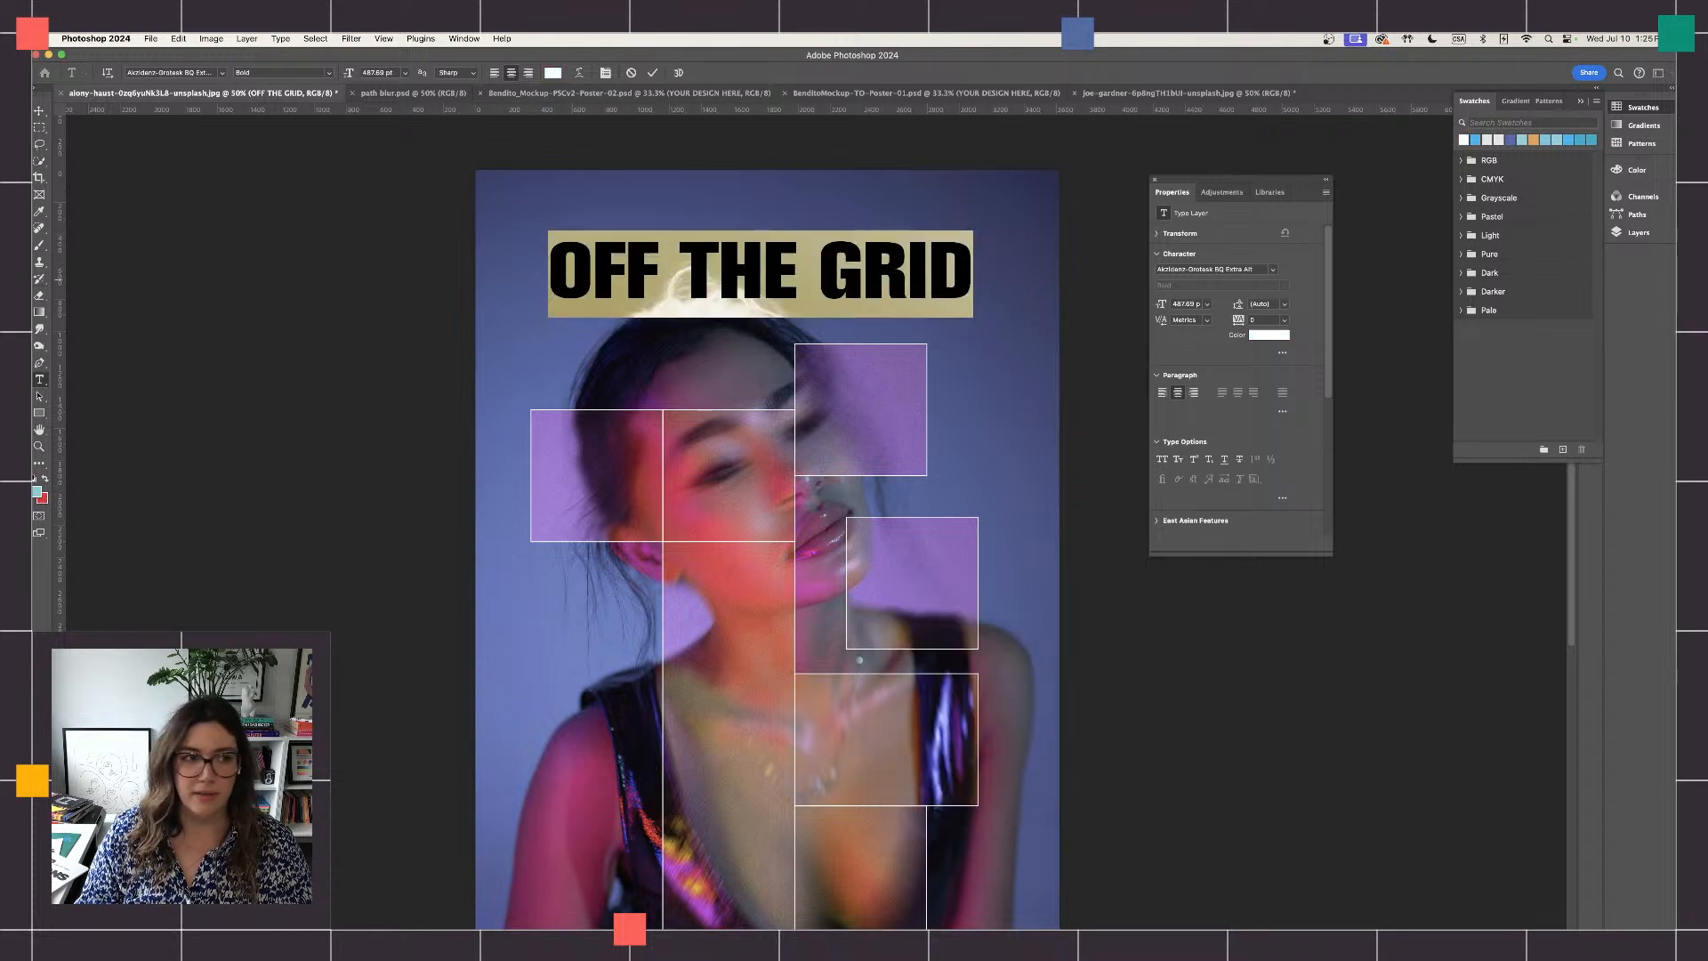
- Rotate the title 90° clockwise and place it vertically along the portrait's left side, starting within the leftmost rectangle
{"action": "left_click", "coordinate": [38, 112]}
{"action": "left_click_drag", "start_coordinate": [945, 298], "coordinate": [779, 493]}
{"action": "key", "text": "ctrl+t"}
{"action": "left_click_drag", "start_coordinate": [750, 263], "coordinate": [596, 587]}
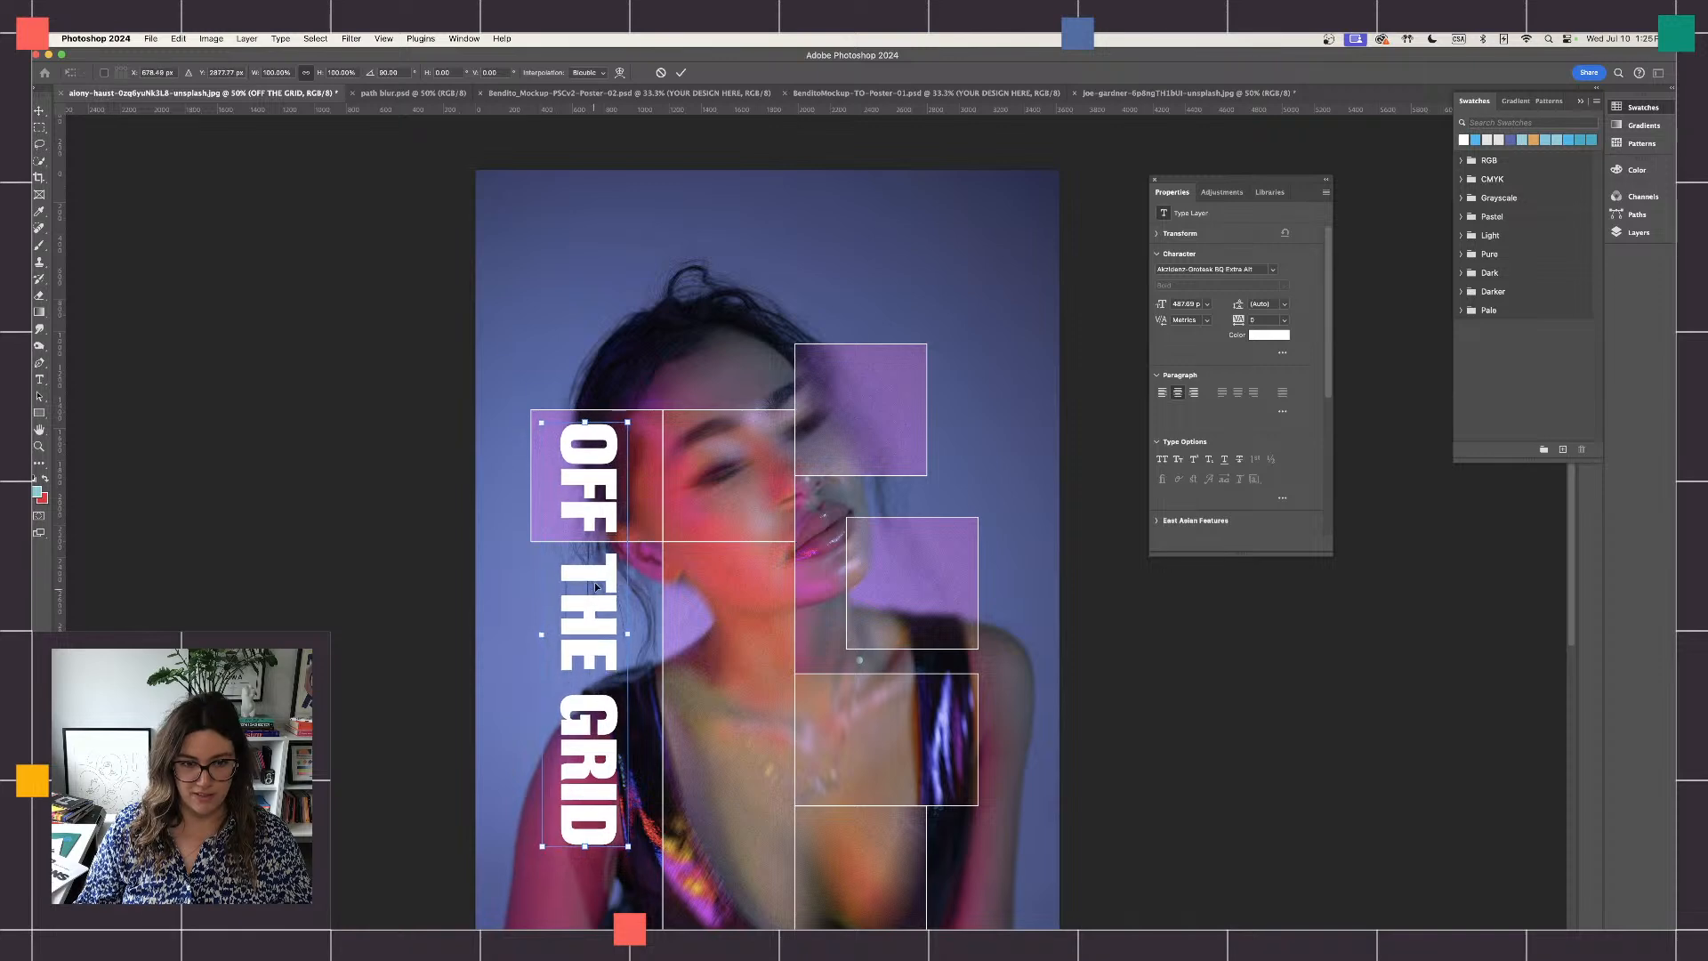
{"action": "key", "text": "super+minus"}
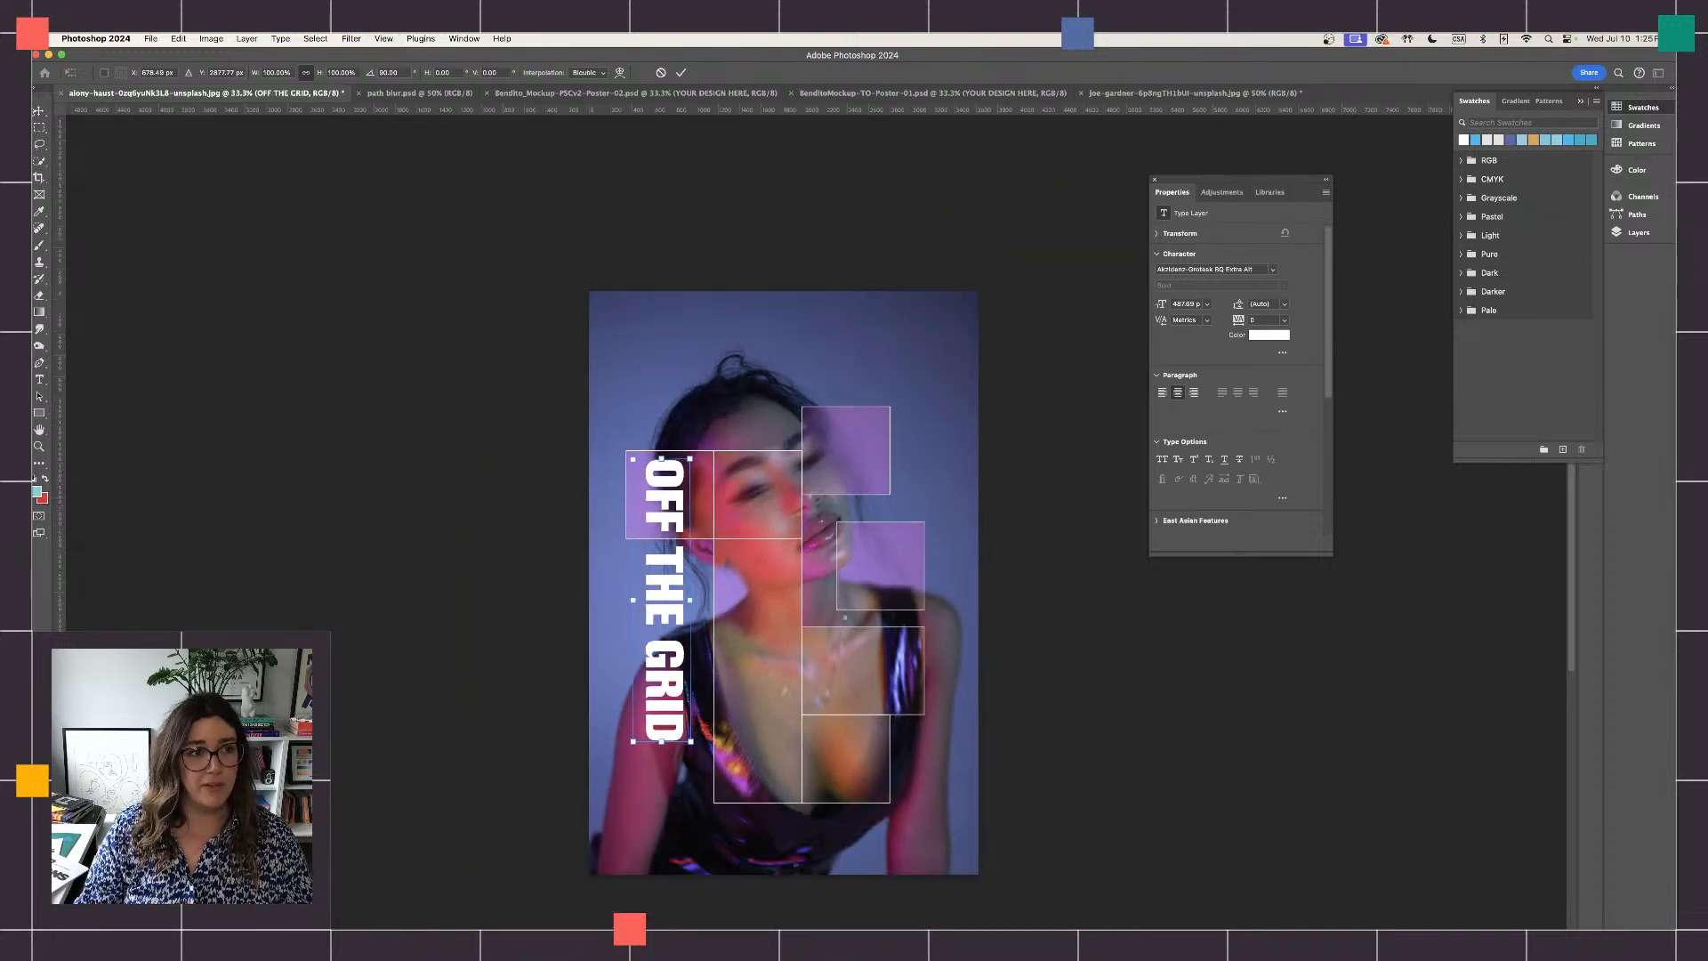
{"action": "key", "text": "Return"}
{"action": "key", "text": "super+plus"}
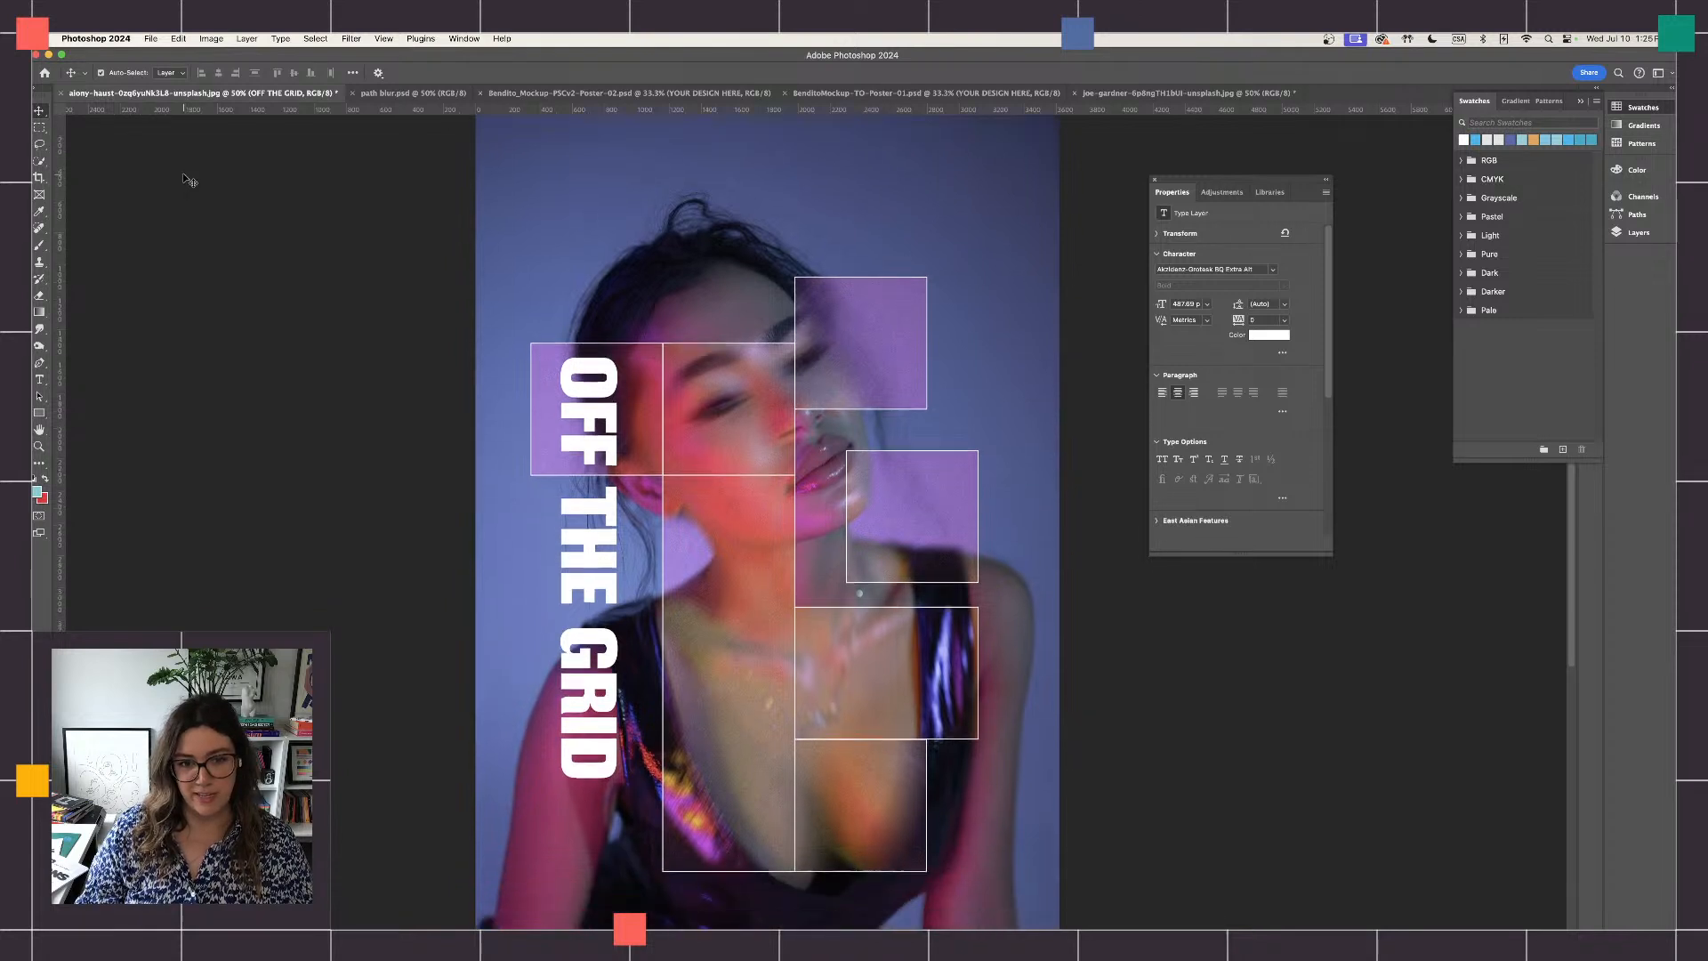
{"action": "scroll", "coordinate": [183, 172], "scroll_direction": "down", "scroll_amount": 3}
{"action": "scroll", "coordinate": [181, 178], "scroll_direction": "left", "scroll_amount": 2}
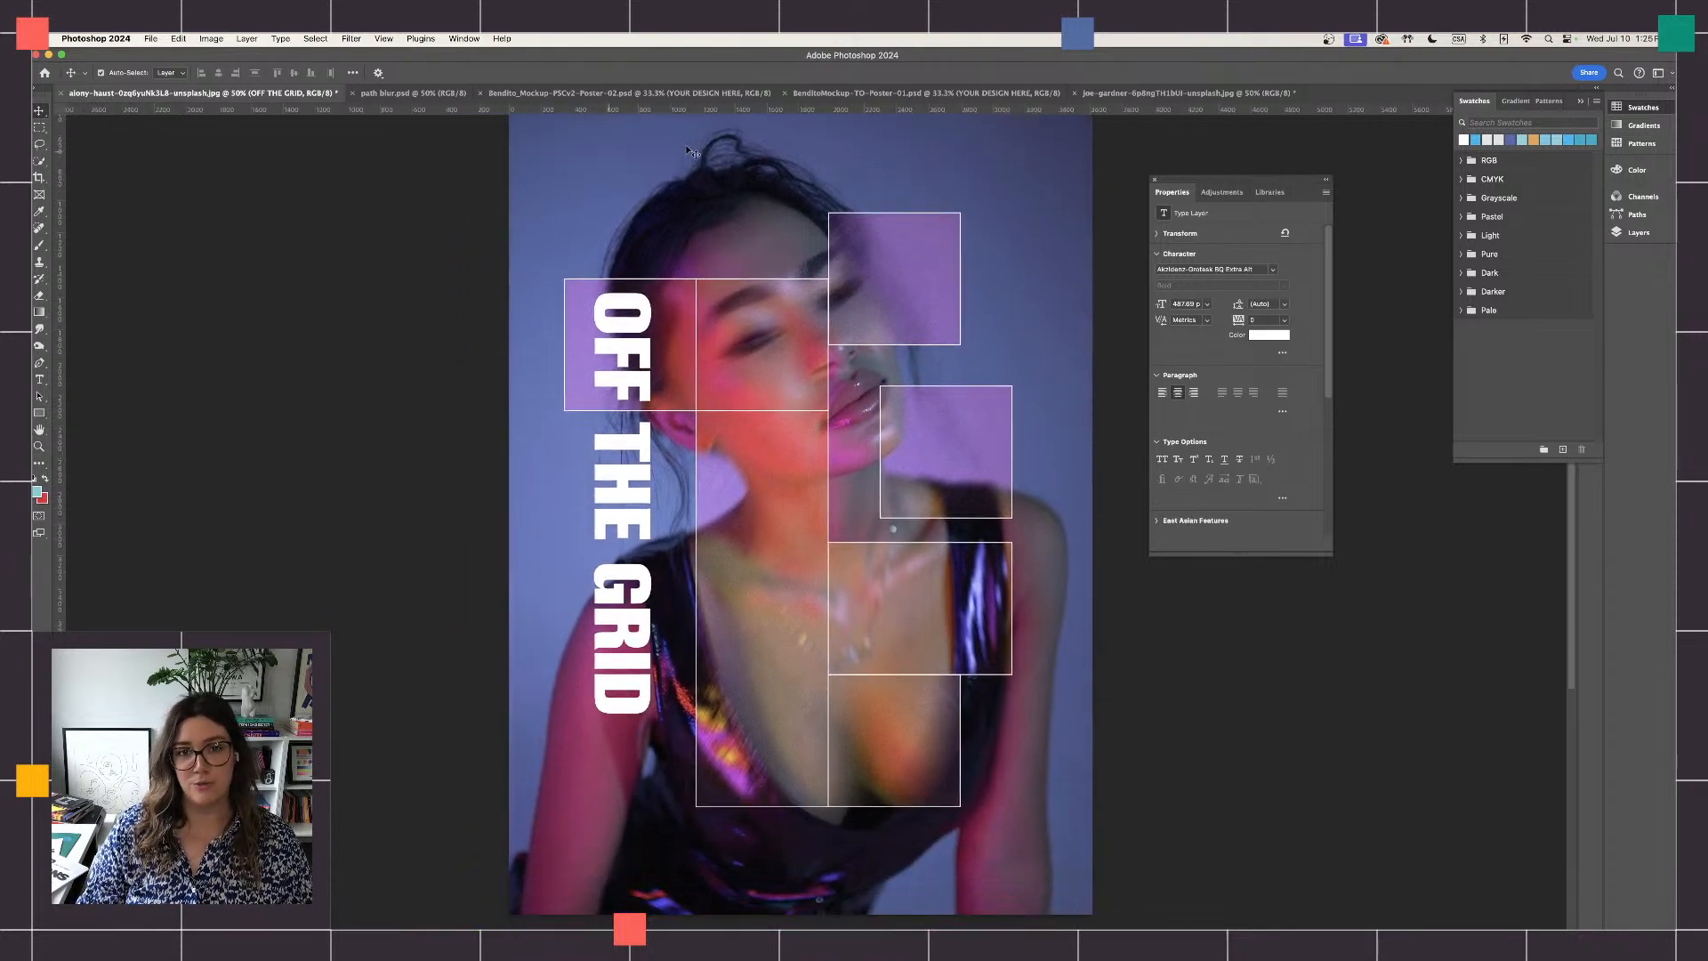
- Switch to the red-lit portrait of the man and shift the clipped Background copy layer slightly up and left
{"action": "left_click", "coordinate": [870, 94]}
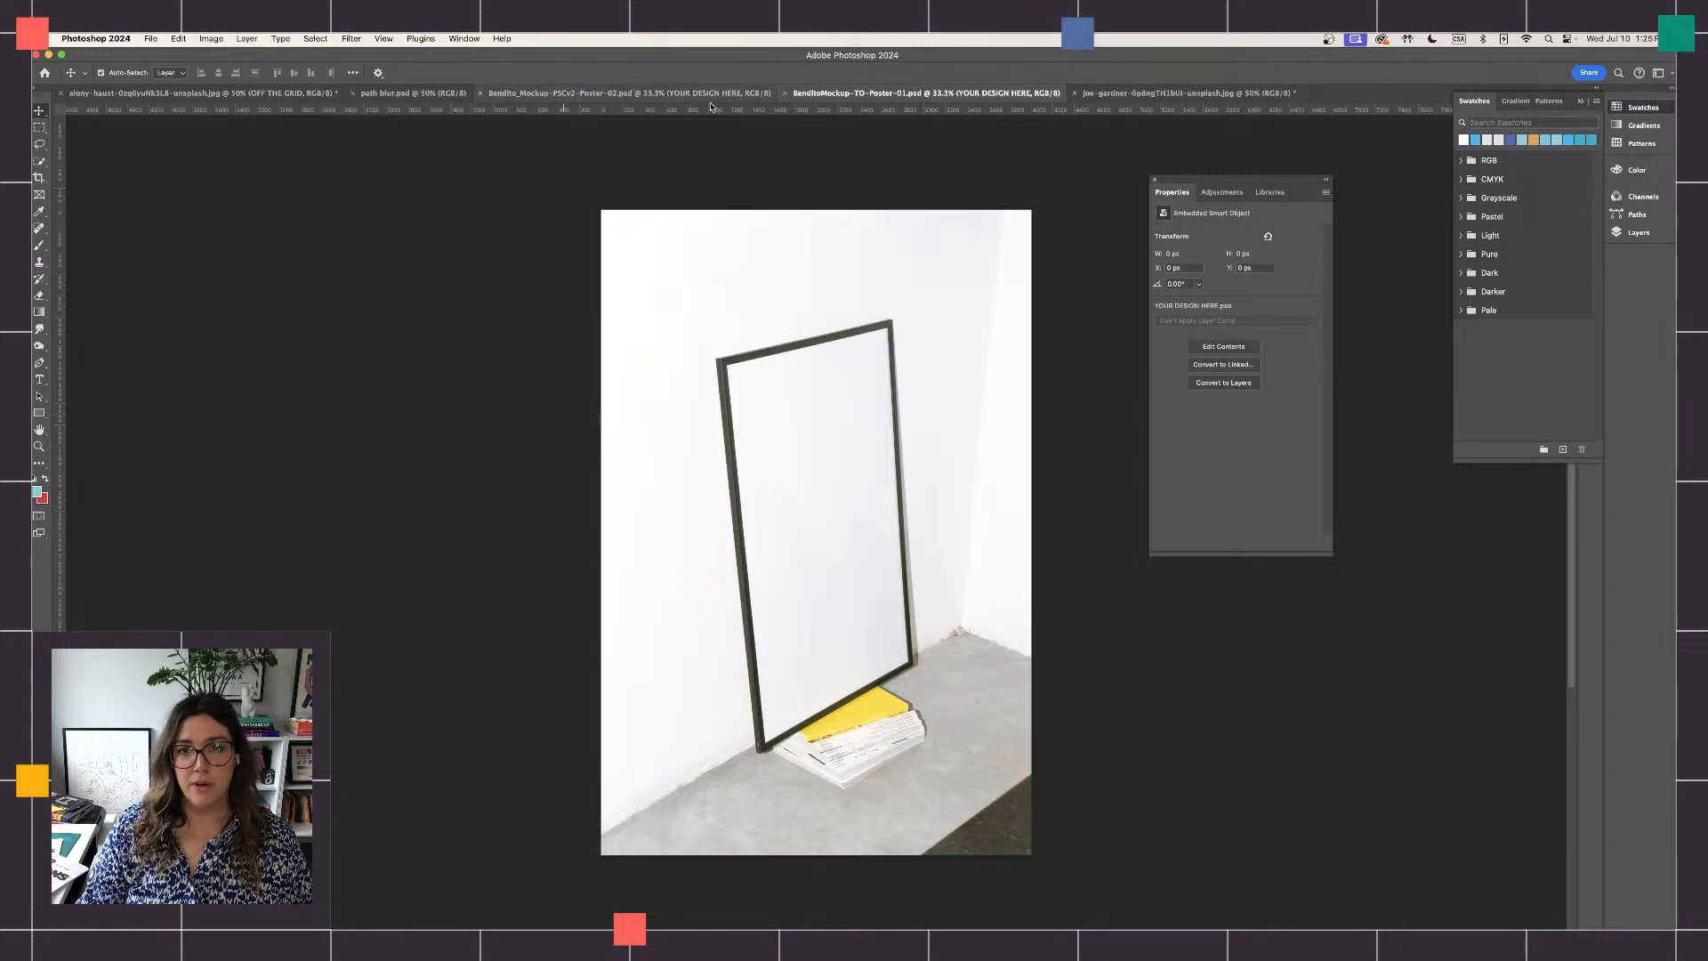
{"action": "left_click", "coordinate": [1148, 94]}
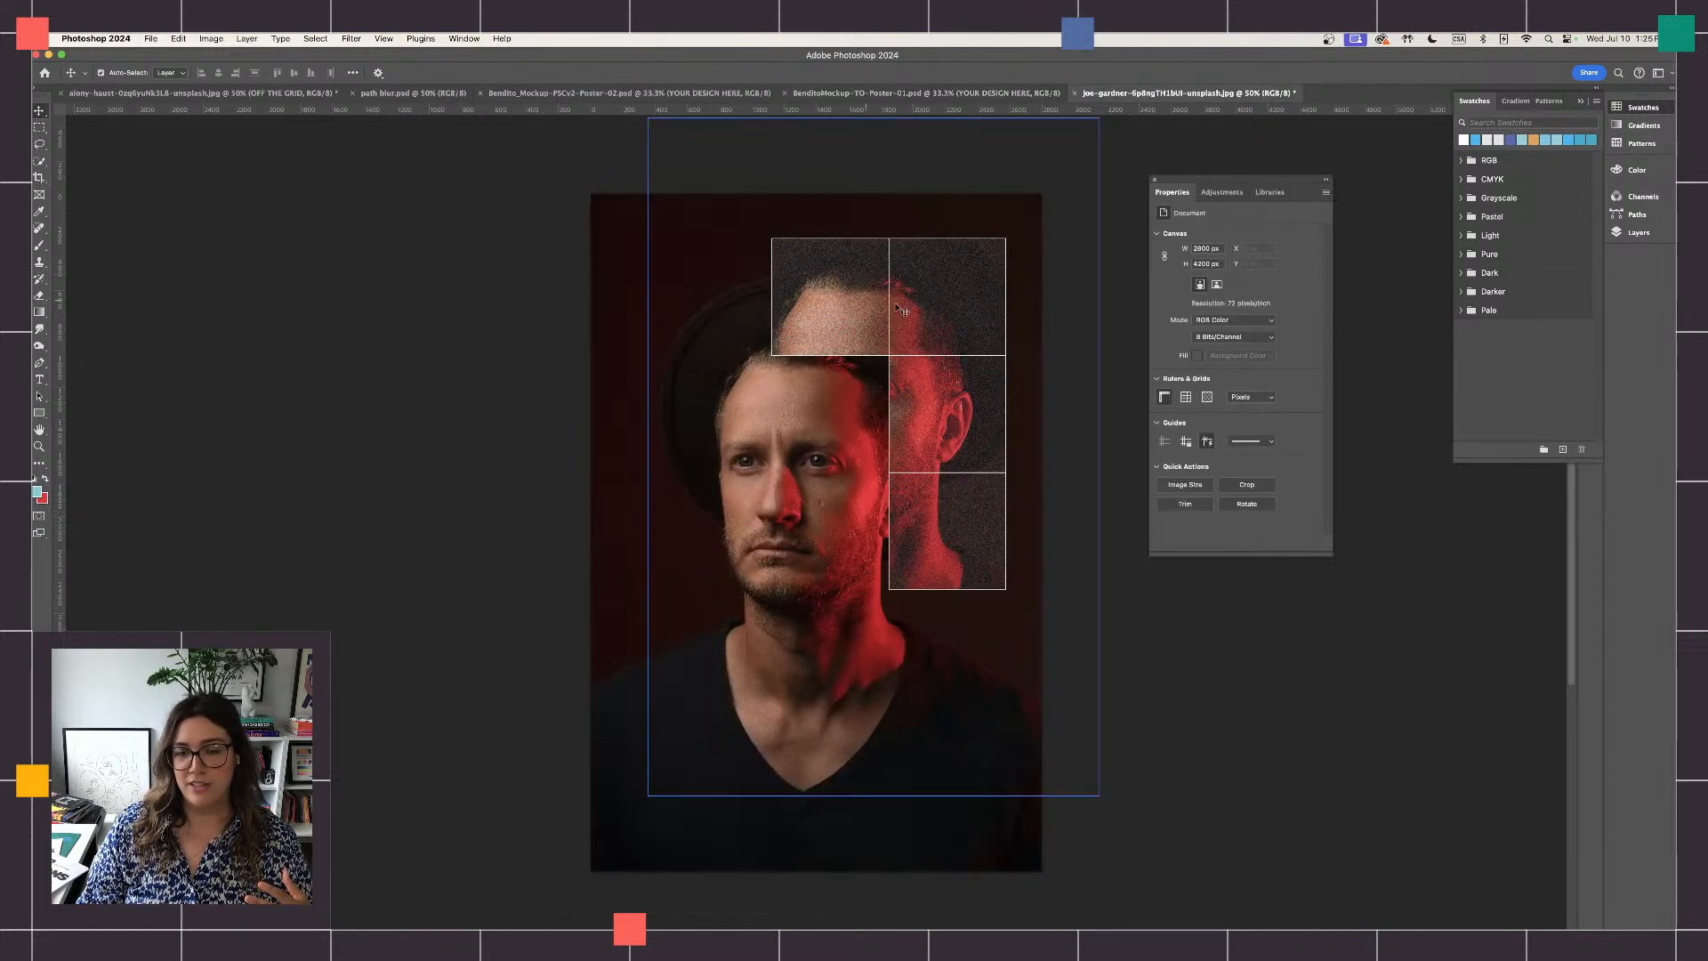
{"action": "mouse_move", "coordinate": [958, 319]}
{"action": "left_mouse_down"}
{"action": "mouse_move", "coordinate": [876, 282]}
{"action": "mouse_move", "coordinate": [960, 313]}
{"action": "mouse_move", "coordinate": [972, 336]}
{"action": "mouse_move", "coordinate": [970, 282]}
{"action": "mouse_move", "coordinate": [1004, 281]}
{"action": "mouse_move", "coordinate": [958, 305]}
{"action": "left_mouse_up"}
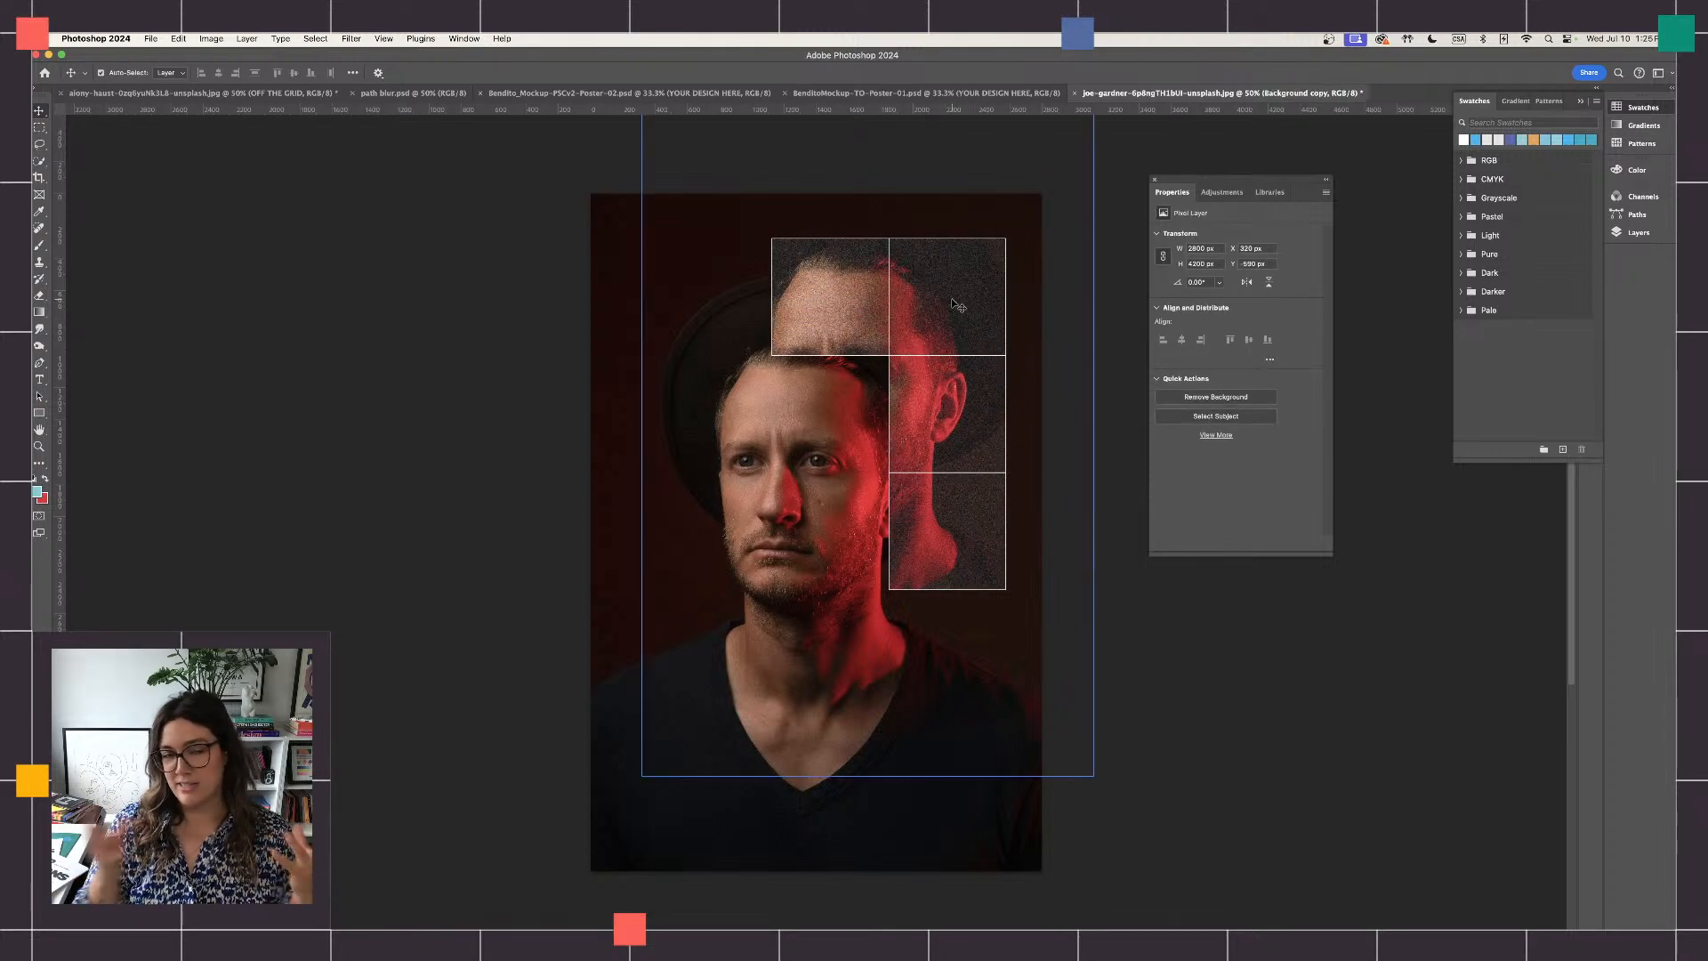
- Examine the finished poster in path blur.psd and its framed mockup beside the red vehicle
{"action": "left_click", "coordinate": [405, 94]}
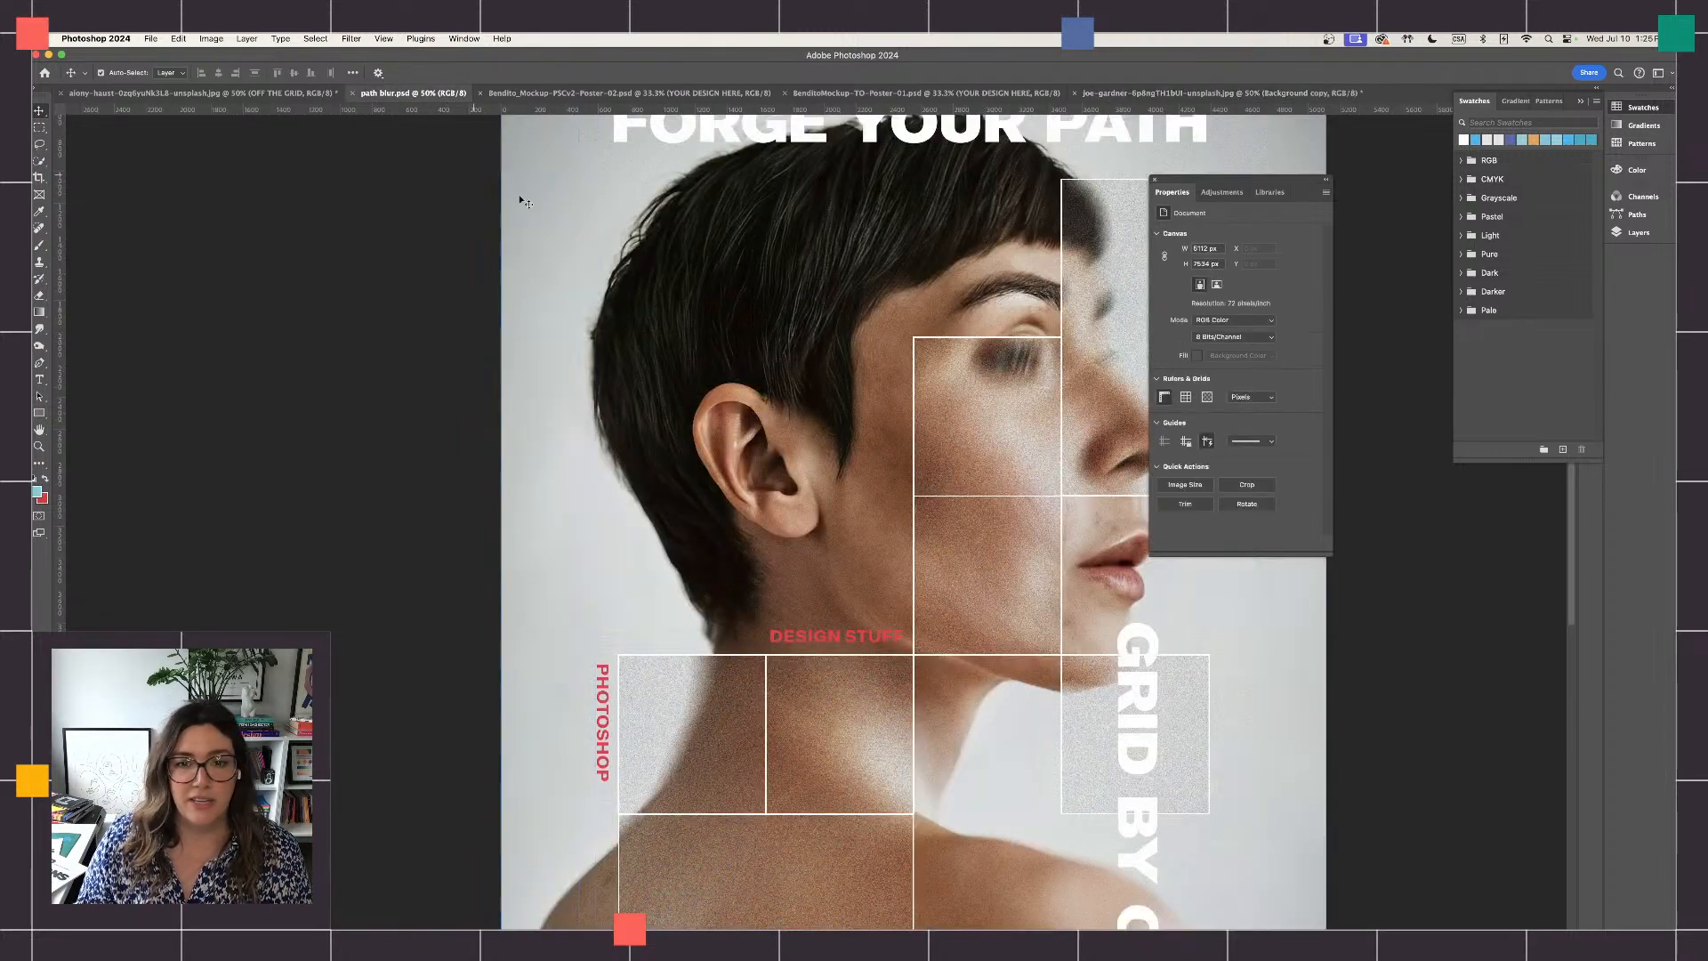
{"action": "scroll", "coordinate": [612, 233], "scroll_direction": "right", "scroll_amount": 4}
{"action": "key", "text": "super+minus"}
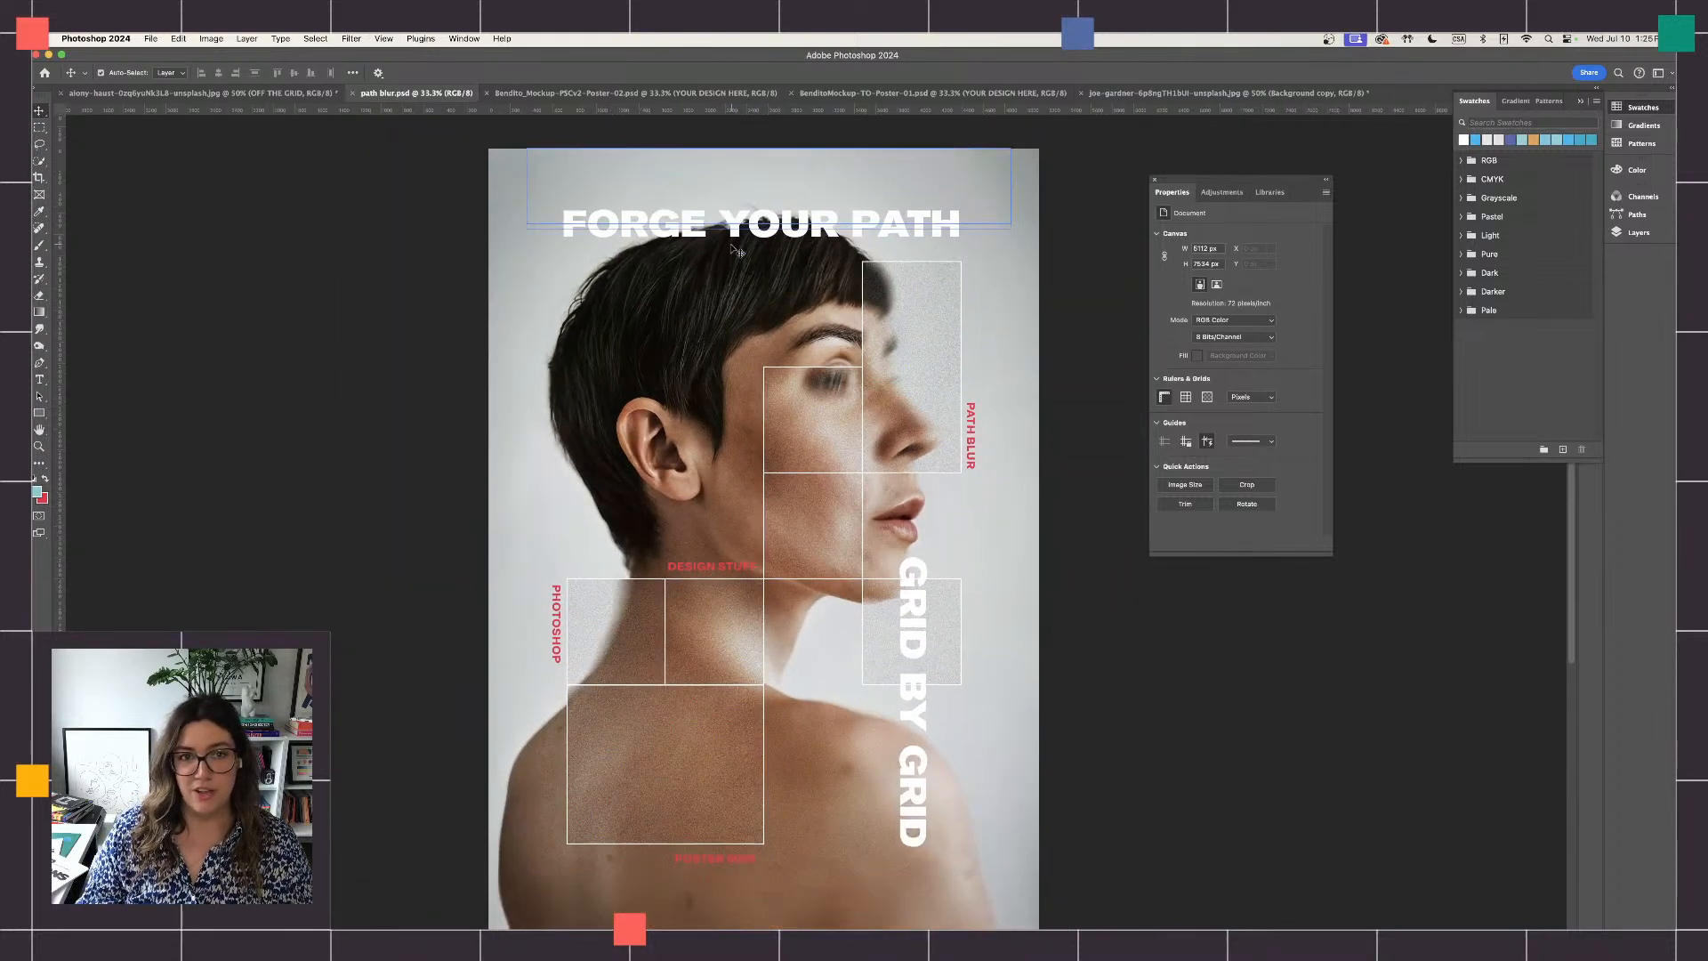
{"action": "left_click", "coordinate": [555, 93]}
{"action": "key", "text": "super+plus"}
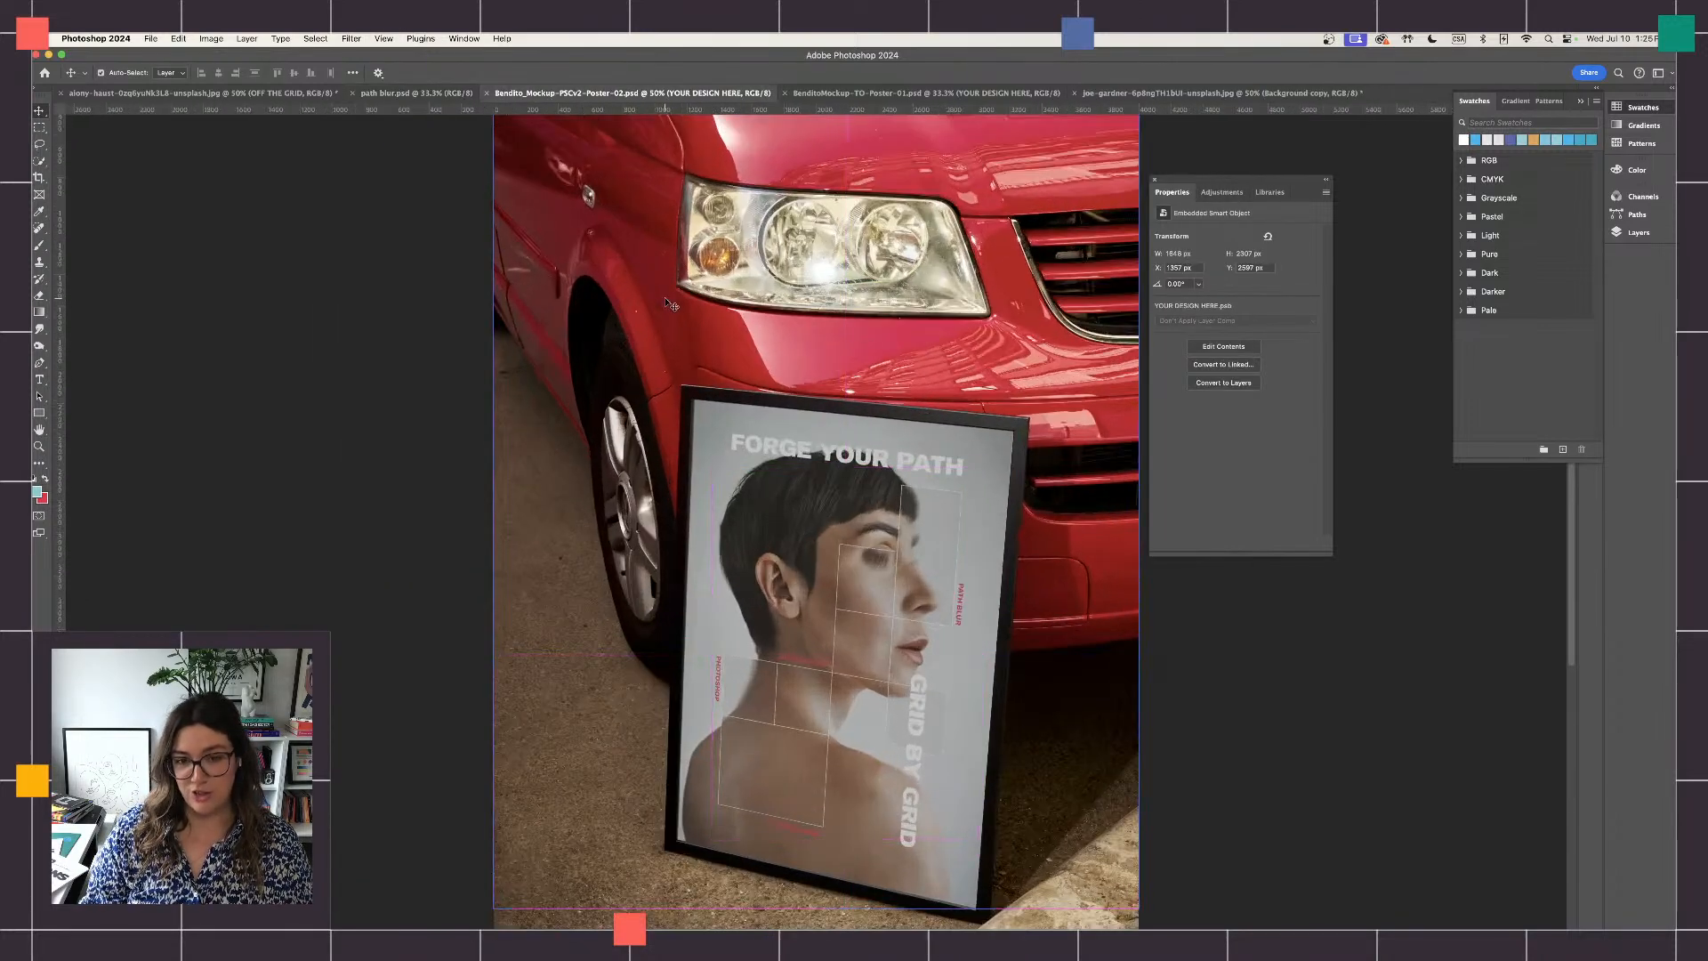
{"action": "scroll", "coordinate": [671, 305], "scroll_direction": "down", "scroll_amount": 3}
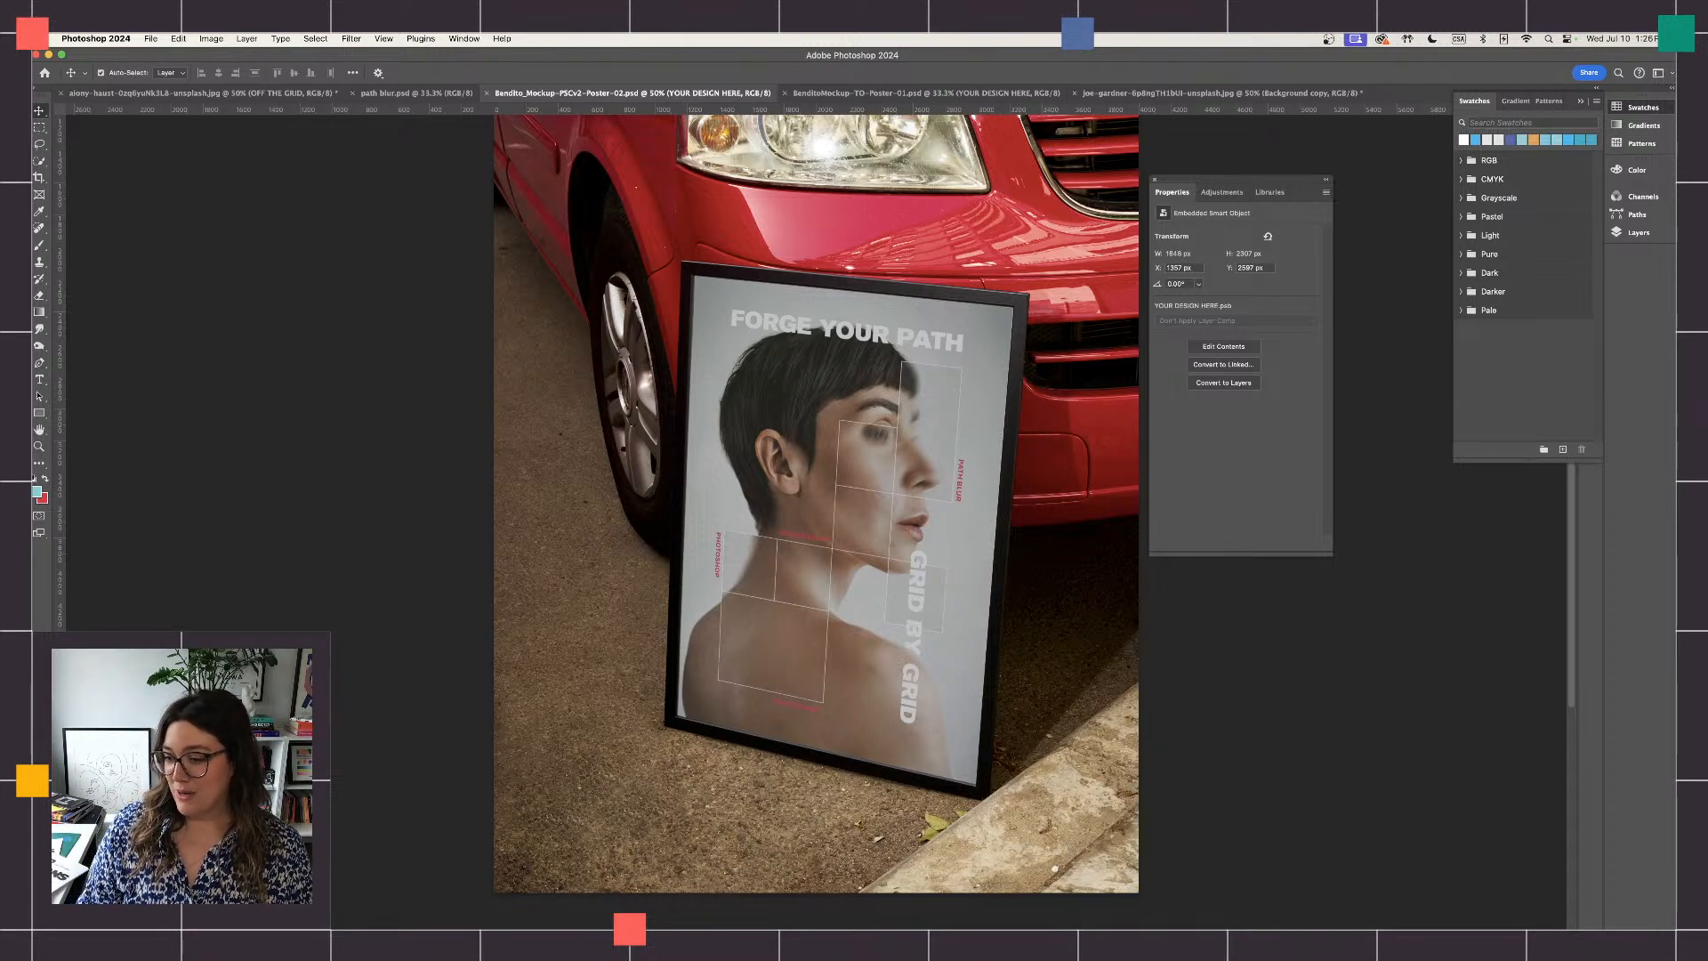
{"action": "key", "text": "super+Tab"}
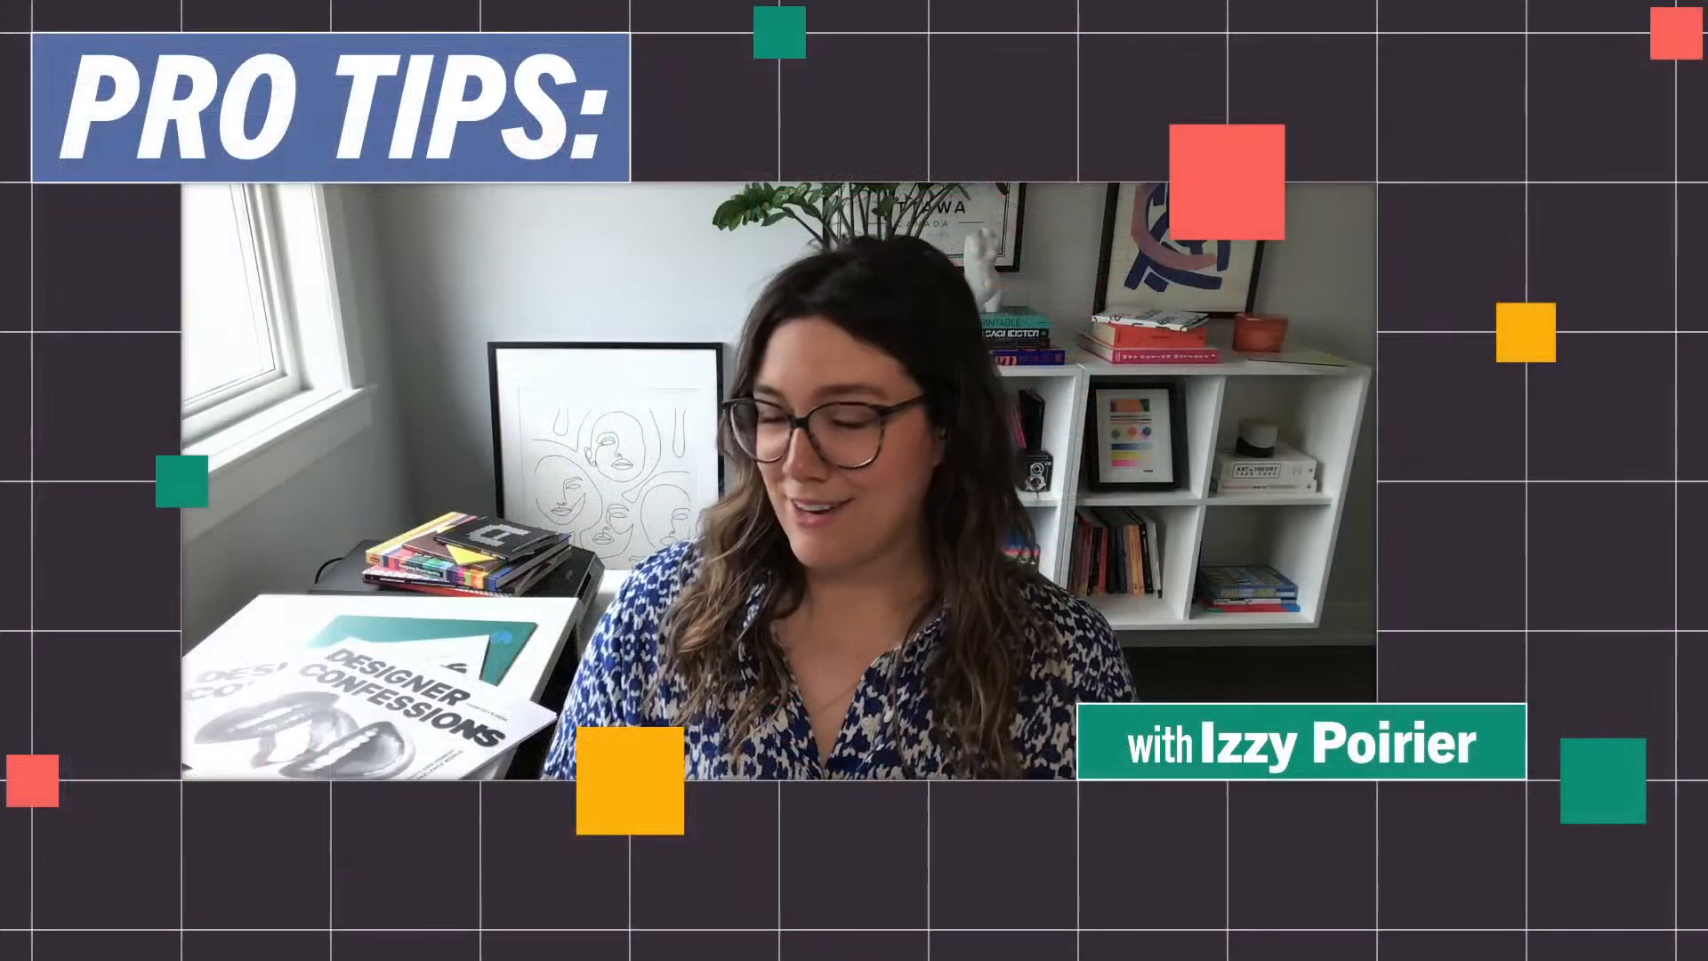